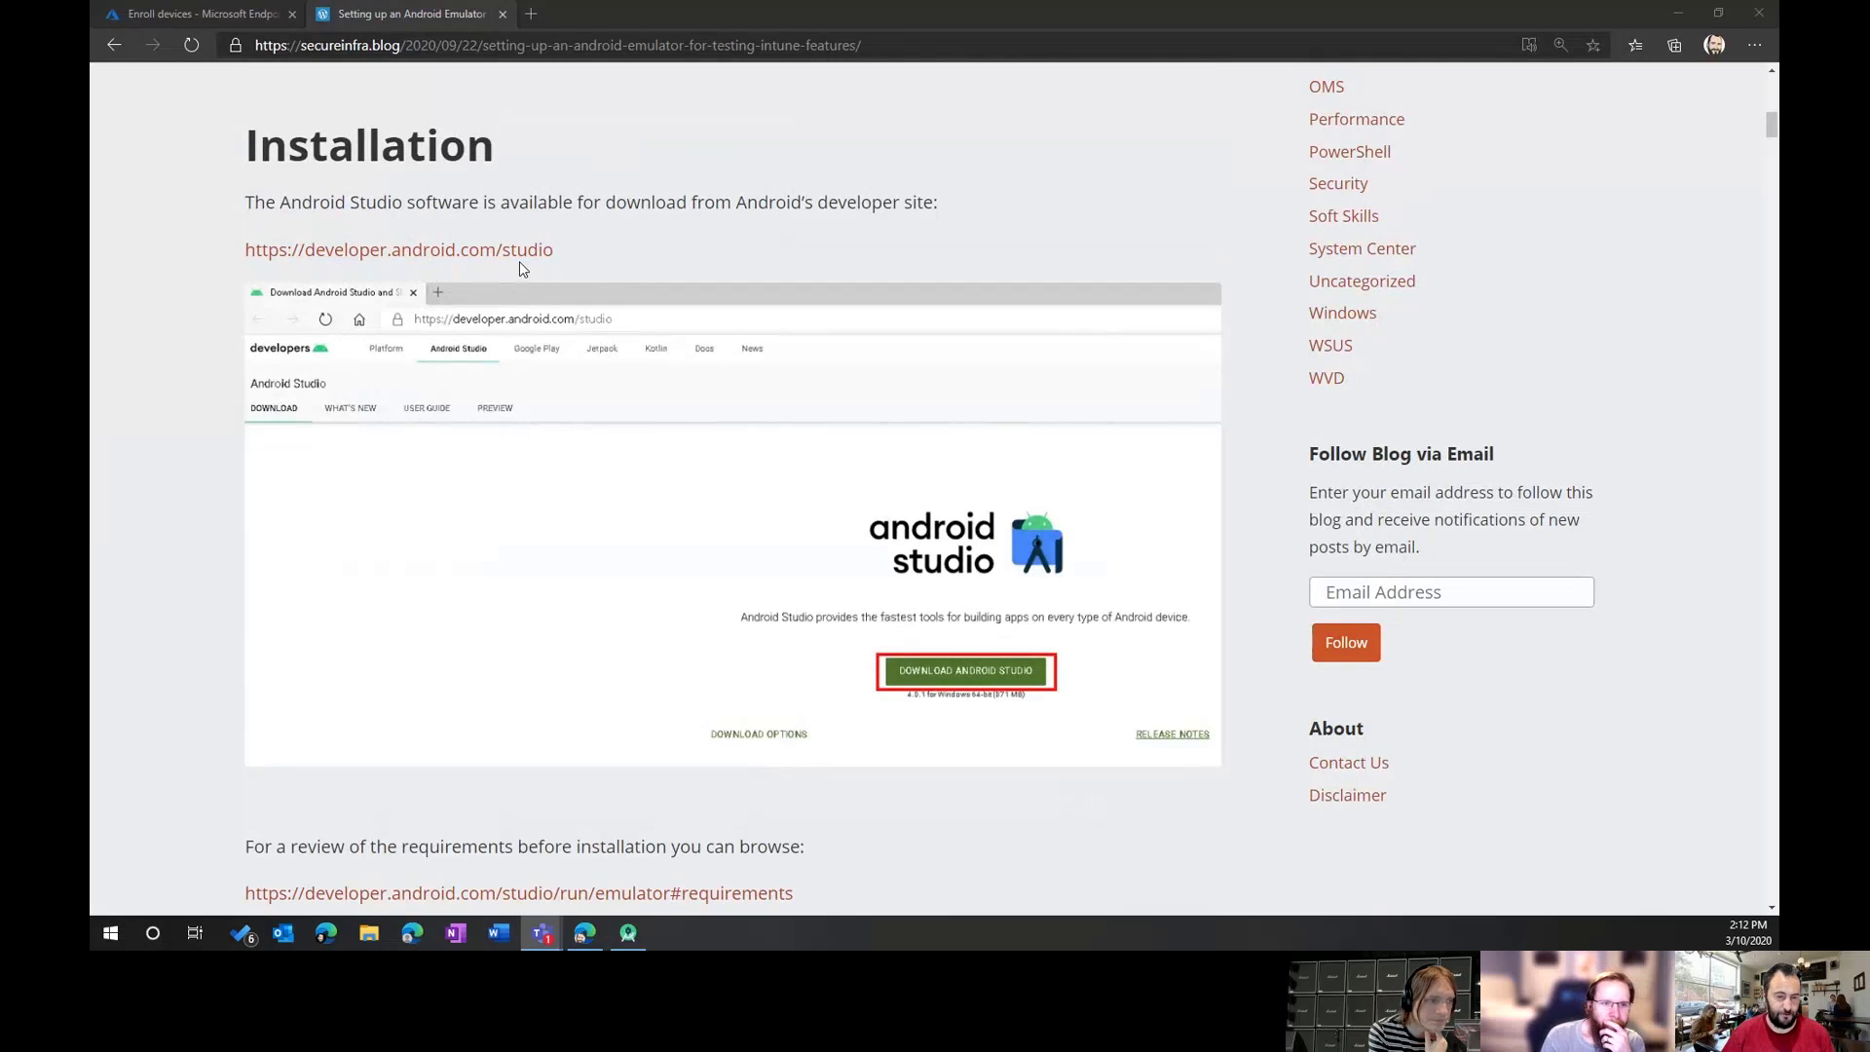
Step: Scroll the blog past the Windows Features and setup screenshots to 'Create the Android Virtual Device'
scroll(575, 434, down, 1)
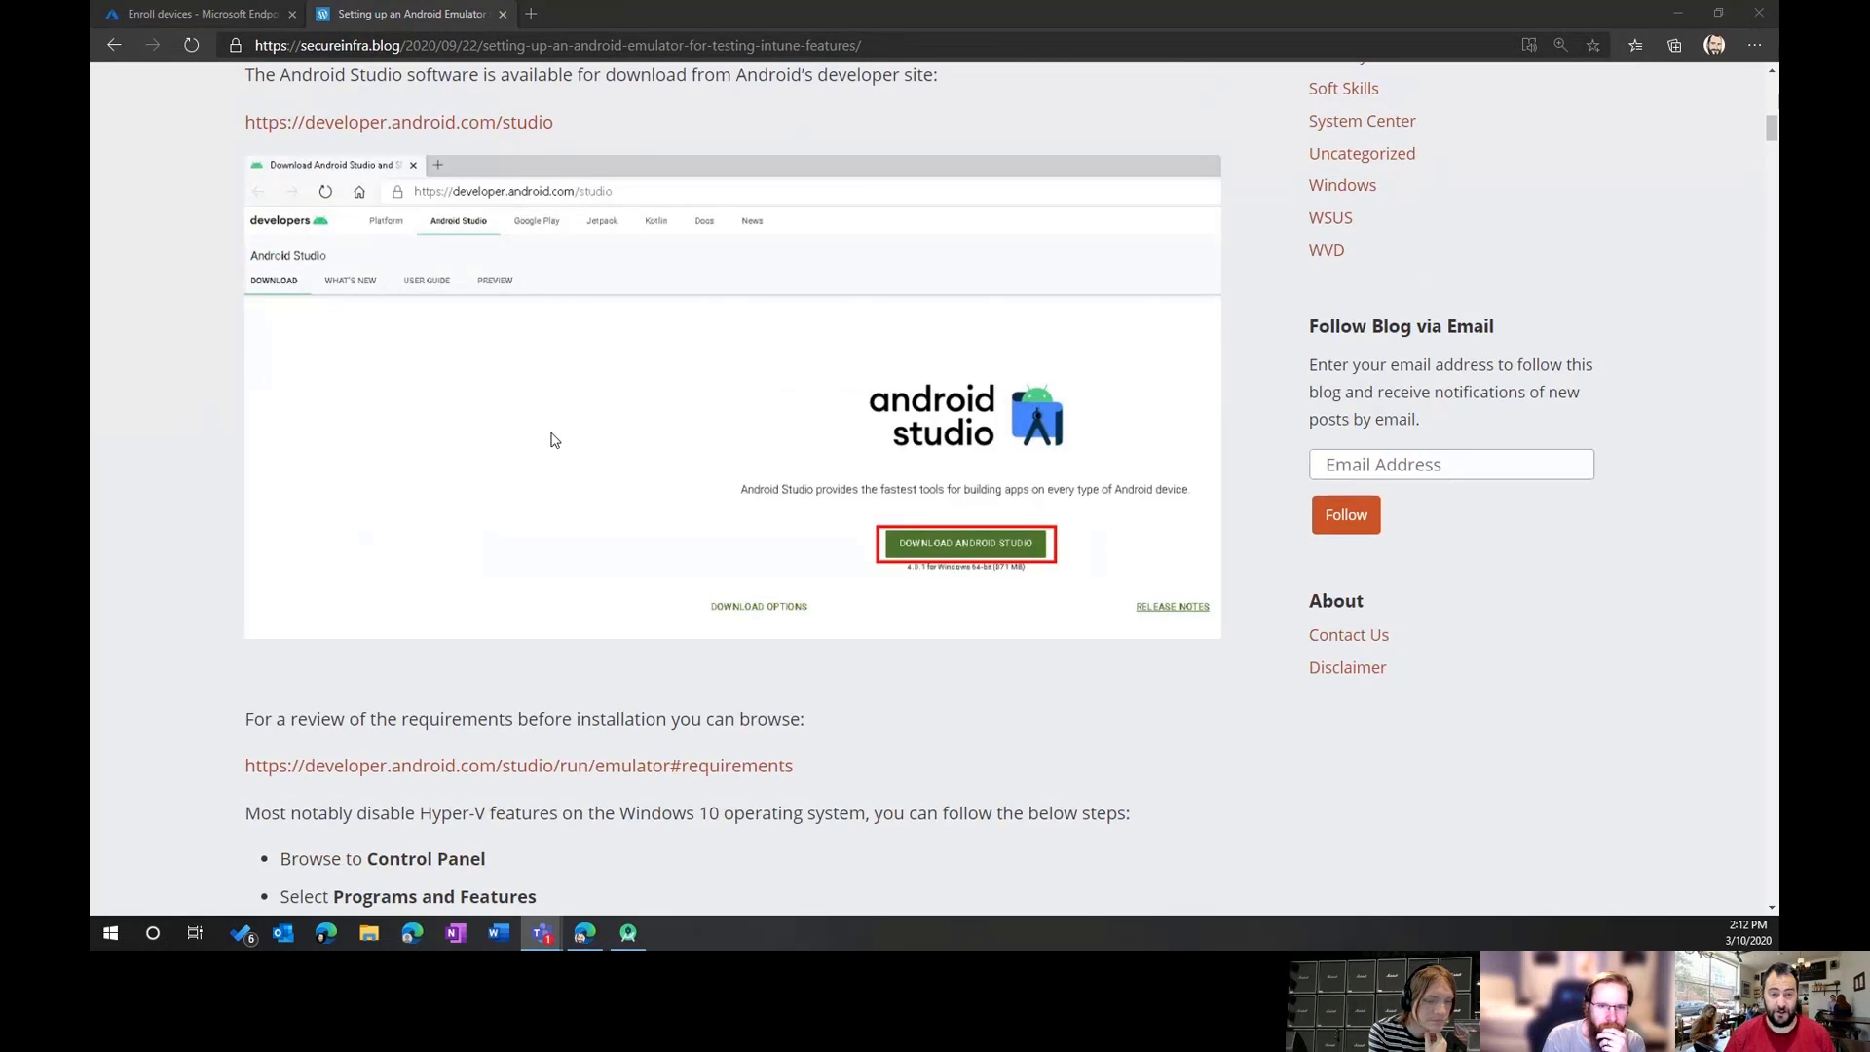
scroll(552, 441, down, 15)
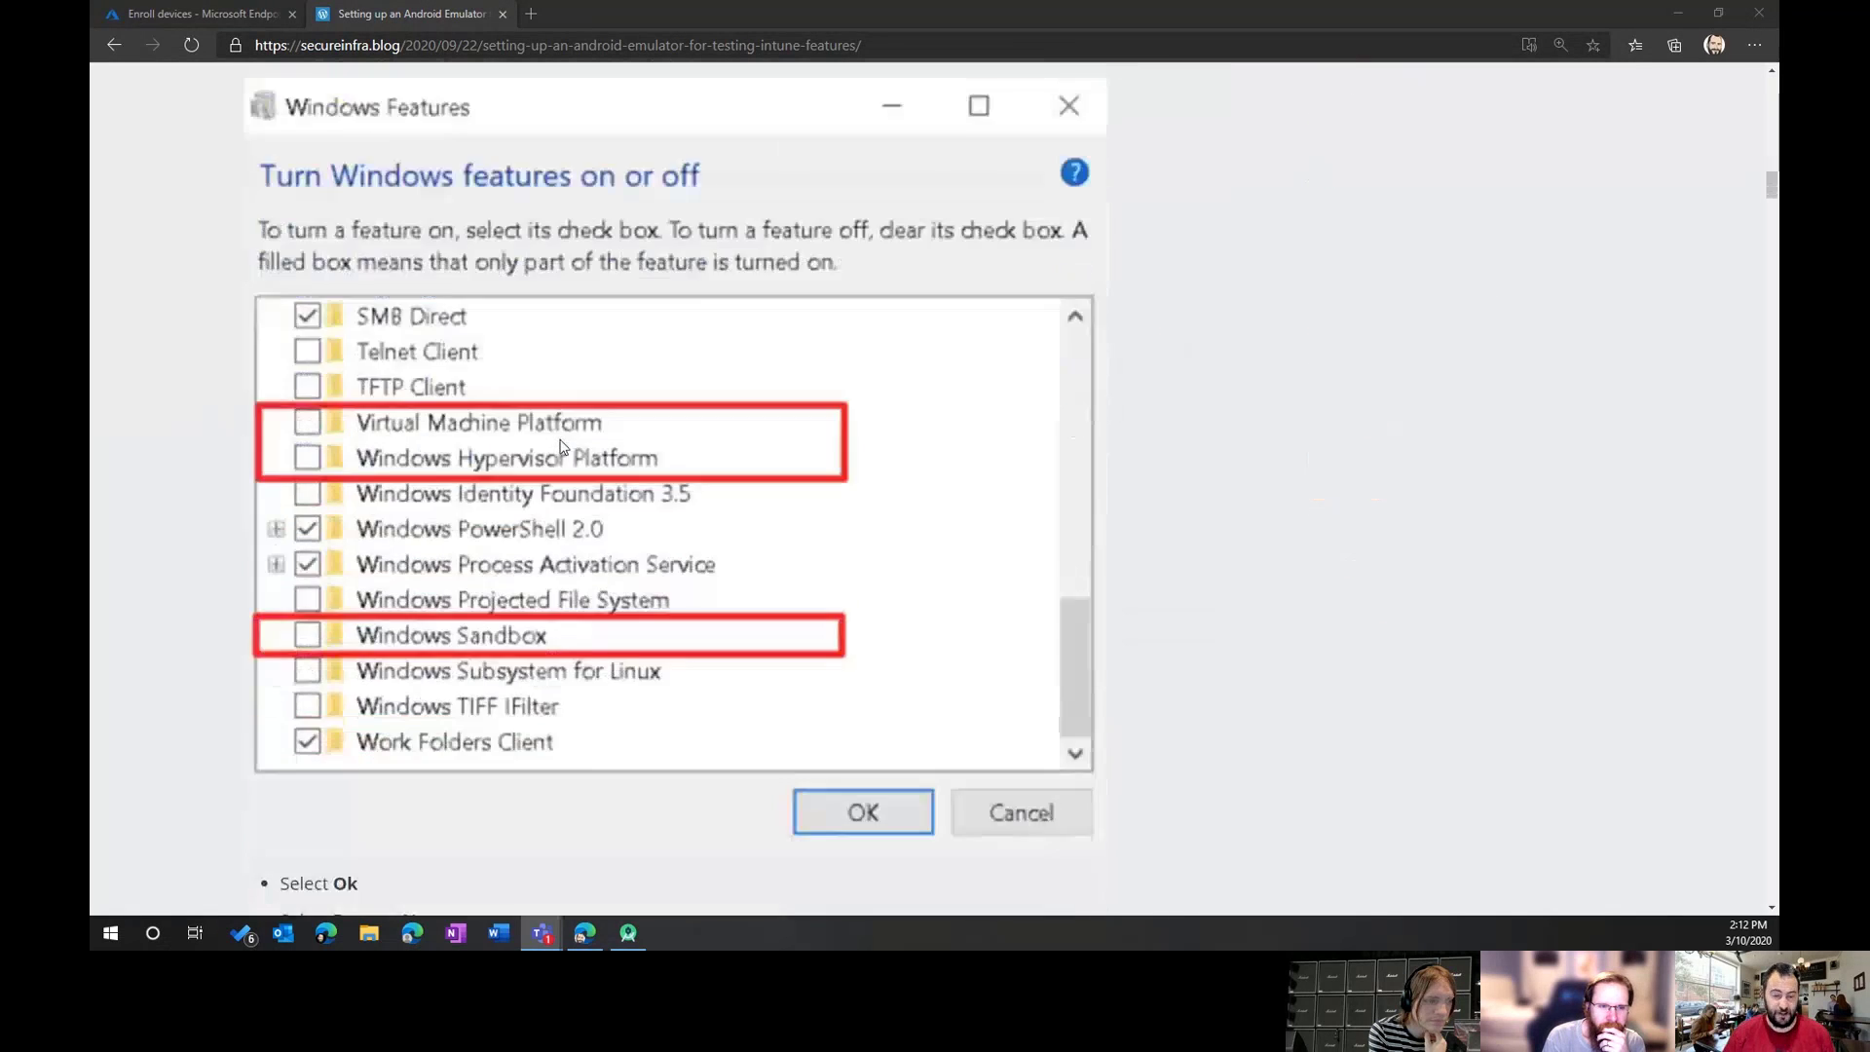
scroll(561, 447, up, 10)
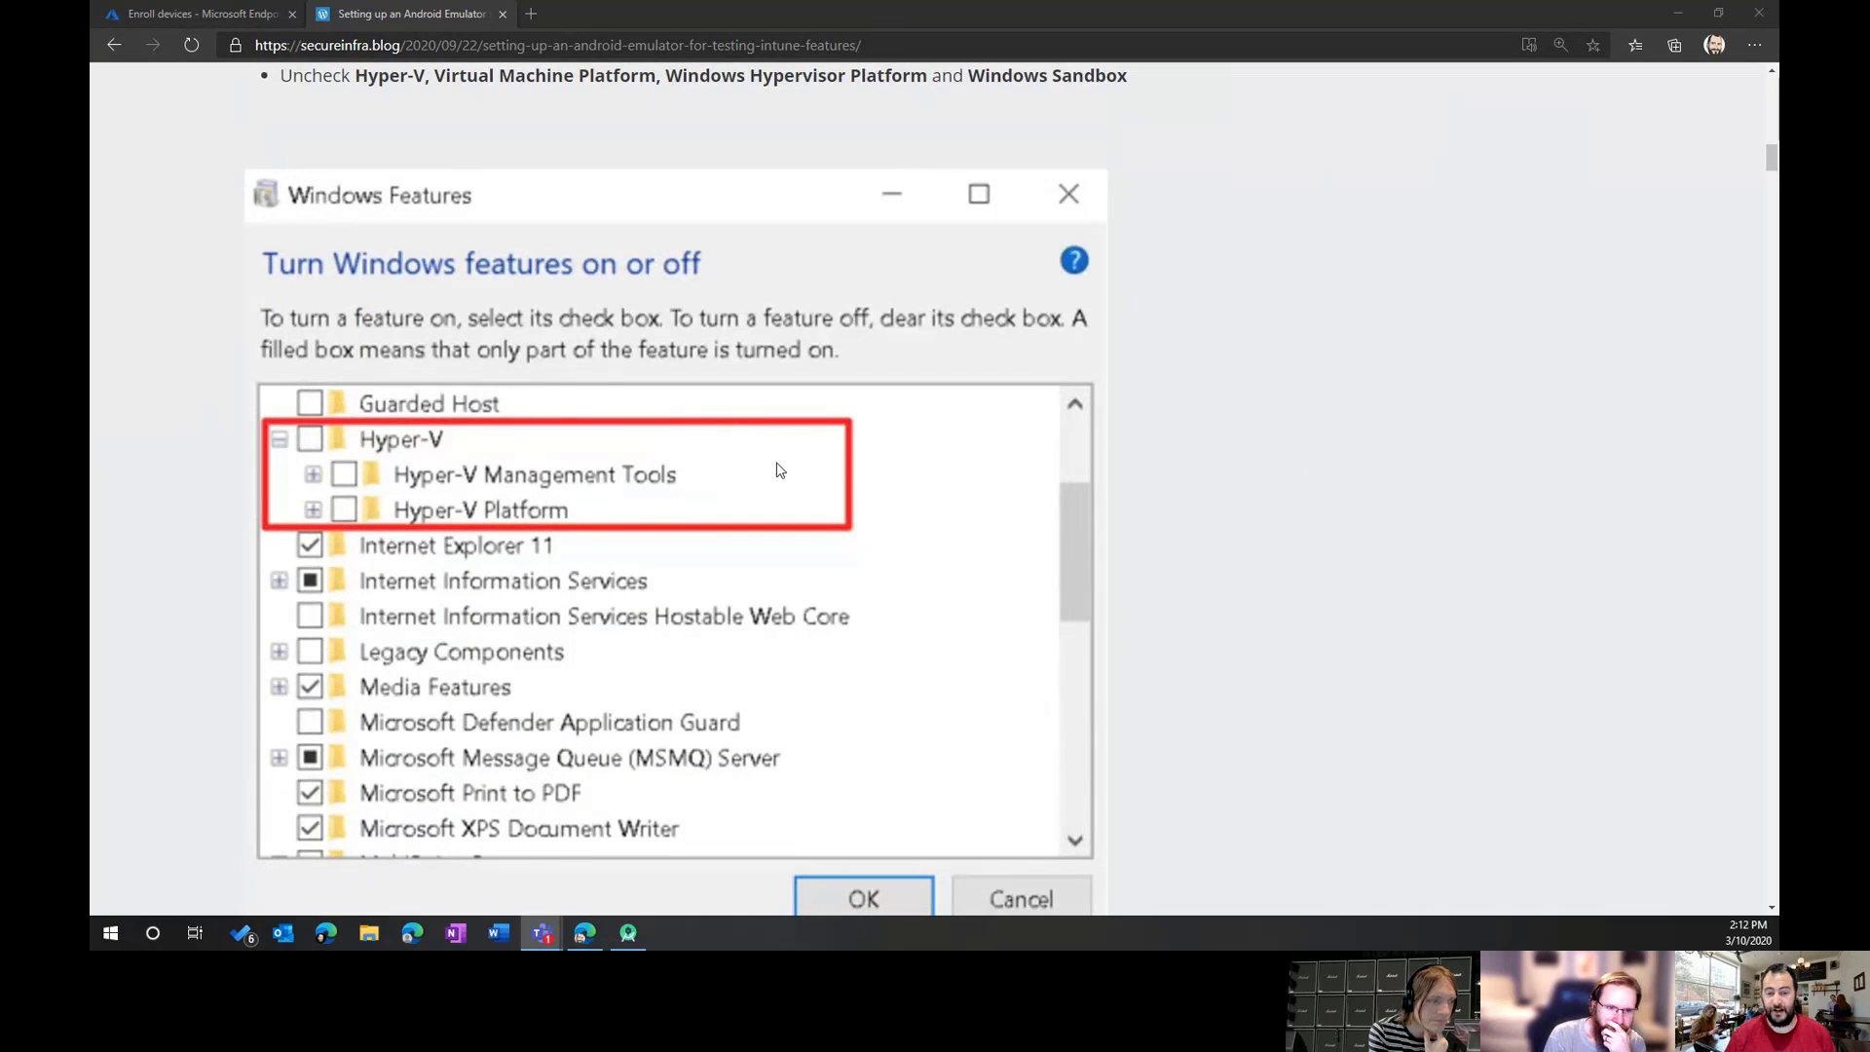
scroll(779, 471, up, 1)
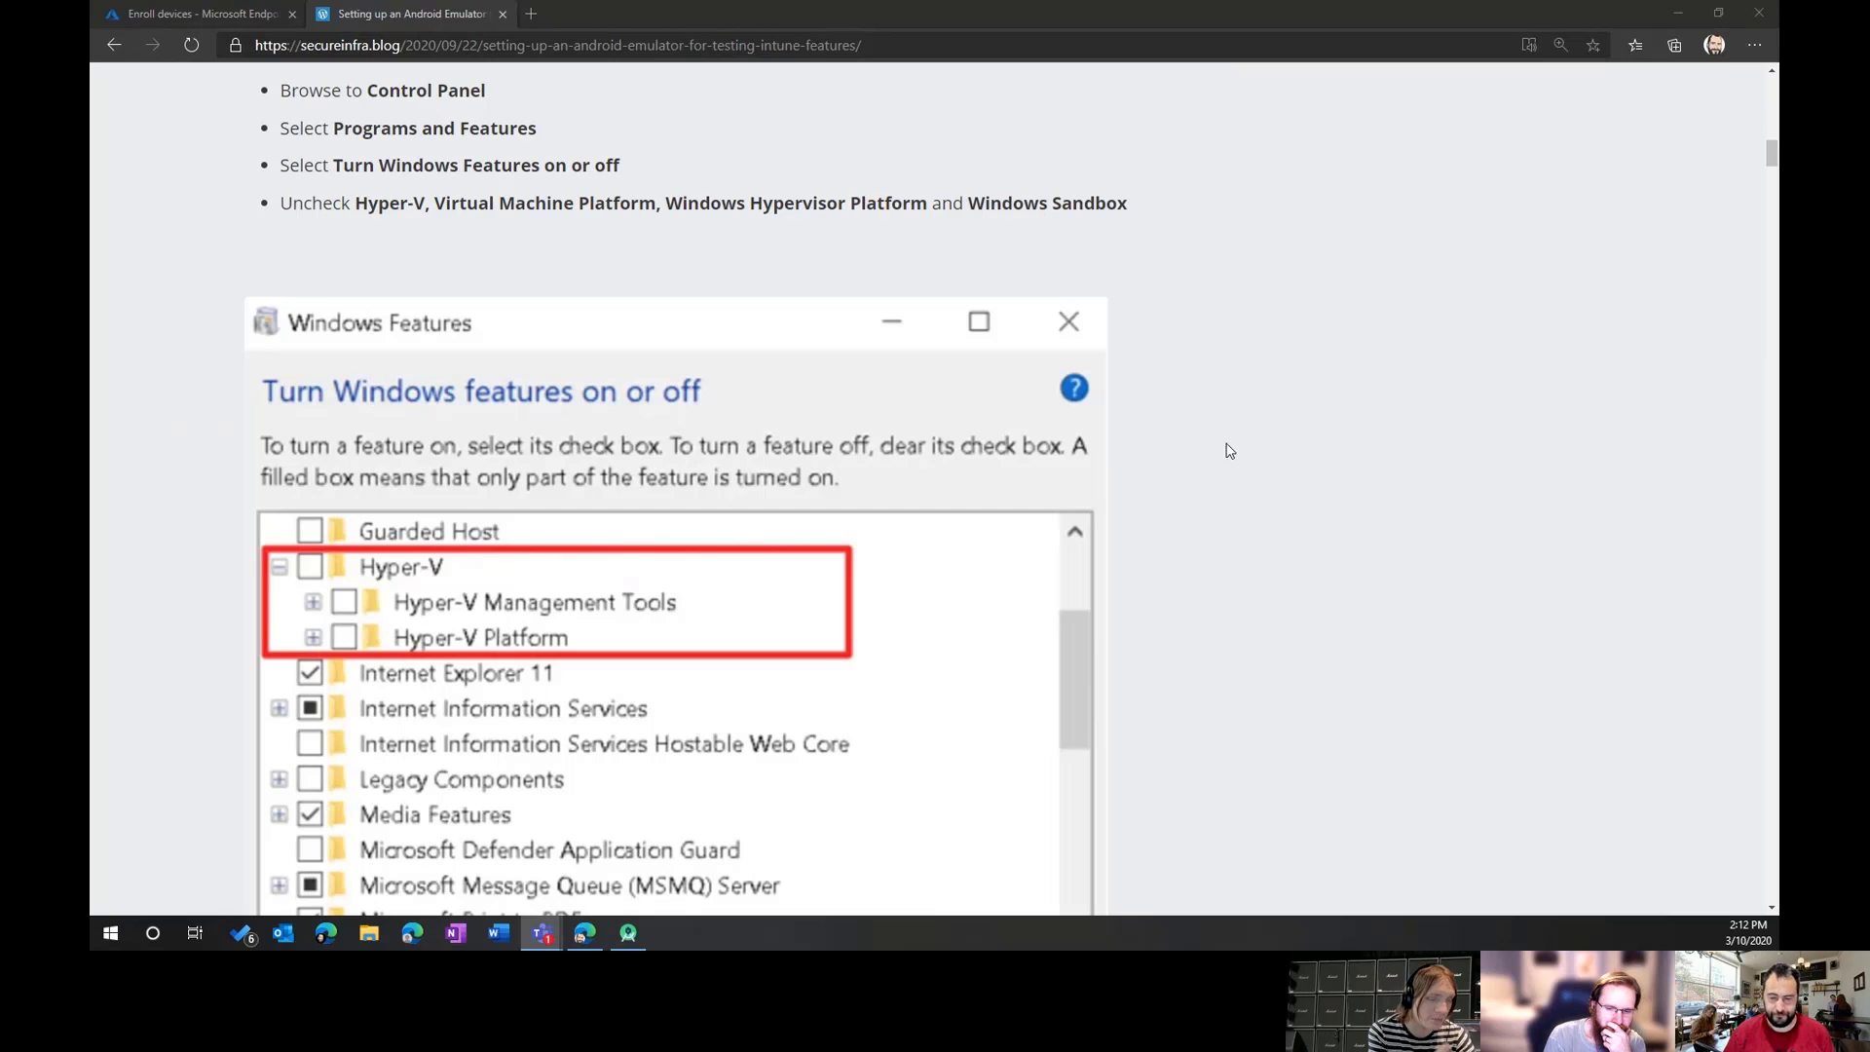
scroll(1239, 445, down, 1)
scroll(1278, 451, down, 8)
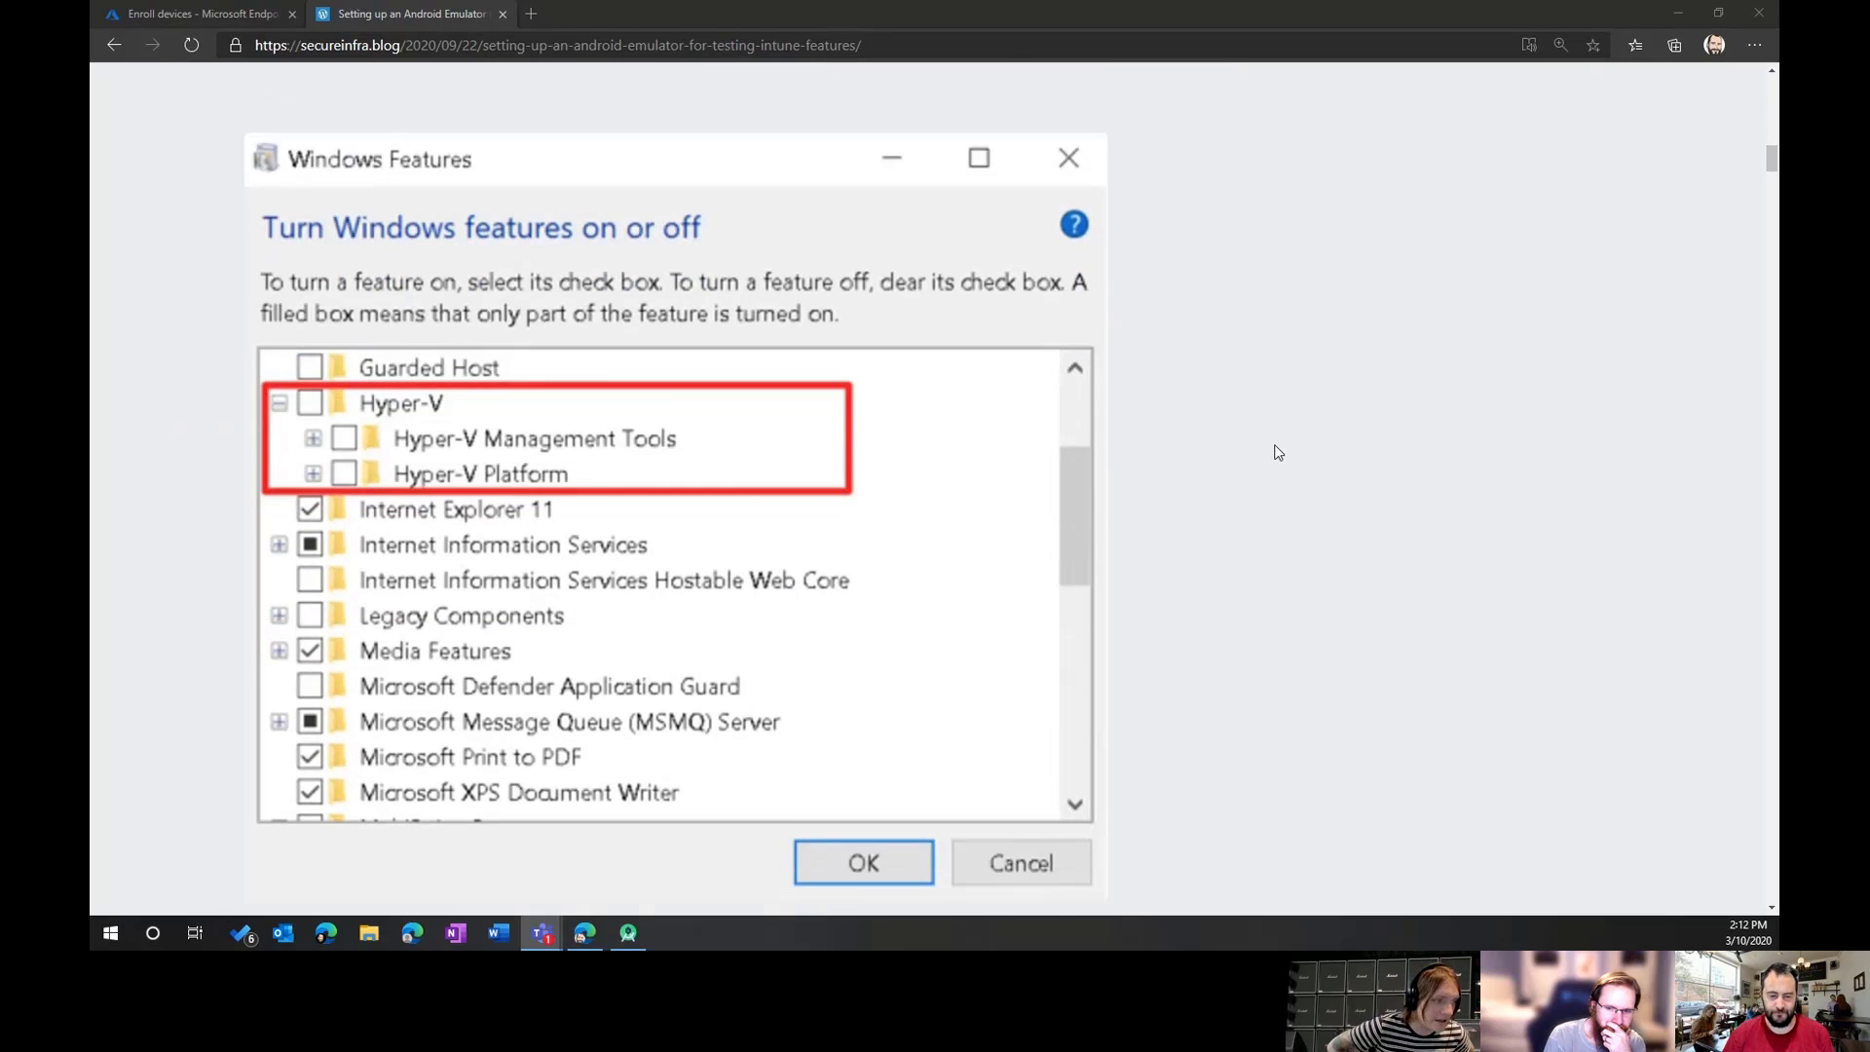
scroll(1321, 439, down, 4)
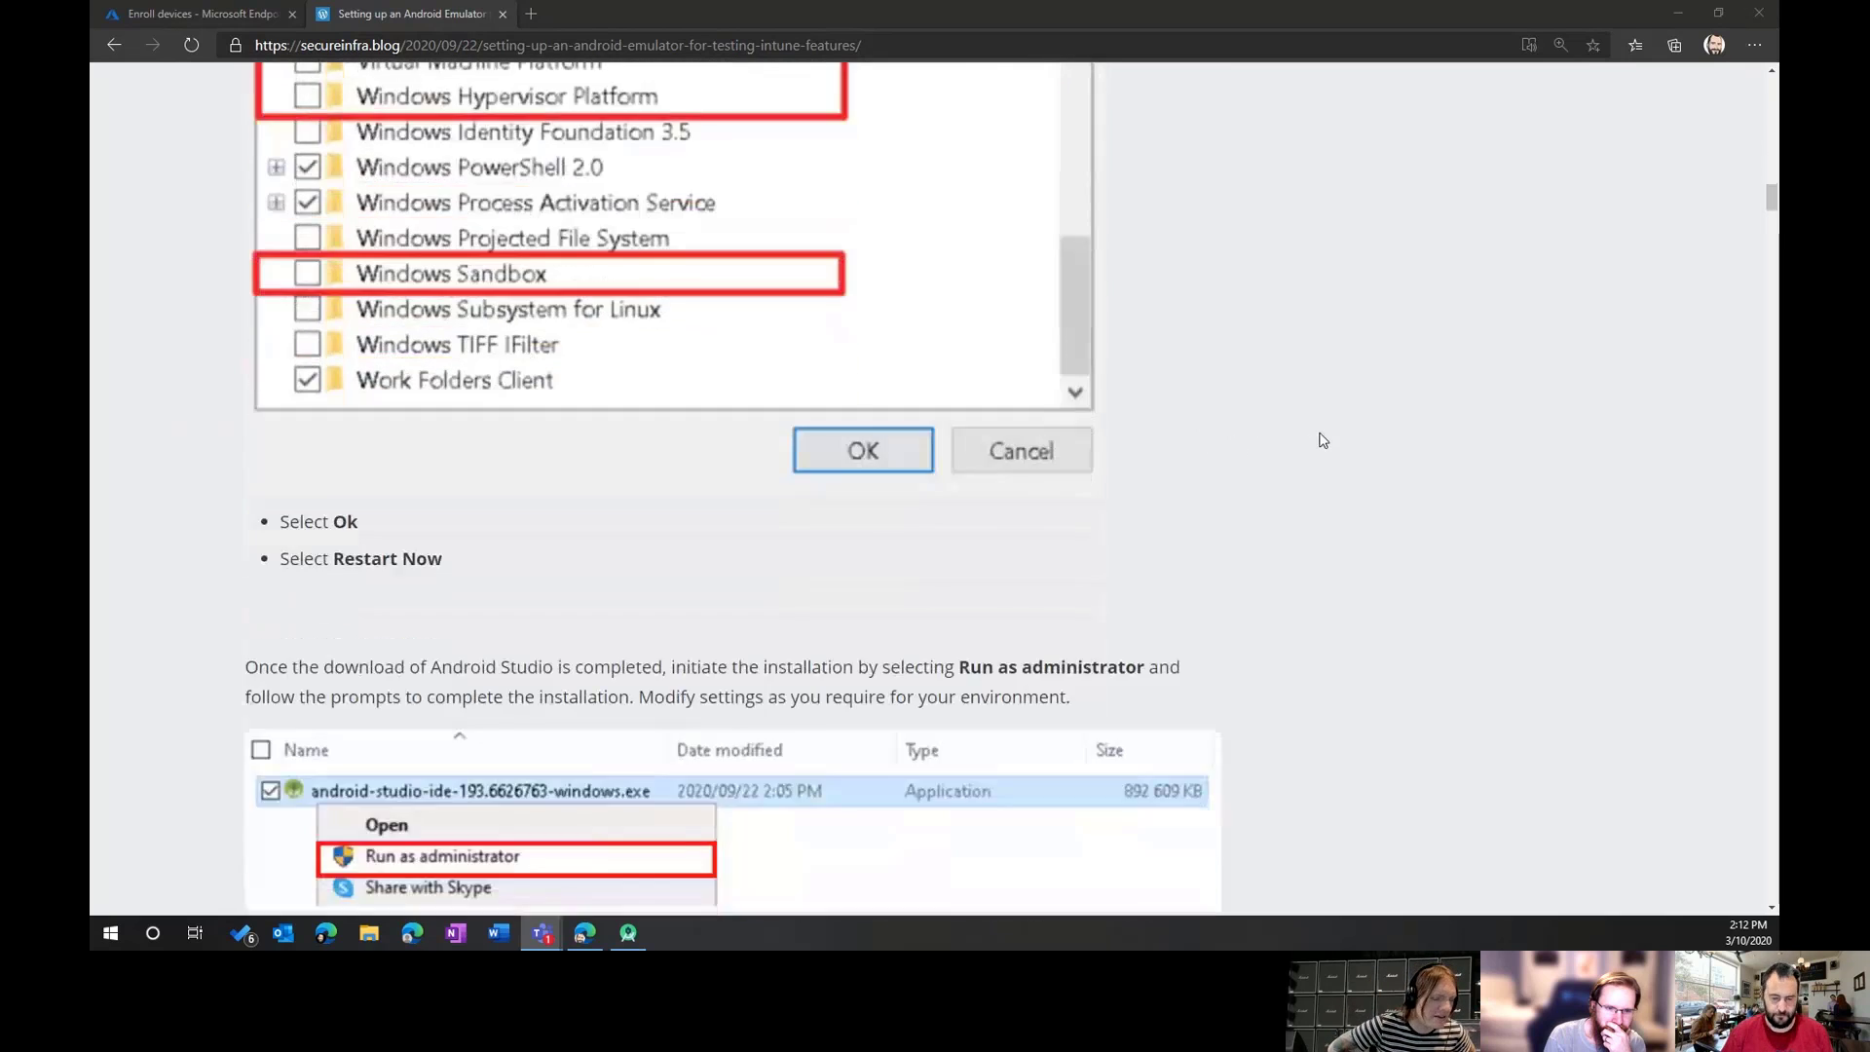
scroll(1402, 413, down, 2)
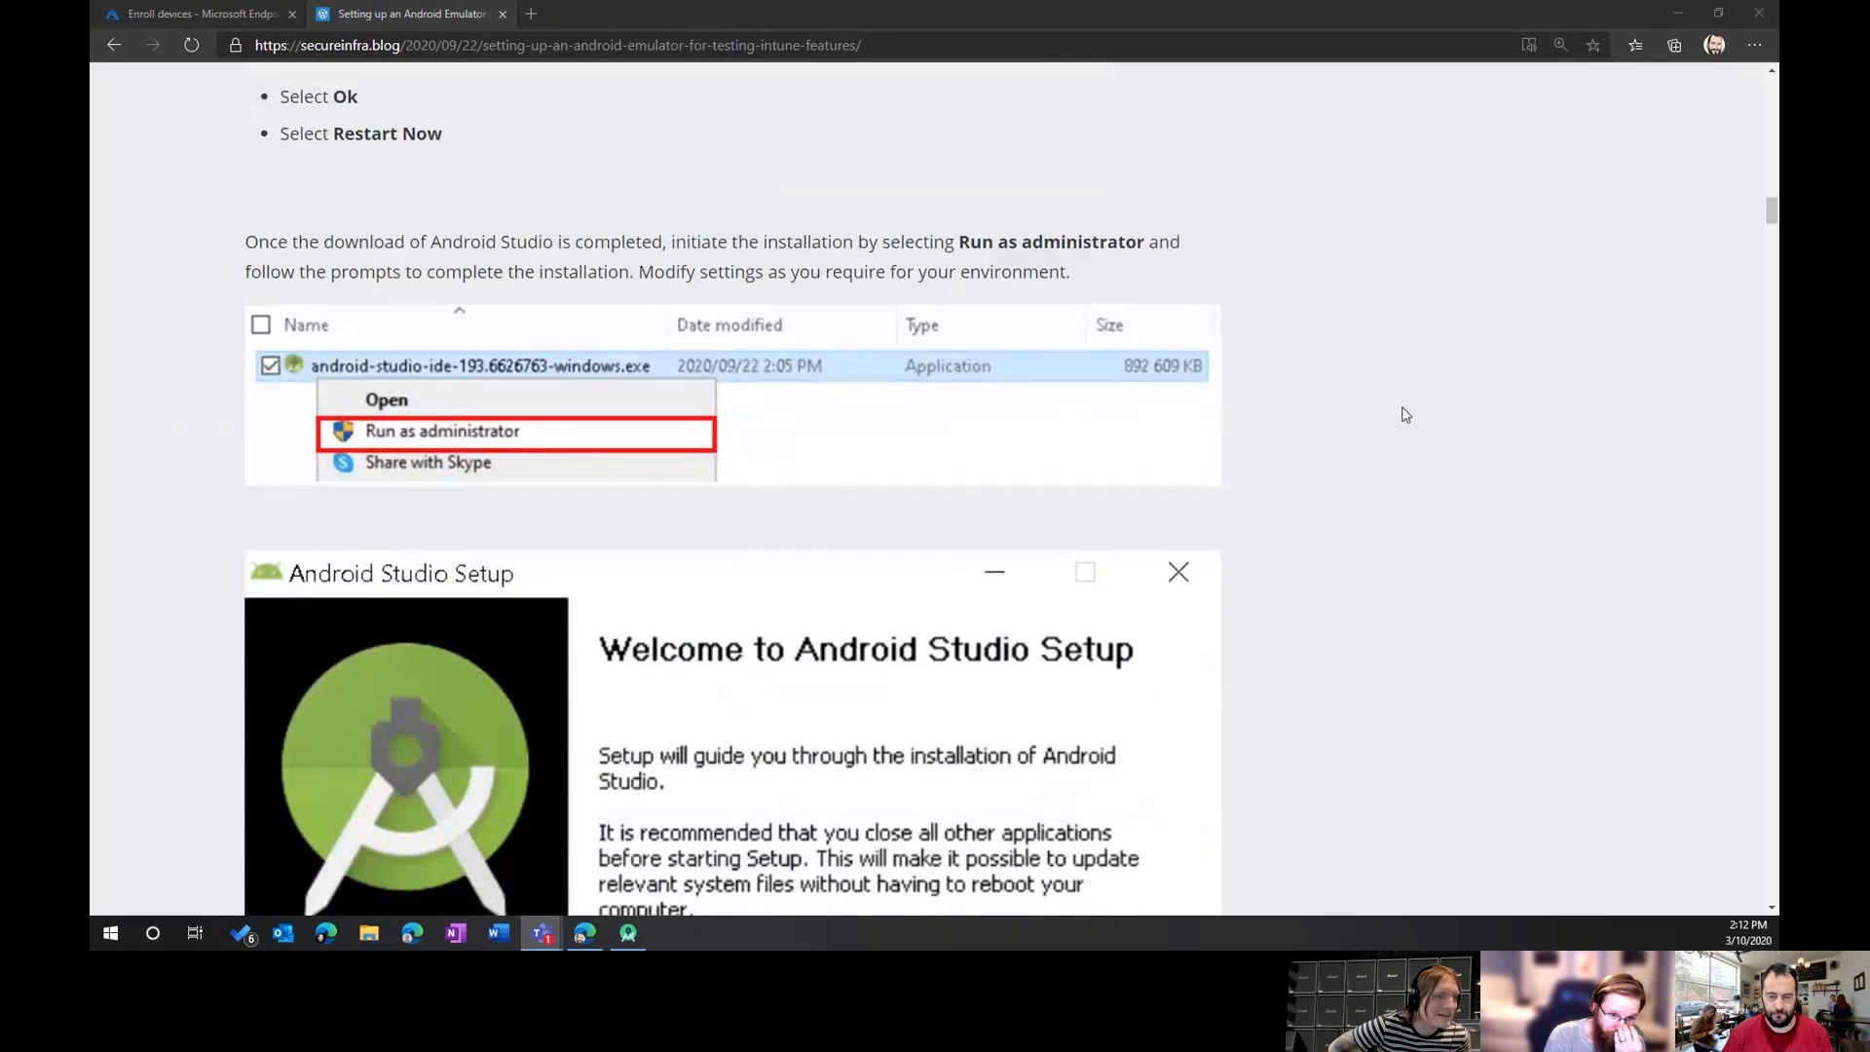
scroll(1405, 415, down, 10)
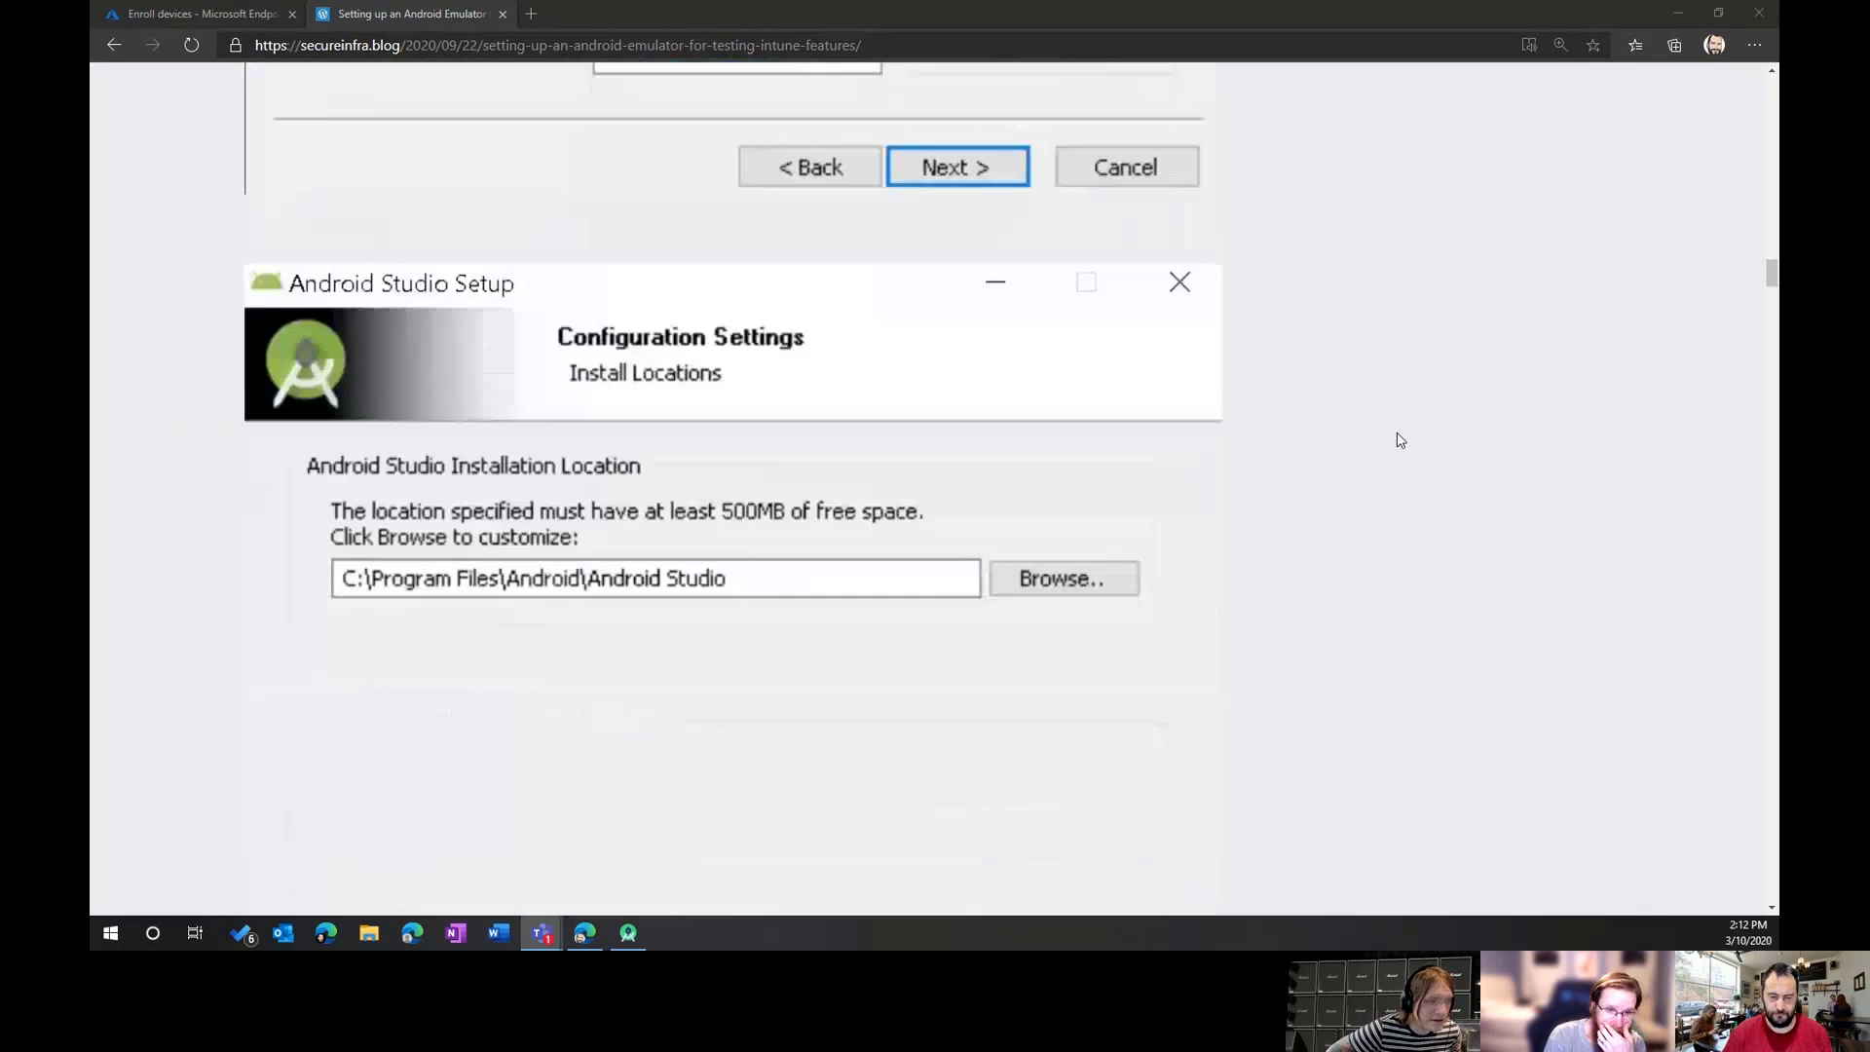
scroll(1400, 440, down, 10)
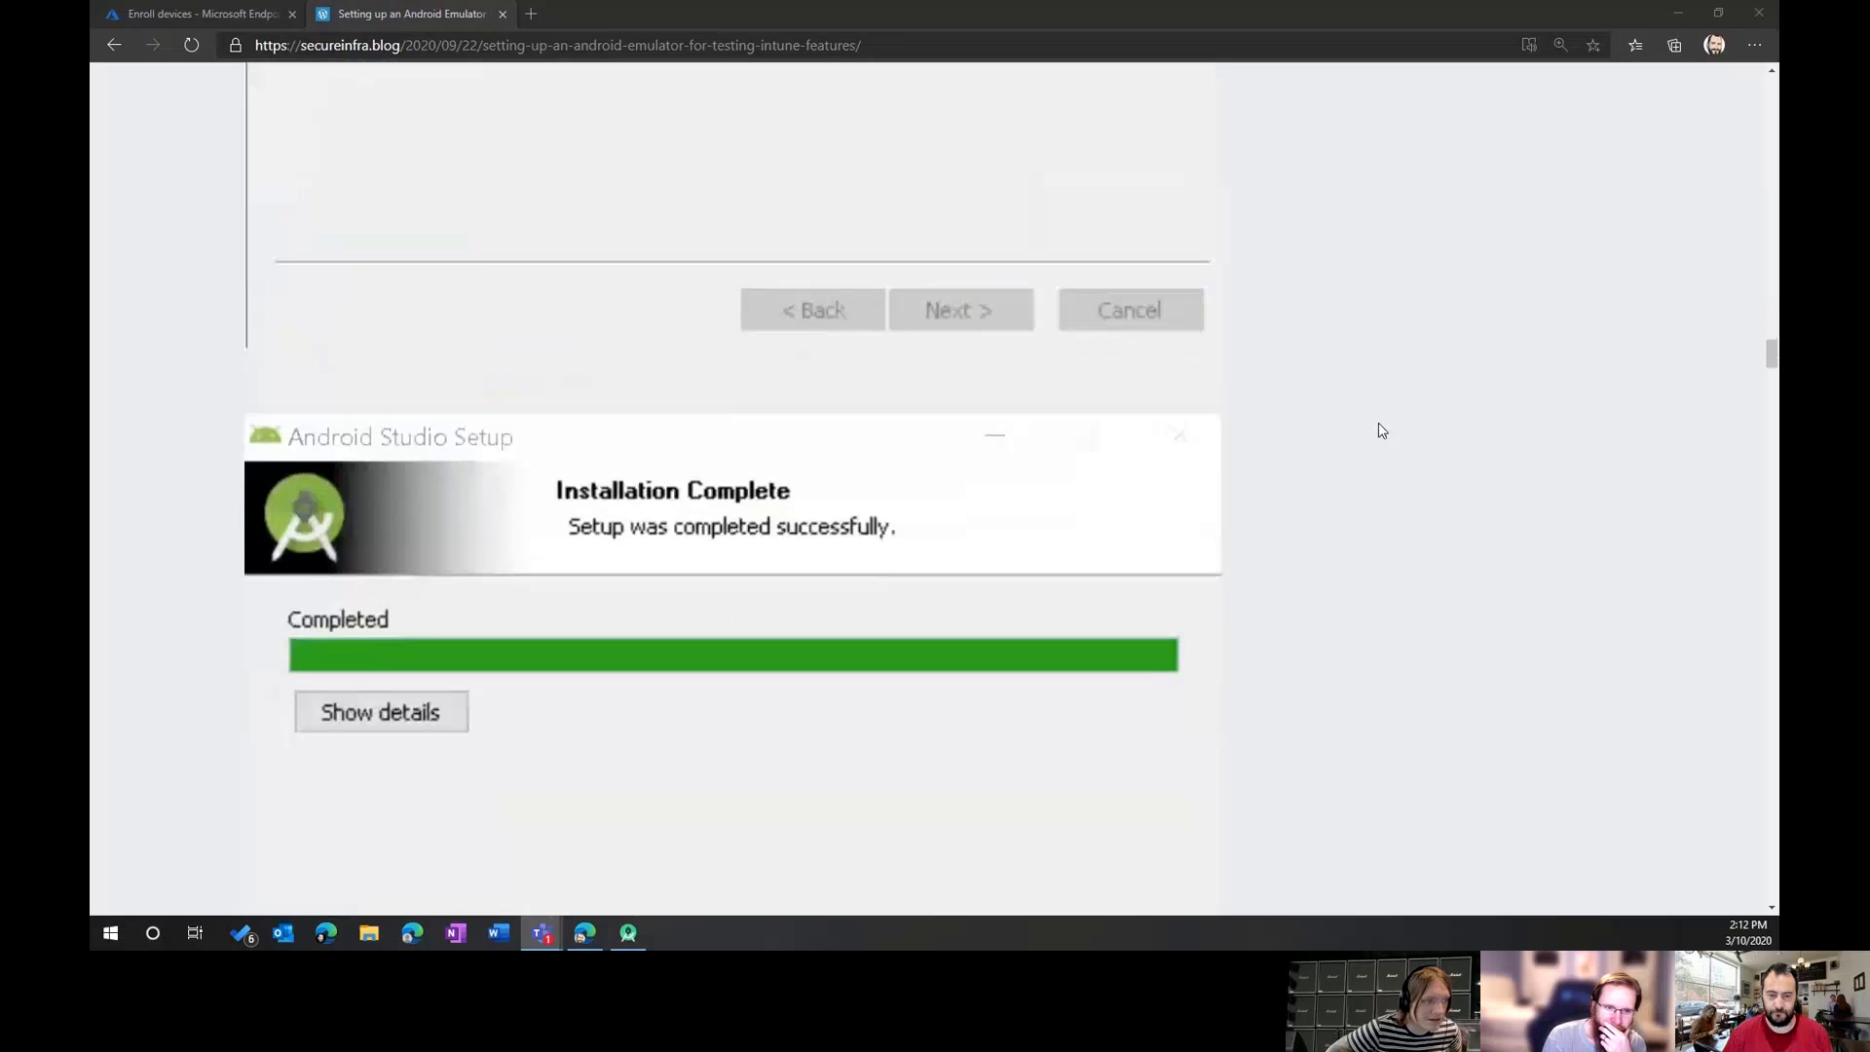
scroll(1382, 430, down, 10)
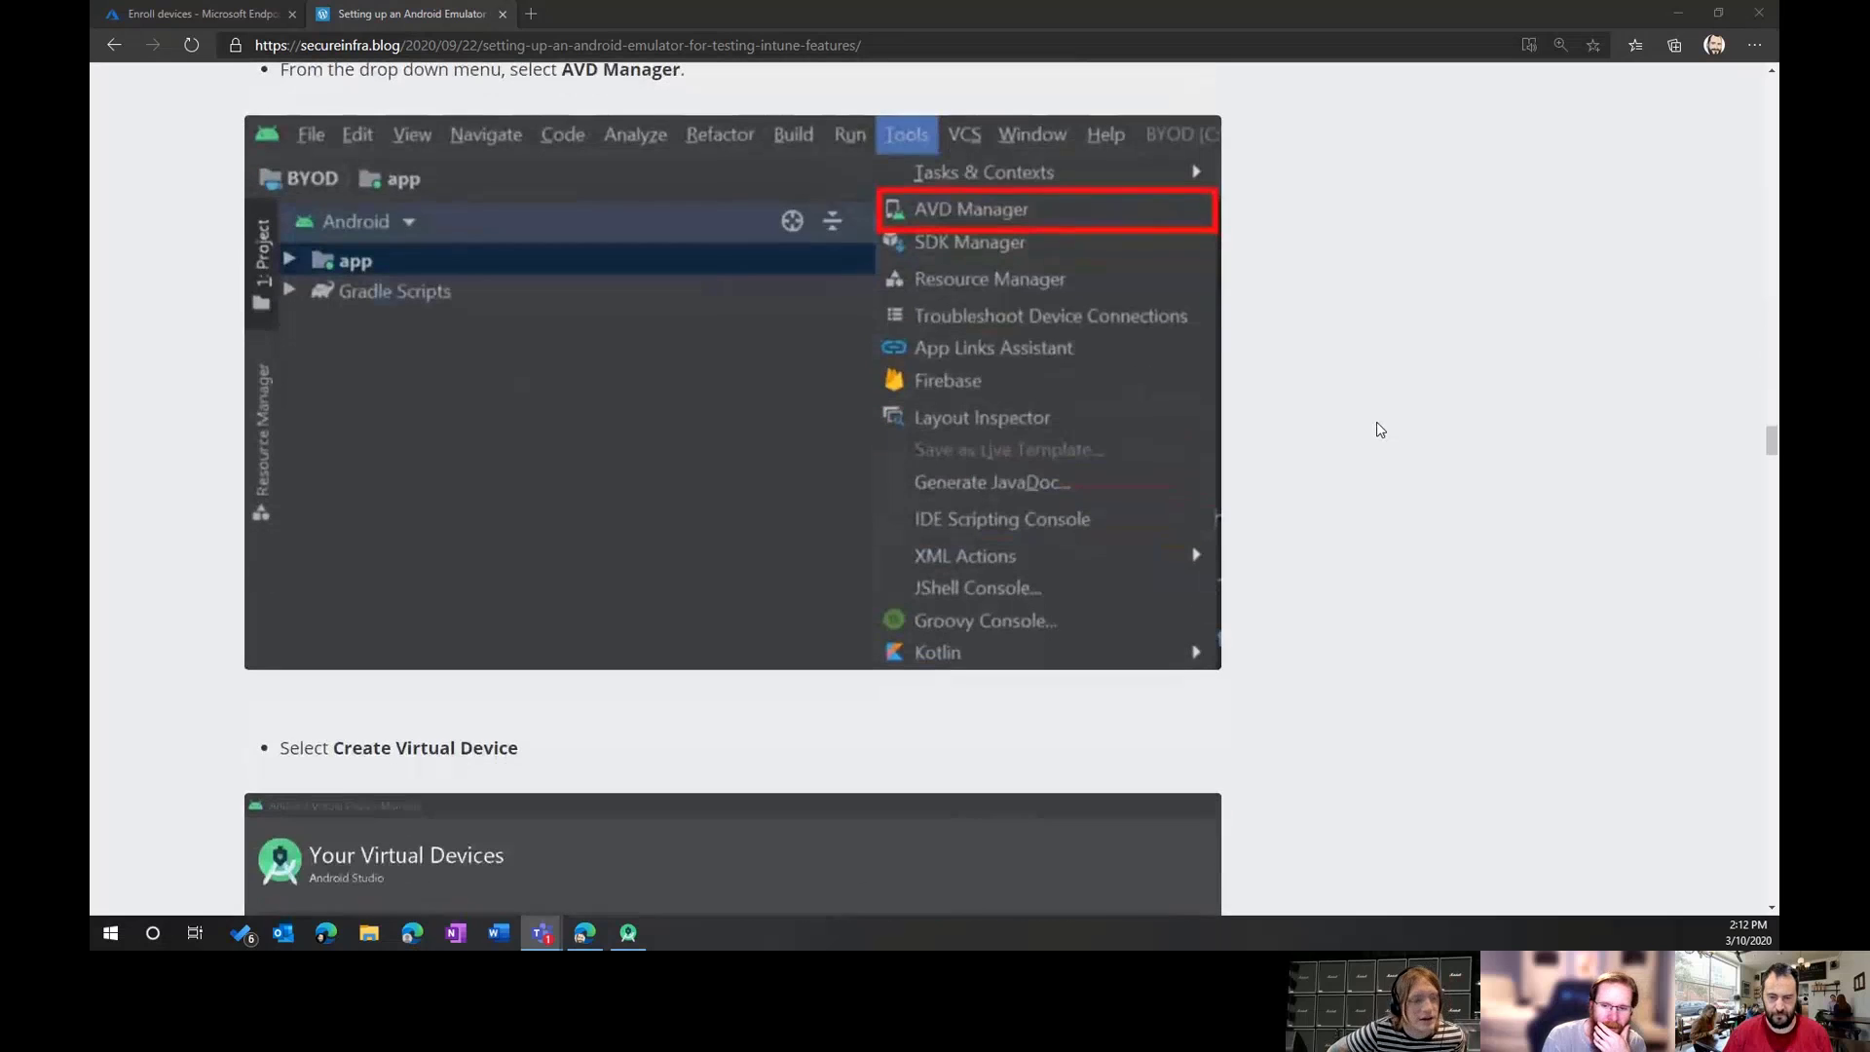
scroll(1380, 429, up, 3)
scroll(1380, 429, down, 1)
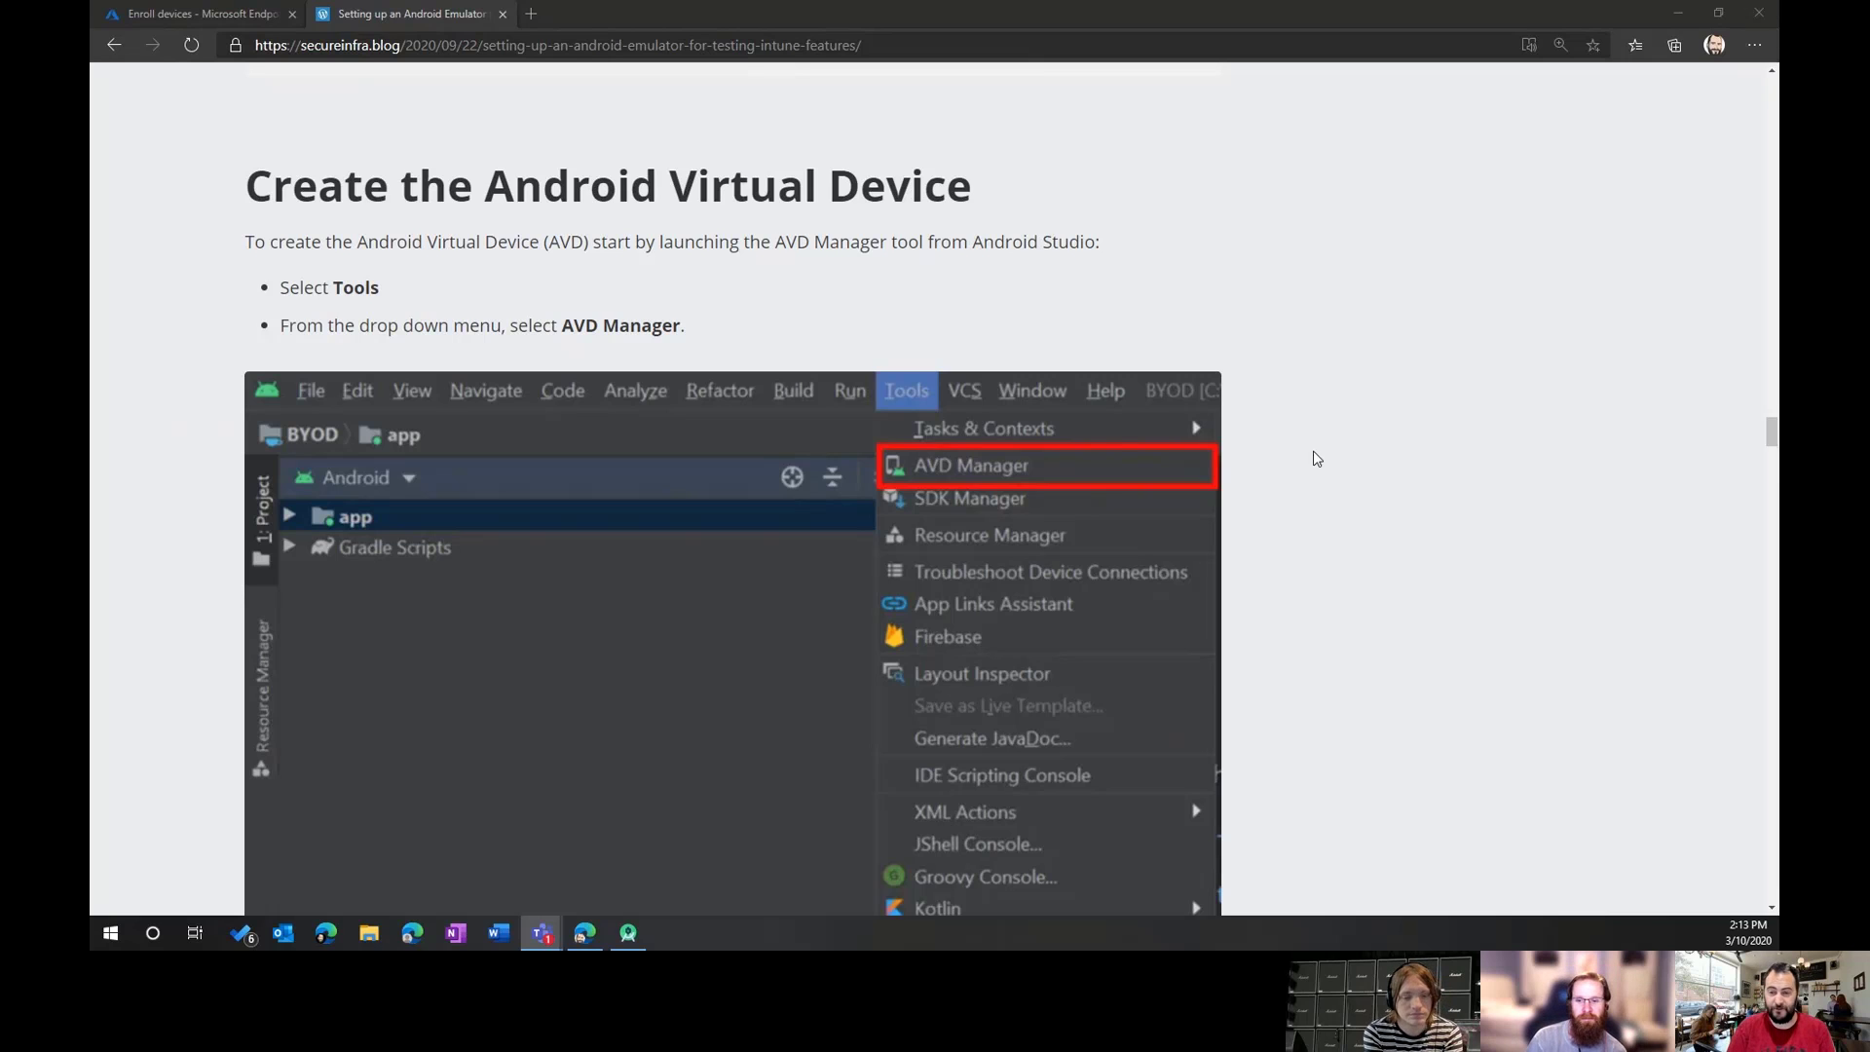
Step: Scroll the blog further down to the Play Store step
scroll(1315, 461, down, 8)
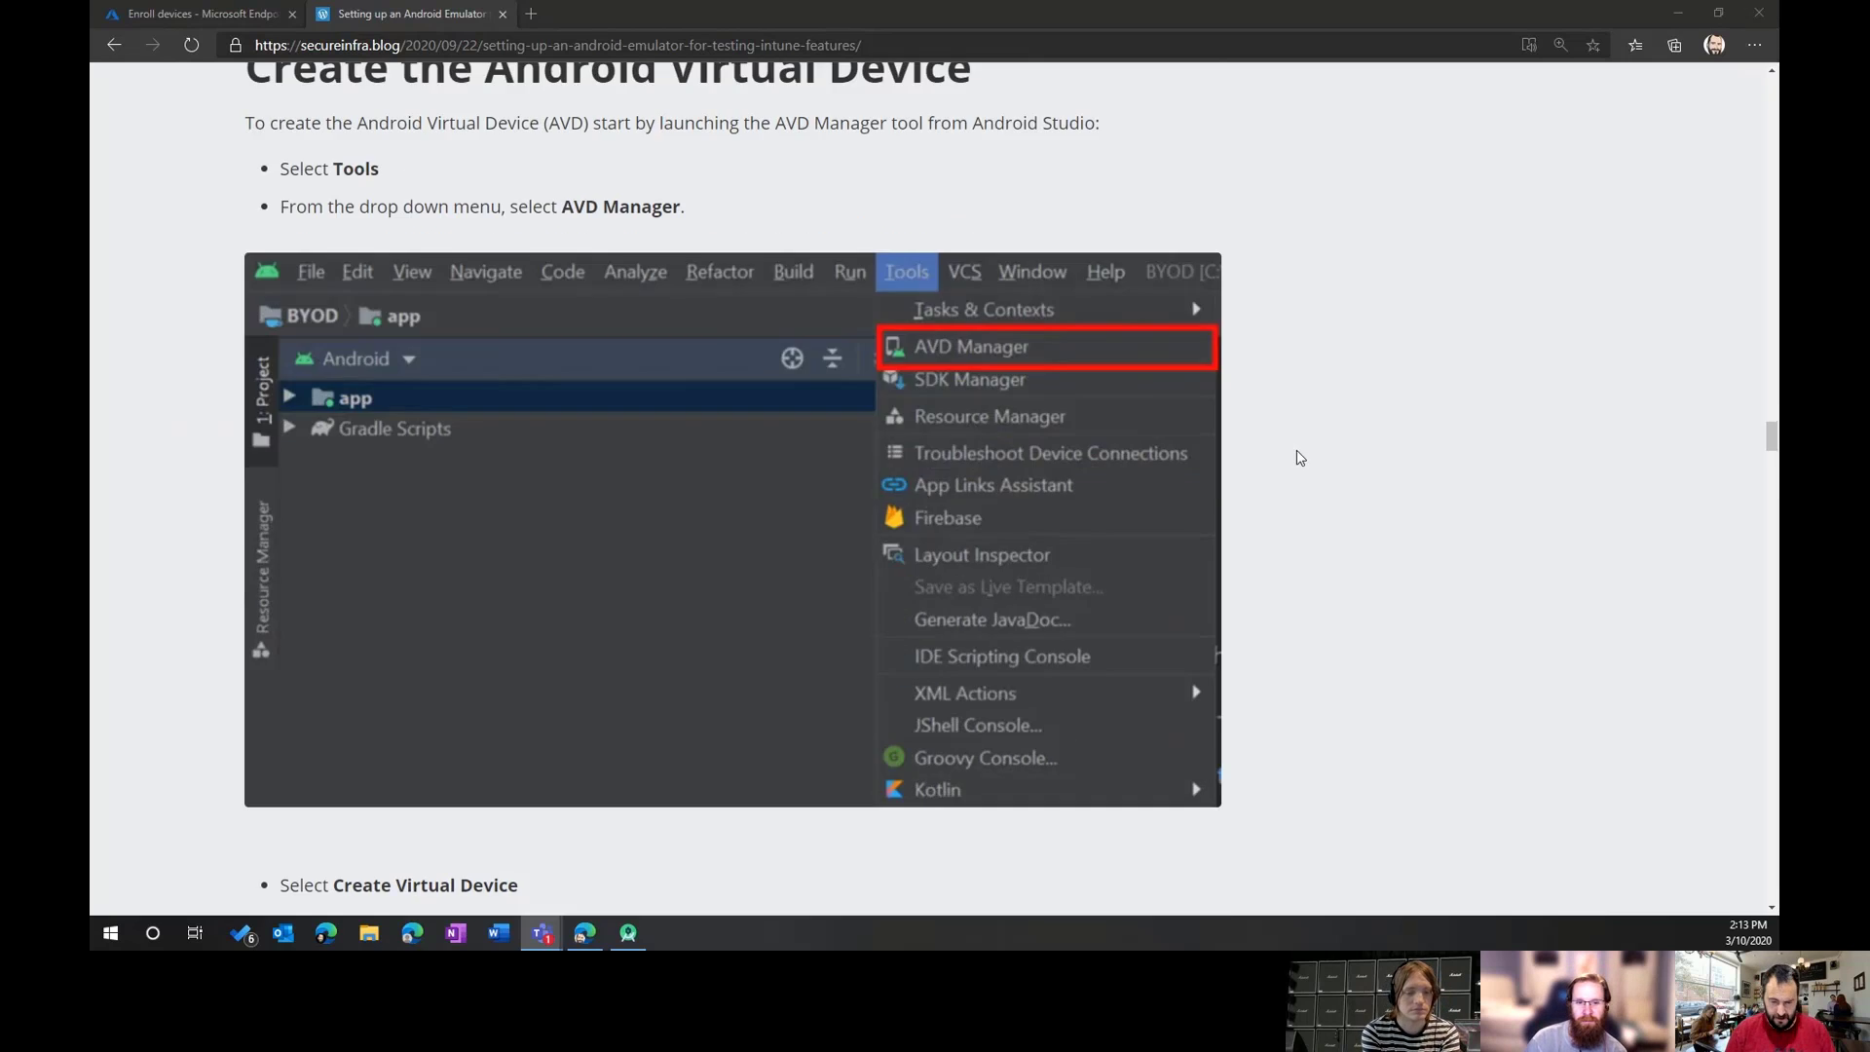
scroll(1307, 466, down, 15)
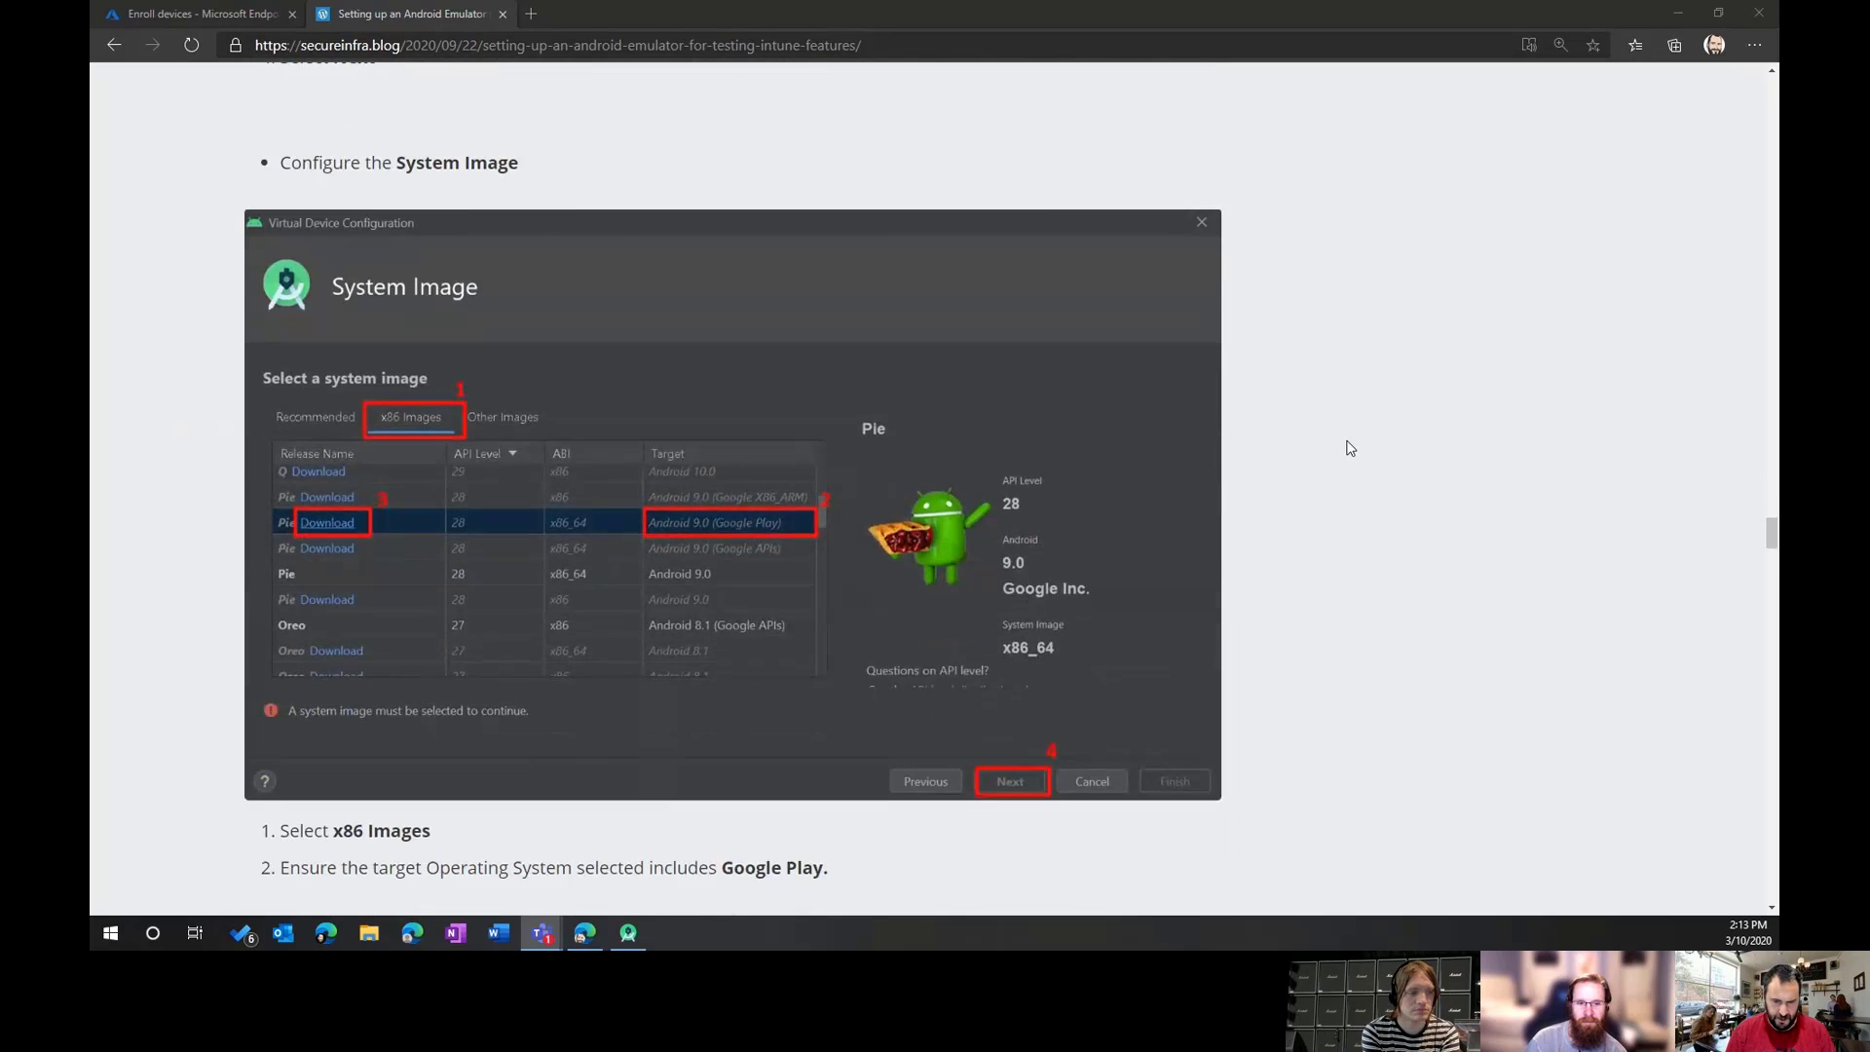
scroll(1352, 449, down, 20)
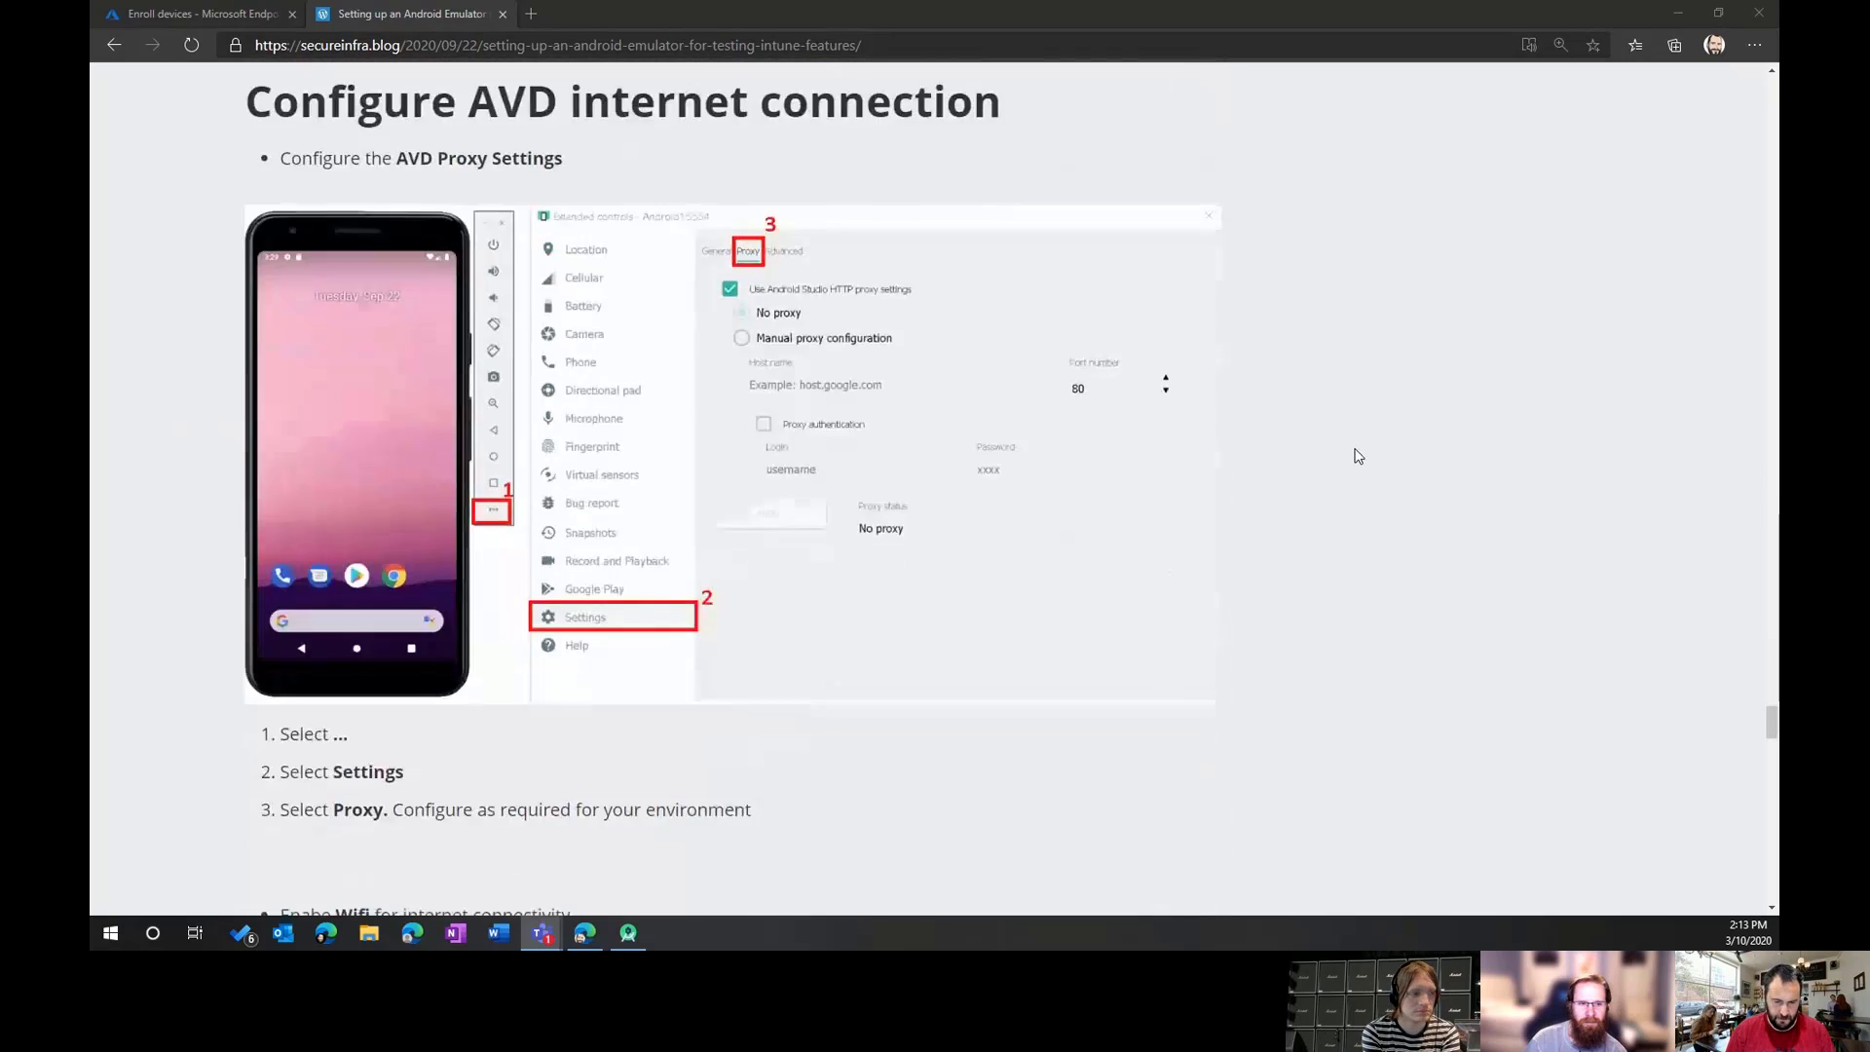
scroll(1354, 453, down, 5)
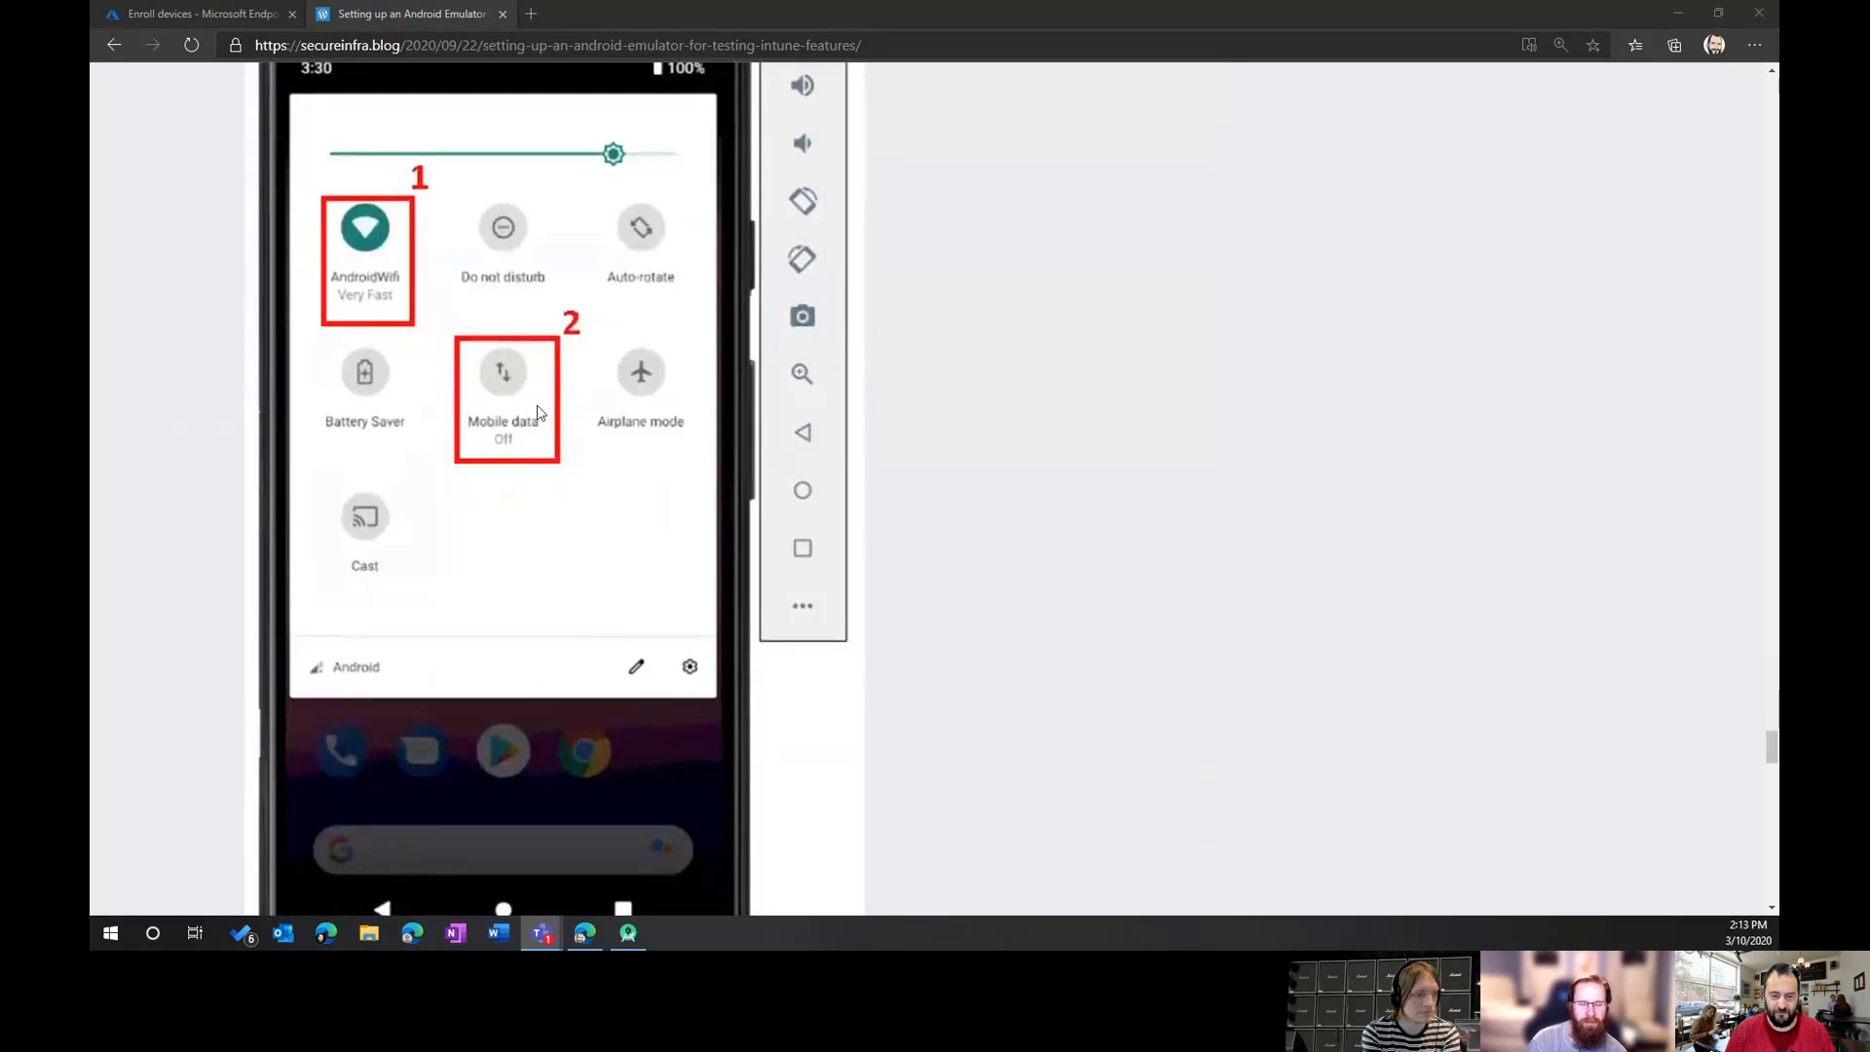
scroll(521, 411, up, 2)
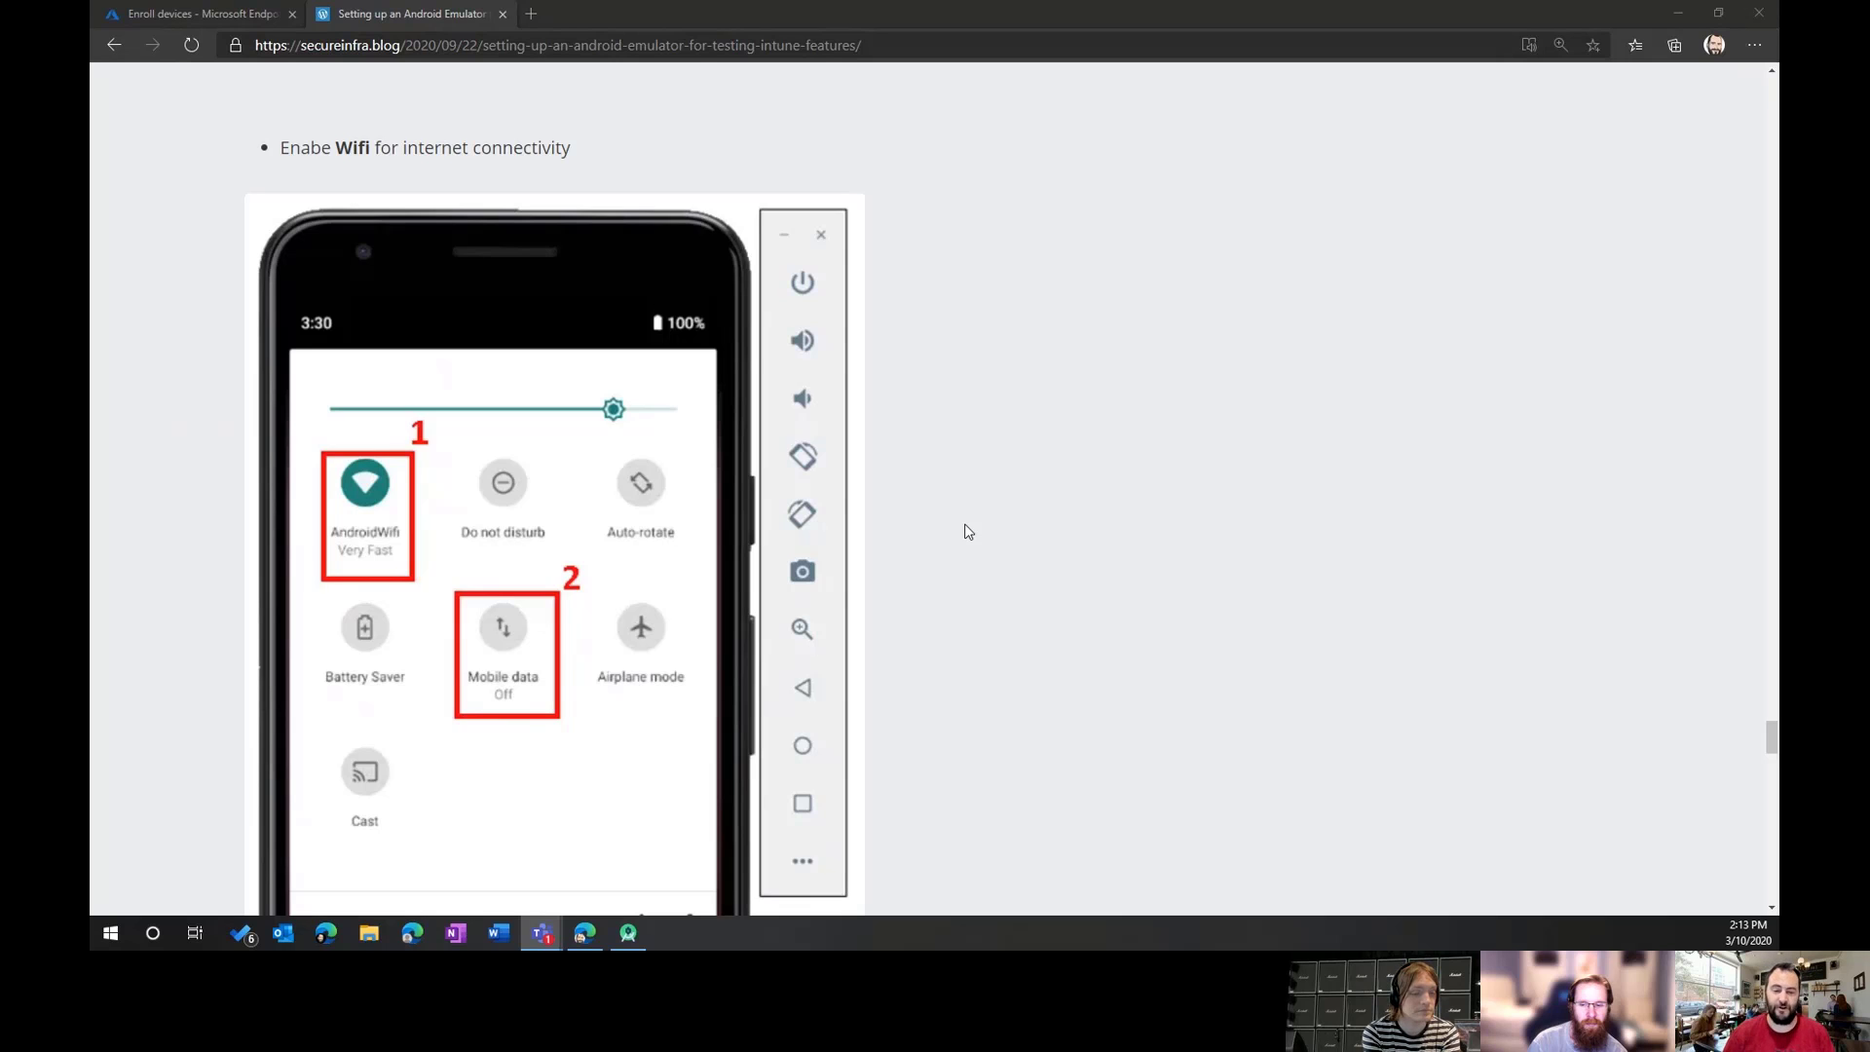
scroll(966, 530, up, 7)
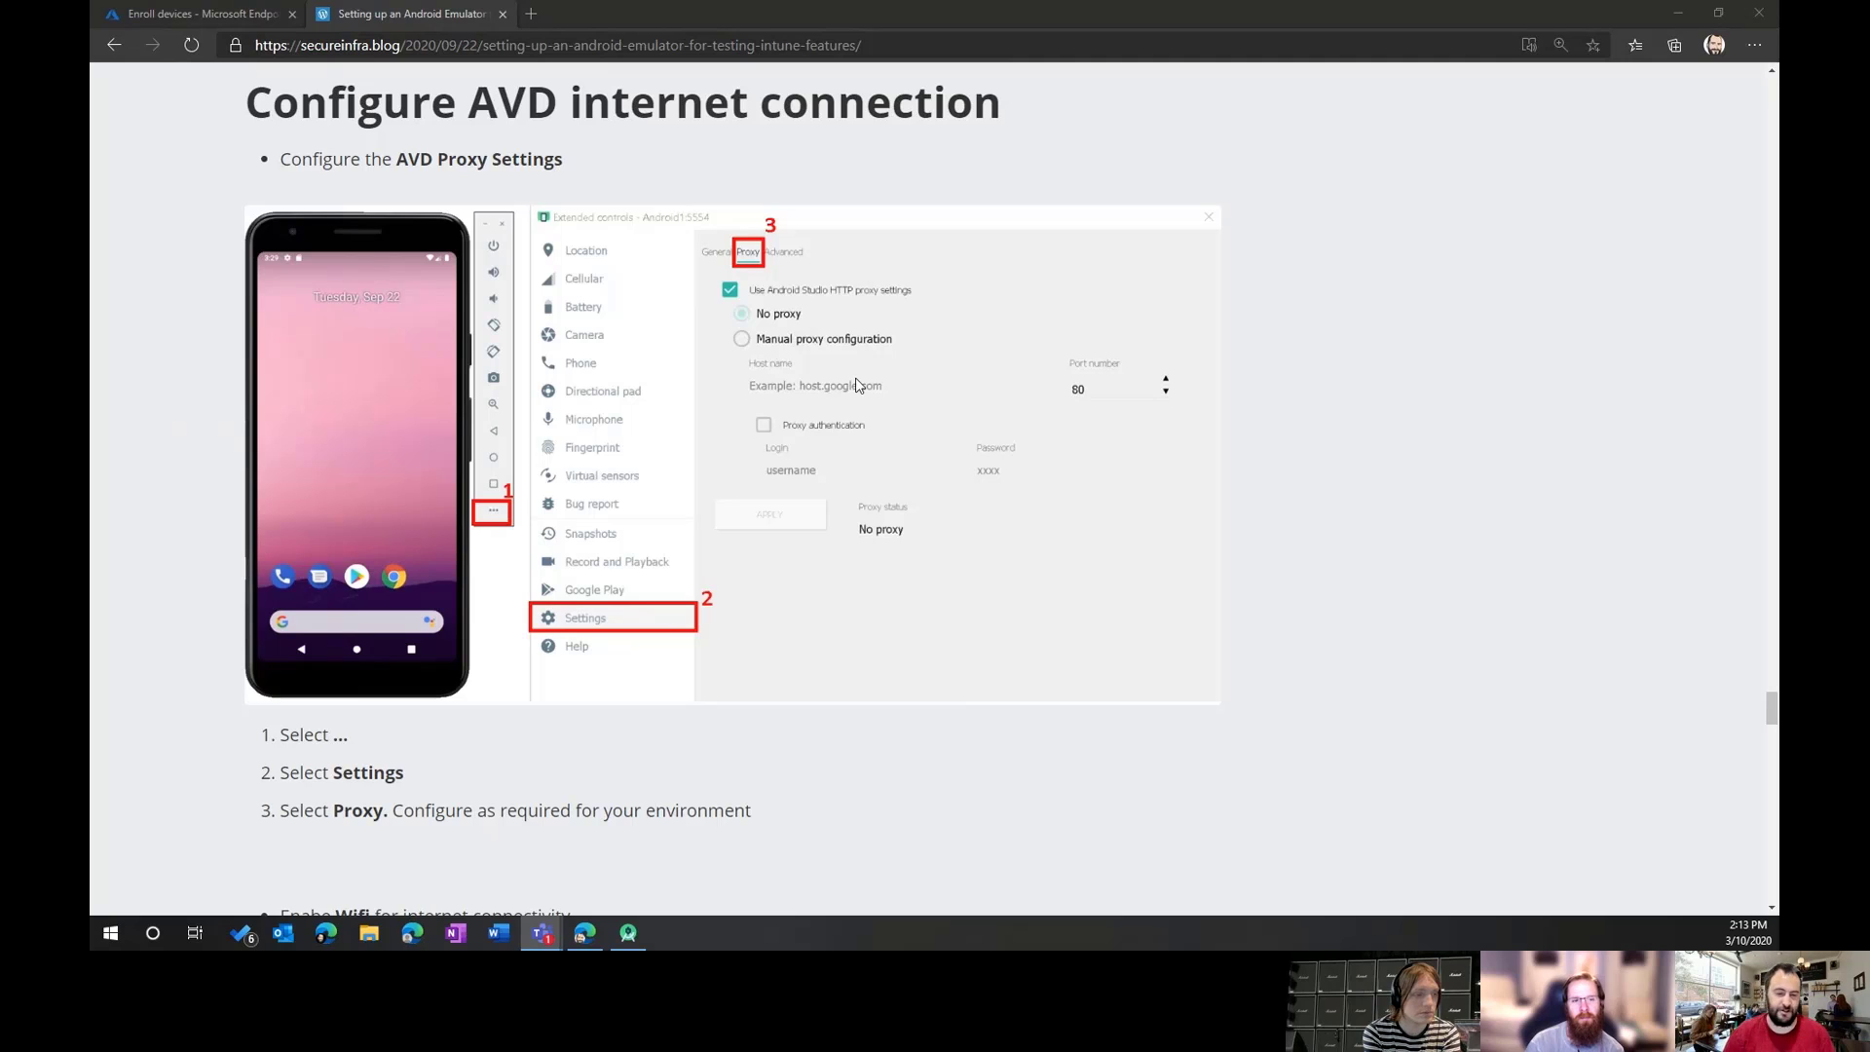
scroll(923, 451, down, 12)
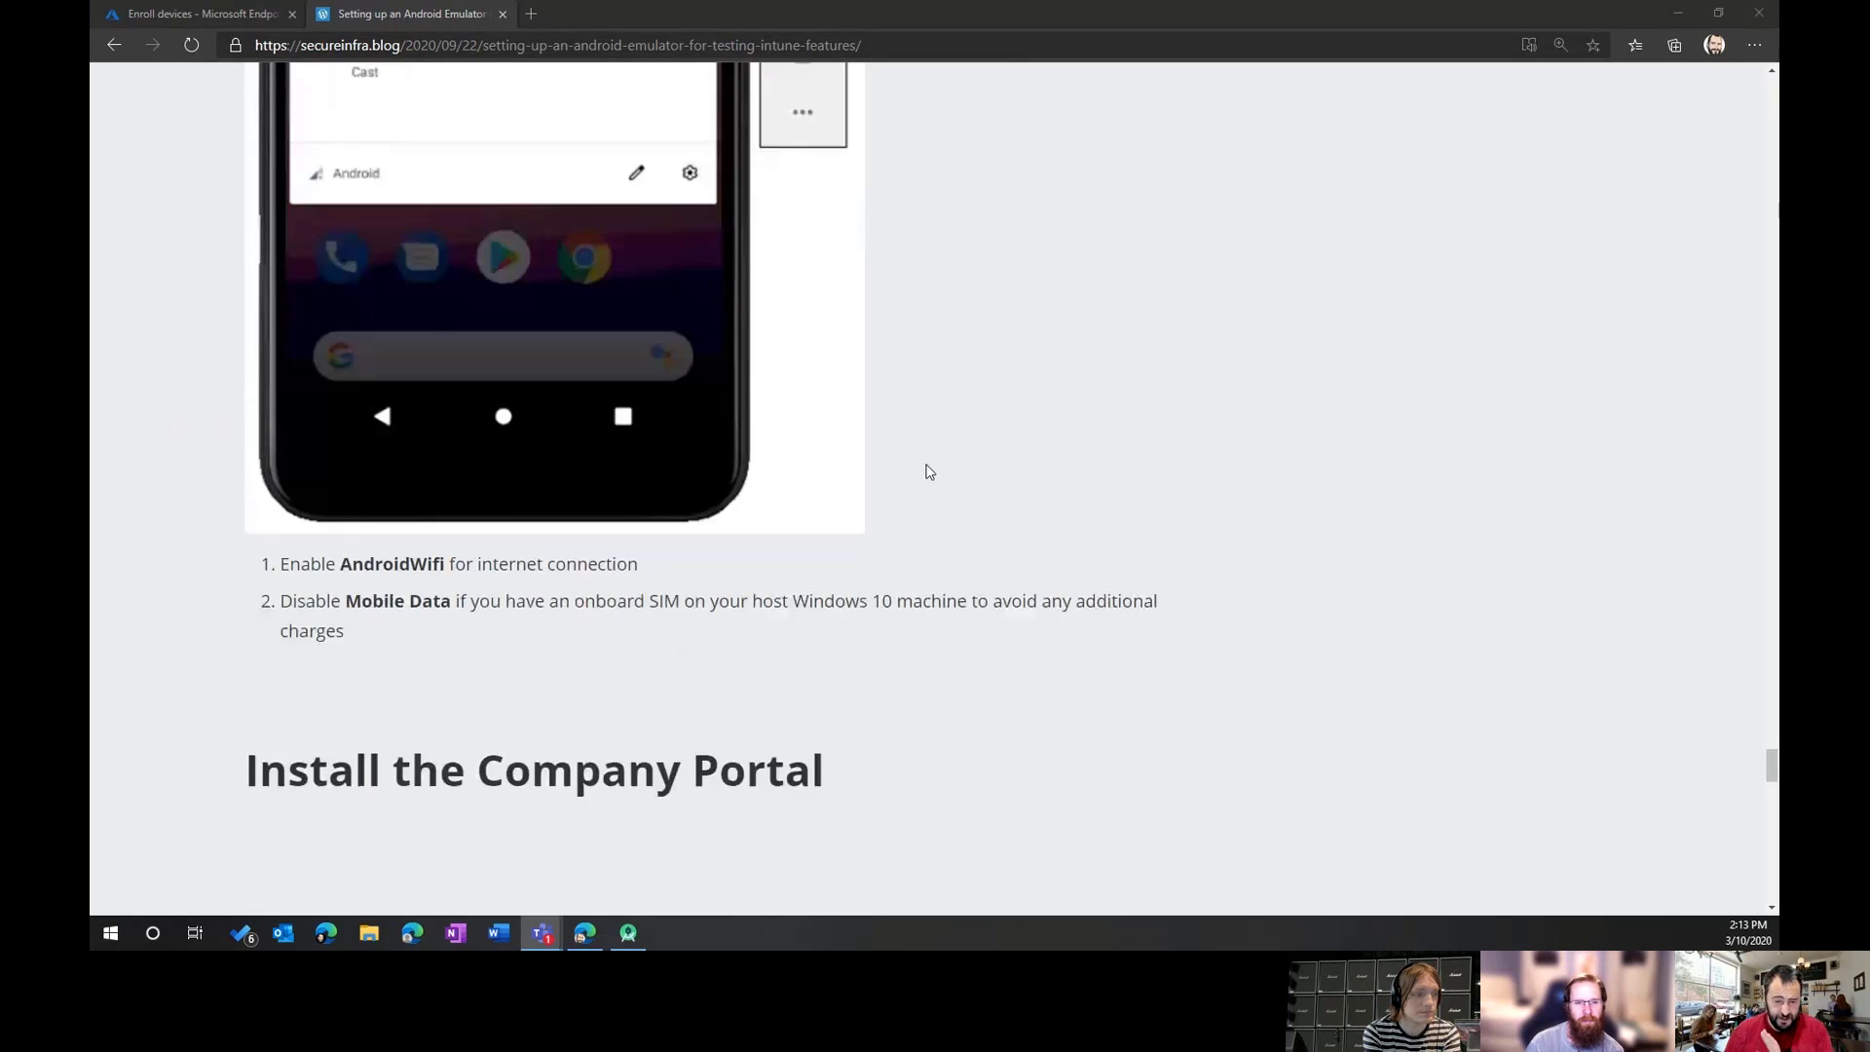
scroll(925, 472, down, 10)
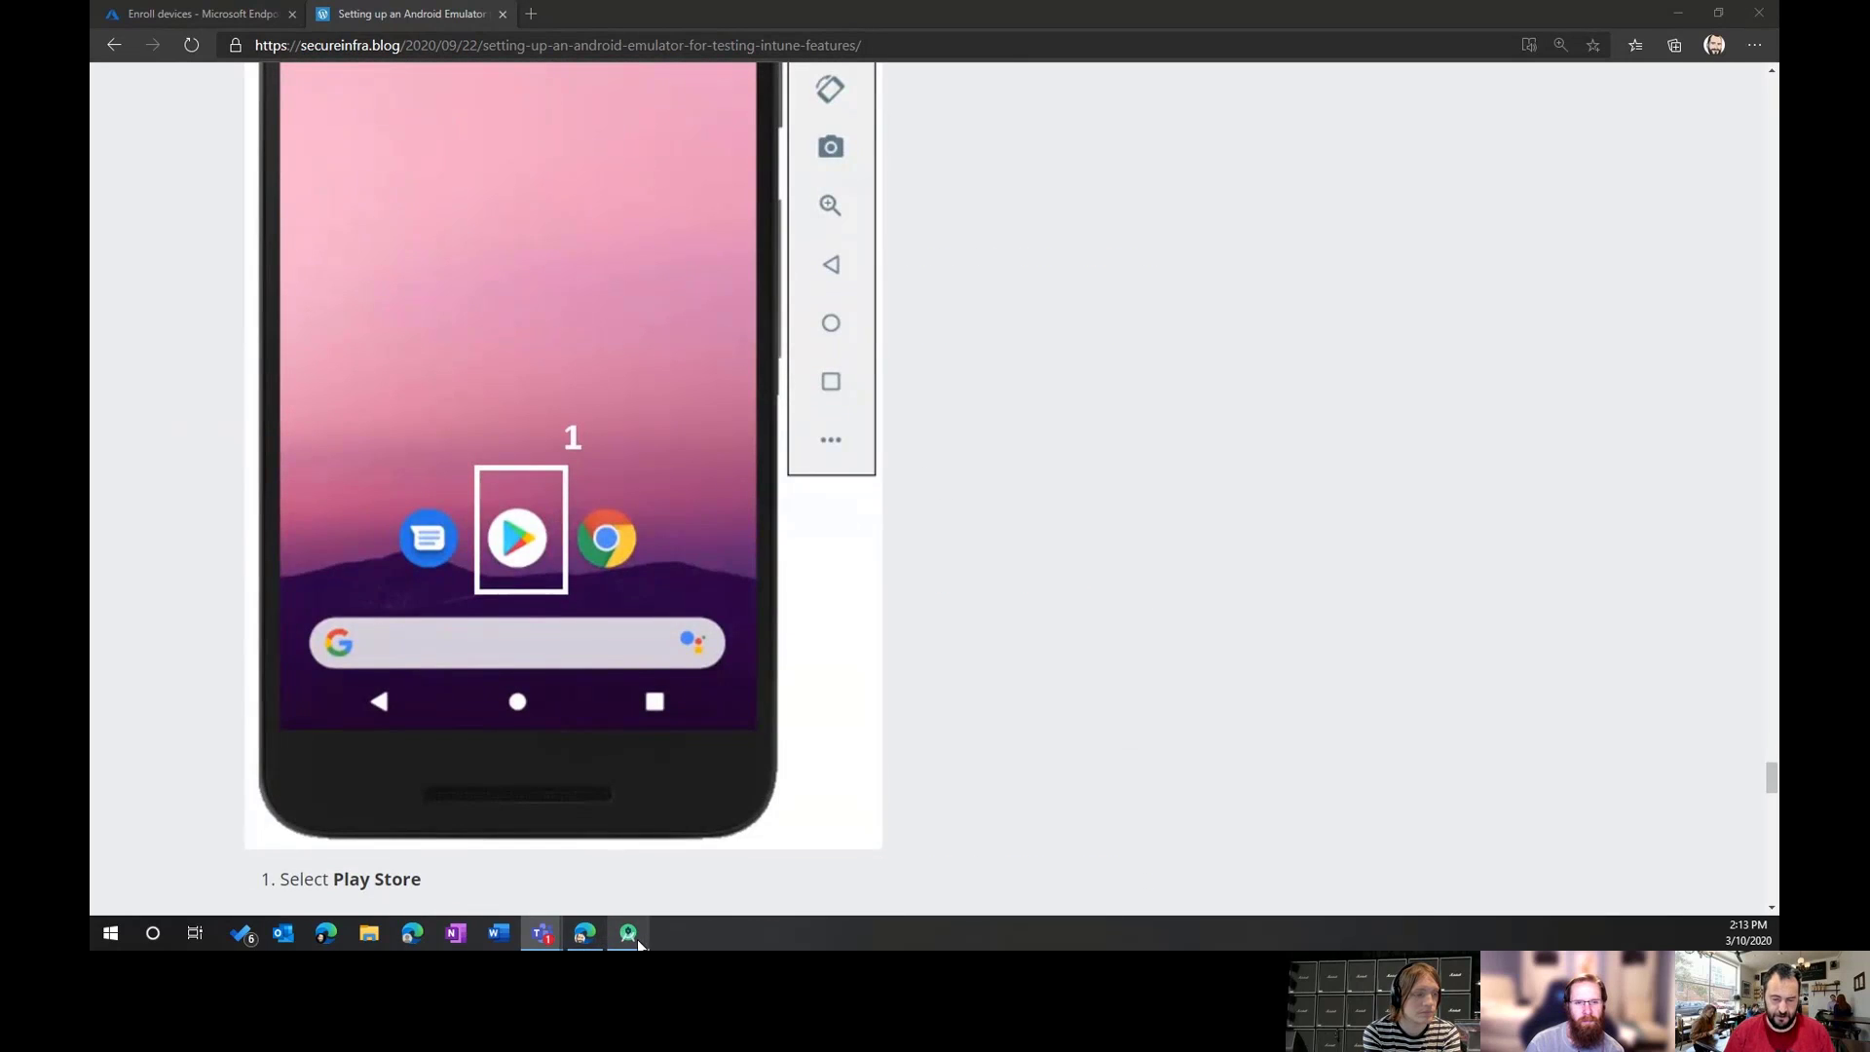
Step: Bring up the Android Studio welcome window, shift it left, and return to Enroll devices
click(630, 935)
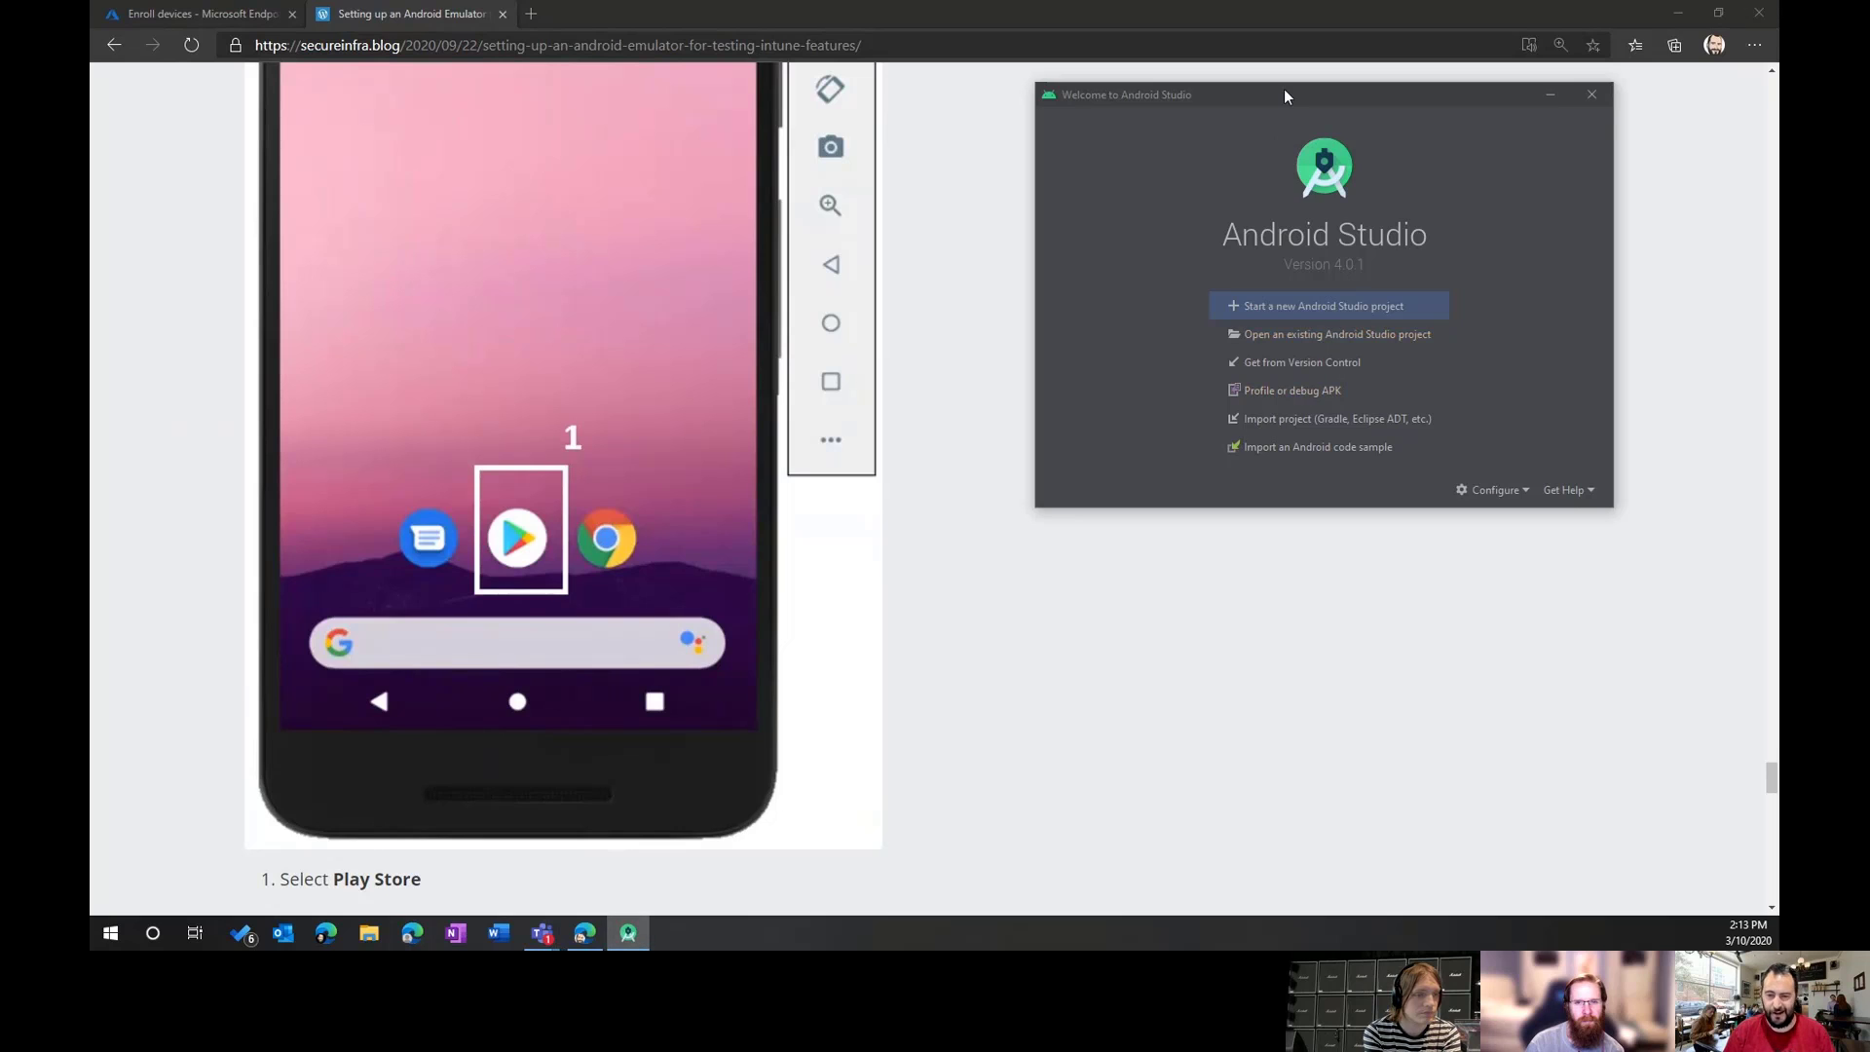
drag(1285, 95, 561, 165)
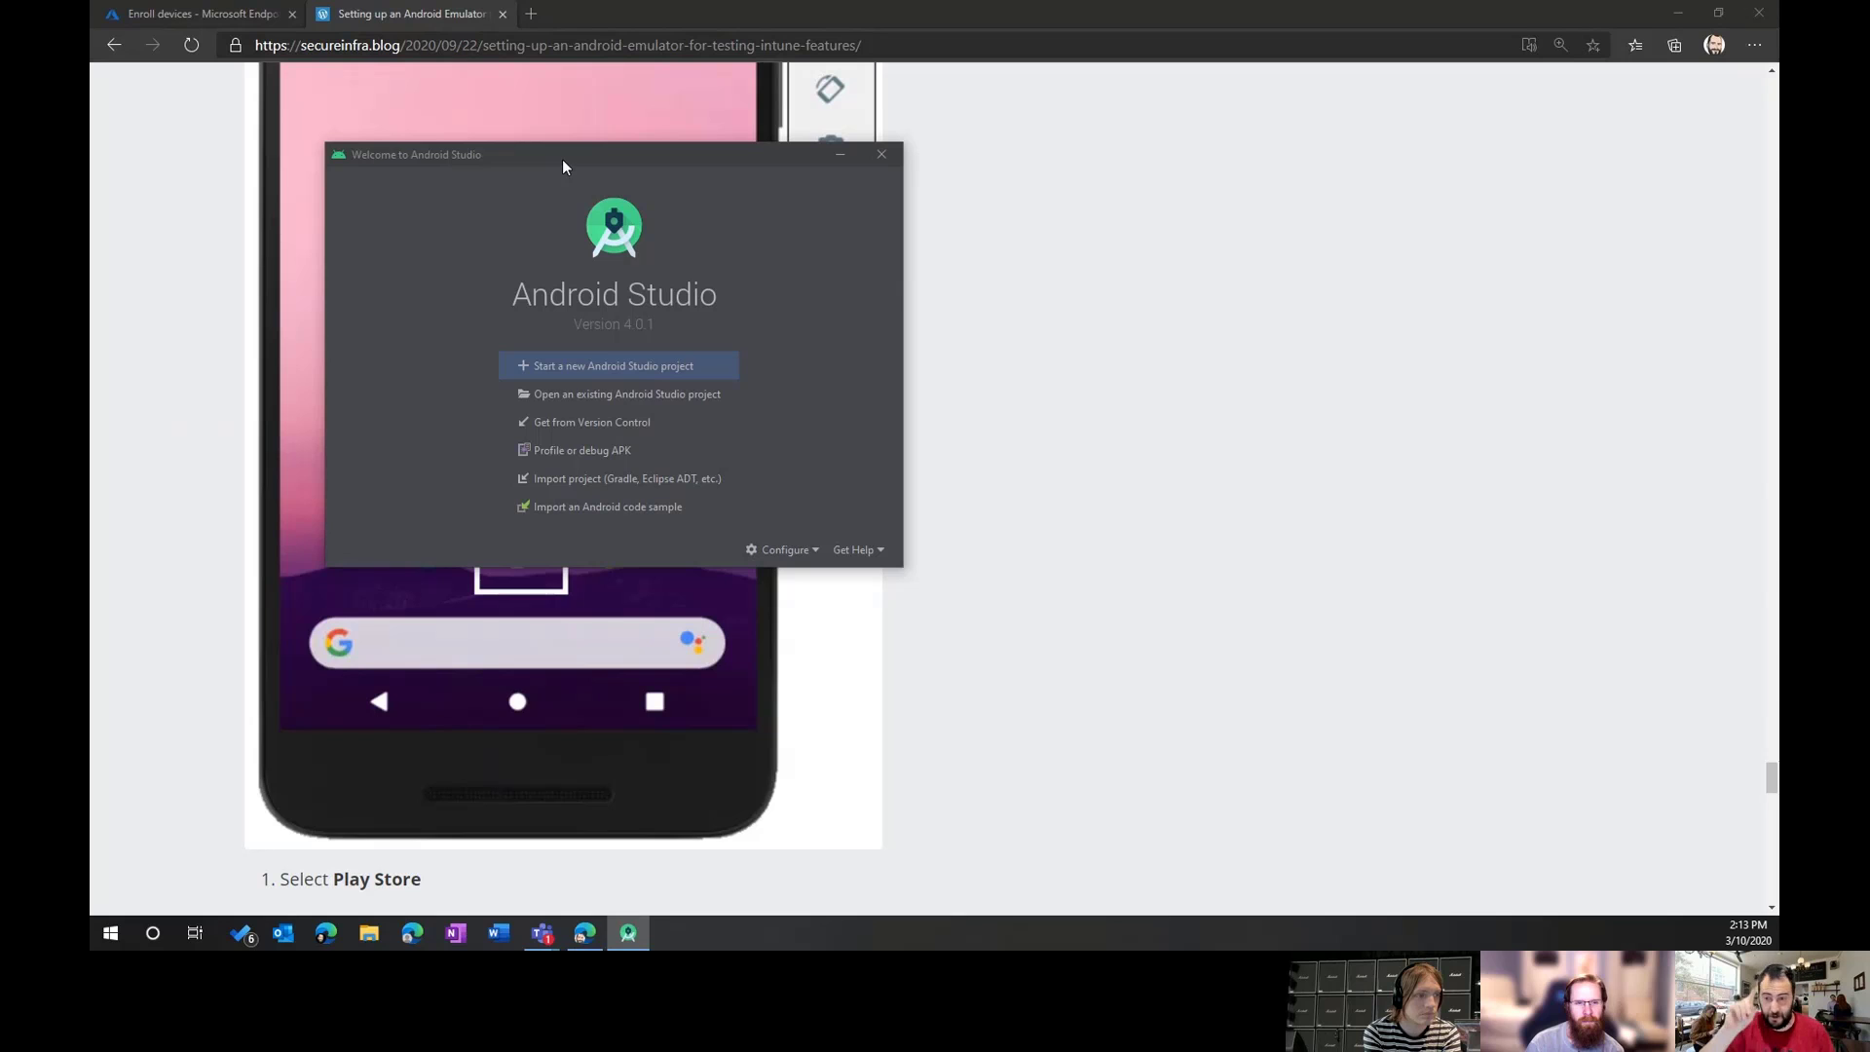
click(188, 18)
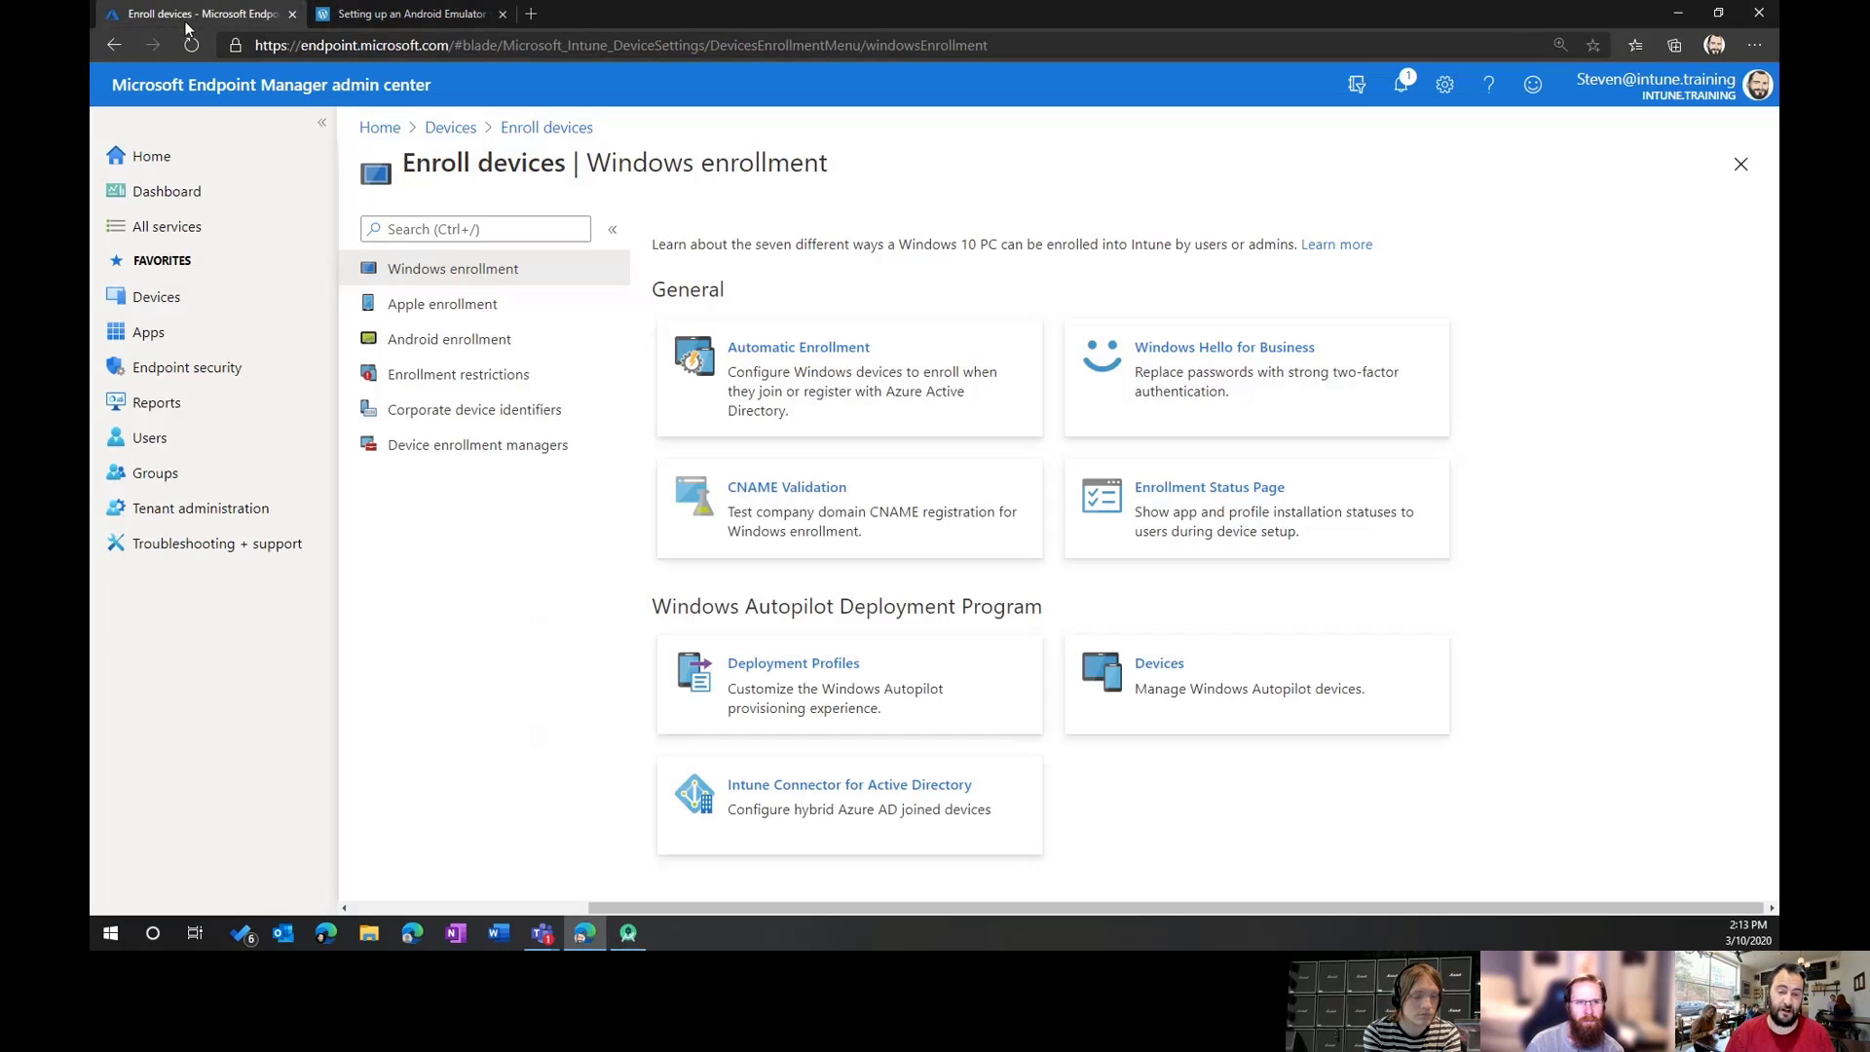
Step: Check the default All Users enrollment restriction's properties, then return to the restrictions list
click(507, 389)
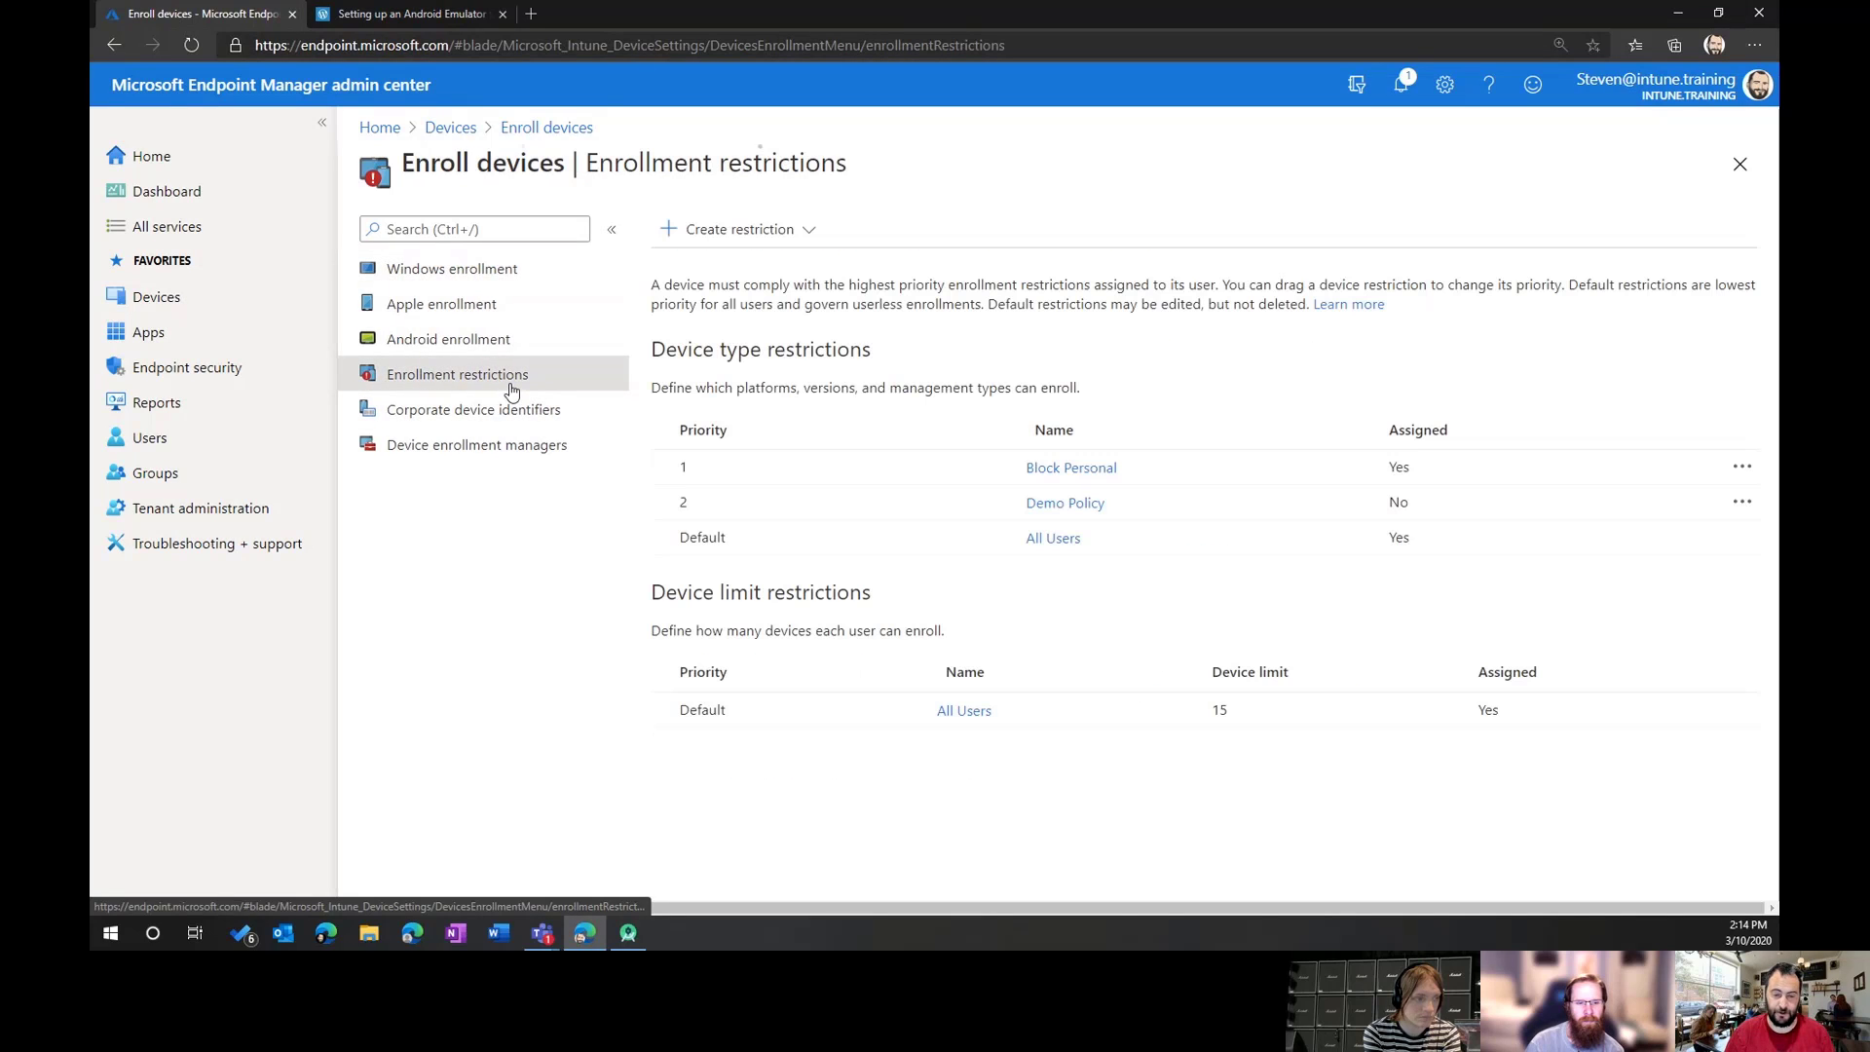
click(1053, 539)
click(409, 349)
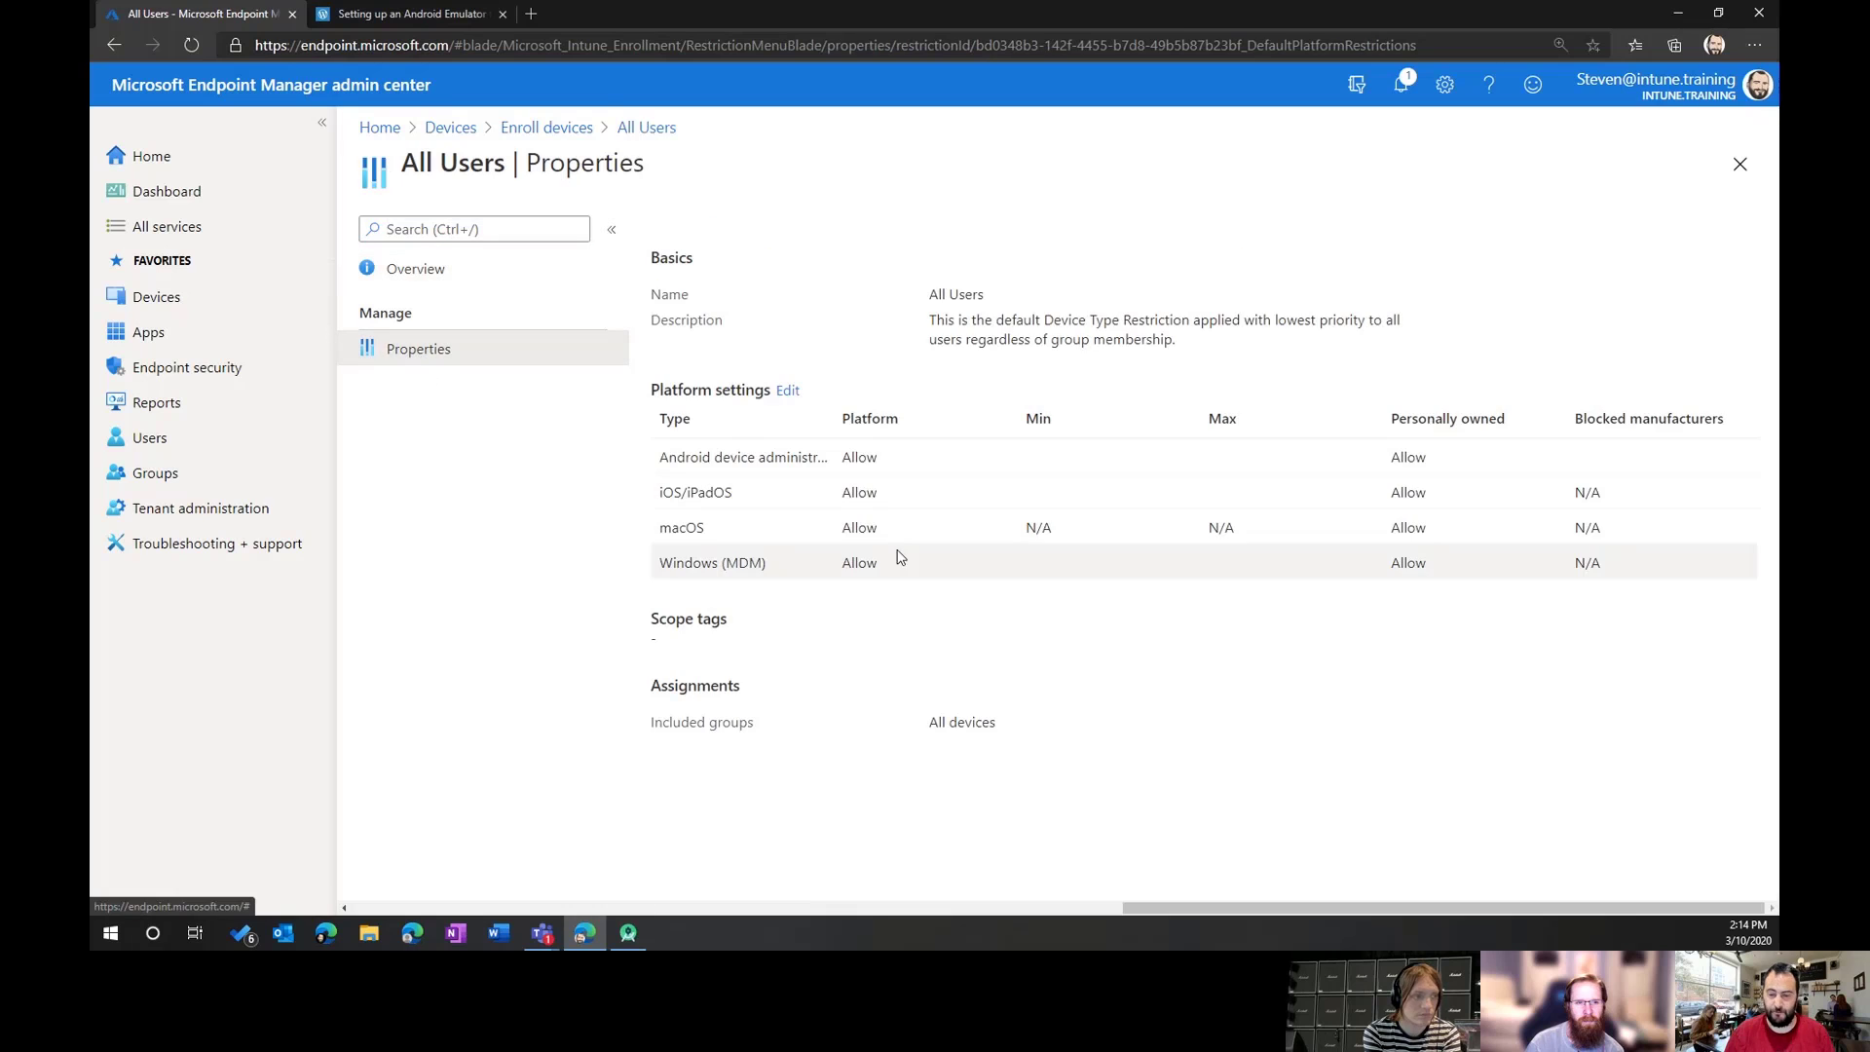
click(525, 137)
Step: Show Block Personal's properties with a wider Type column, zoom to 150%, and restore Android Studio
click(1090, 469)
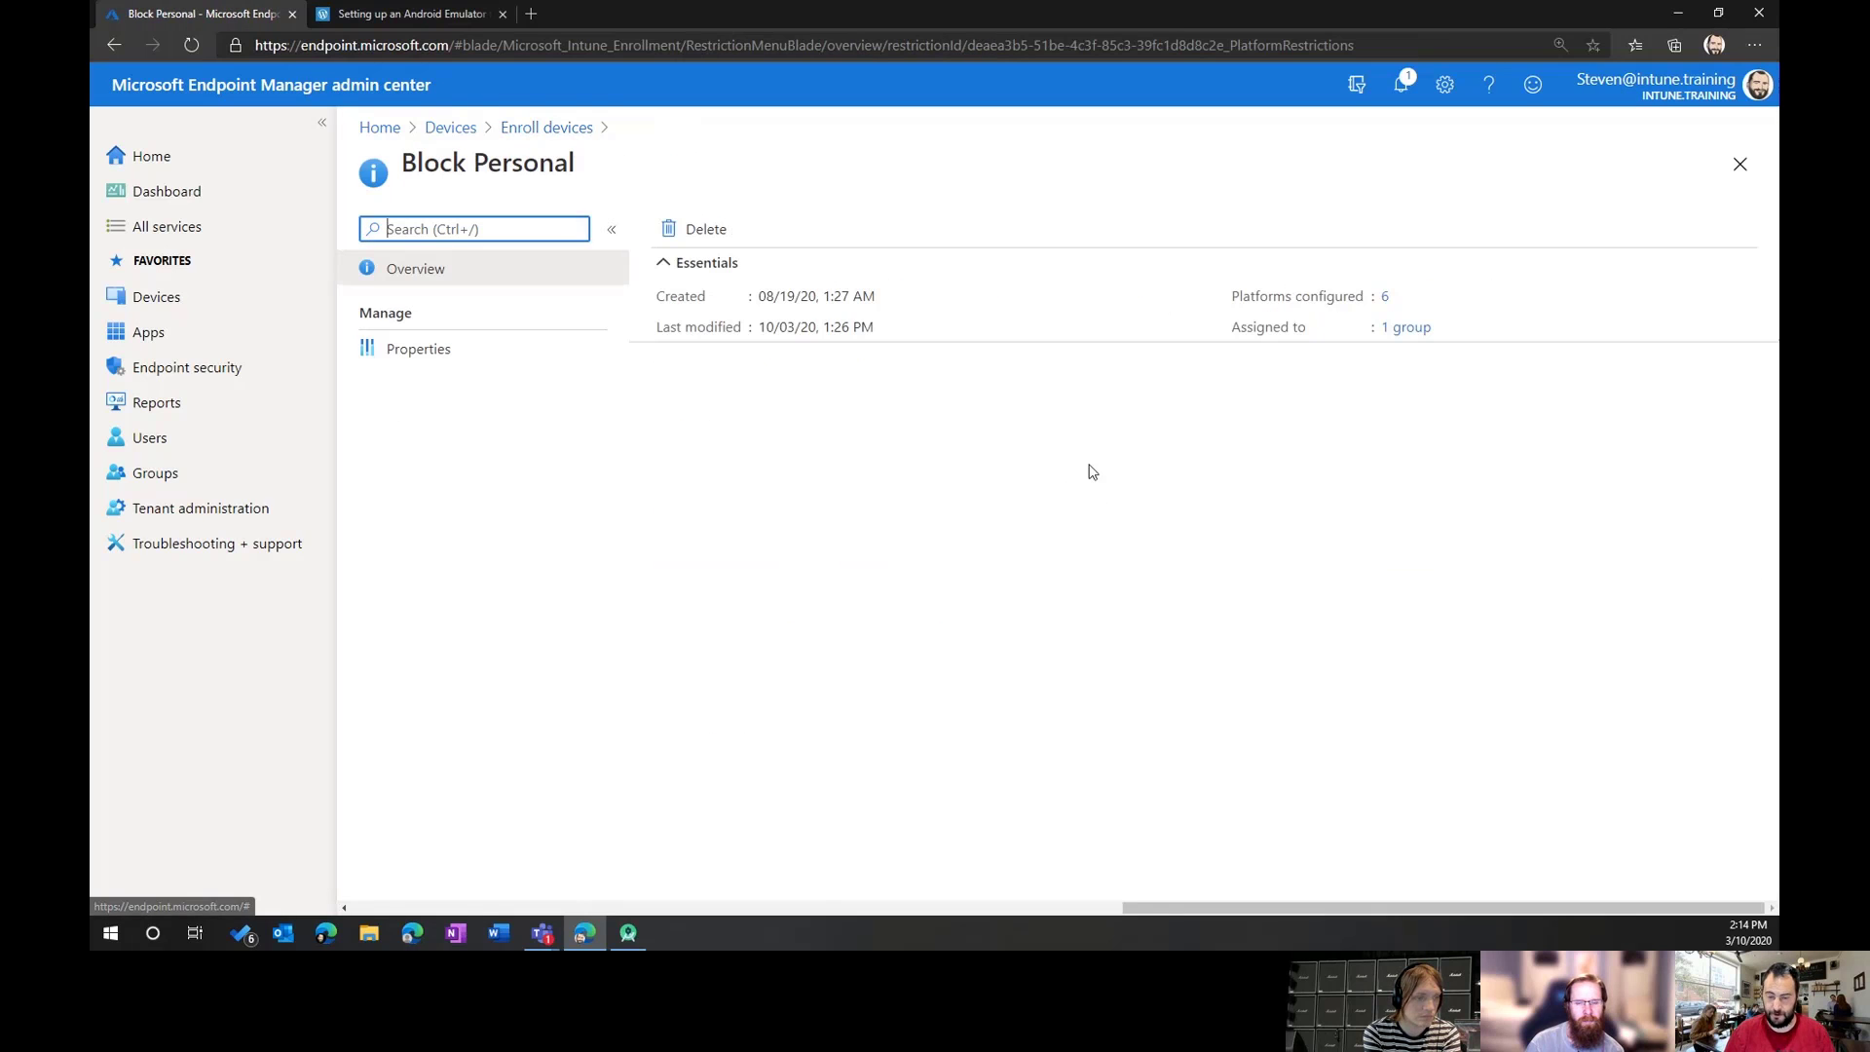
click(430, 353)
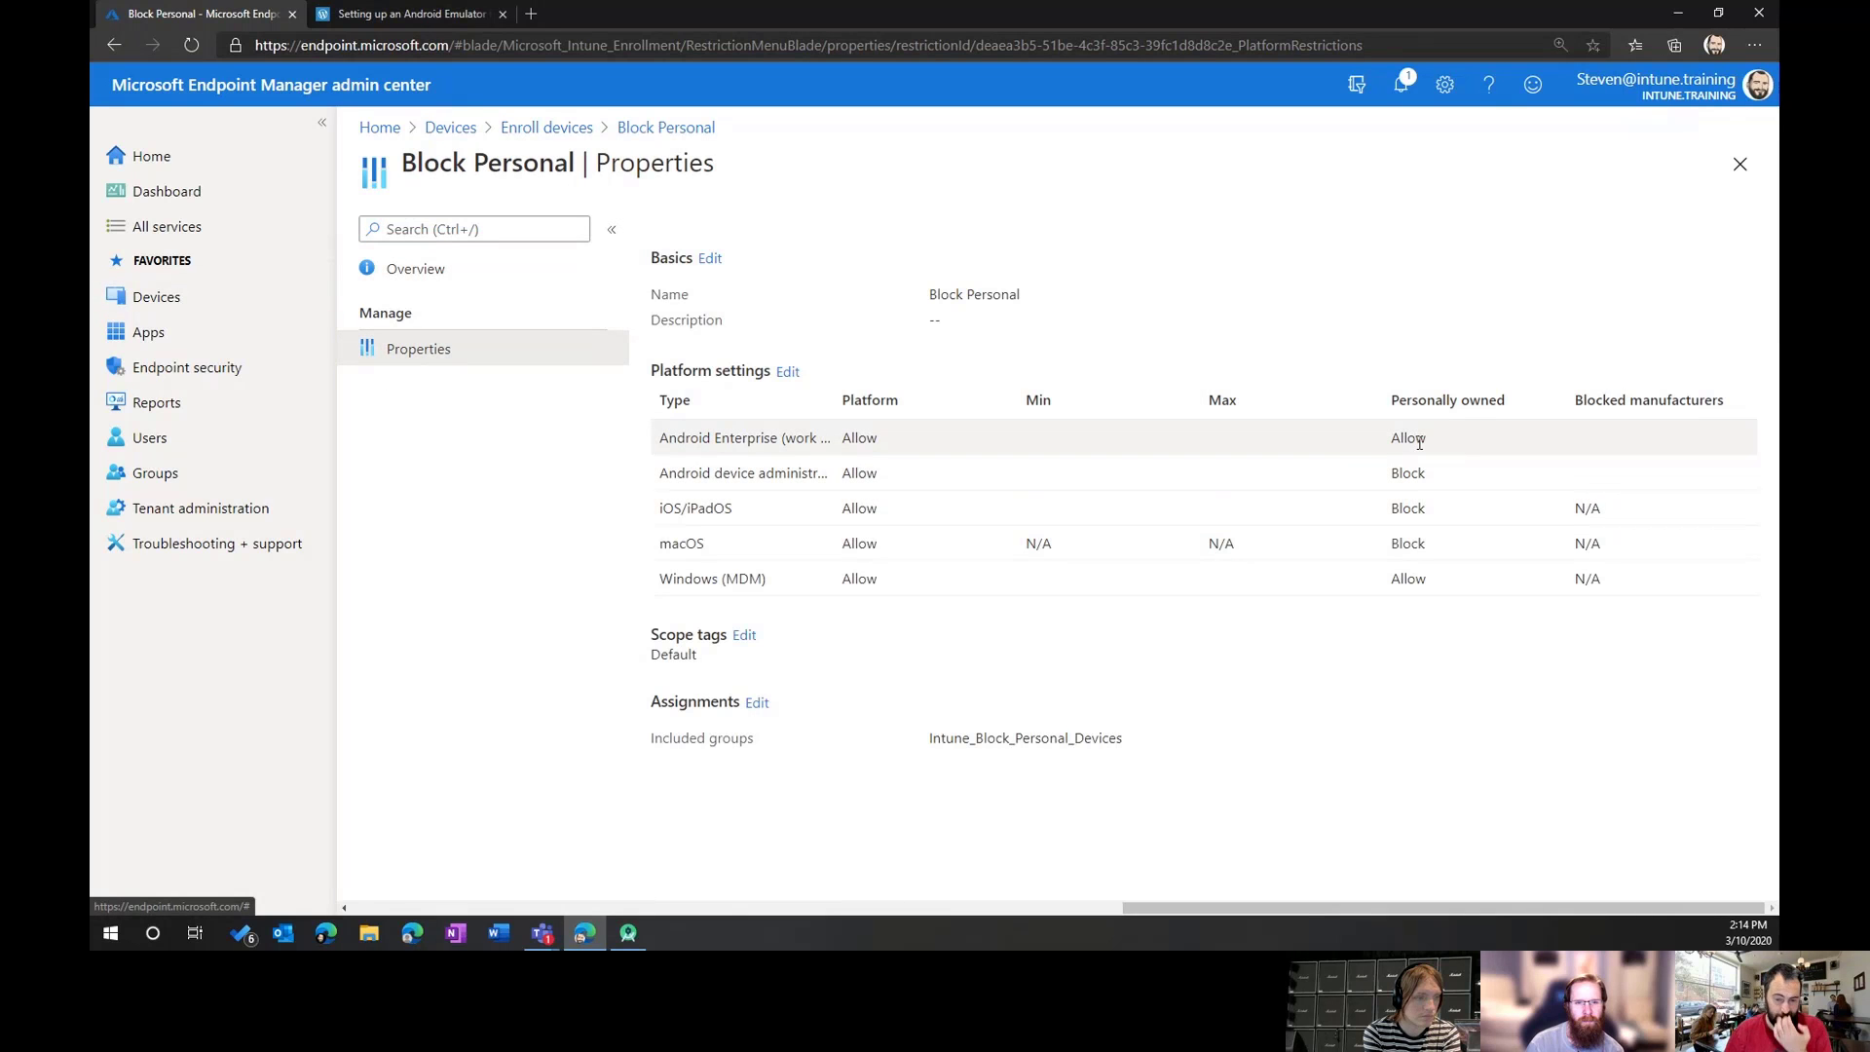
drag(837, 402, 1044, 399)
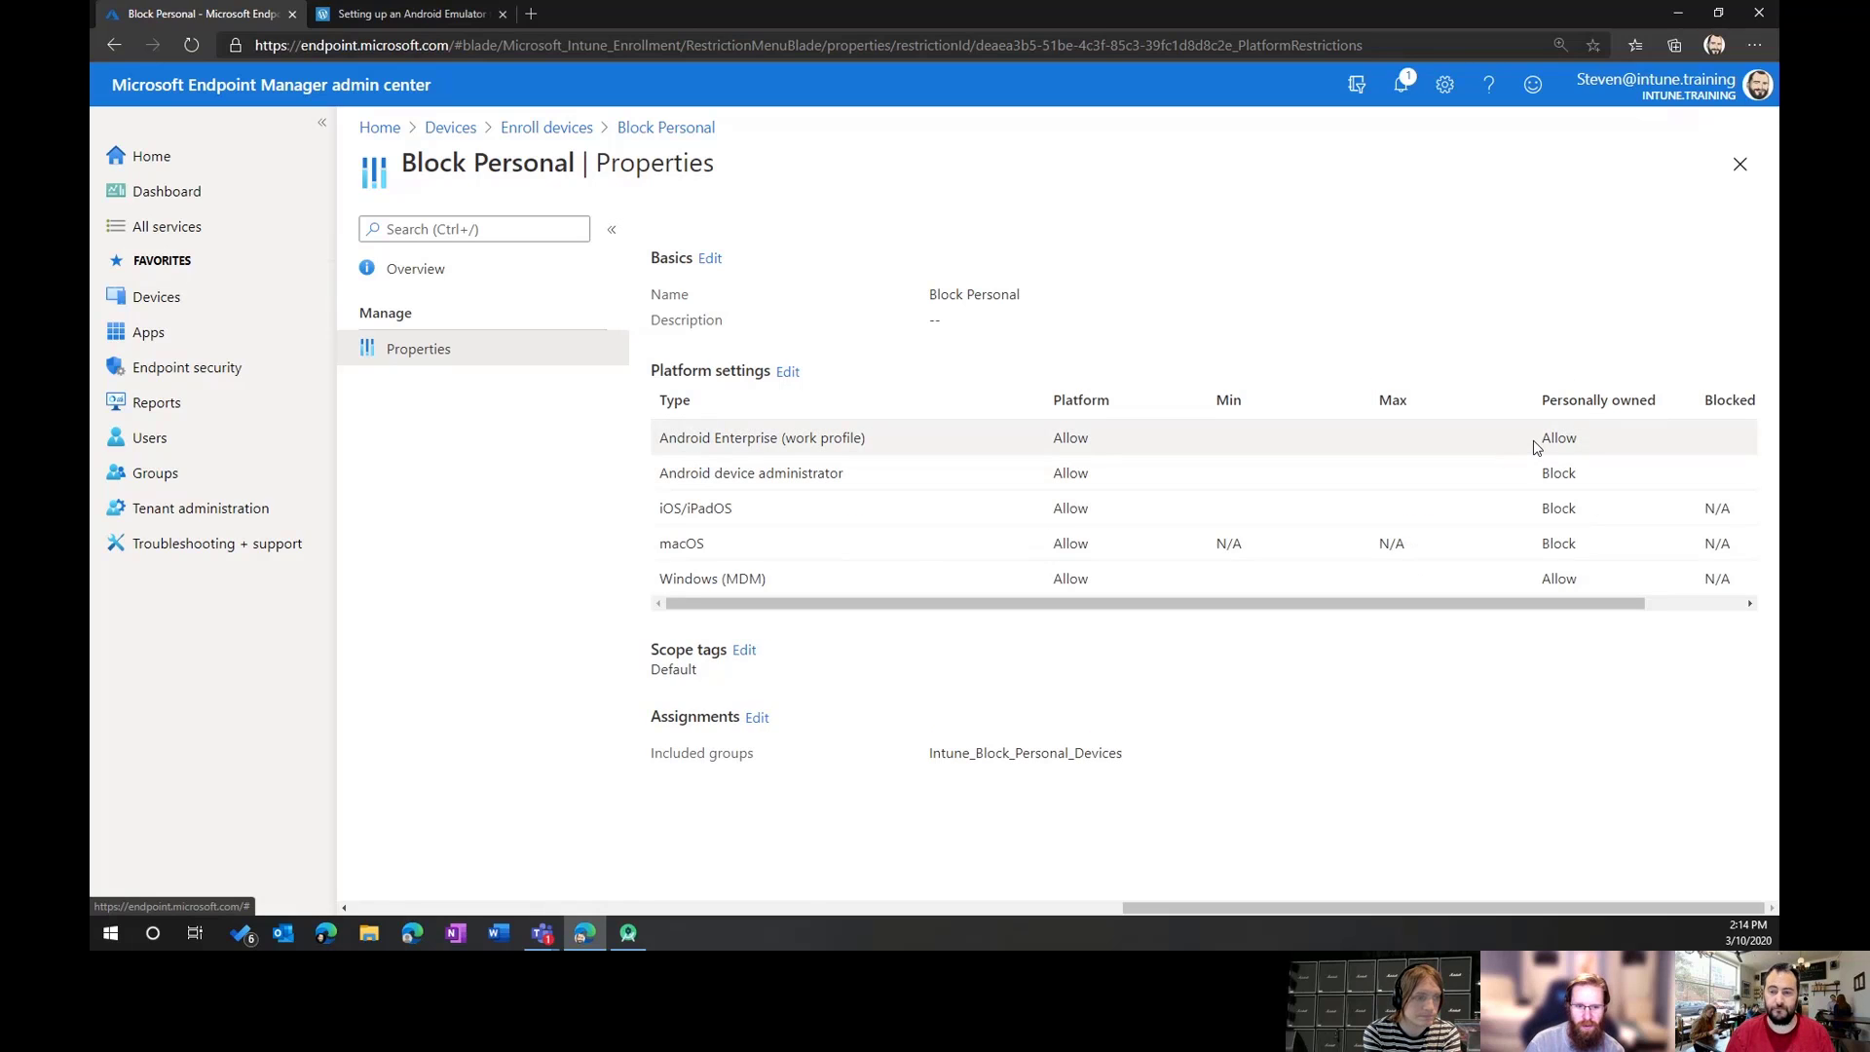
key(ctrl+plus)
key(ctrl+plus)
key(ctrl+plus)
key(ctrl+plus)
key(ctrl+plus)
key(ctrl+plus)
key(ctrl+plus)
key(ctrl+plus)
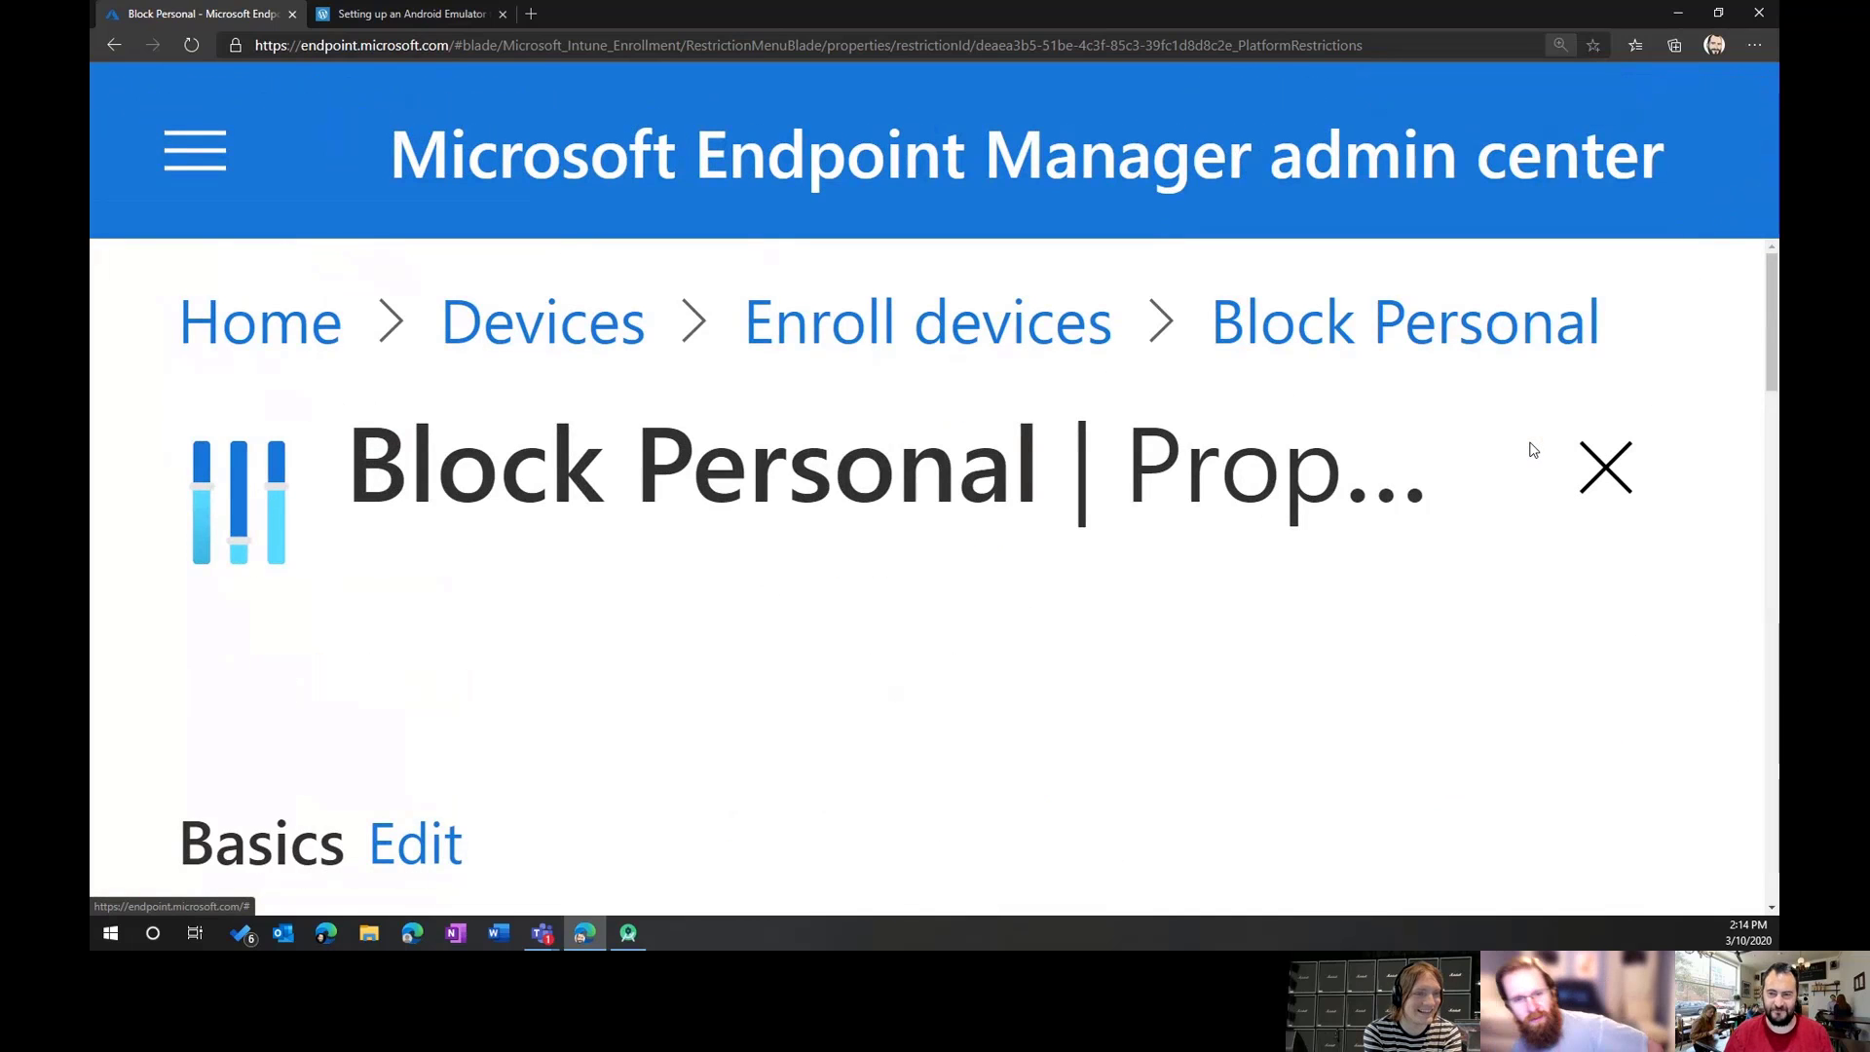
key(ctrl+minus)
key(ctrl+minus)
key(ctrl+minus)
key(ctrl+minus)
key(ctrl+minus)
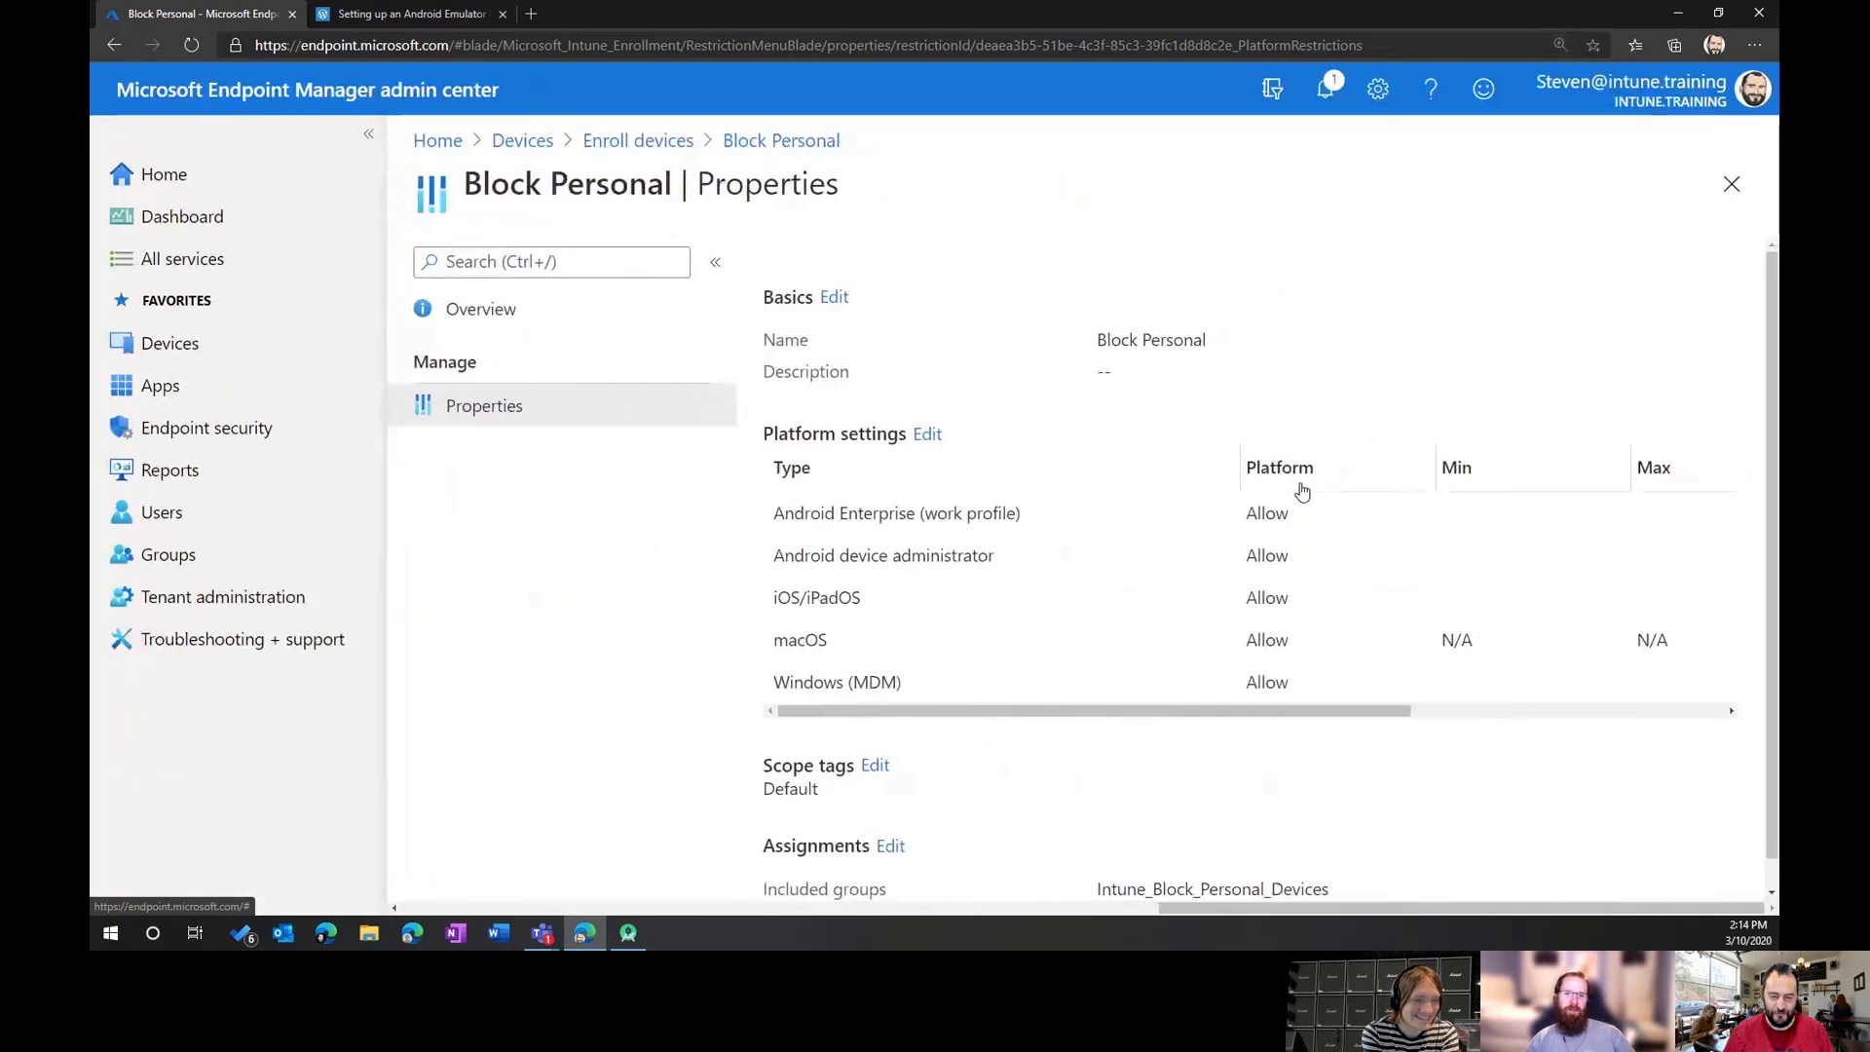
click(629, 933)
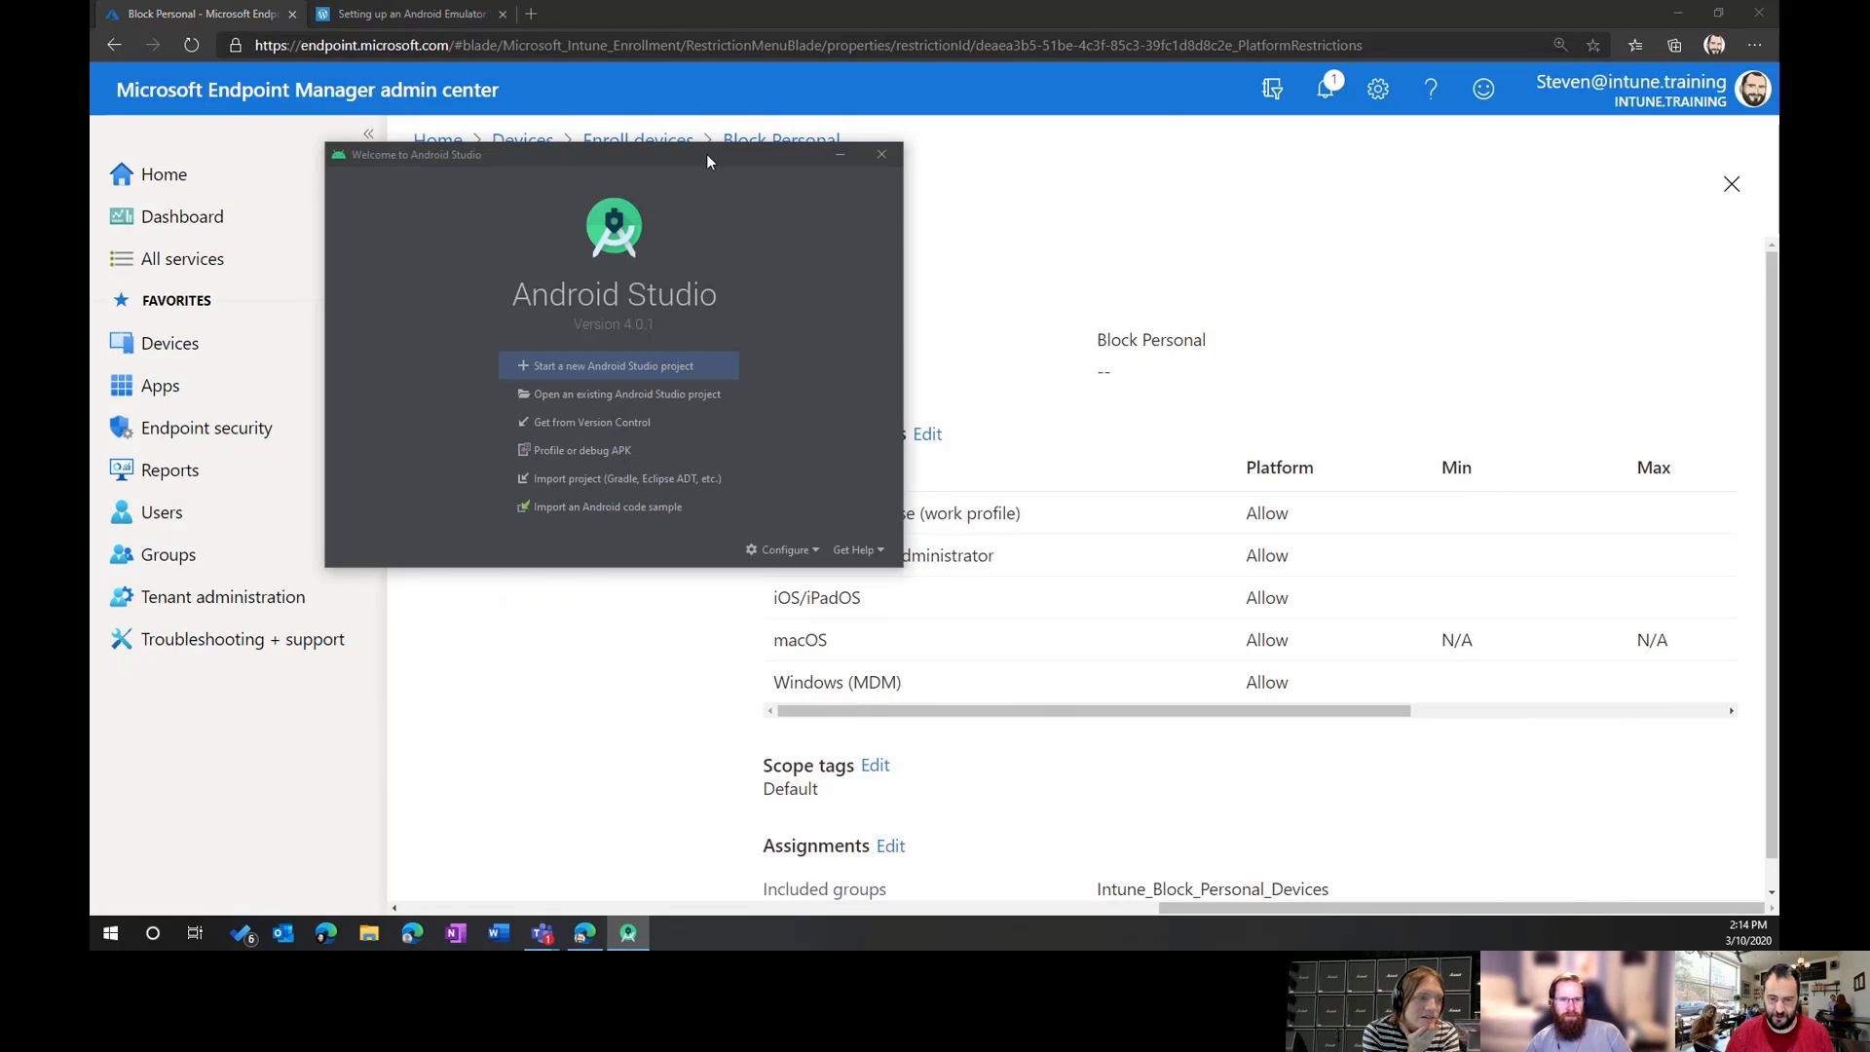
drag(703, 154, 970, 177)
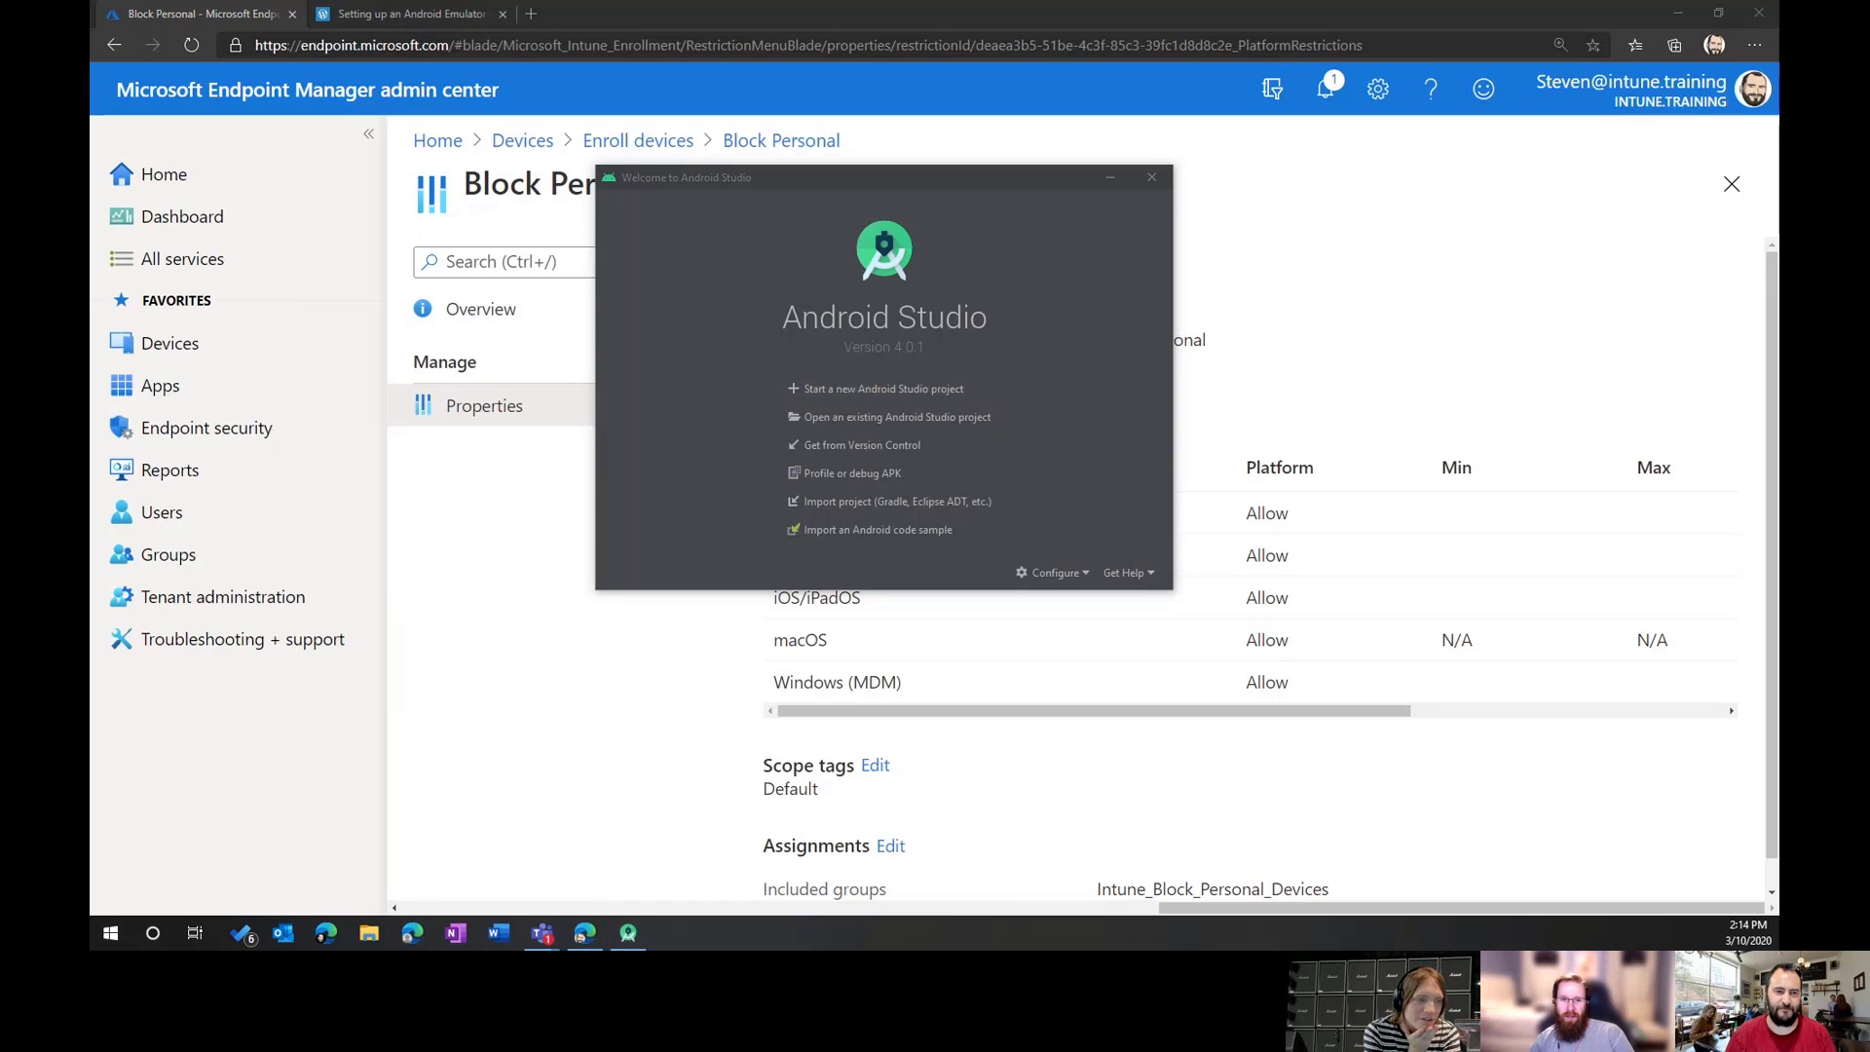
key(super+i)
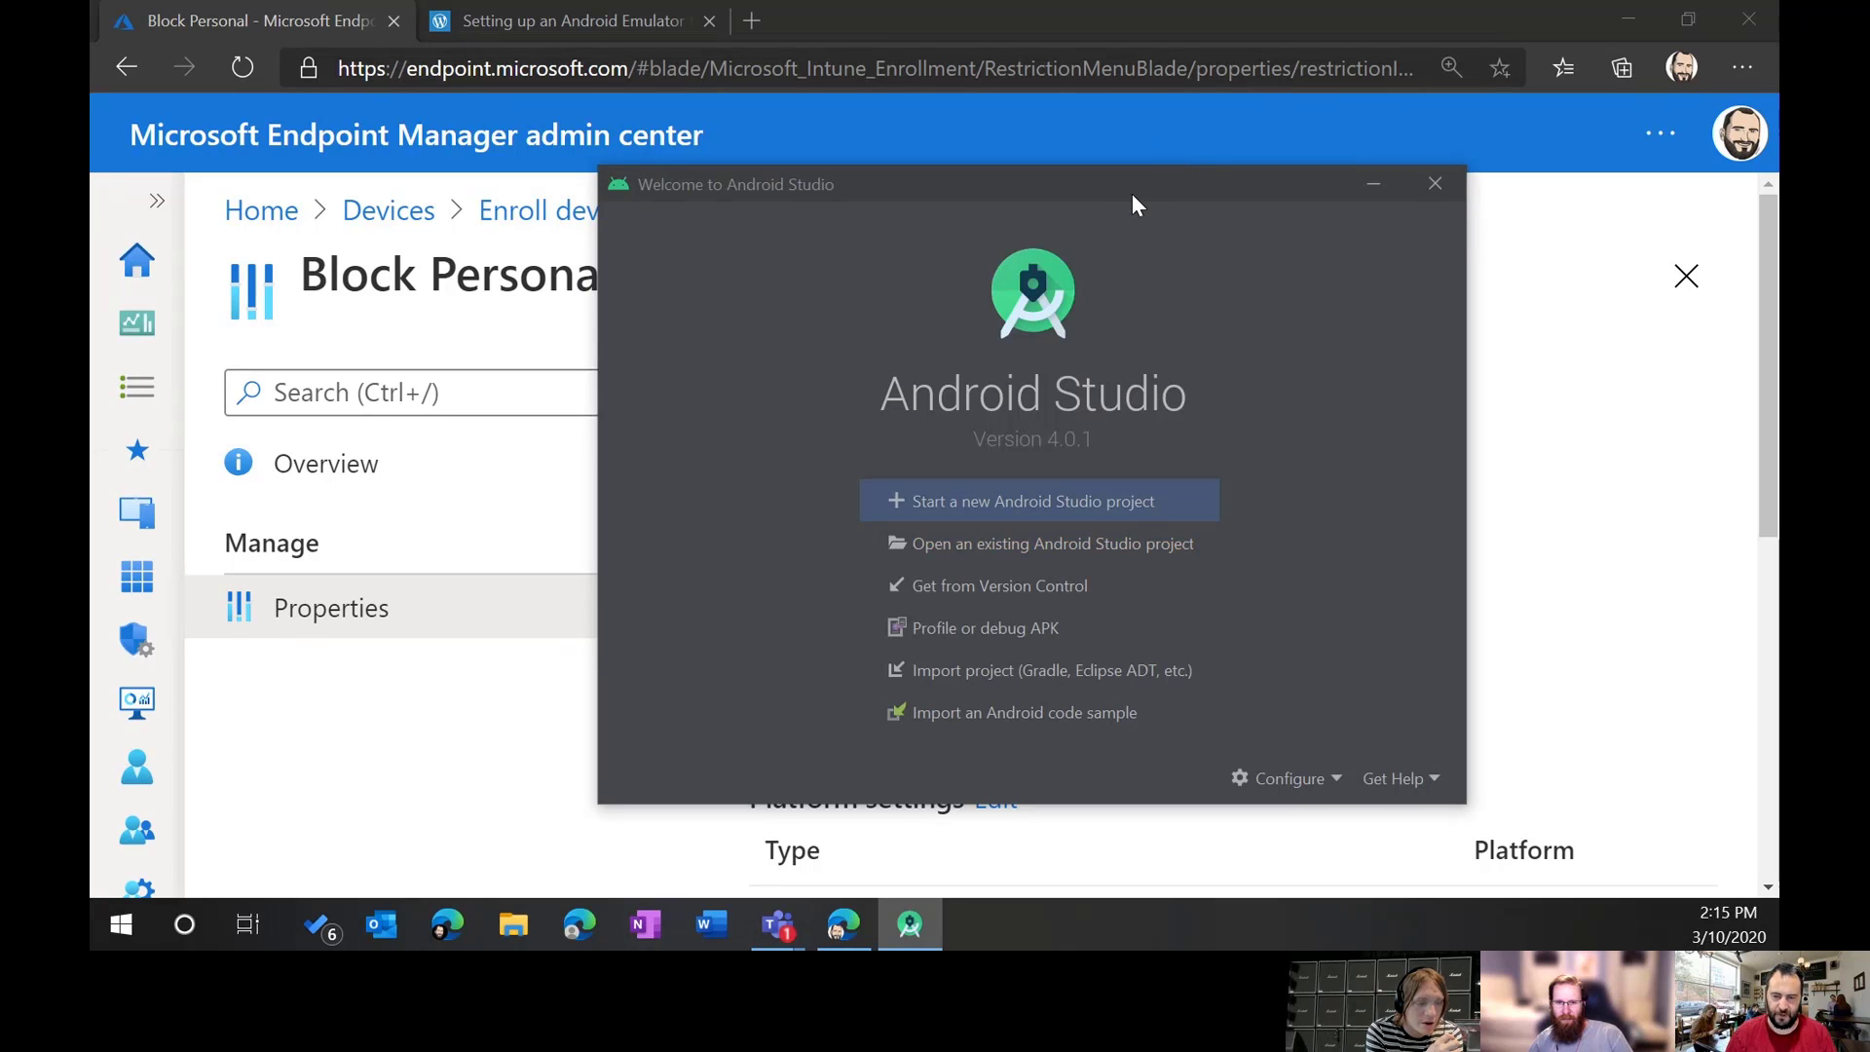
drag(1132, 195, 876, 141)
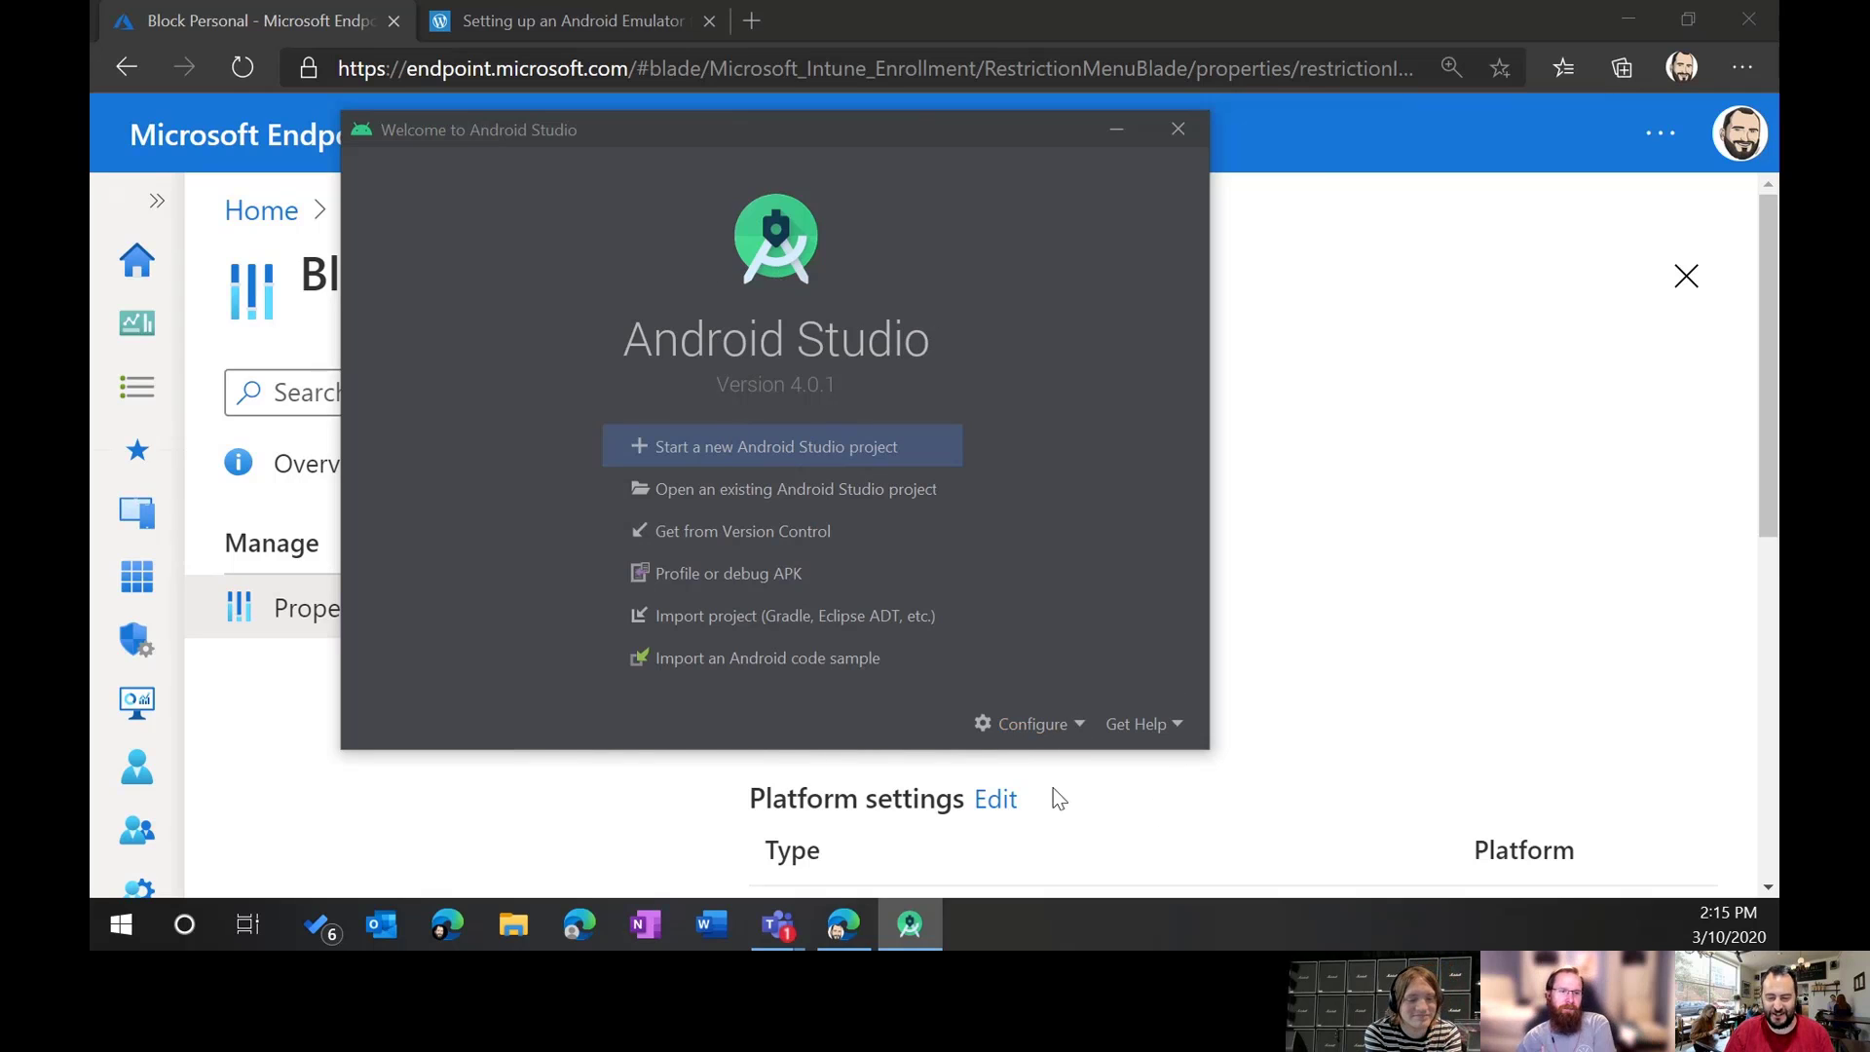
Step: Open AVD Manager from the Configure menu and start Create Virtual Device
click(1035, 726)
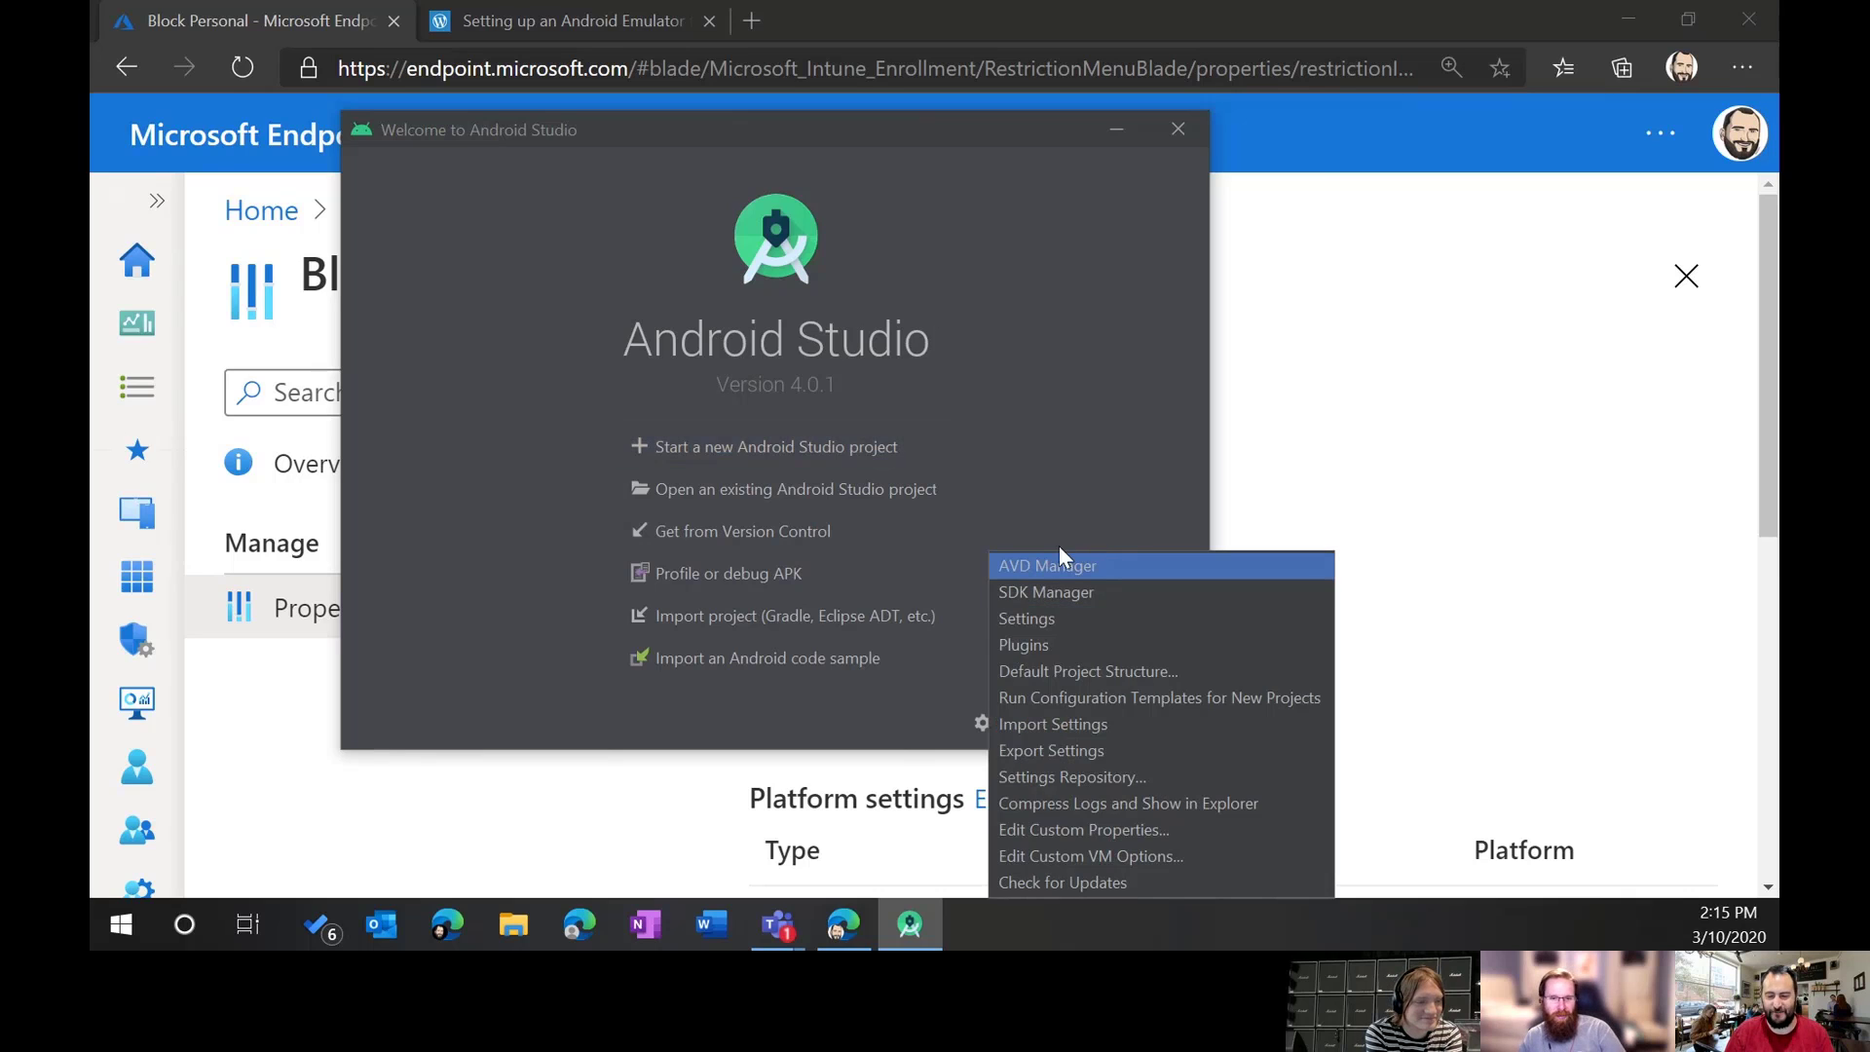
click(1145, 573)
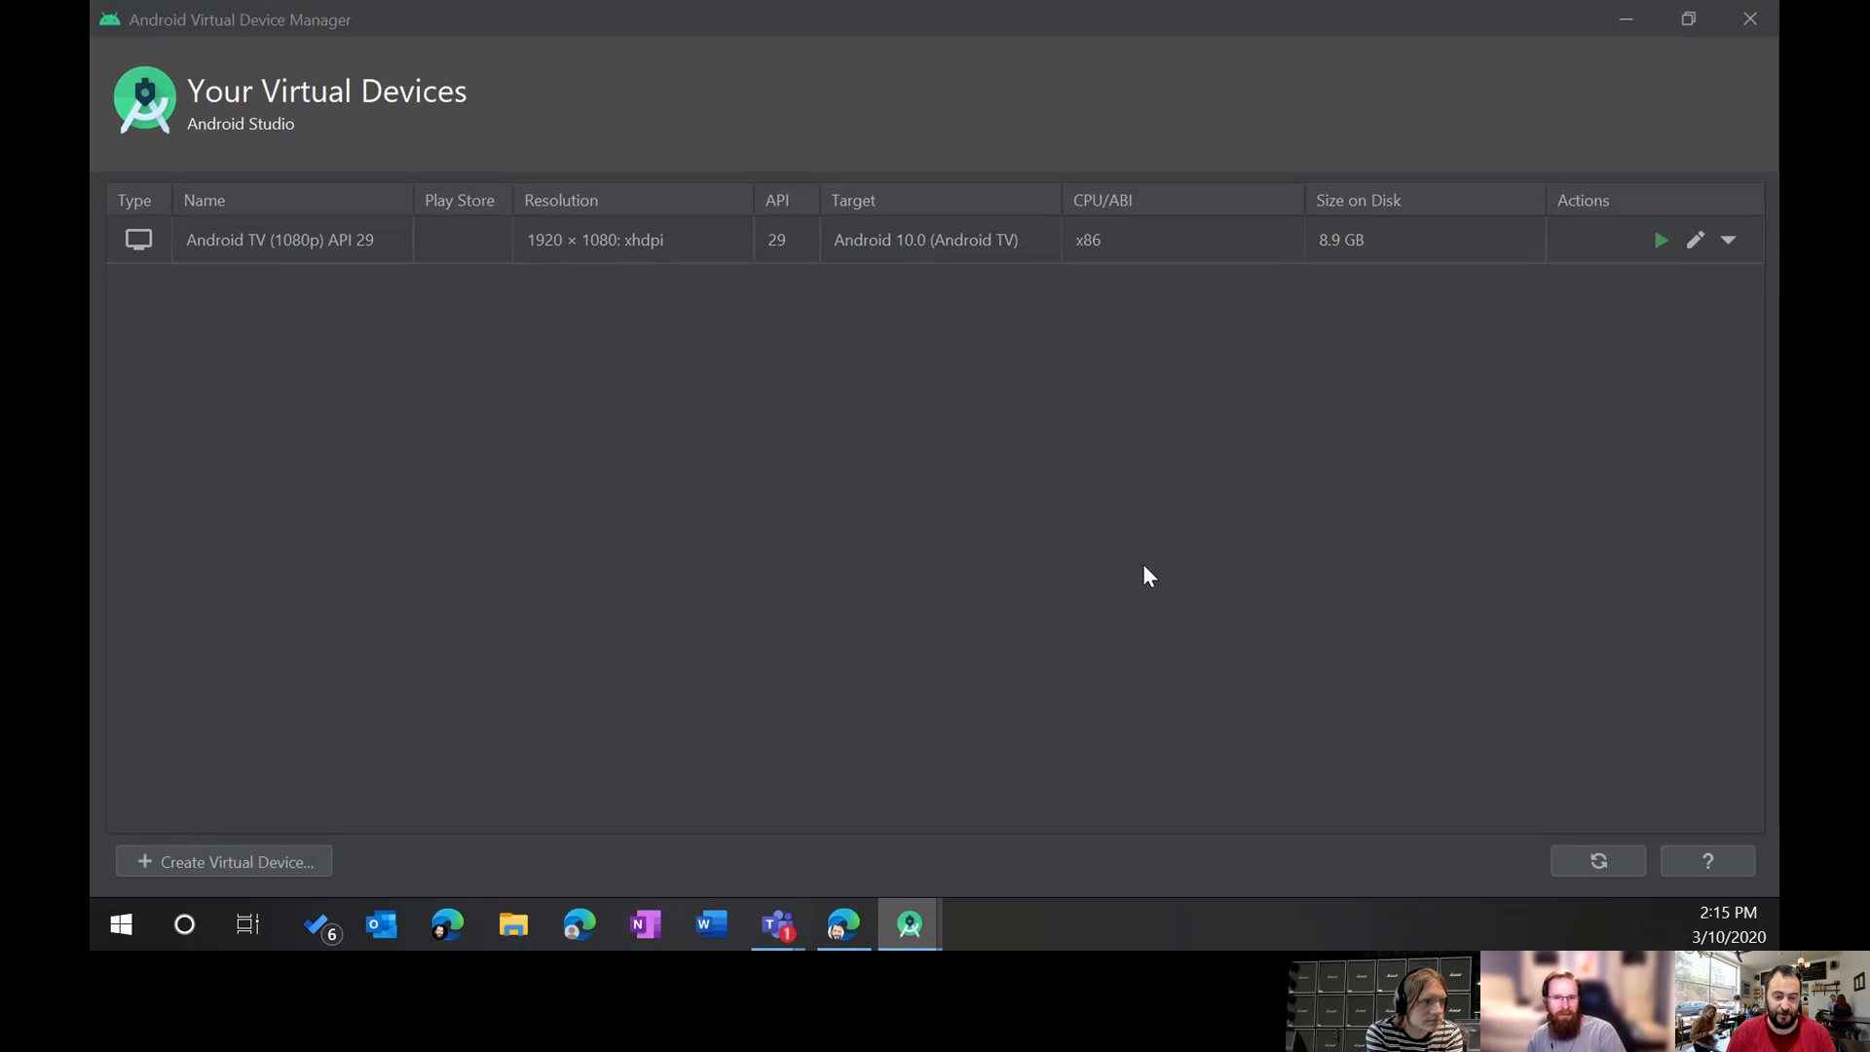
click(271, 242)
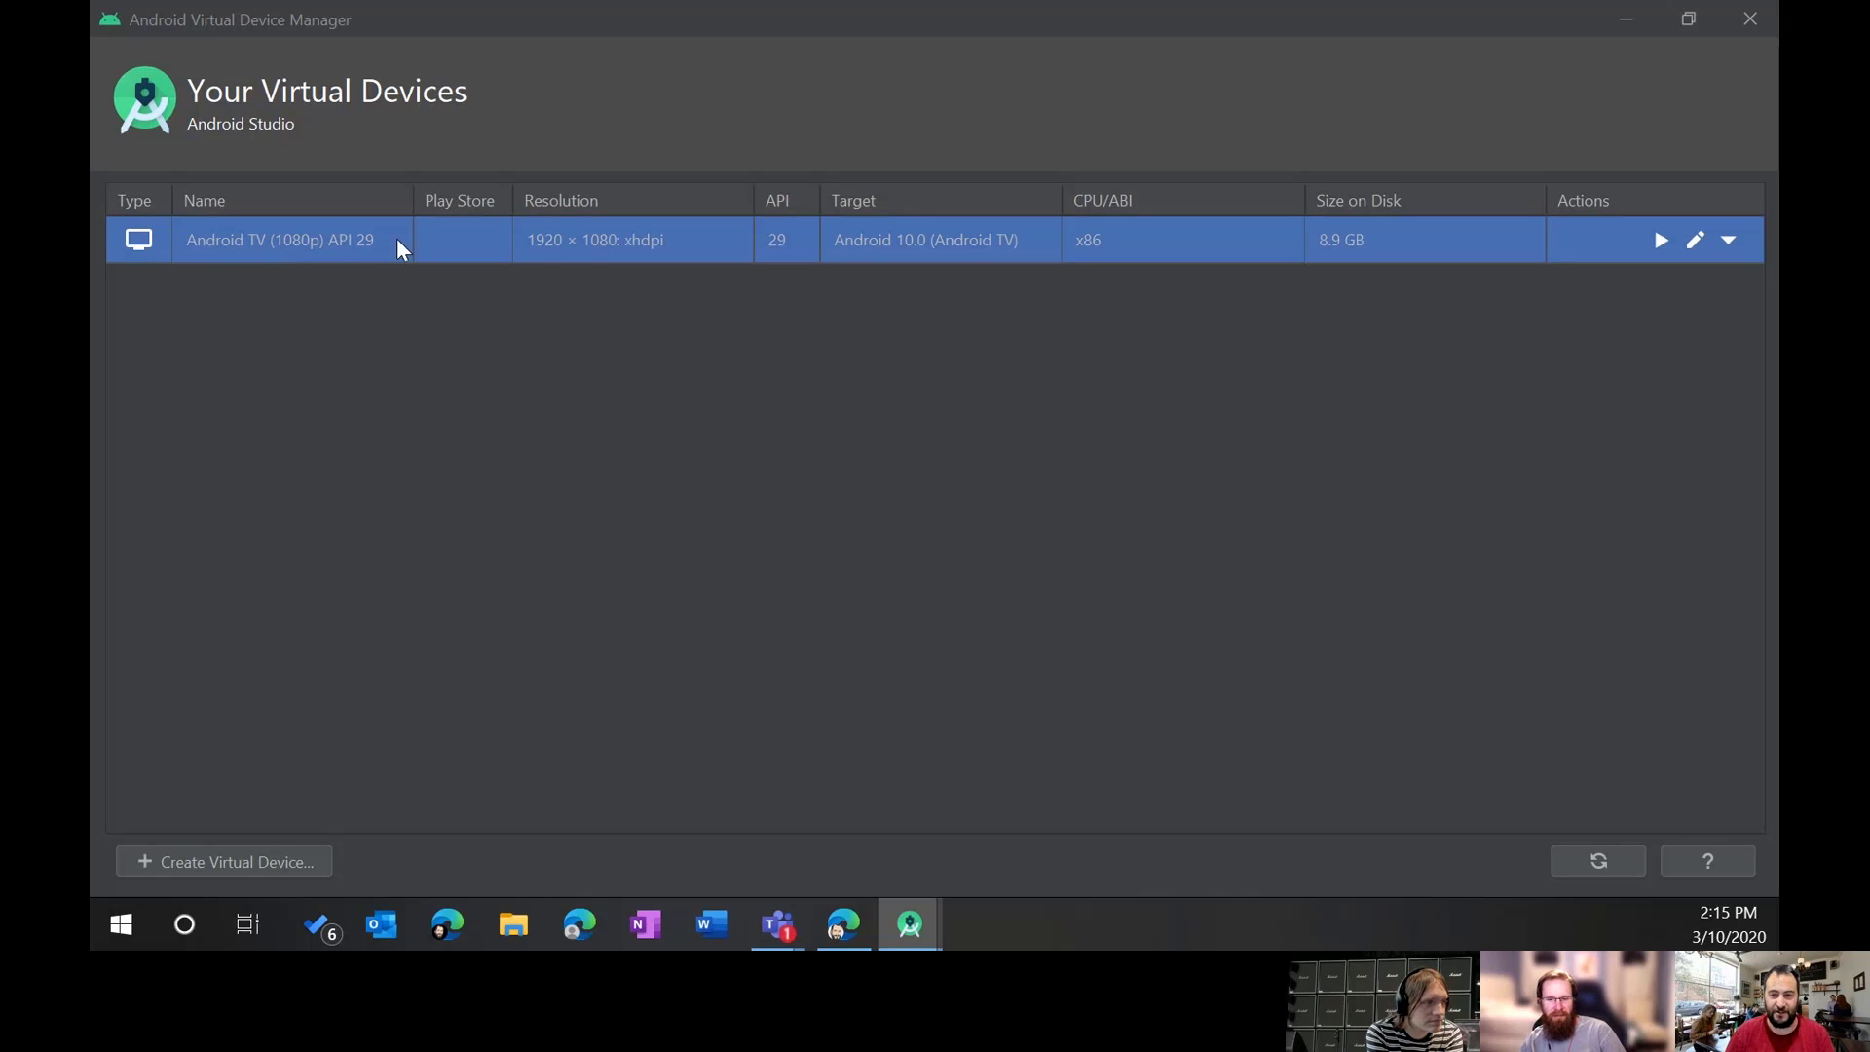
click(274, 869)
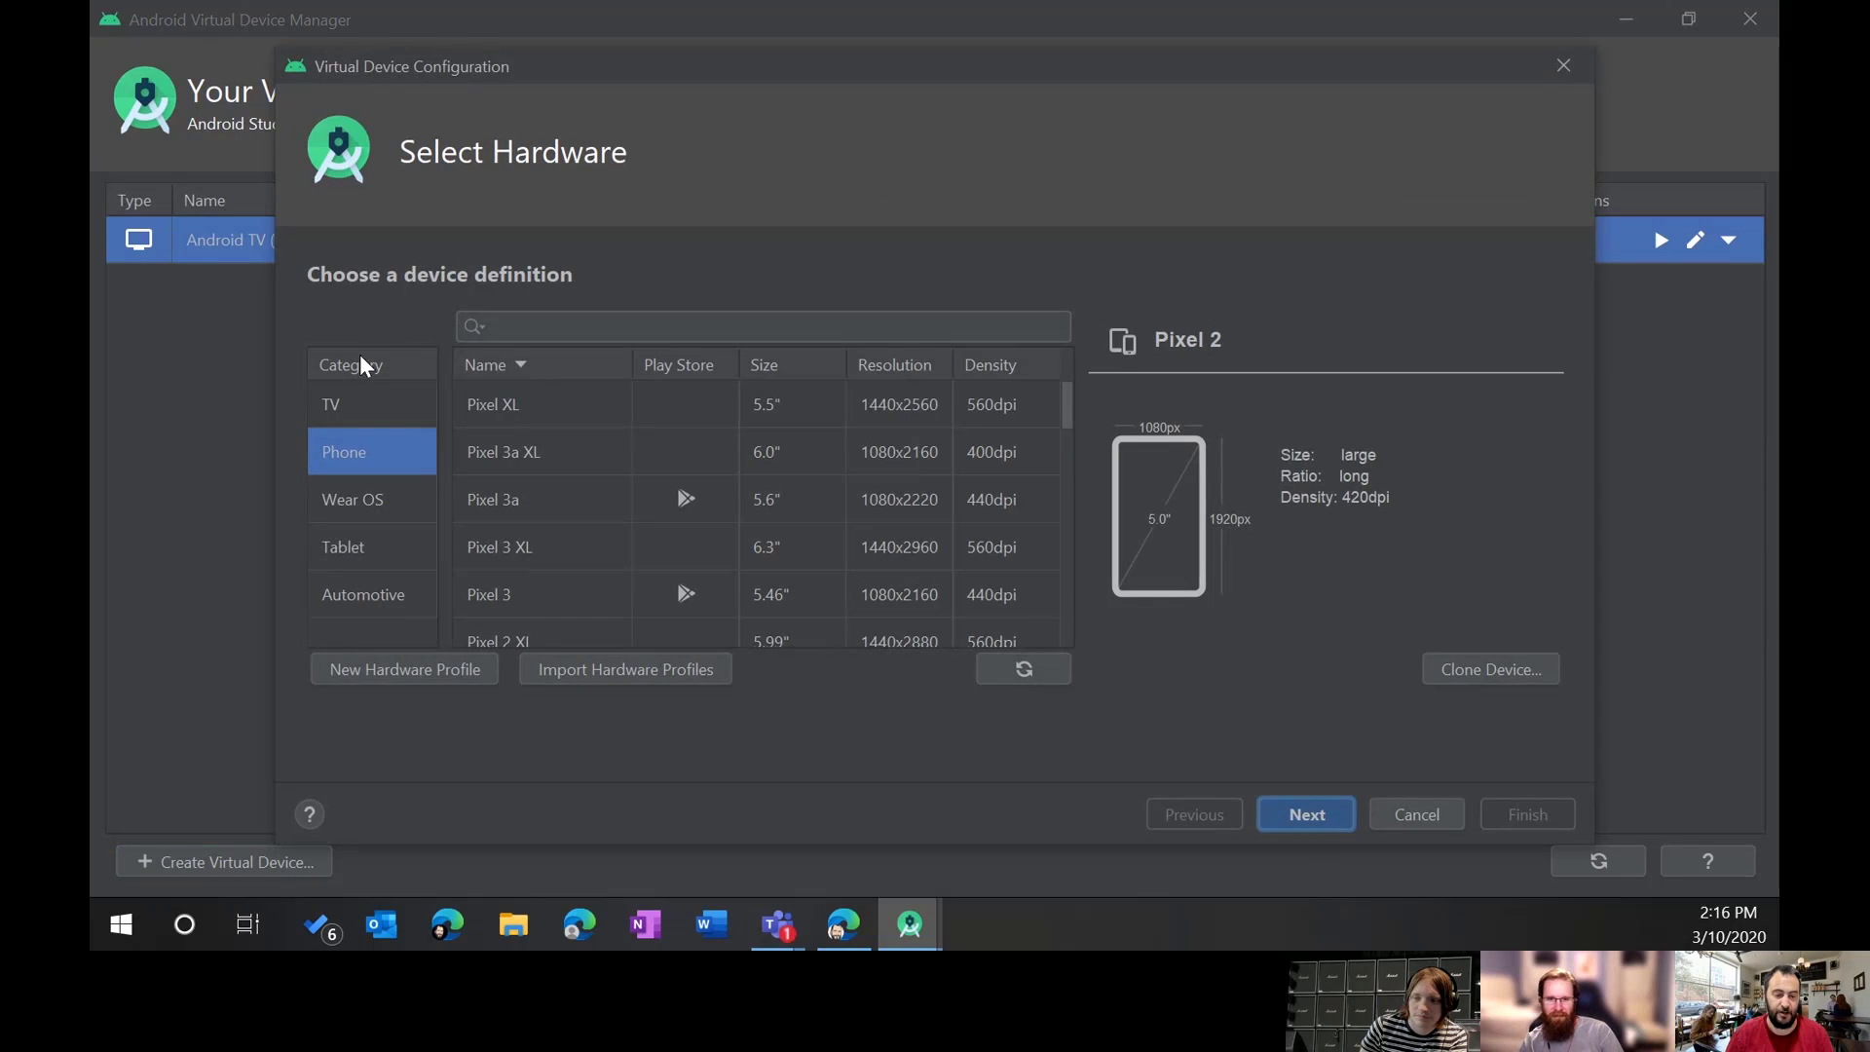
Step: Preview the Automotive Polestar 2, then pick Pixel 3 (5.46", 1080x2160, 440dpi) under Phone
click(372, 594)
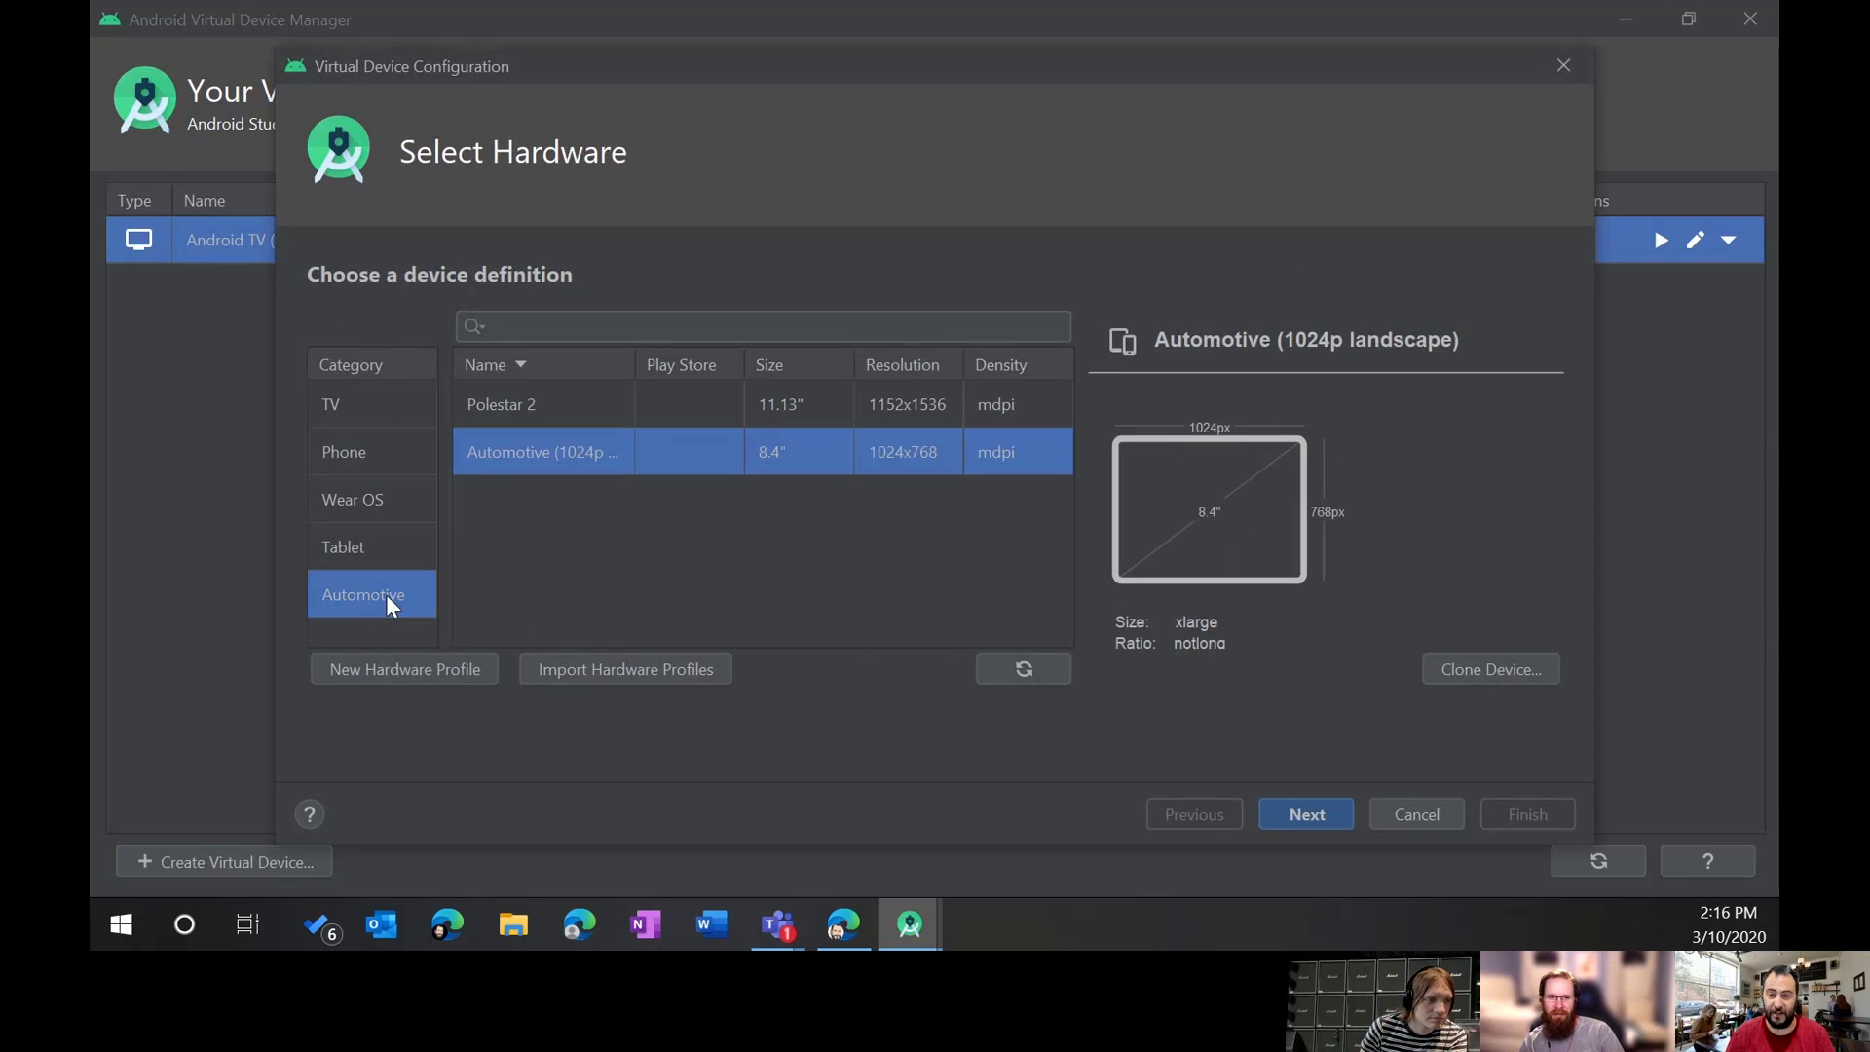
click(565, 417)
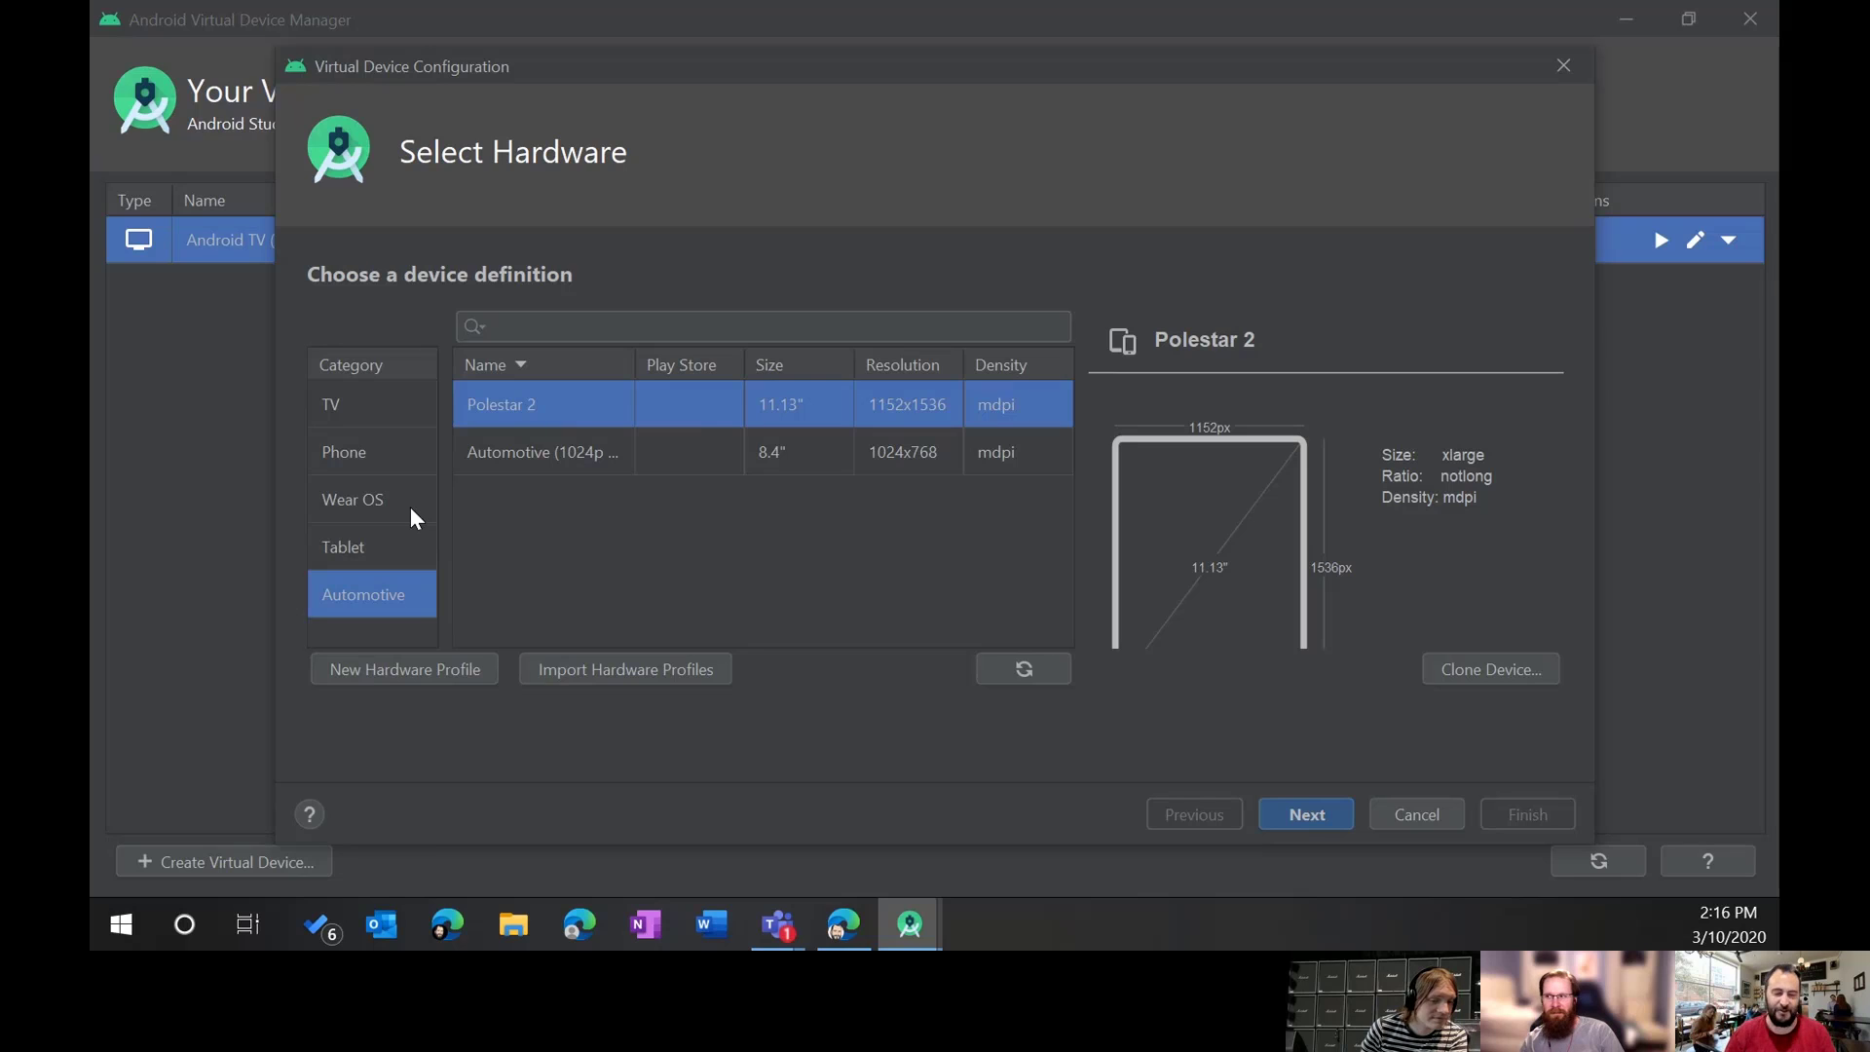
click(388, 448)
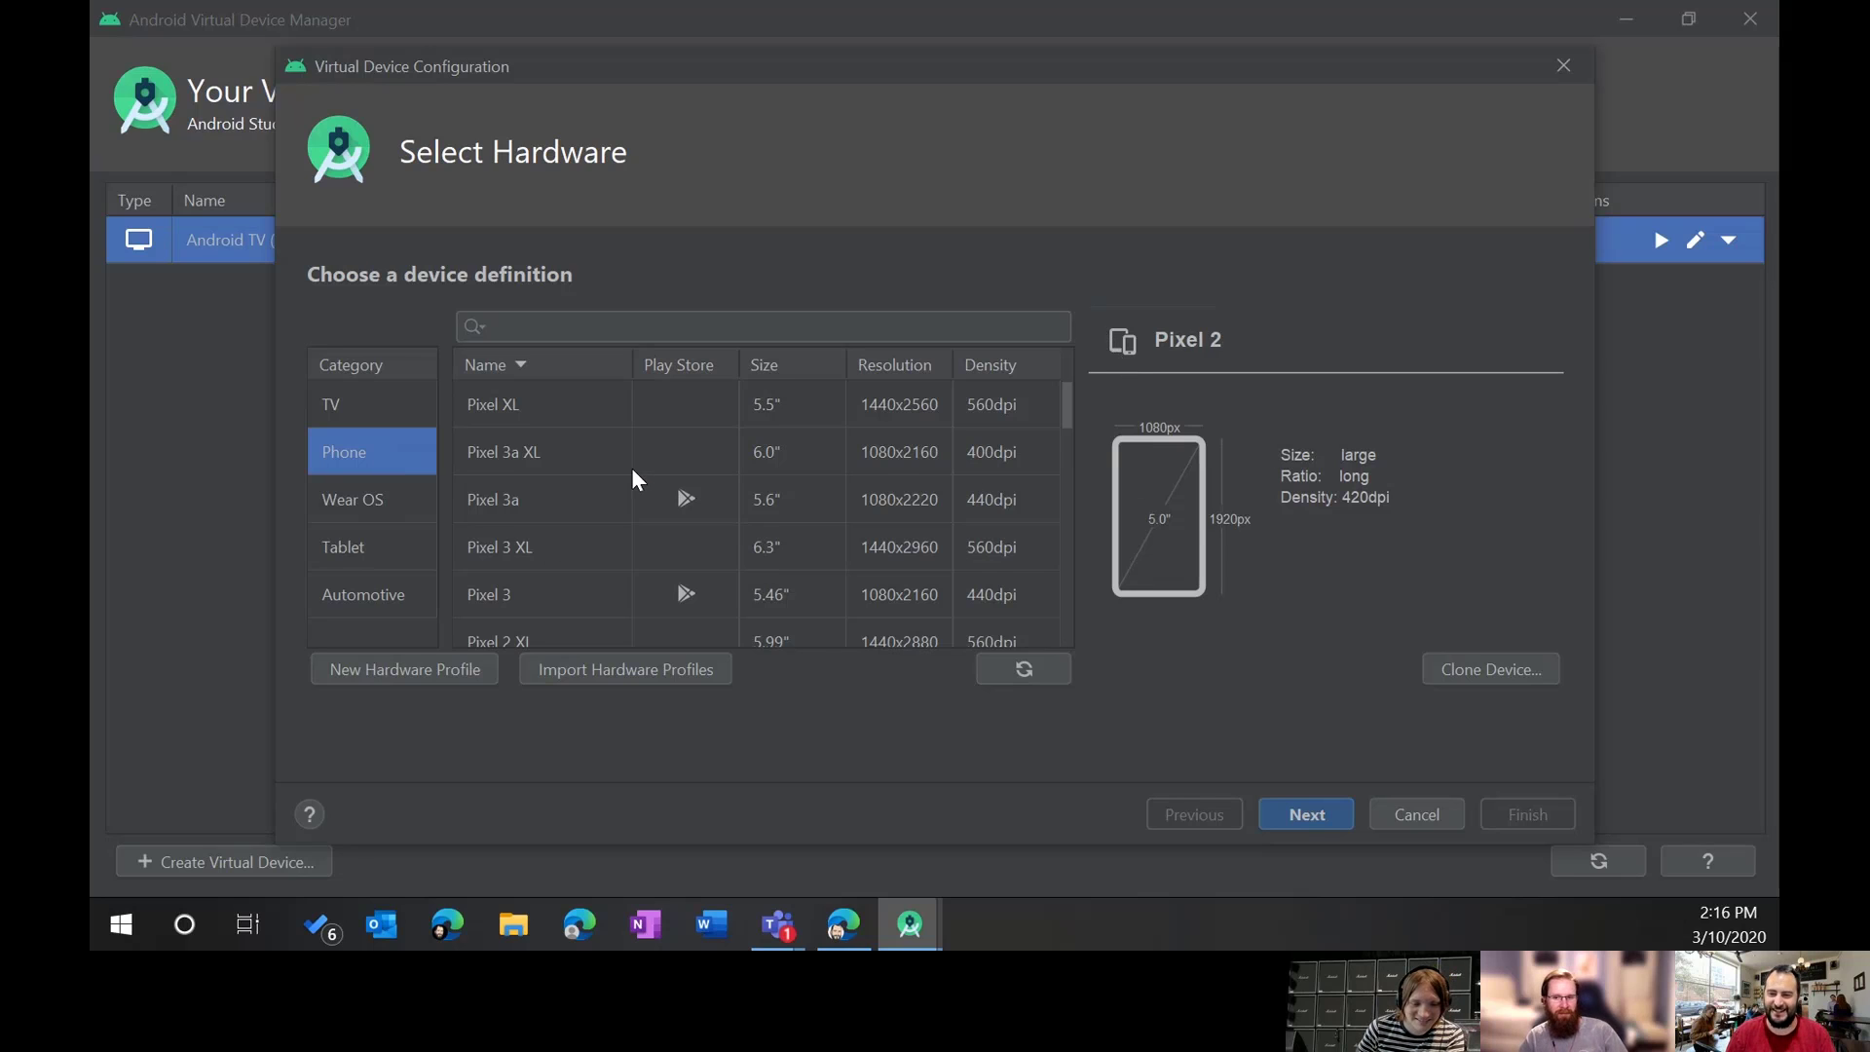
scroll(631, 467, down, 1)
click(547, 516)
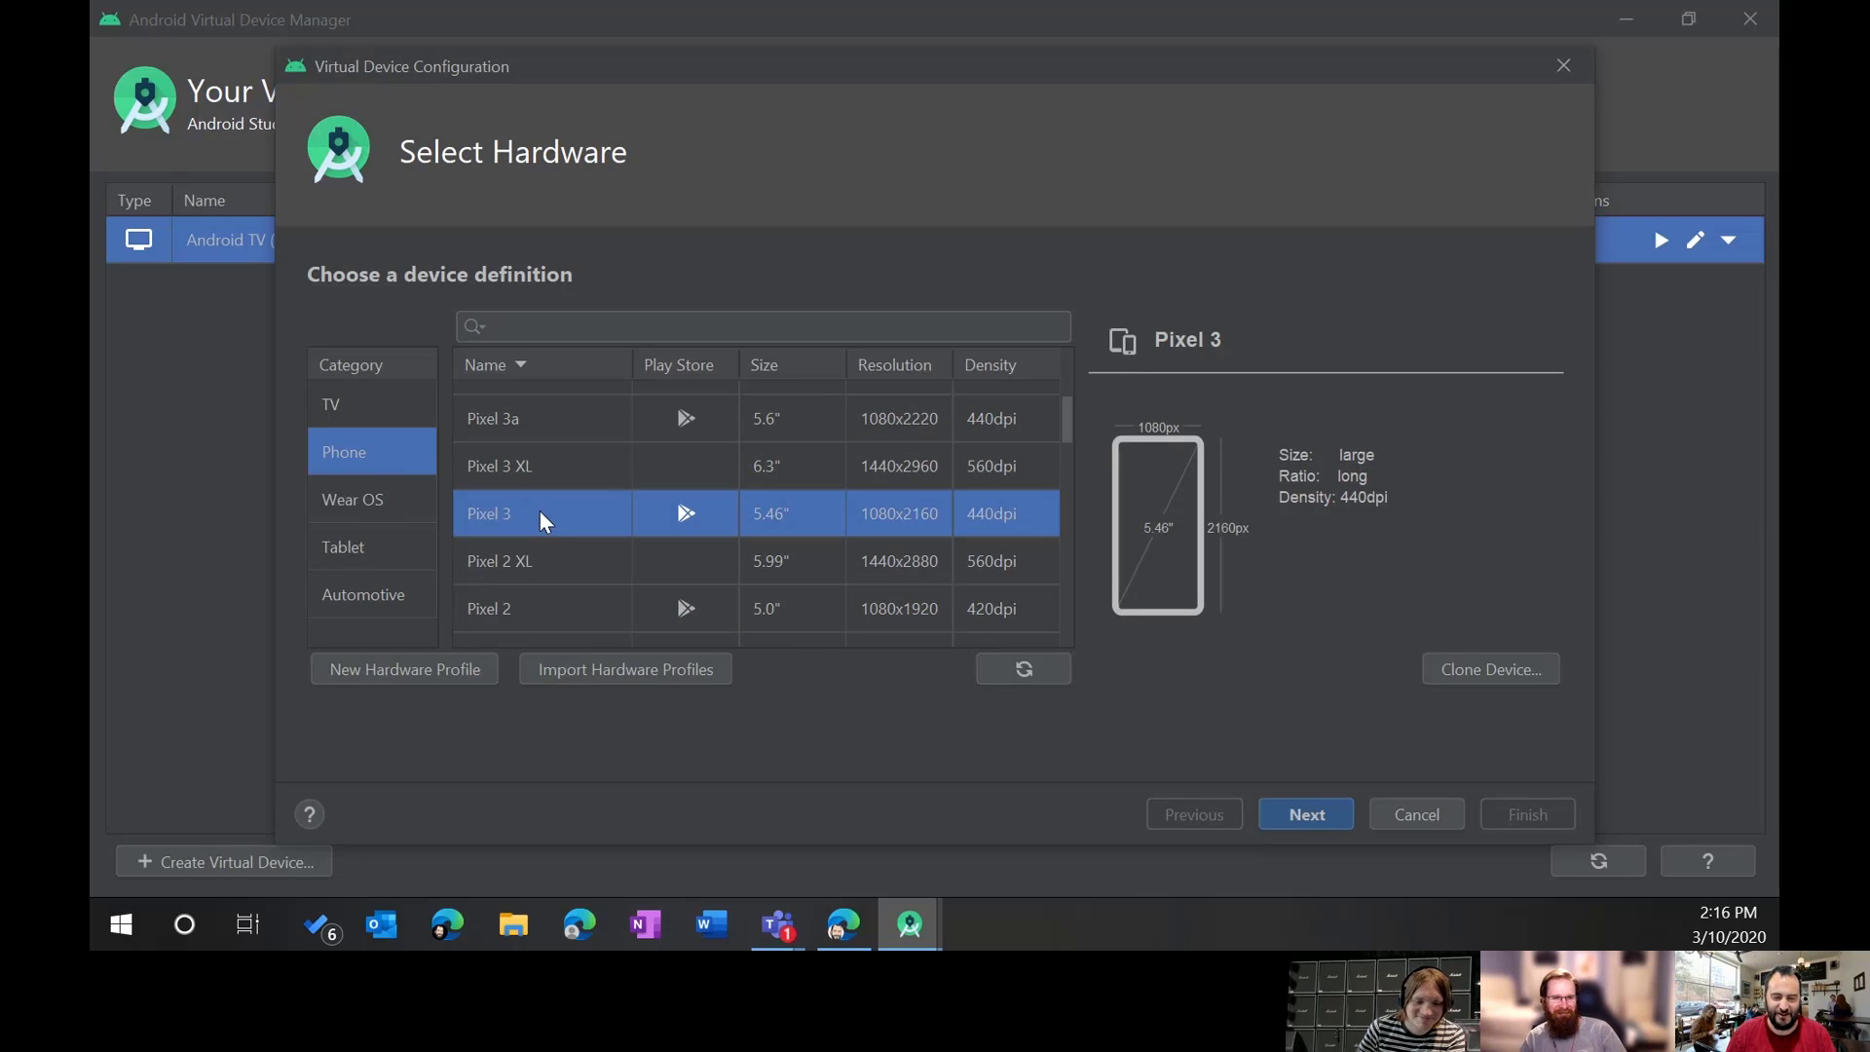
scroll(631, 528, up, 1)
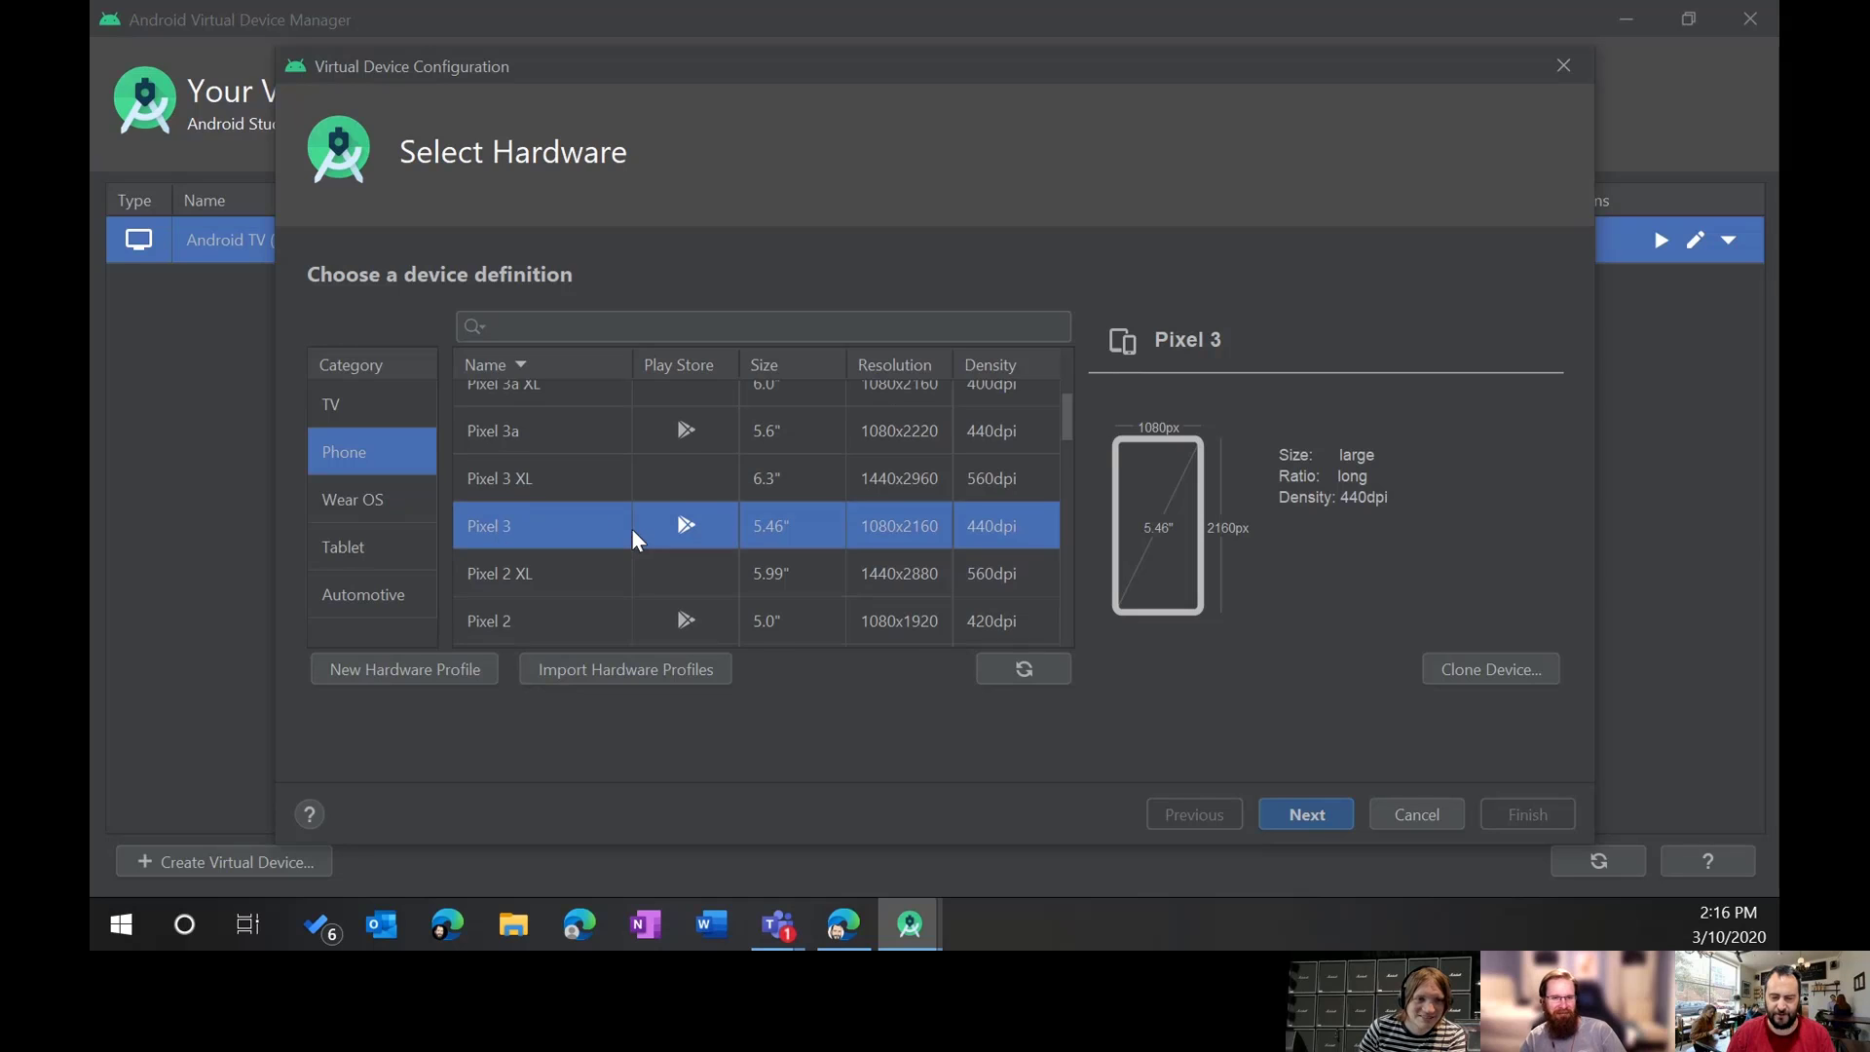
scroll(610, 541, down, 2)
scroll(611, 540, up, 3)
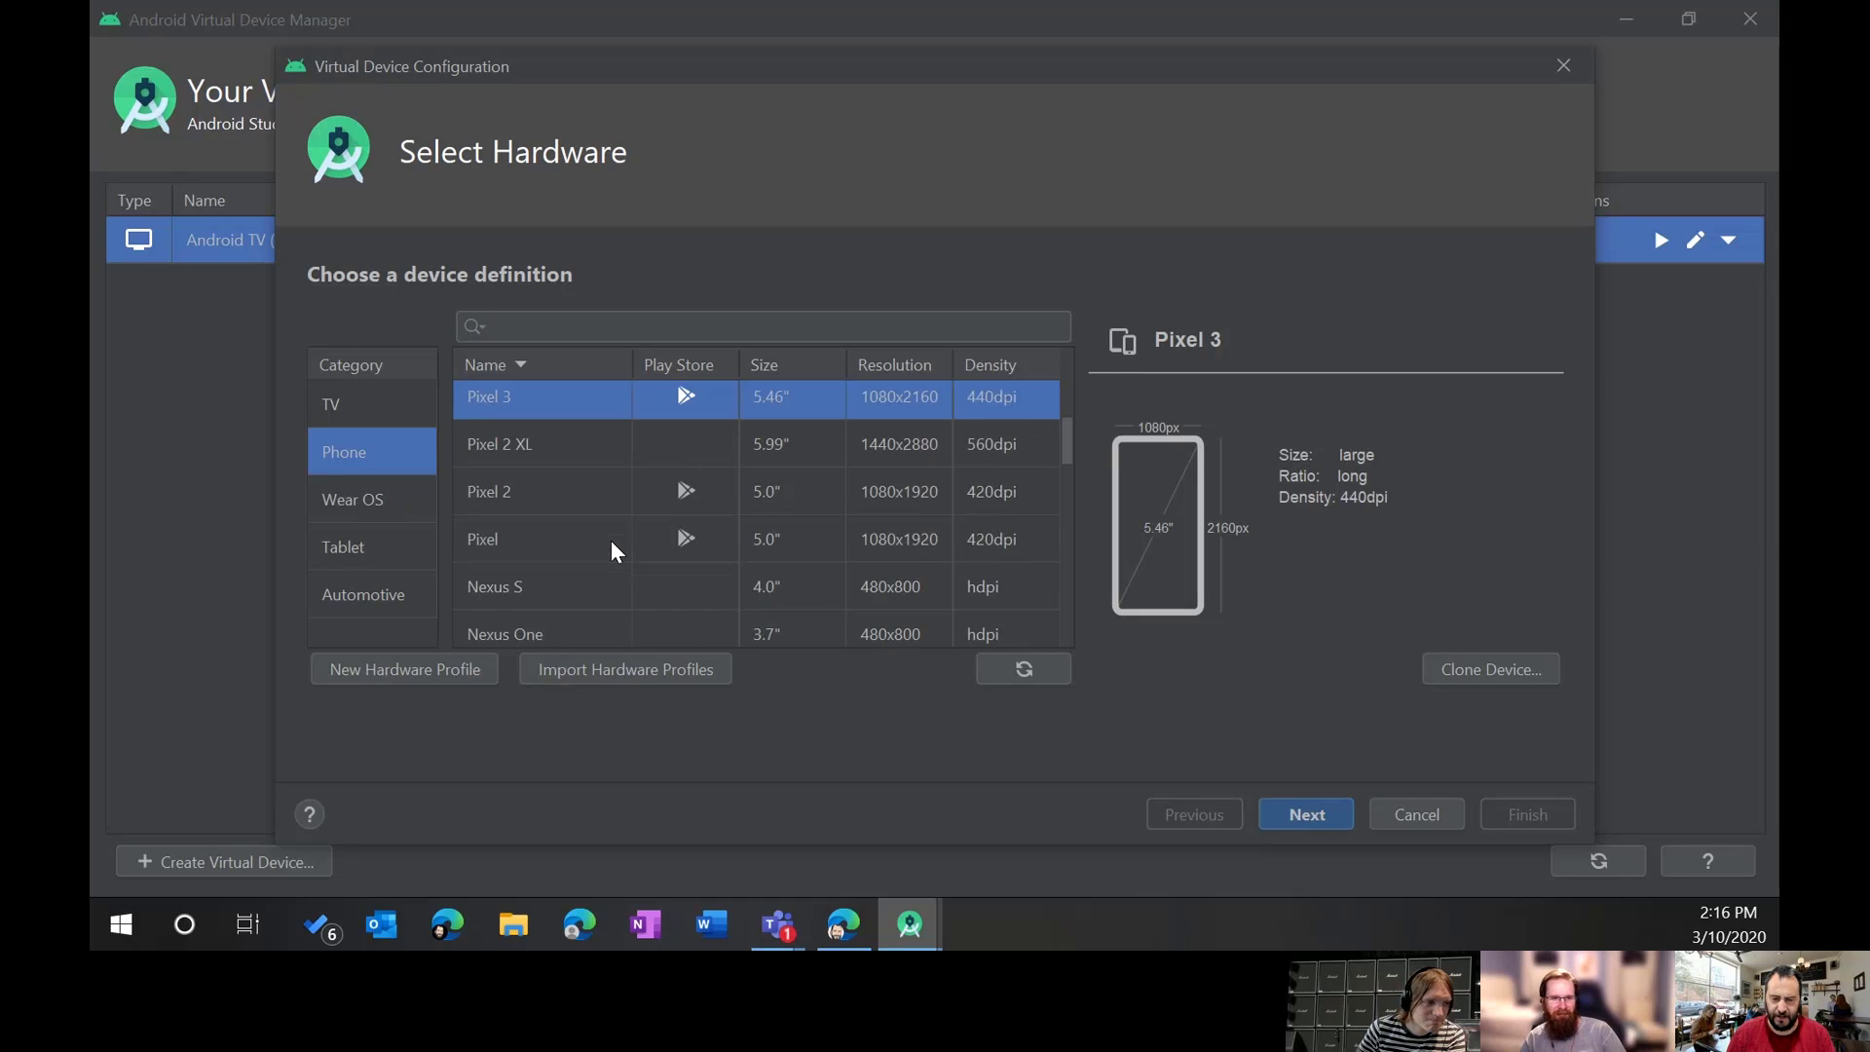
scroll(657, 497, down, 5)
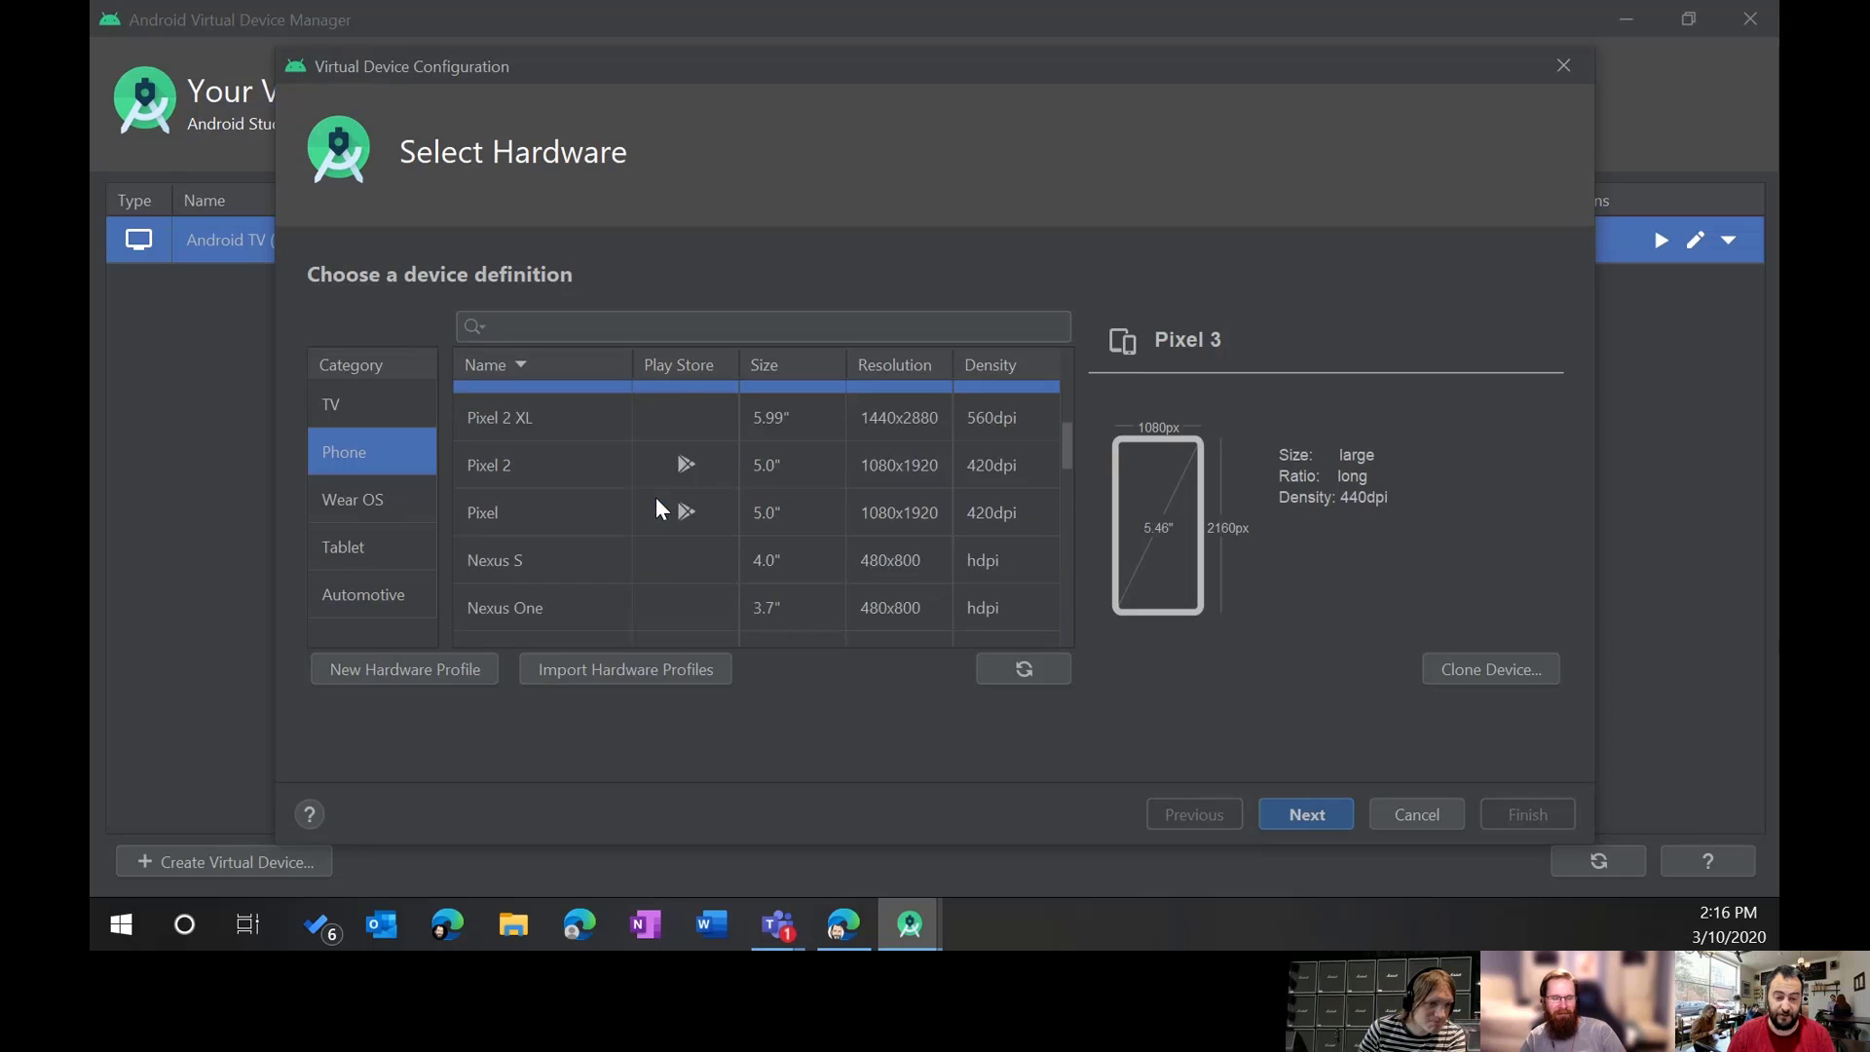
scroll(643, 526, down, 7)
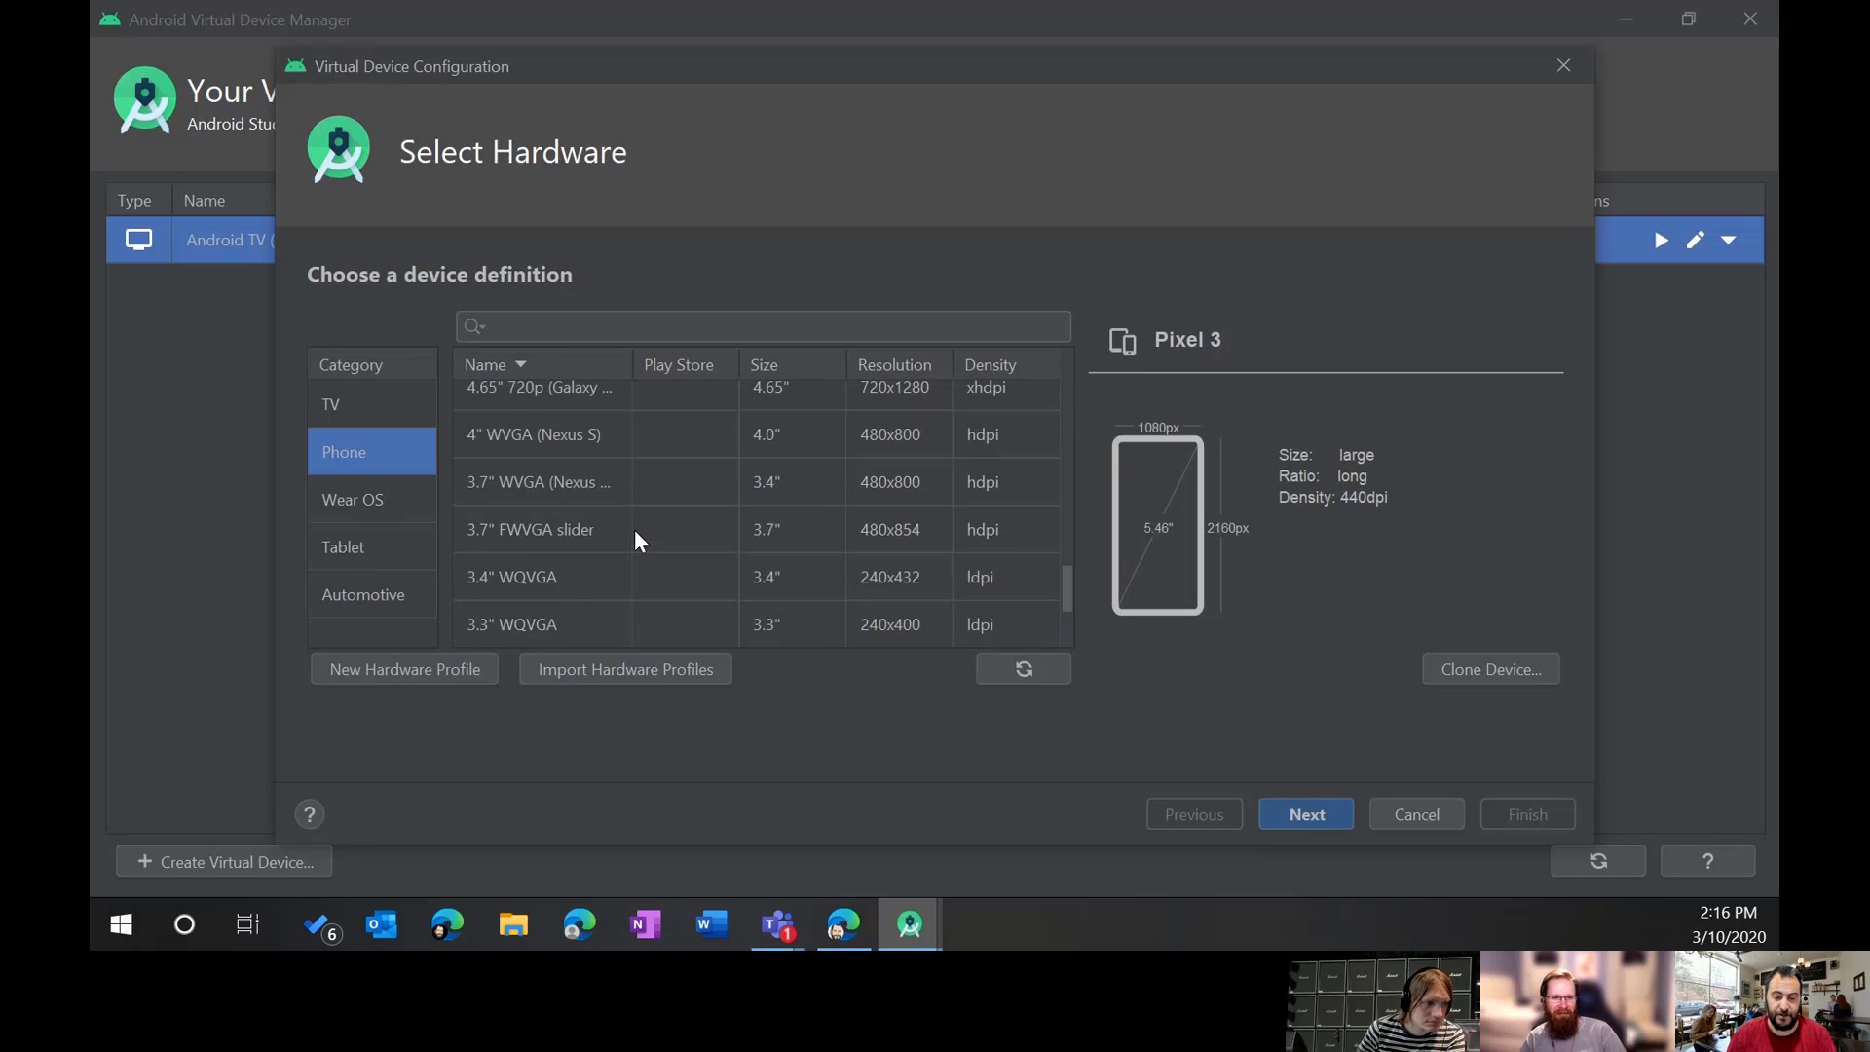
scroll(646, 574, up, 12)
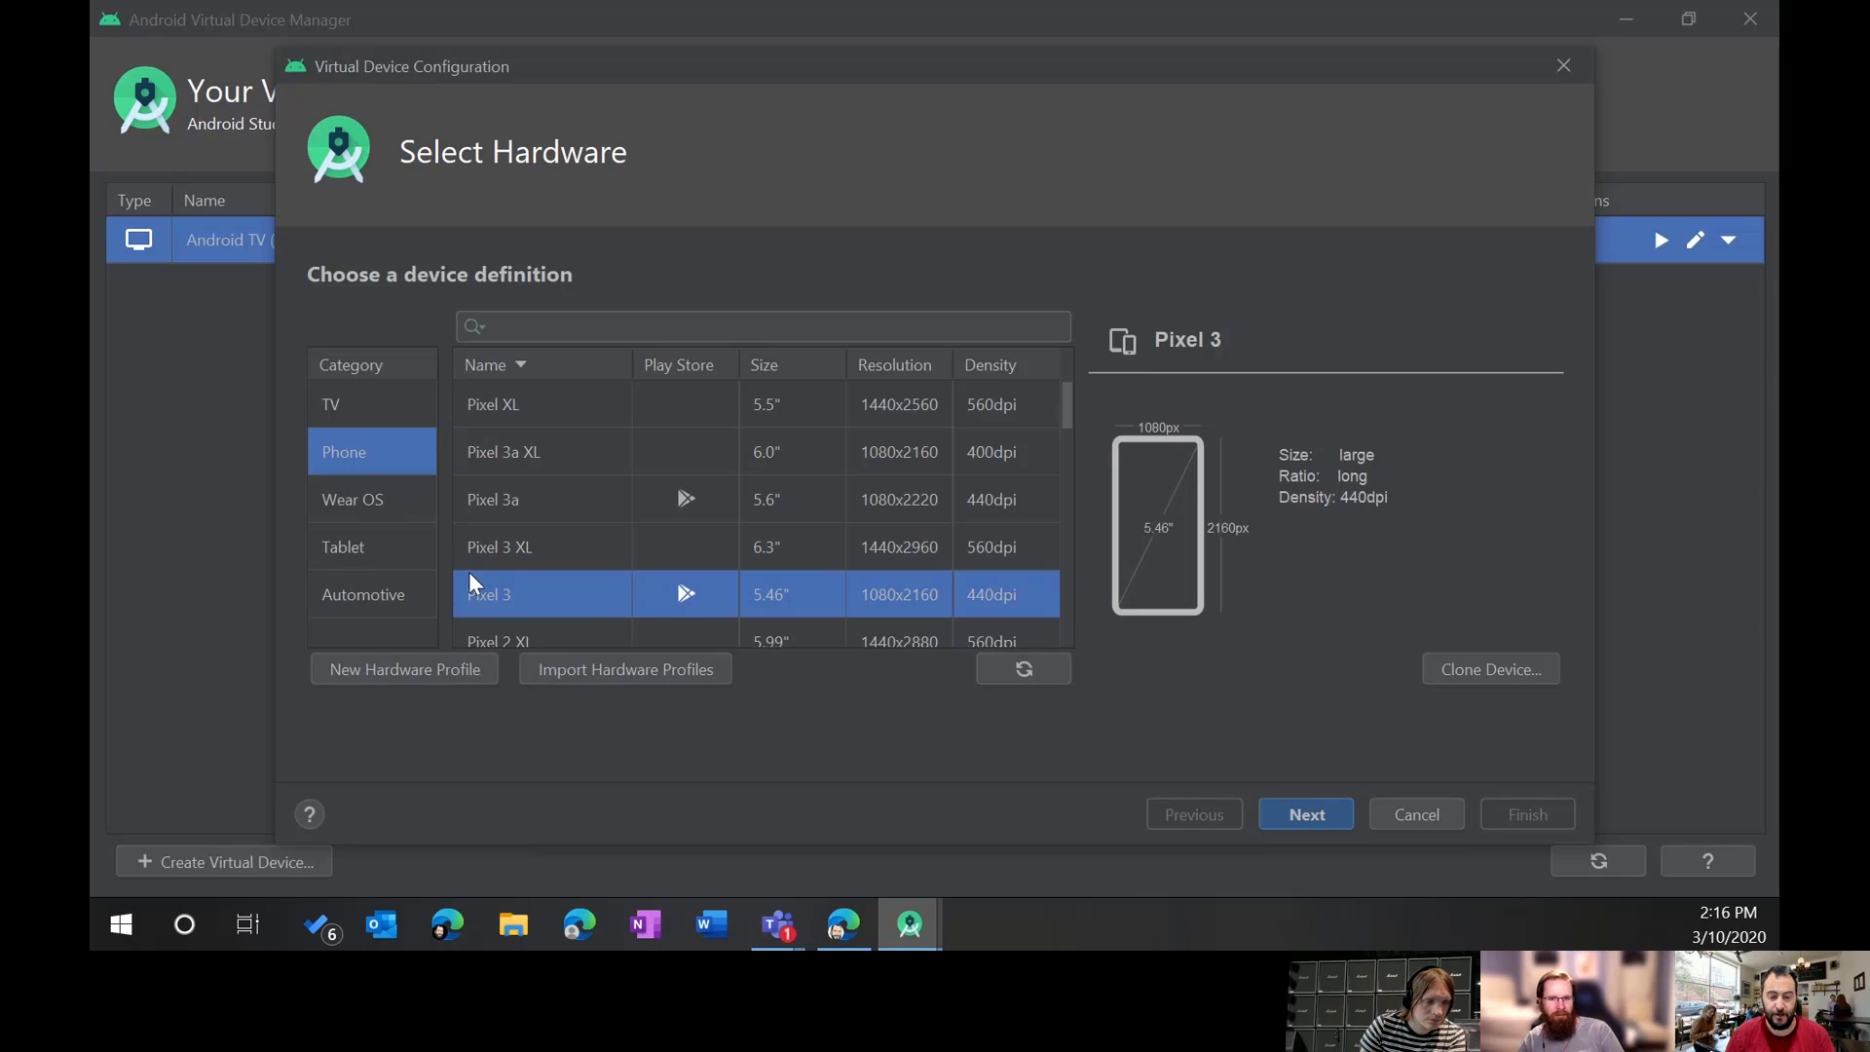
Step: Advance to System Image, browse Other Images, and keep Recommended R (API 30, x86) selected
click(1298, 814)
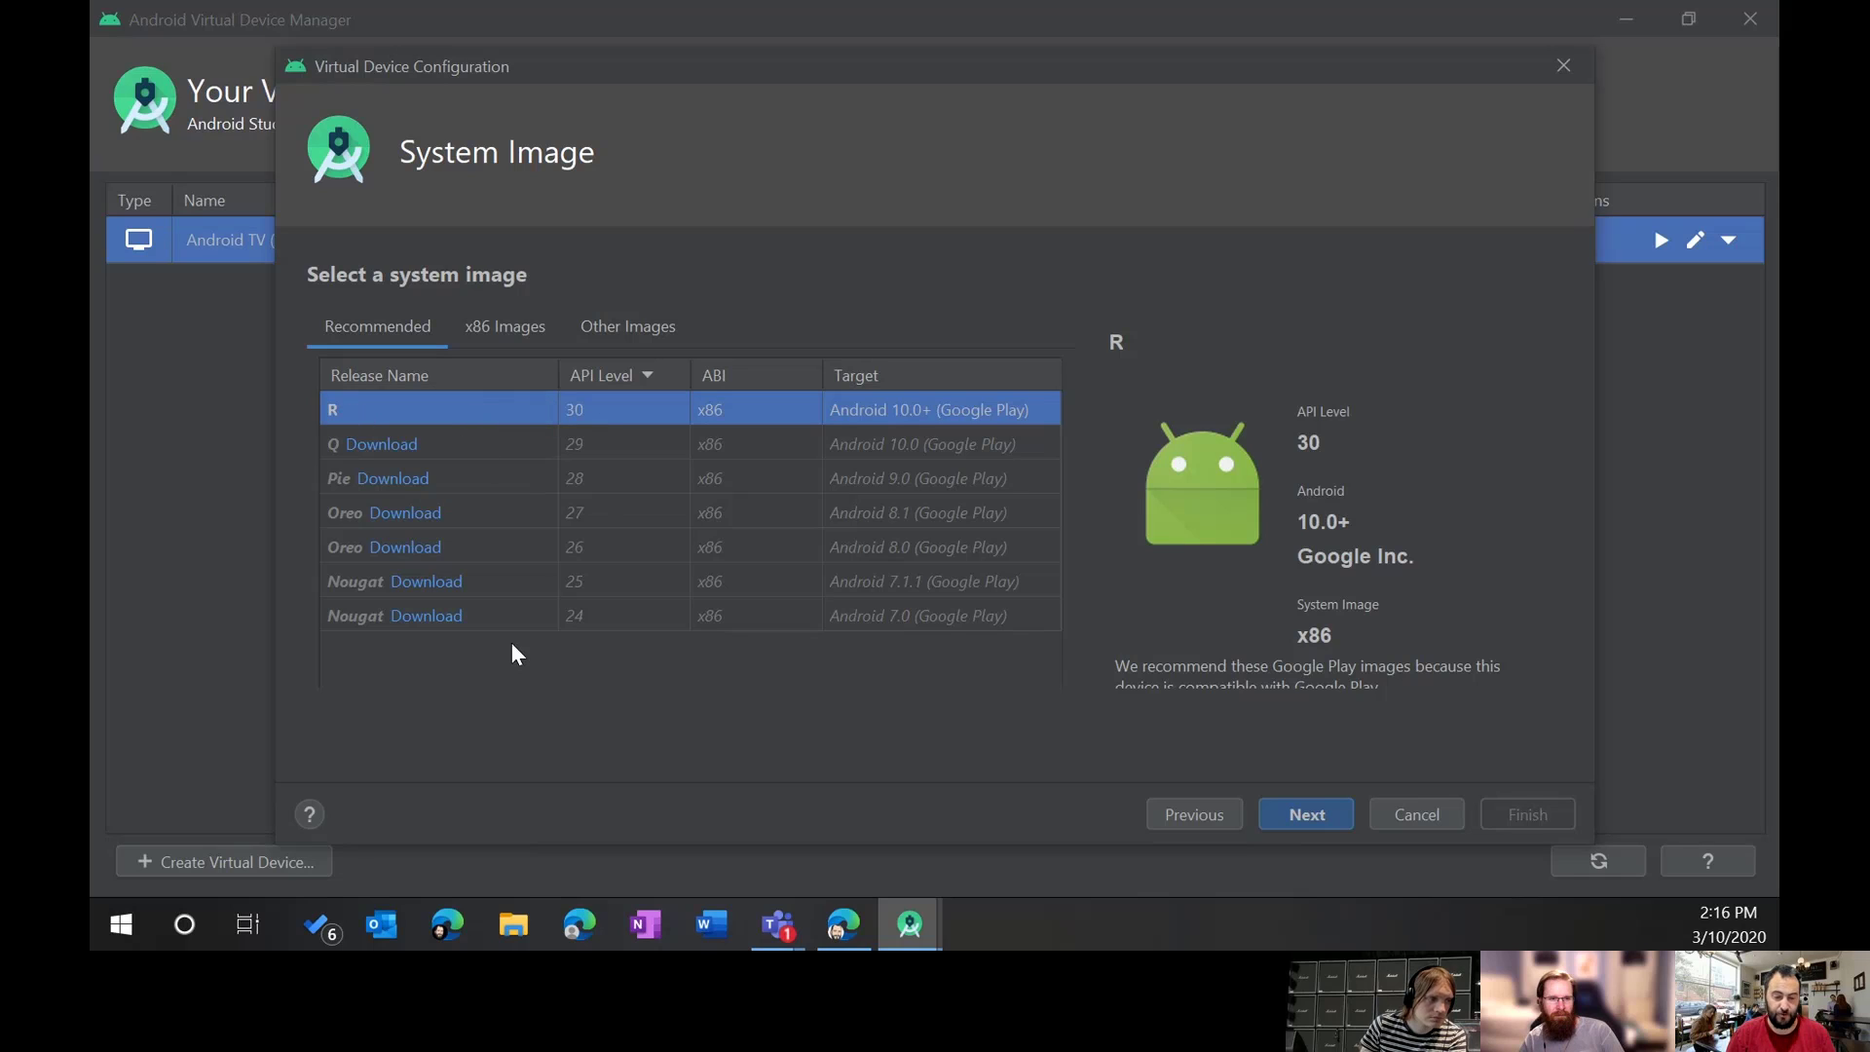
click(593, 347)
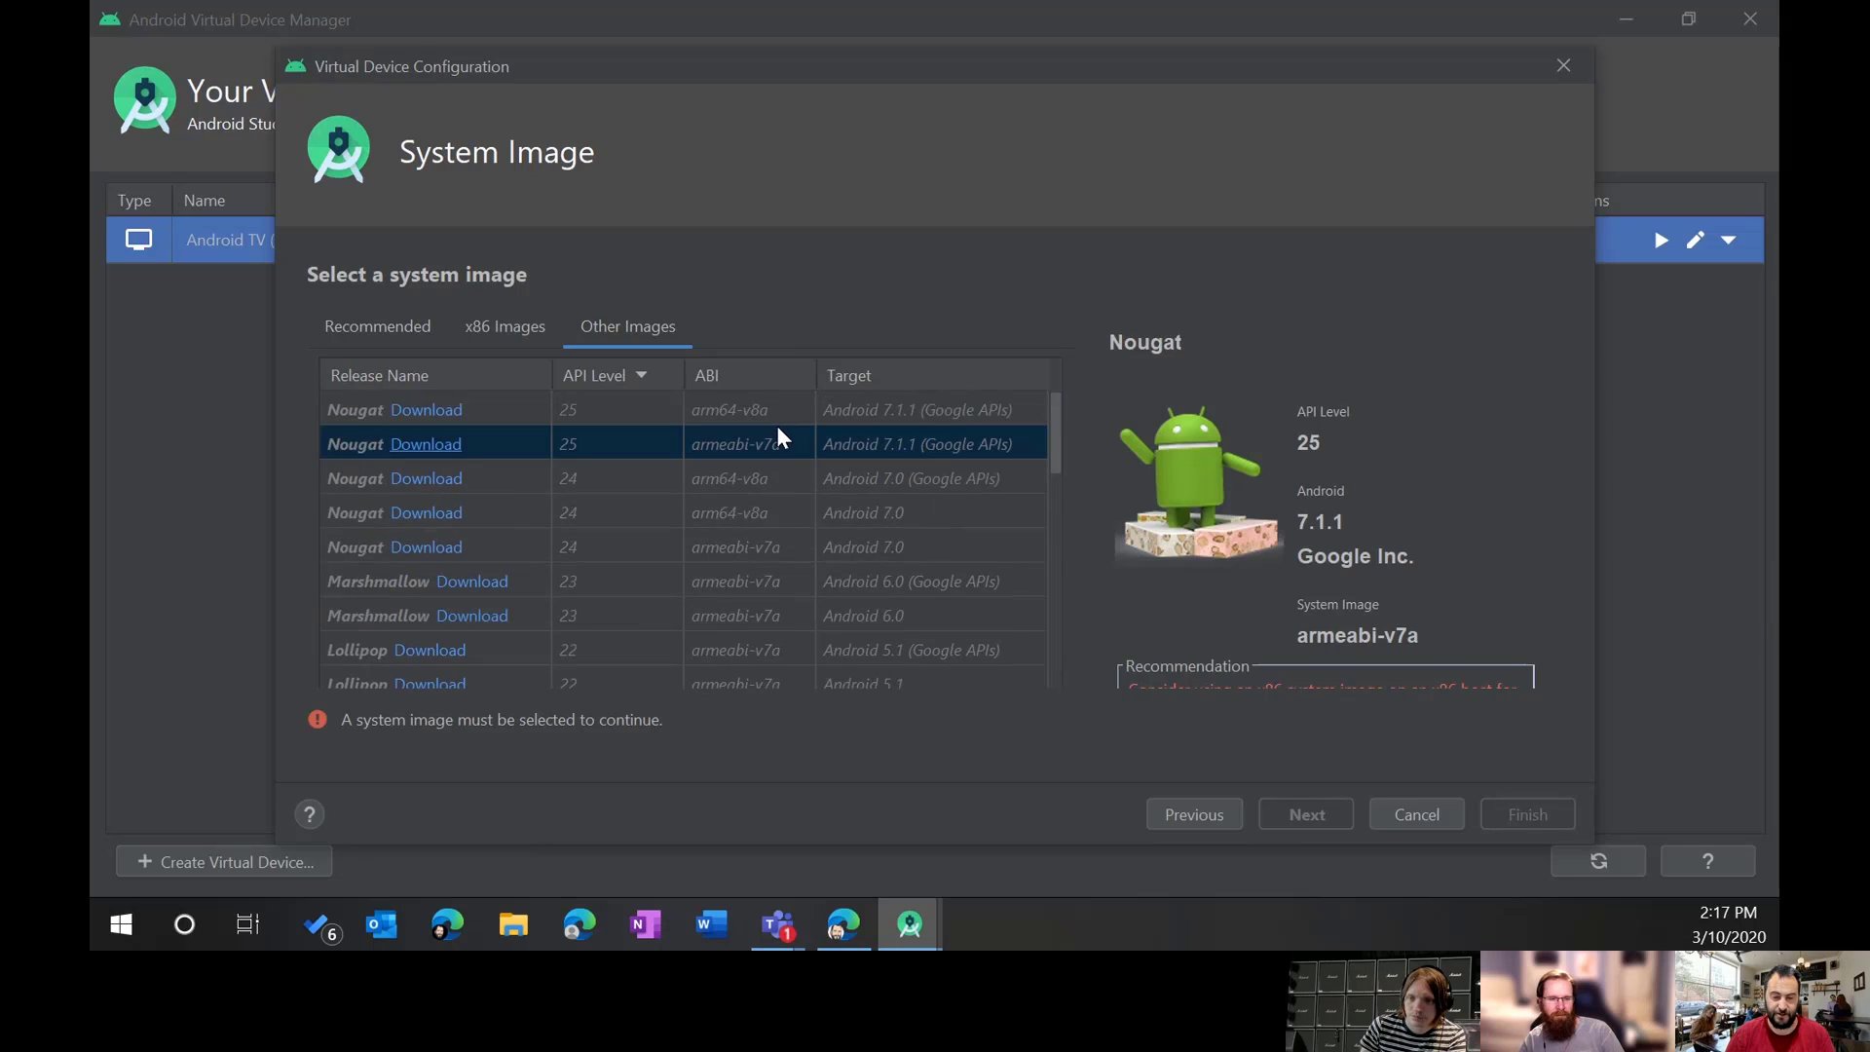
scroll(777, 429, down, 5)
scroll(778, 448, down, 8)
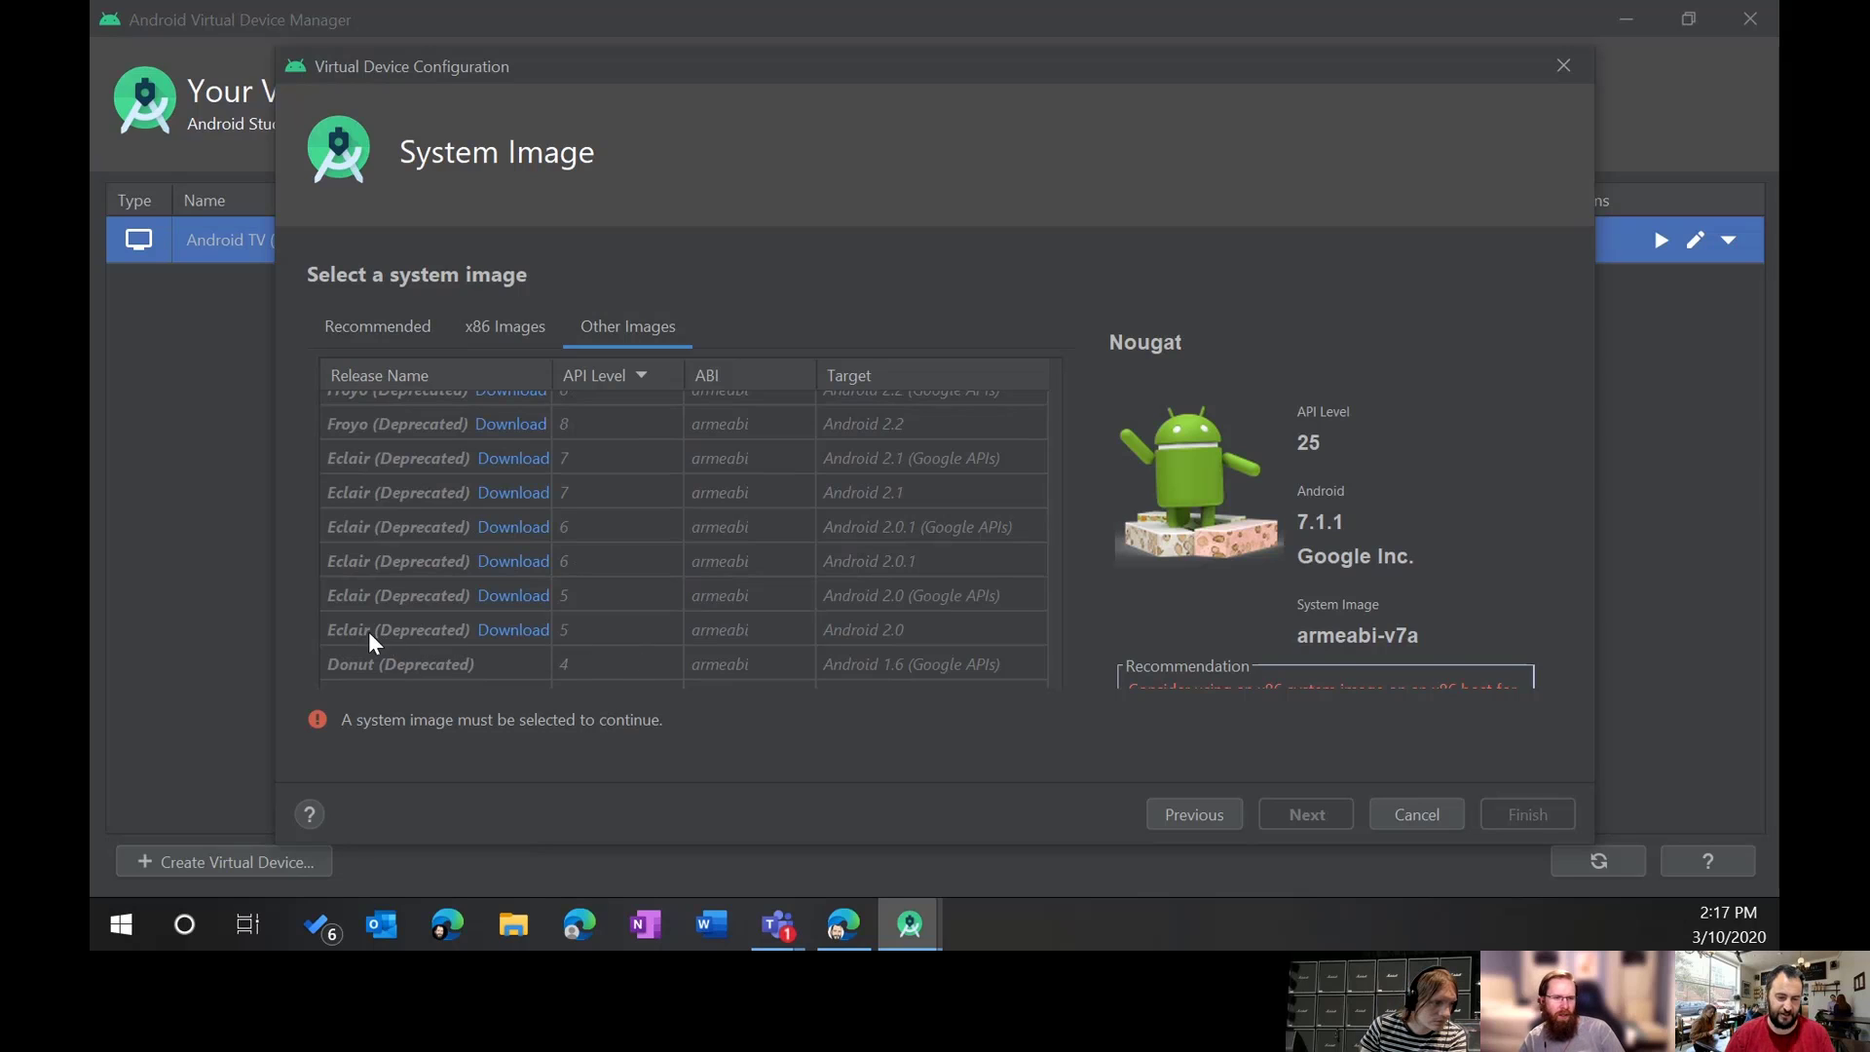
scroll(752, 611, up, 1)
scroll(750, 604, up, 15)
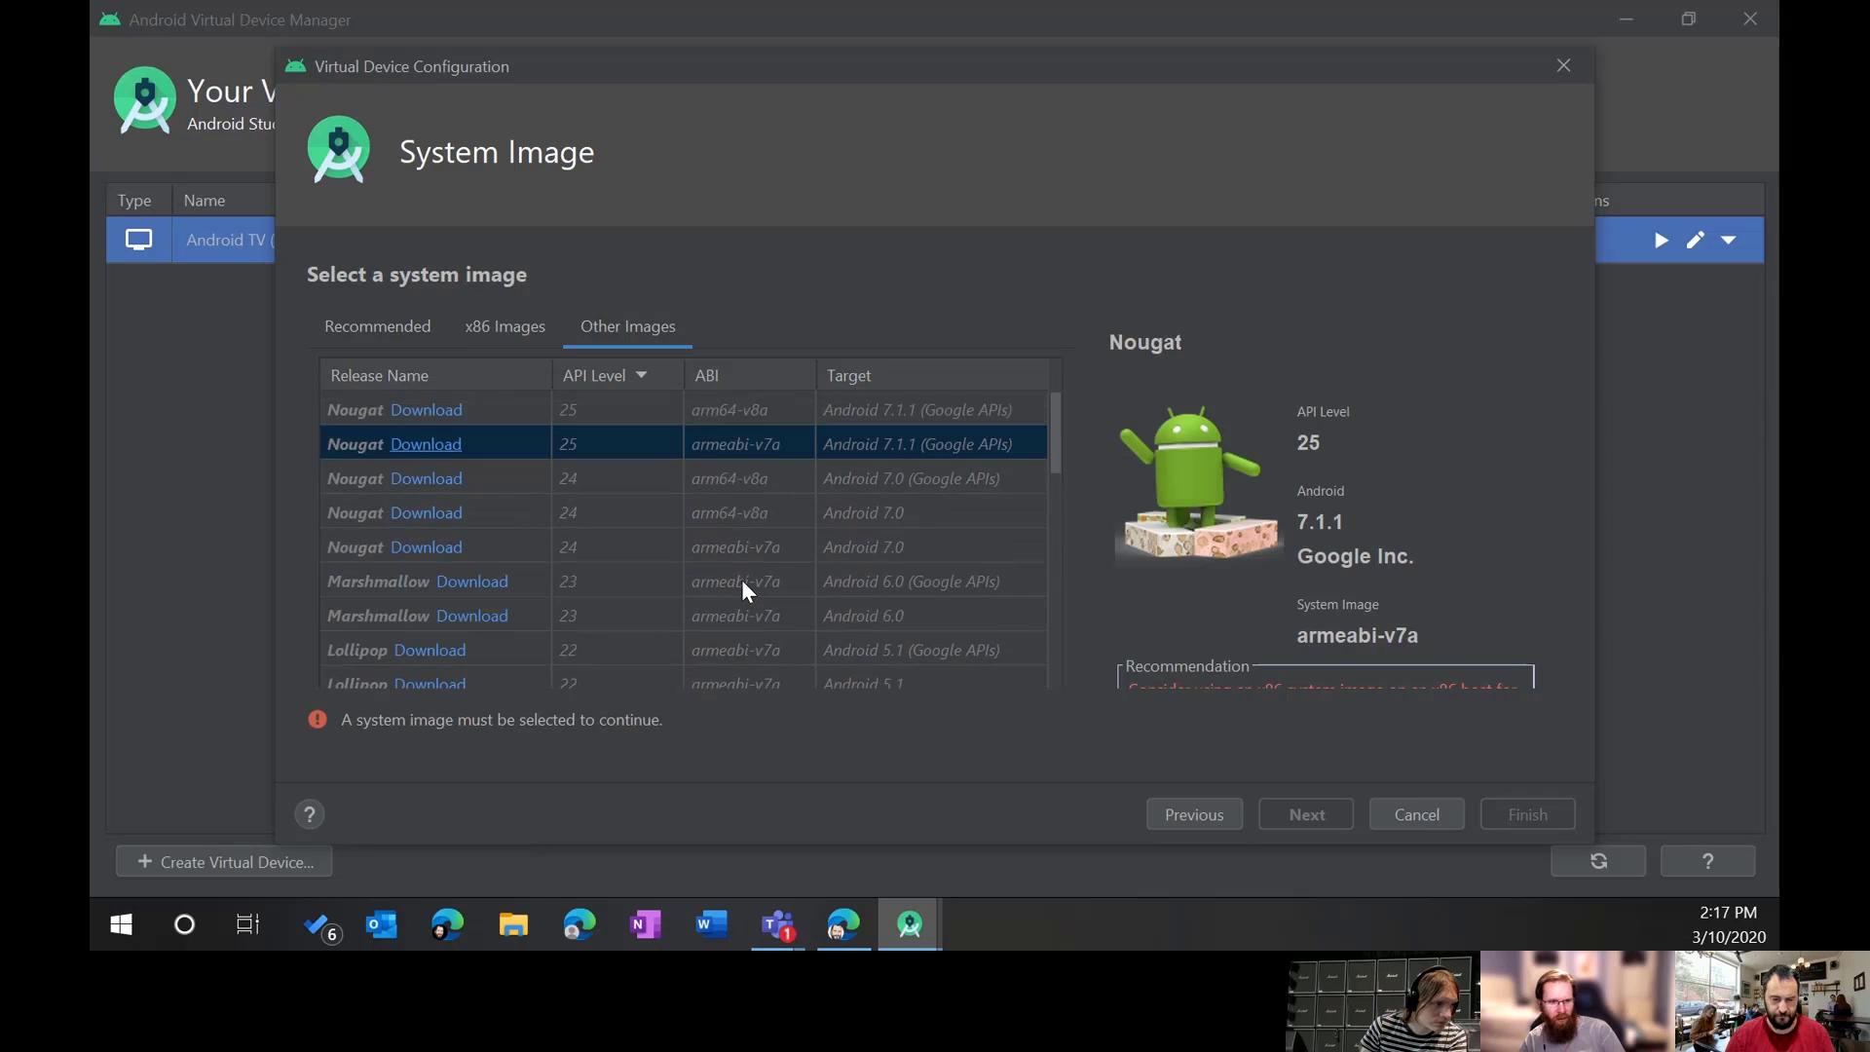
scroll(748, 599, down, 15)
scroll(743, 587, up, 10)
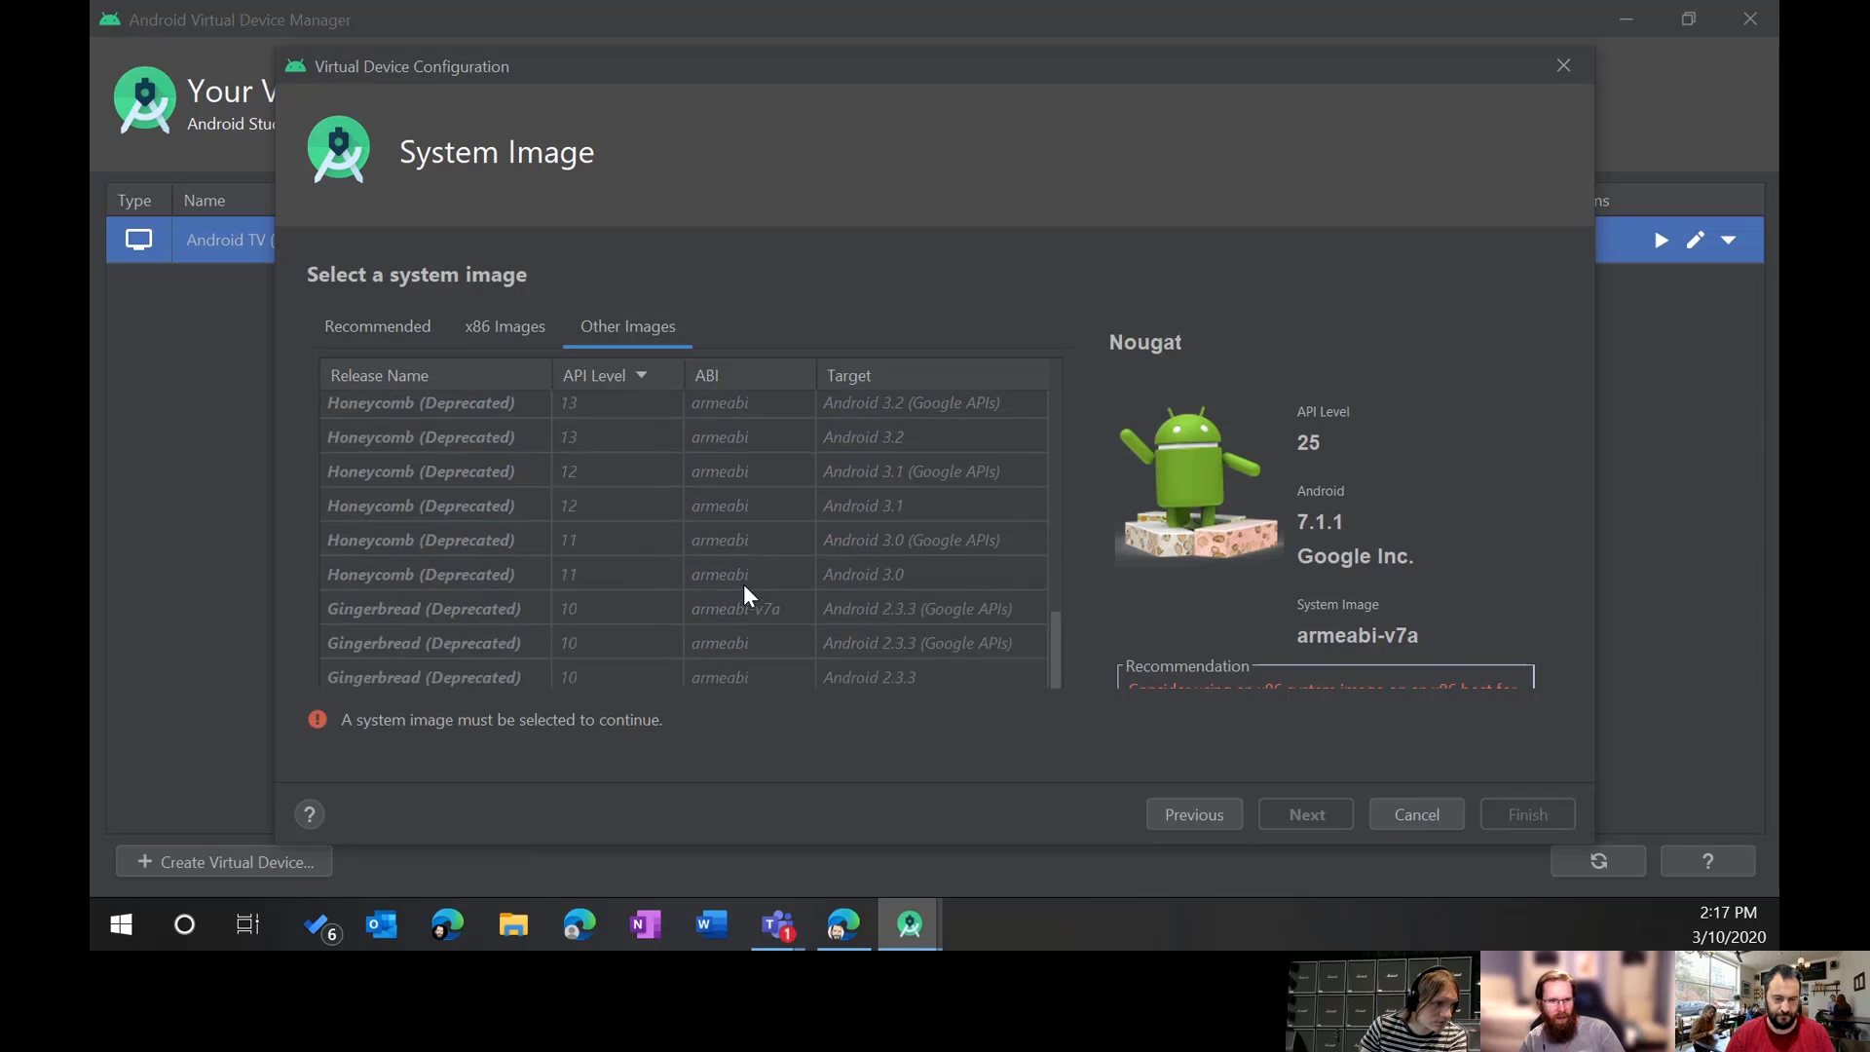
scroll(744, 584, down, 6)
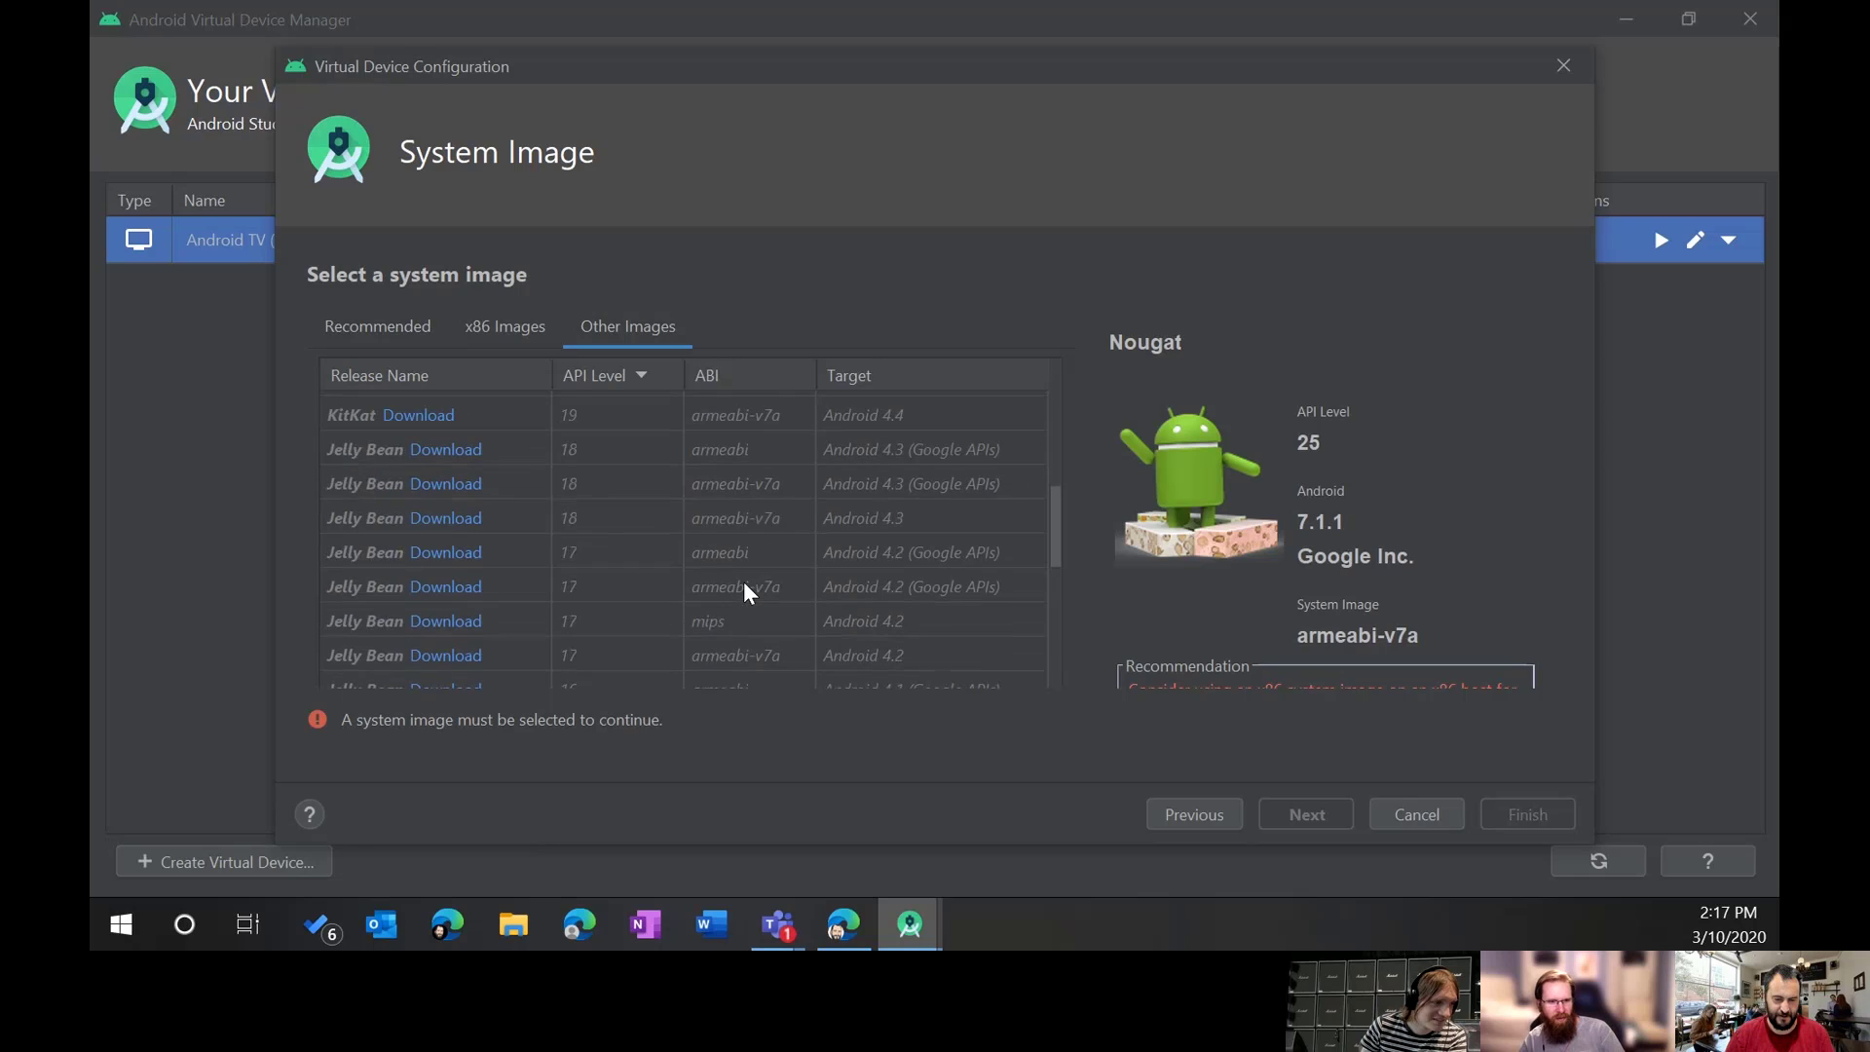
scroll(739, 577, down, 4)
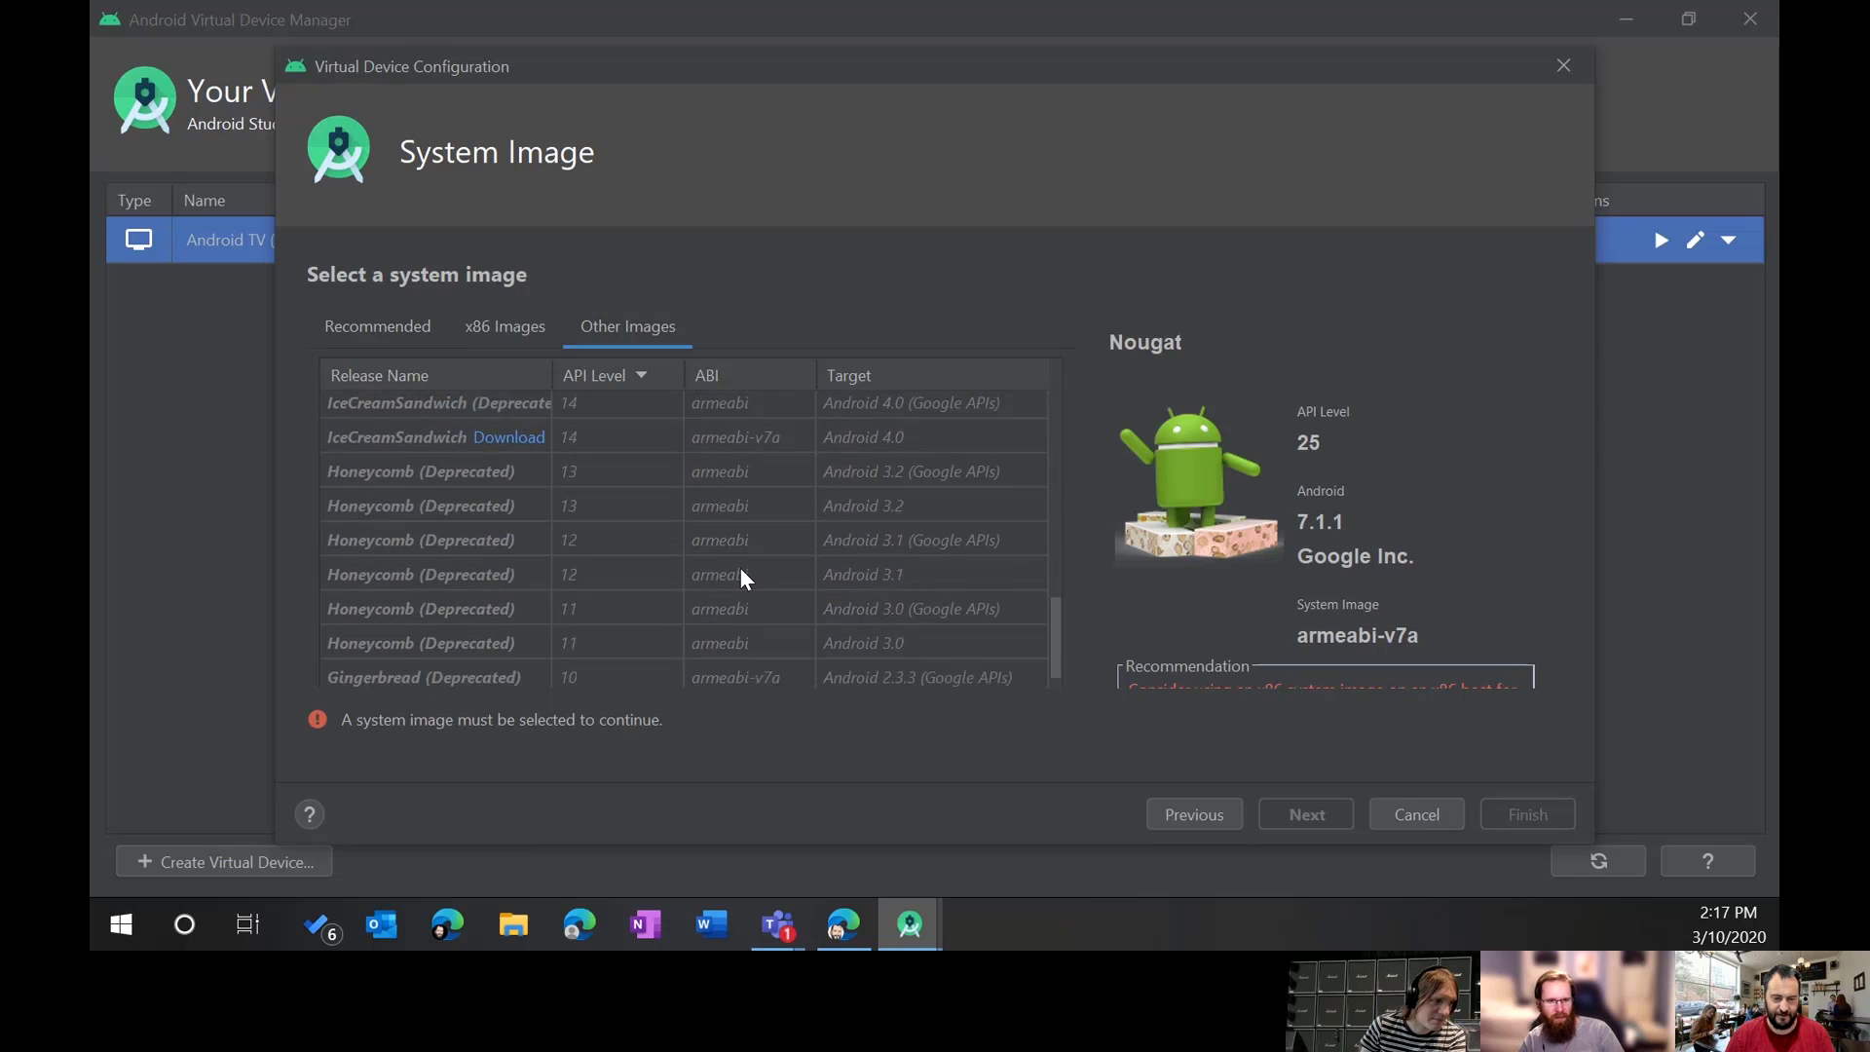
click(391, 329)
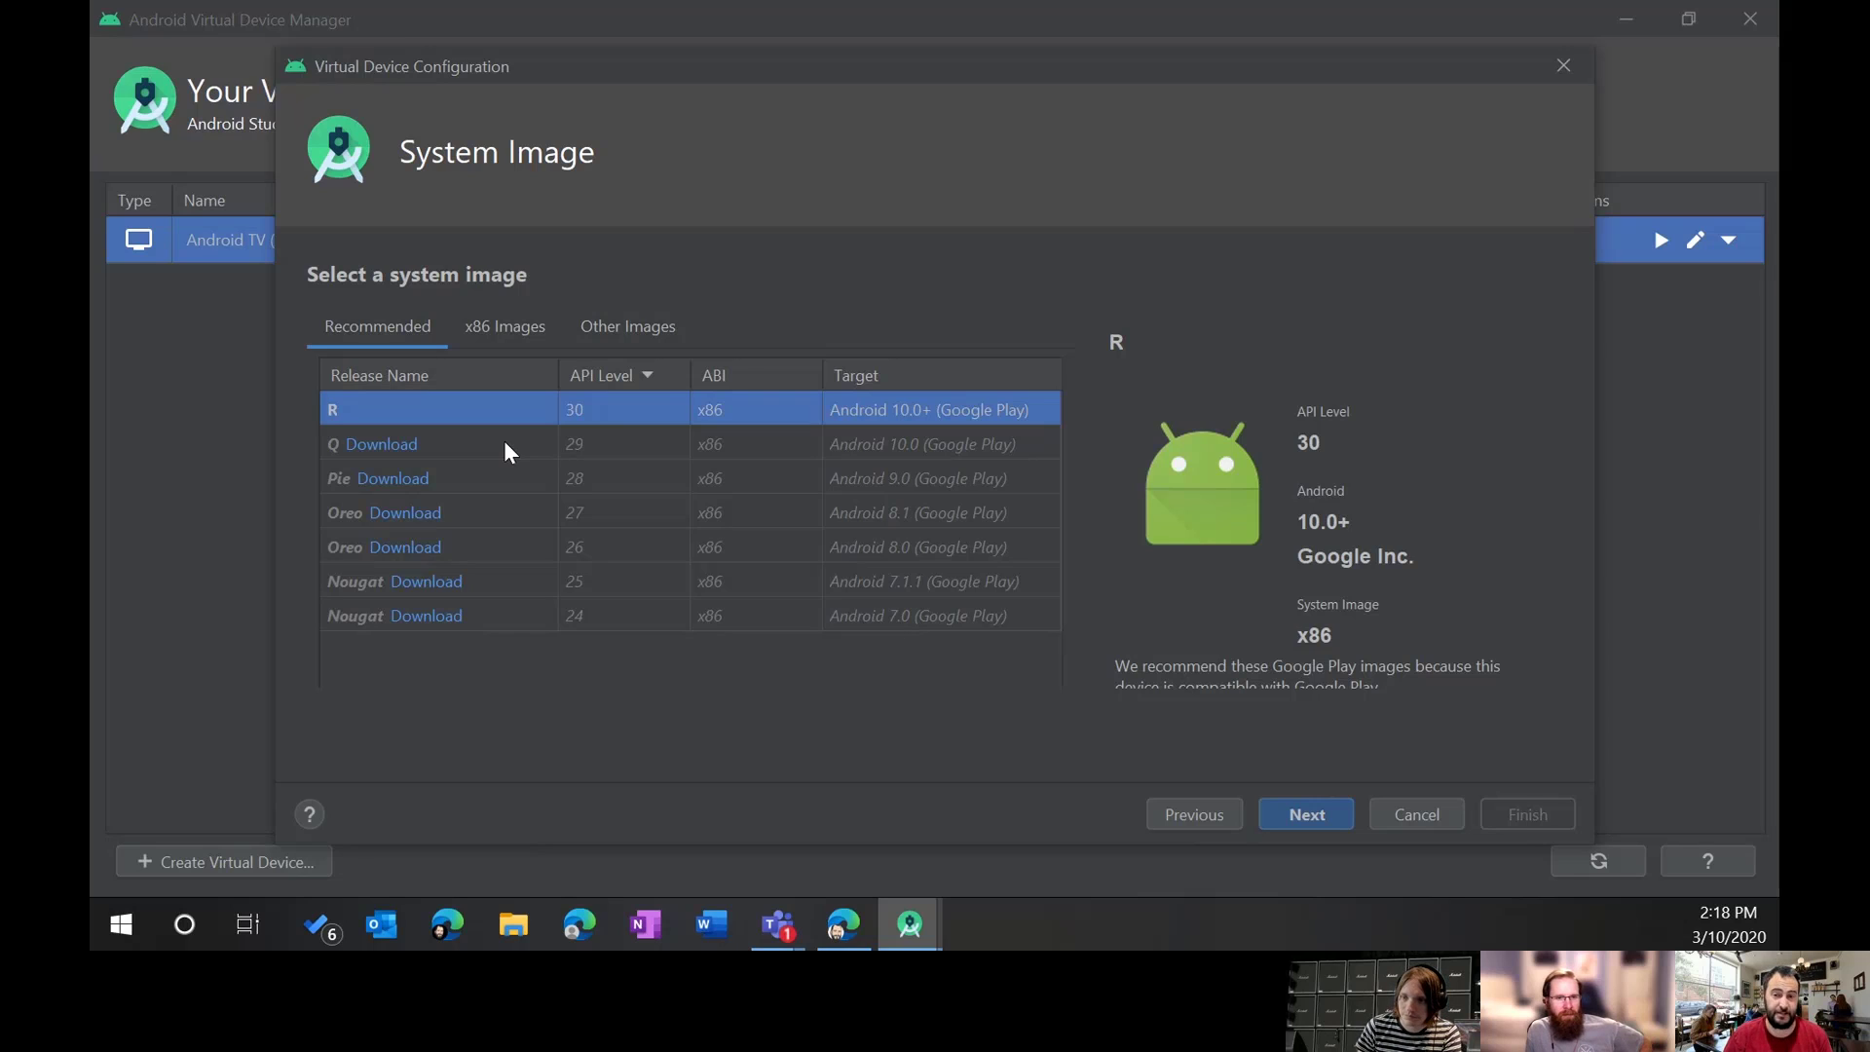
click(1317, 812)
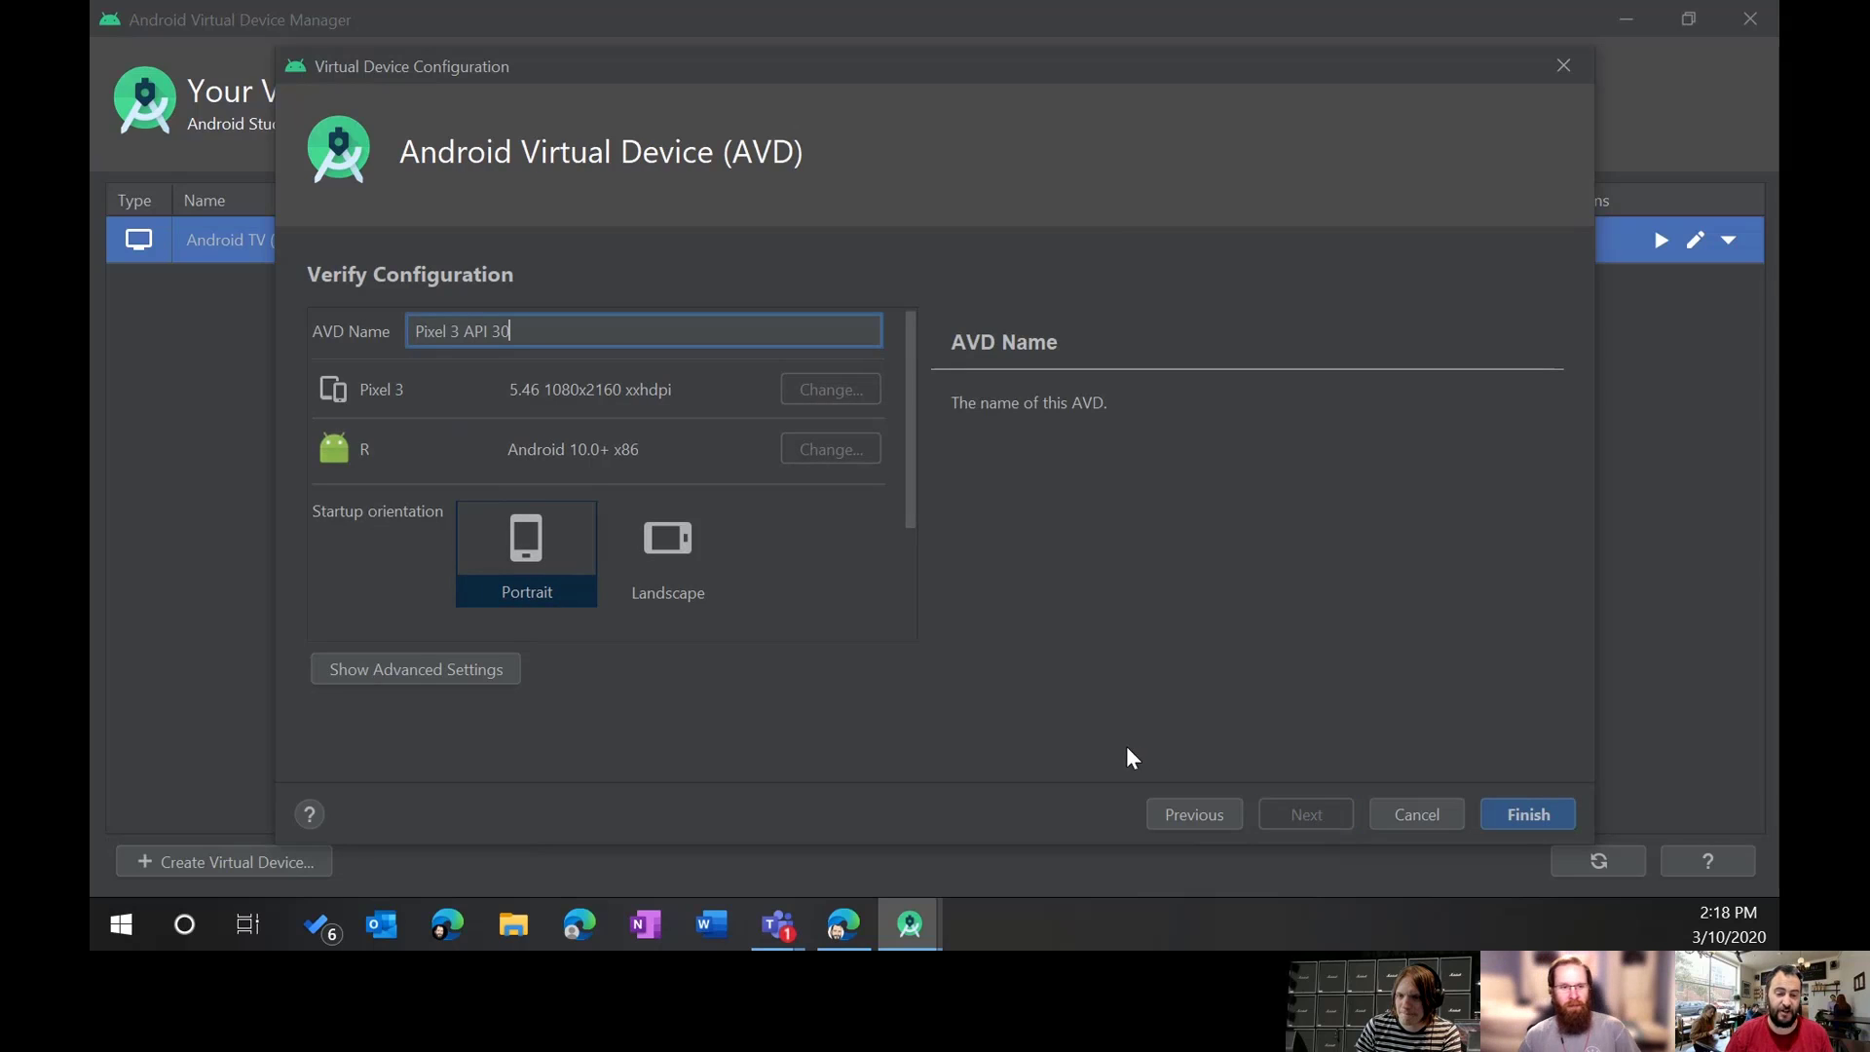
drag(530, 331, 341, 325)
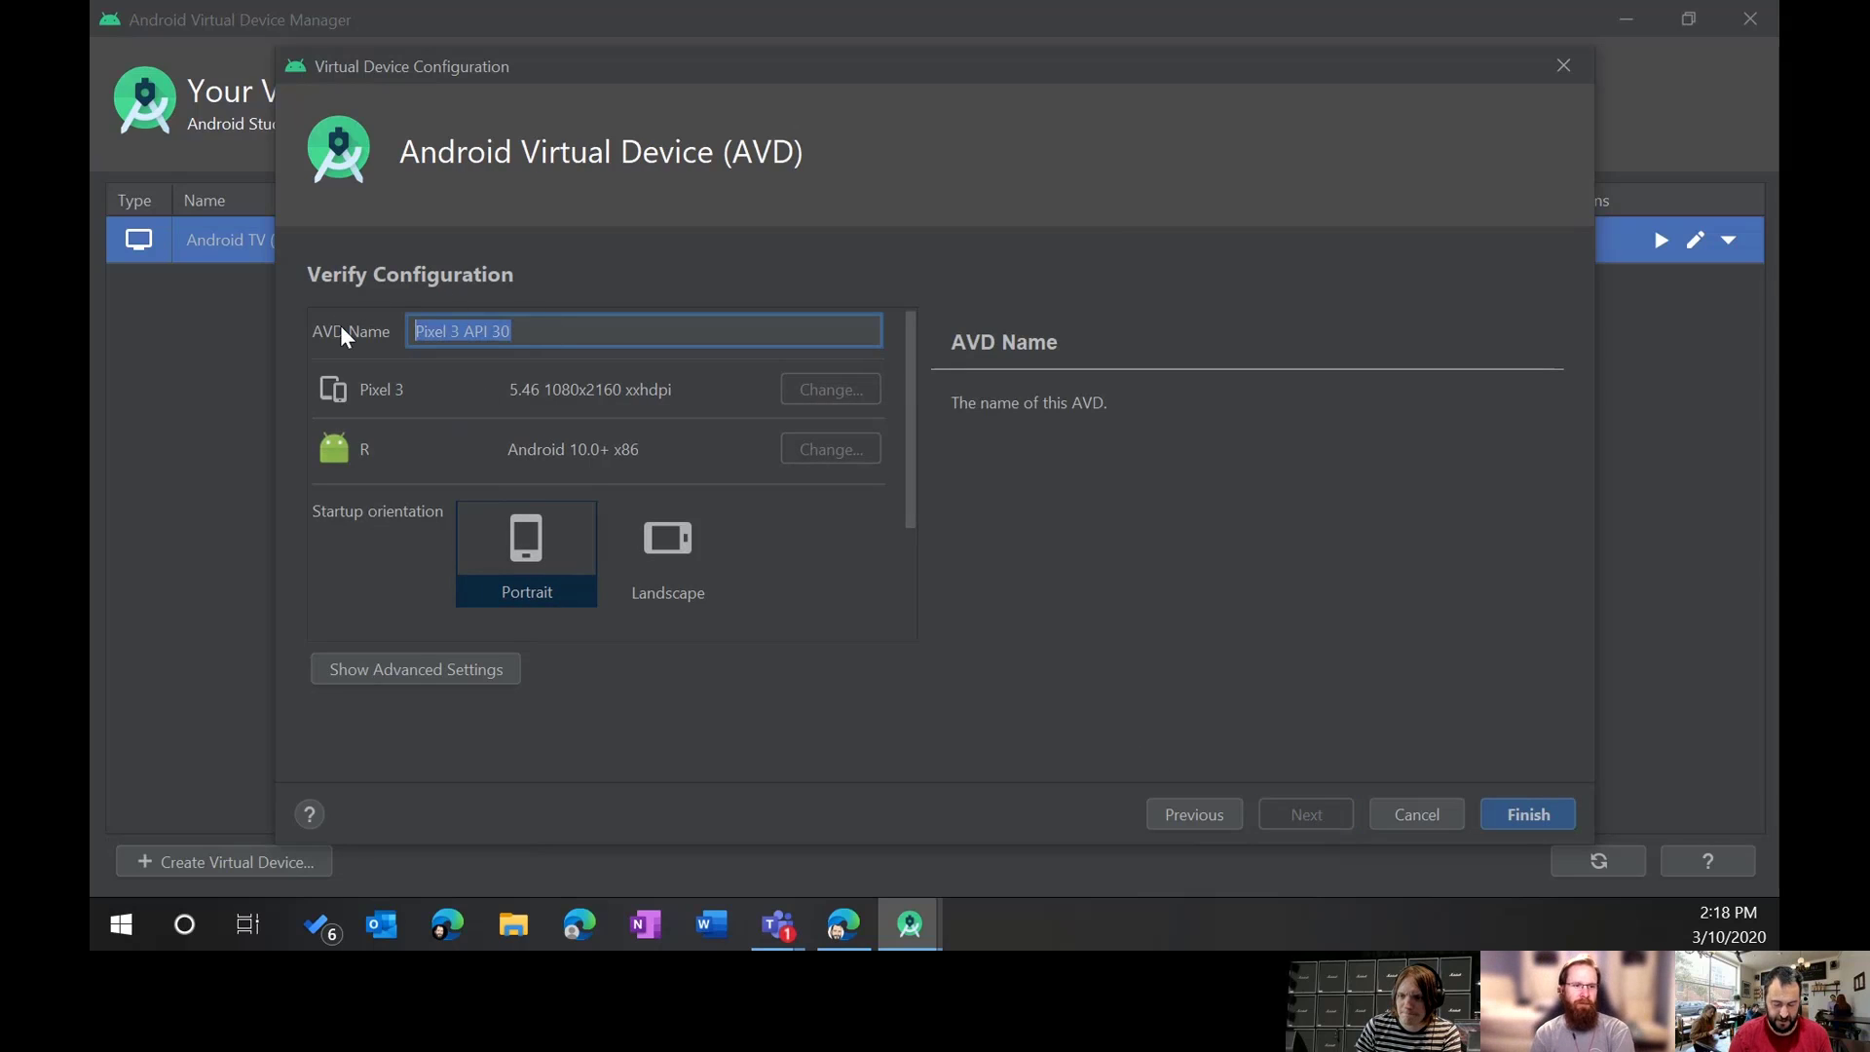
key(BackSpace)
text(Intune )
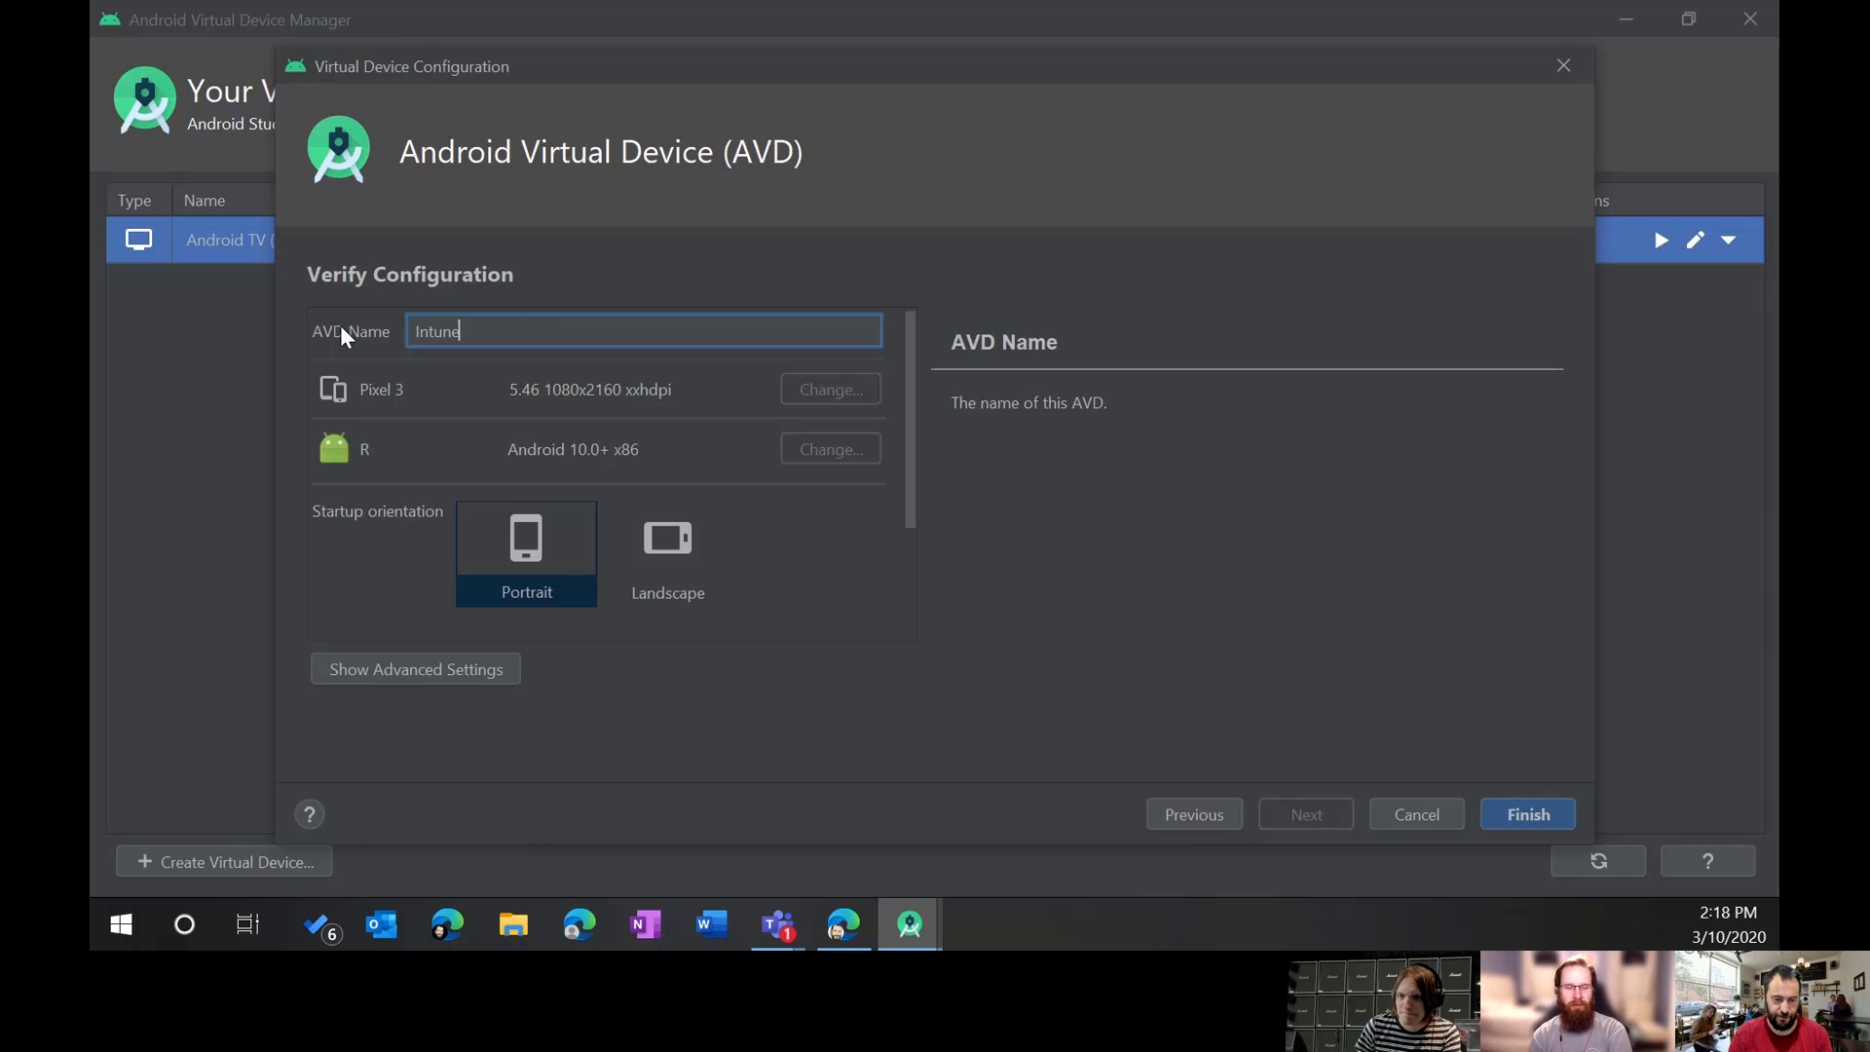
text(Training )
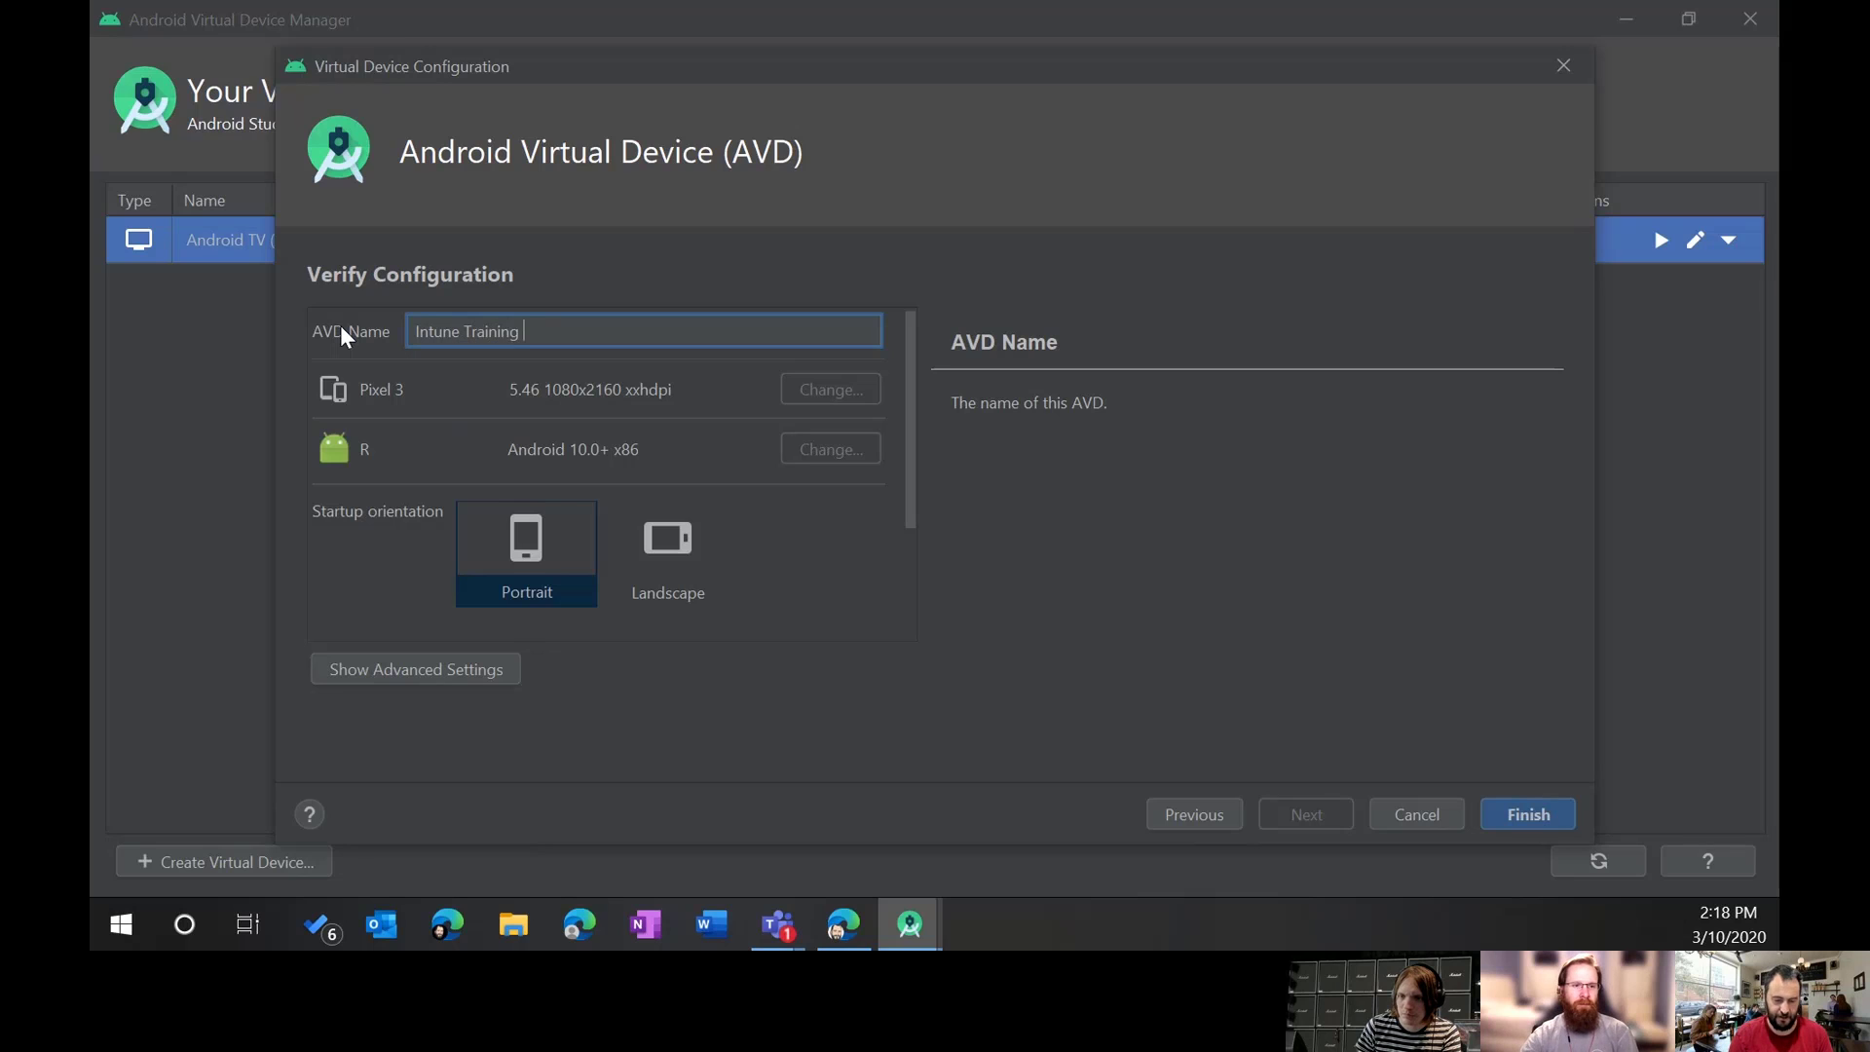
text(Pixel 3)
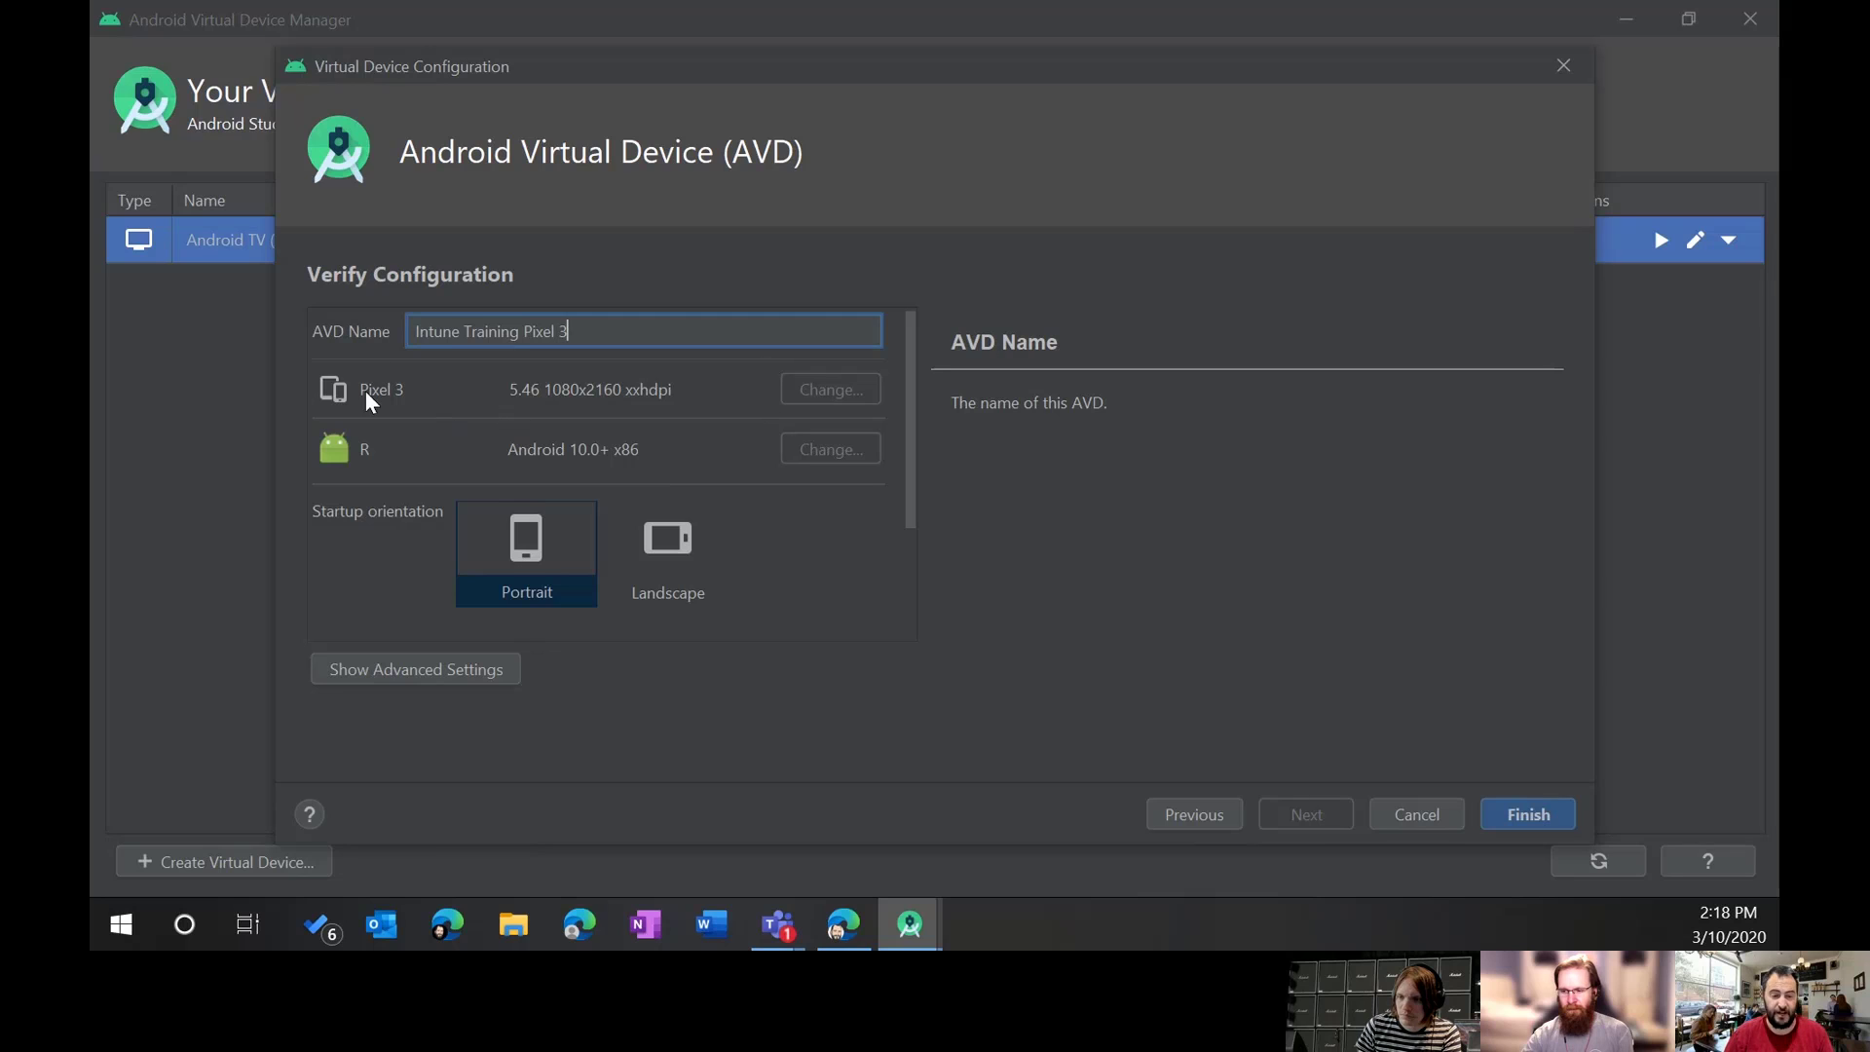
scroll(563, 493, down, 2)
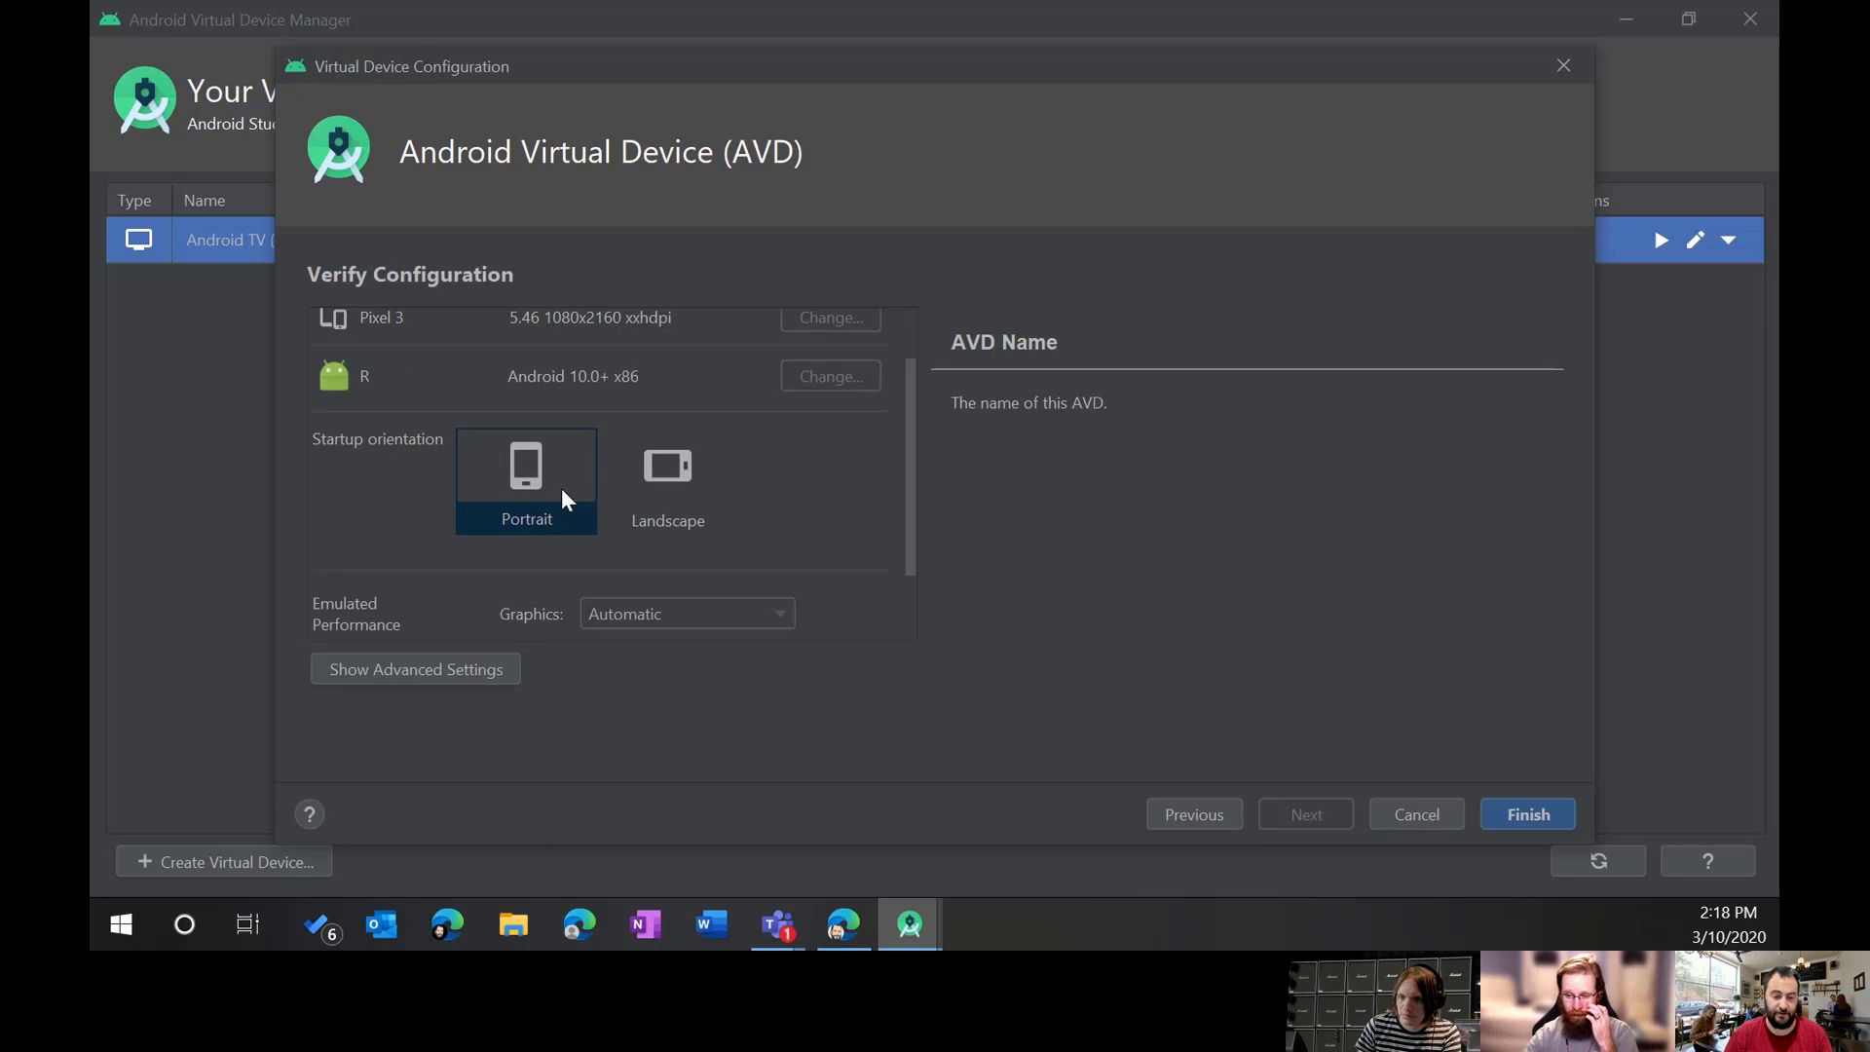
scroll(620, 477, down, 2)
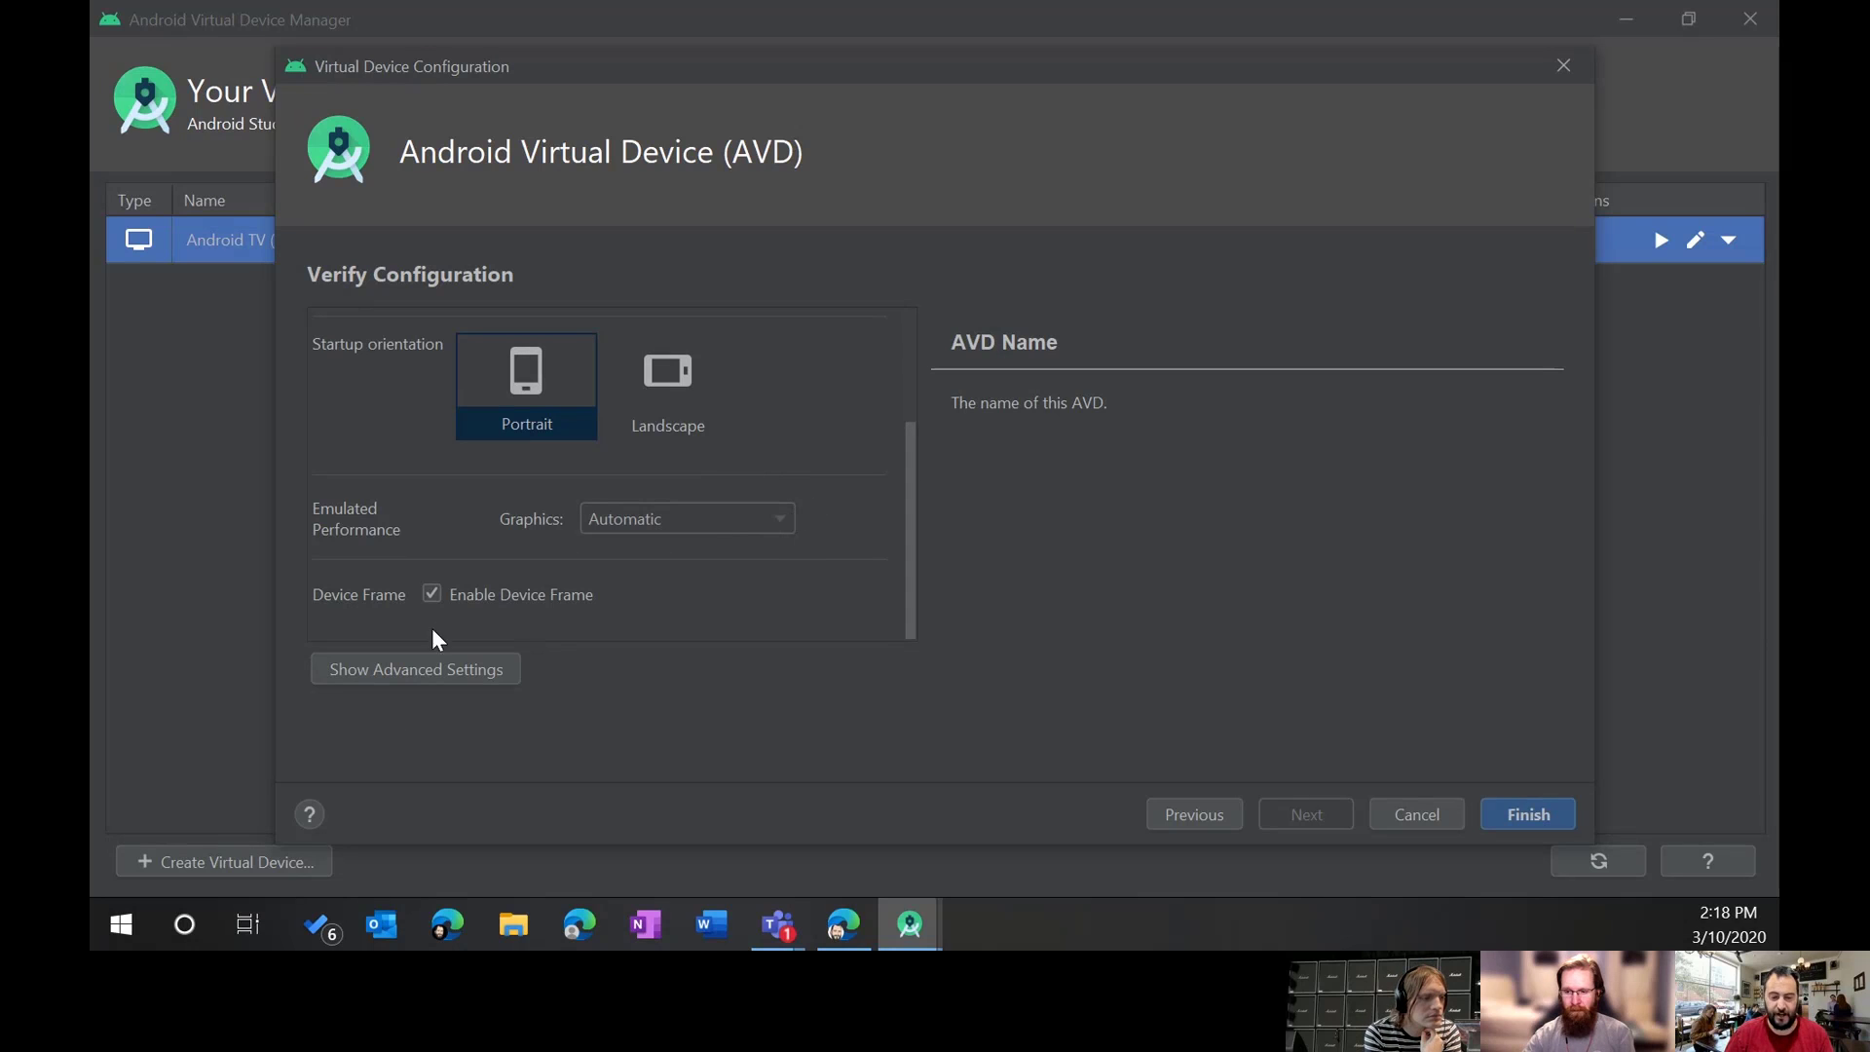
mouse_move(459, 593)
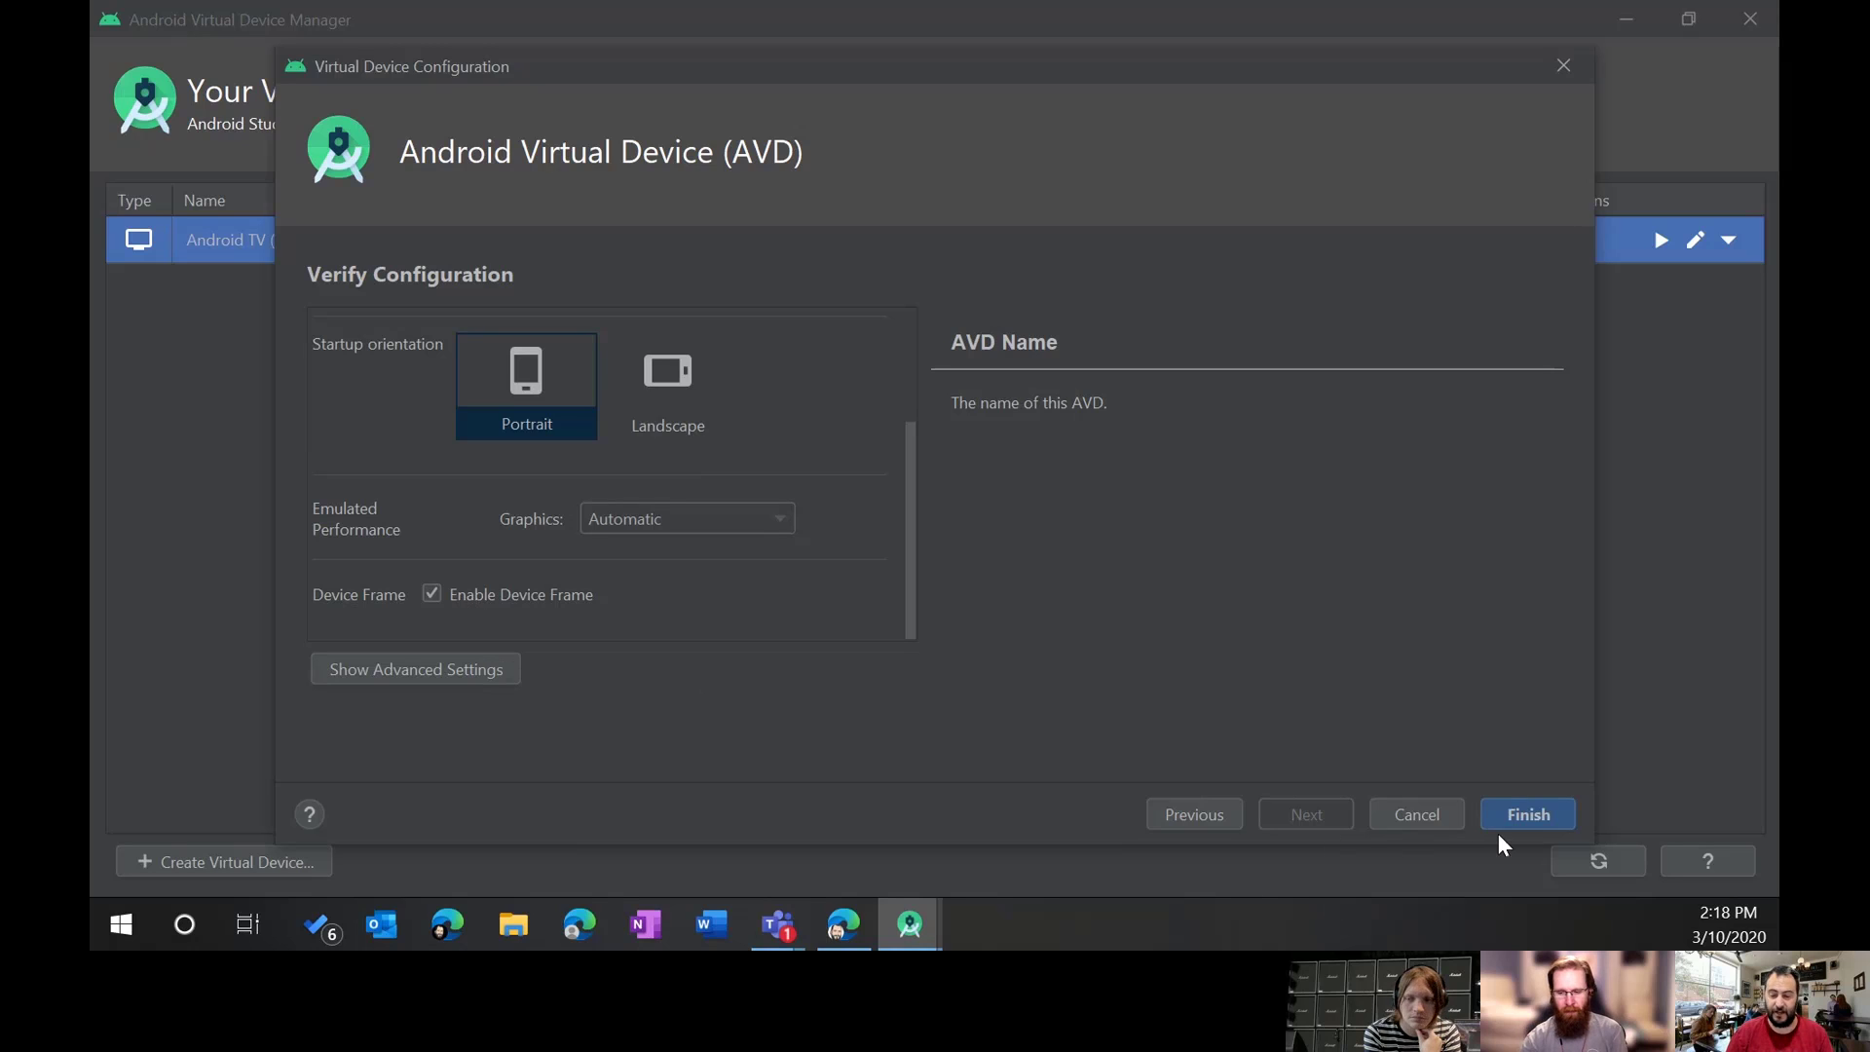
Step: Finish the Intune Training Pixel 3 device, launch it, and centre the emulator window while booting
click(1552, 813)
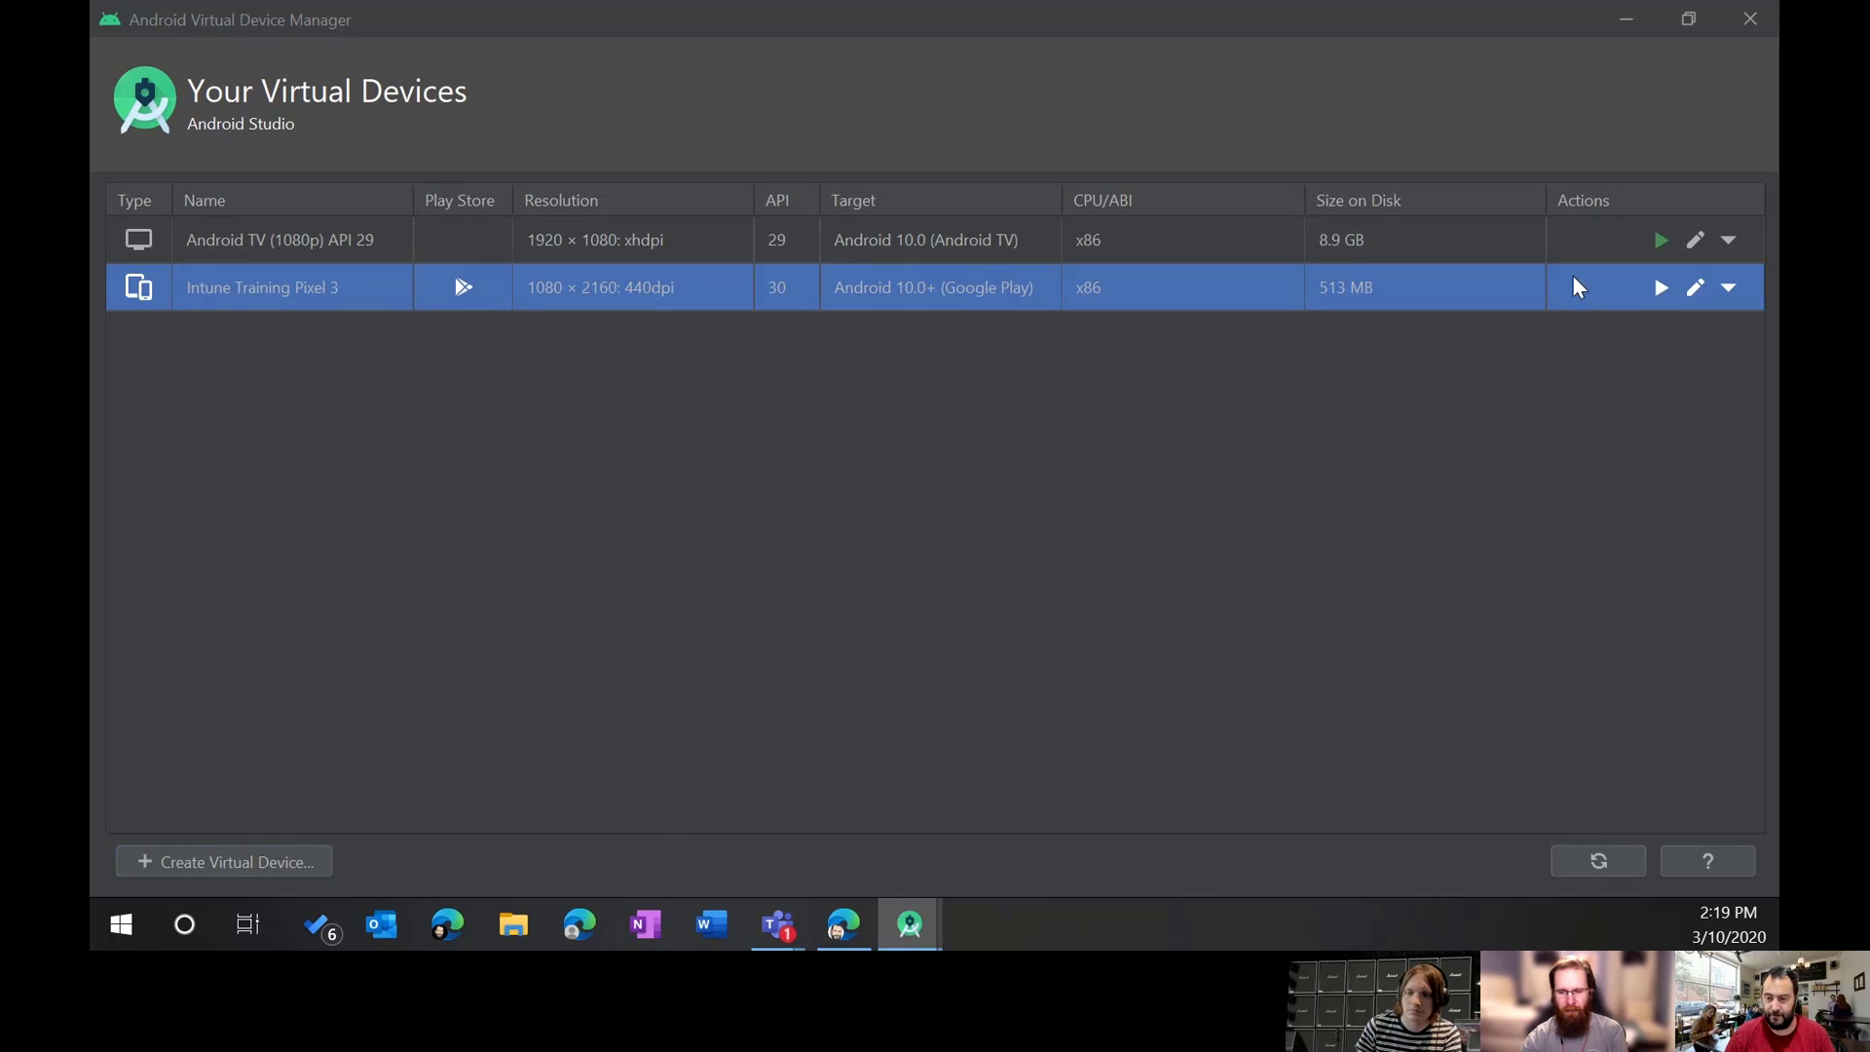
click(1662, 288)
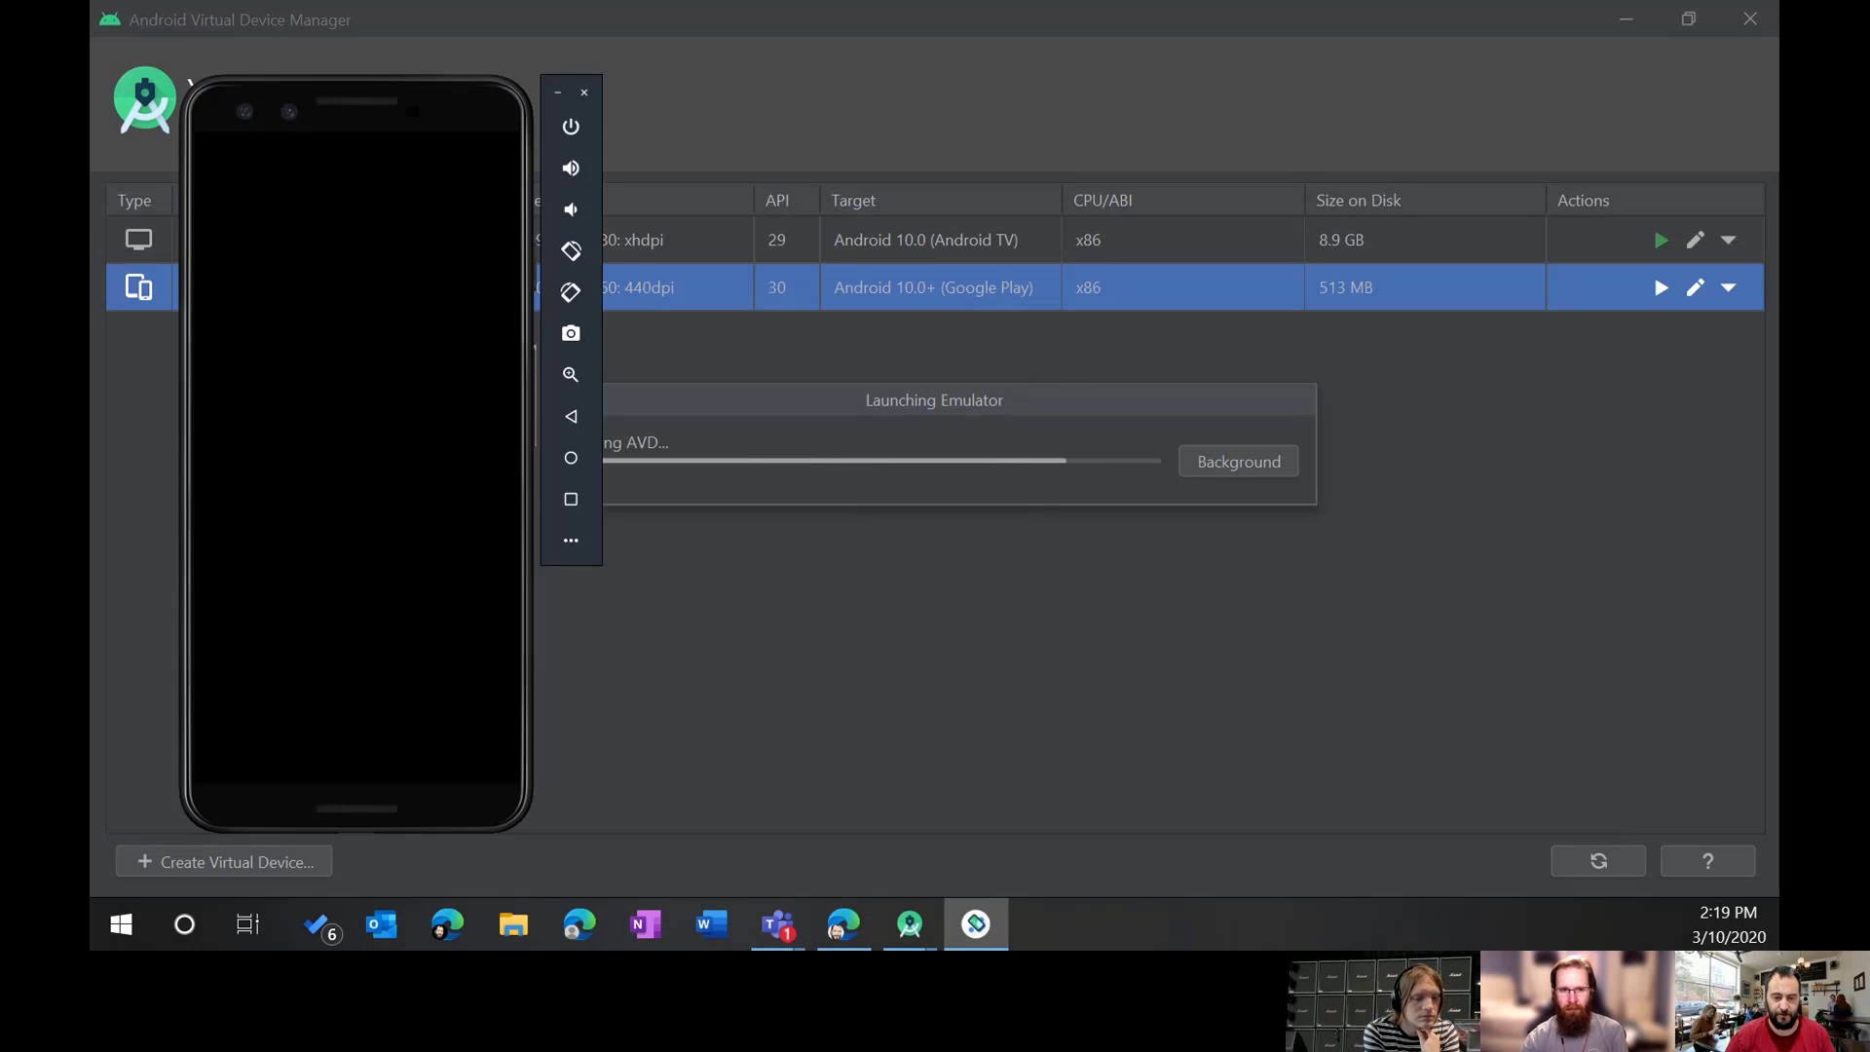
drag(411, 109, 1060, 126)
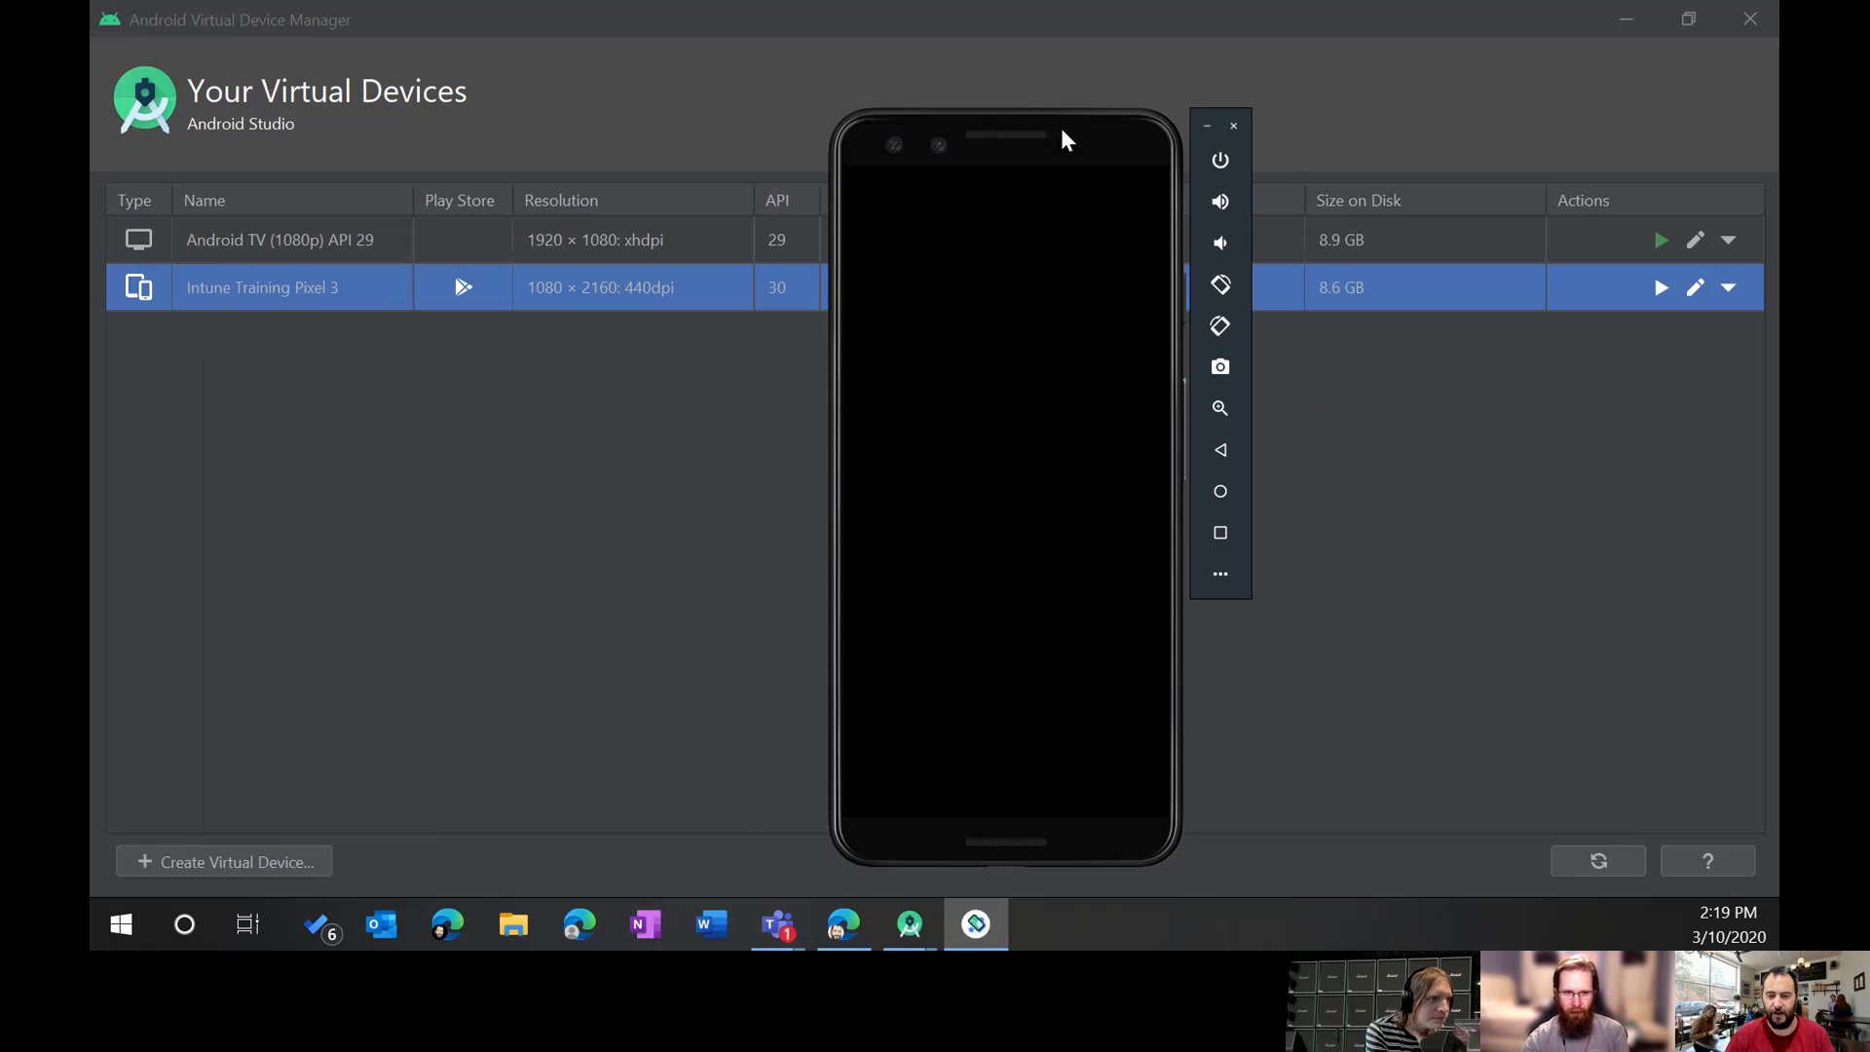
click(1223, 164)
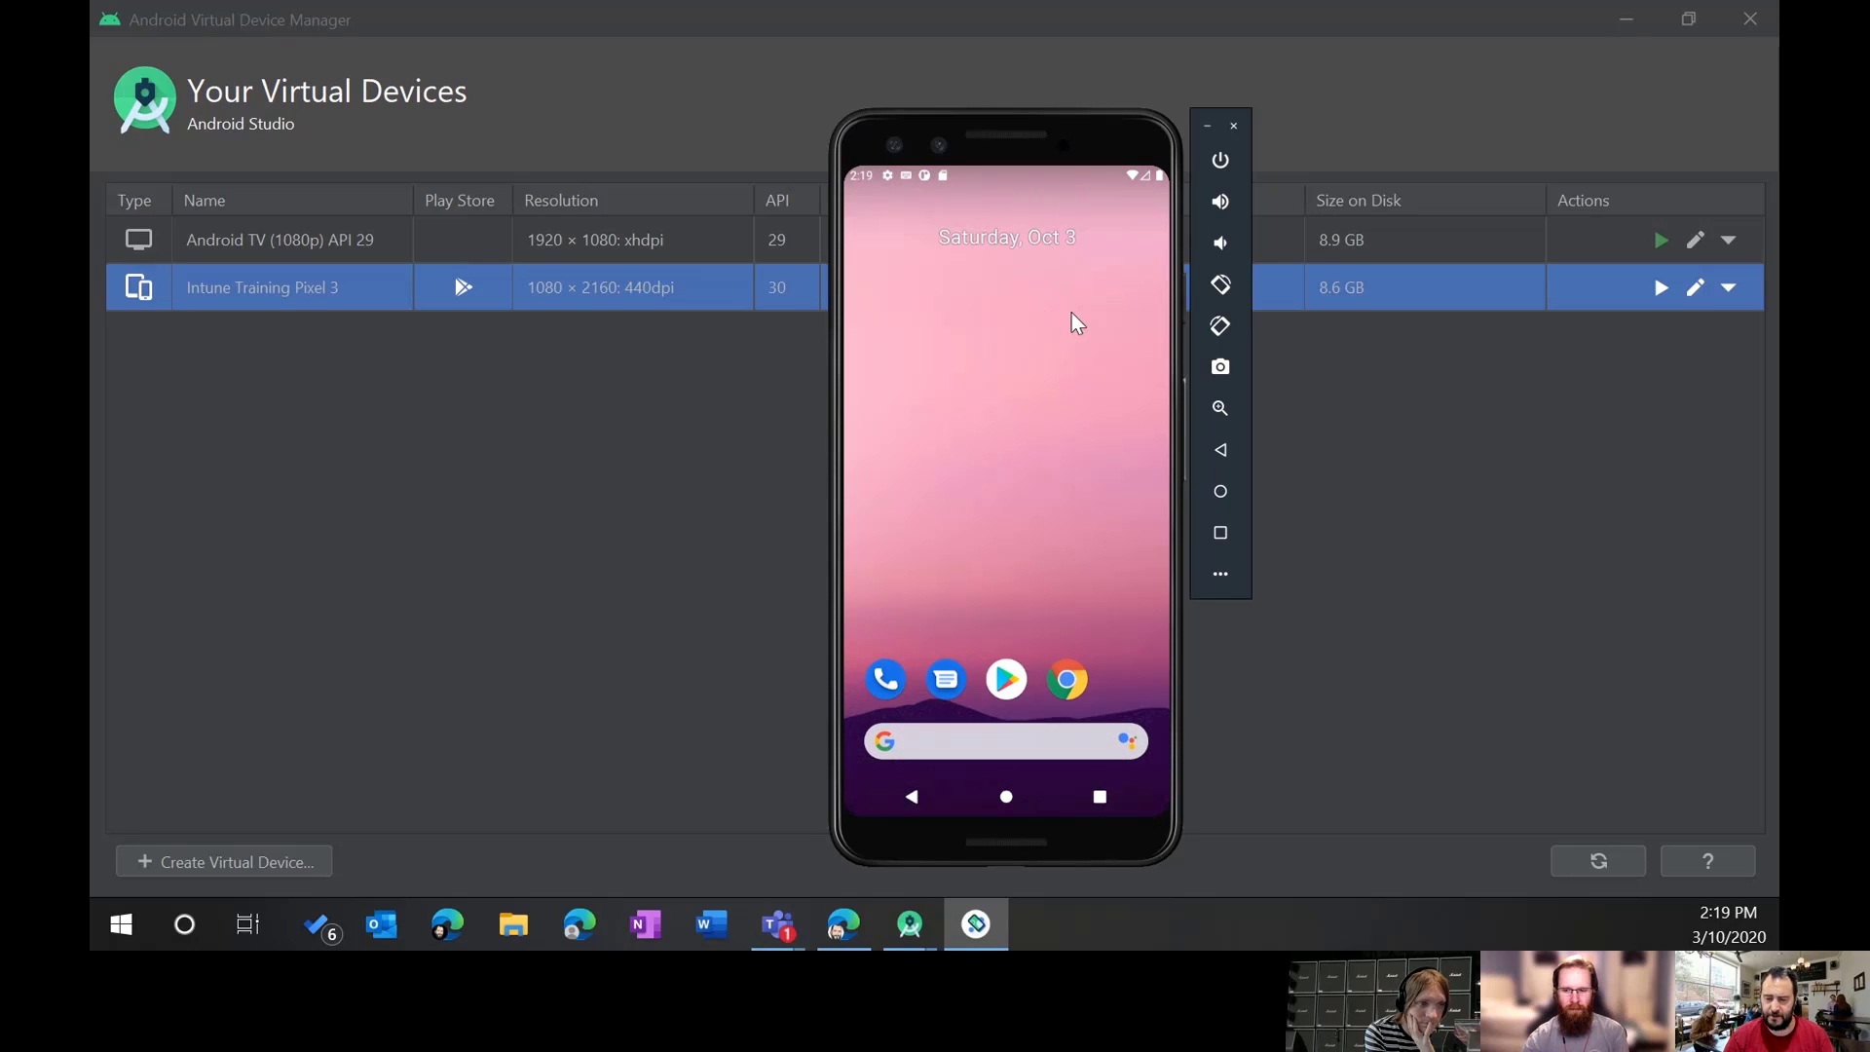
Step: Open the emulator's Extended controls window and move it to the top of the screen
click(1220, 575)
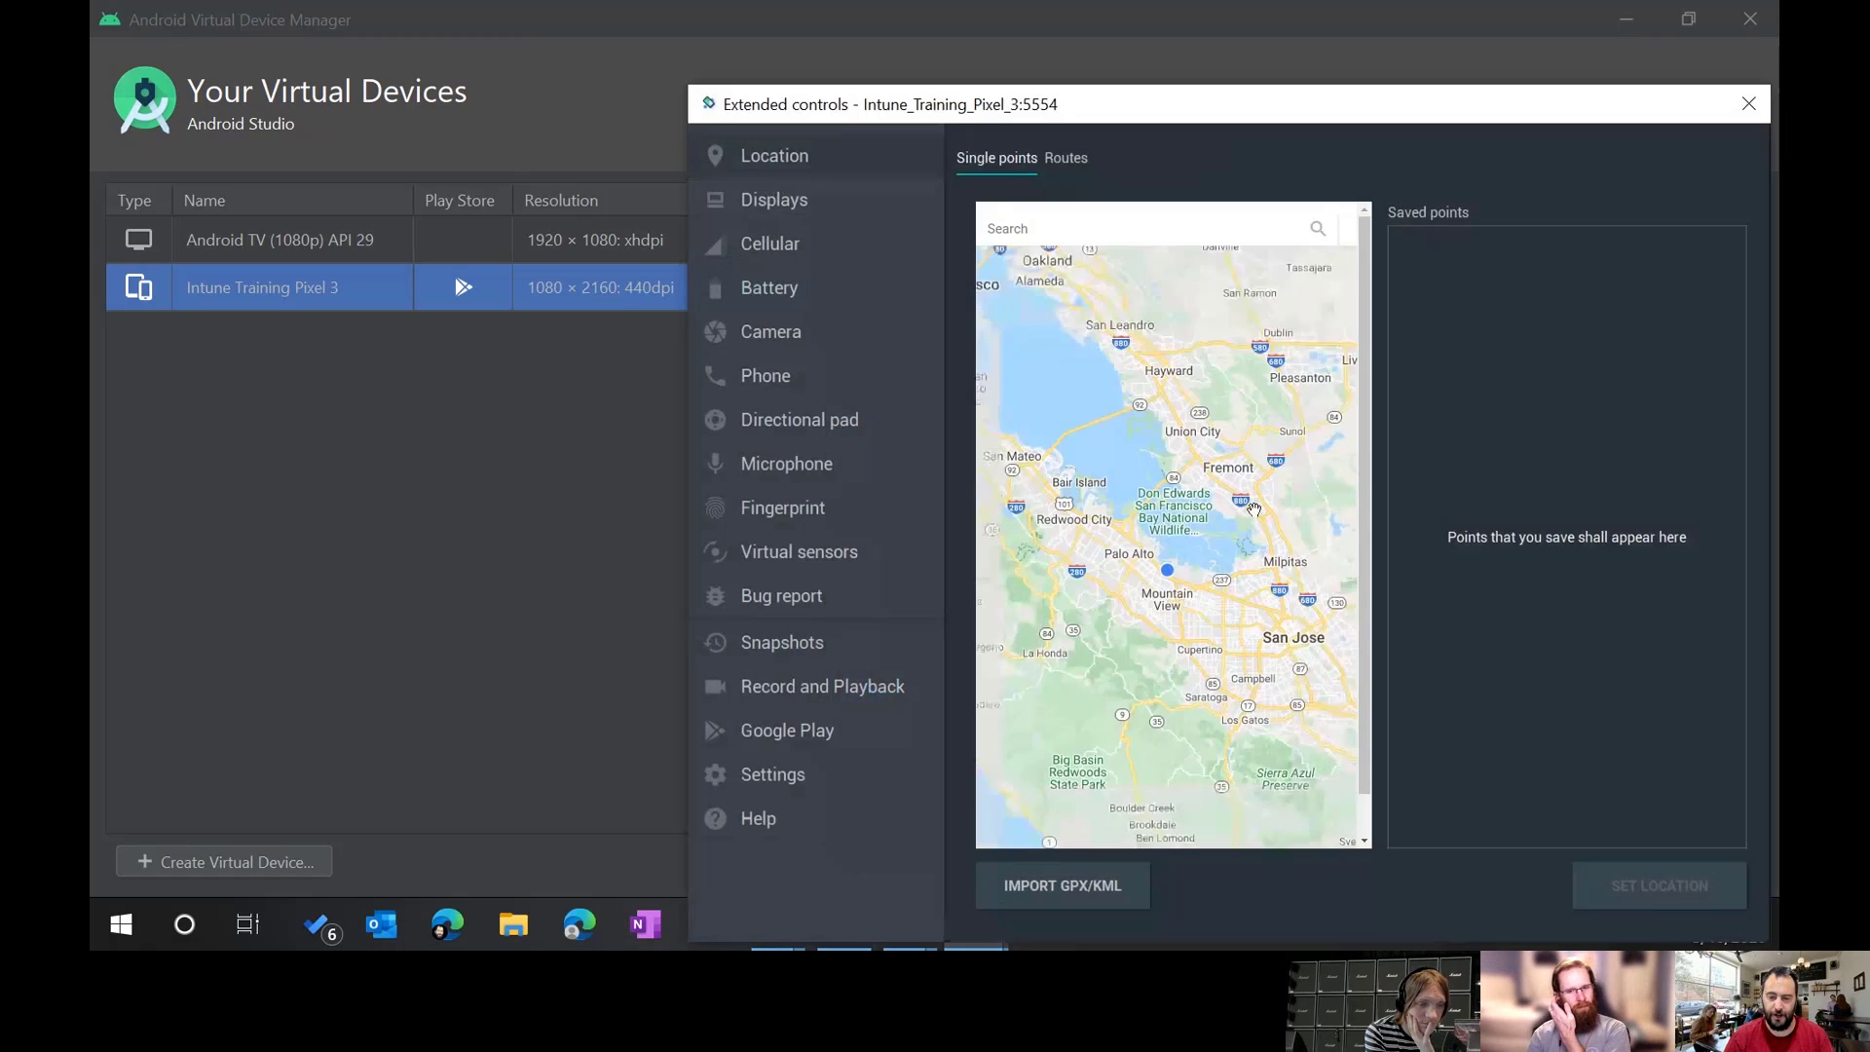
drag(1258, 115, 967, 66)
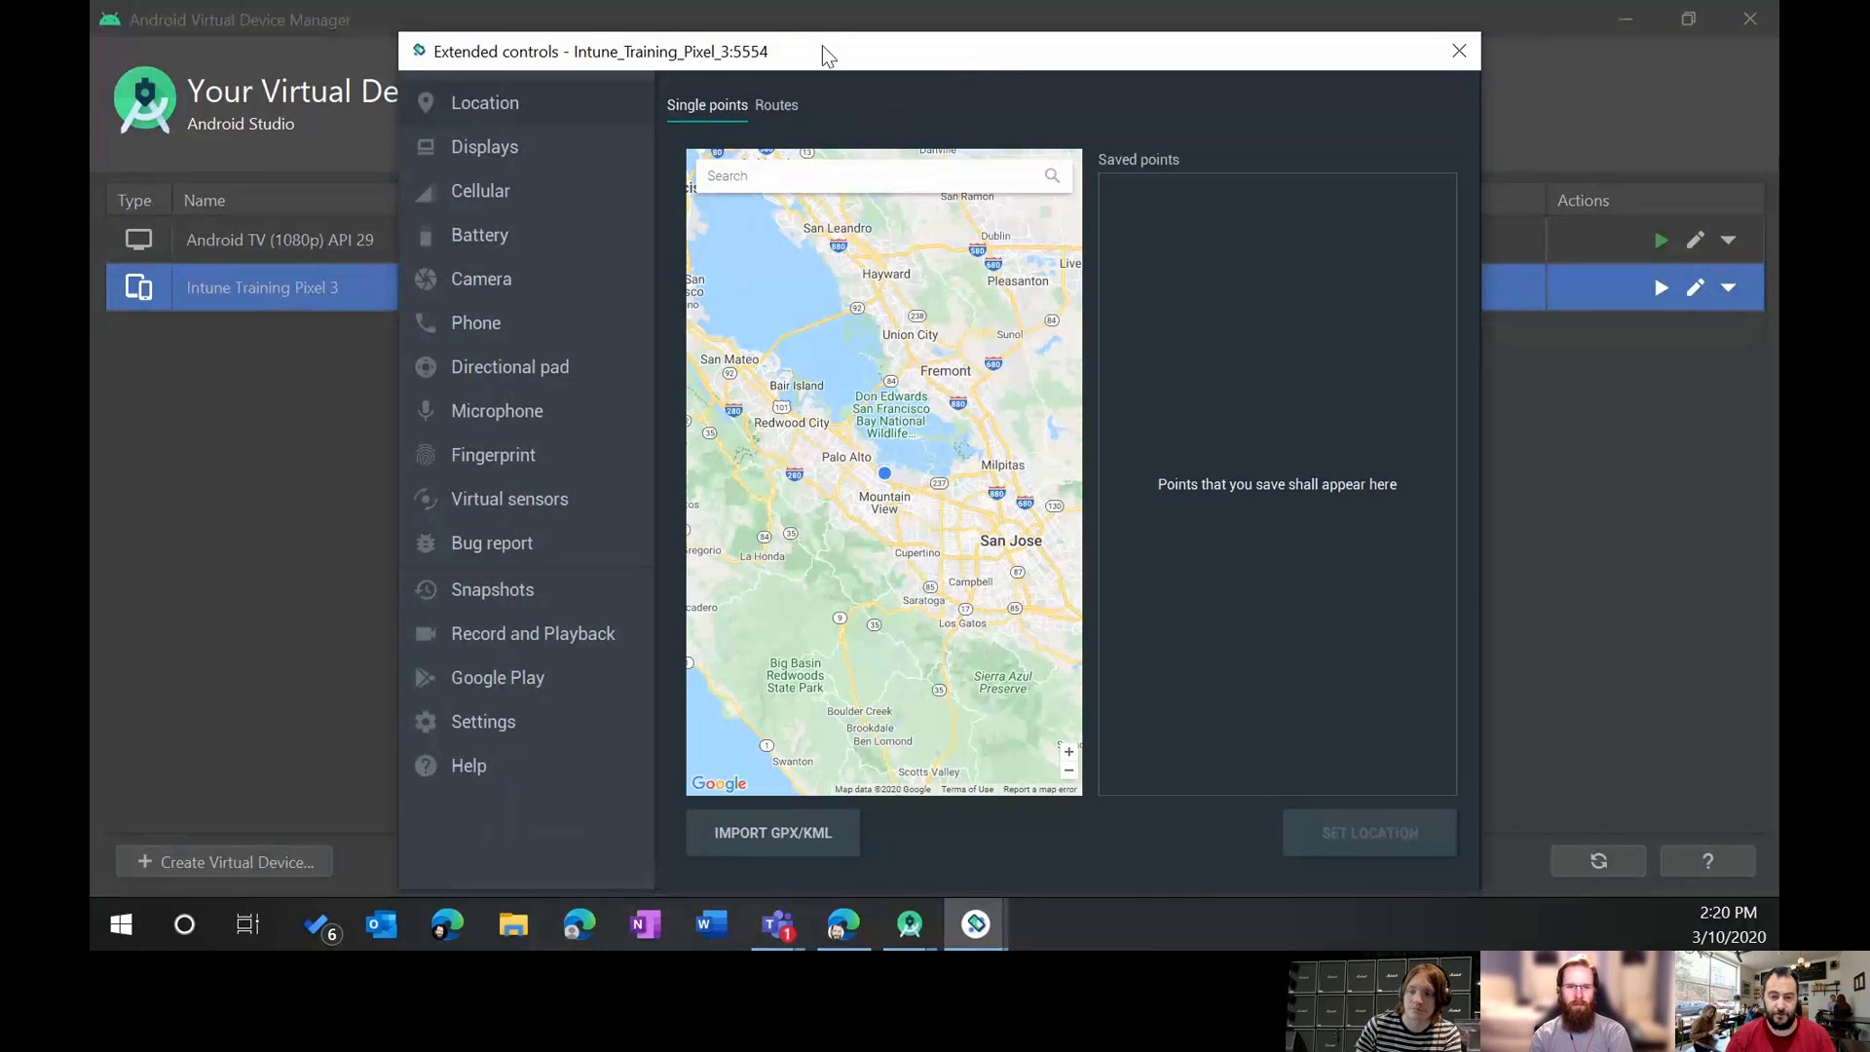
mouse_move(822, 49)
mouse_down()
mouse_move(797, 2)
mouse_move(794, 40)
mouse_up()
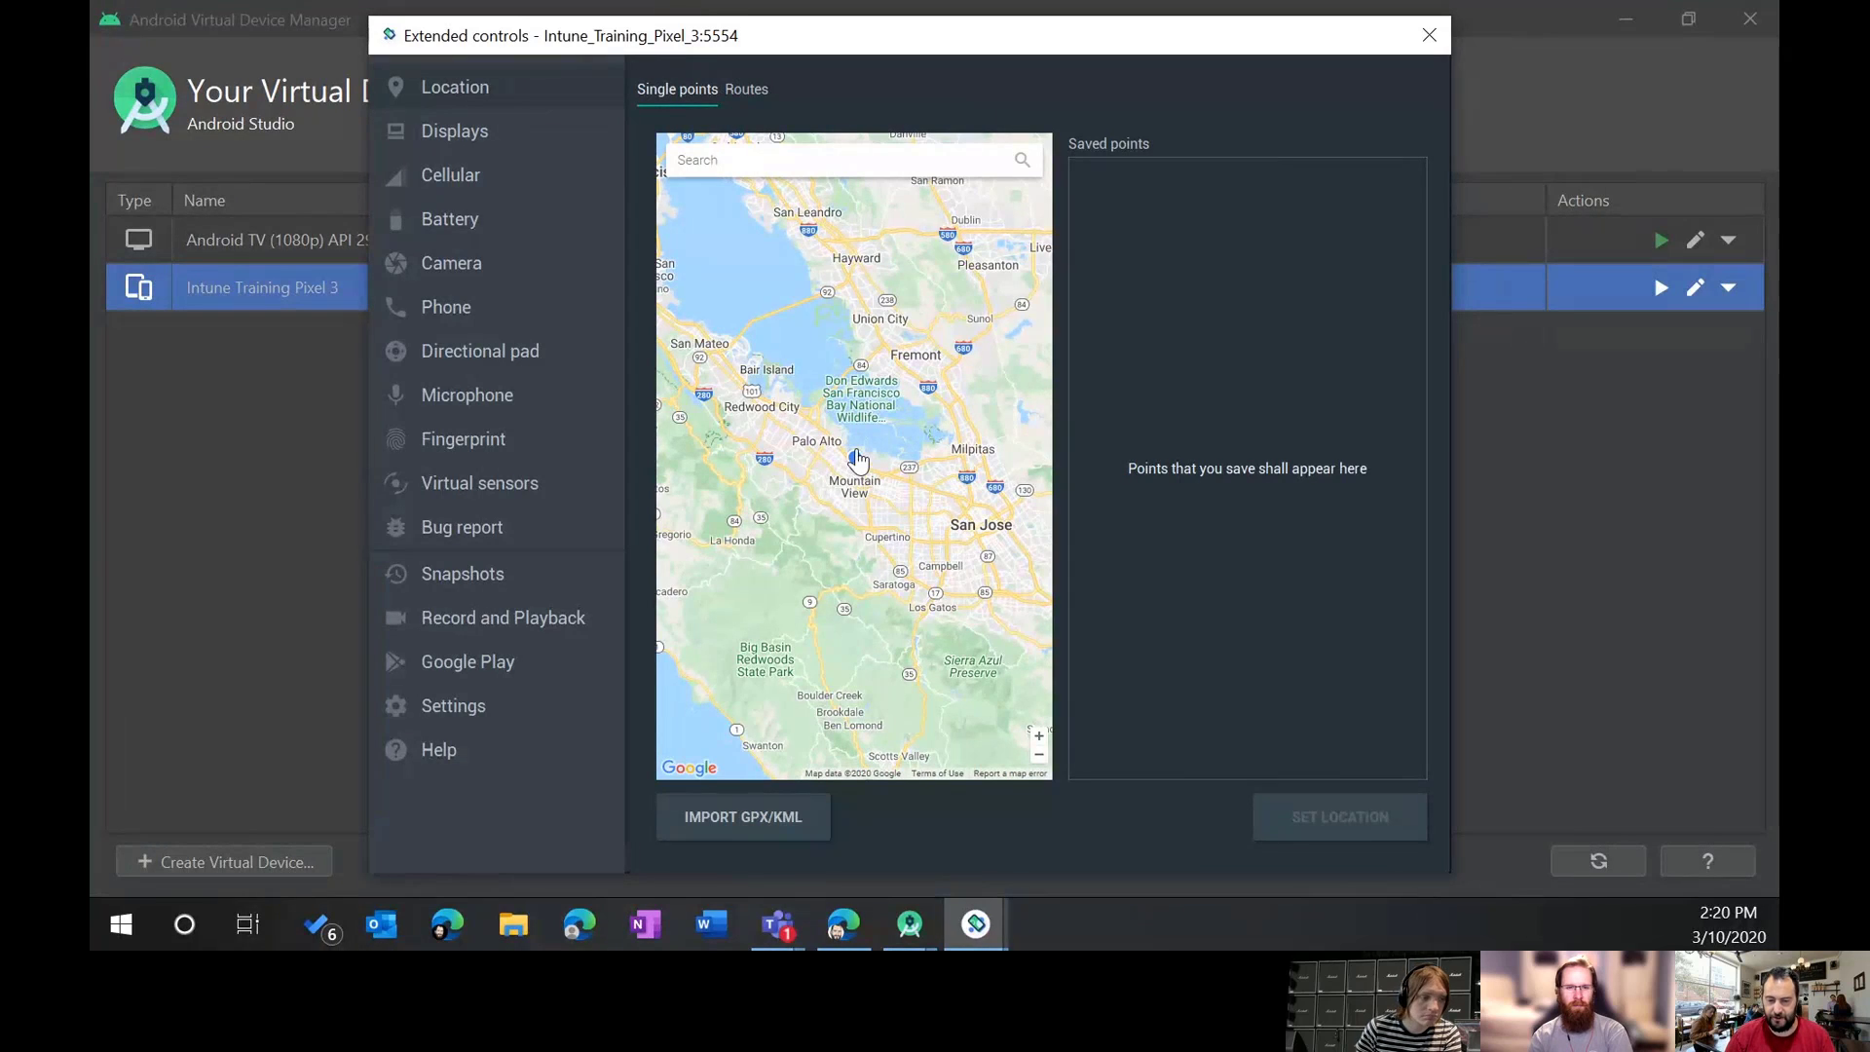
Step: Zoom the Location map, view Routes, then show Displays (pixel_3, 1080x2160)
scroll(857, 460, up, 3)
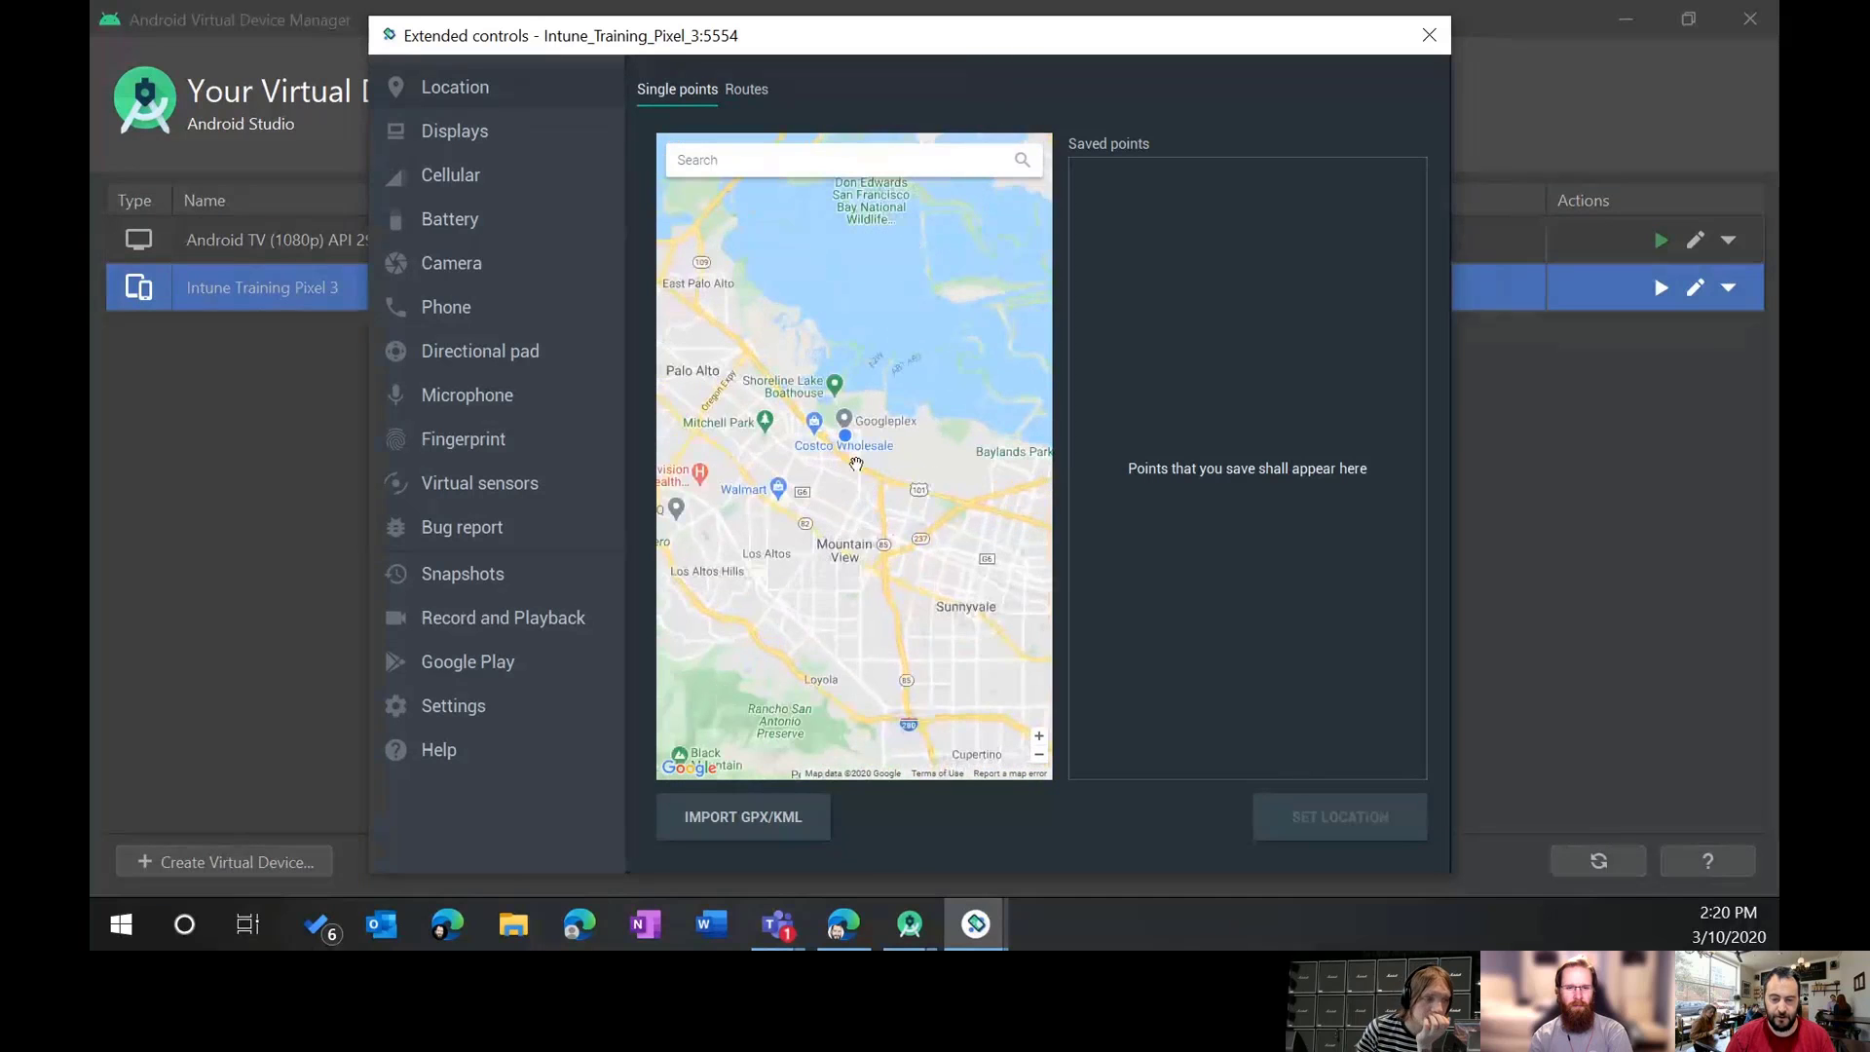
scroll(872, 472, down, 3)
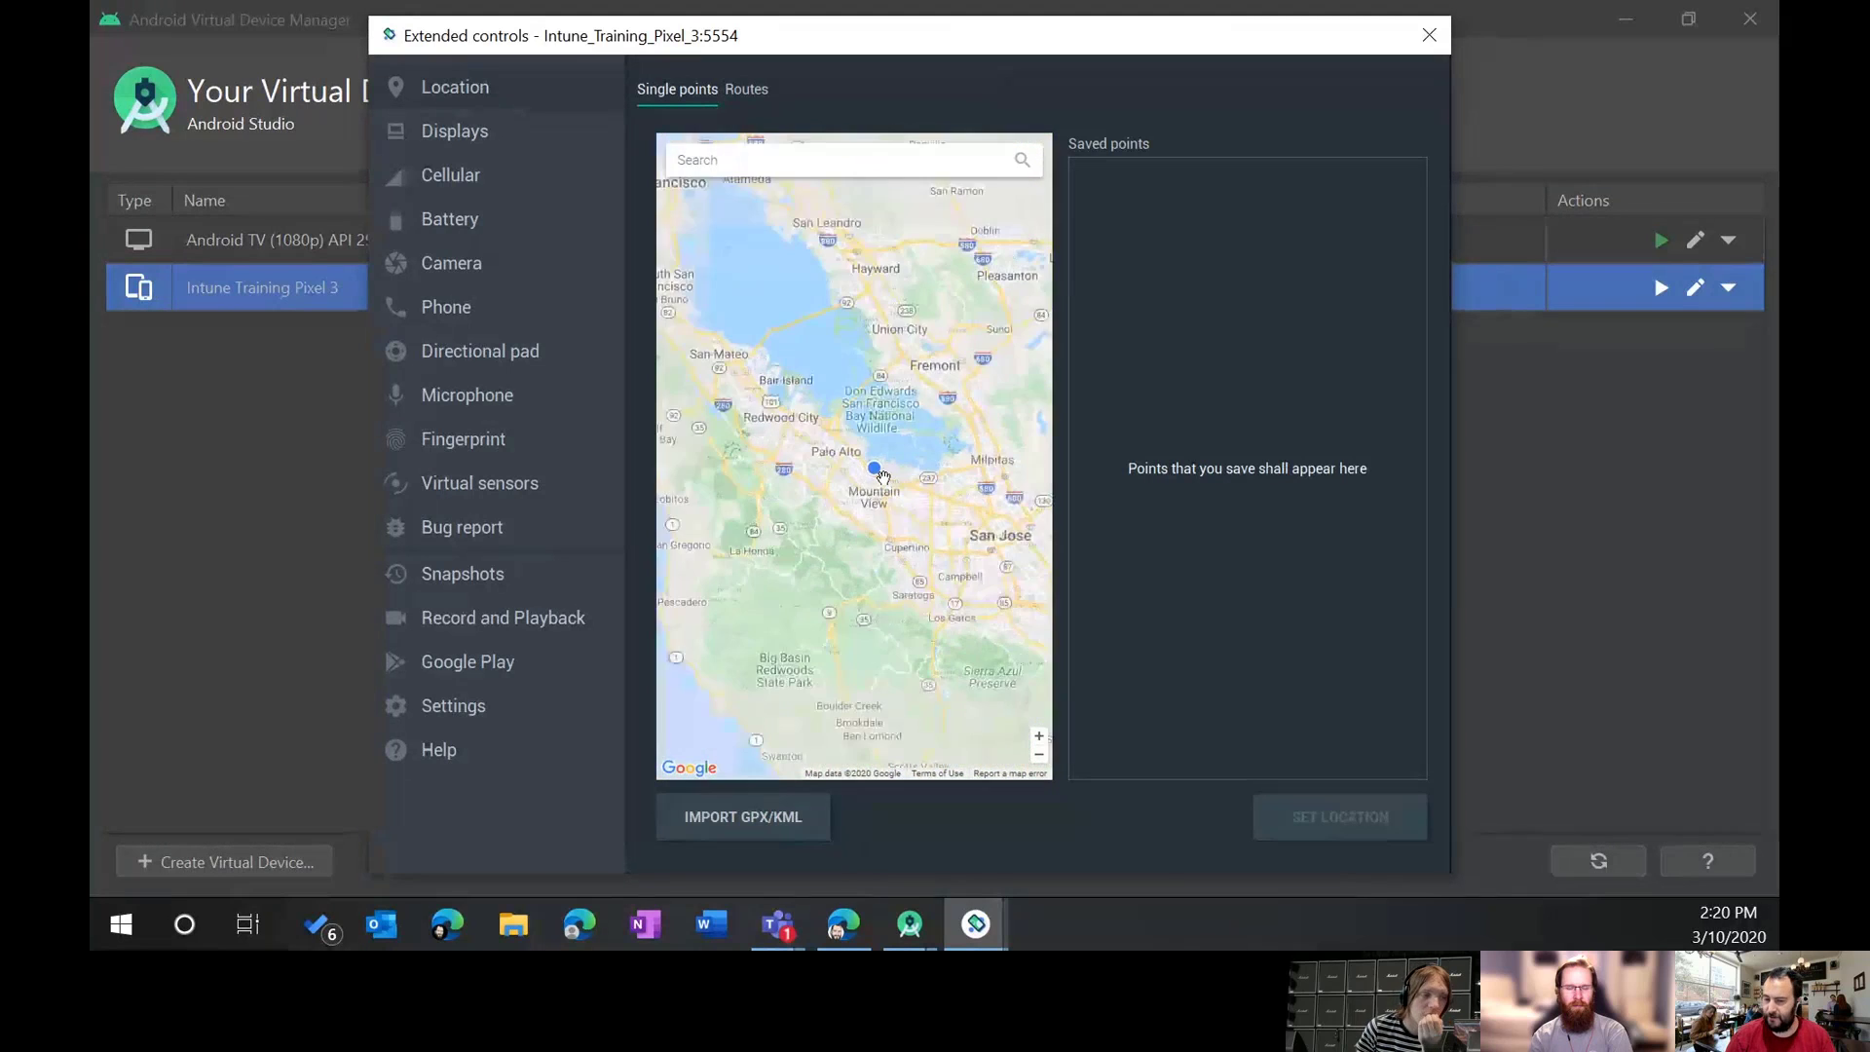
scroll(882, 475, down, 1)
scroll(905, 479, up, 2)
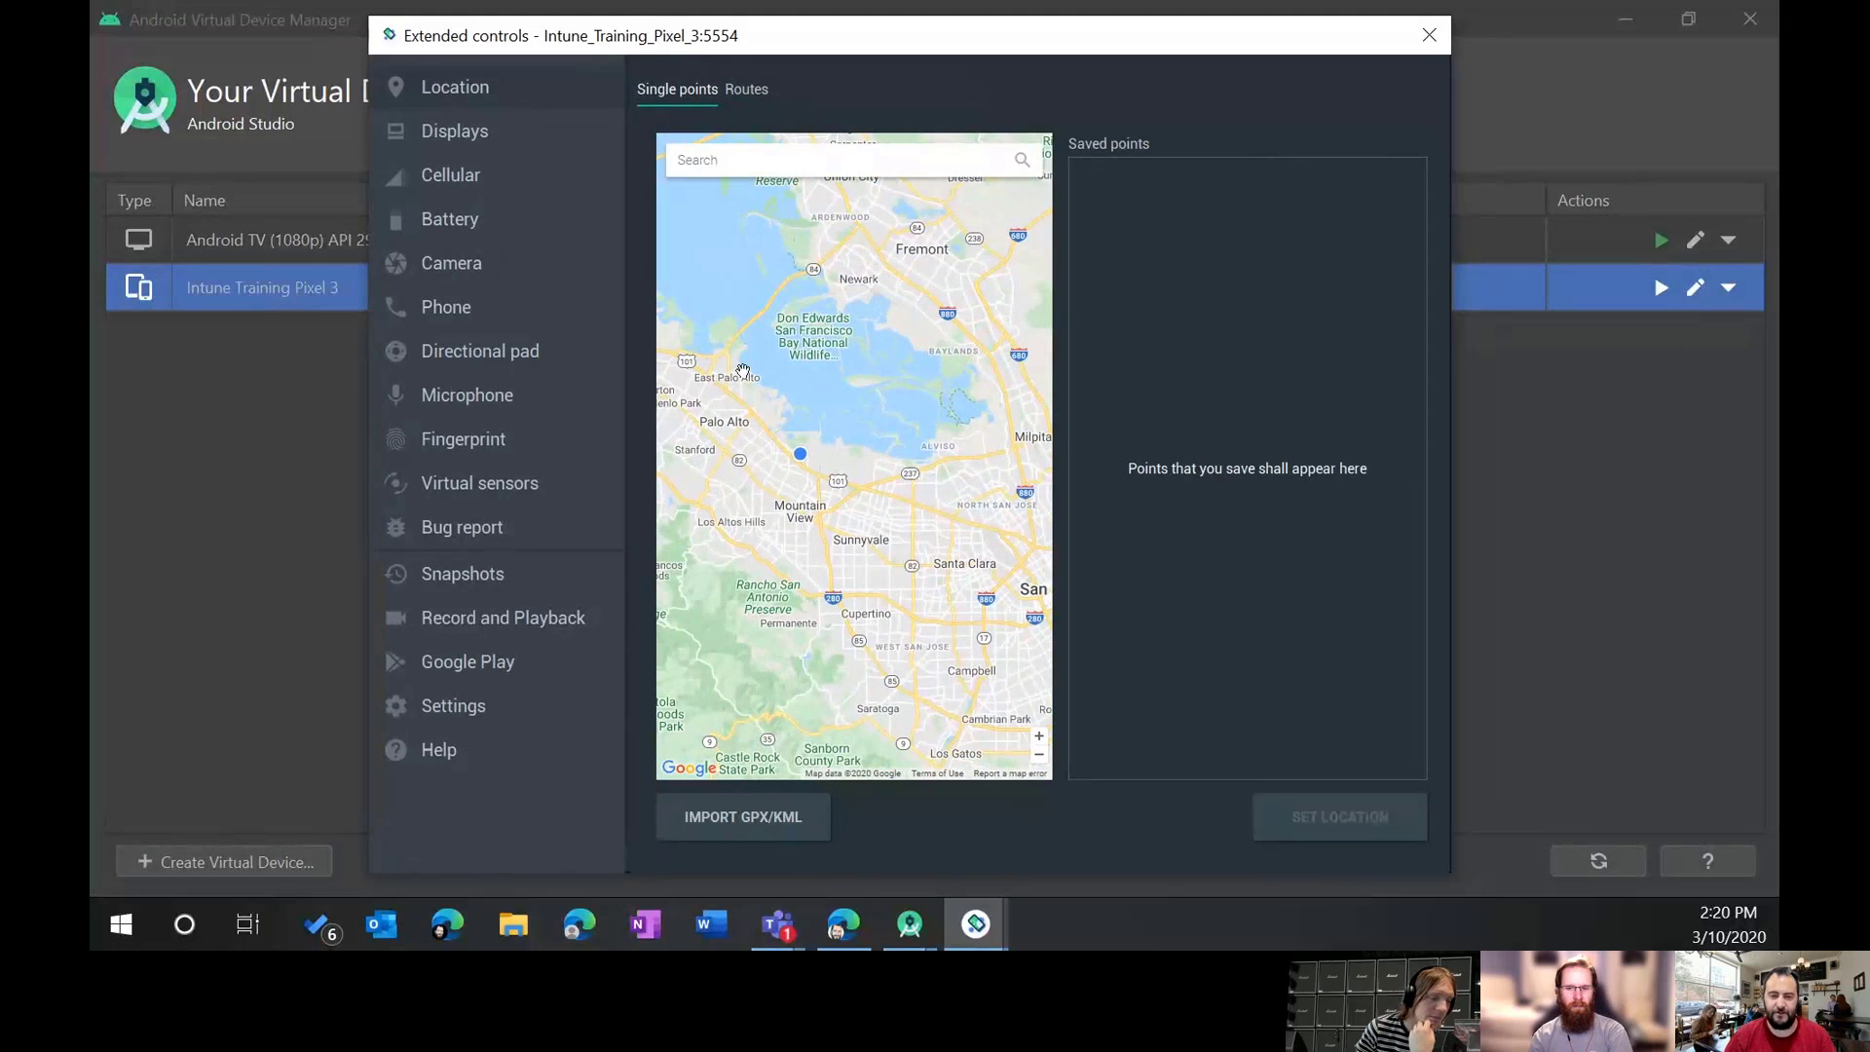
click(750, 85)
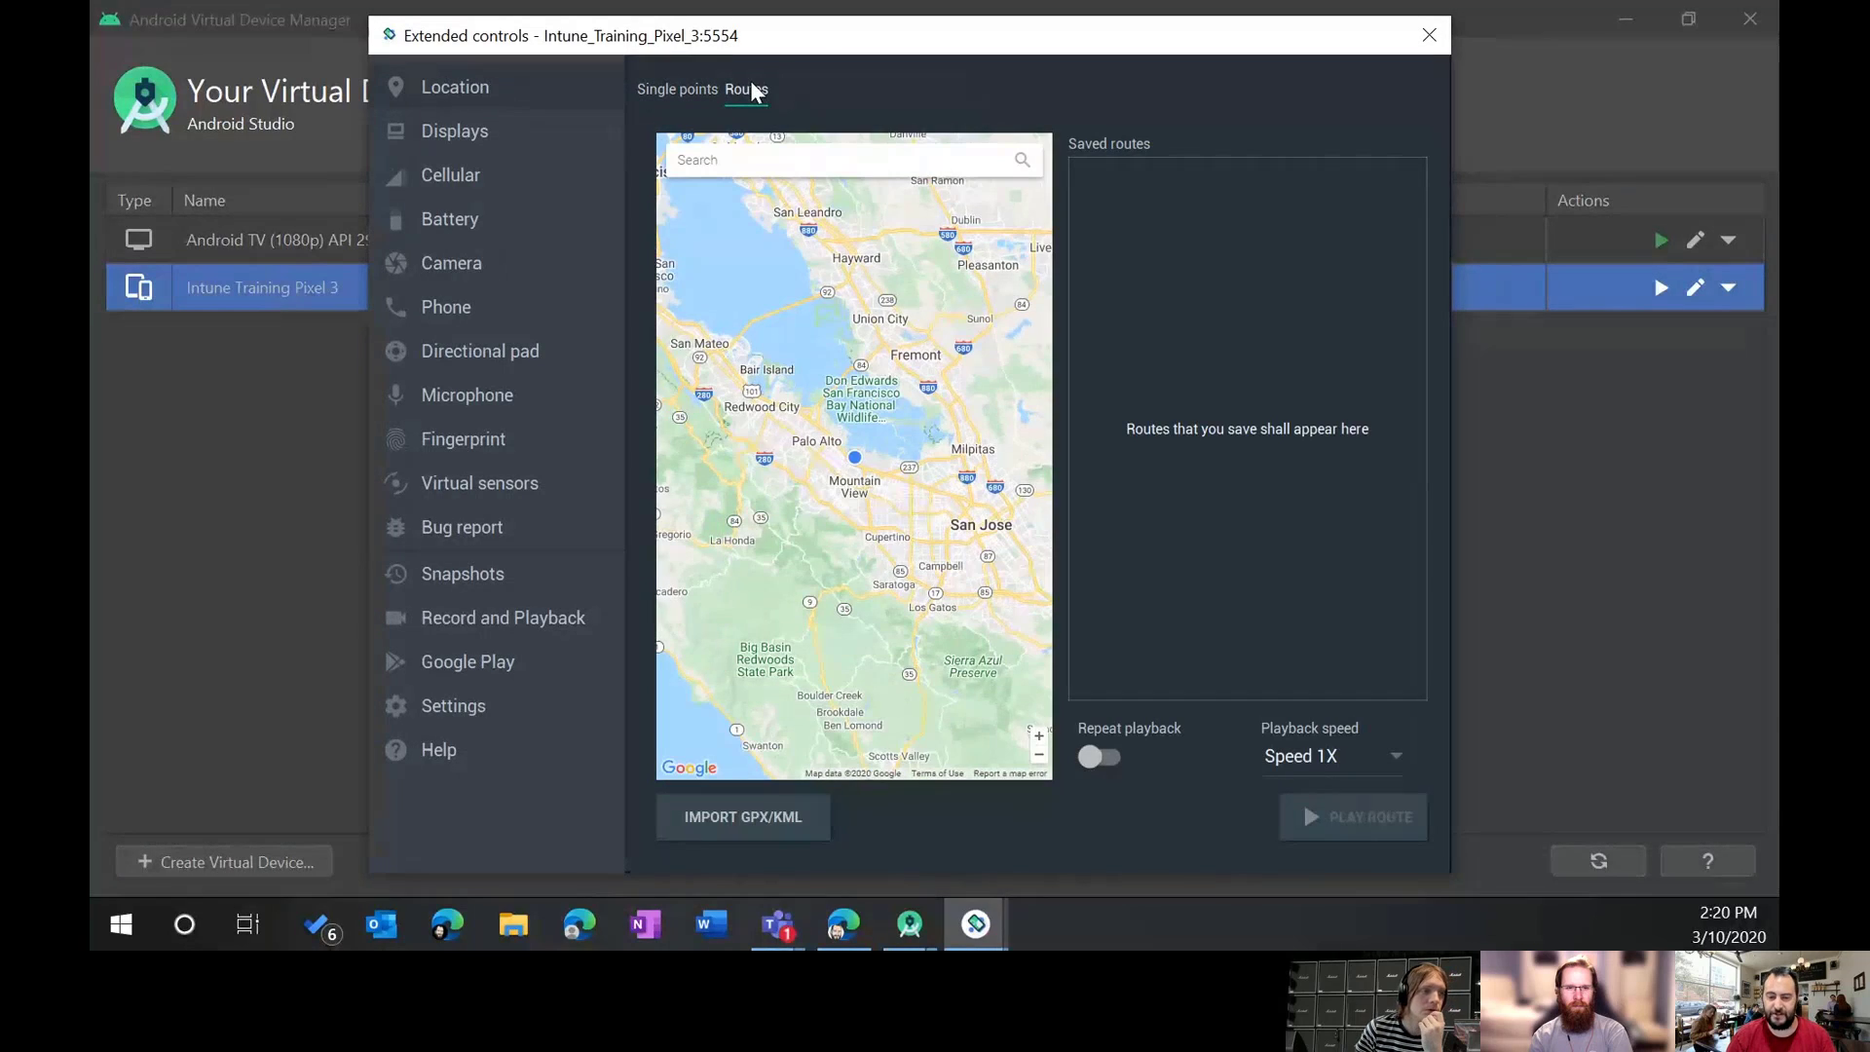
click(473, 132)
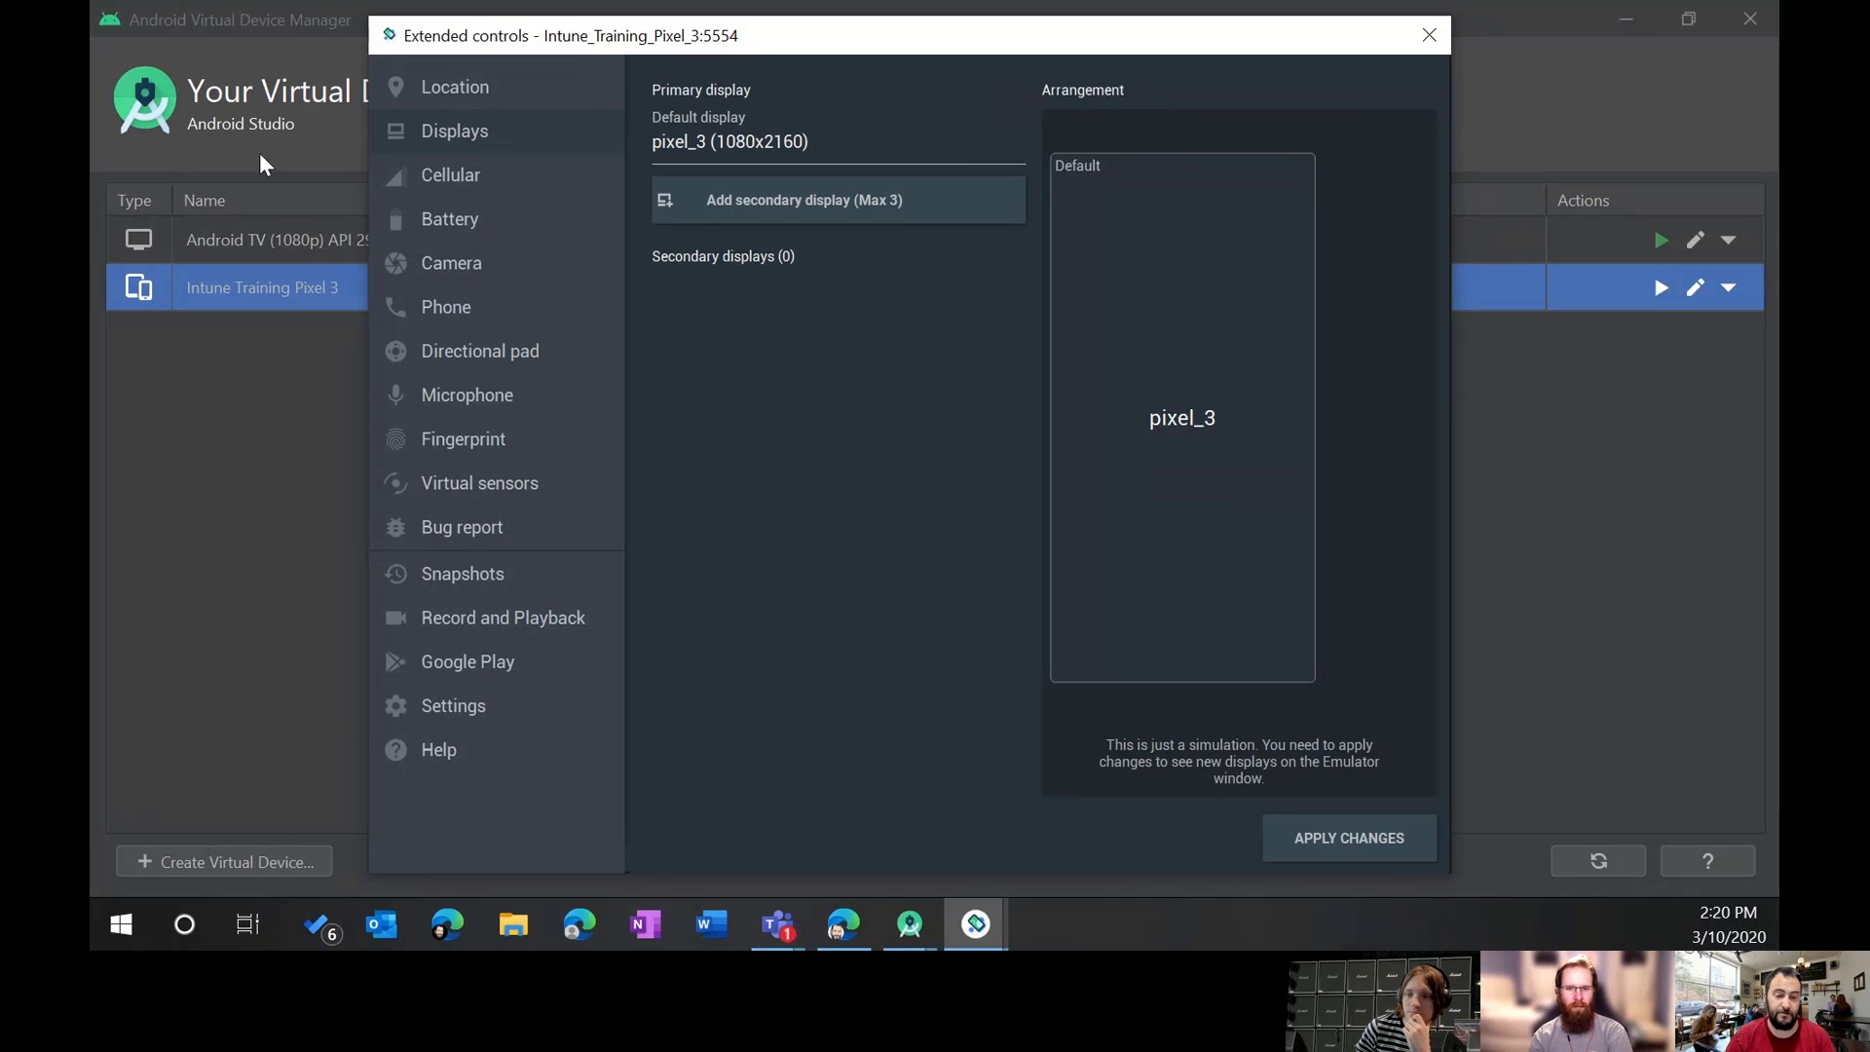
Step: Show Cellular settings, checking Signal strength and Data status lists while keeping Moderate and Home
click(492, 180)
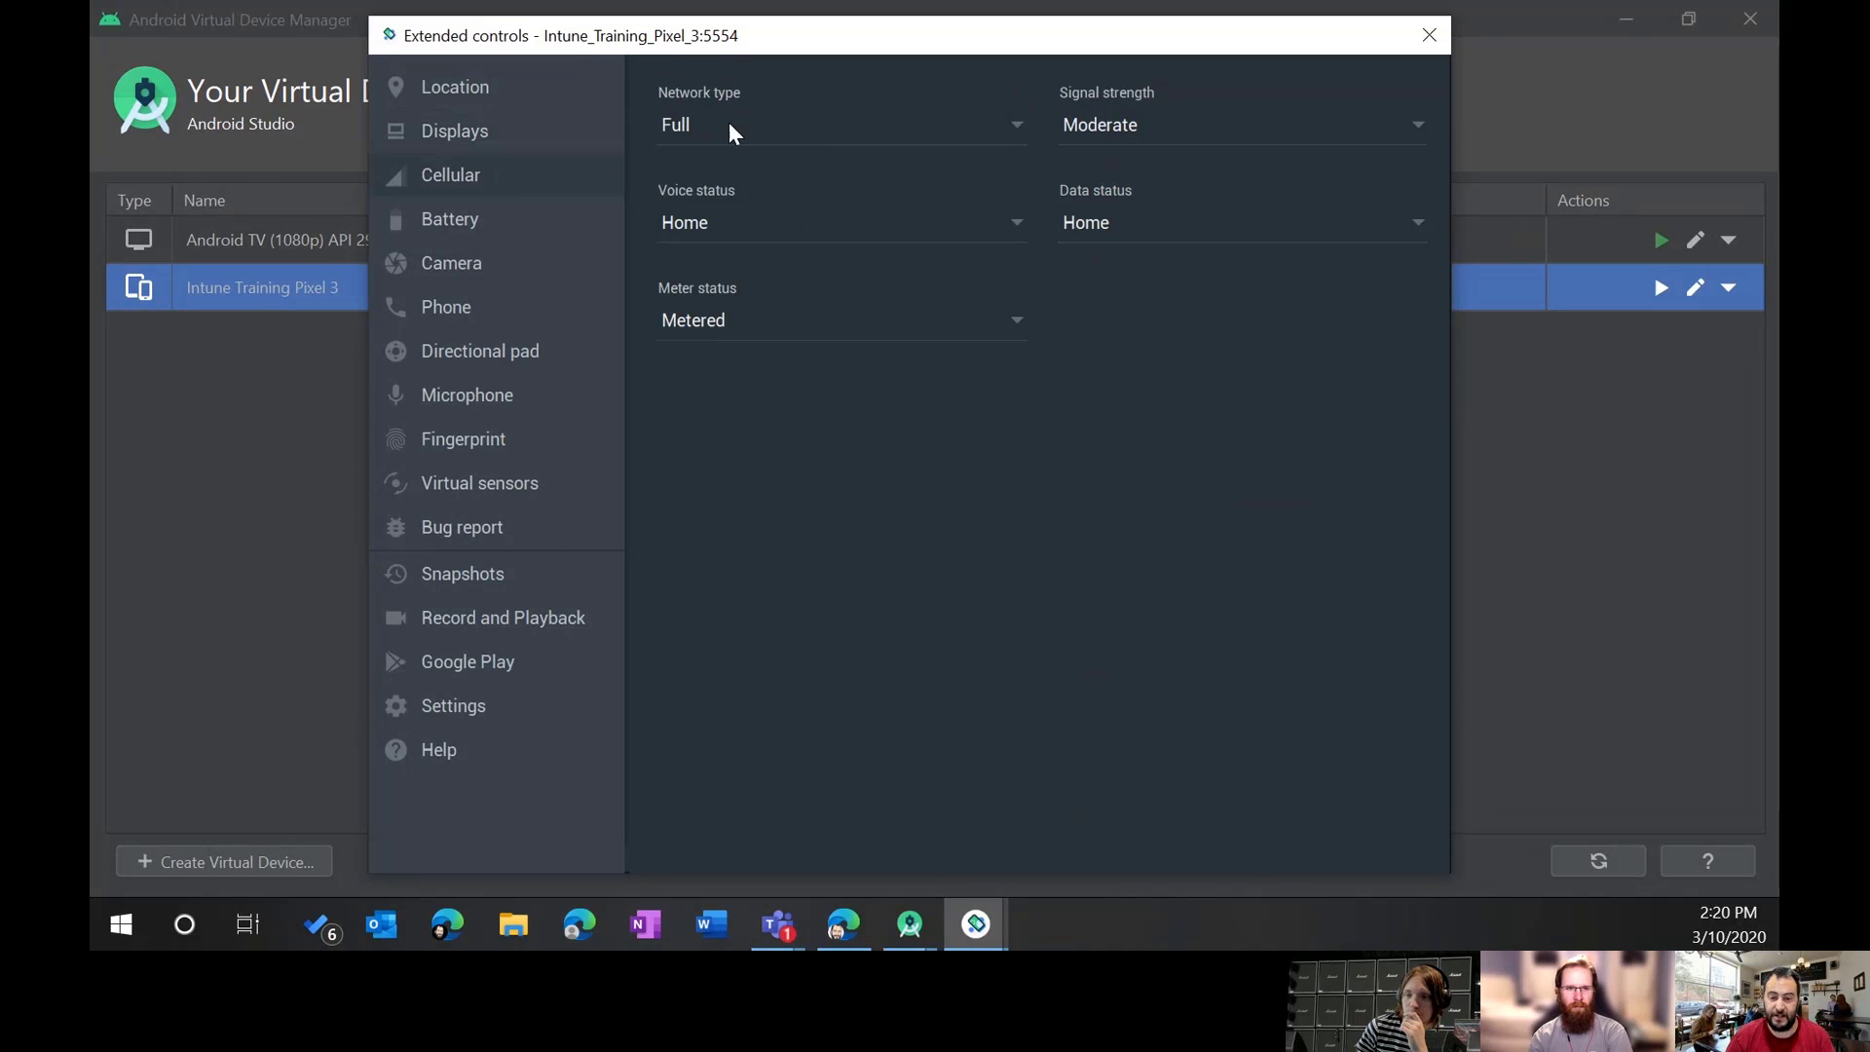
click(1227, 127)
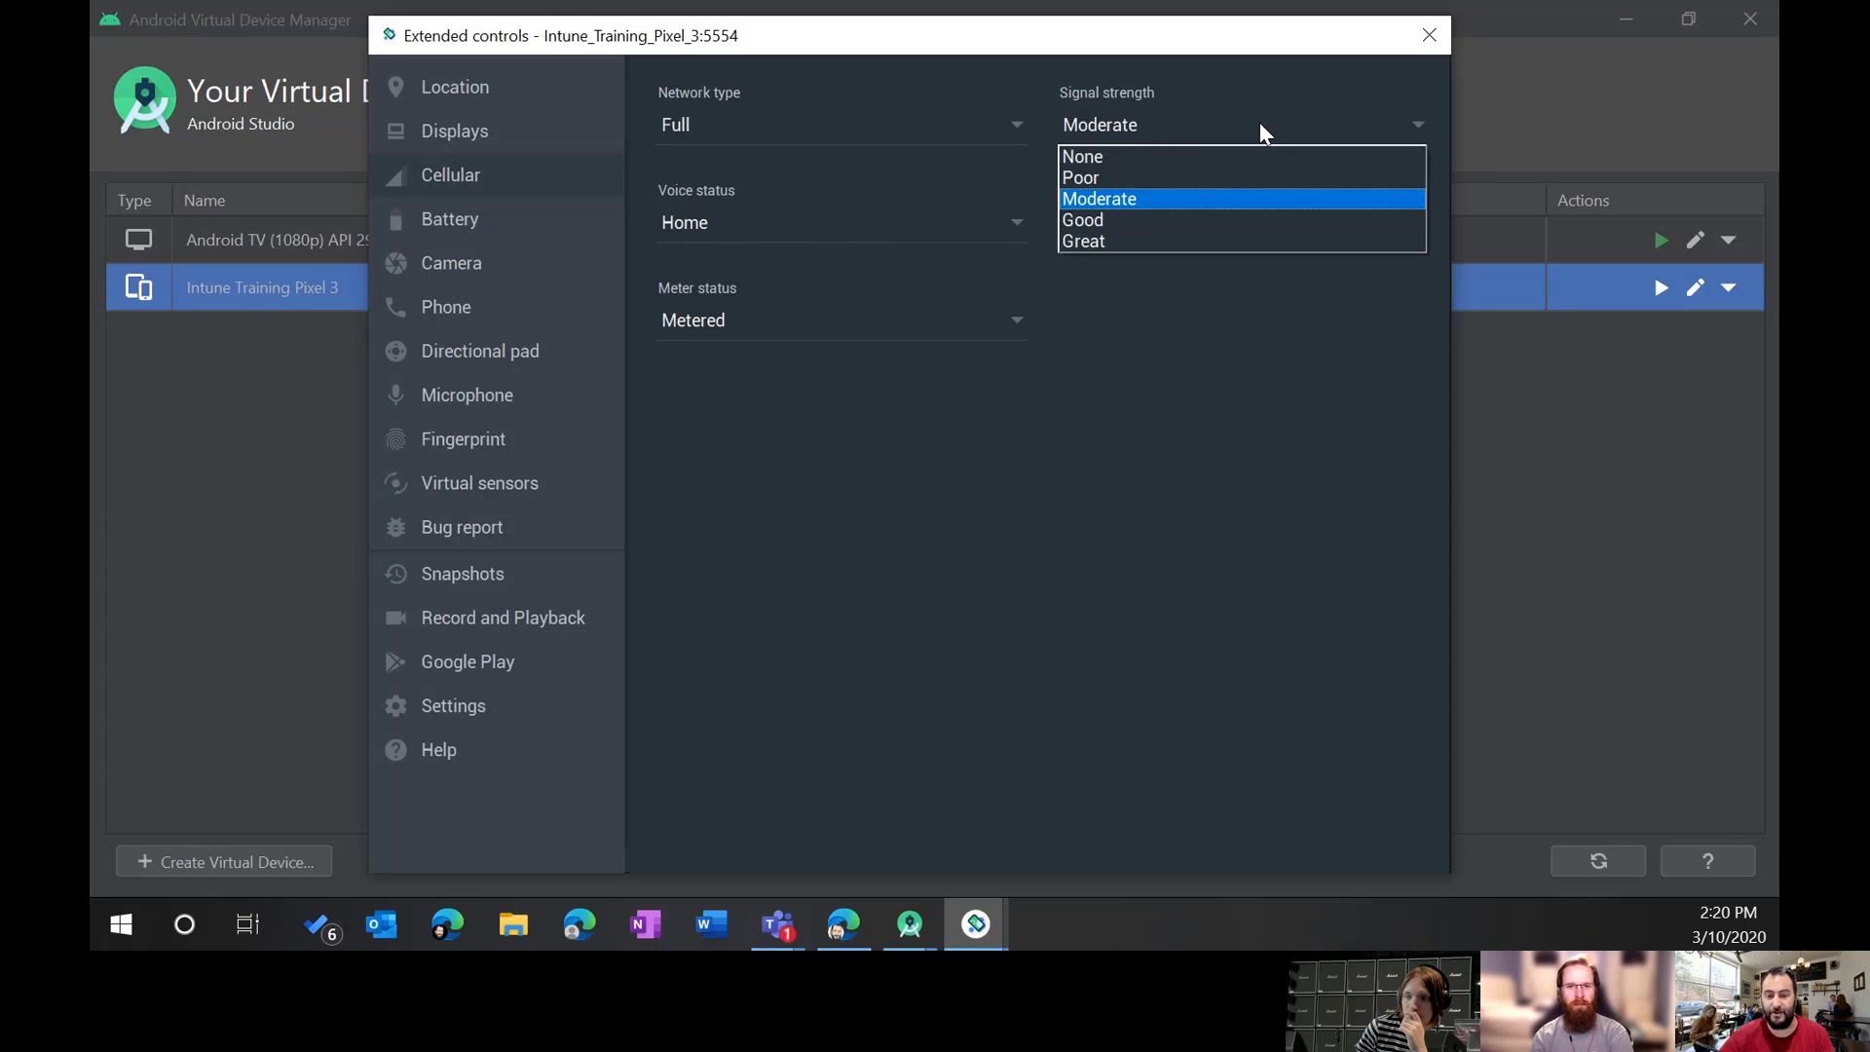
click(1259, 122)
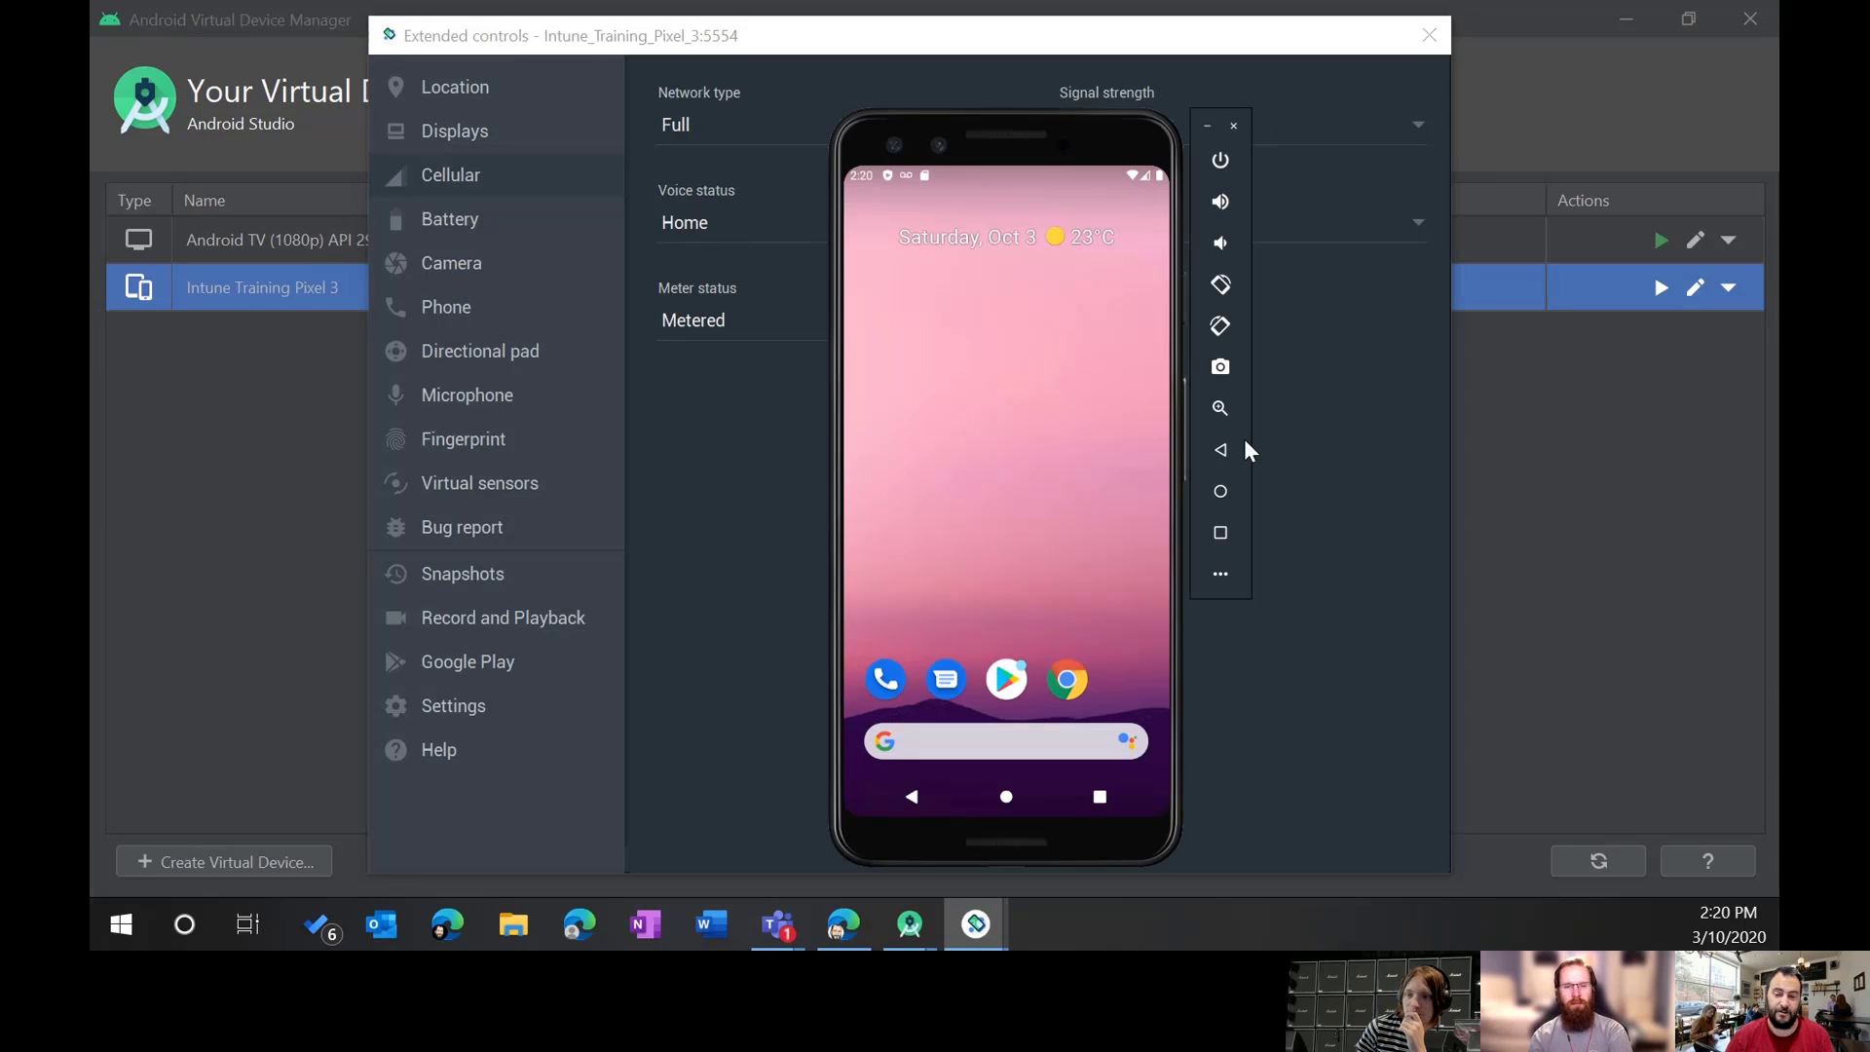
click(1402, 478)
click(1131, 224)
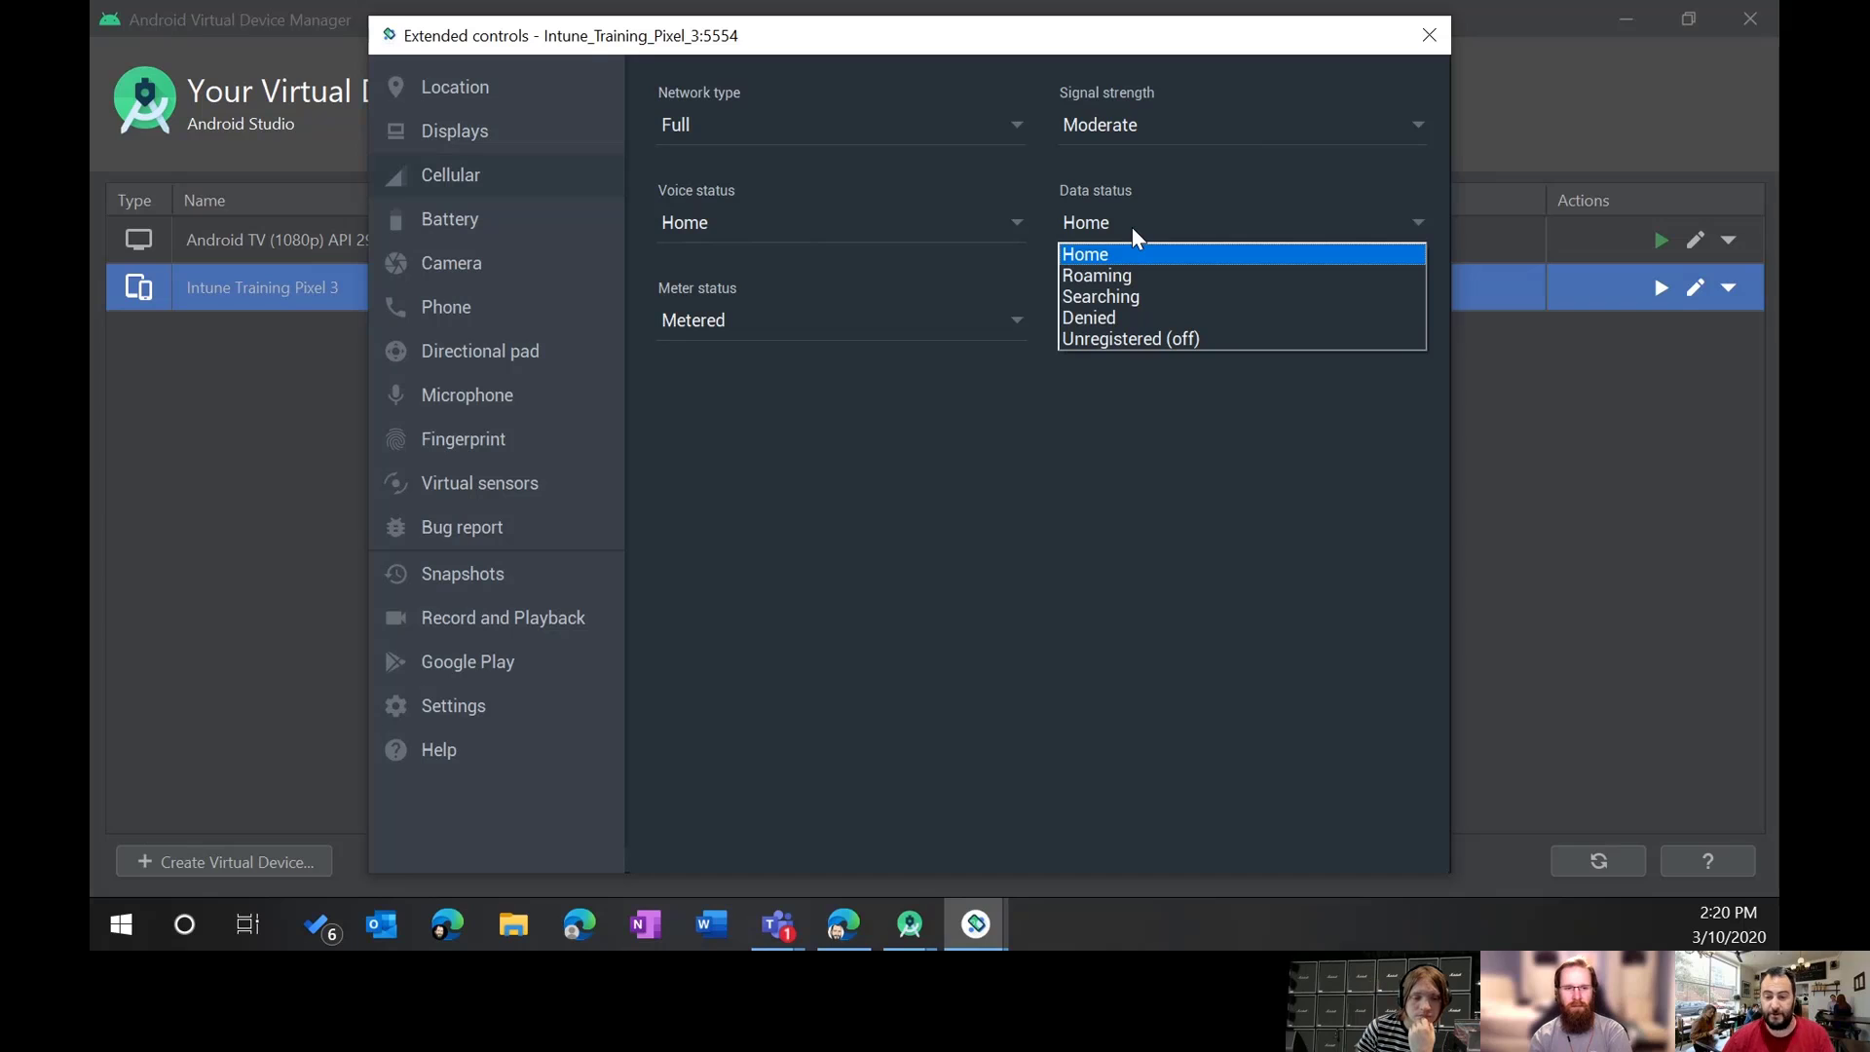
click(1131, 228)
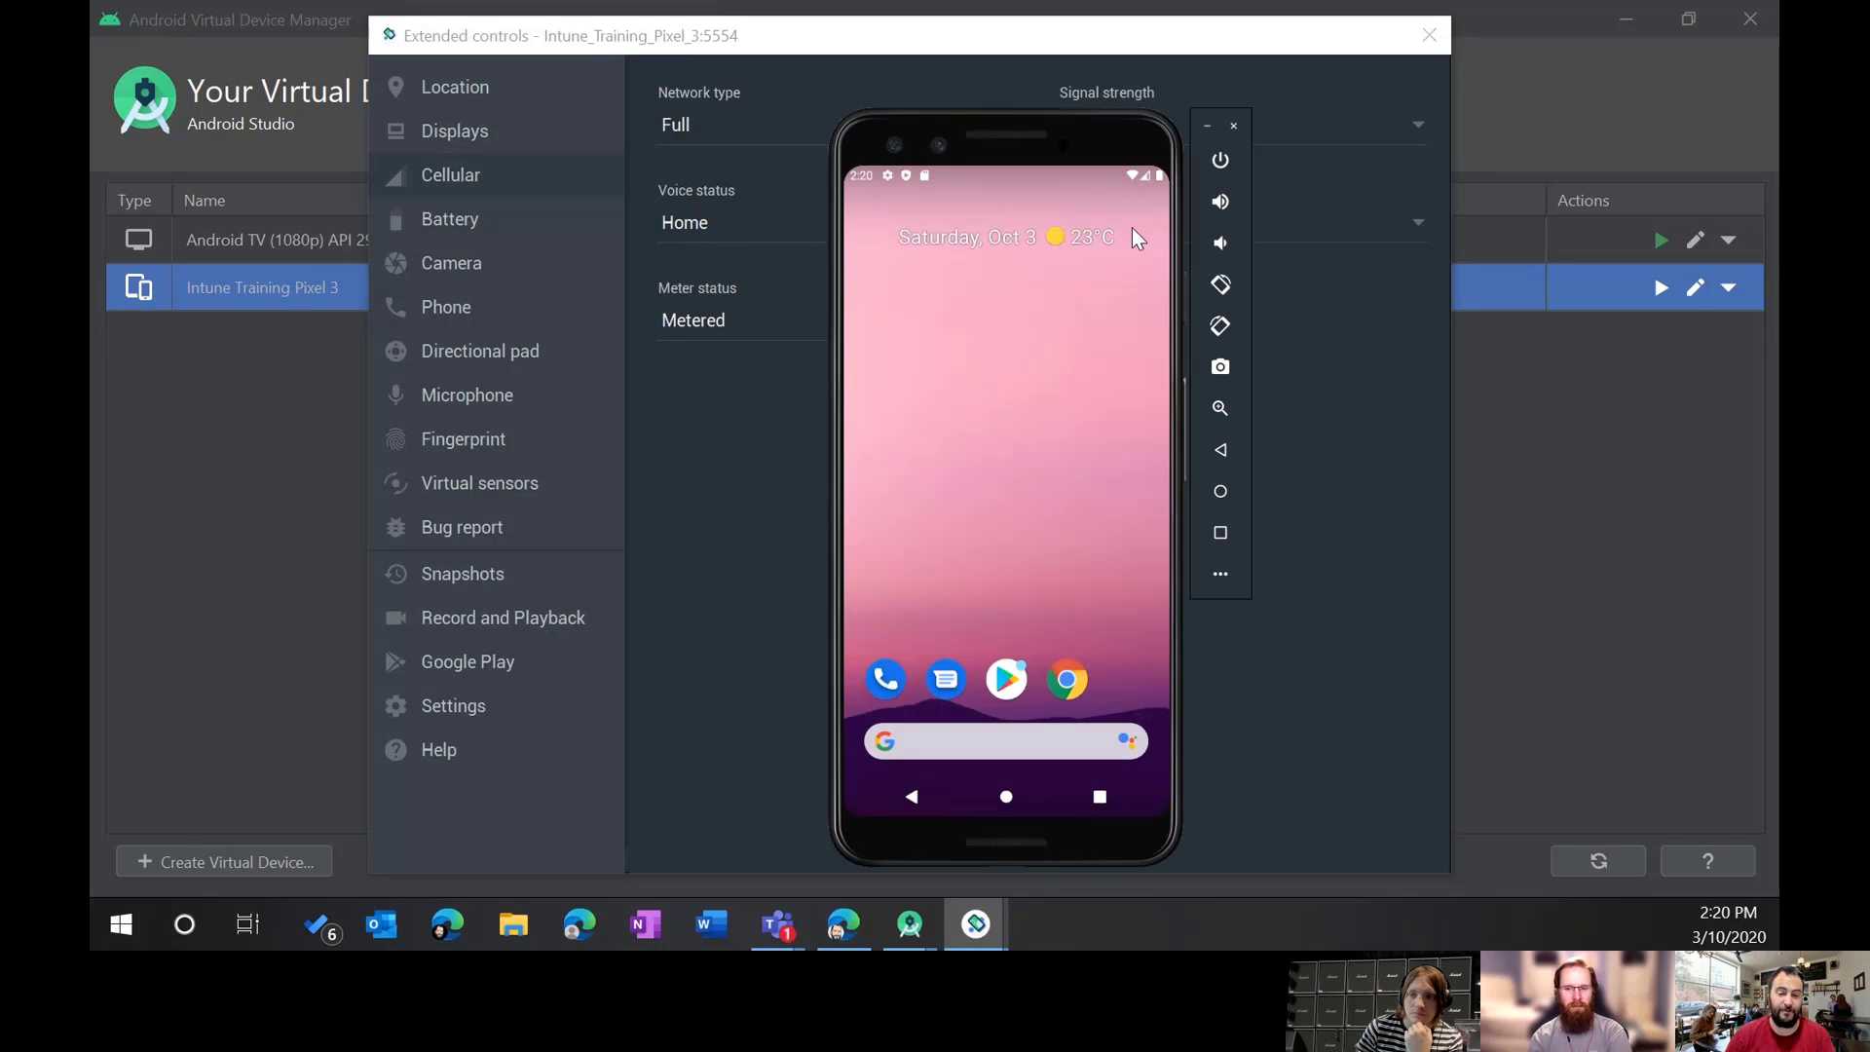
click(1330, 460)
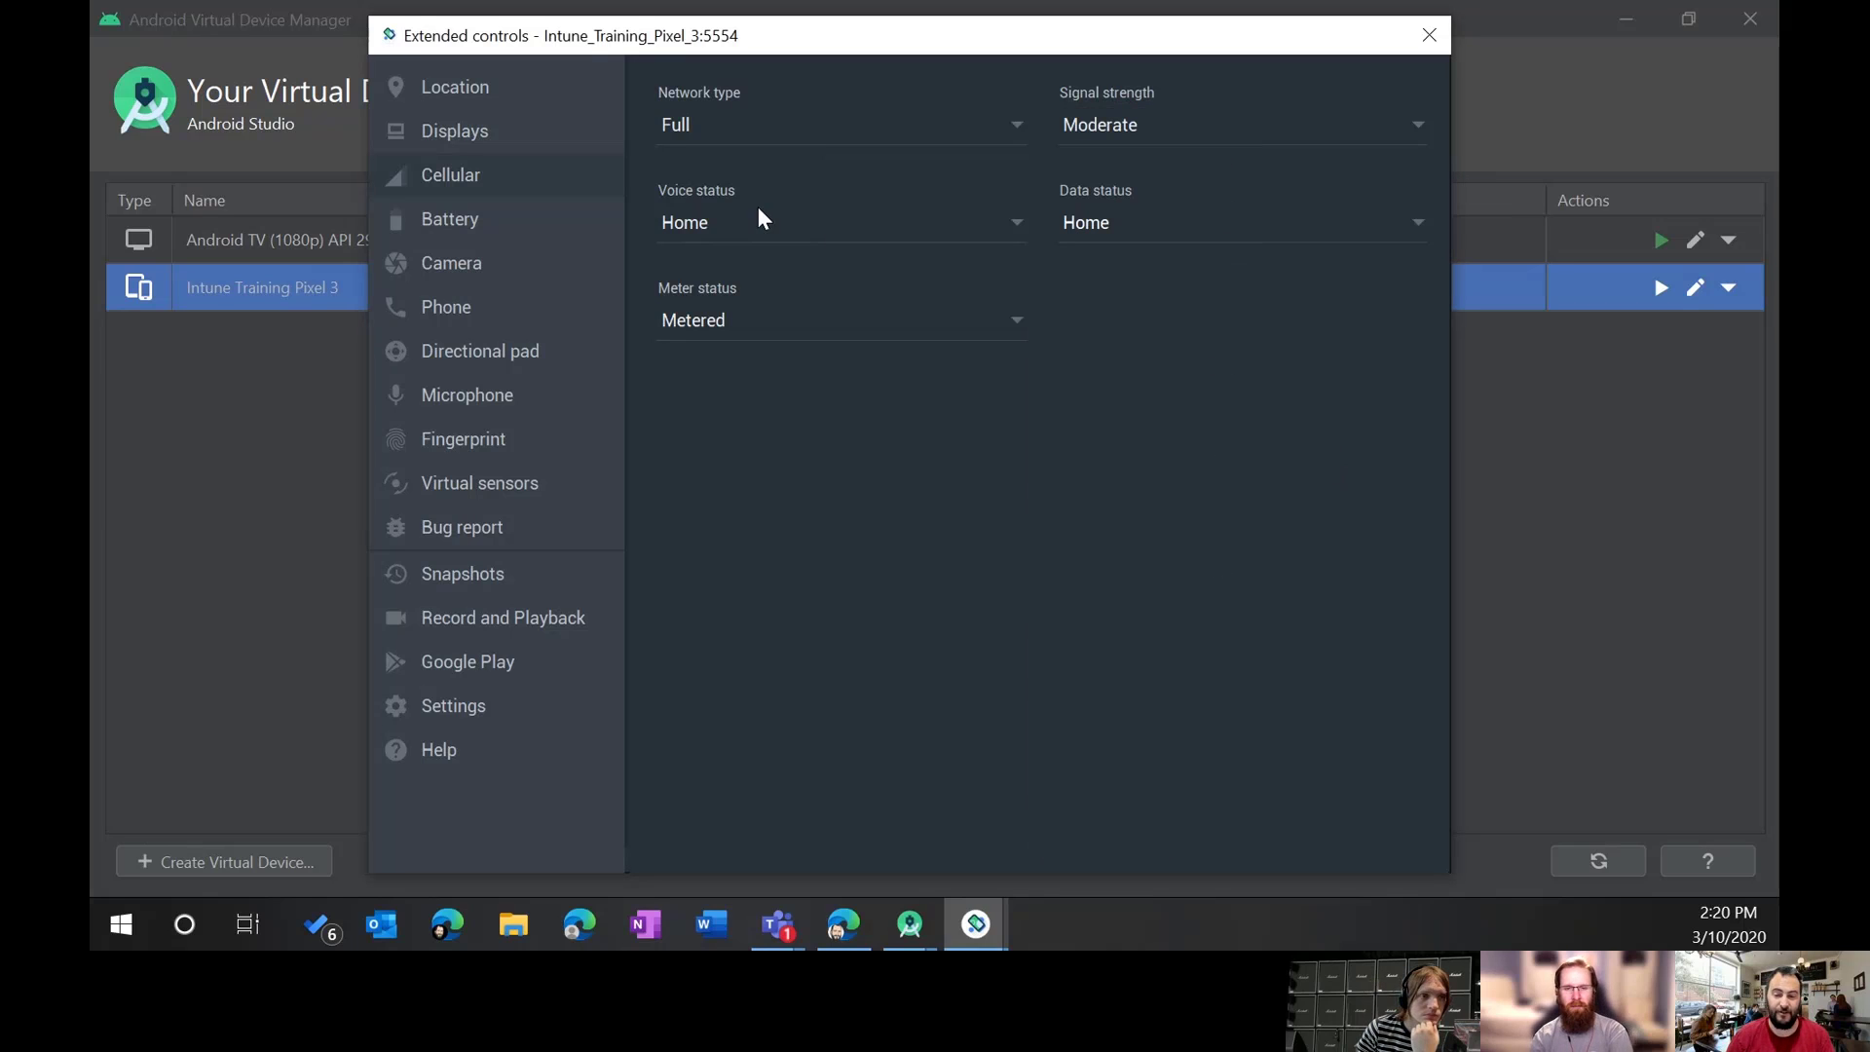
Step: Open Battery settings, try the charge slider and charger list, then shift the window left
click(452, 226)
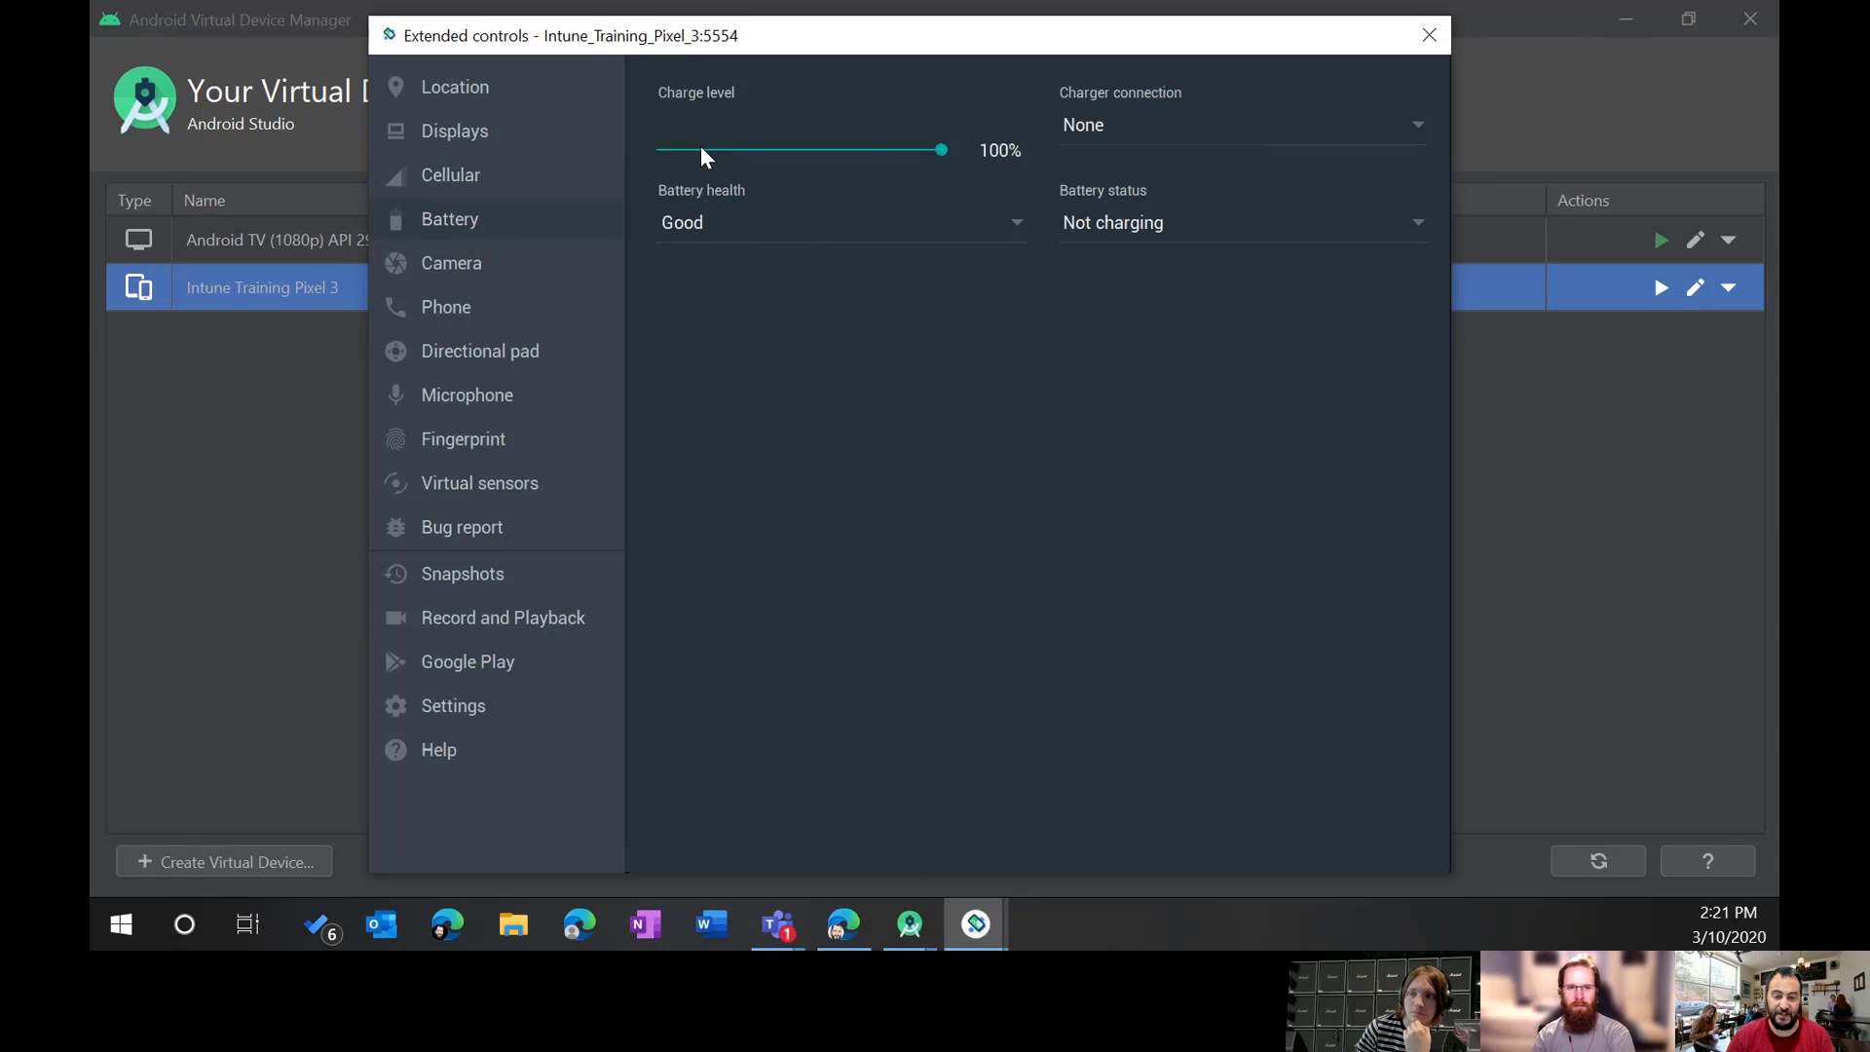
drag(941, 151, 634, 159)
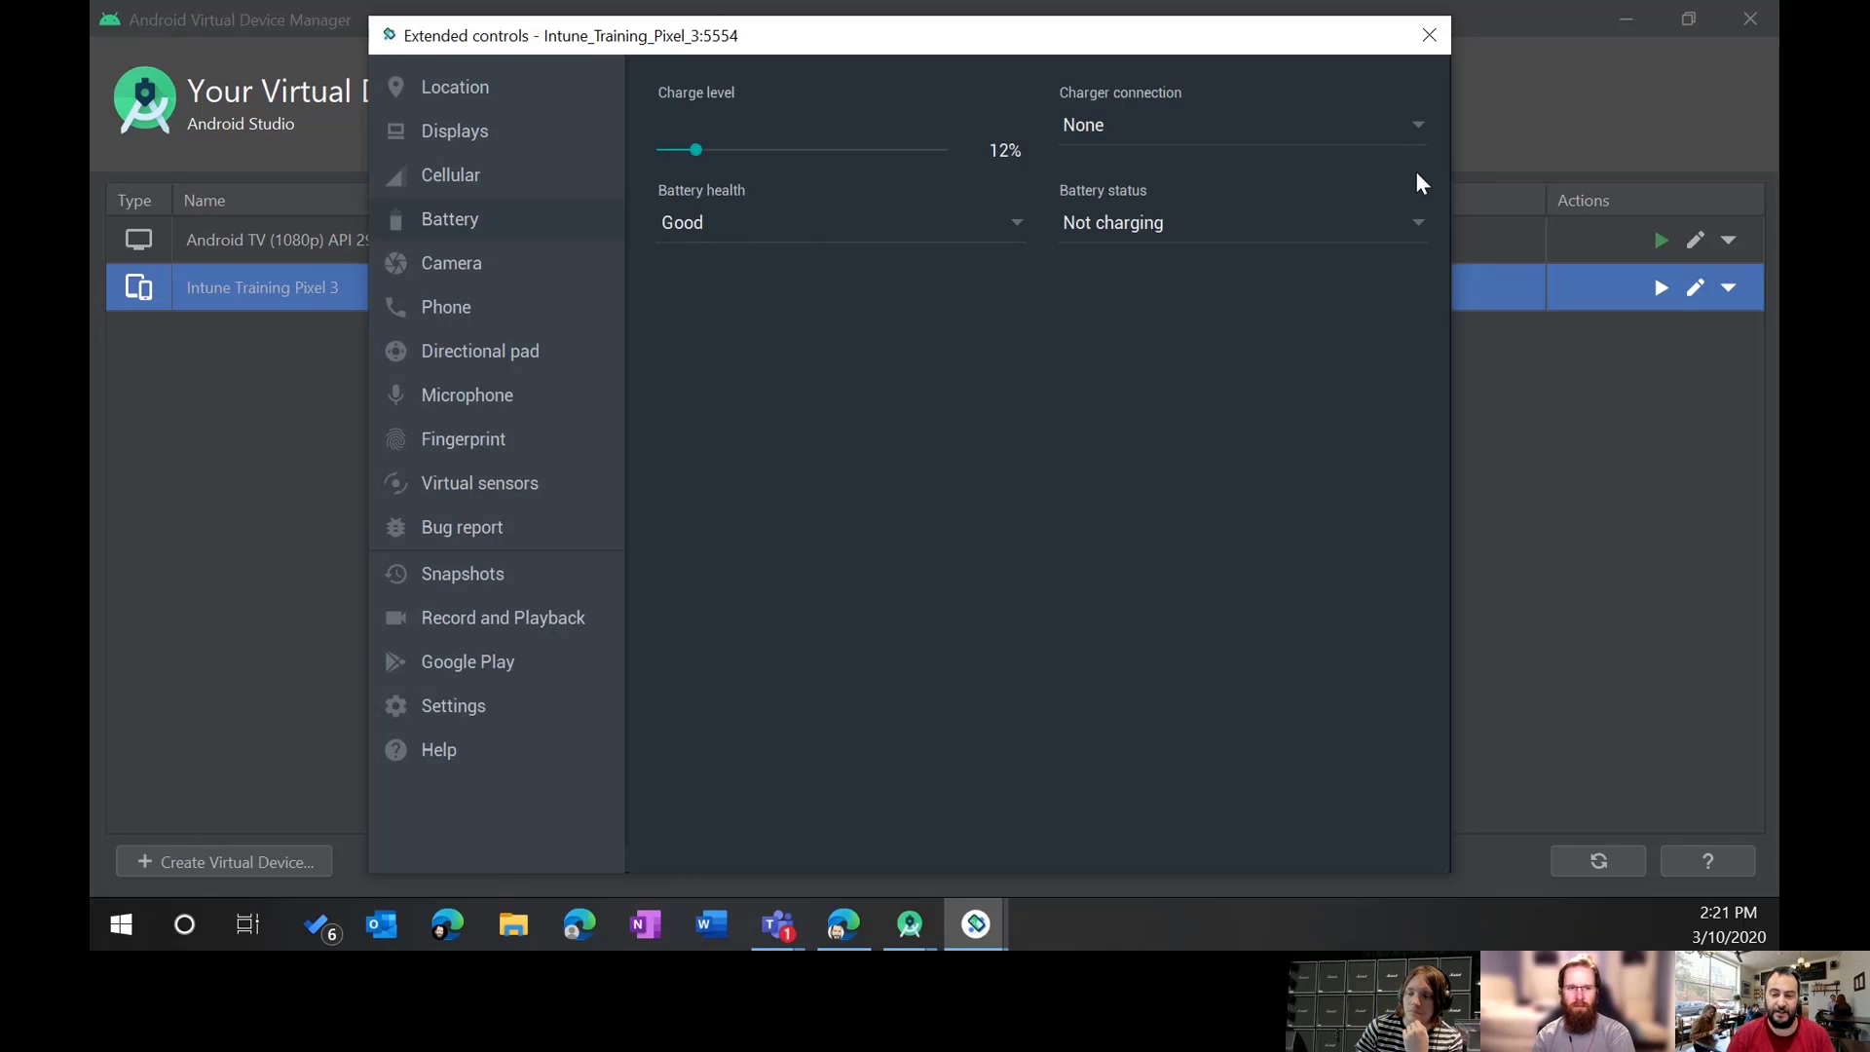
click(1416, 125)
click(1319, 134)
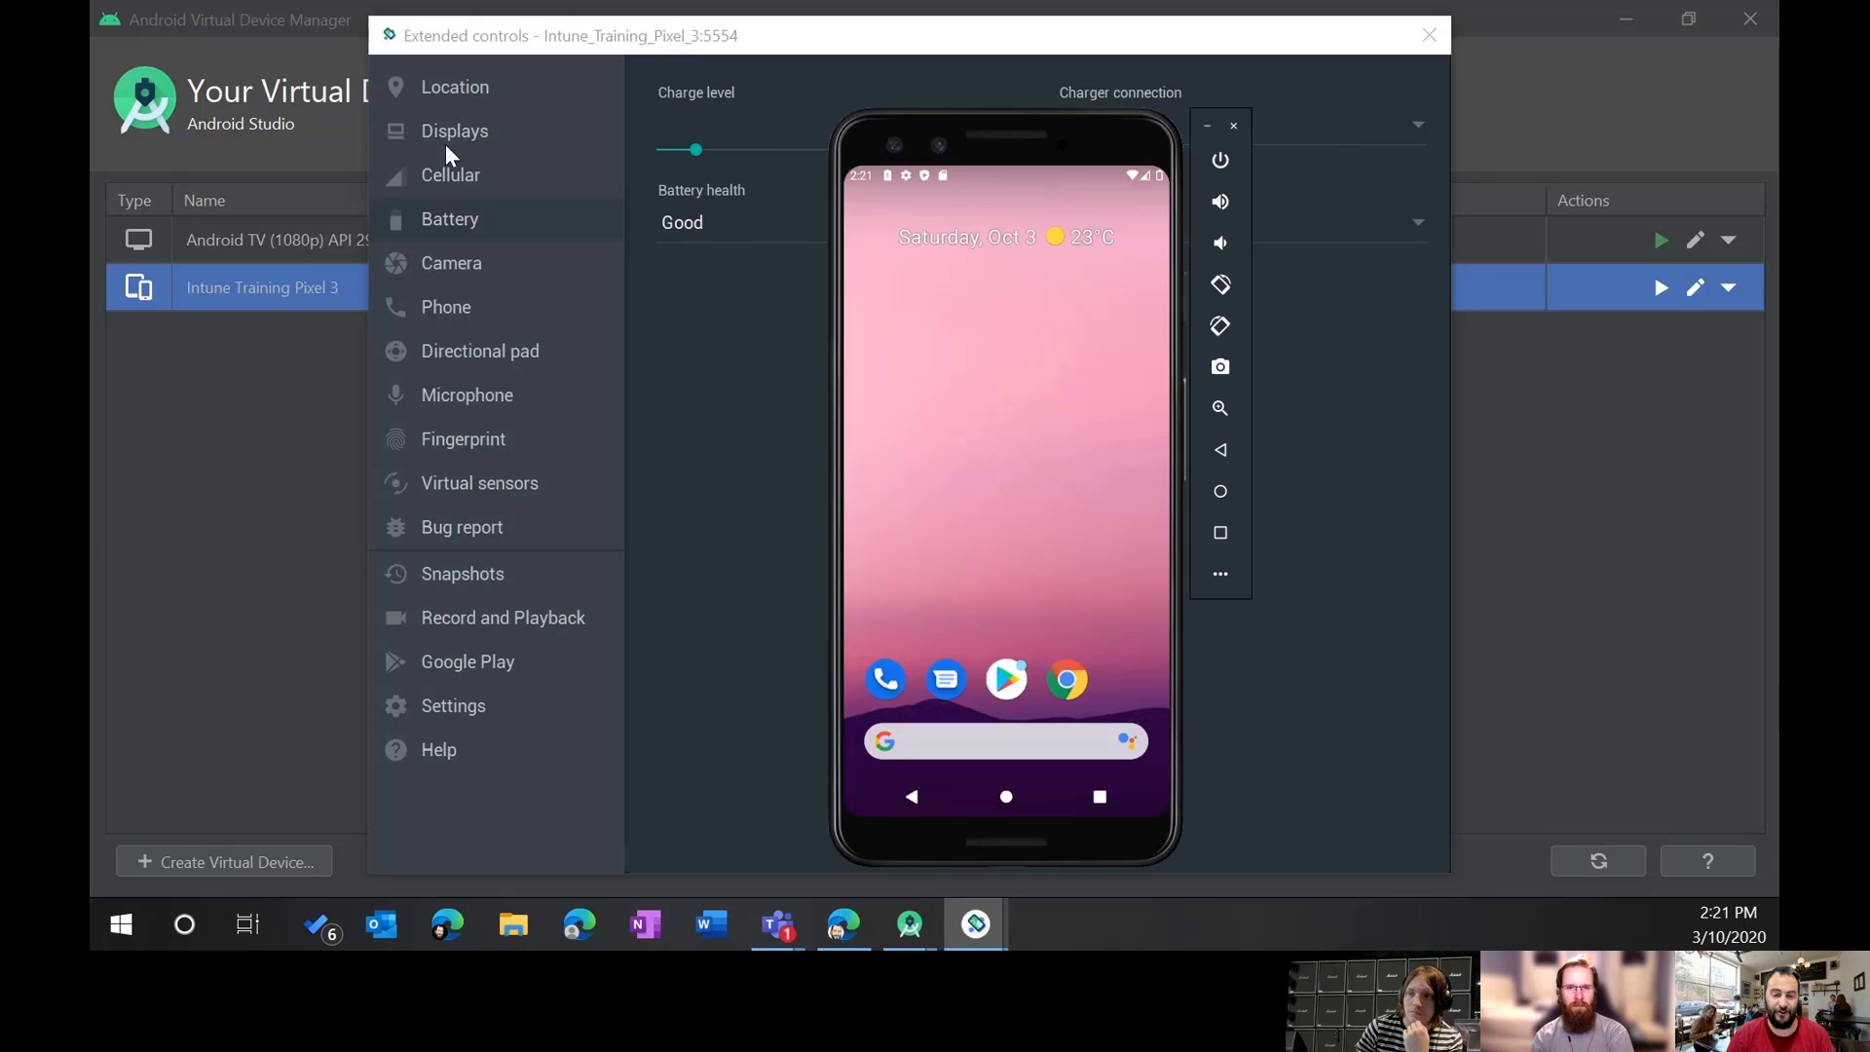
click(701, 131)
drag(699, 150, 1115, 142)
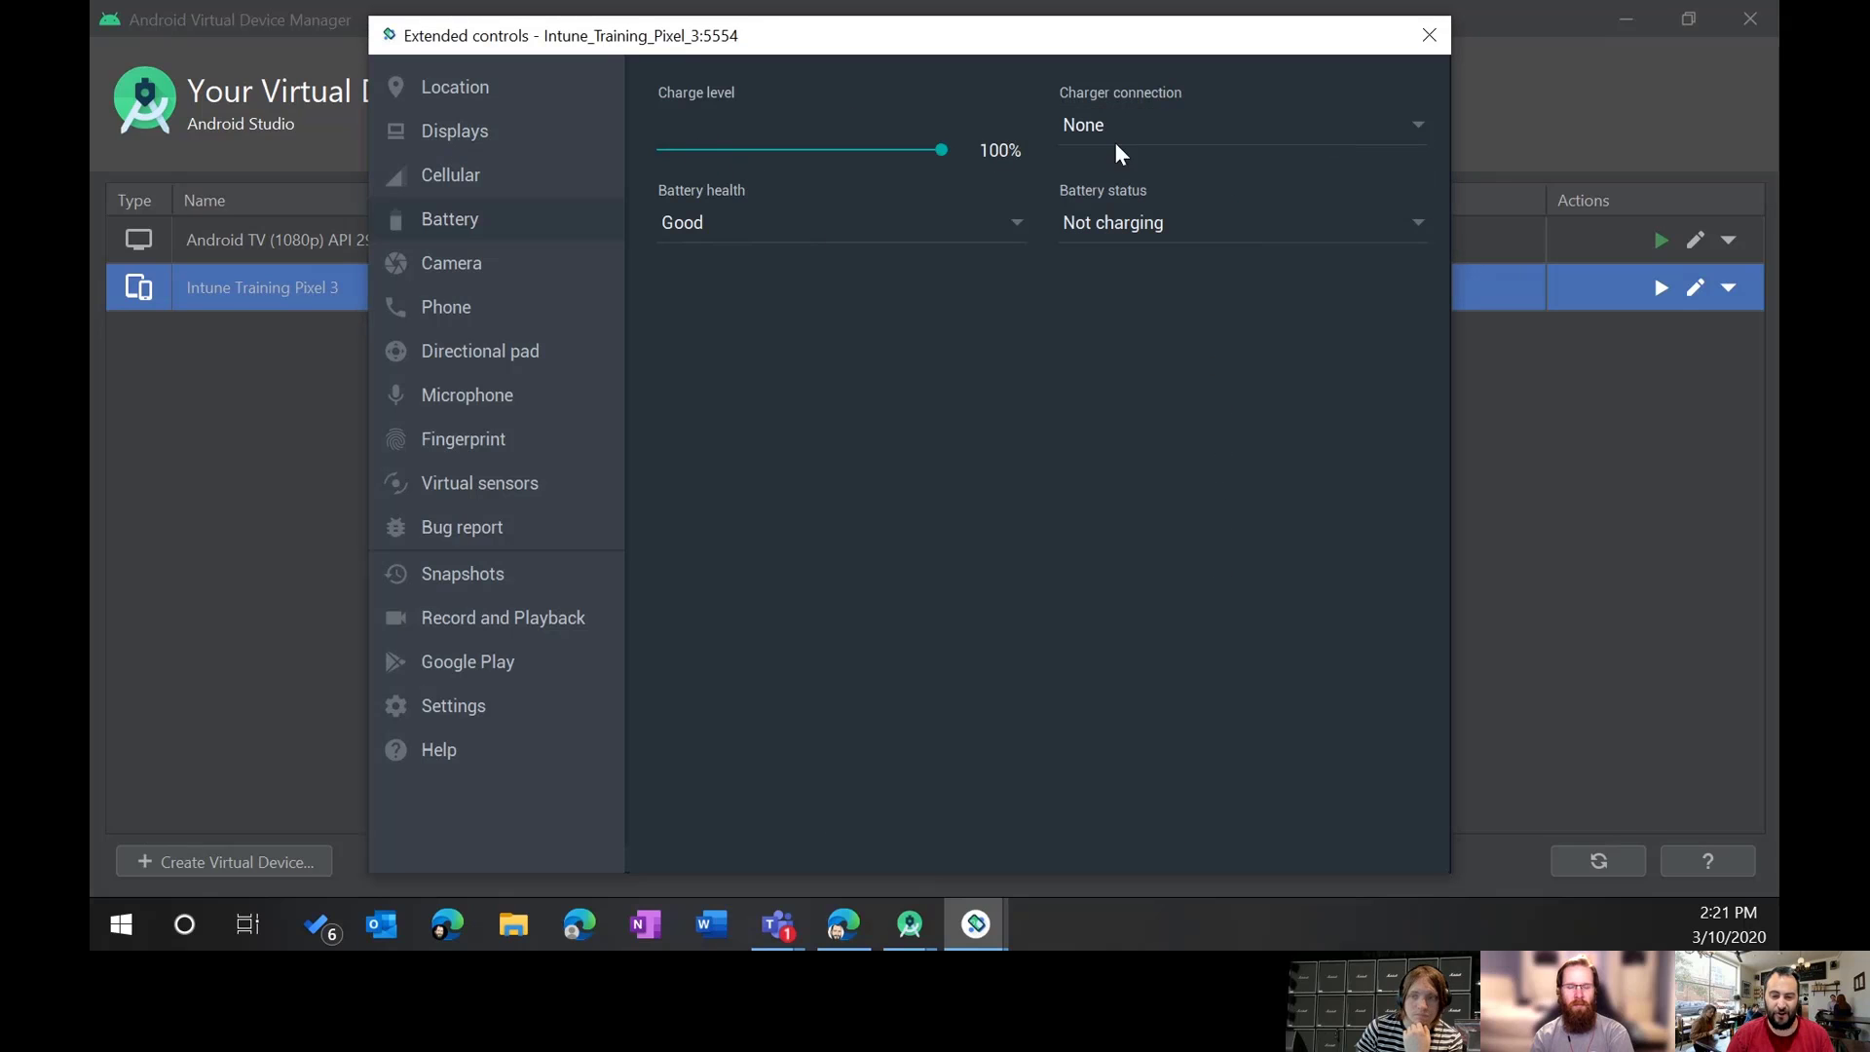
drag(777, 49, 576, 53)
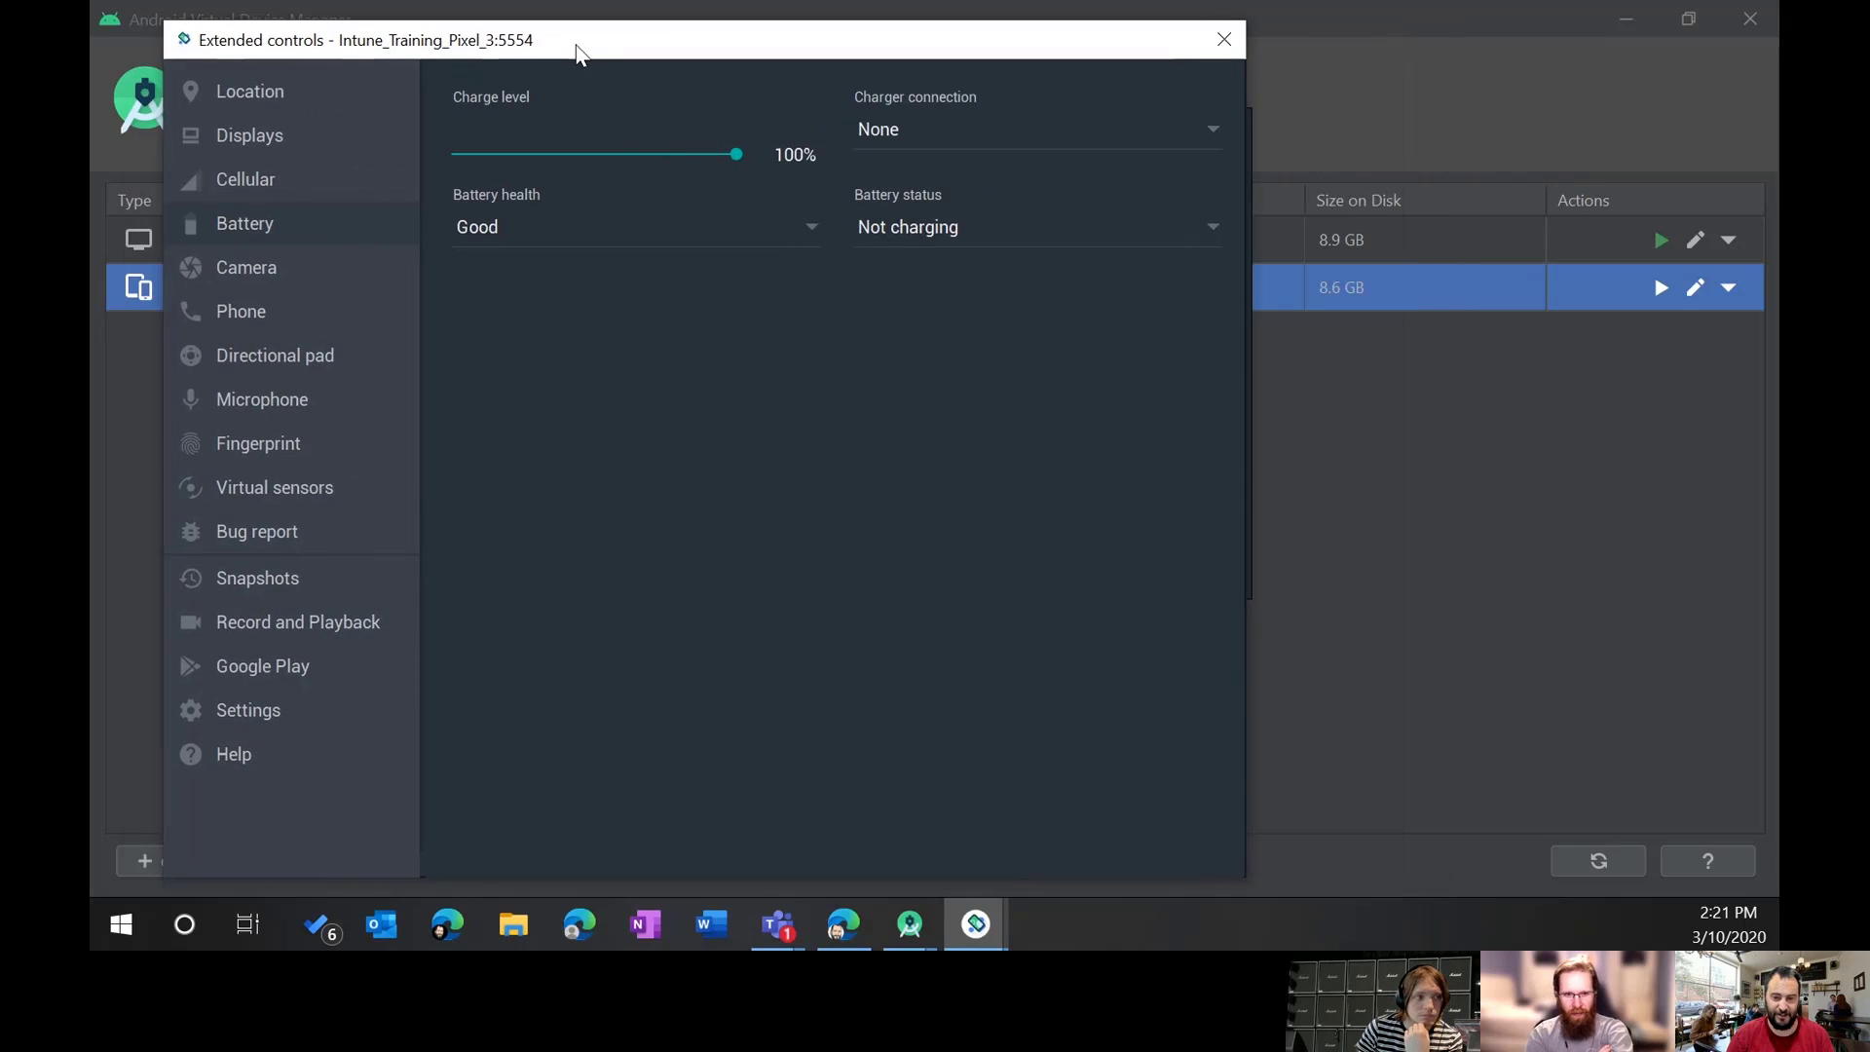
Step: Place the phone beside Extended controls, set charge to 9% and battery health to Dead
click(986, 921)
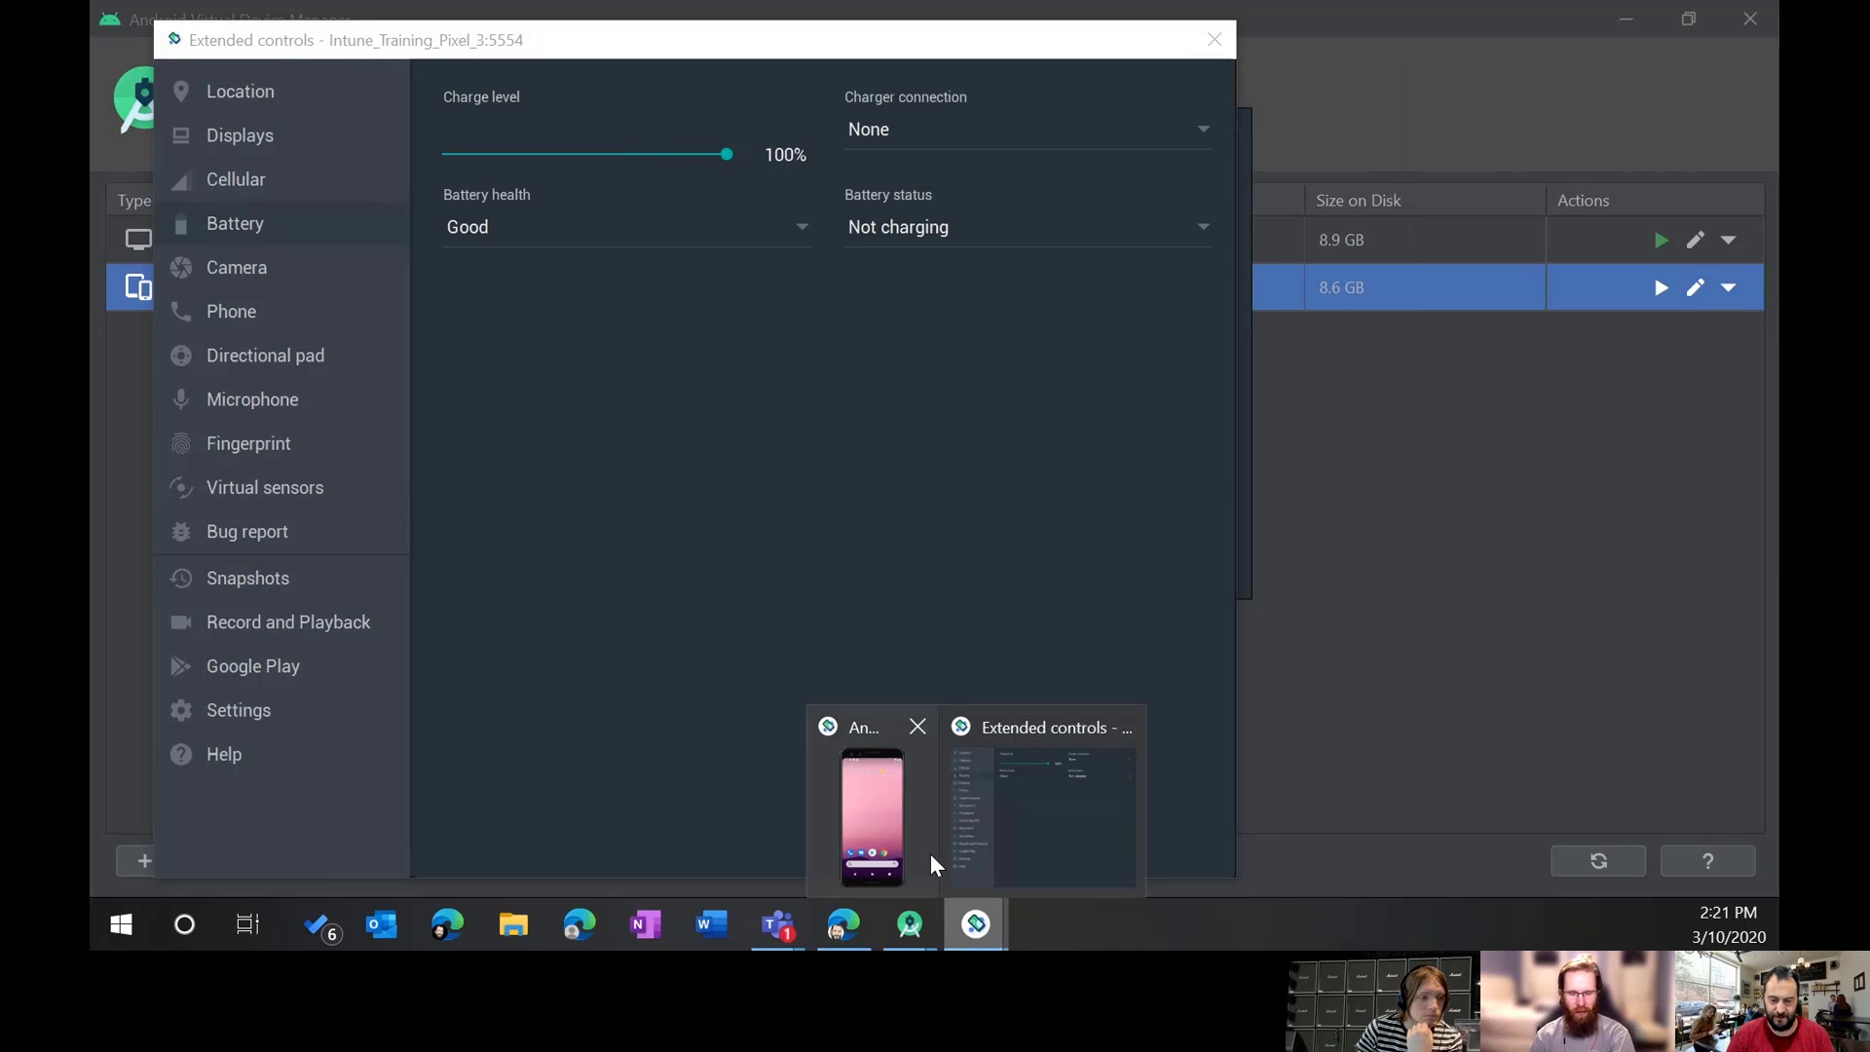
click(931, 863)
drag(1010, 142, 1485, 97)
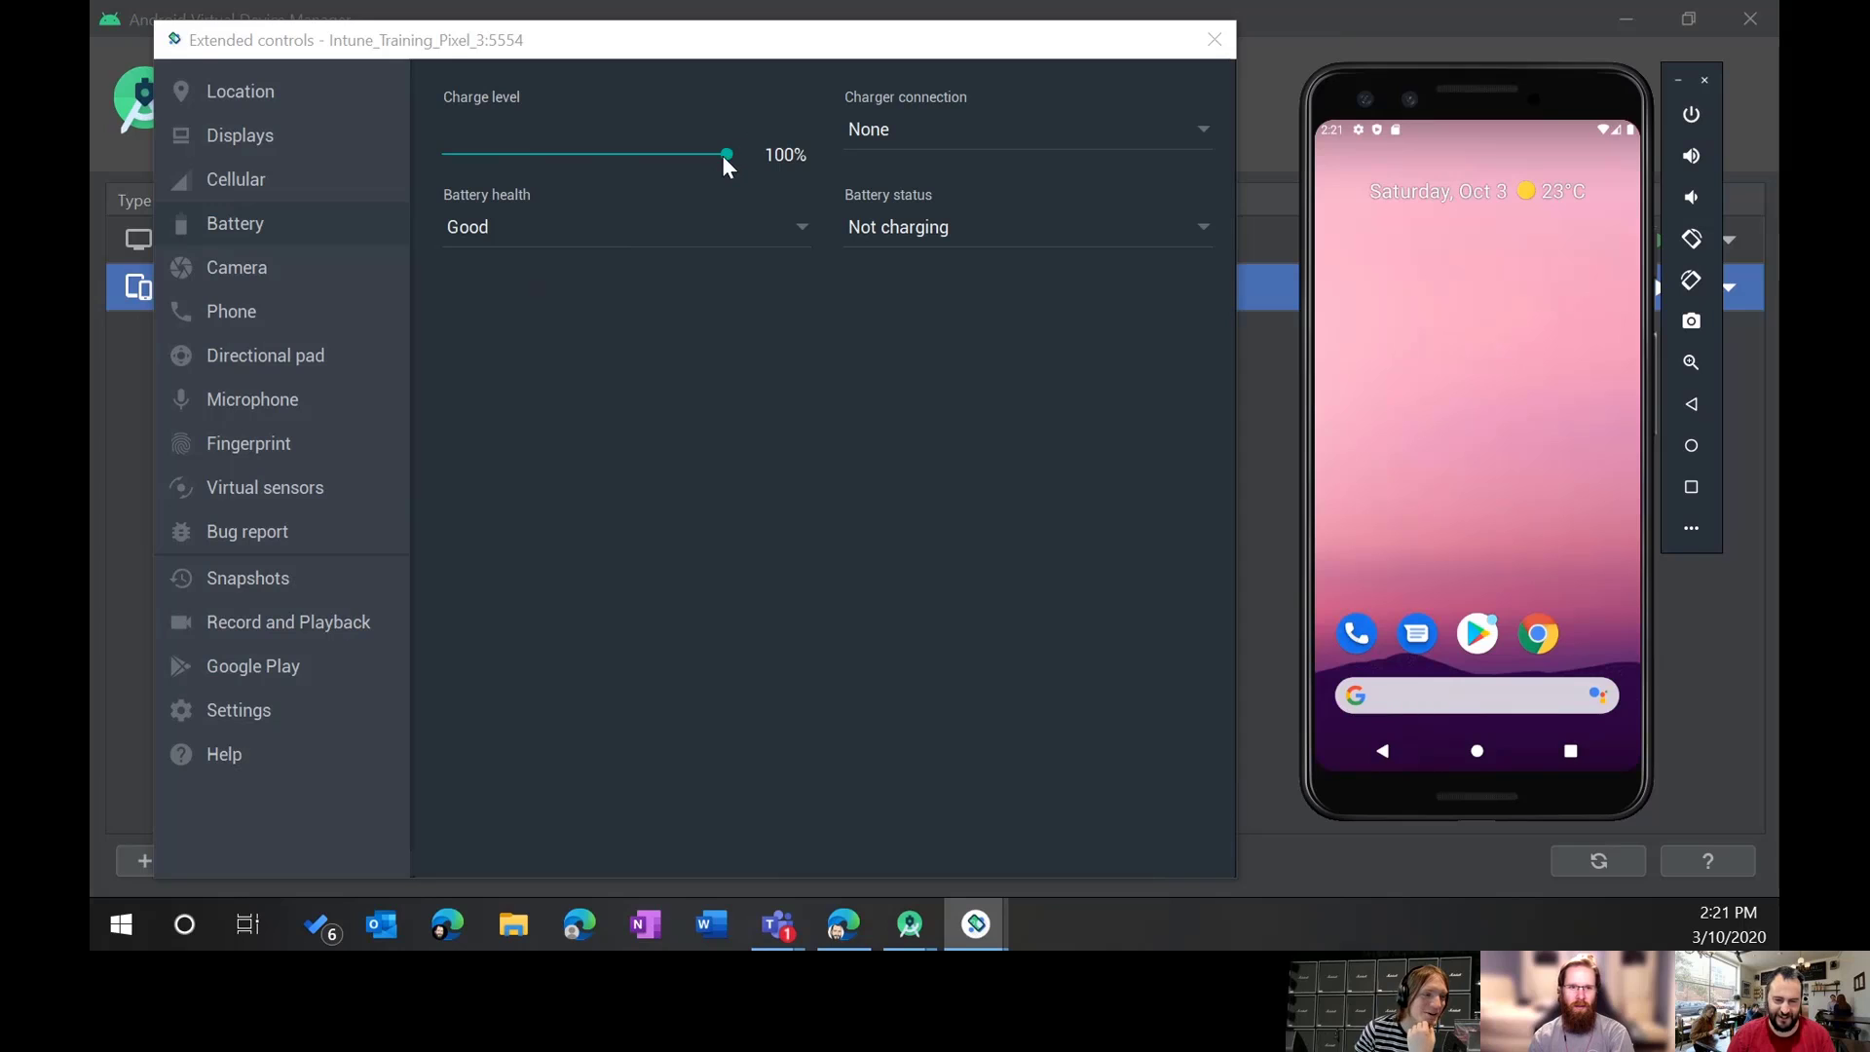
drag(726, 154, 472, 156)
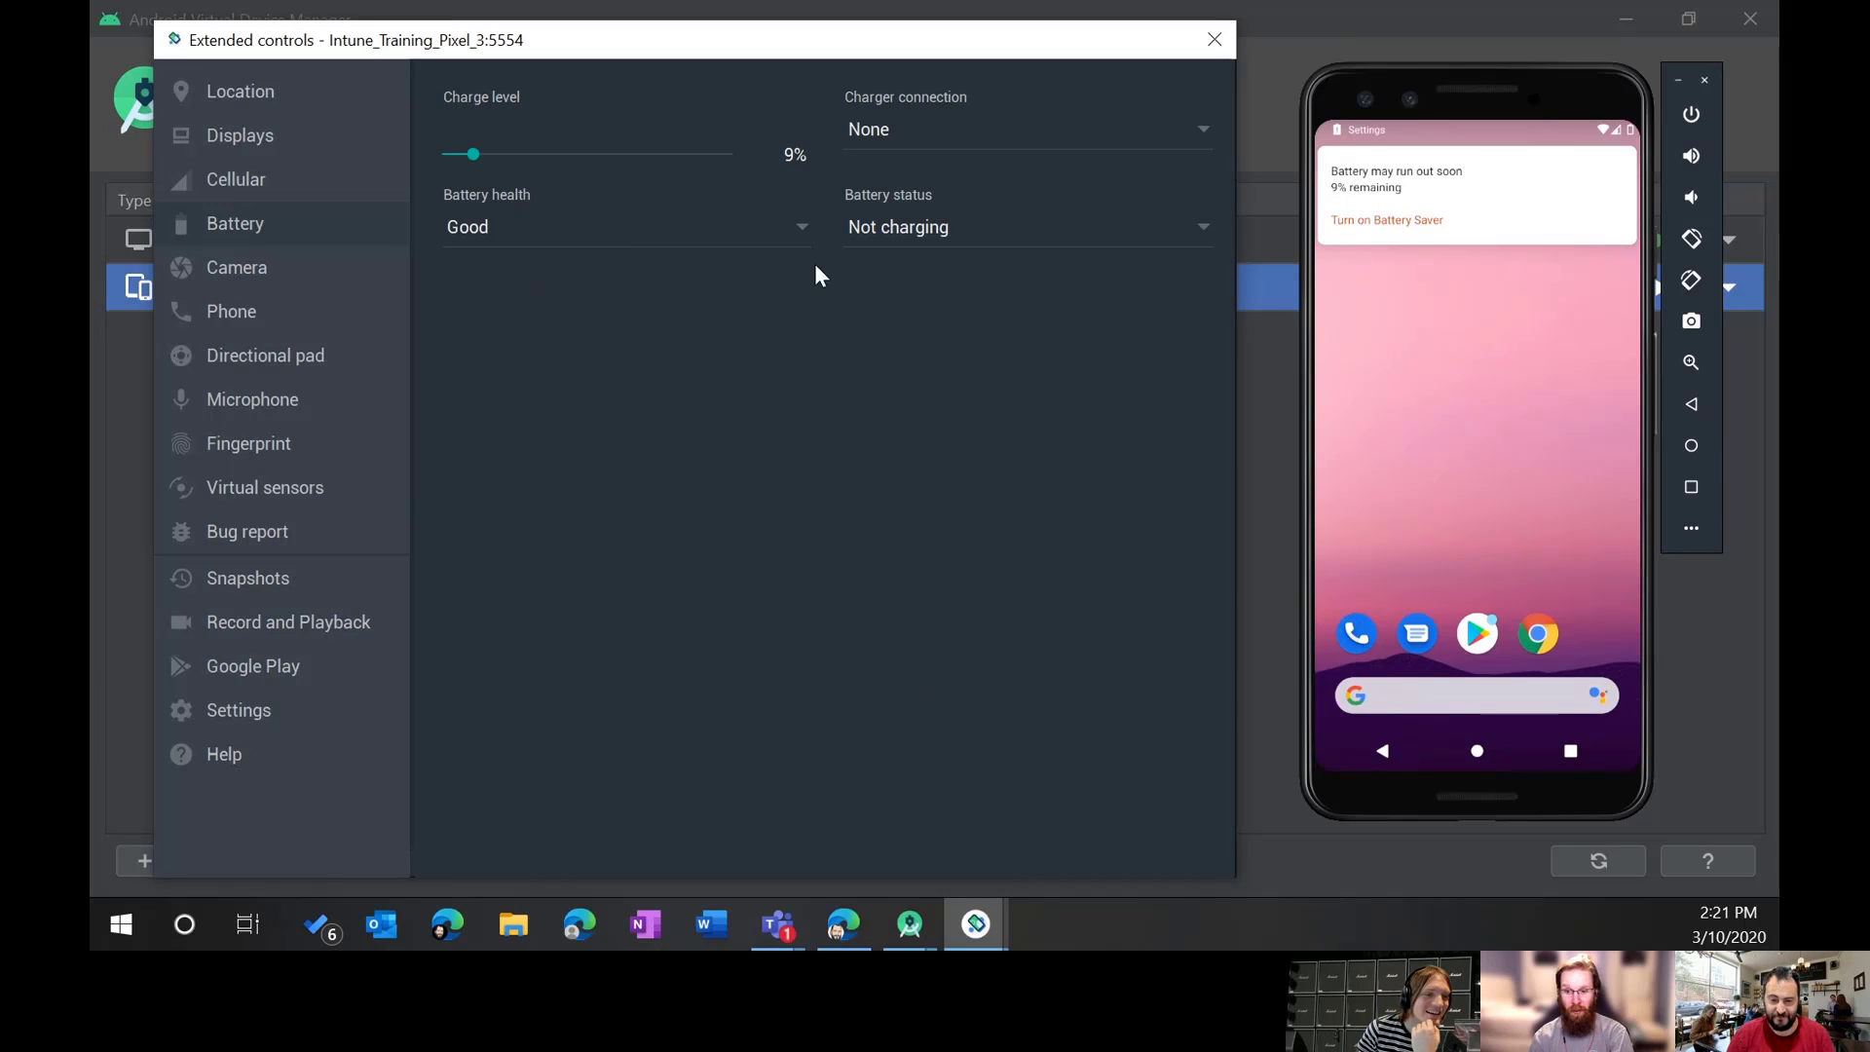
click(806, 226)
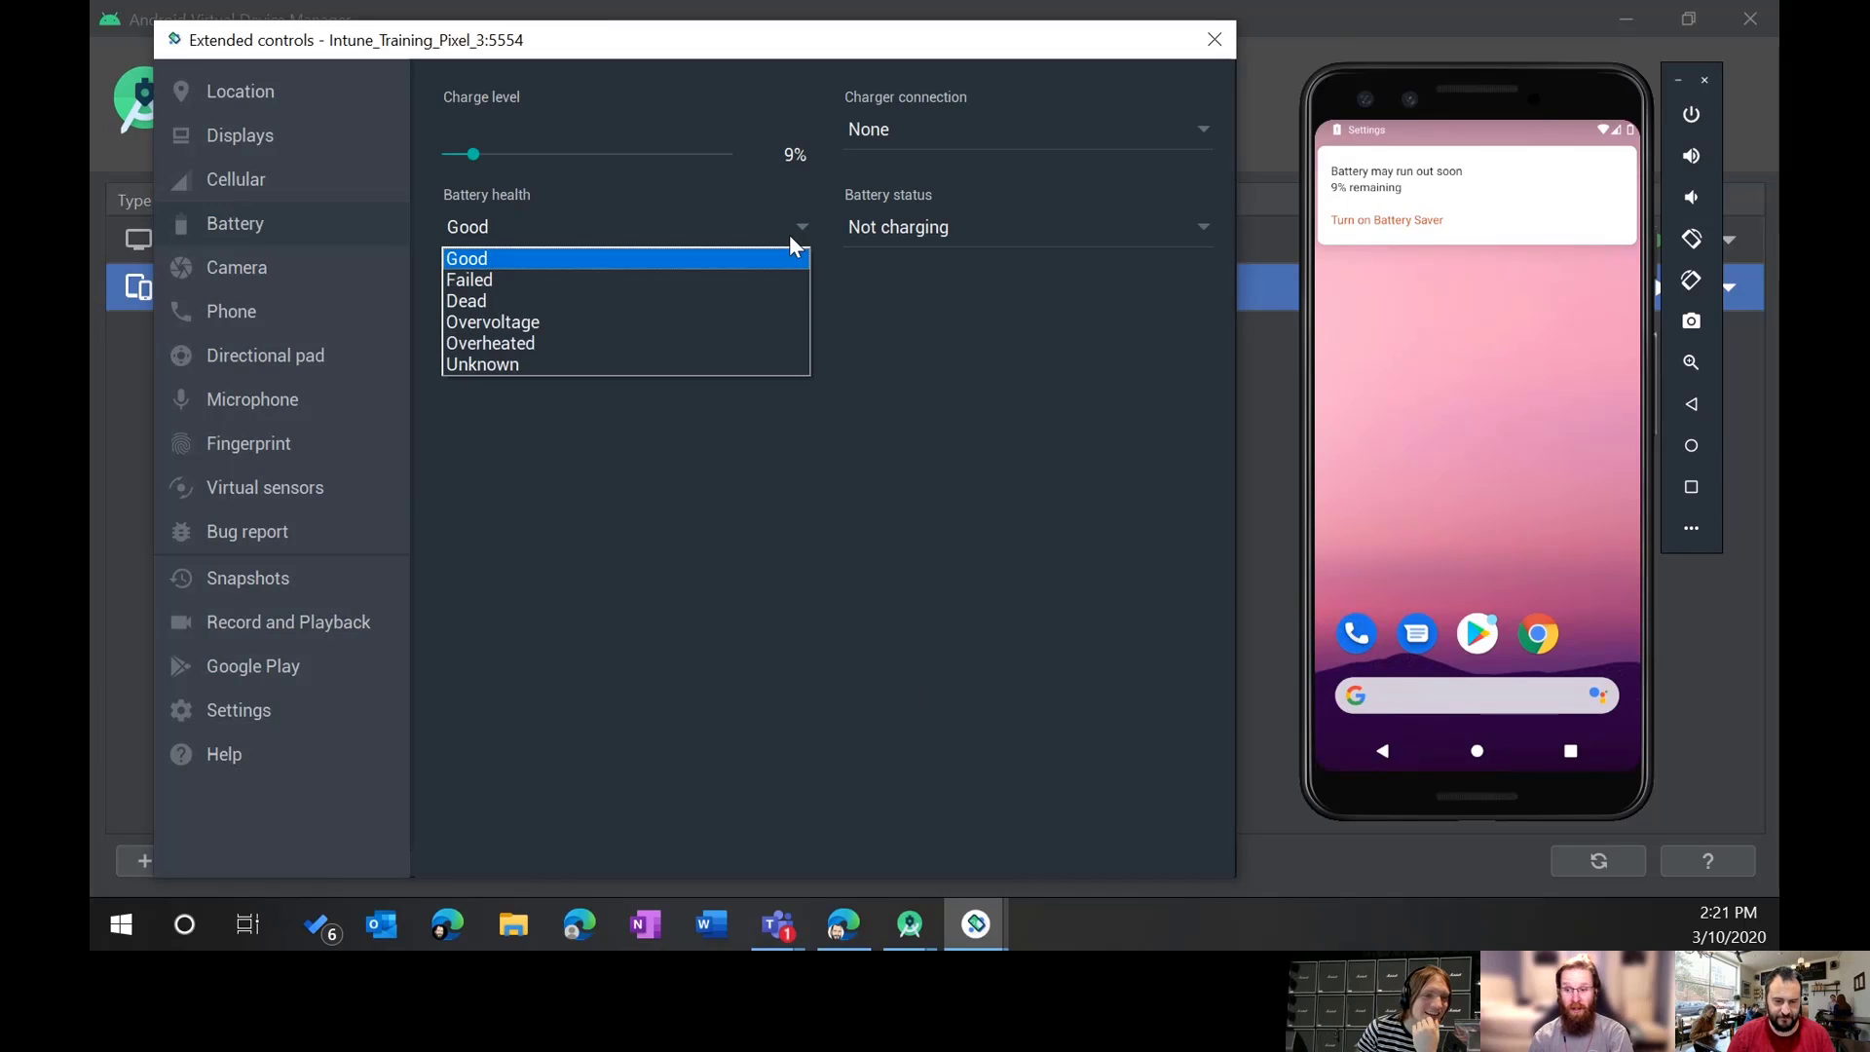
click(666, 343)
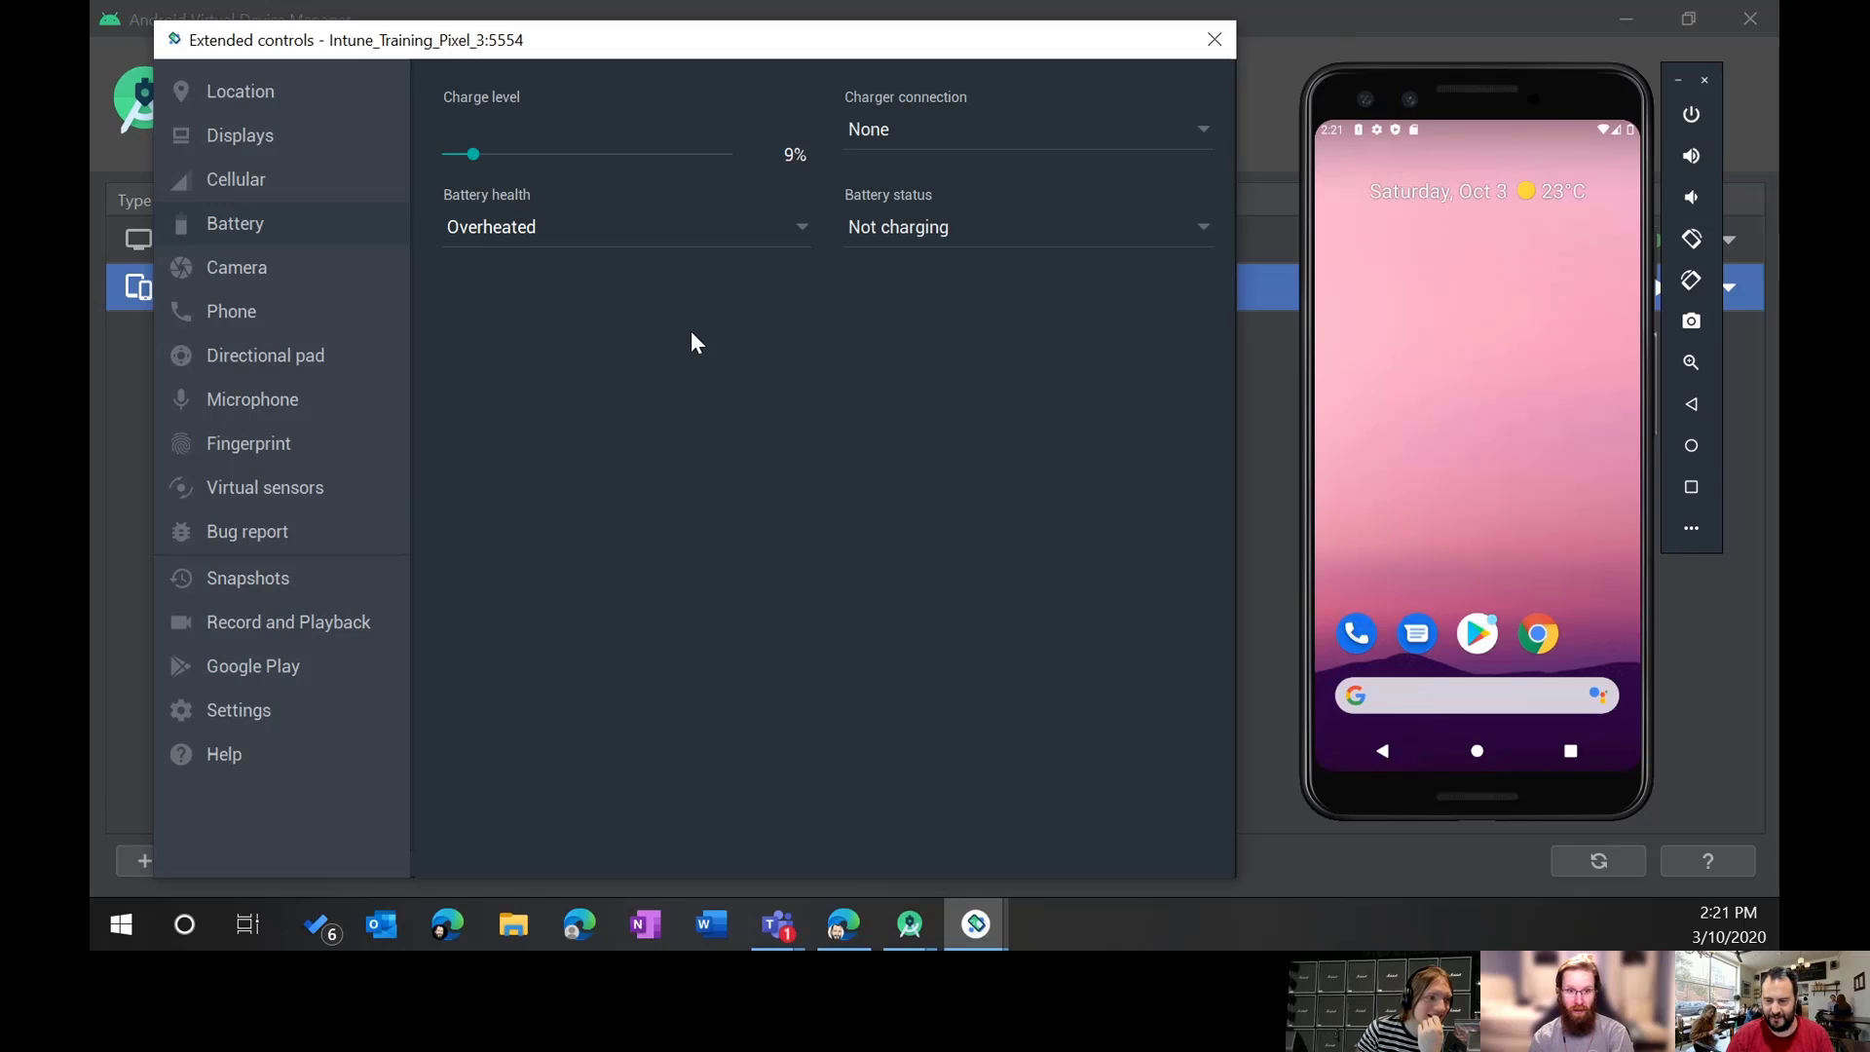
click(802, 224)
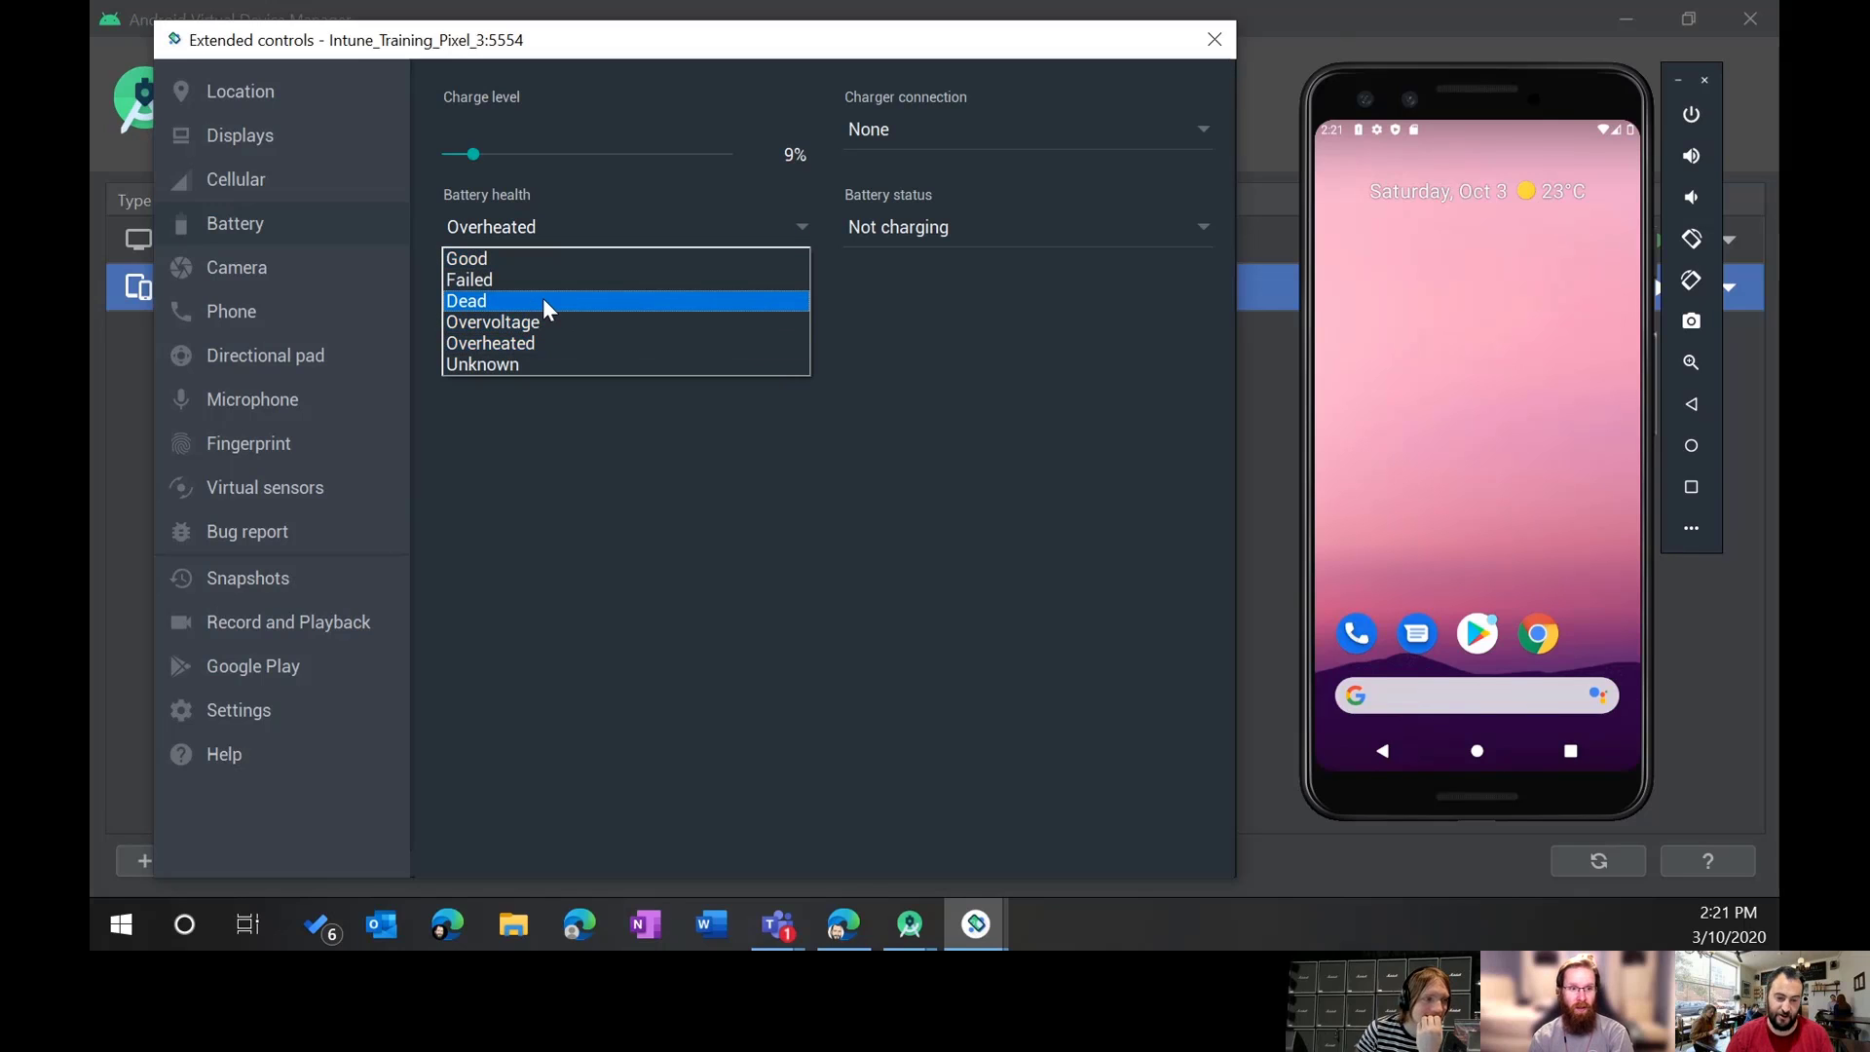
click(541, 298)
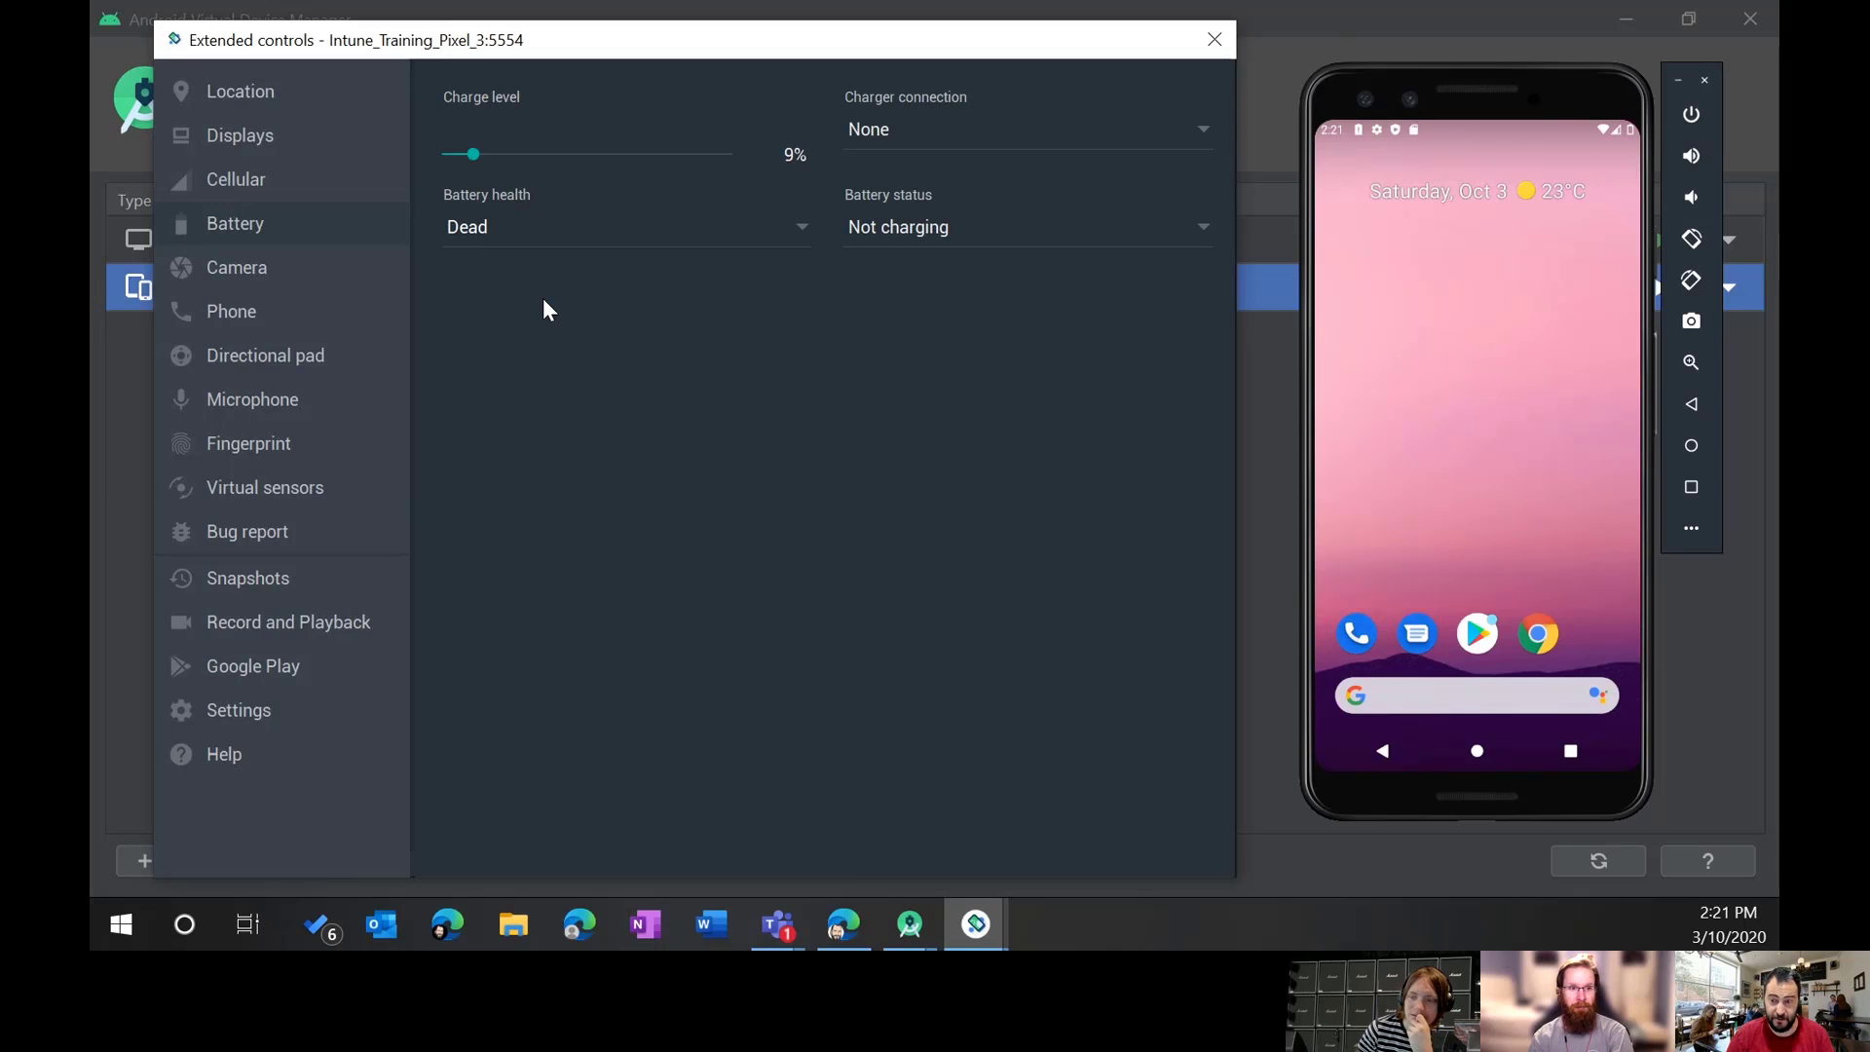
Step: With the notification shade down, set battery status Charging via AC charger, then close the shade
drag(1357, 130, 1557, 833)
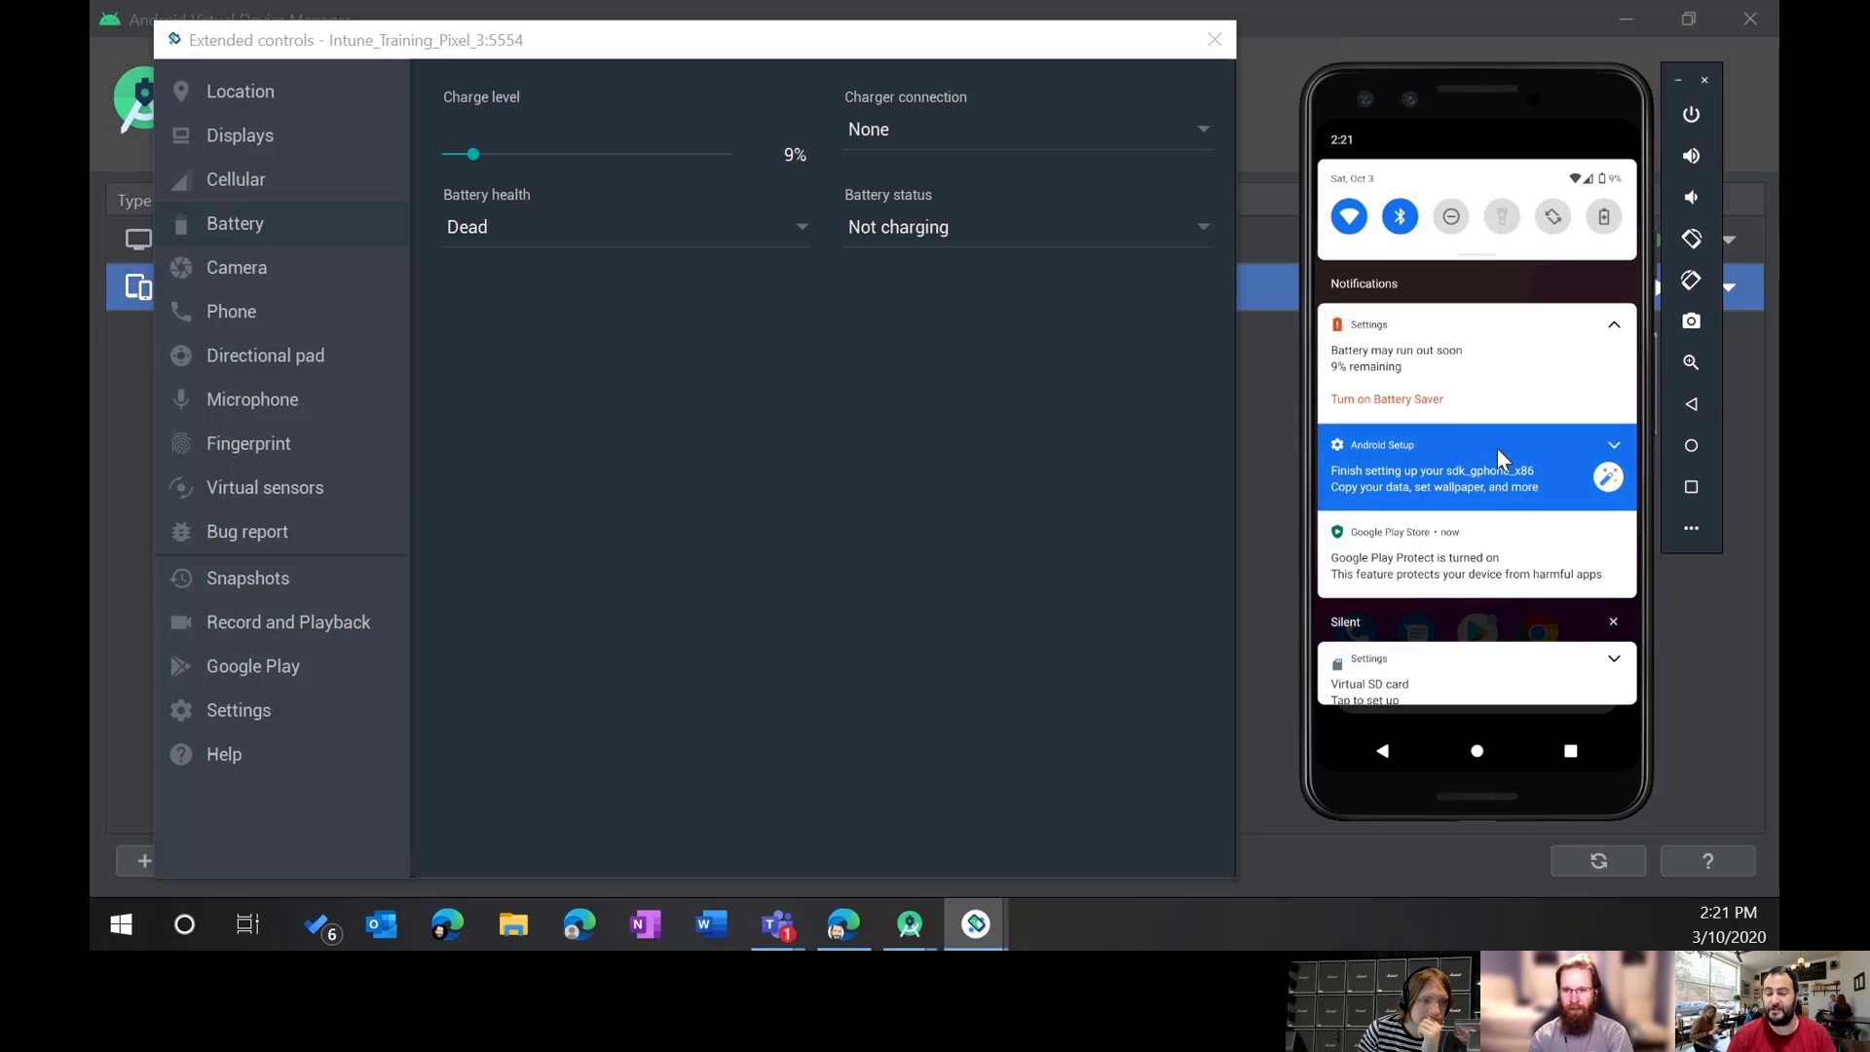
scroll(1498, 456, down, 1)
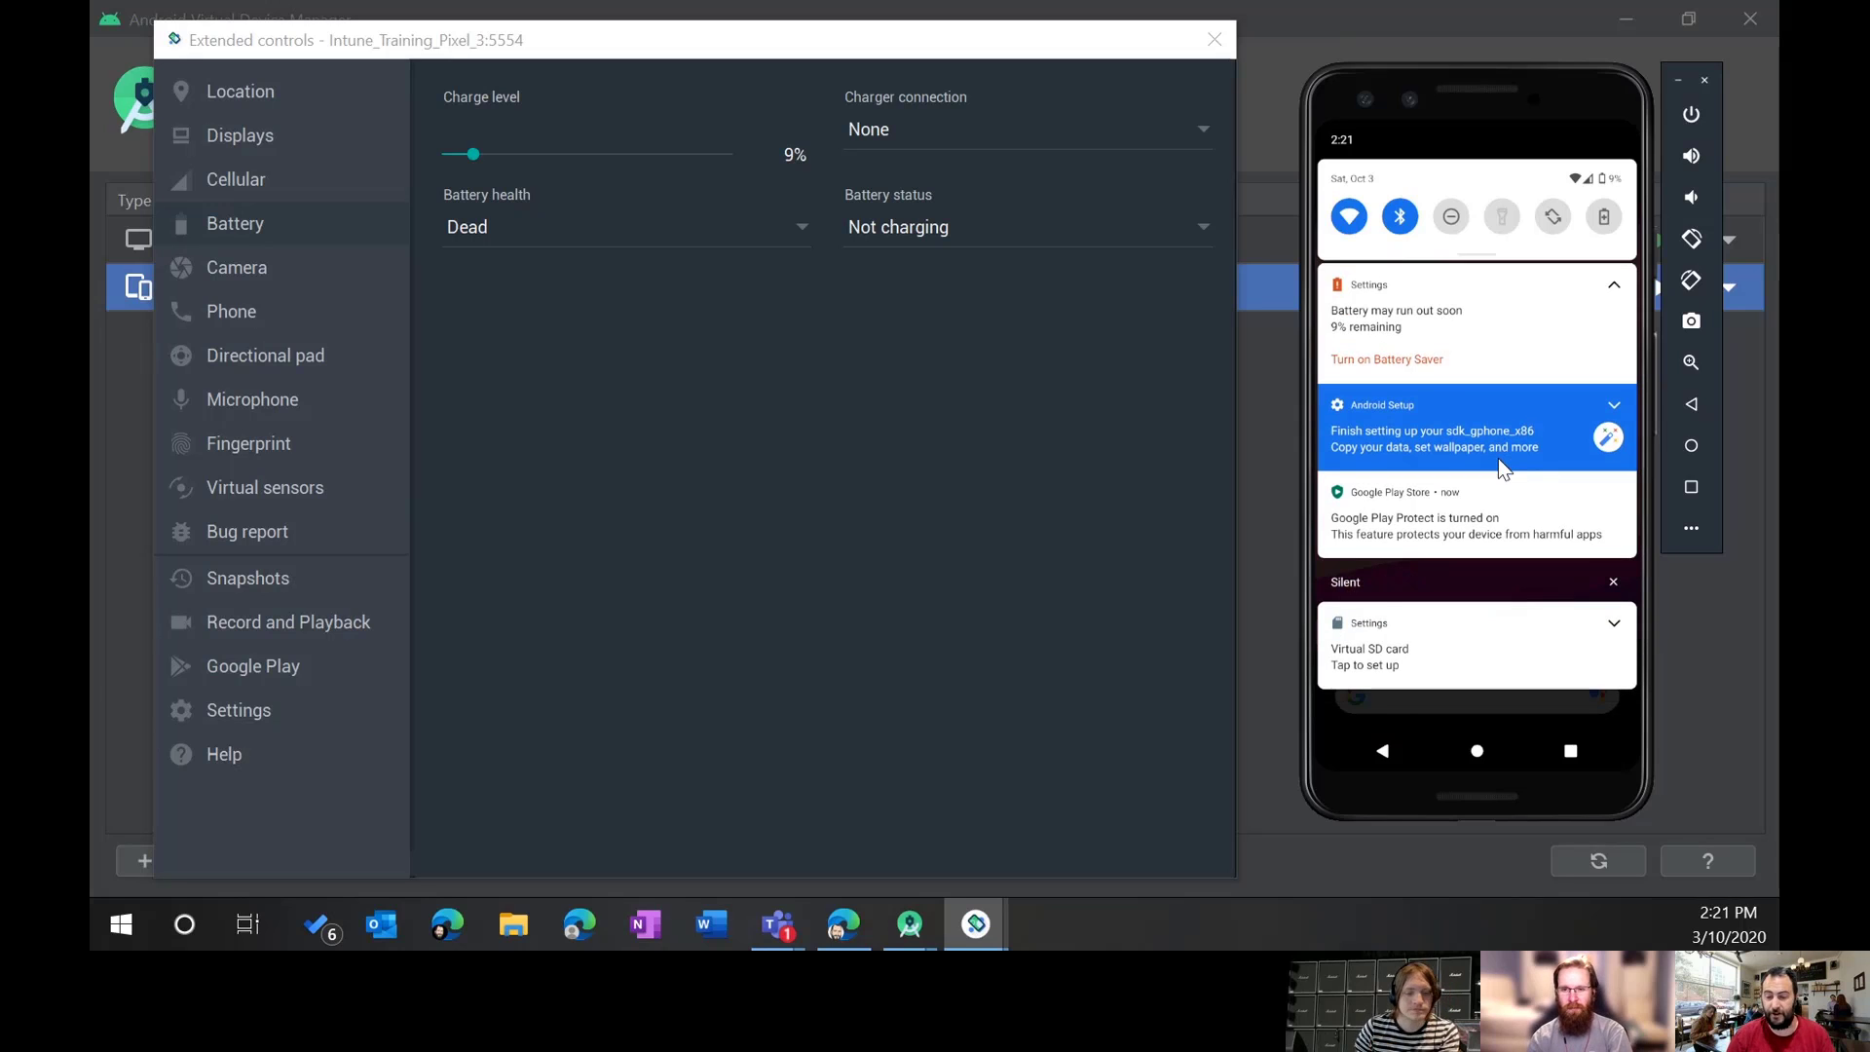
drag(1524, 462, 1505, 440)
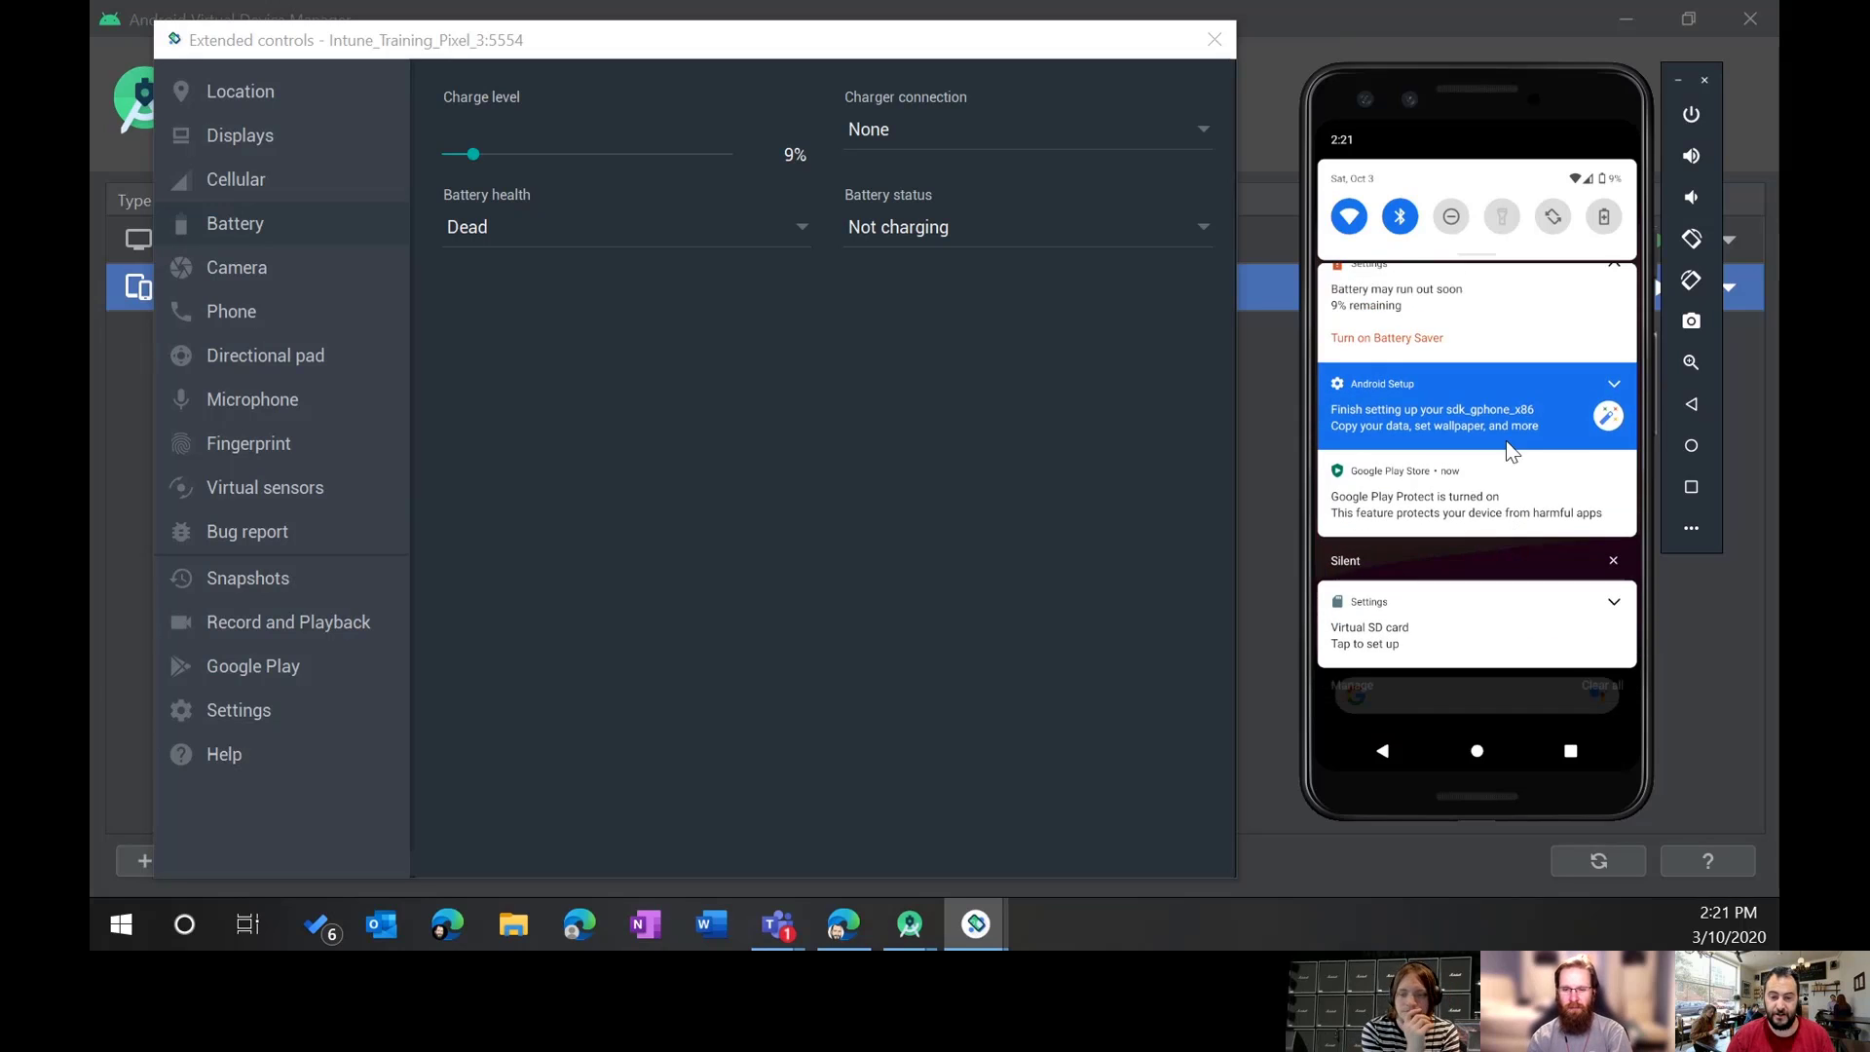
click(933, 226)
click(931, 278)
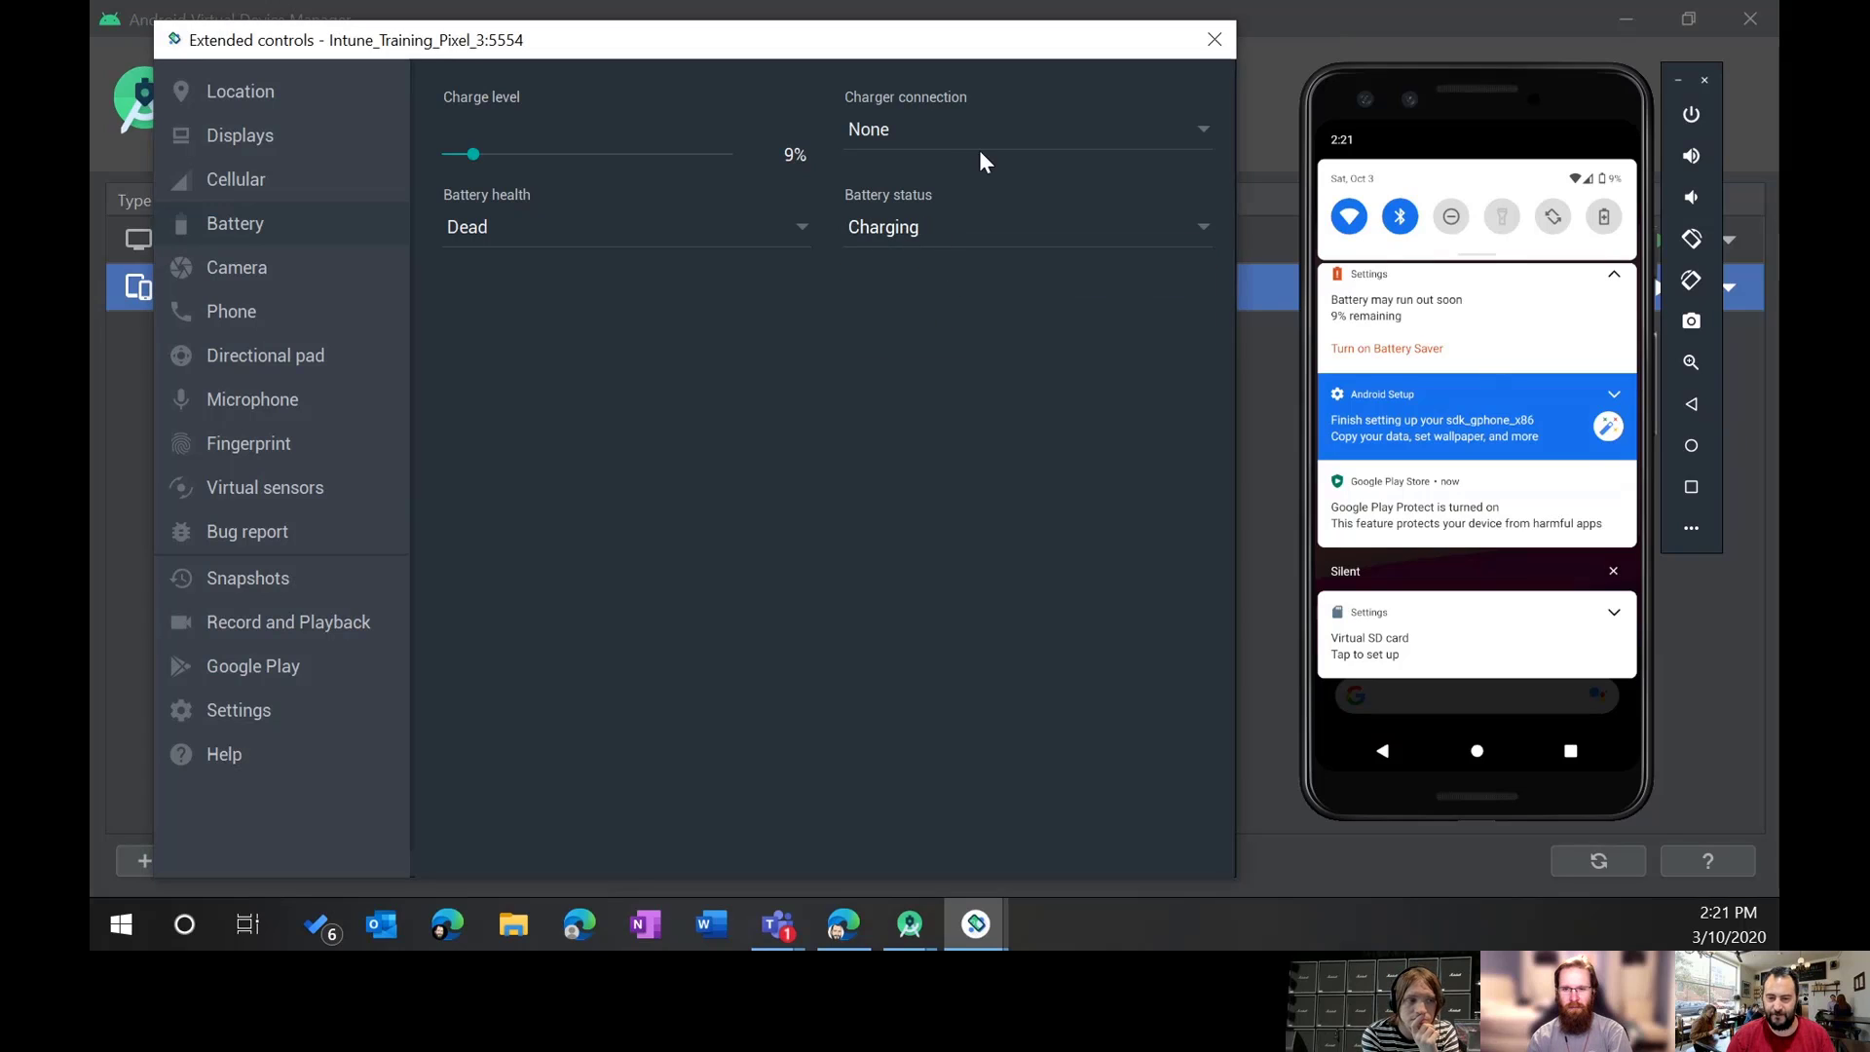
click(926, 129)
click(898, 179)
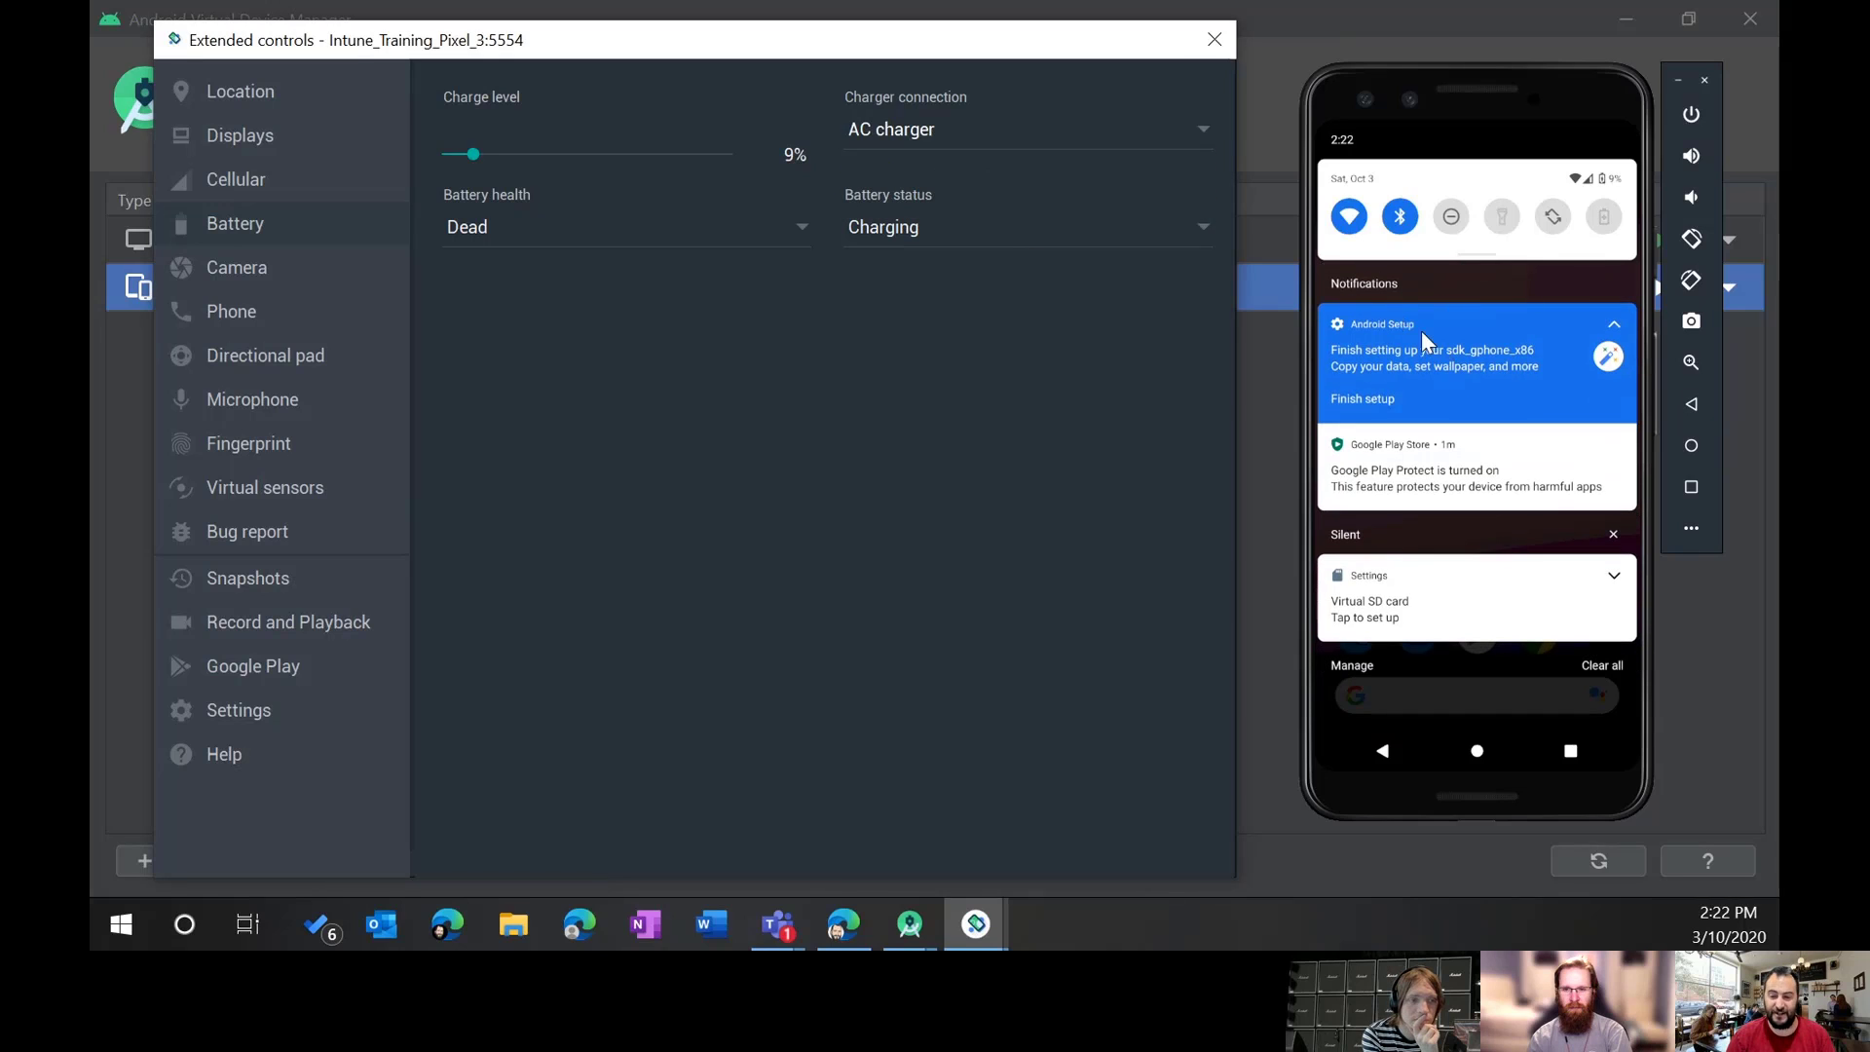
drag(1487, 642, 1379, 37)
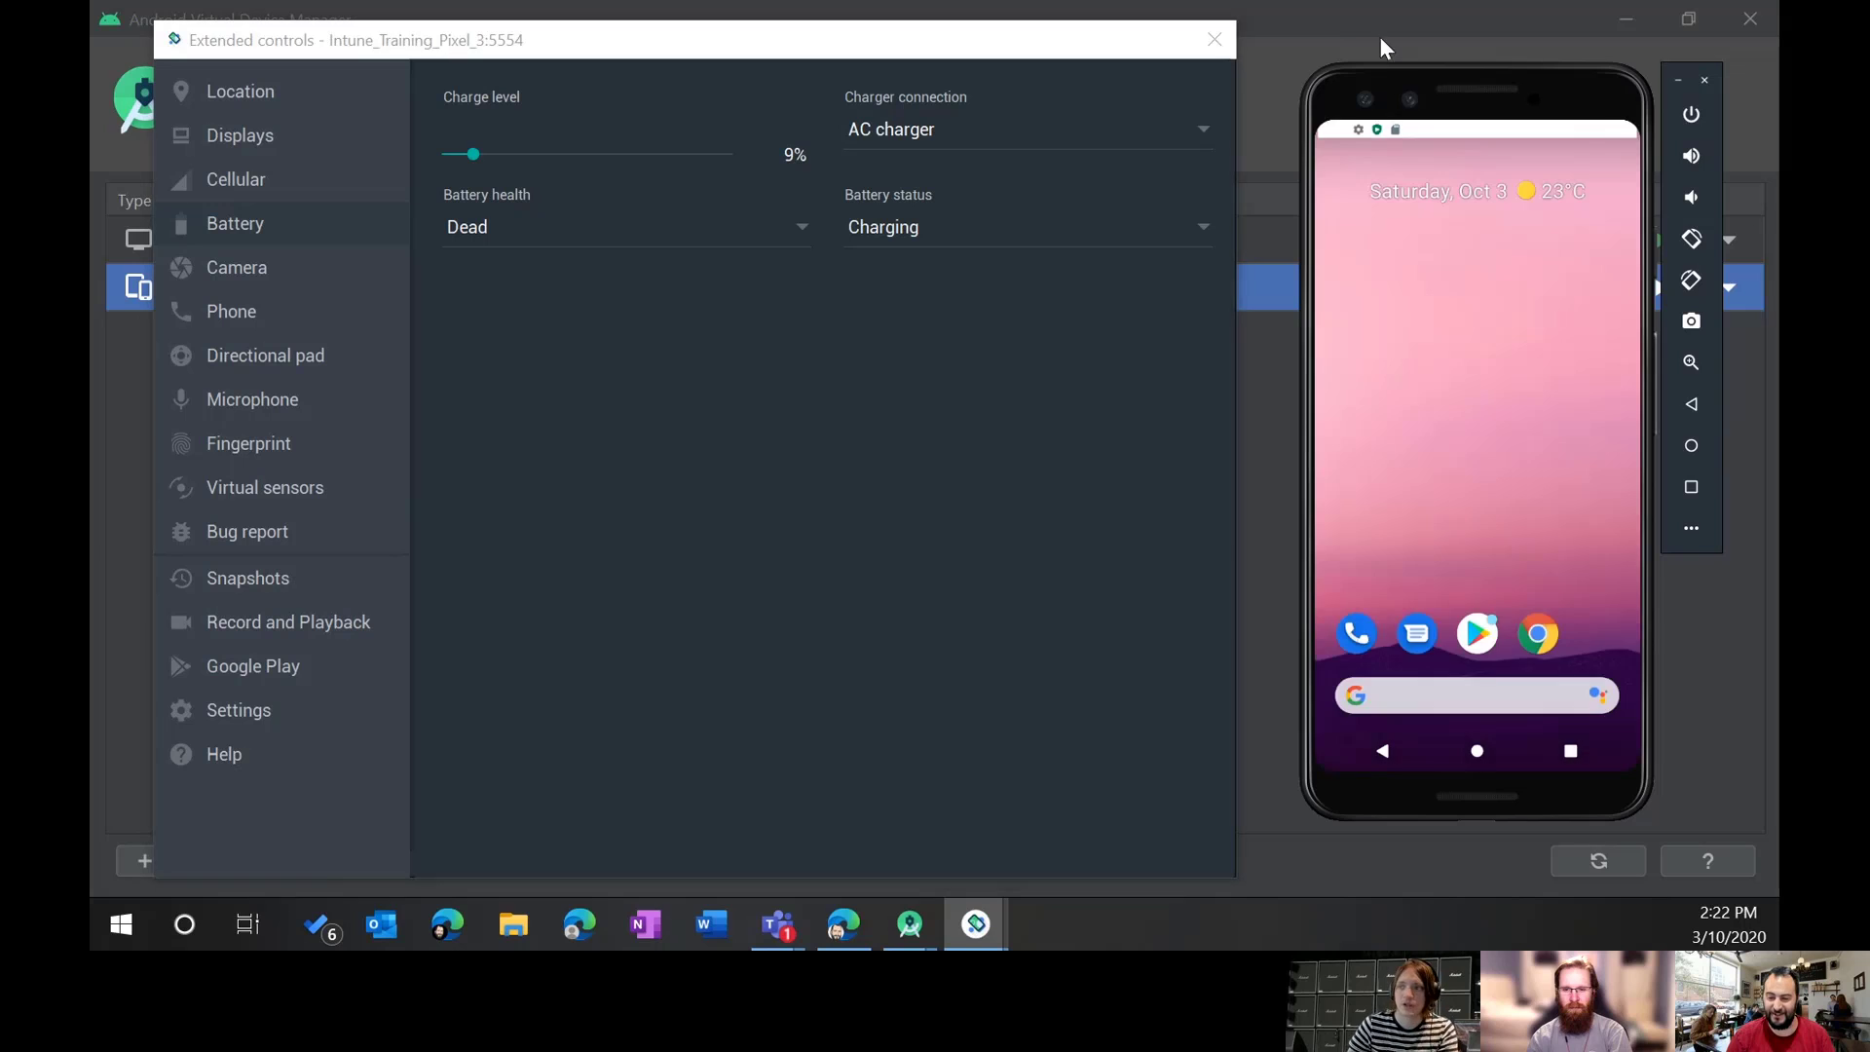
click(232, 271)
Step: Look over the Phone, Directional pad and Microphone controls in Extended controls
click(225, 311)
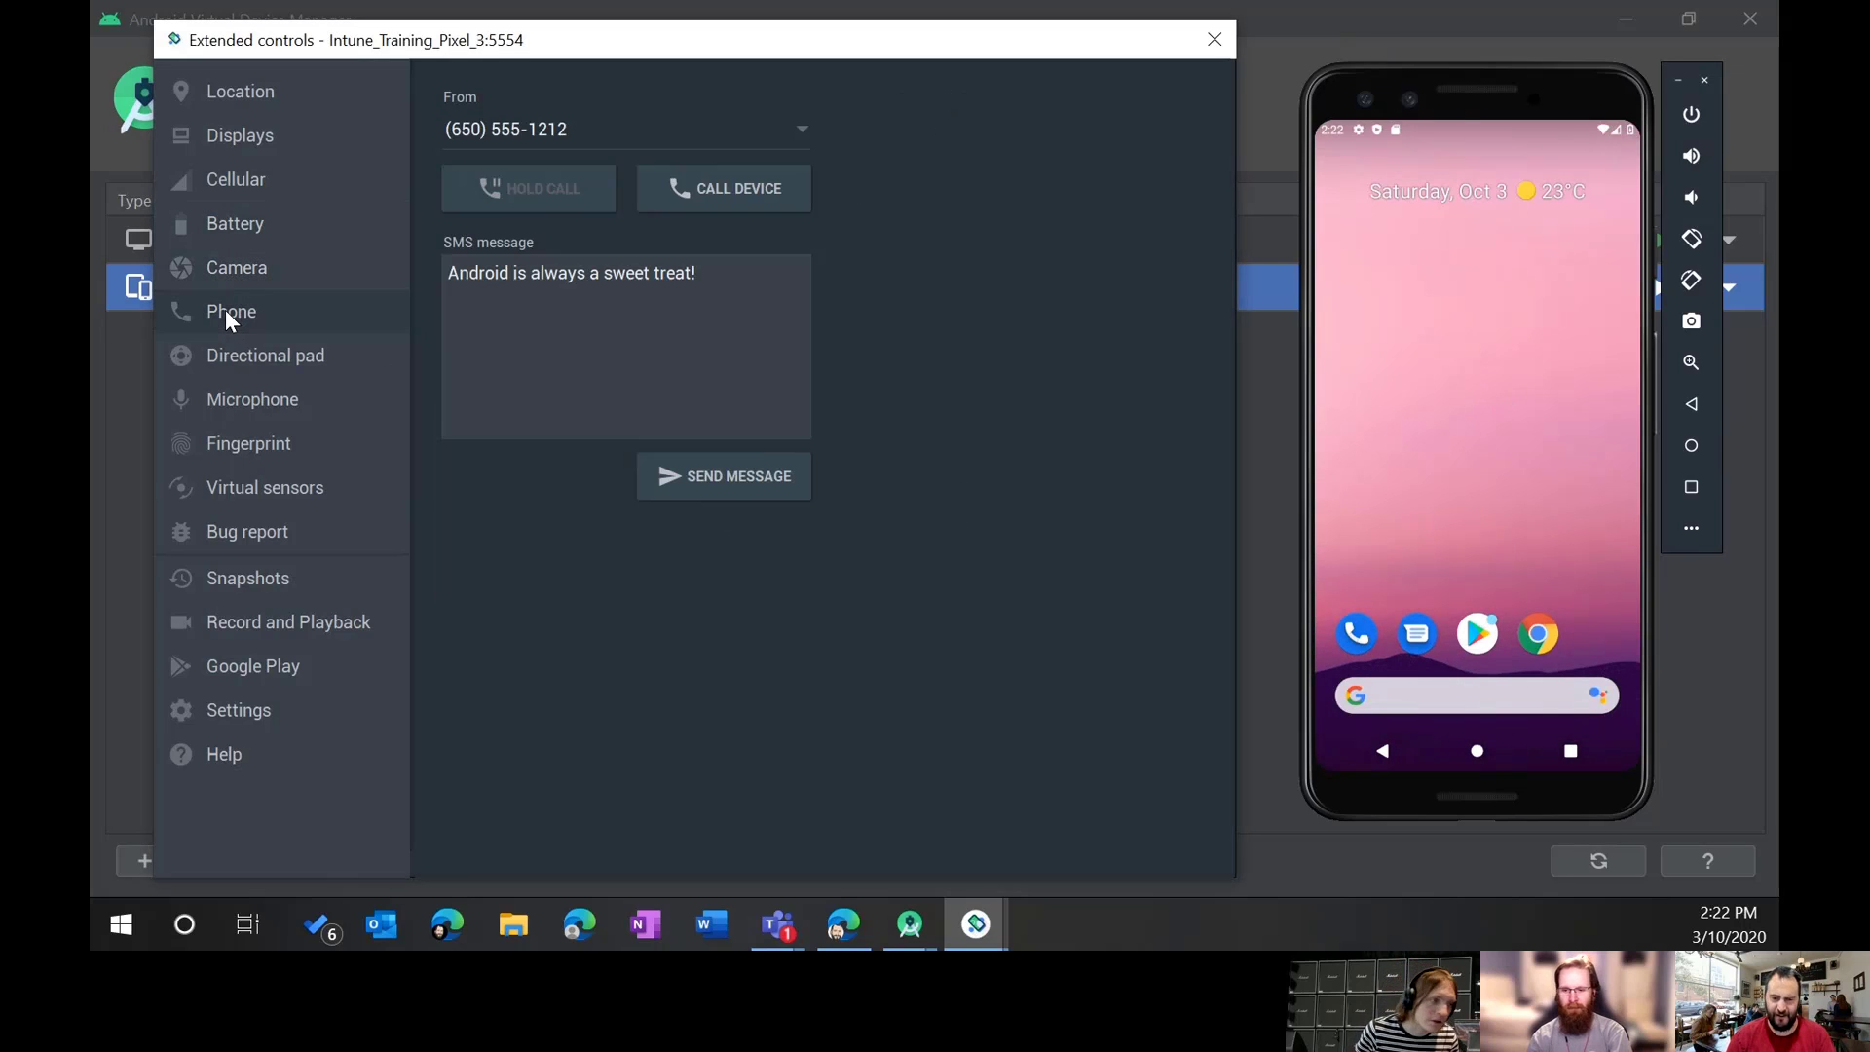
click(255, 367)
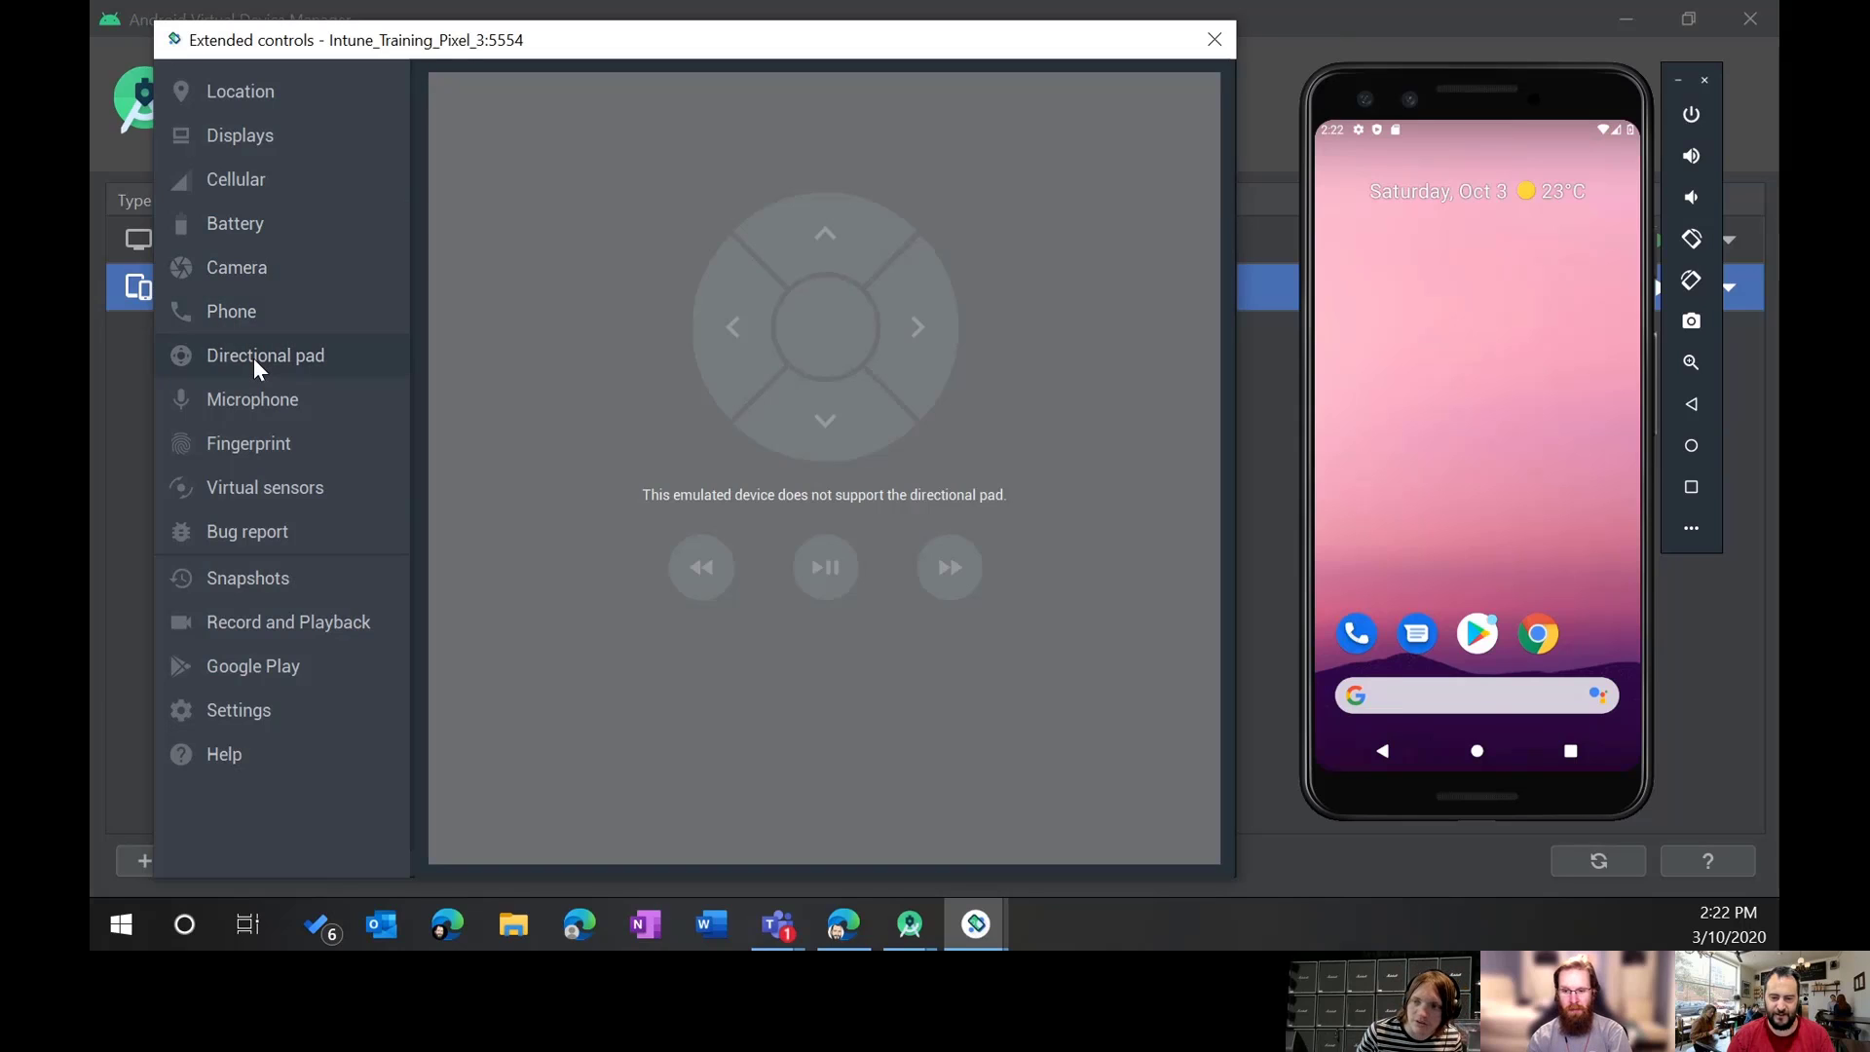
click(265, 407)
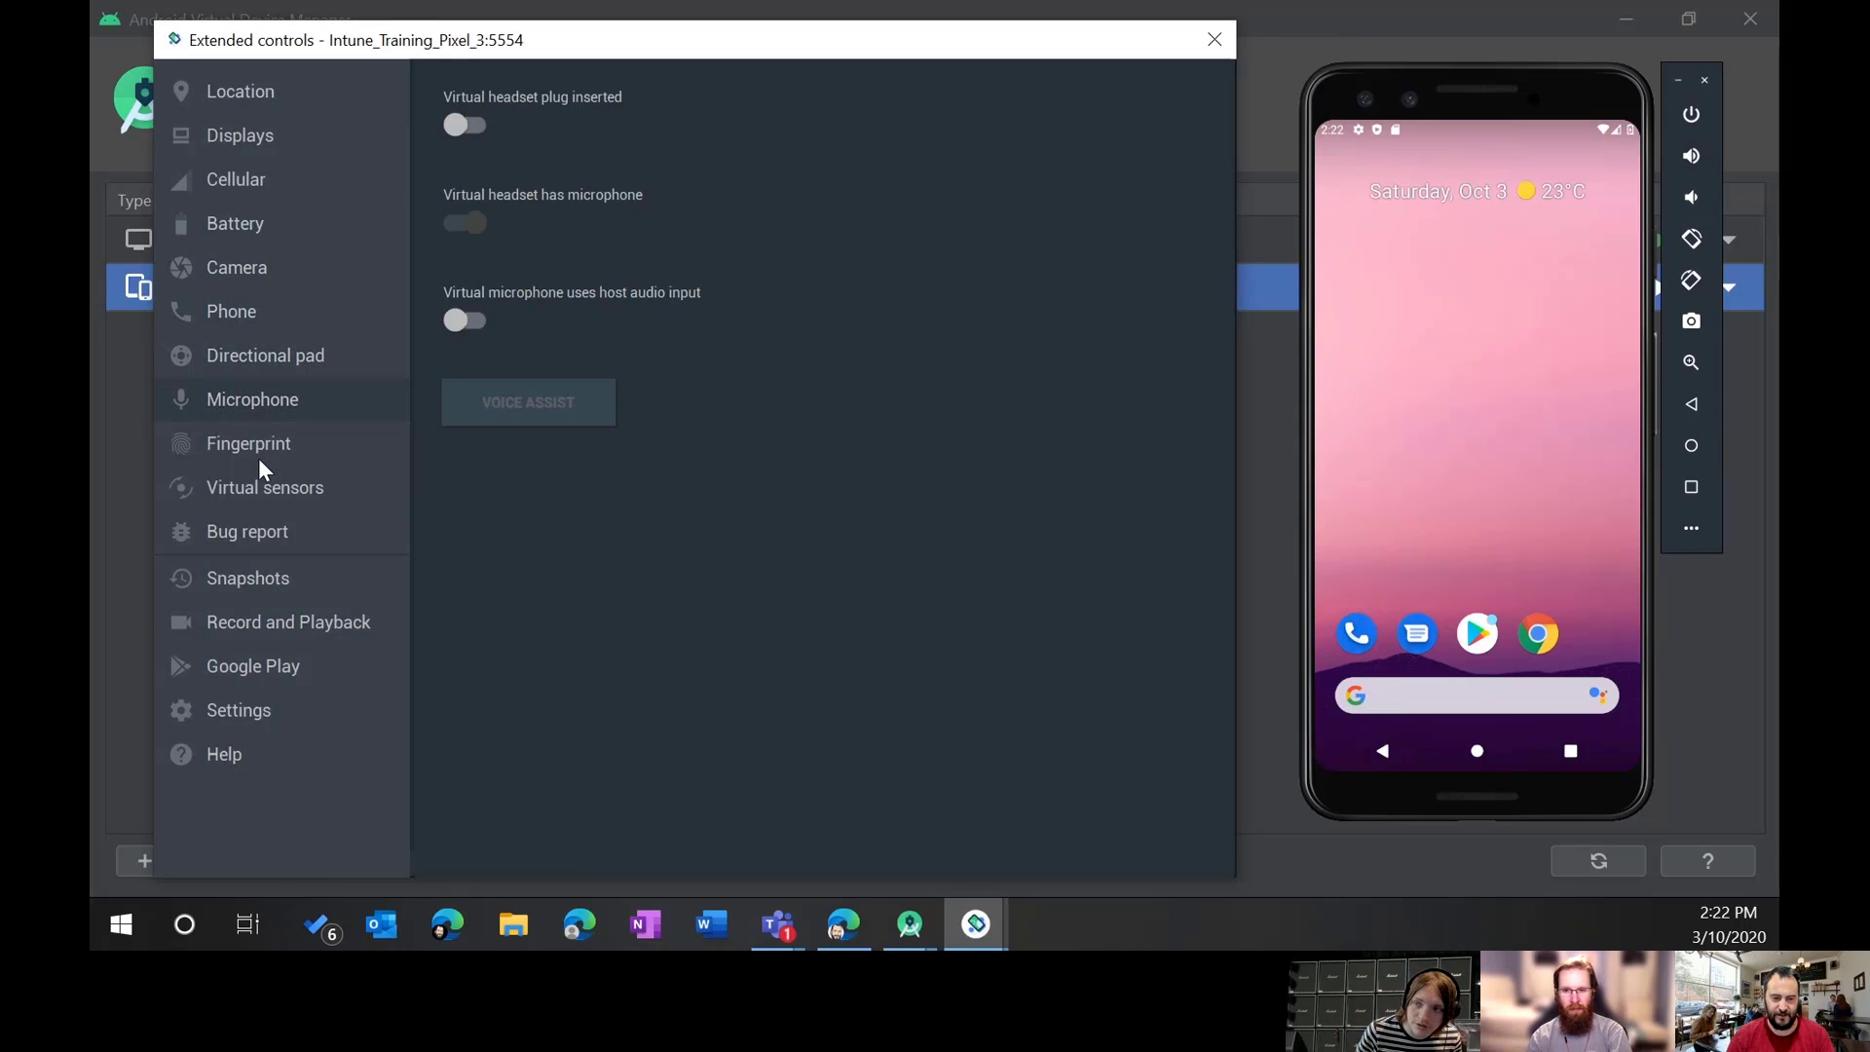
Step: Simulate a Finger 1 sensor touch, swipe open the app drawer, and show Virtual sensors' Device Pose
click(259, 456)
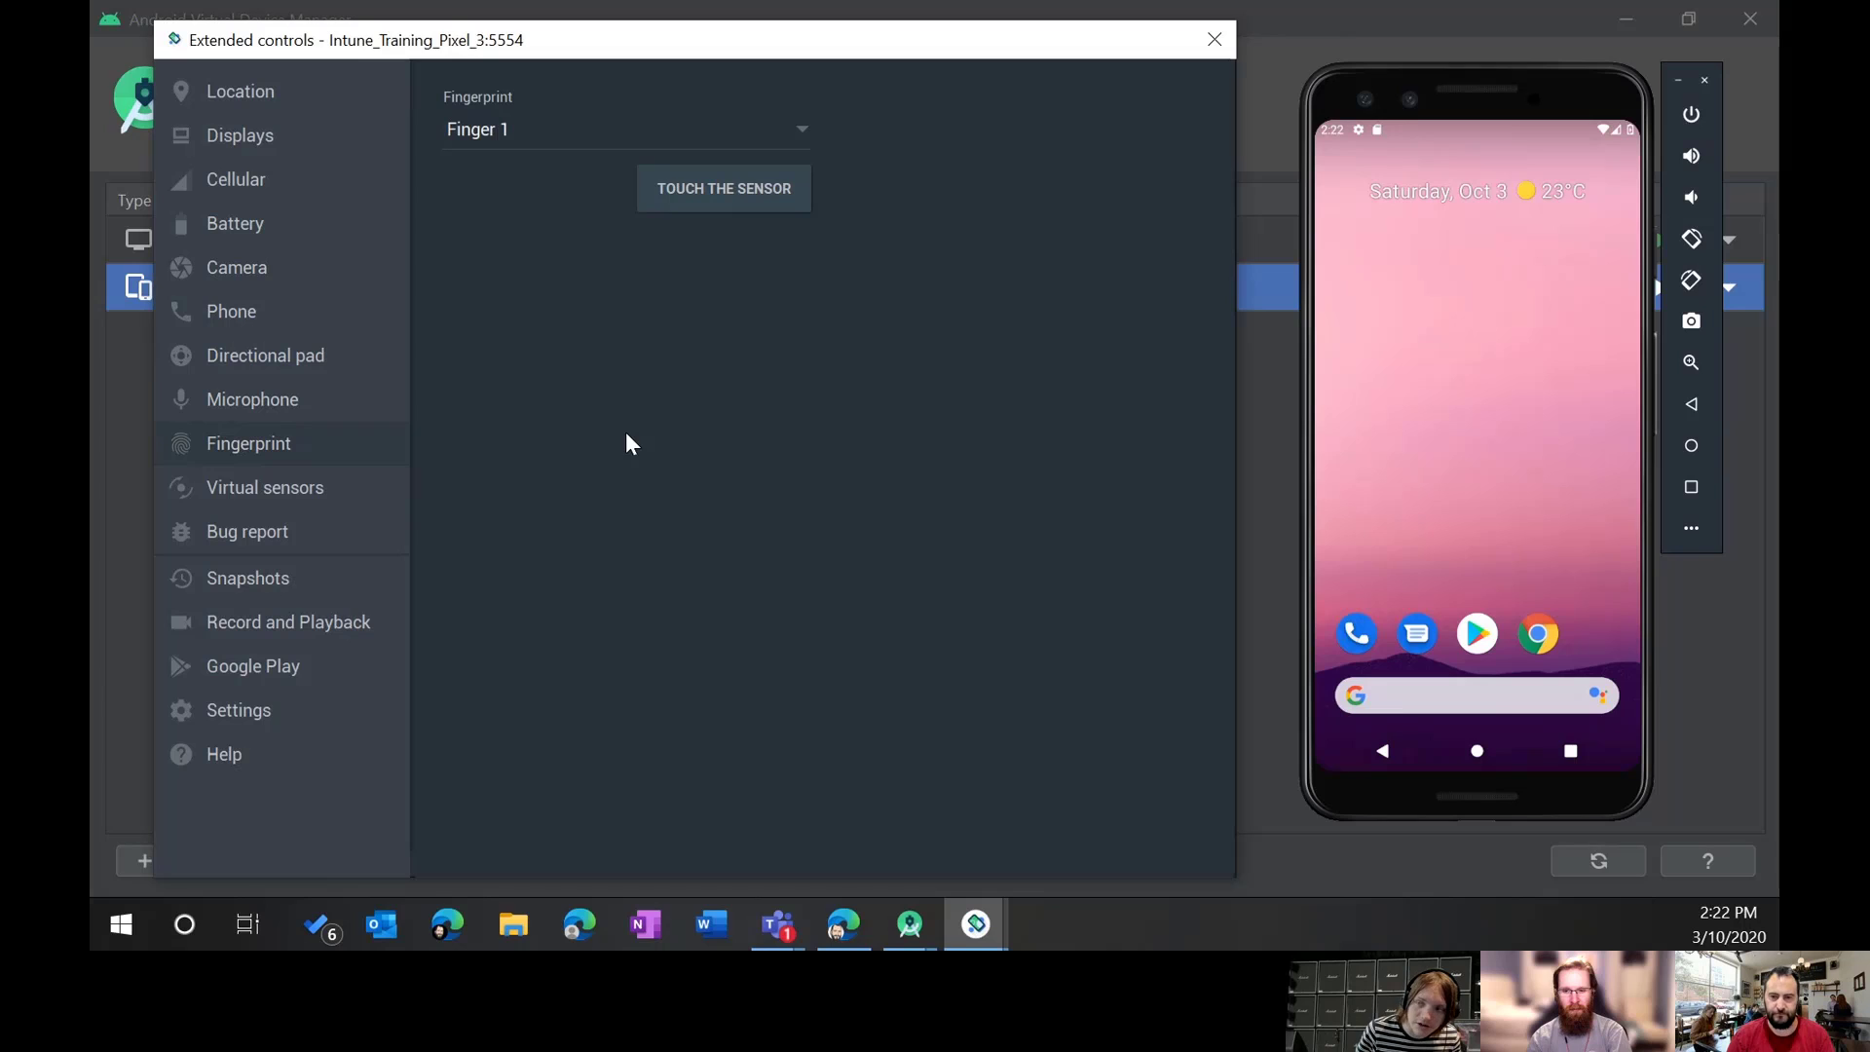
click(647, 124)
click(647, 124)
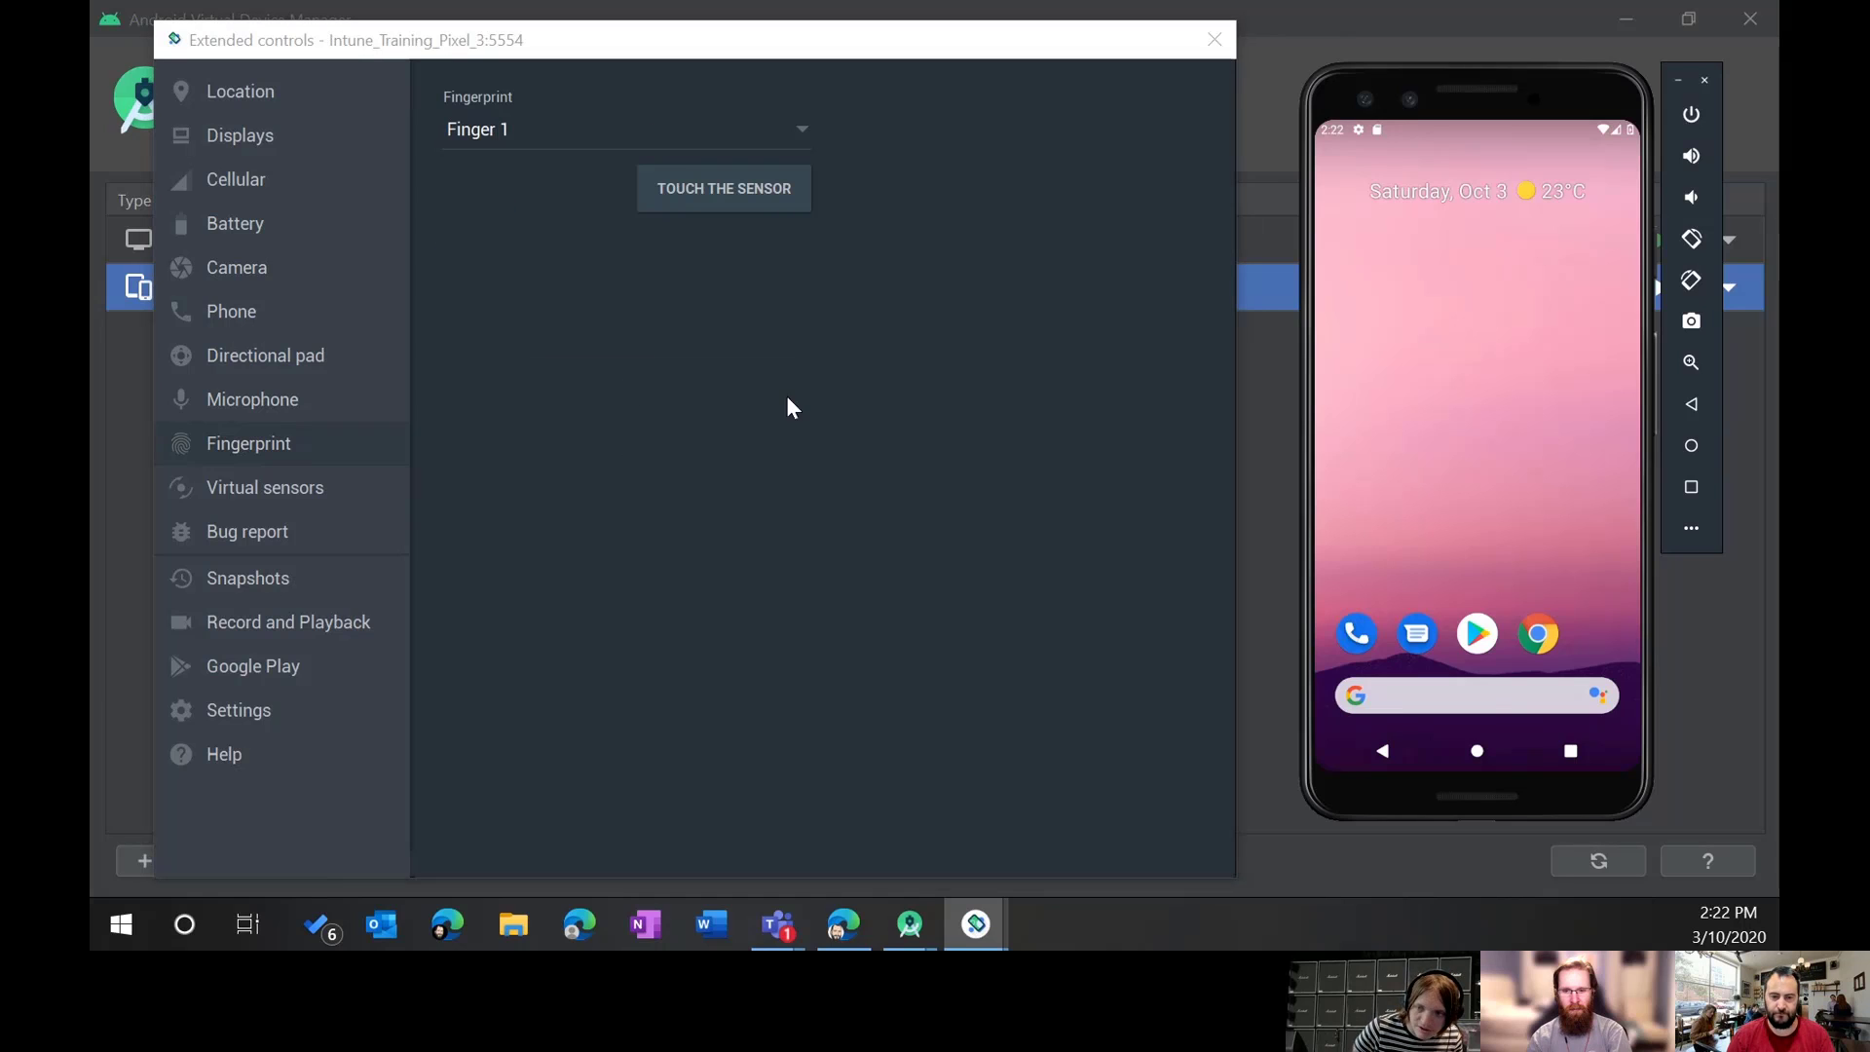
click(750, 195)
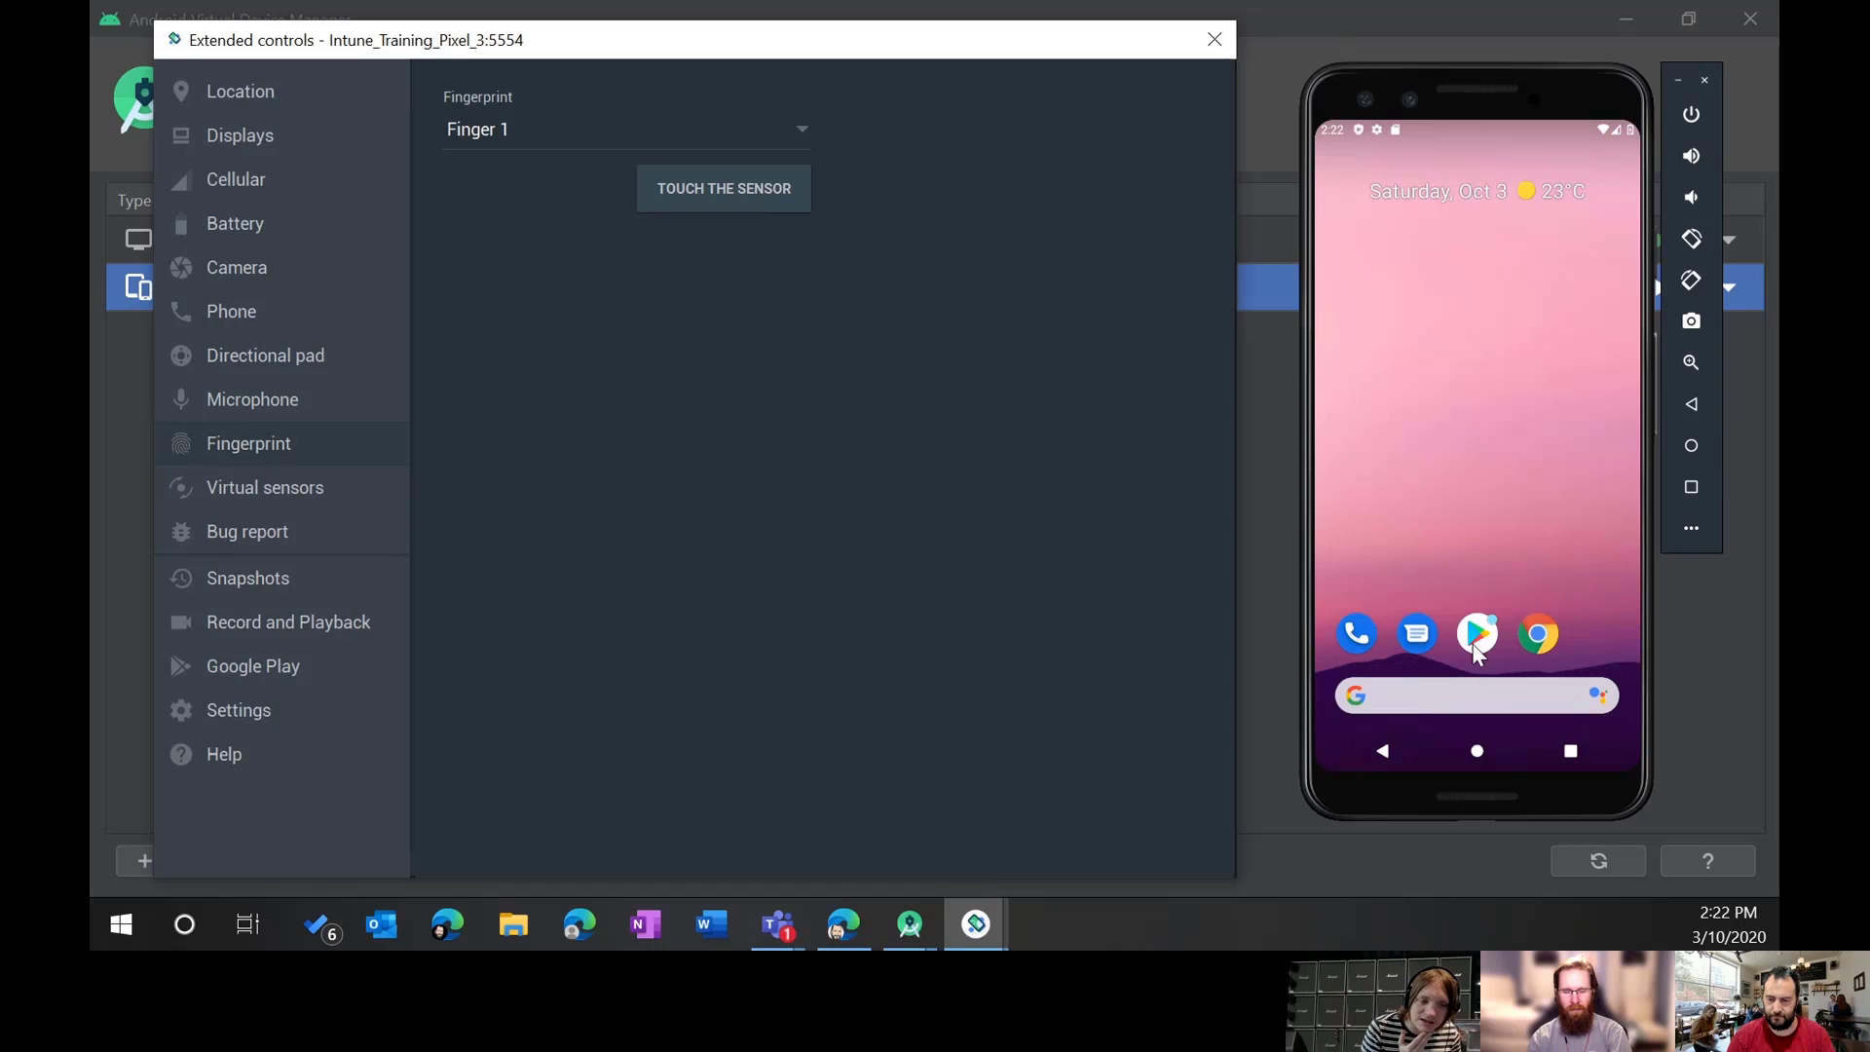
drag(1451, 531, 1461, 321)
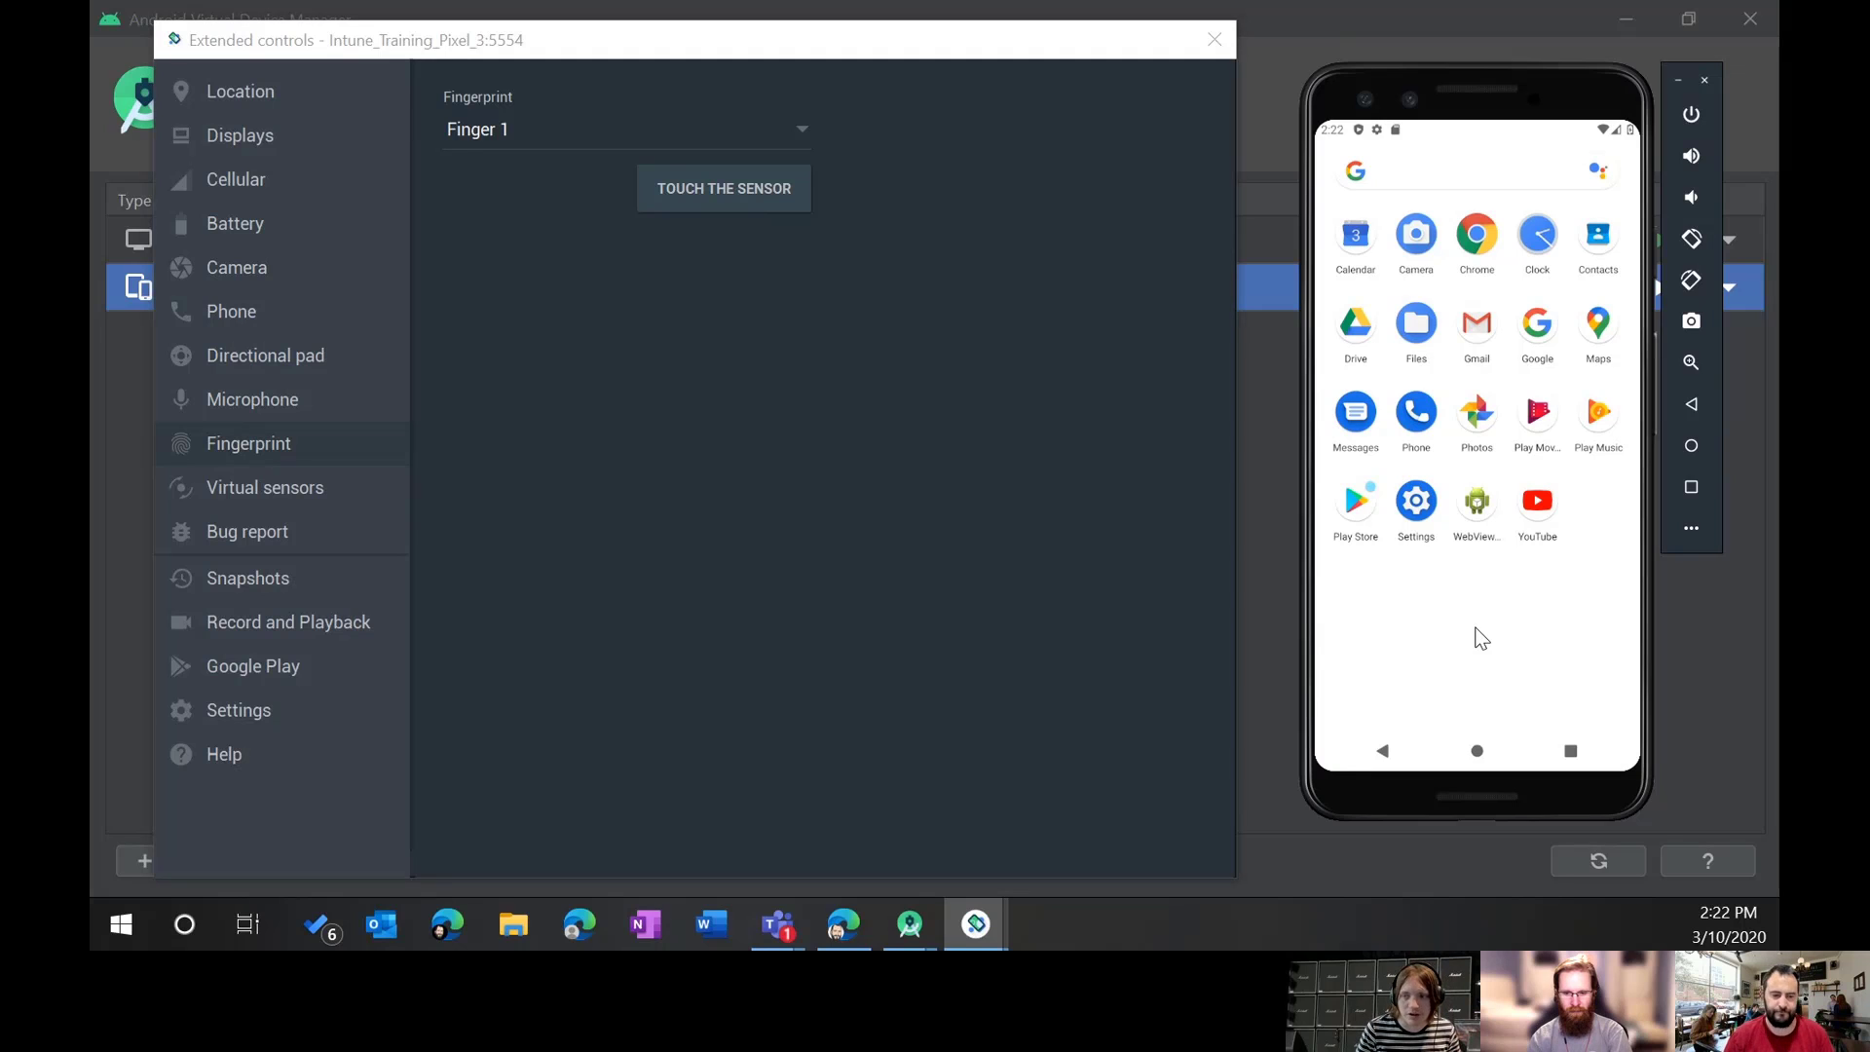
click(288, 497)
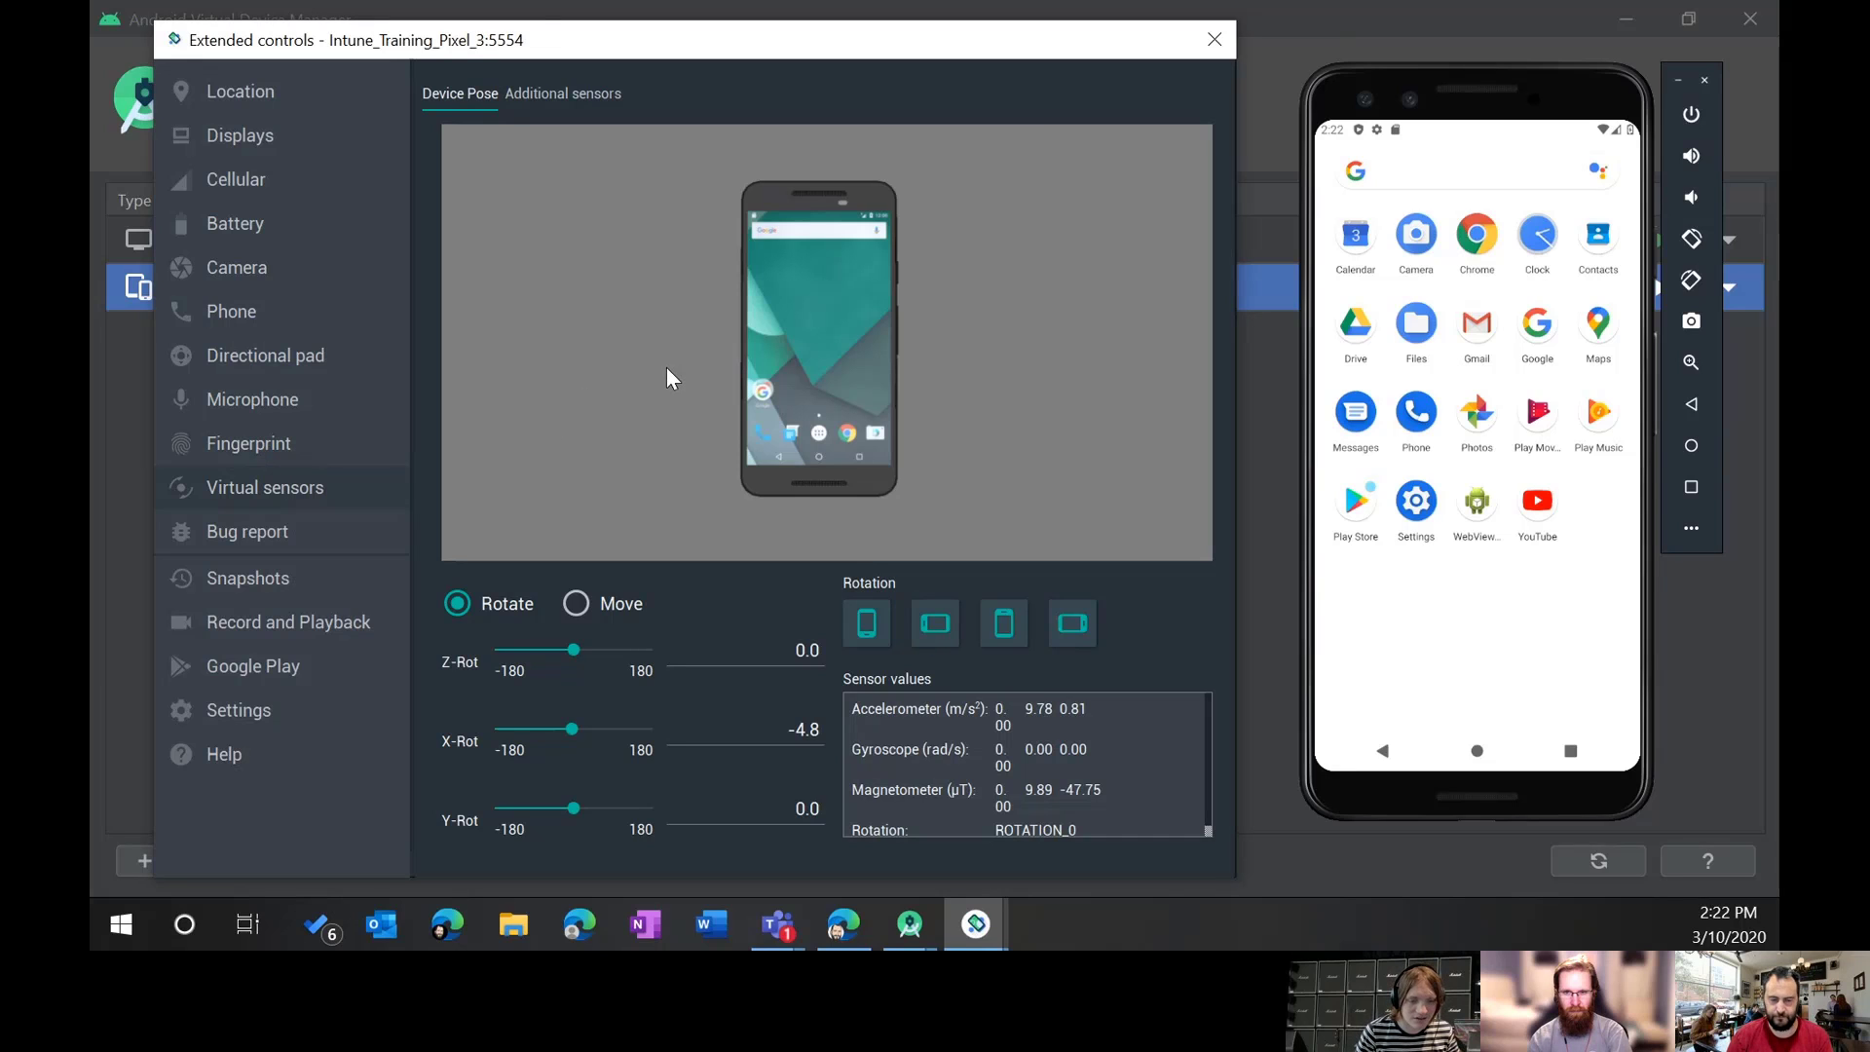
Step: On Additional sensors, adjust the ambient temperature slider until it reads 30.5 °C
click(557, 93)
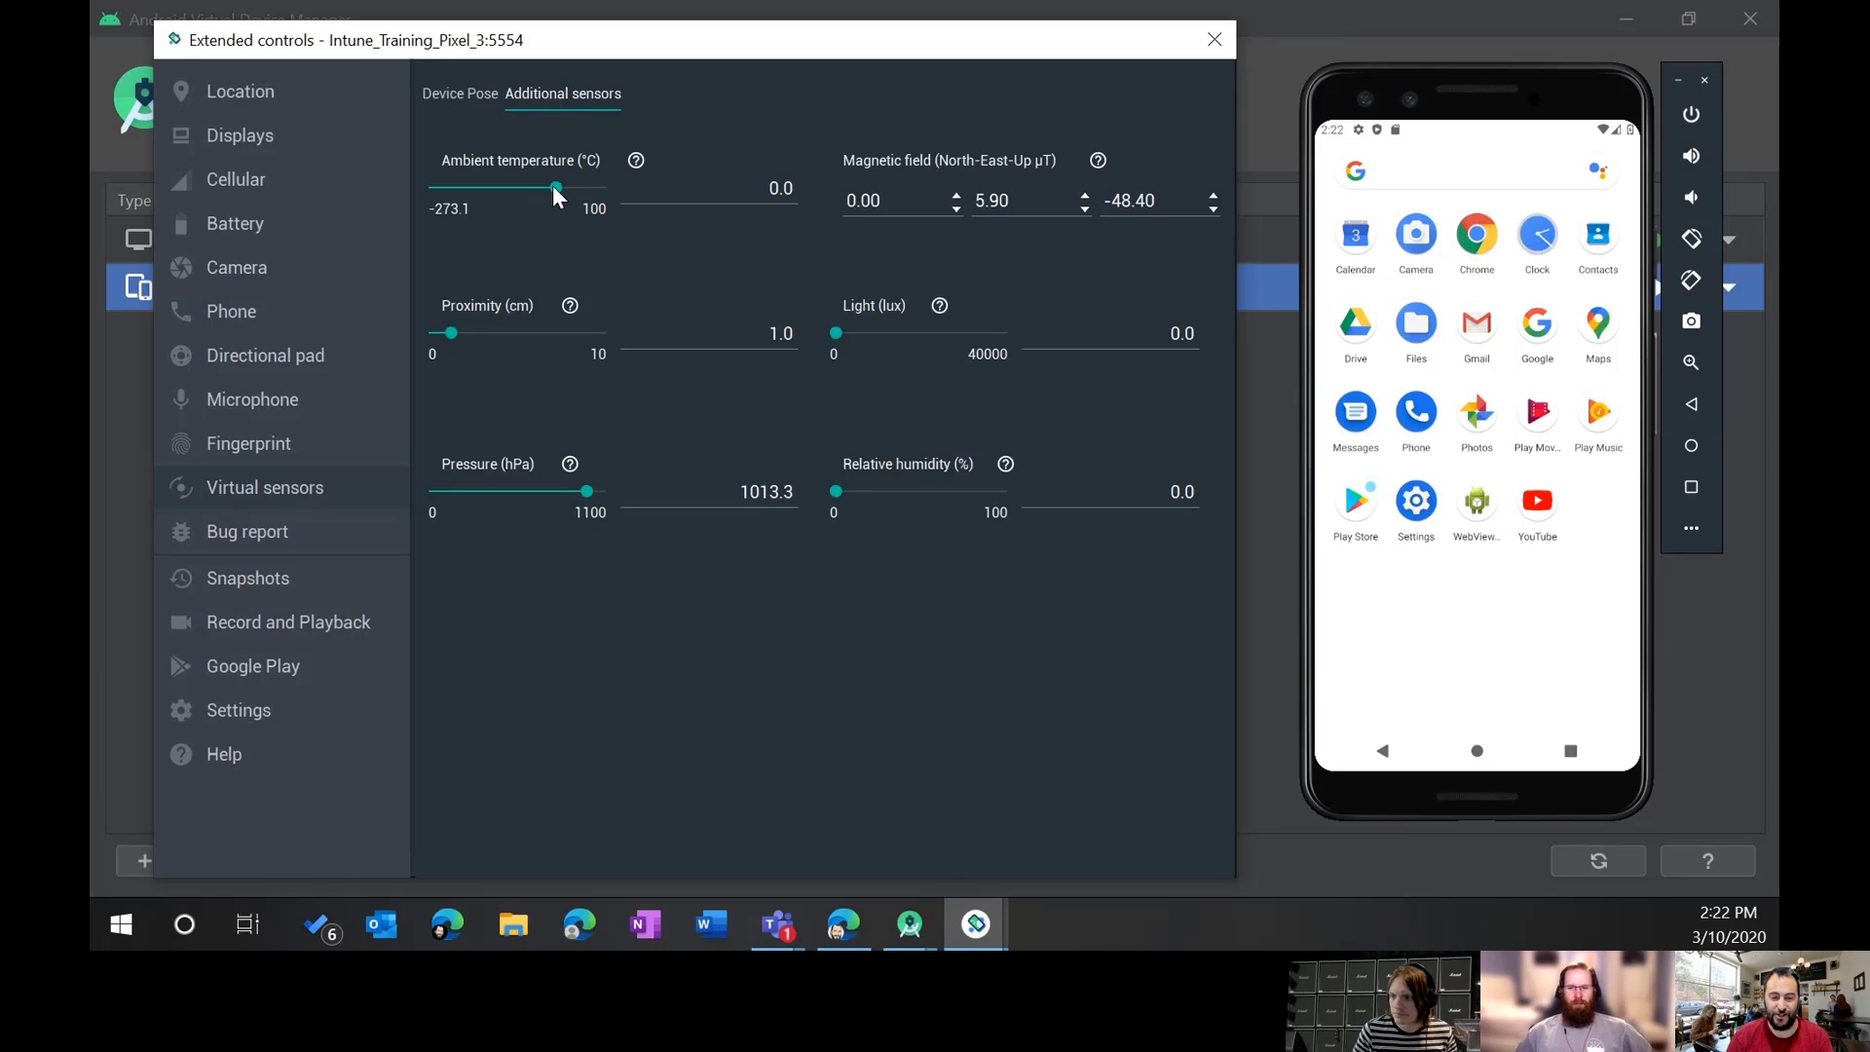
drag(554, 186, 616, 189)
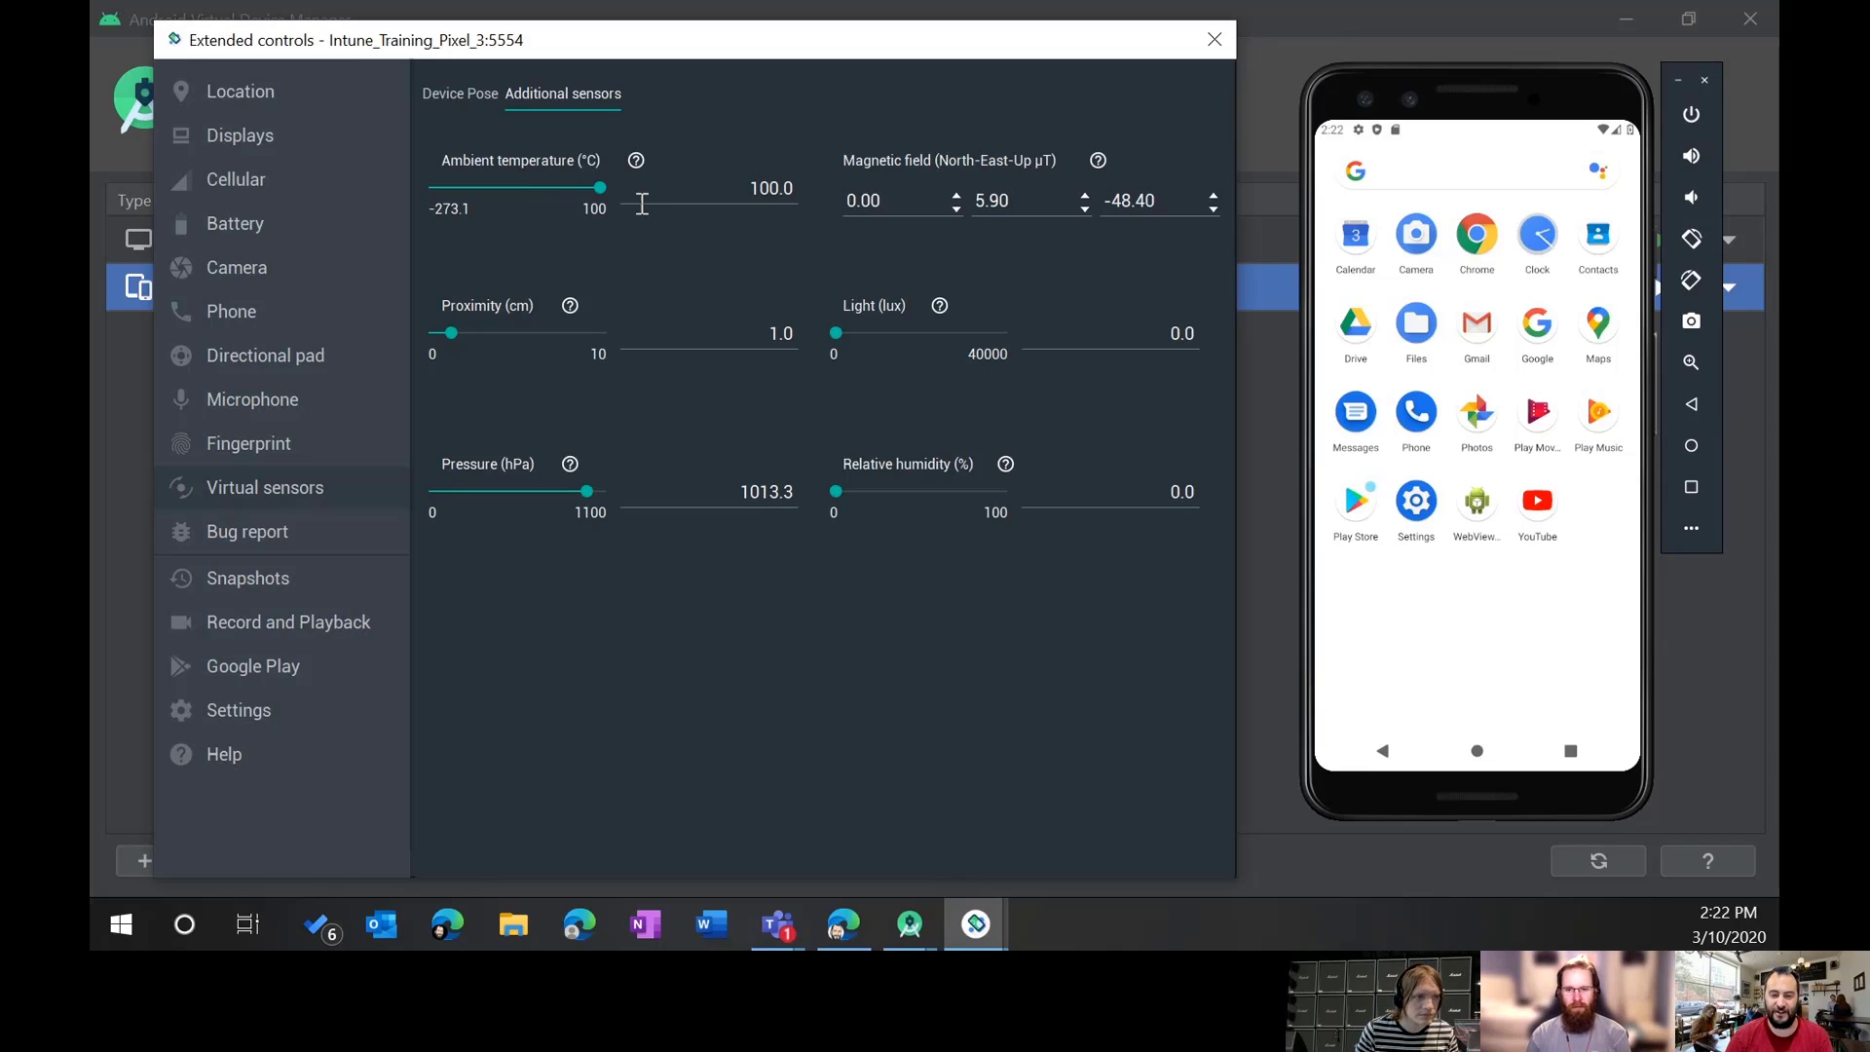
mouse_move(601, 186)
mouse_down()
mouse_move(547, 183)
mouse_move(570, 182)
mouse_up()
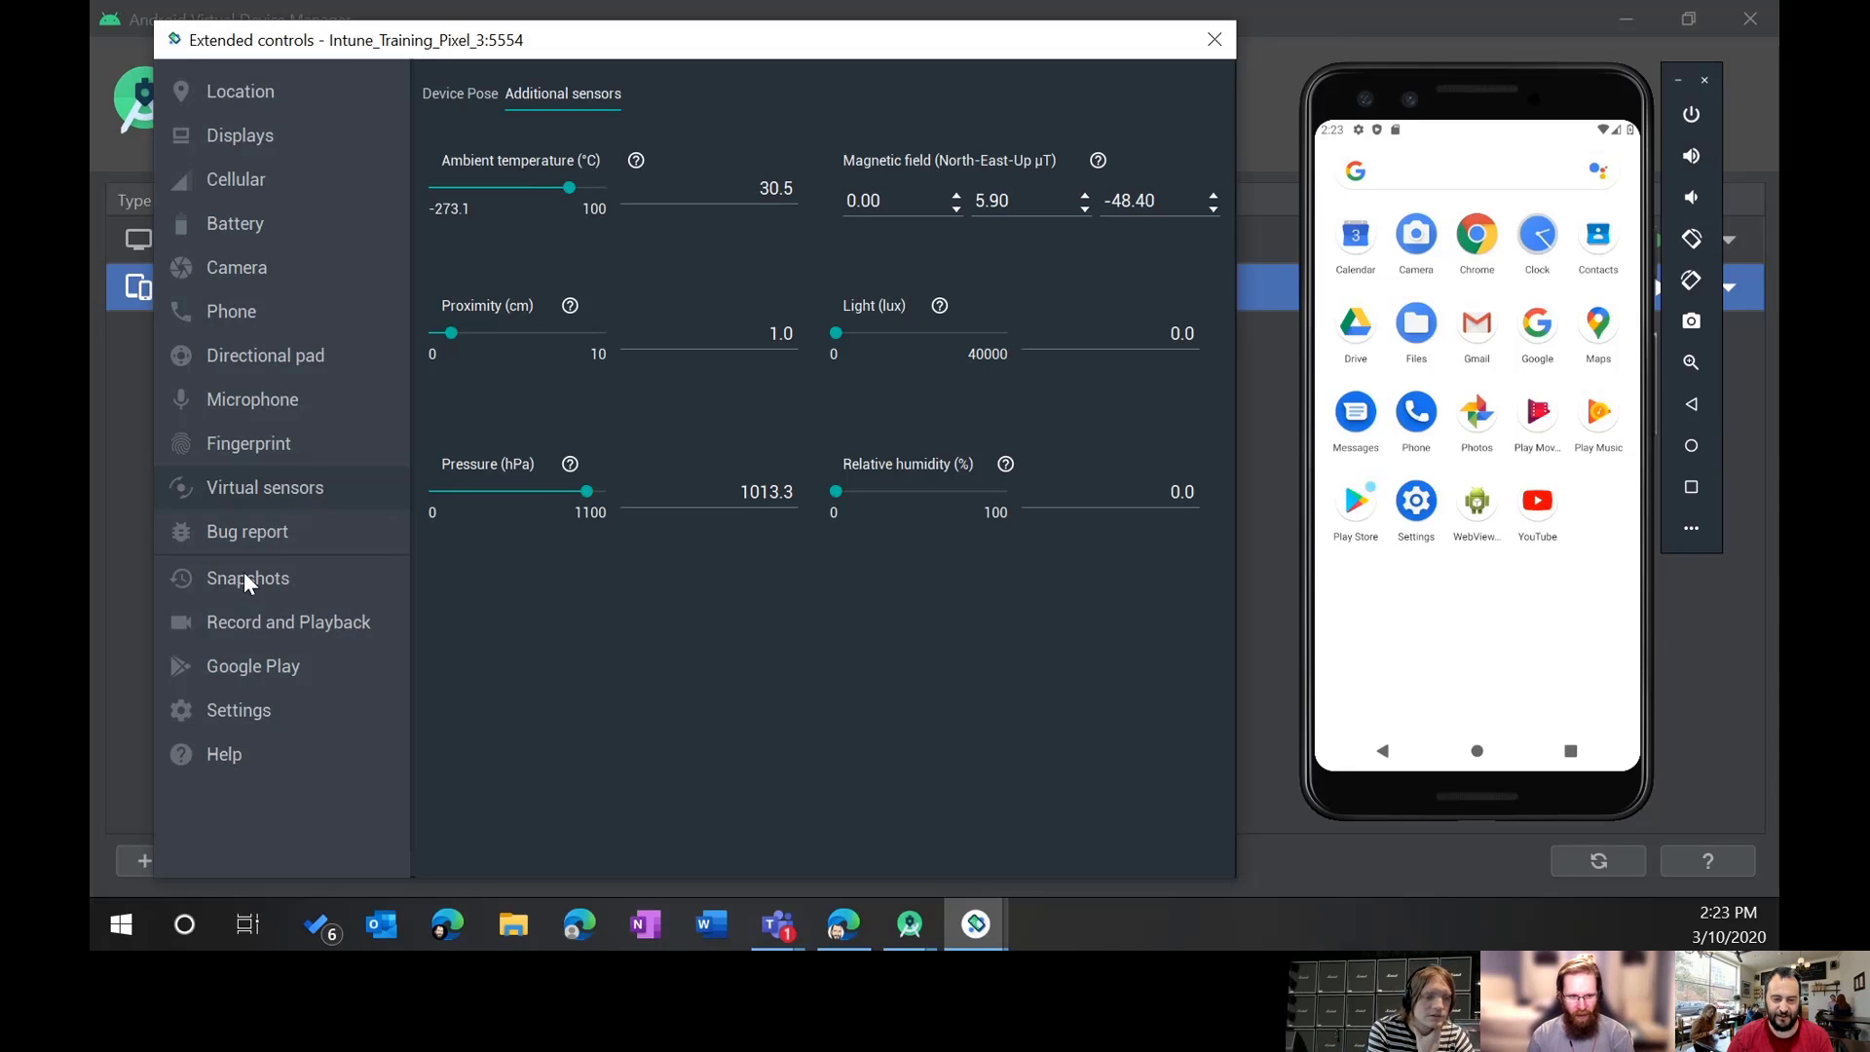
Step: Look over the Bug report page and the Snapshots list and settings
click(261, 533)
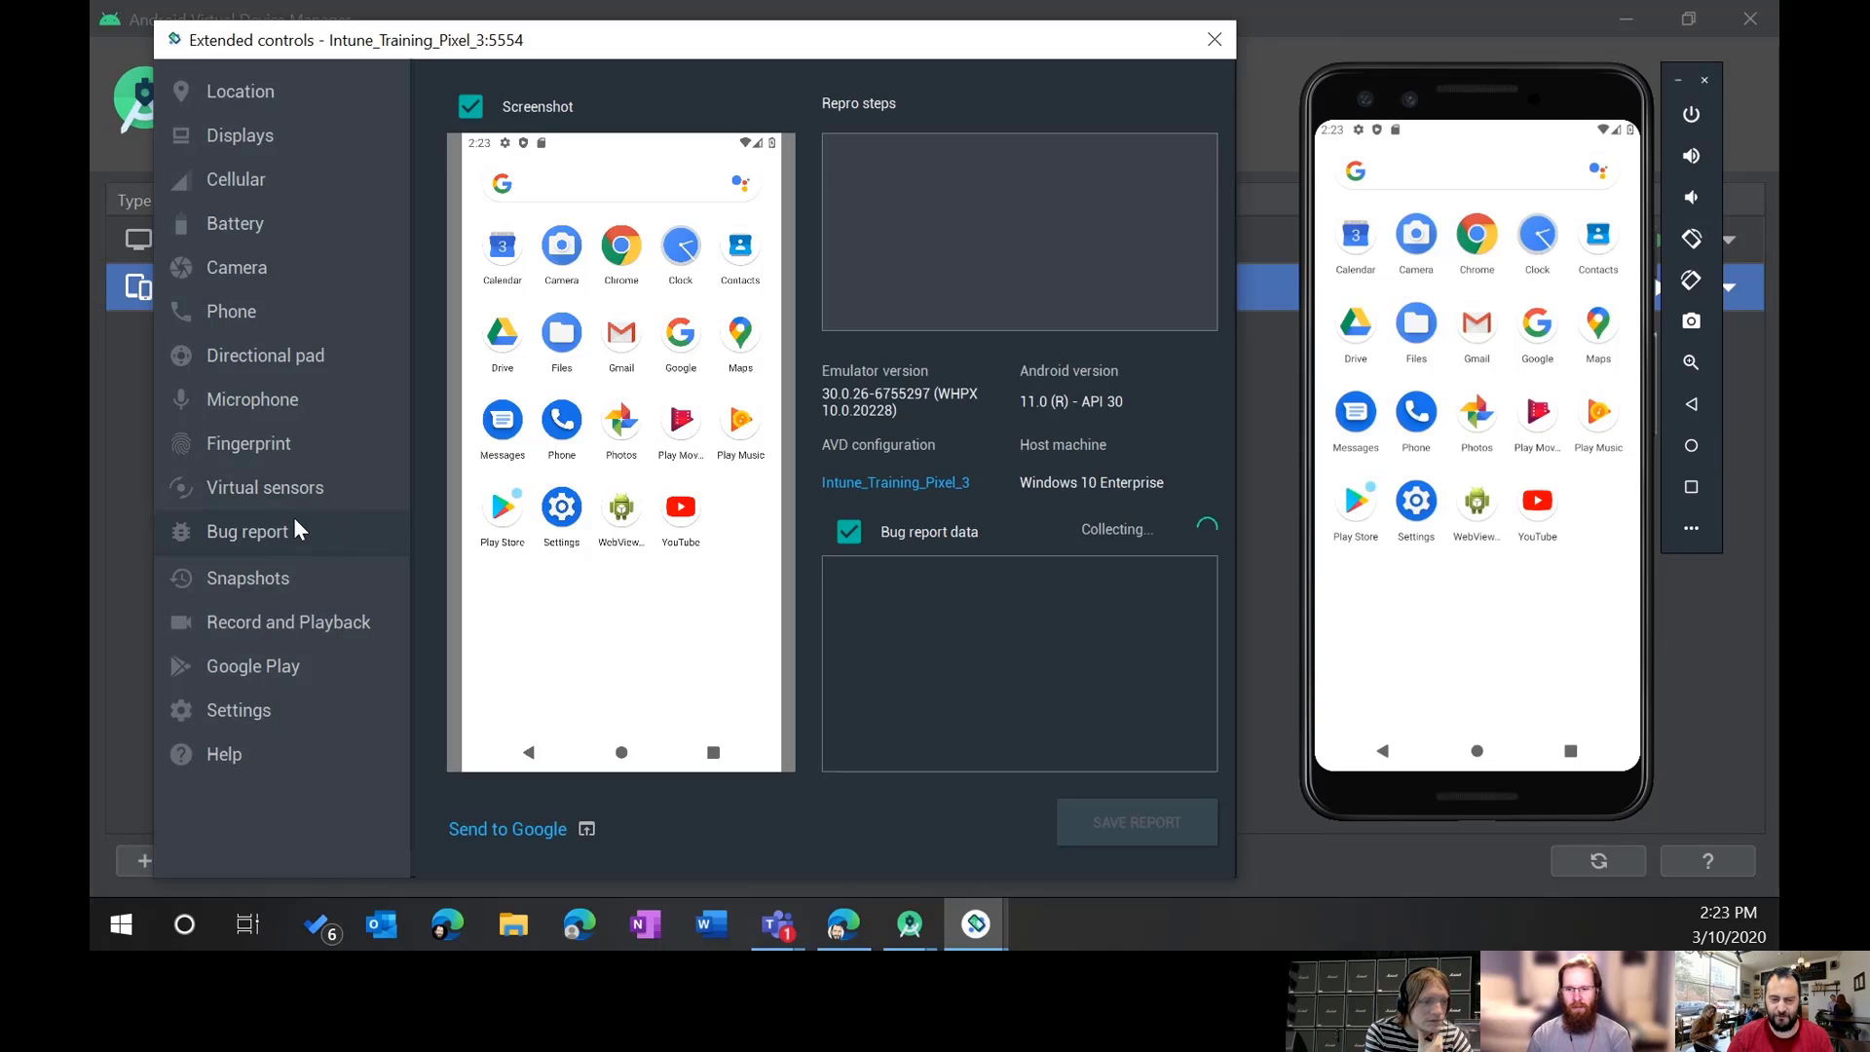
click(283, 580)
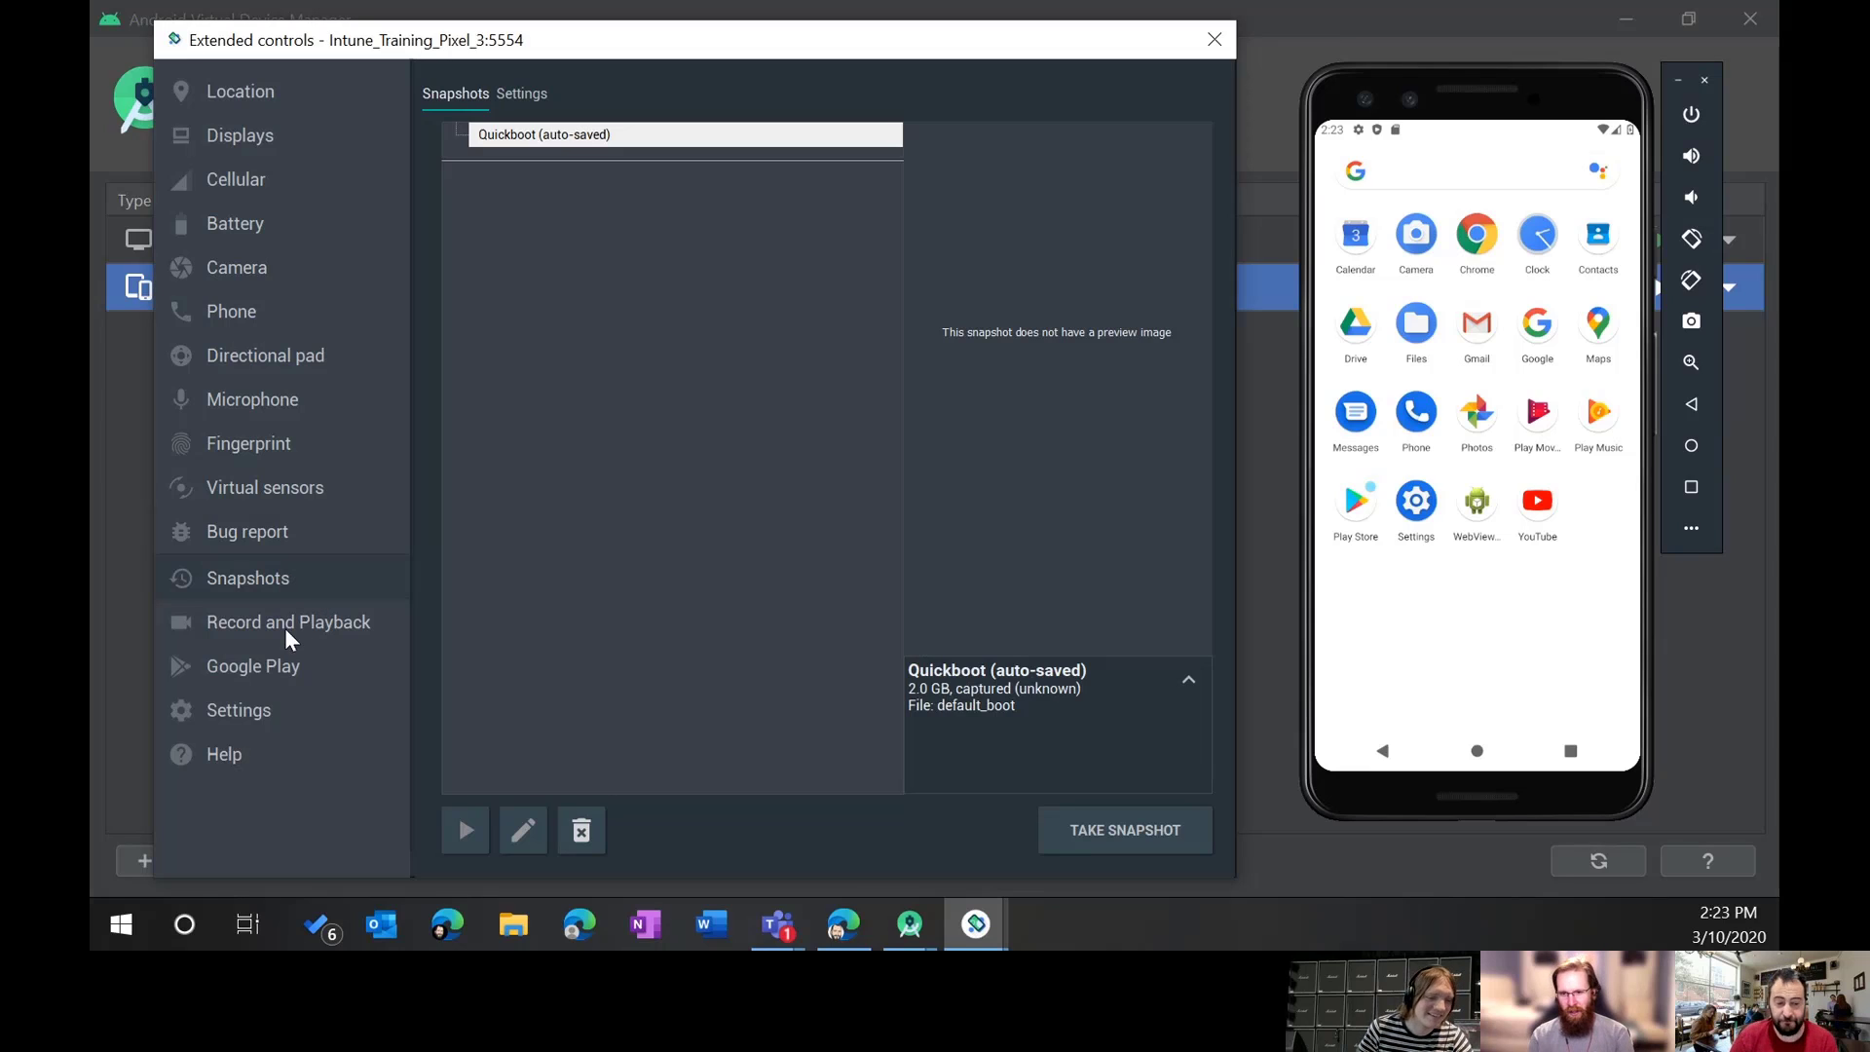
click(519, 95)
click(448, 94)
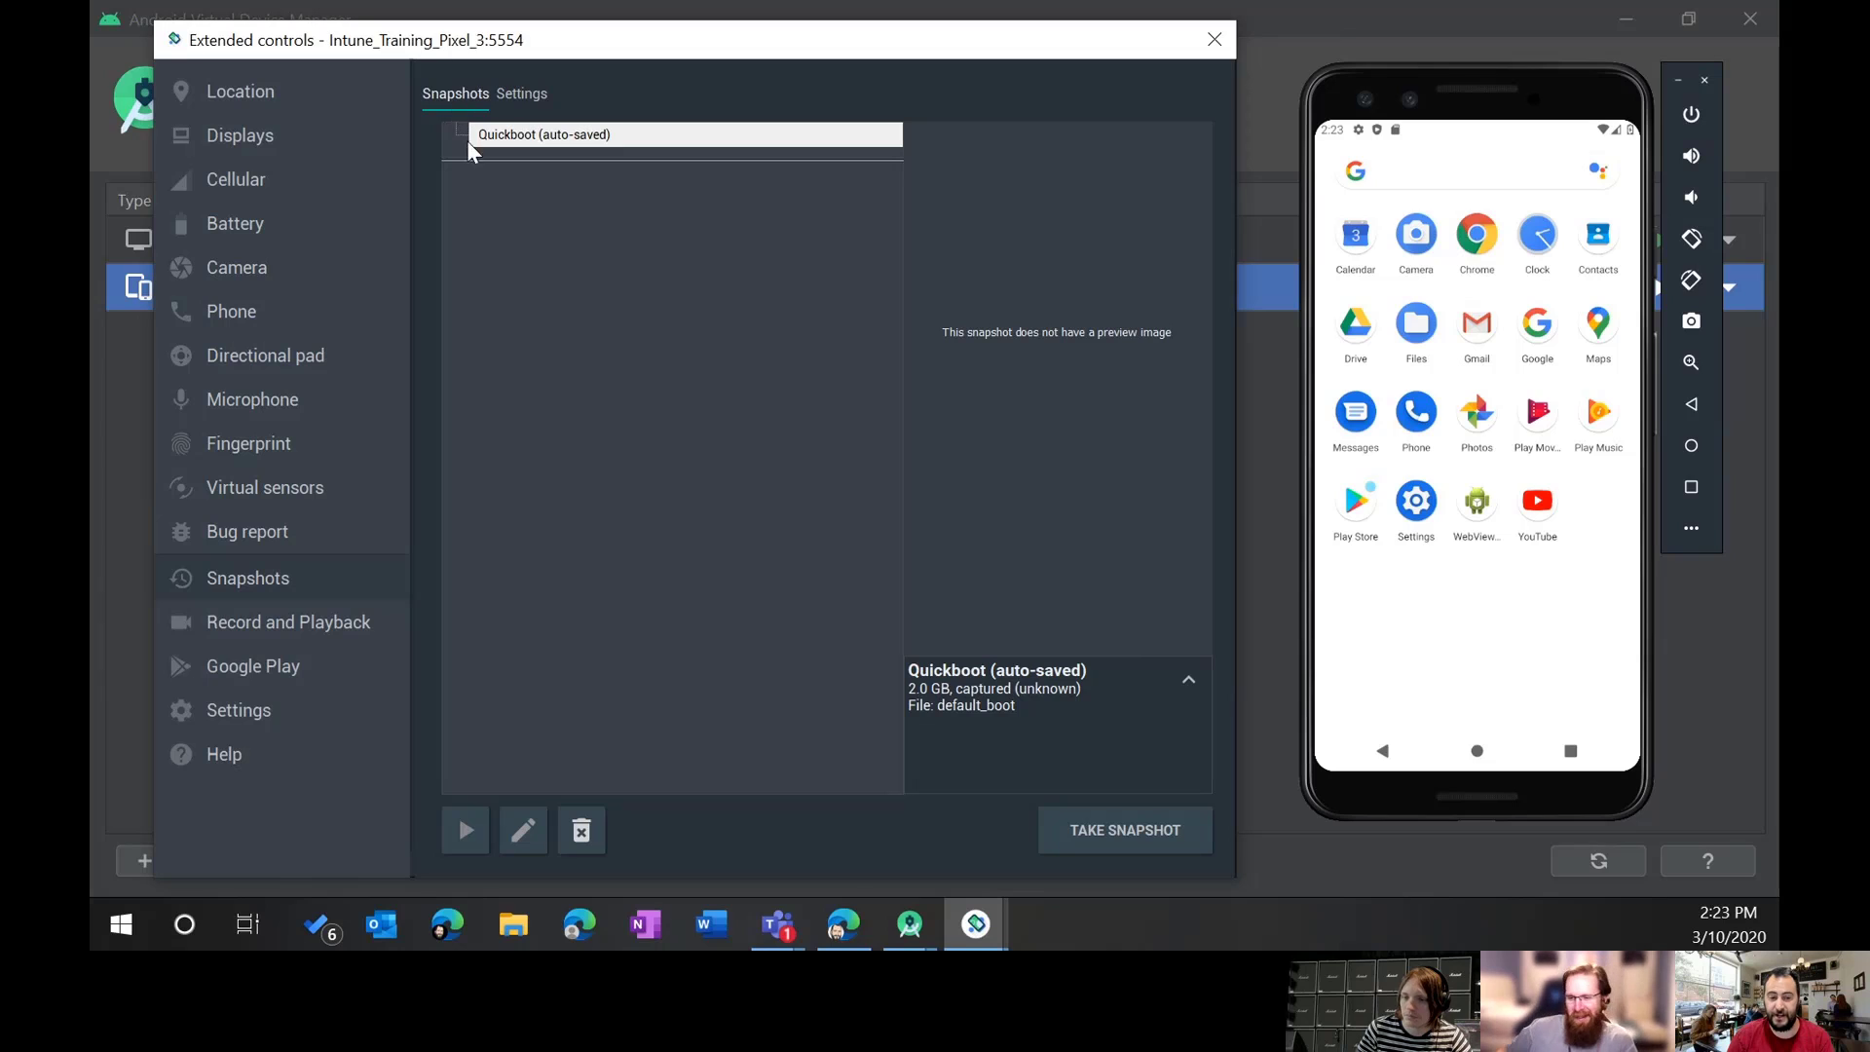
Step: Keep the Quickboot snapshot's auto-save at Yes, then show Record and Playback
click(555, 134)
click(522, 98)
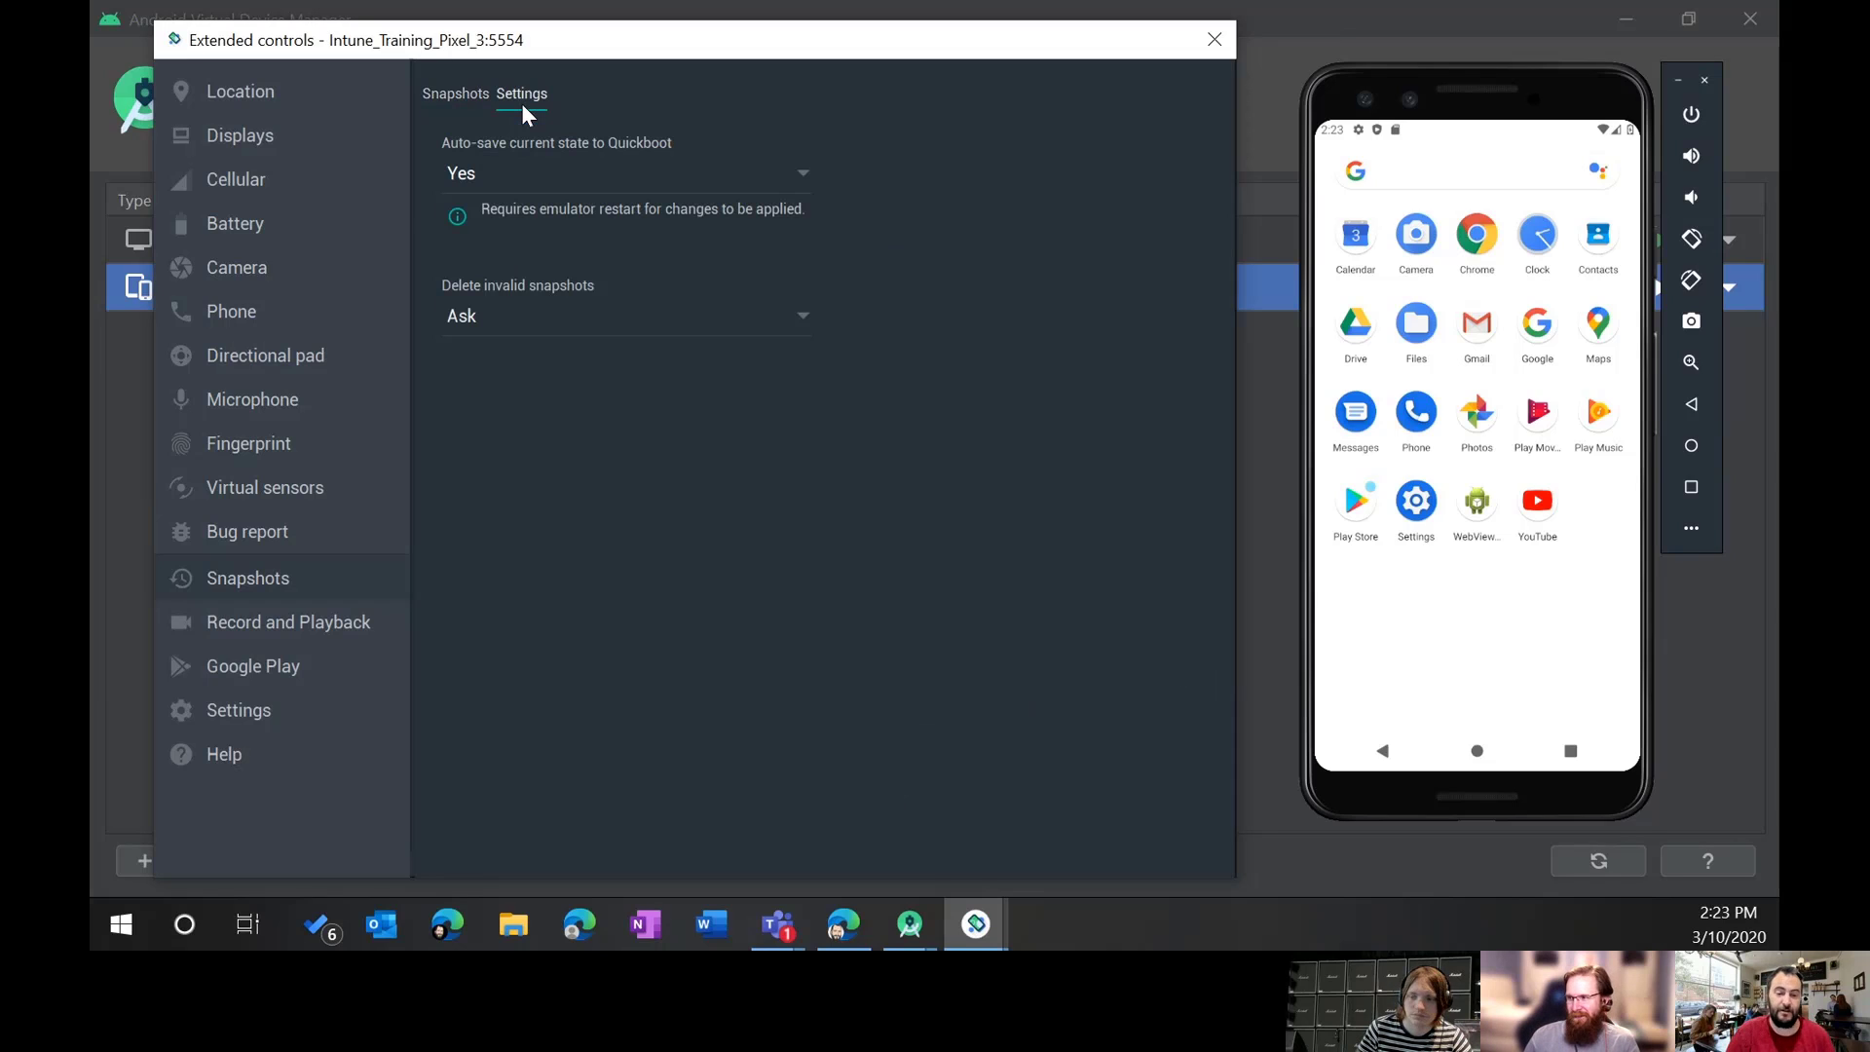
click(697, 175)
click(697, 175)
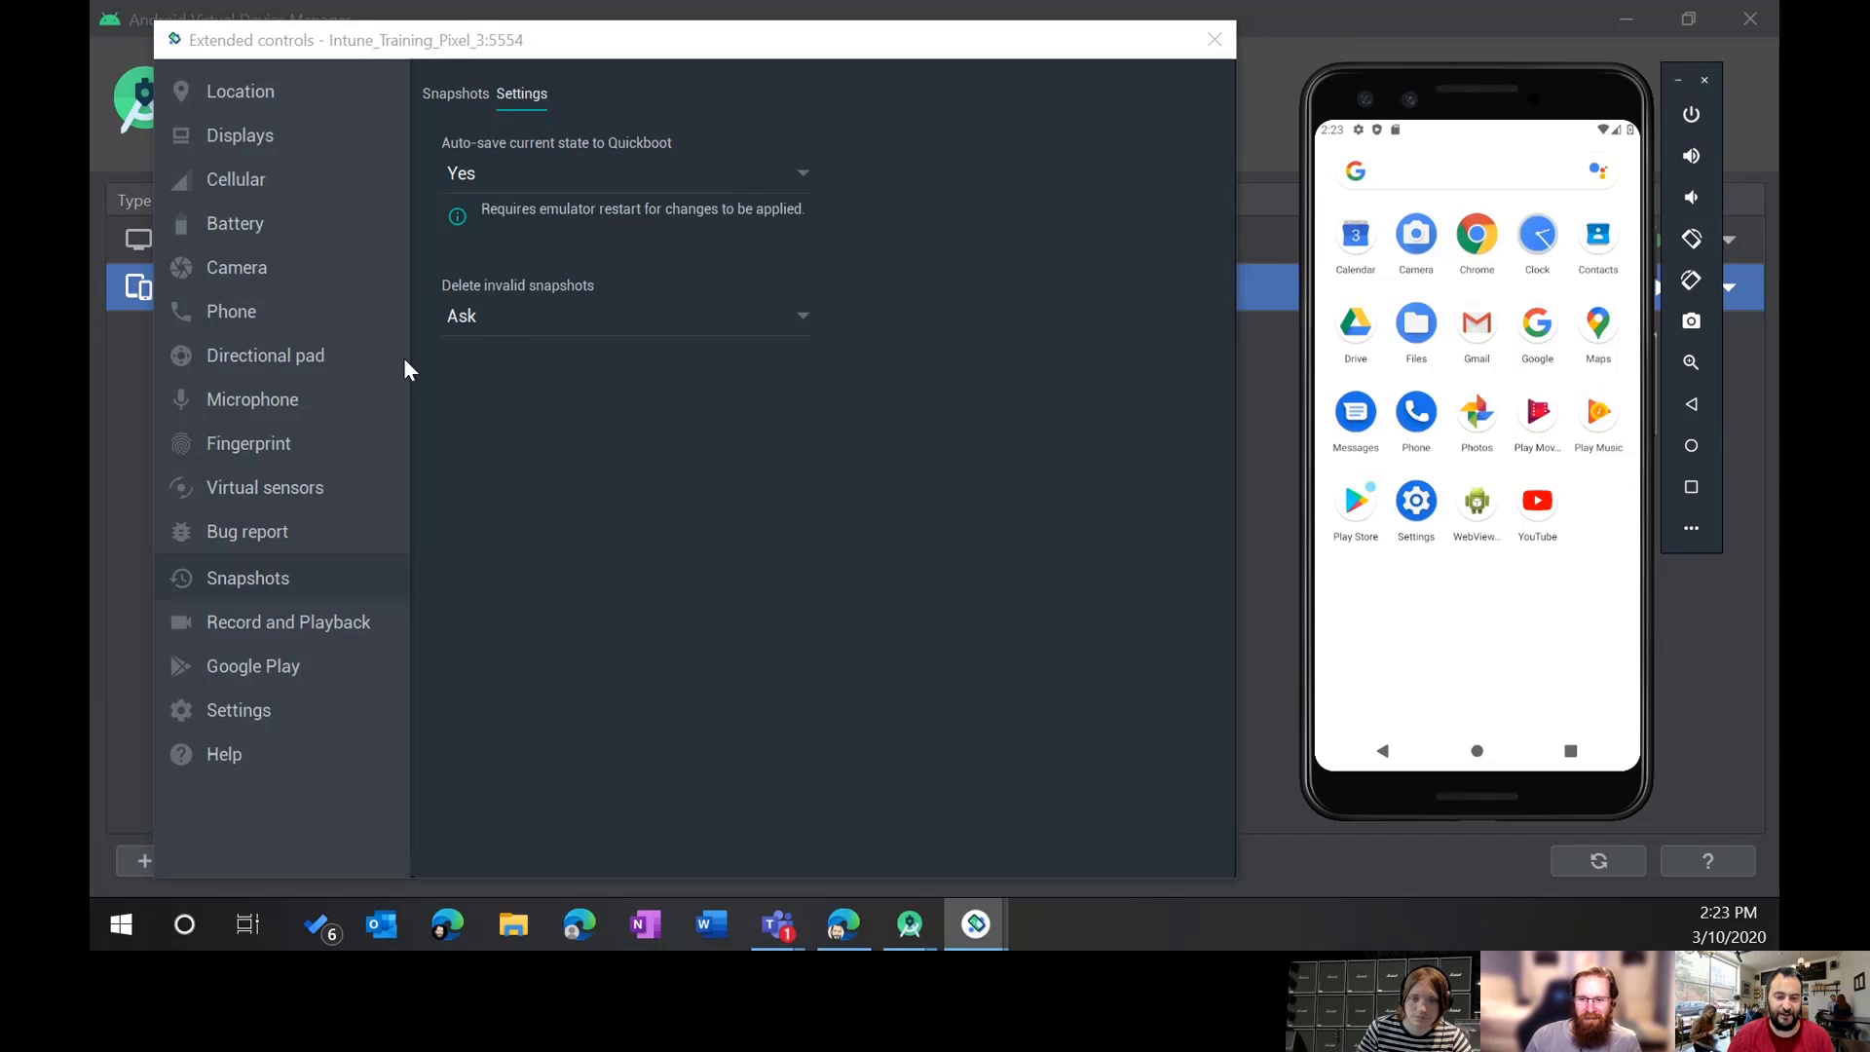
click(220, 639)
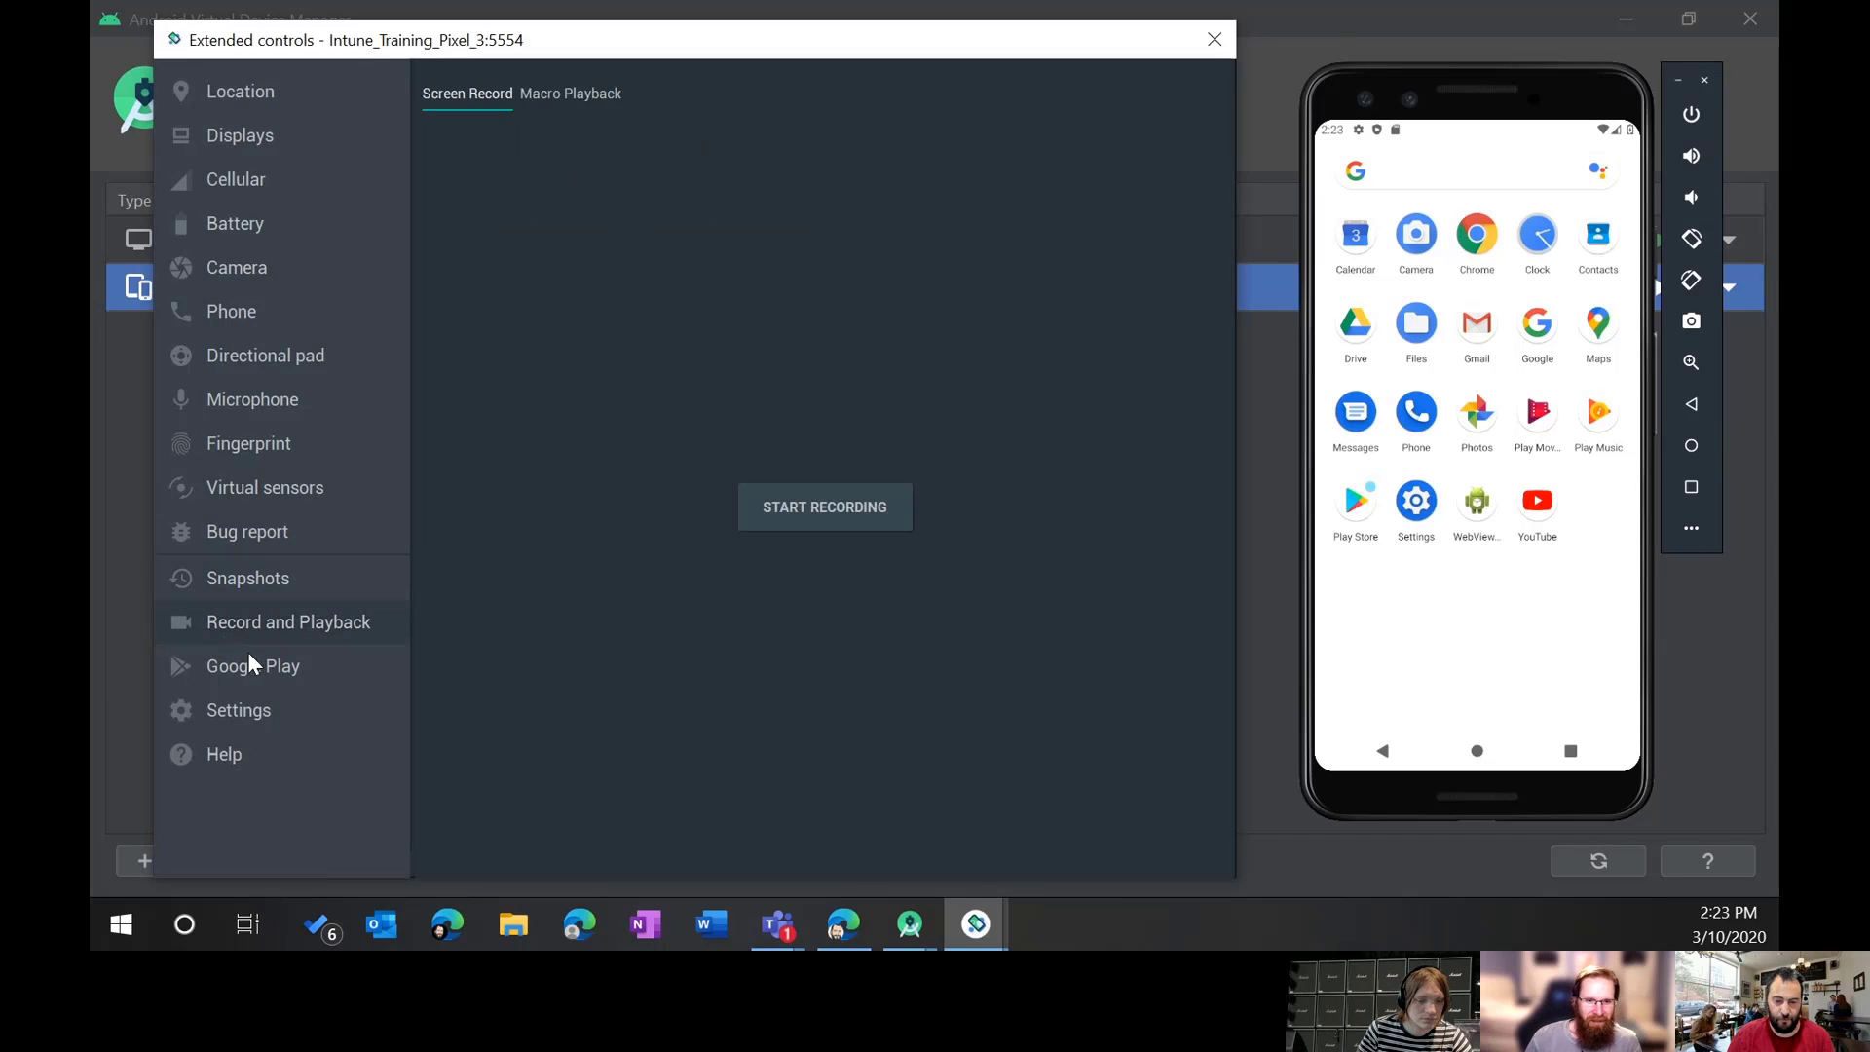
Step: Show the Macro Playback presets and launch the Play Store on the phone
click(549, 97)
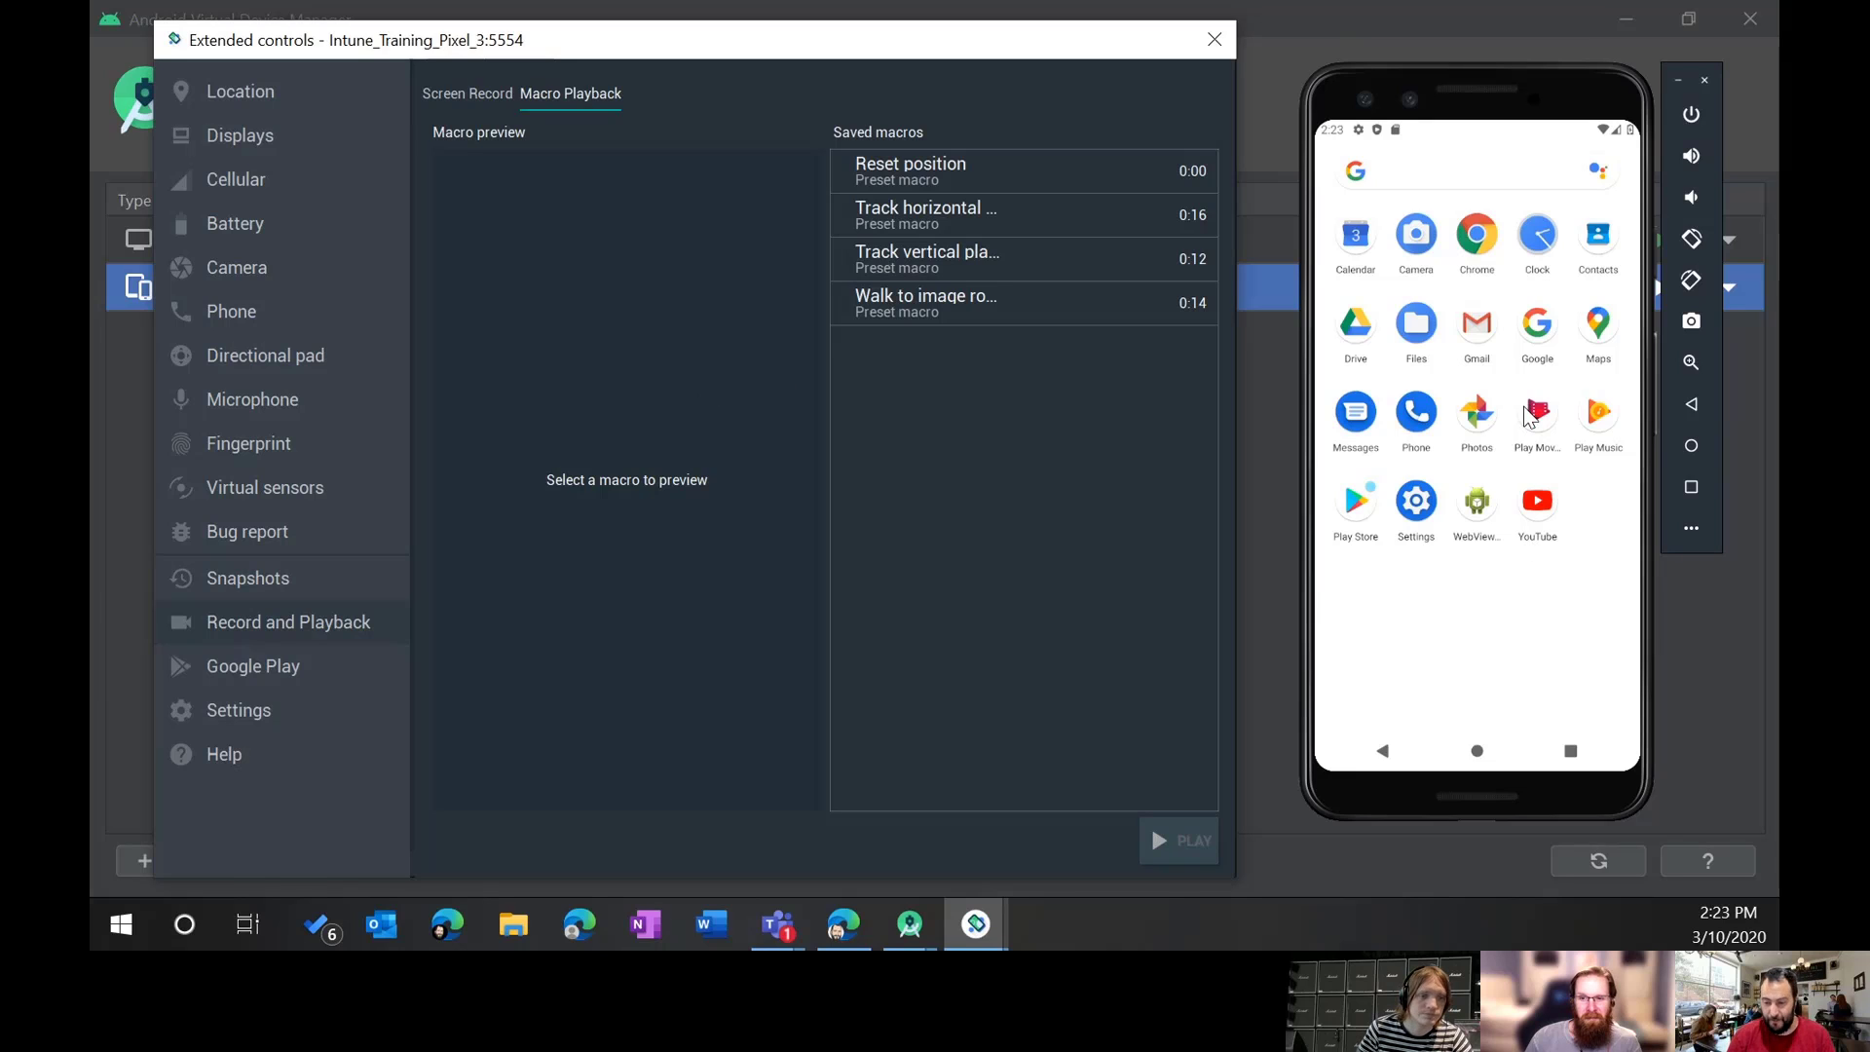
click(1362, 502)
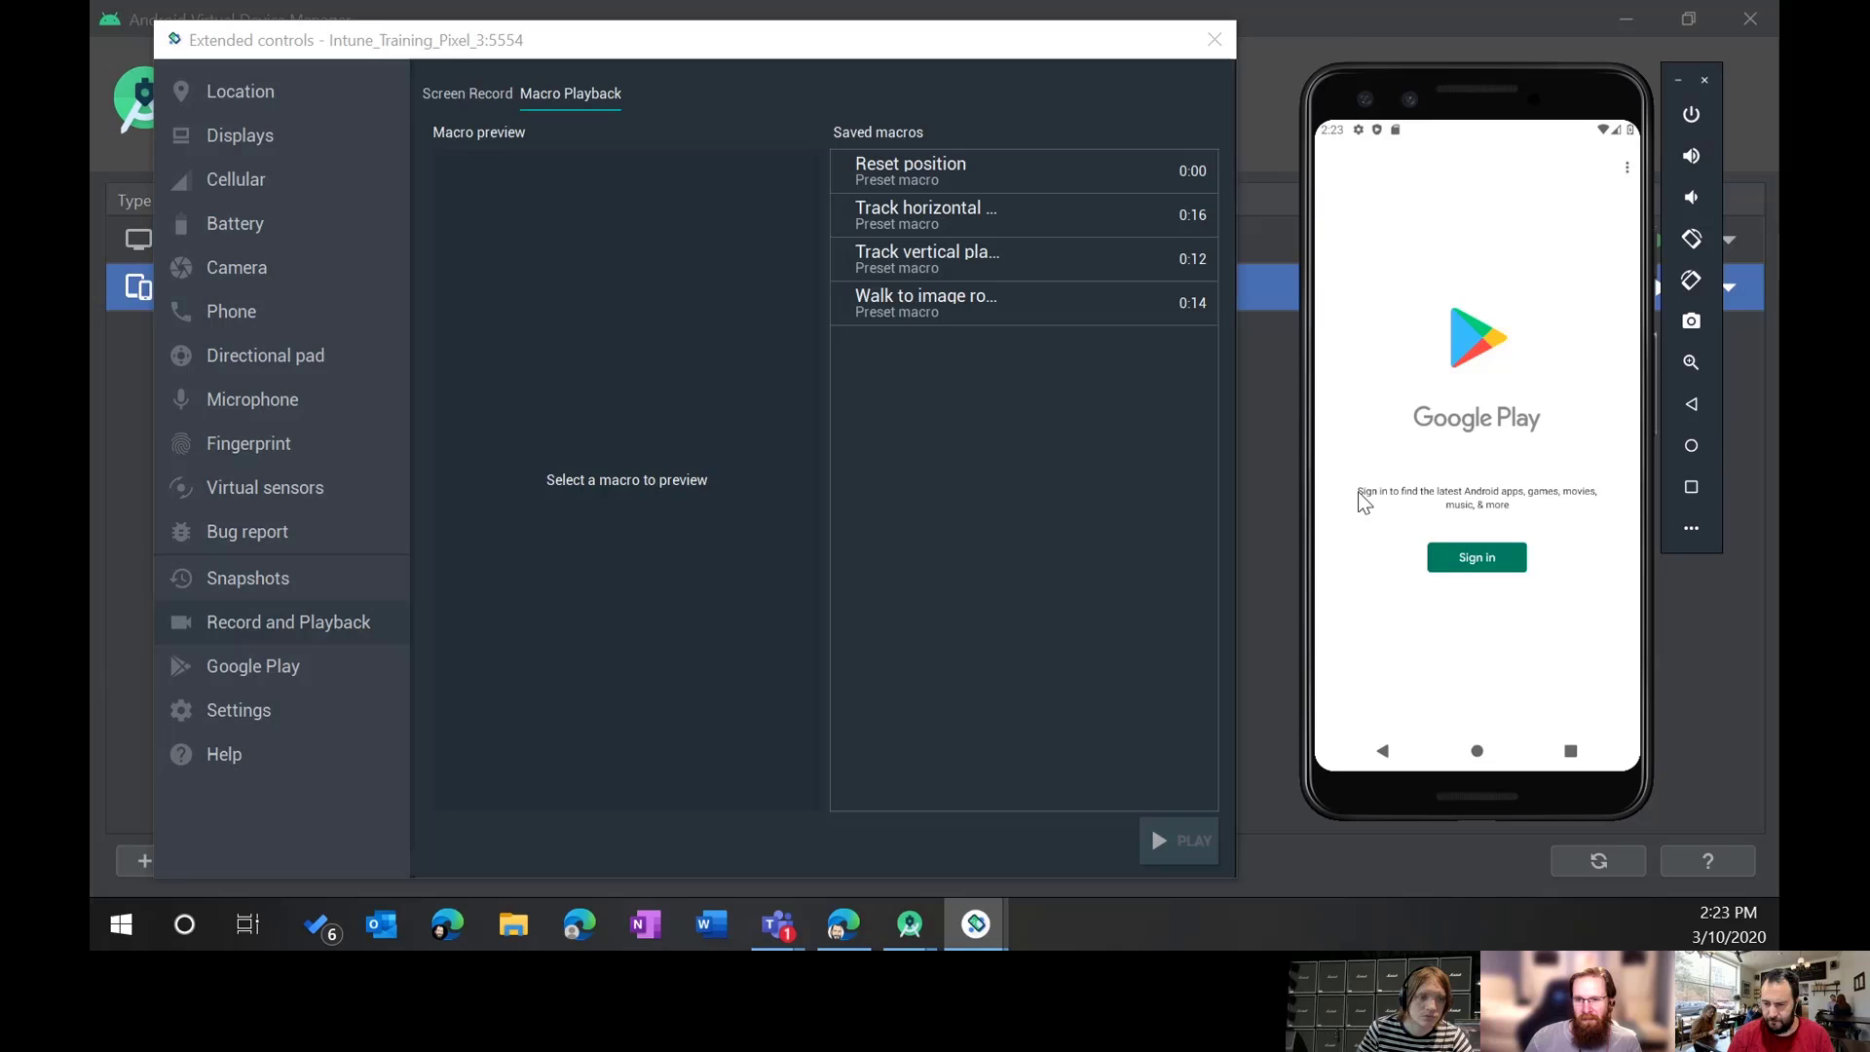
click(1480, 560)
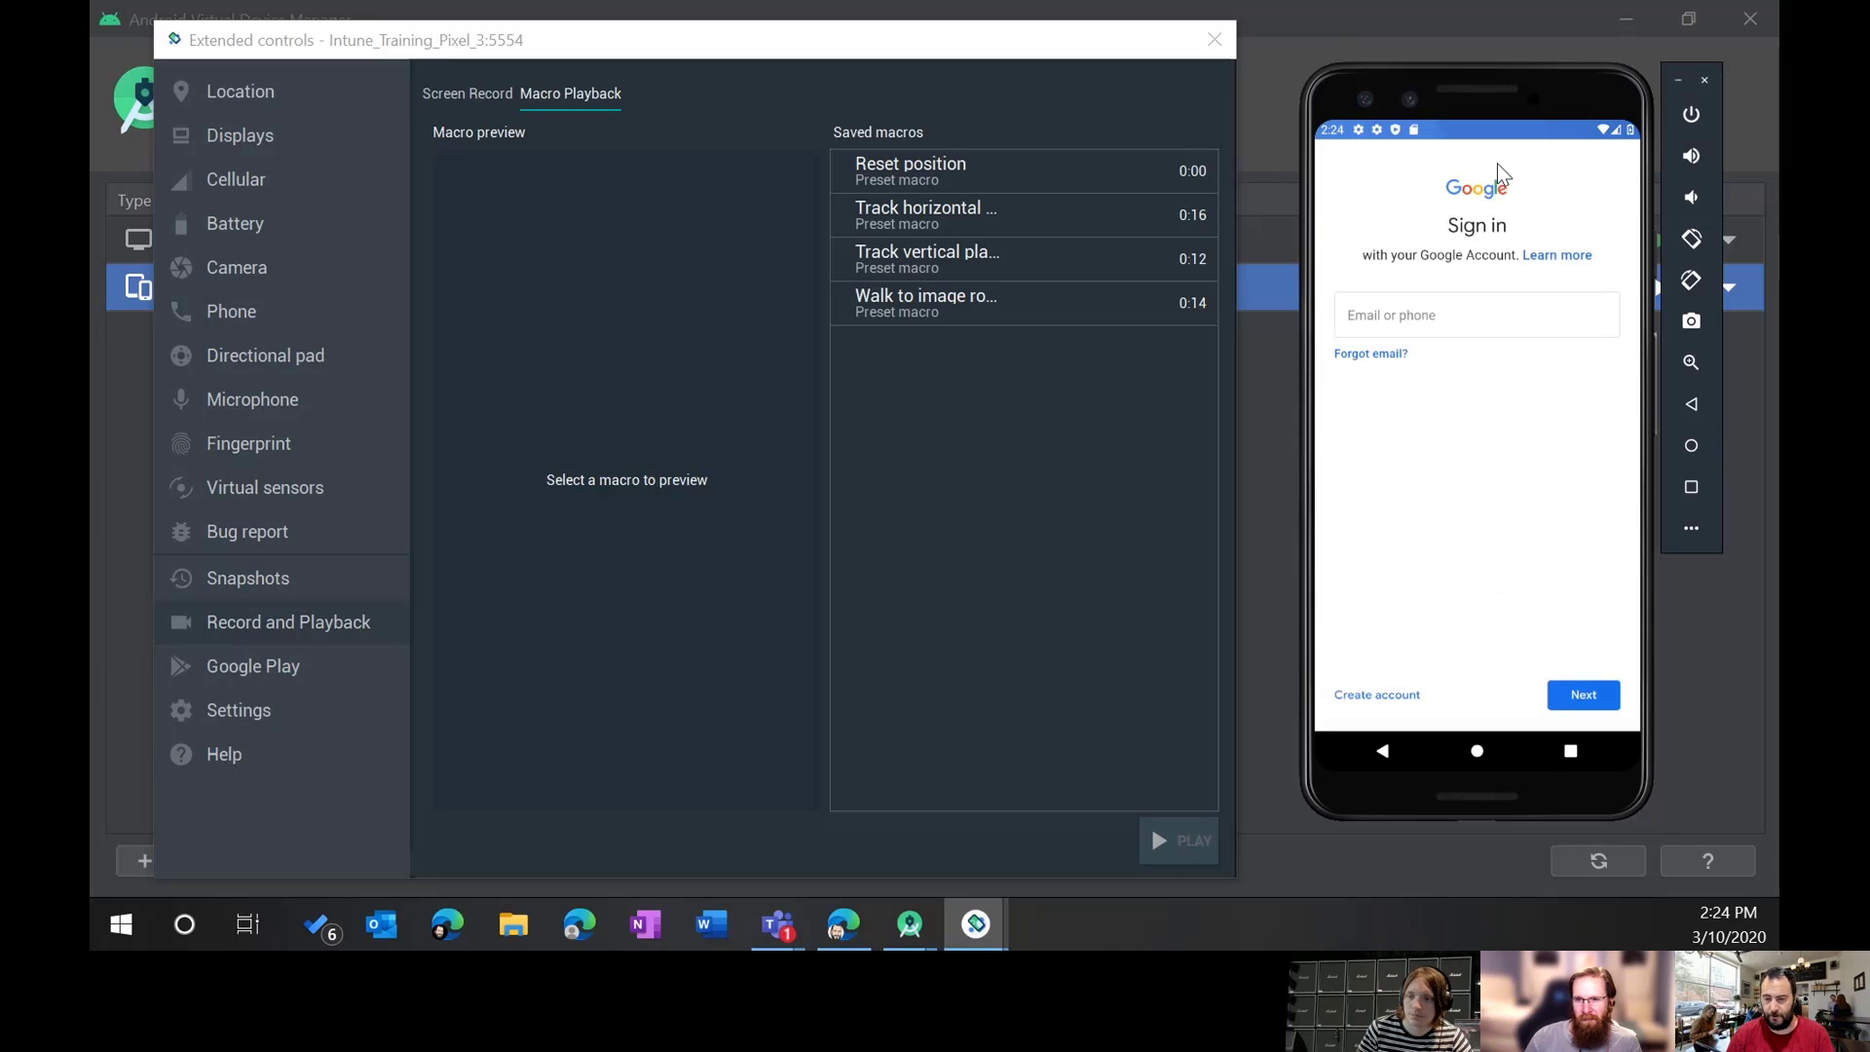
Step: Reposition the emulator window and accept the Google services settings
drag(1455, 88, 1406, 0)
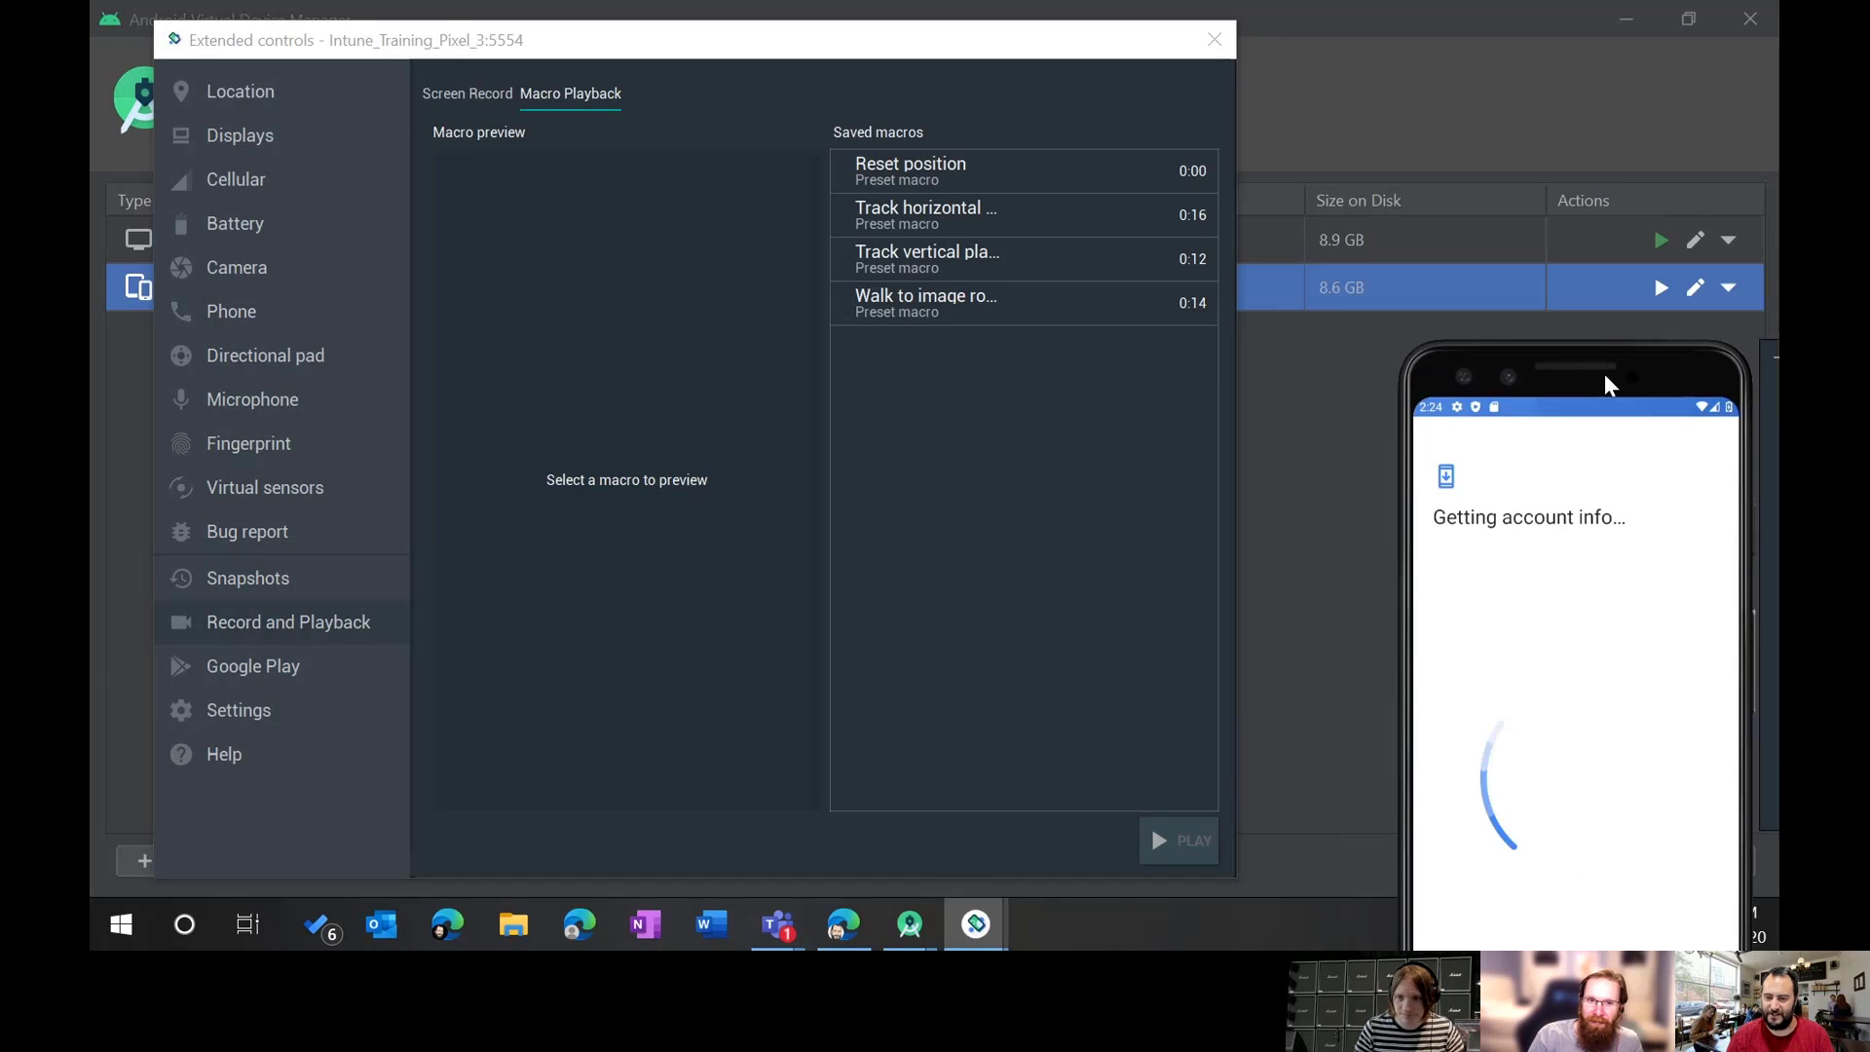
drag(1604, 372, 1469, 73)
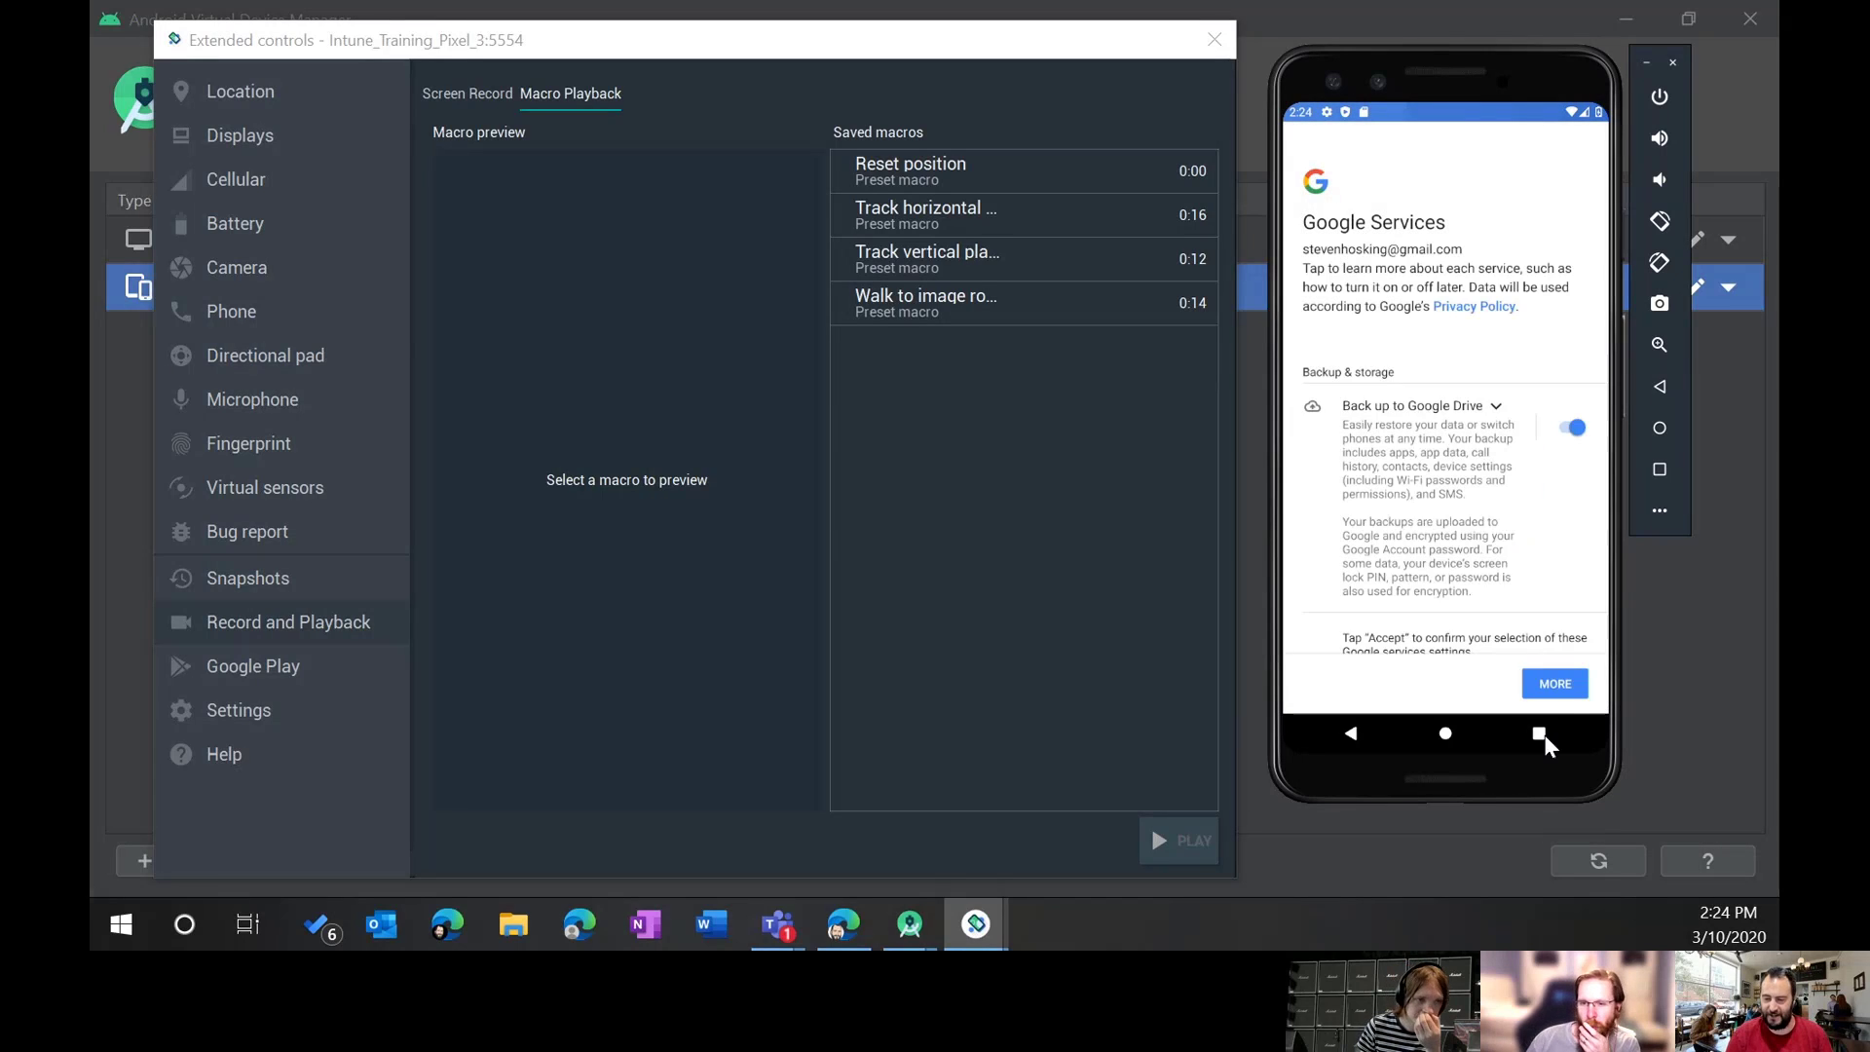
click(1558, 683)
click(1561, 678)
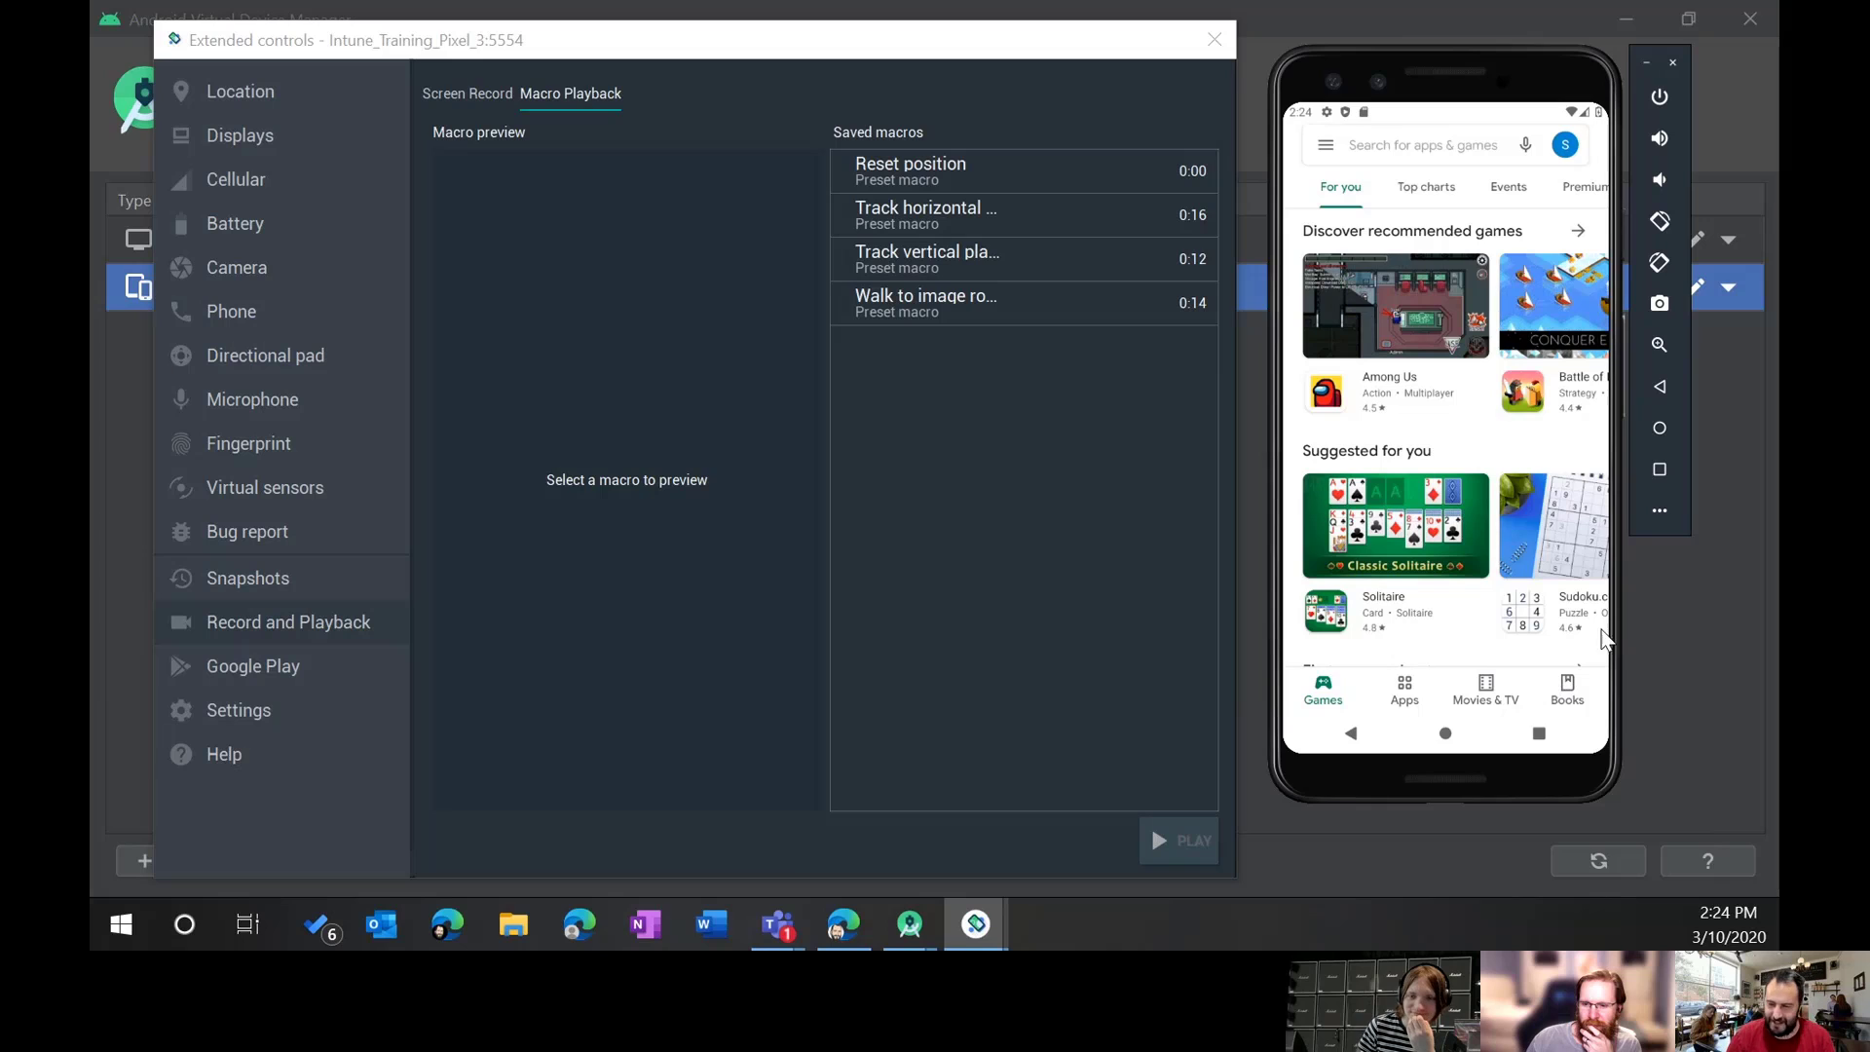
Step: Search the Play Store for 'company portal' and install Intune Company Portal
click(1444, 164)
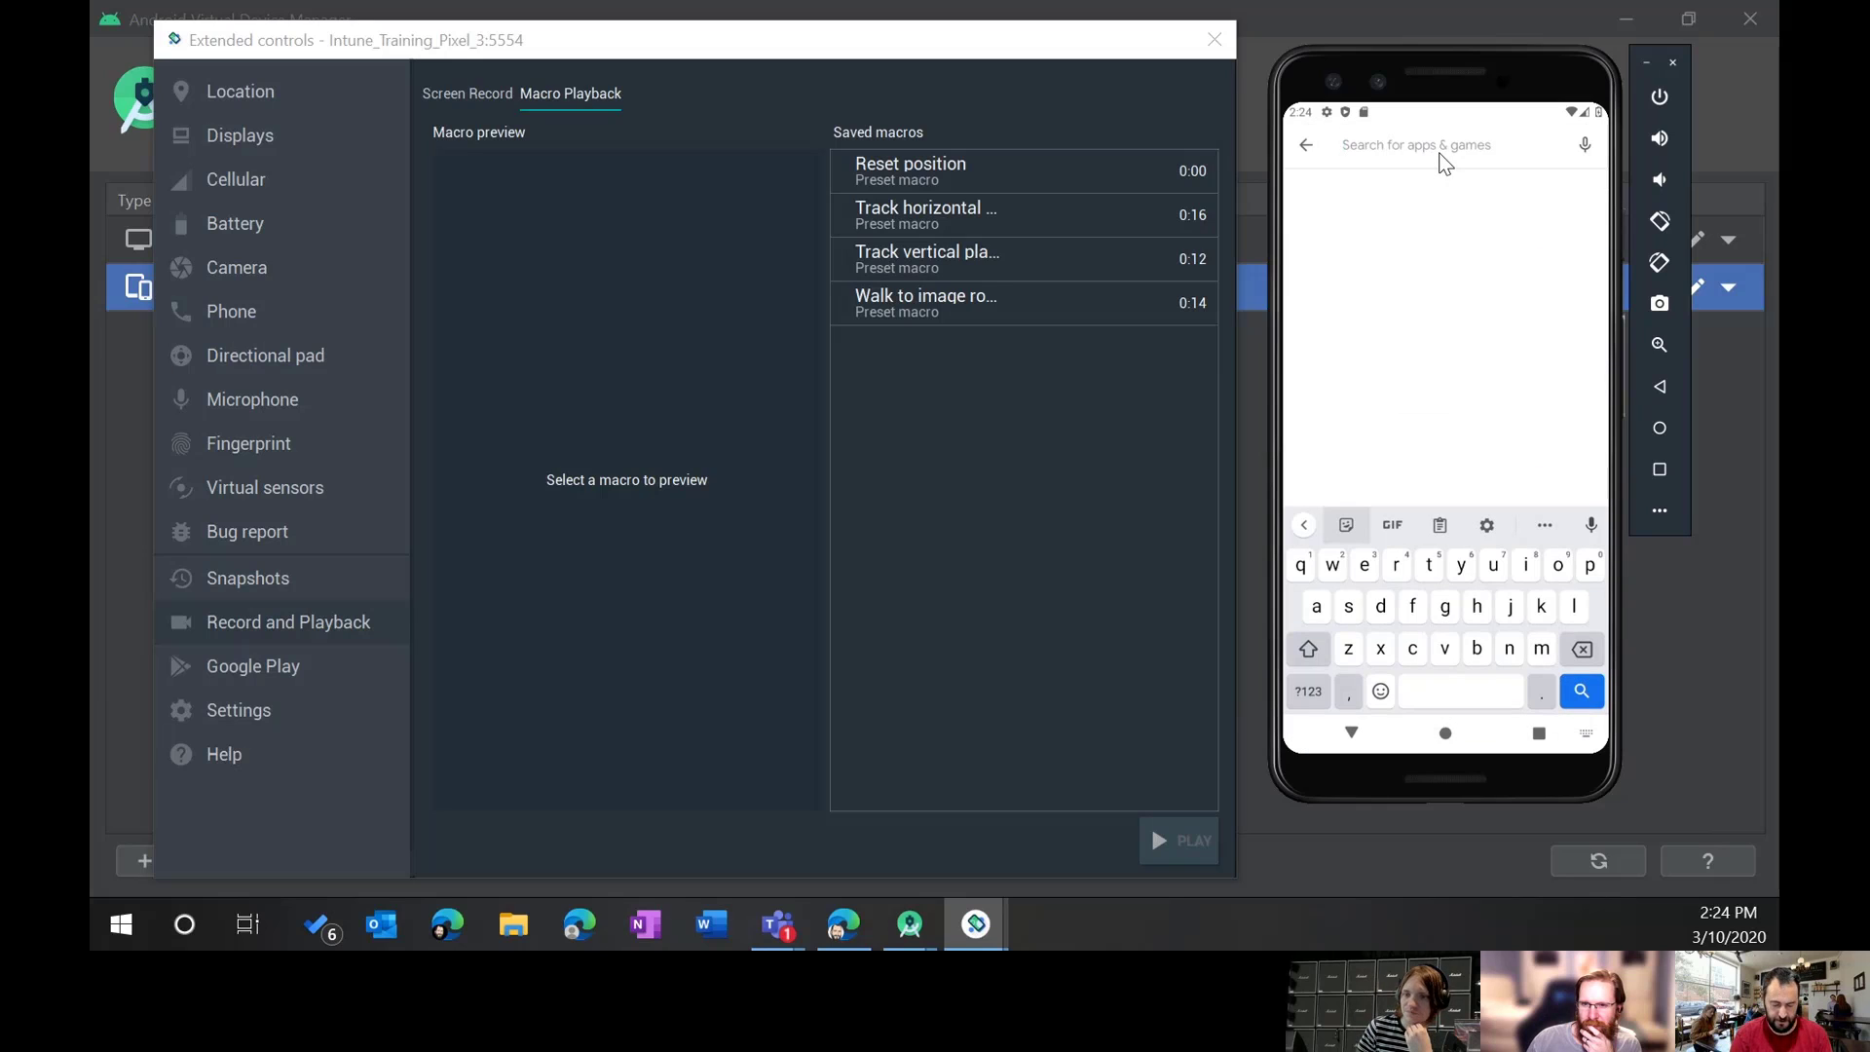
text(compa)
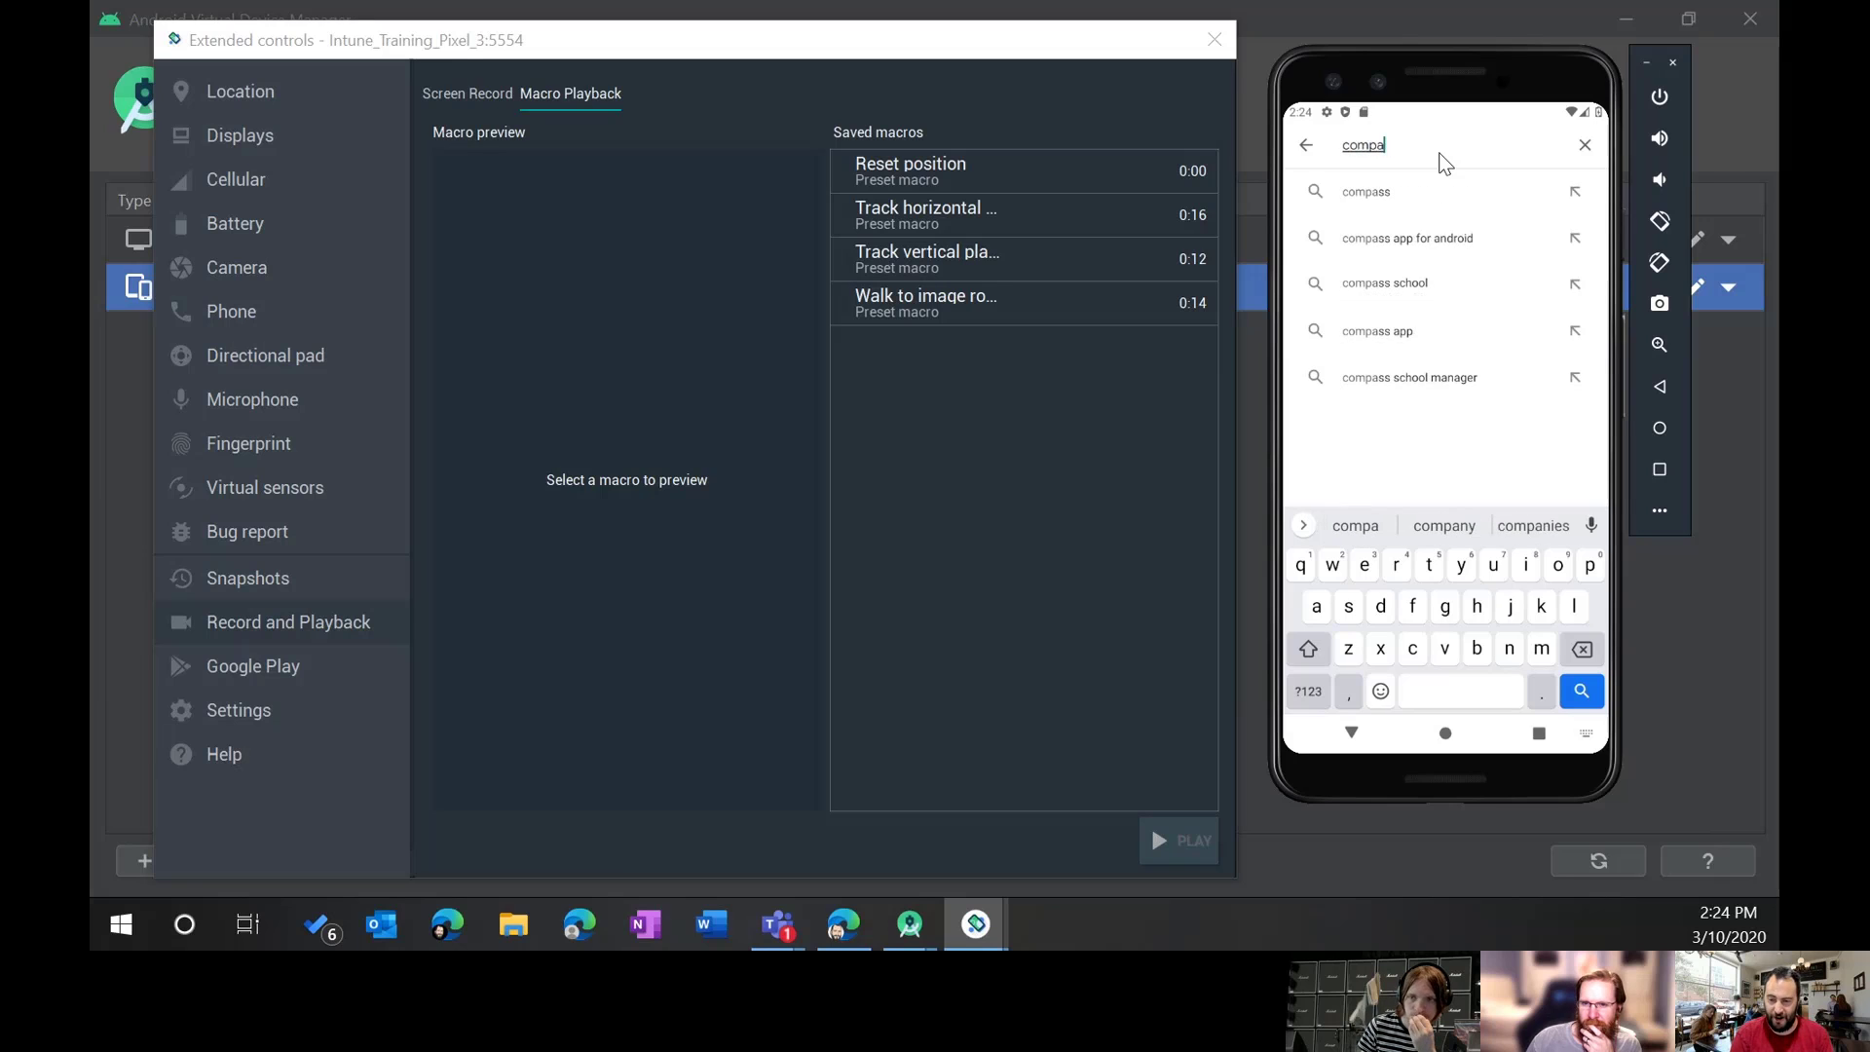
text(ny)
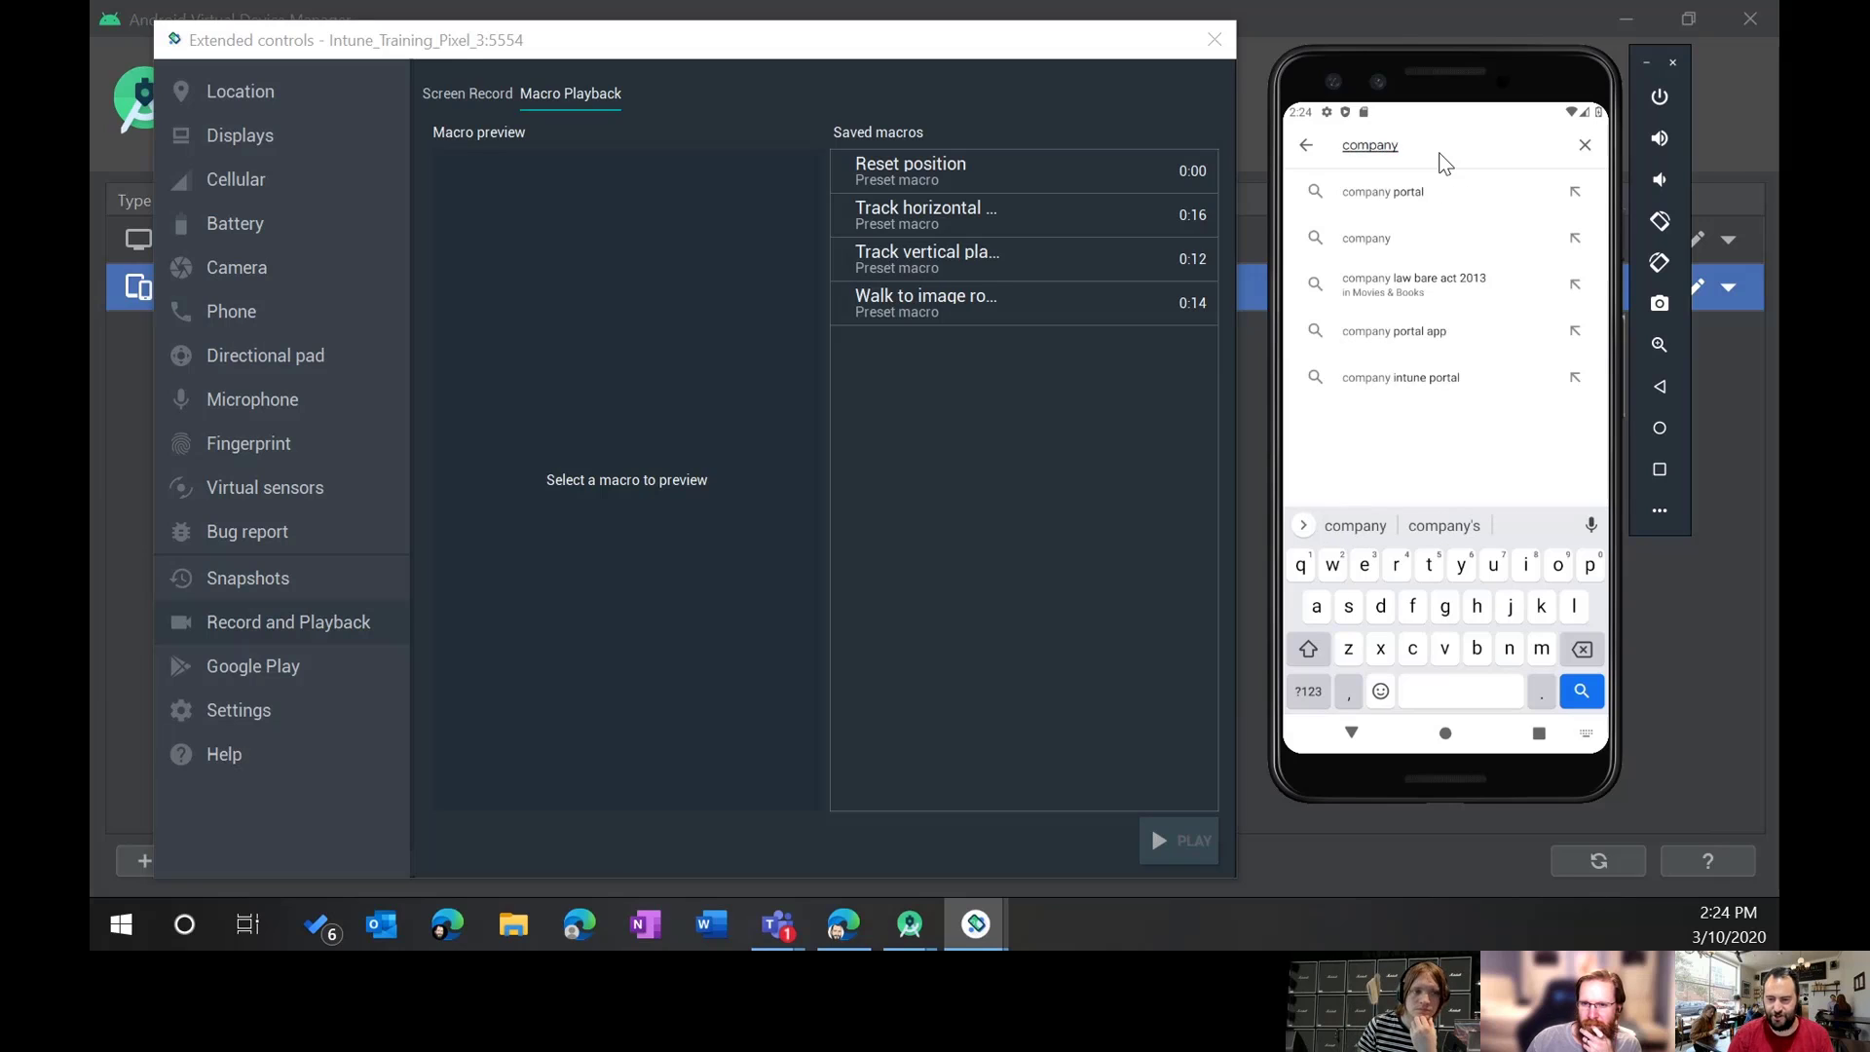
click(1422, 194)
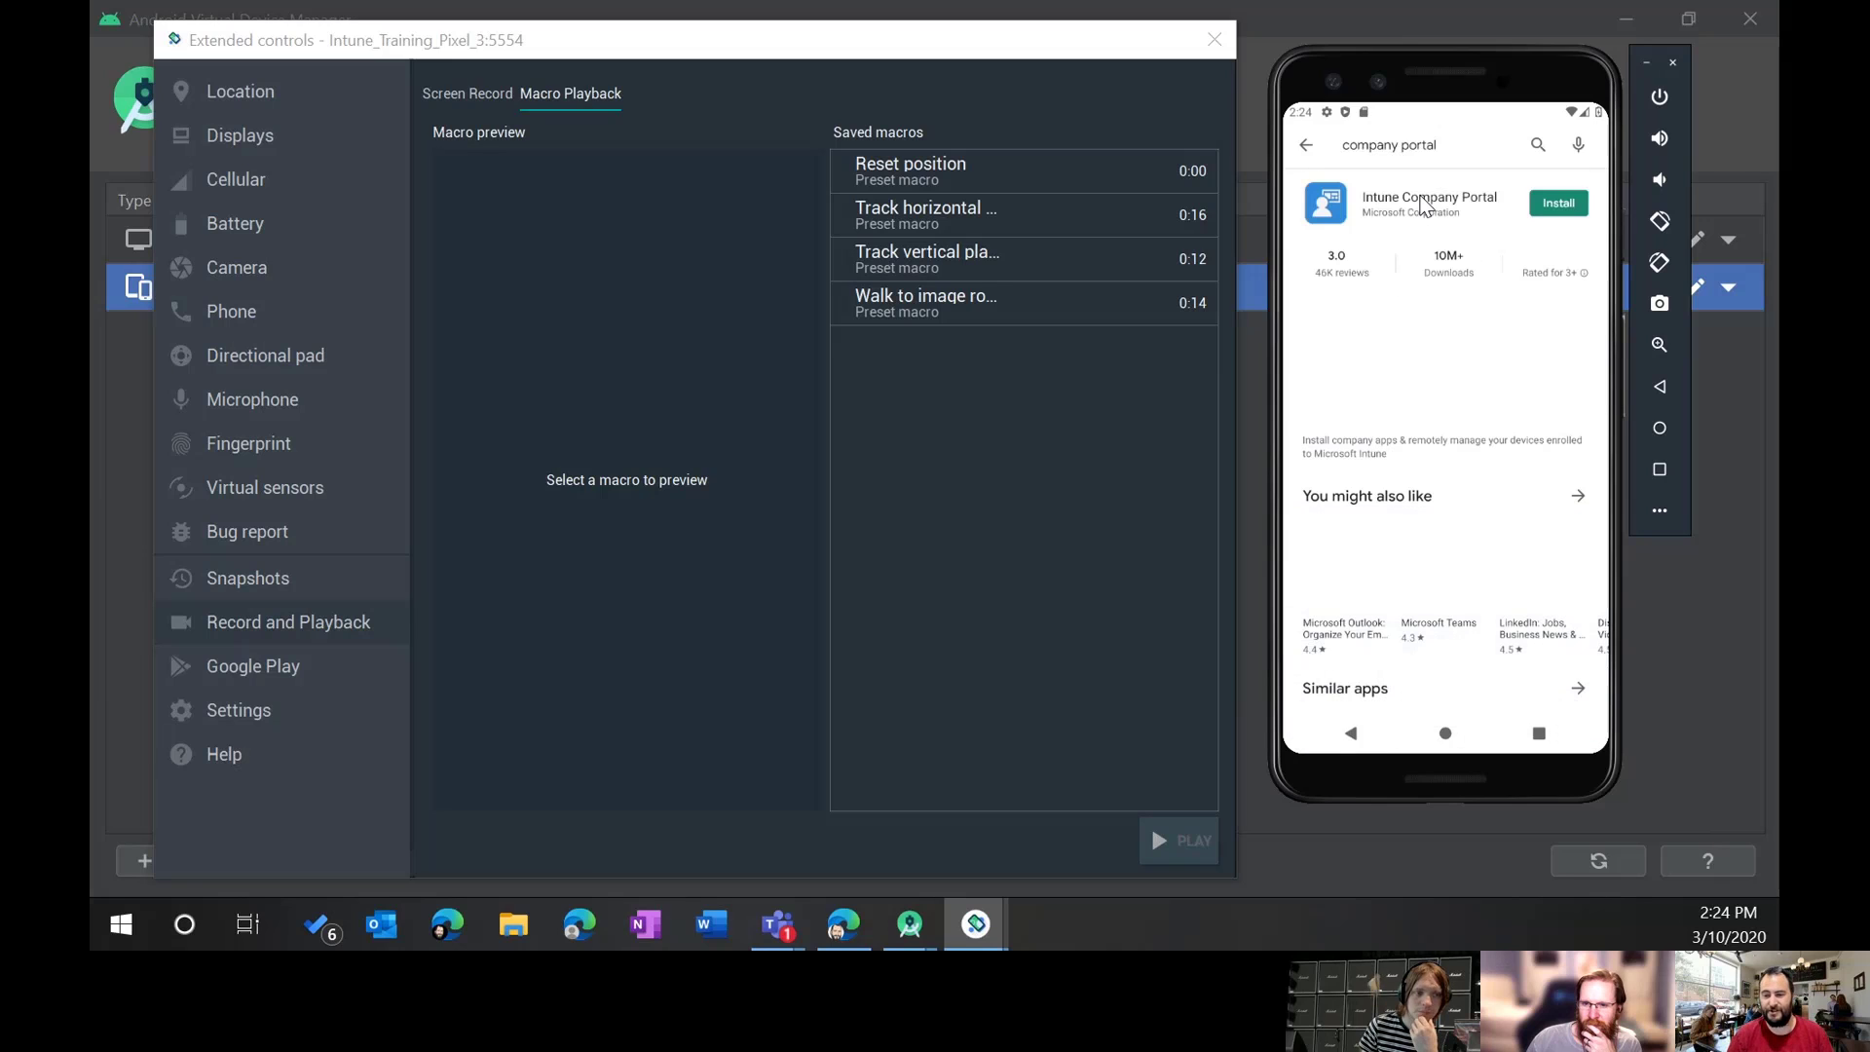
click(1580, 202)
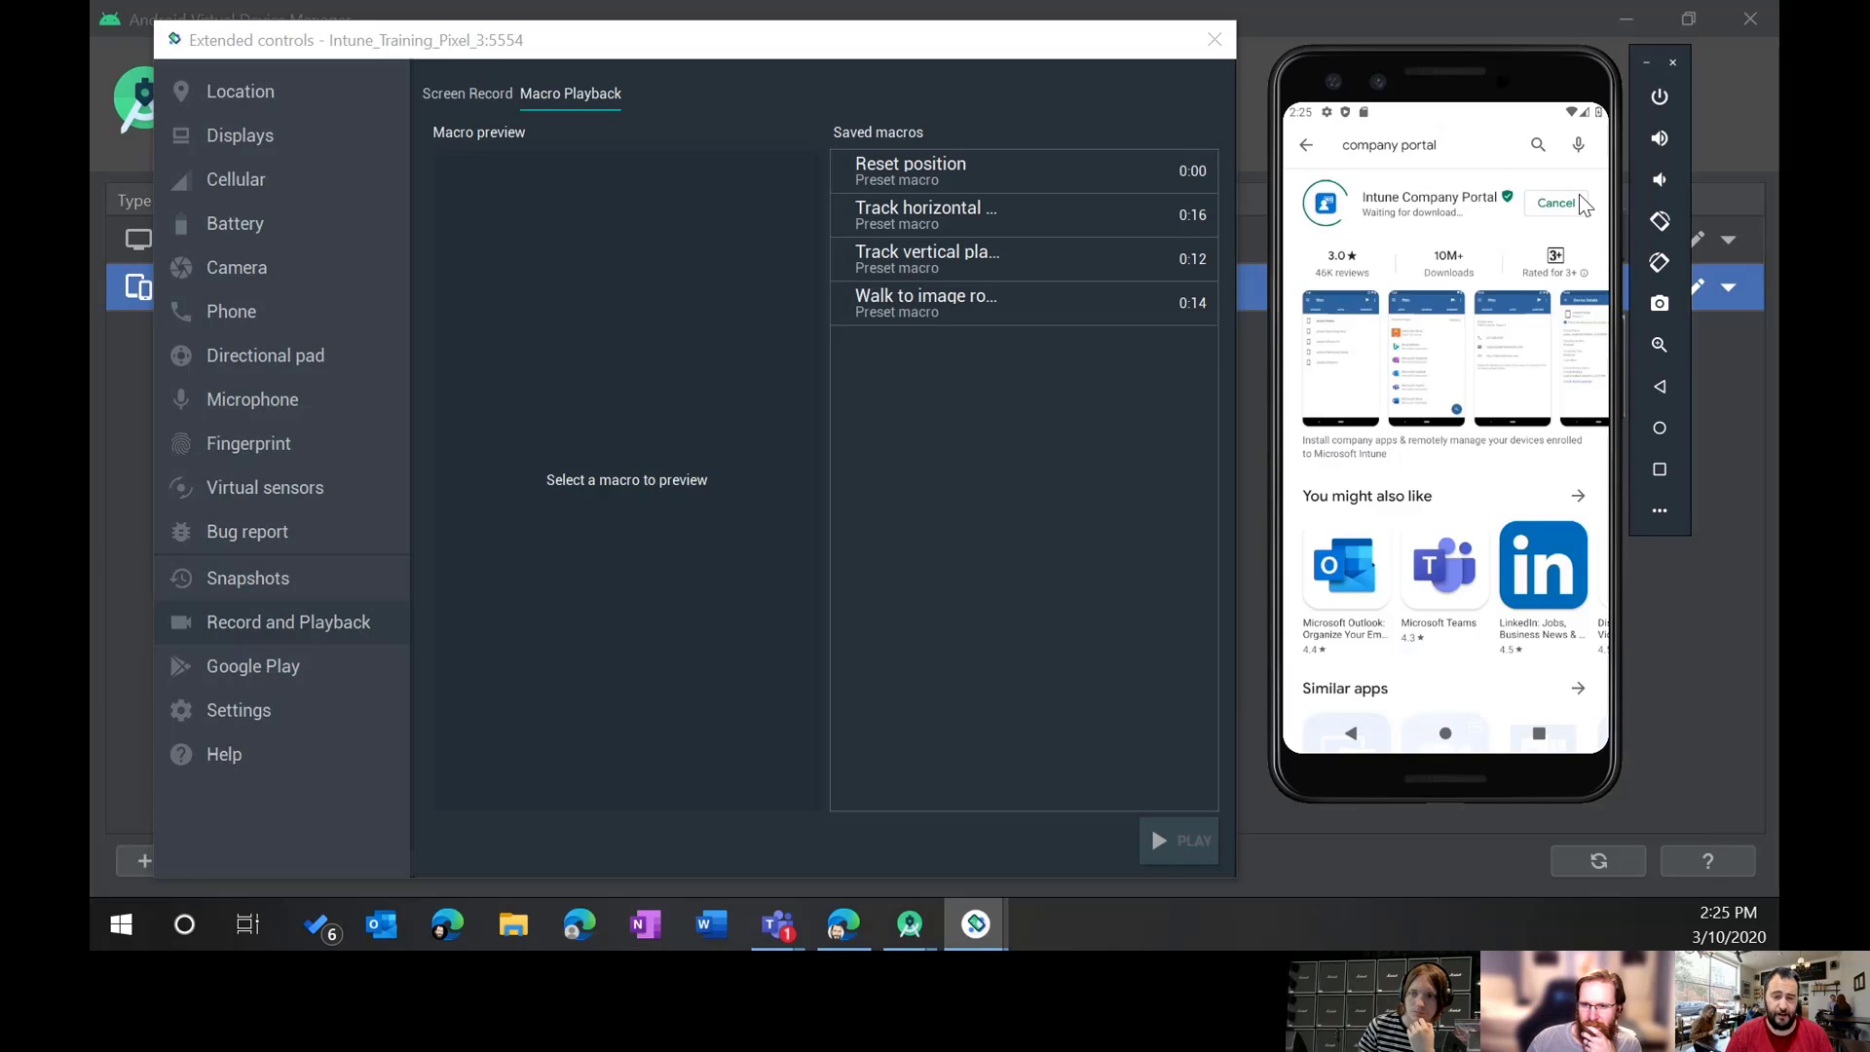
click(449, 93)
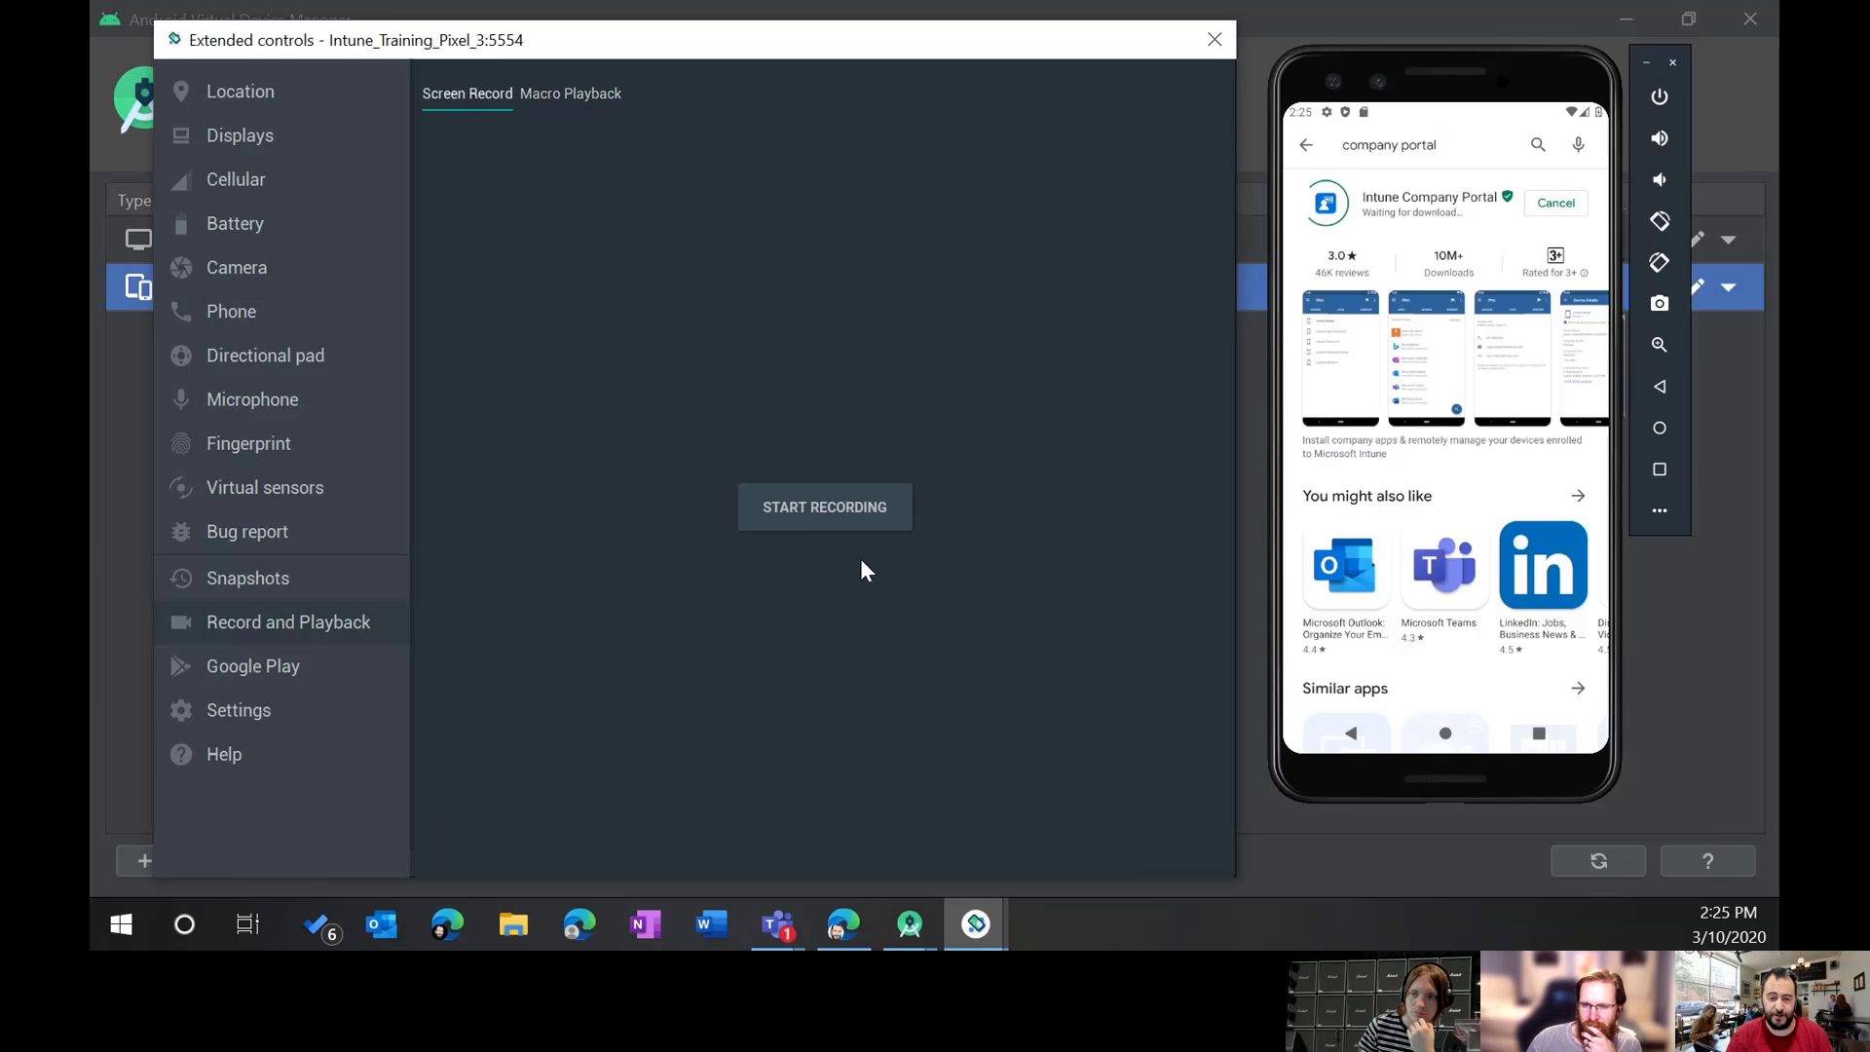
Step: Record an 11-second clip of the emulator screen and keep the WEBM format
click(837, 507)
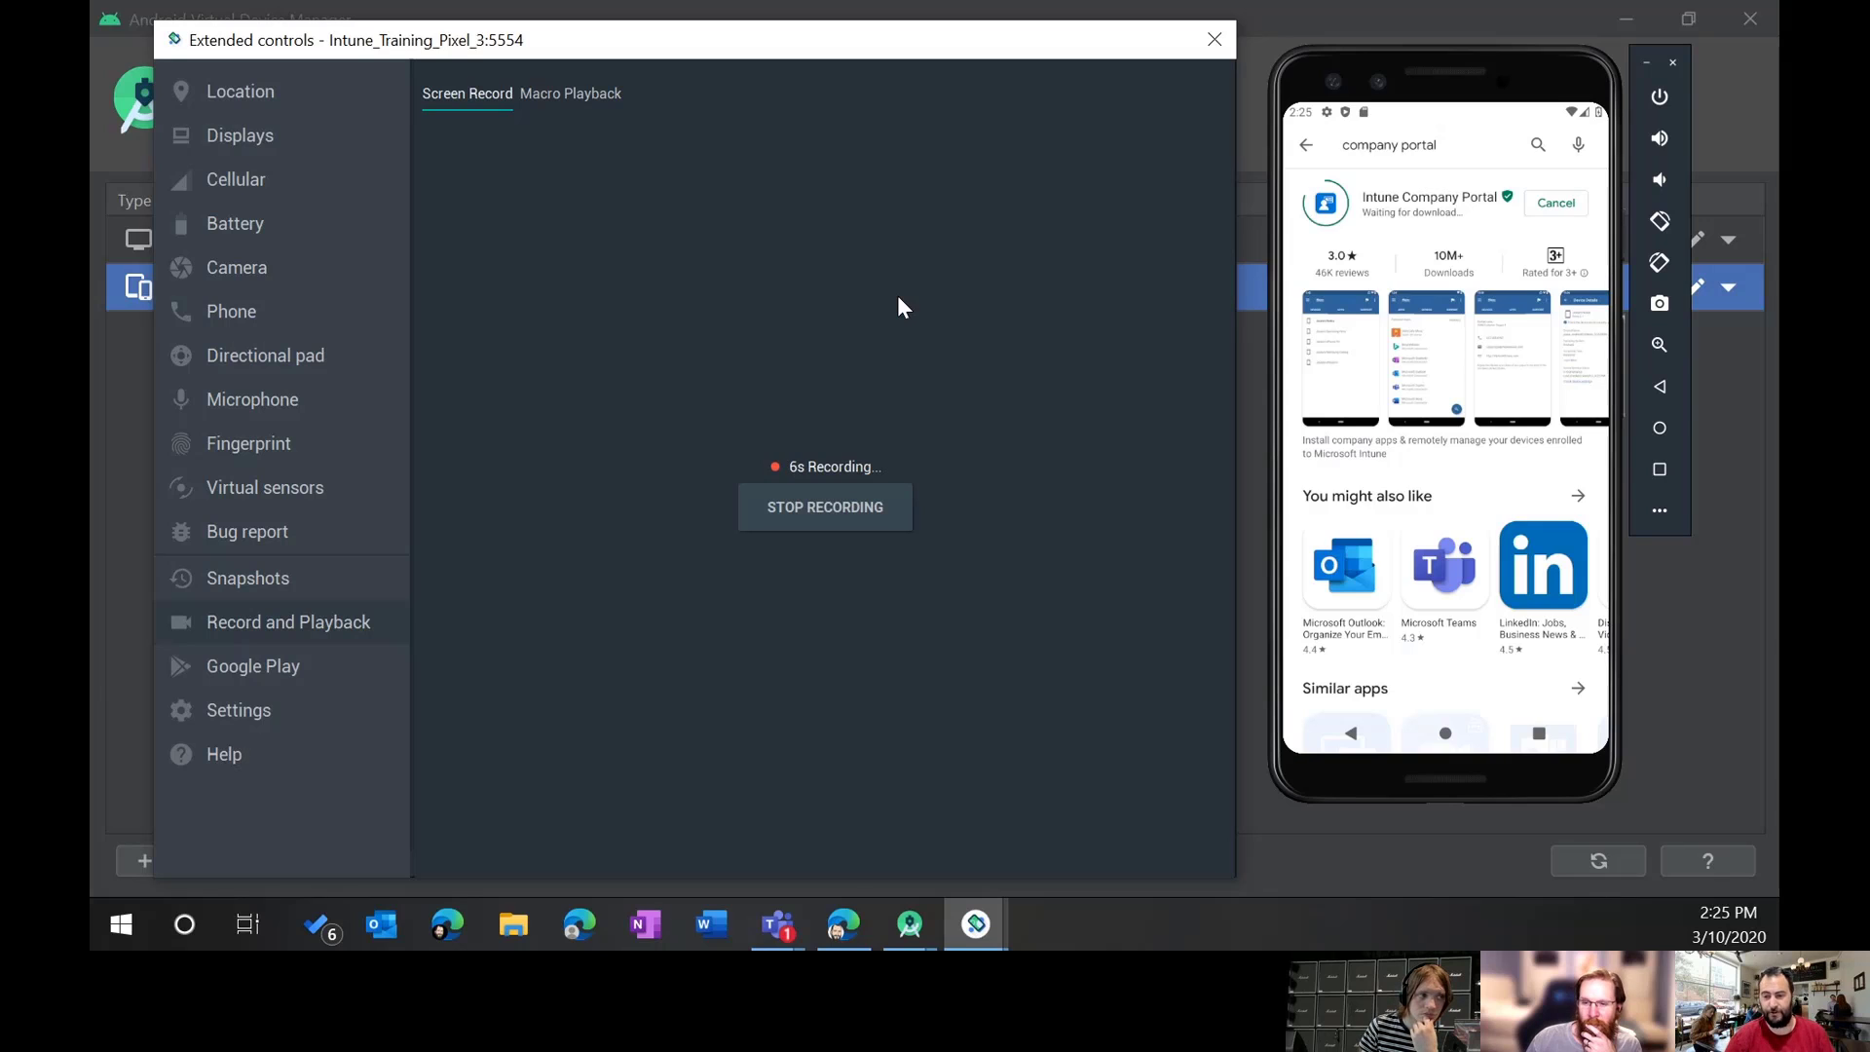
click(809, 506)
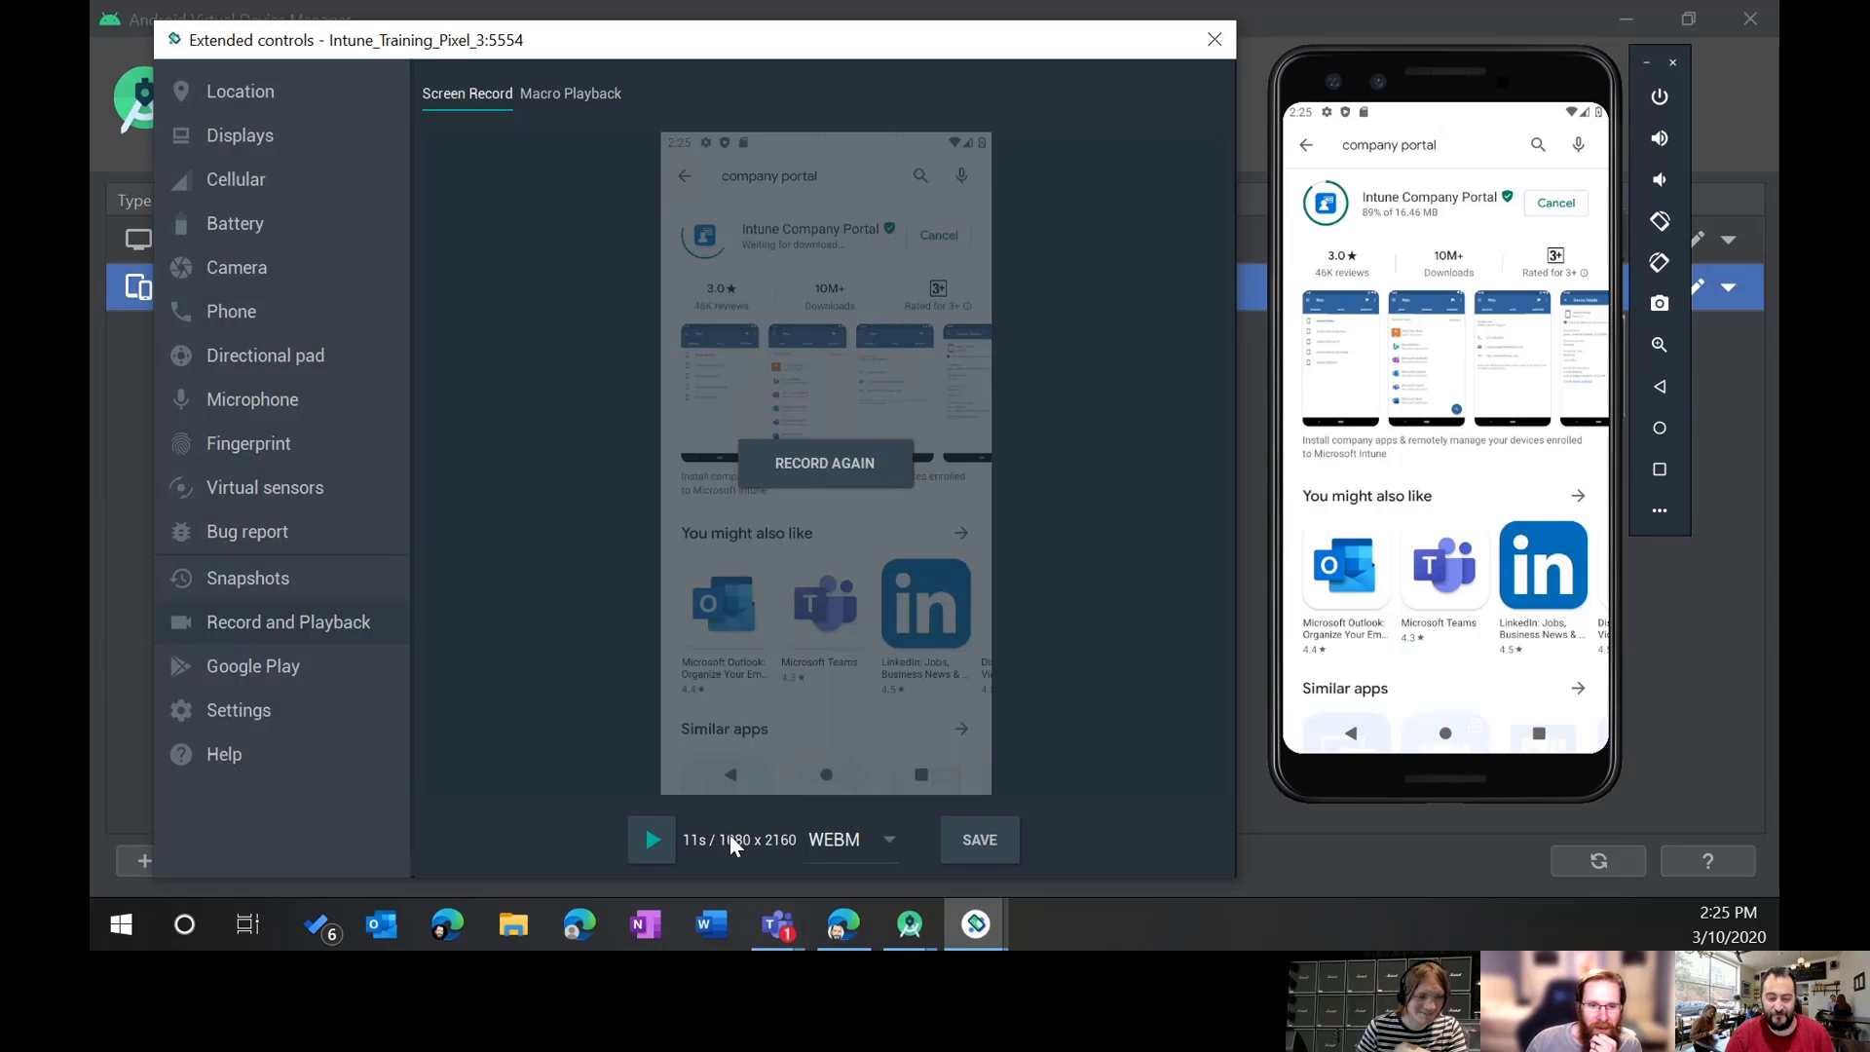
click(888, 841)
click(888, 840)
click(843, 844)
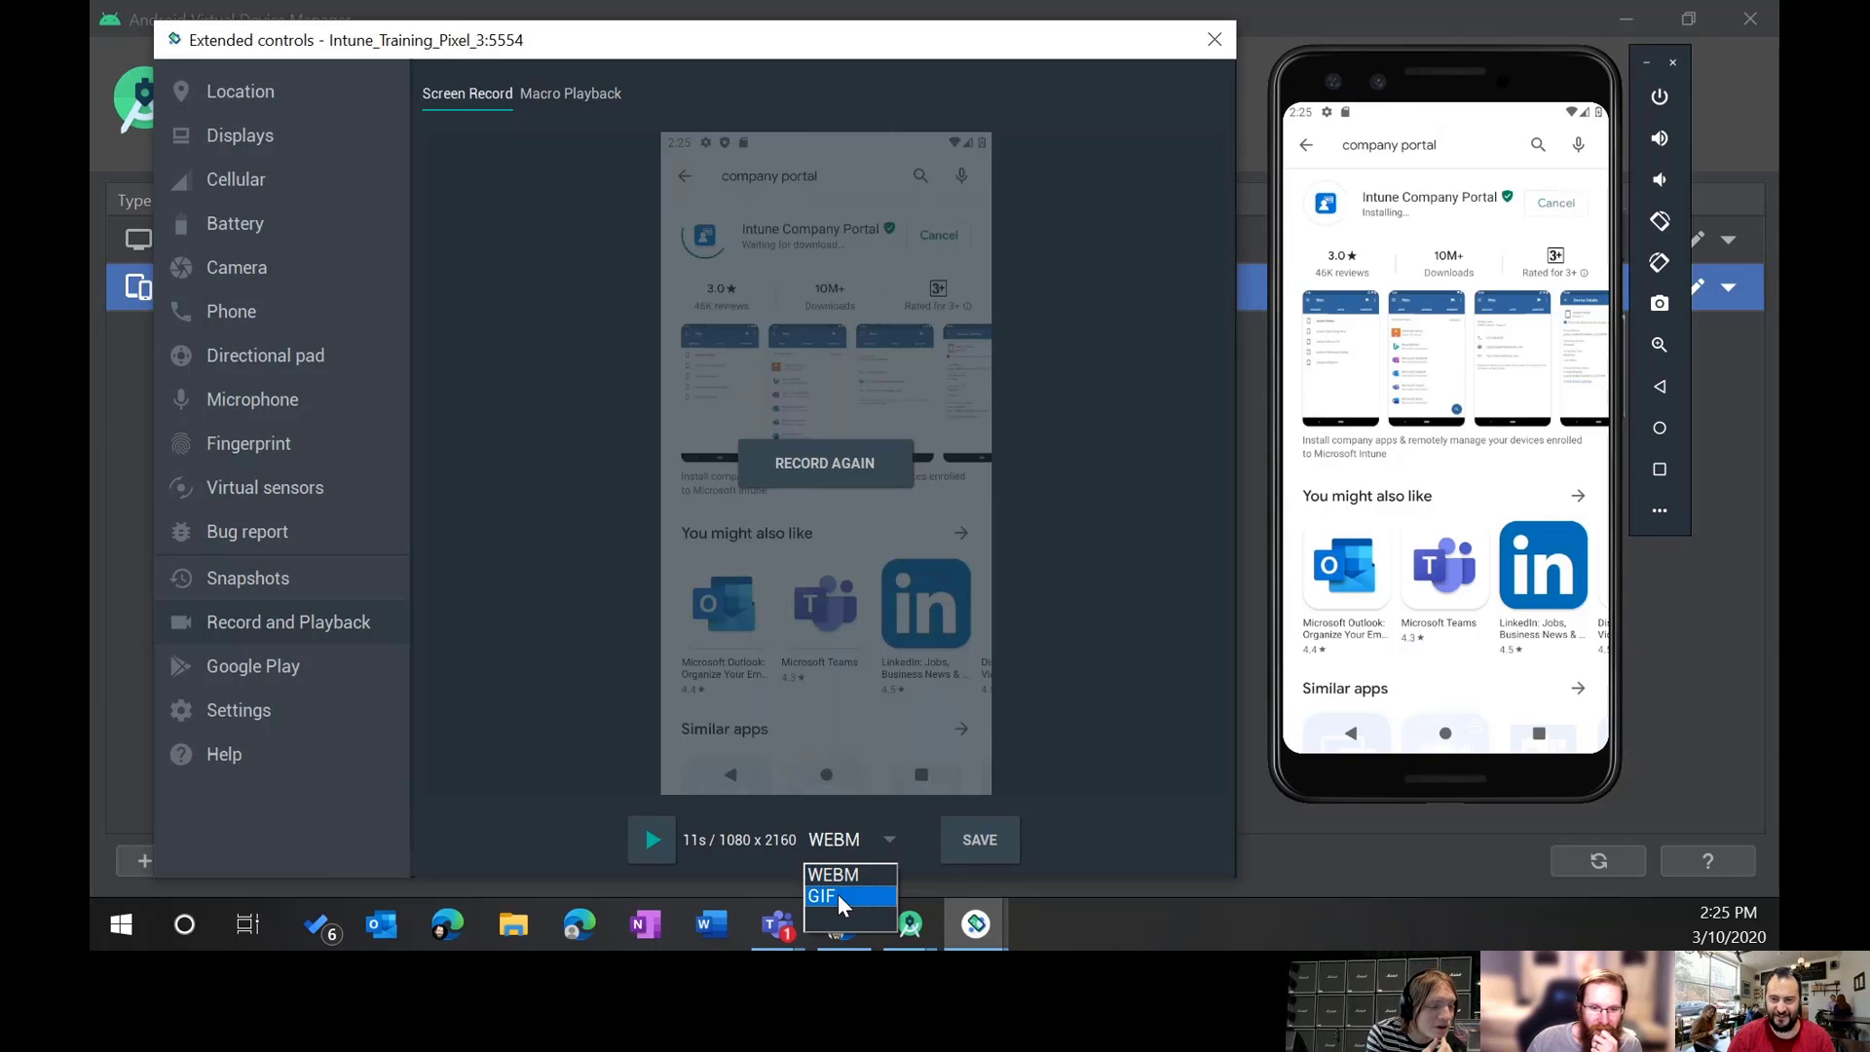
click(1180, 672)
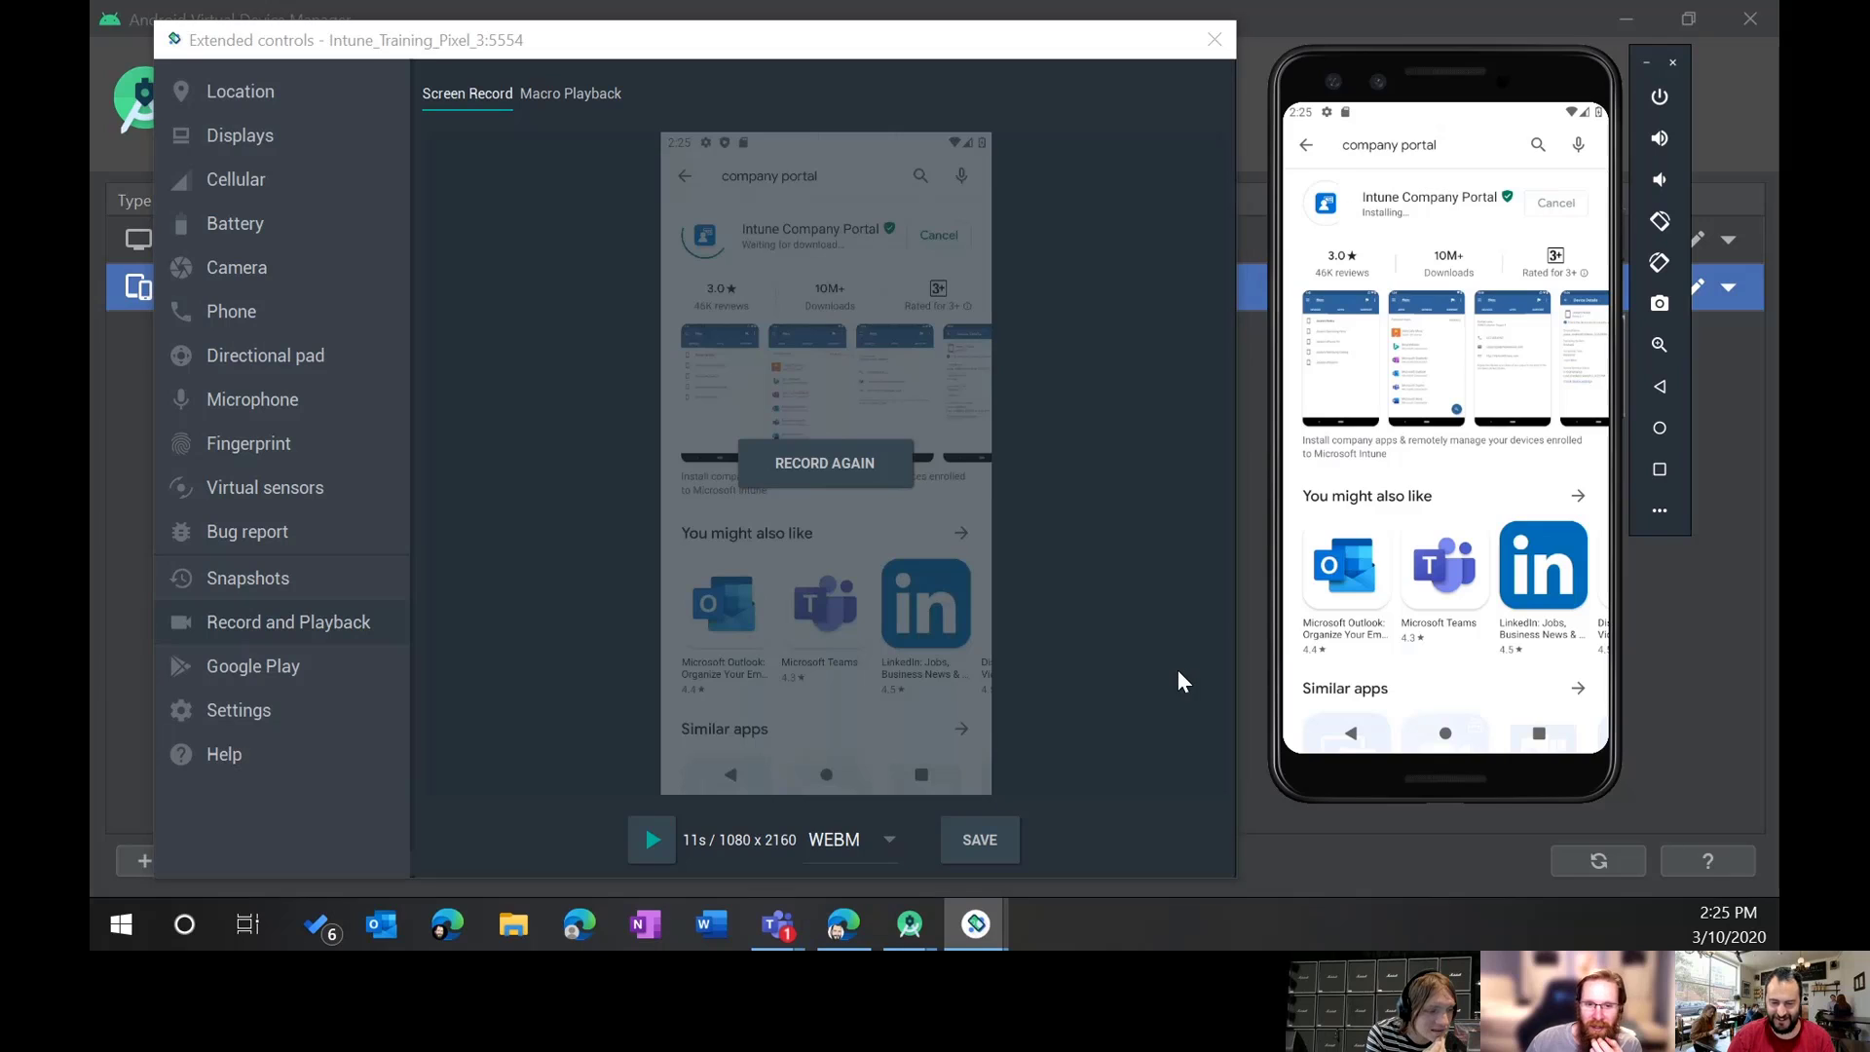
Step: Check the Google Play services version and the emulator's general and proxy settings
click(230, 670)
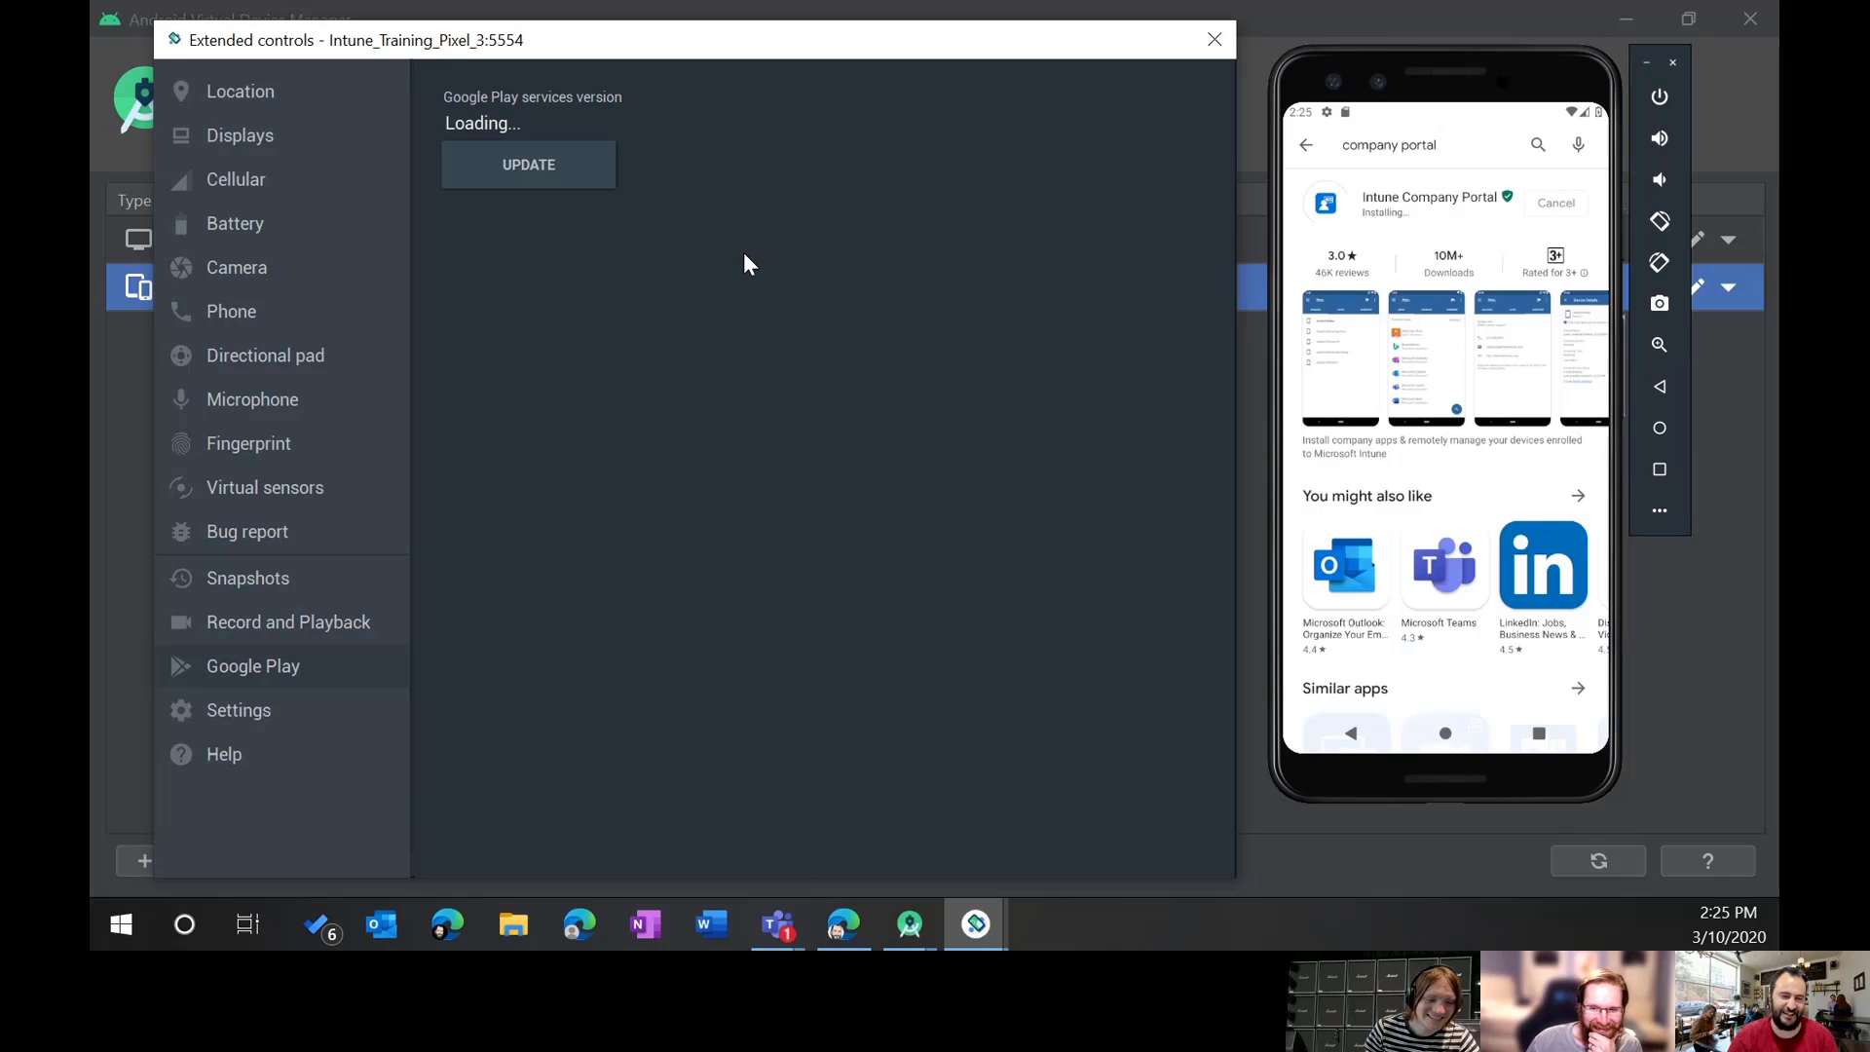
click(214, 706)
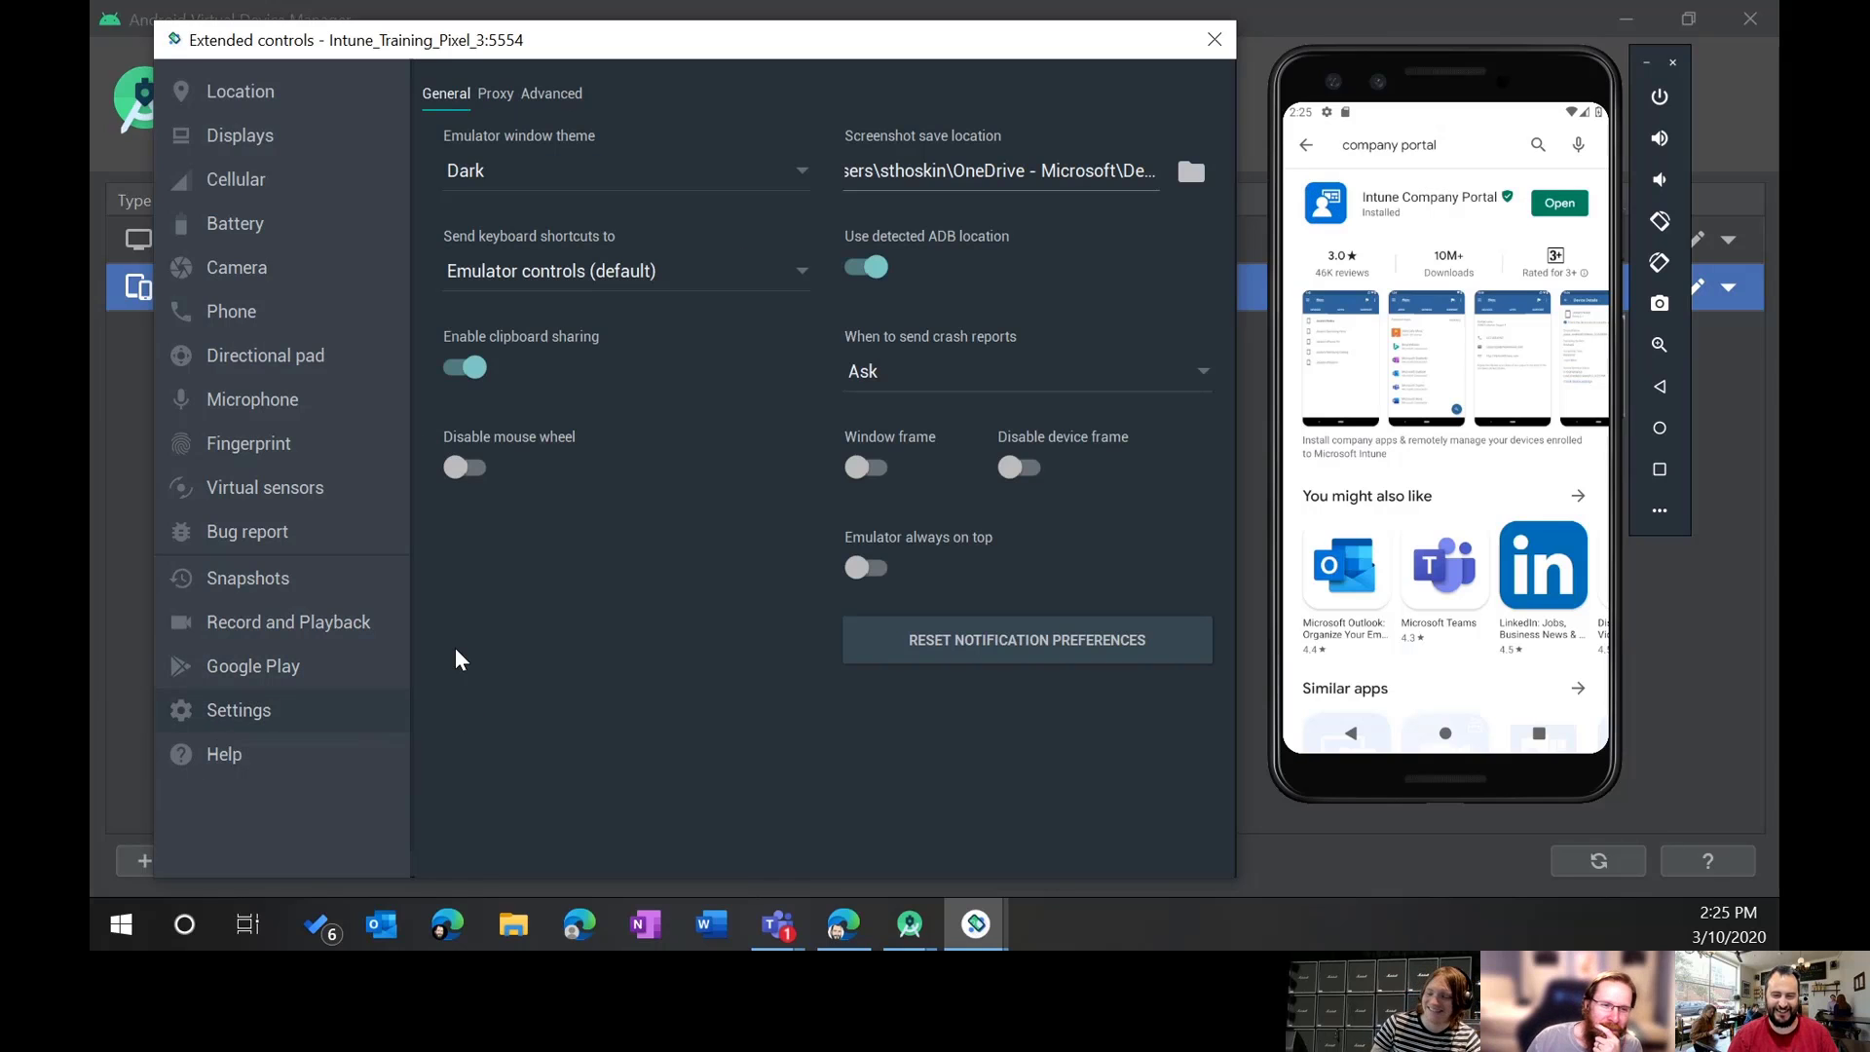
click(497, 94)
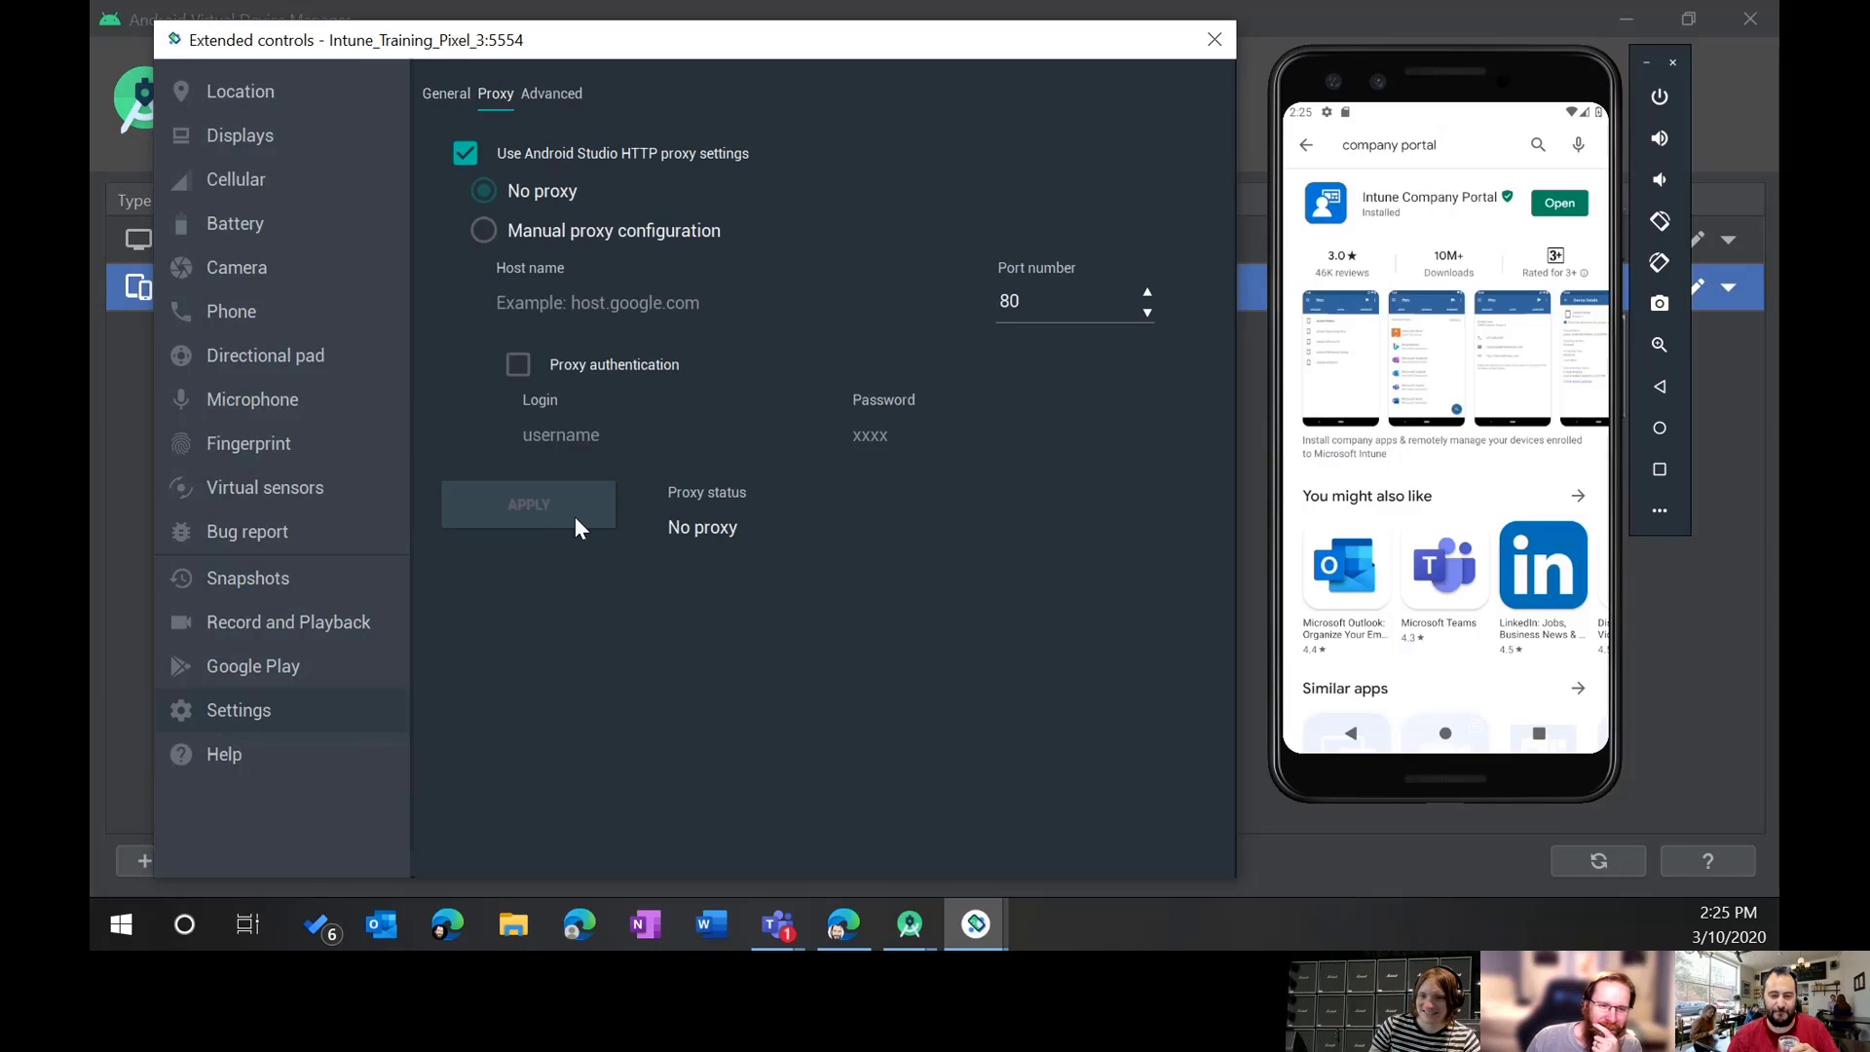
Step: Inspect the Advanced OpenGL ES renderer and API level choices, keeping the defaults
click(563, 95)
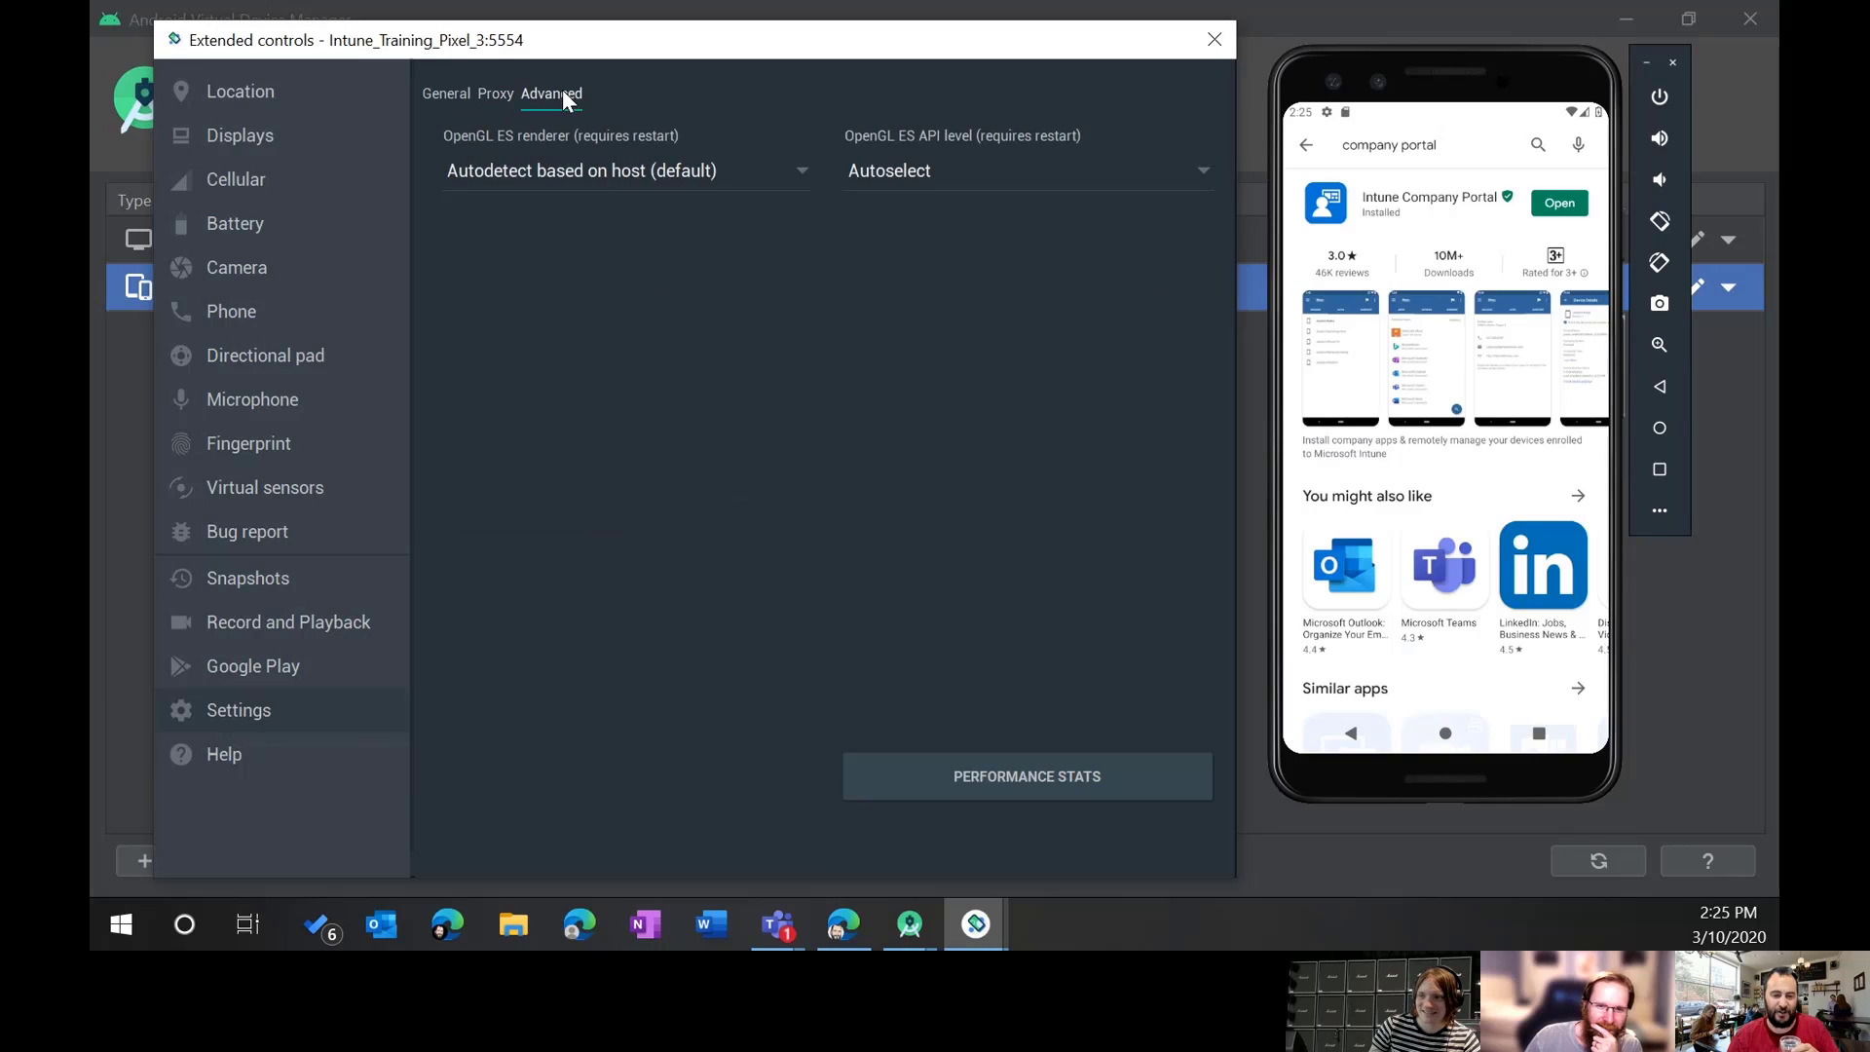
click(760, 185)
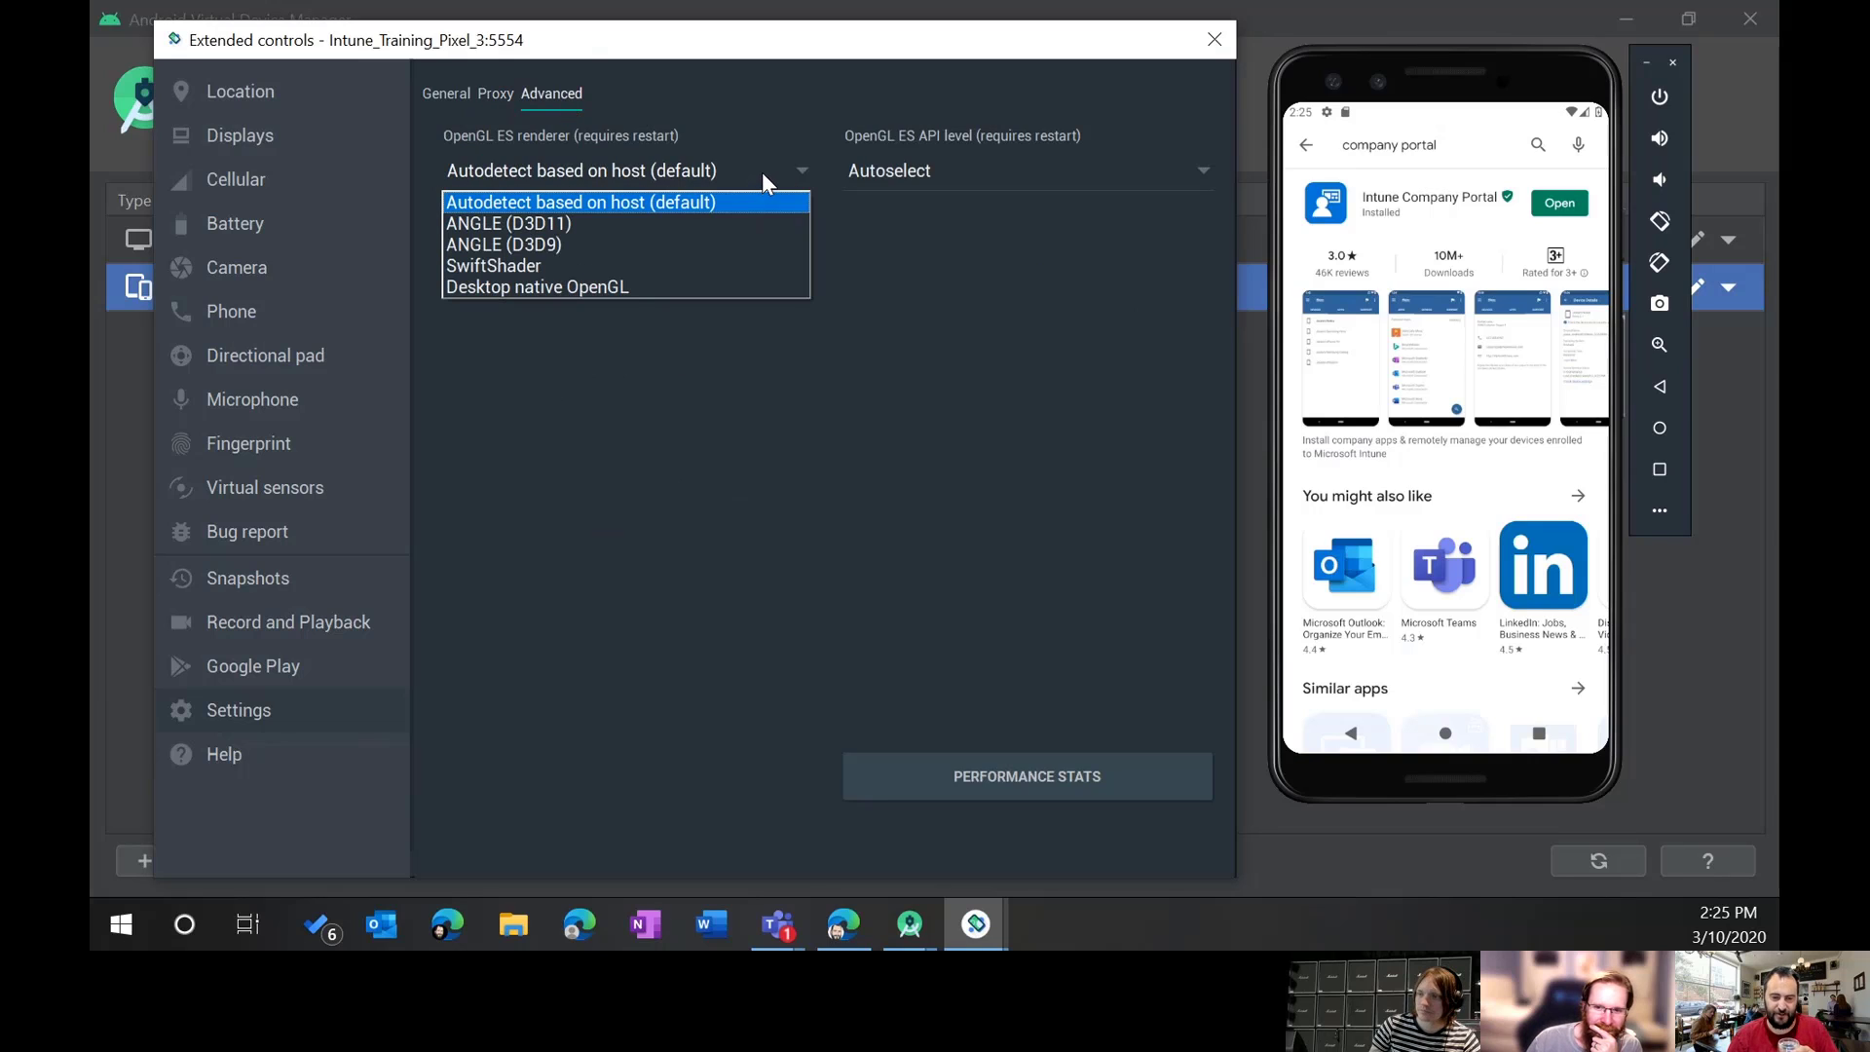
click(761, 172)
click(1002, 173)
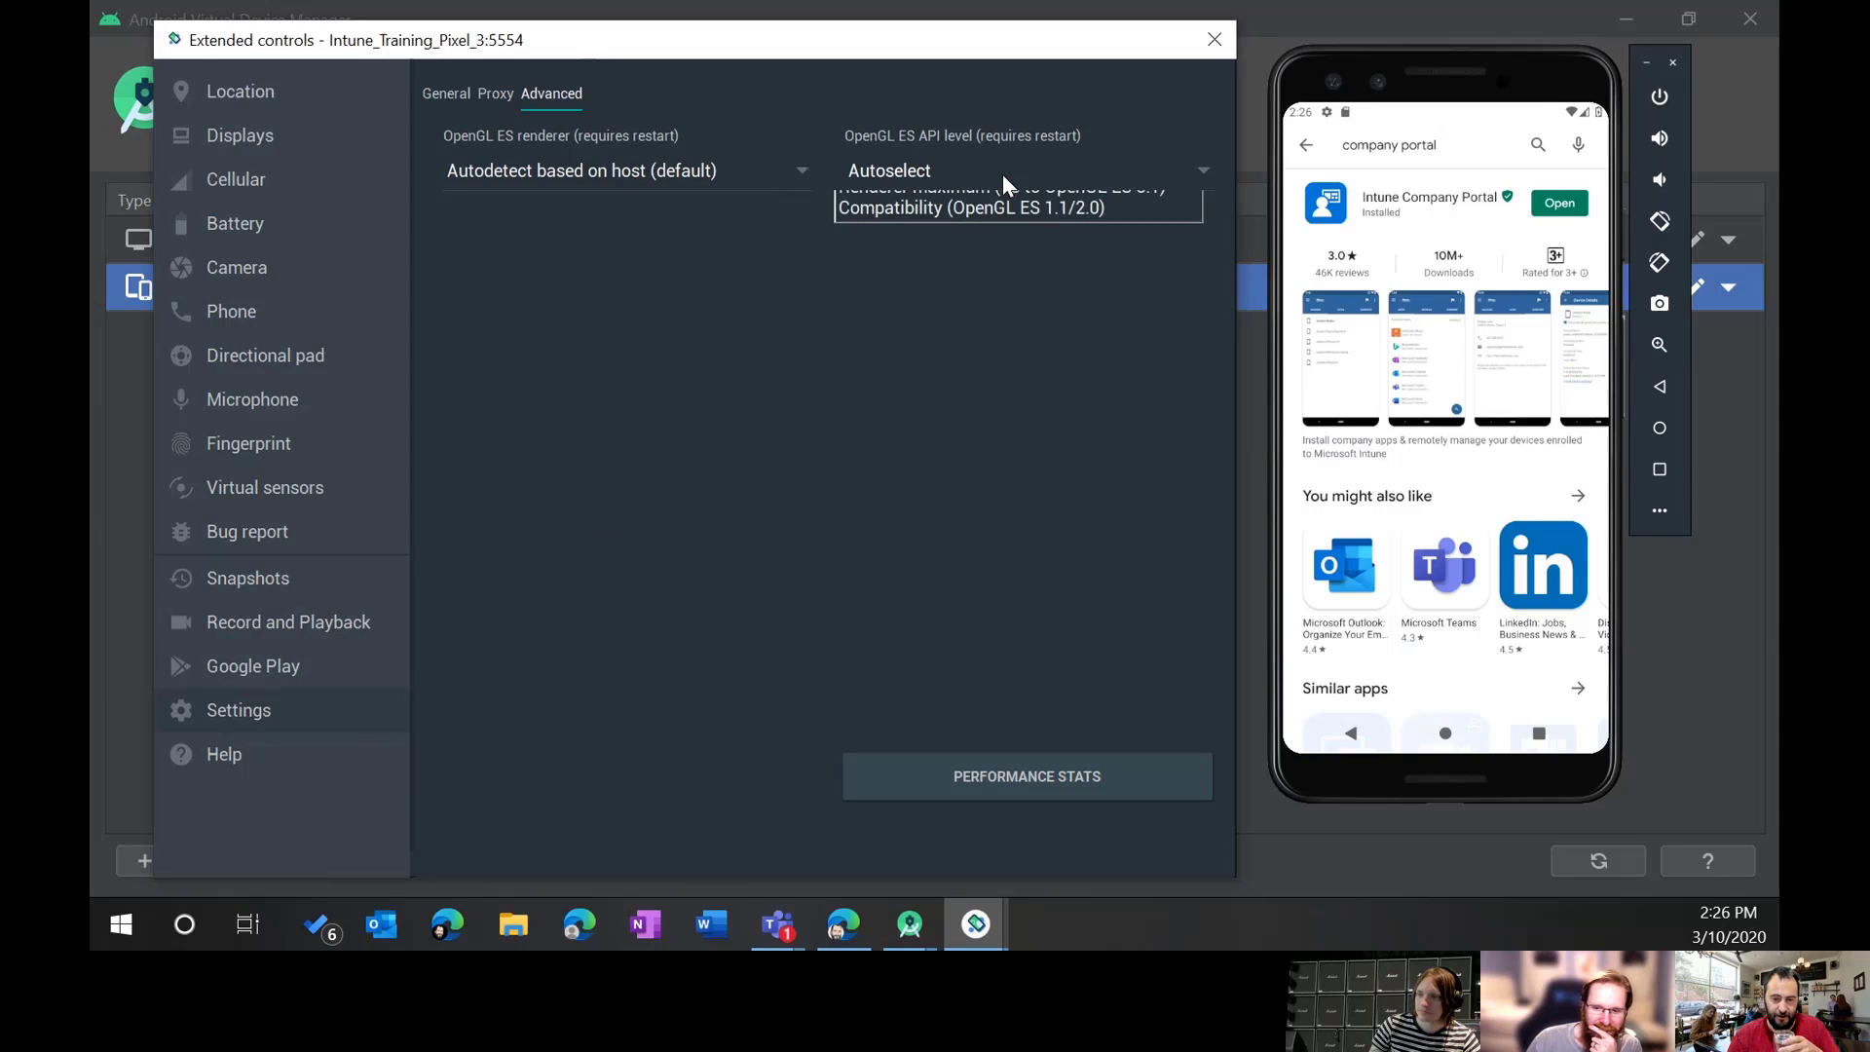
click(1002, 173)
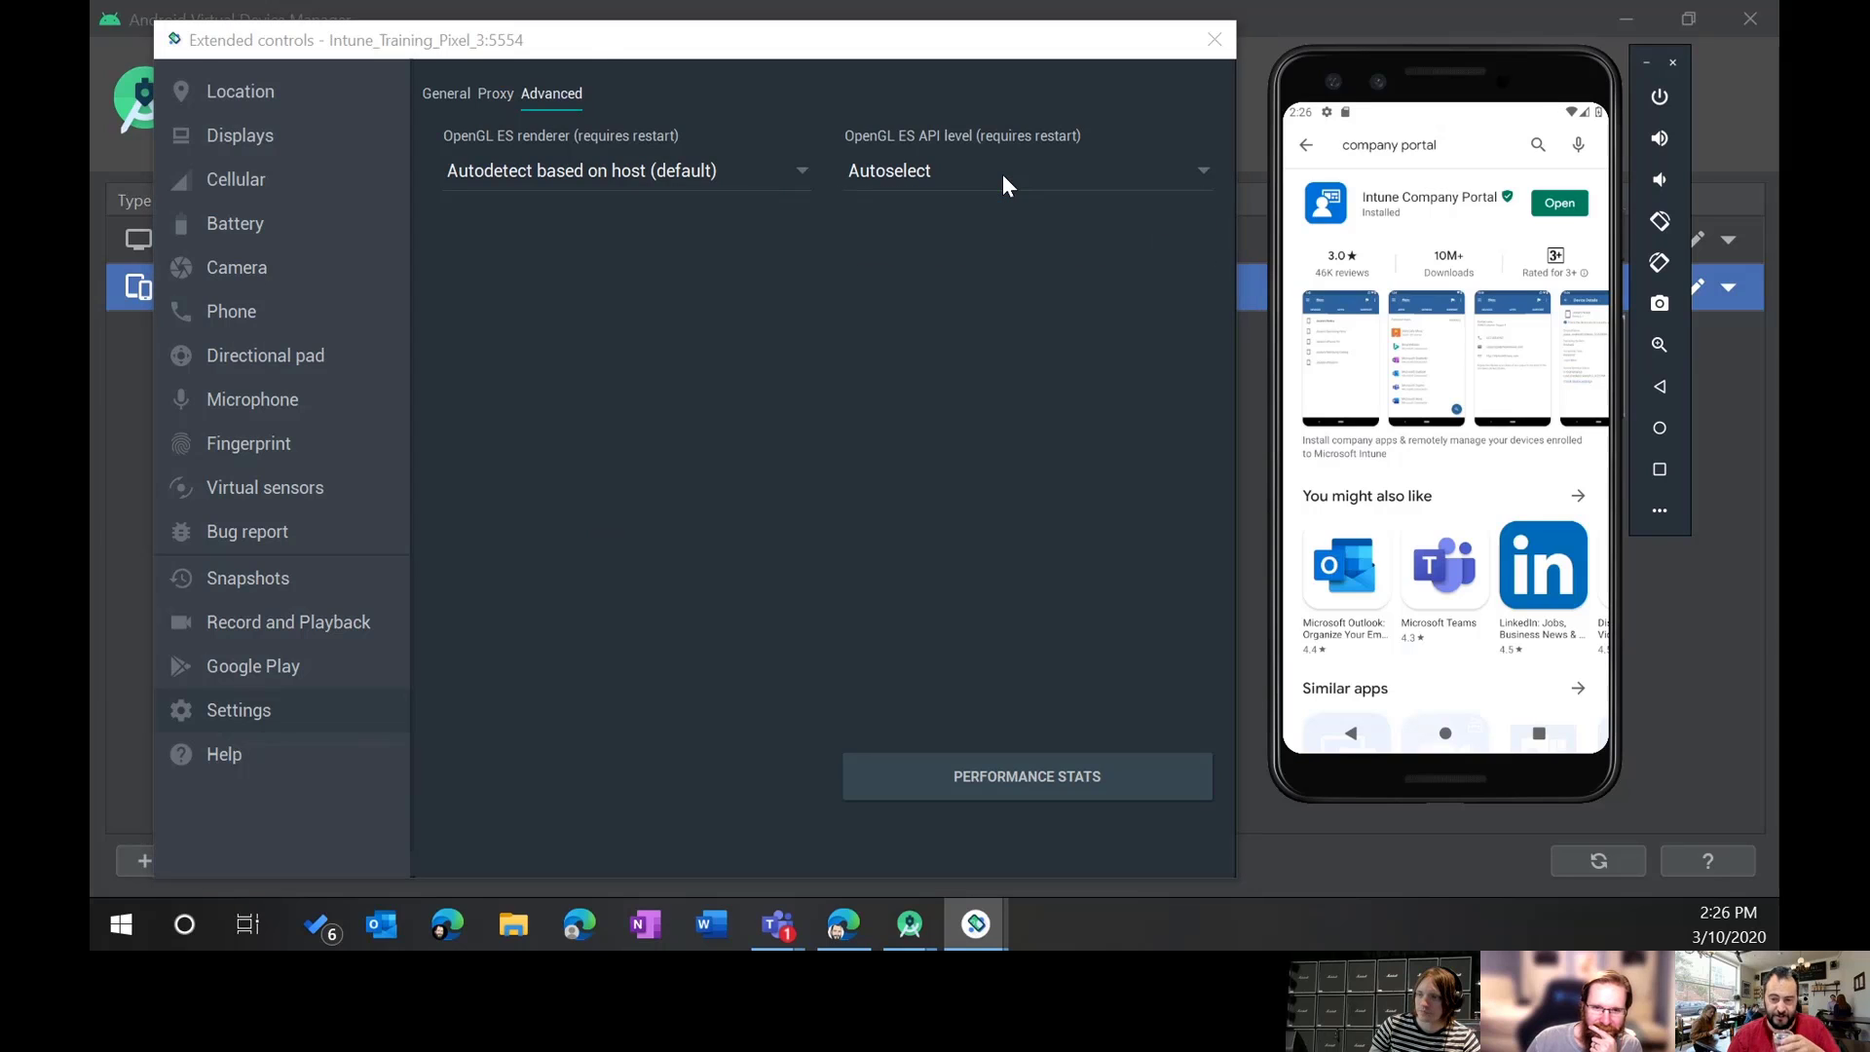
Step: Open Company Portal, start sign-in, and submit the work account e-mail address
click(1541, 207)
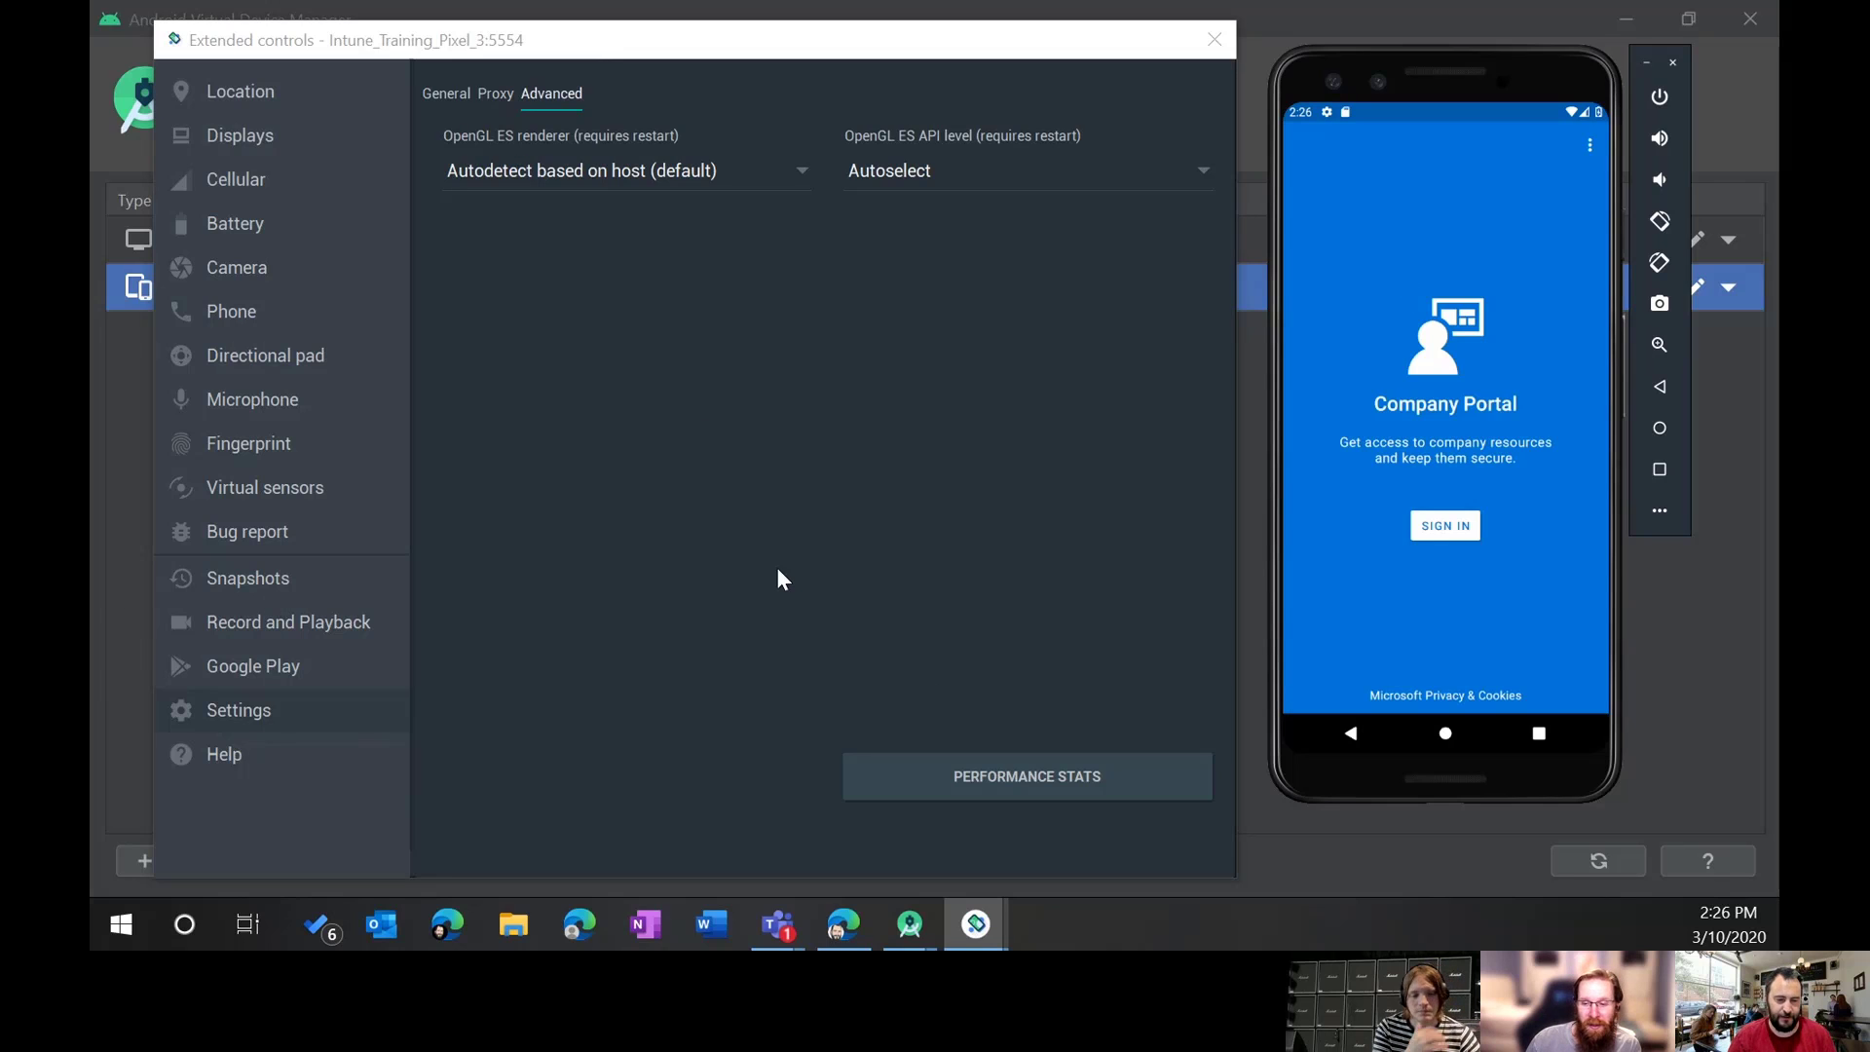
click(1450, 531)
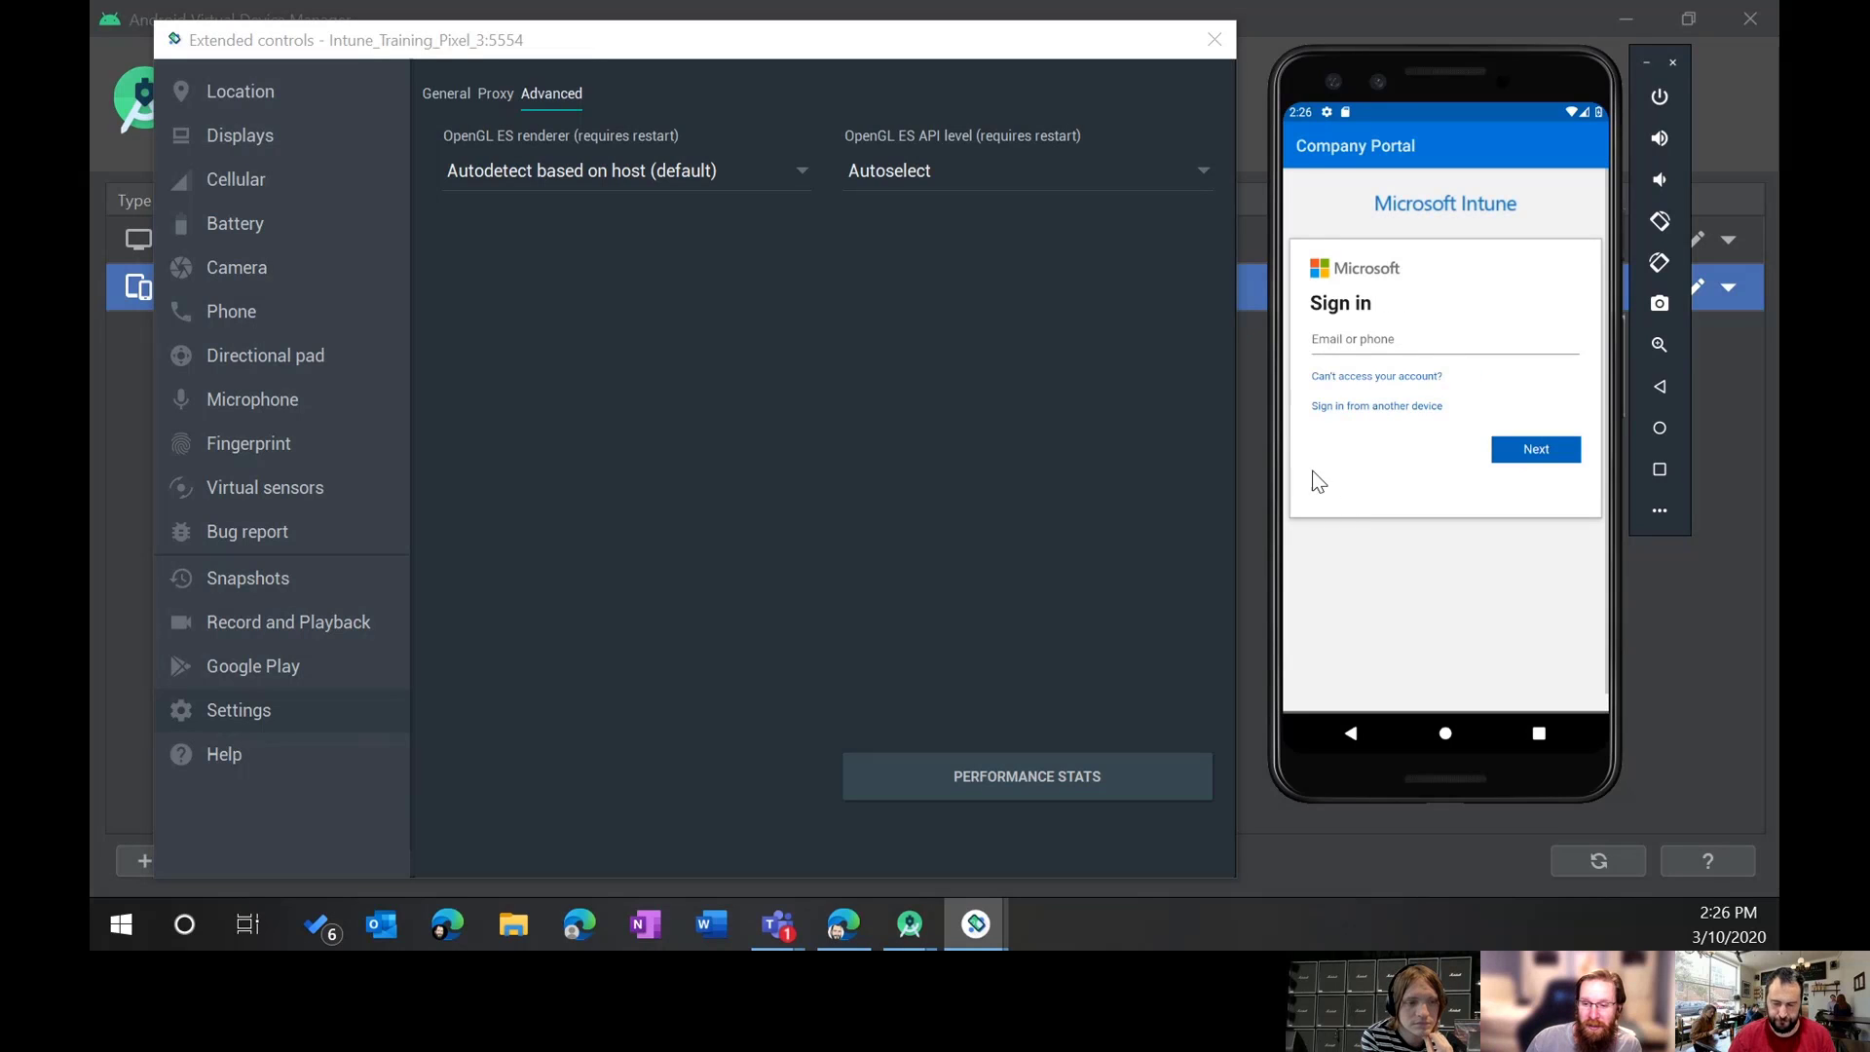
click(1416, 340)
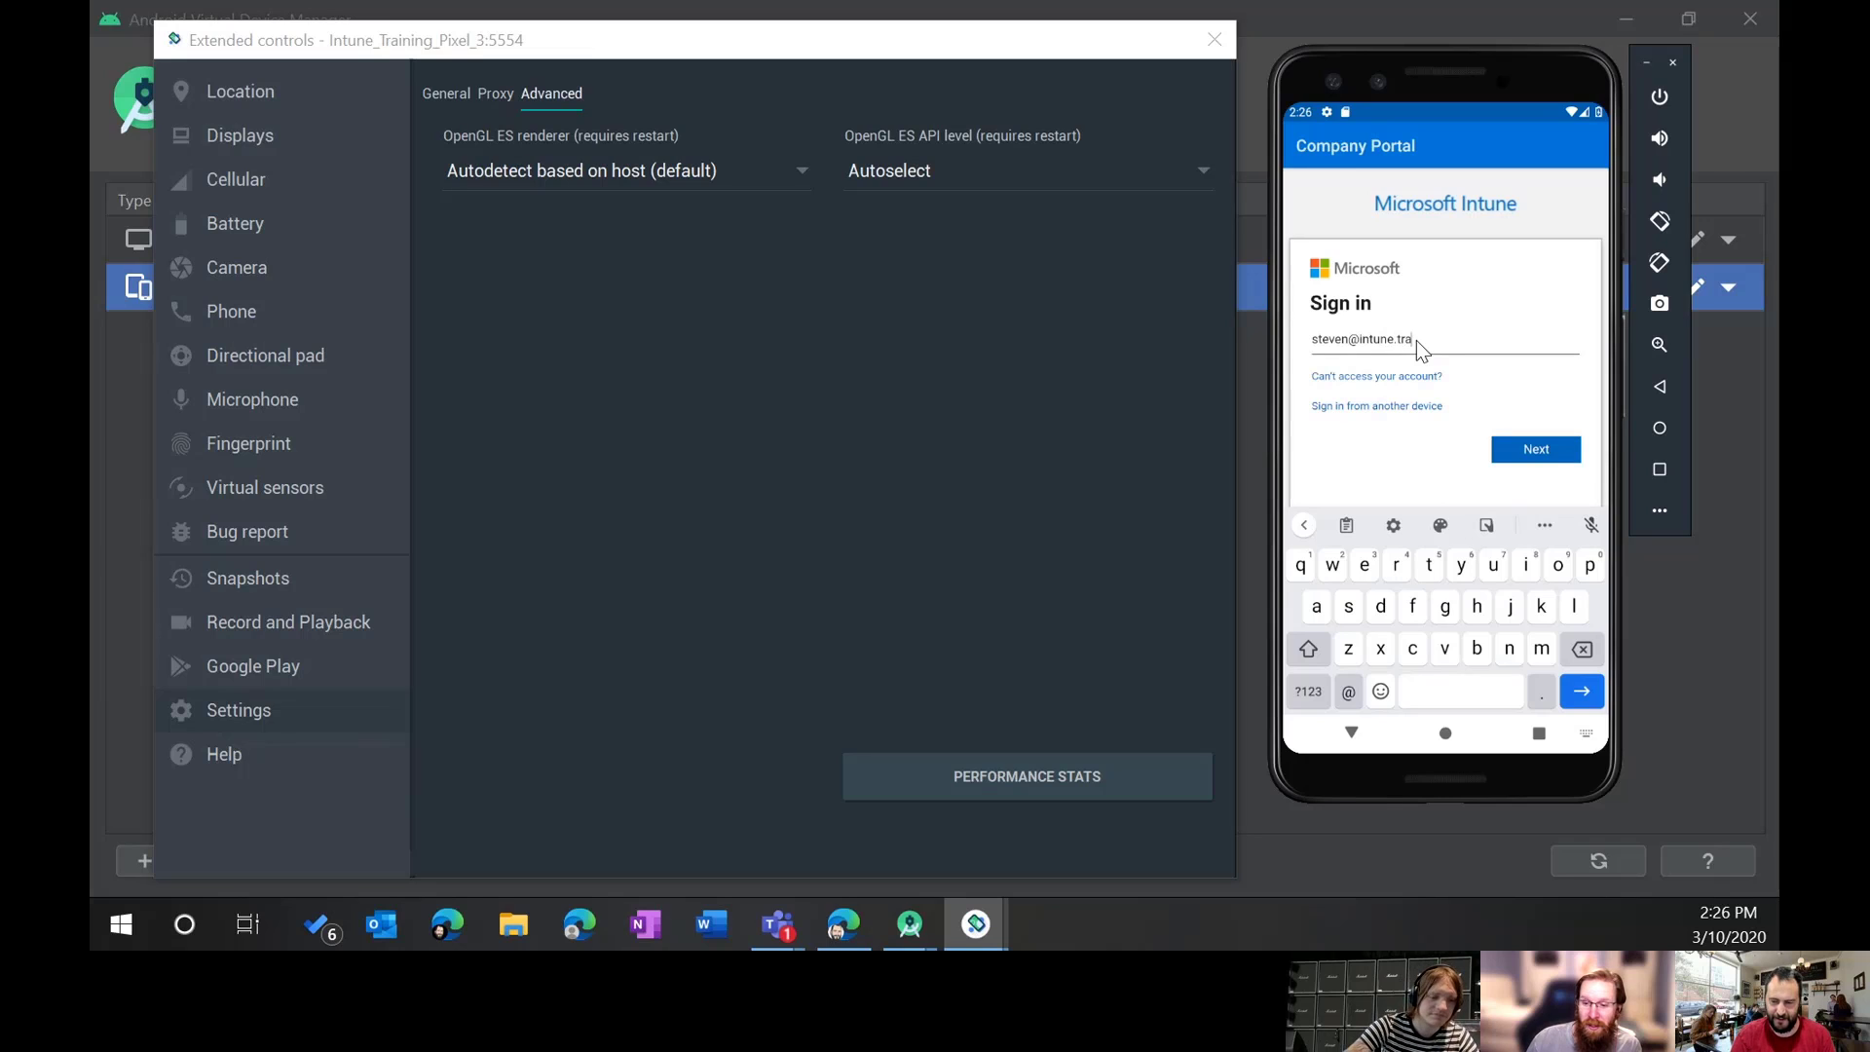
click(1537, 453)
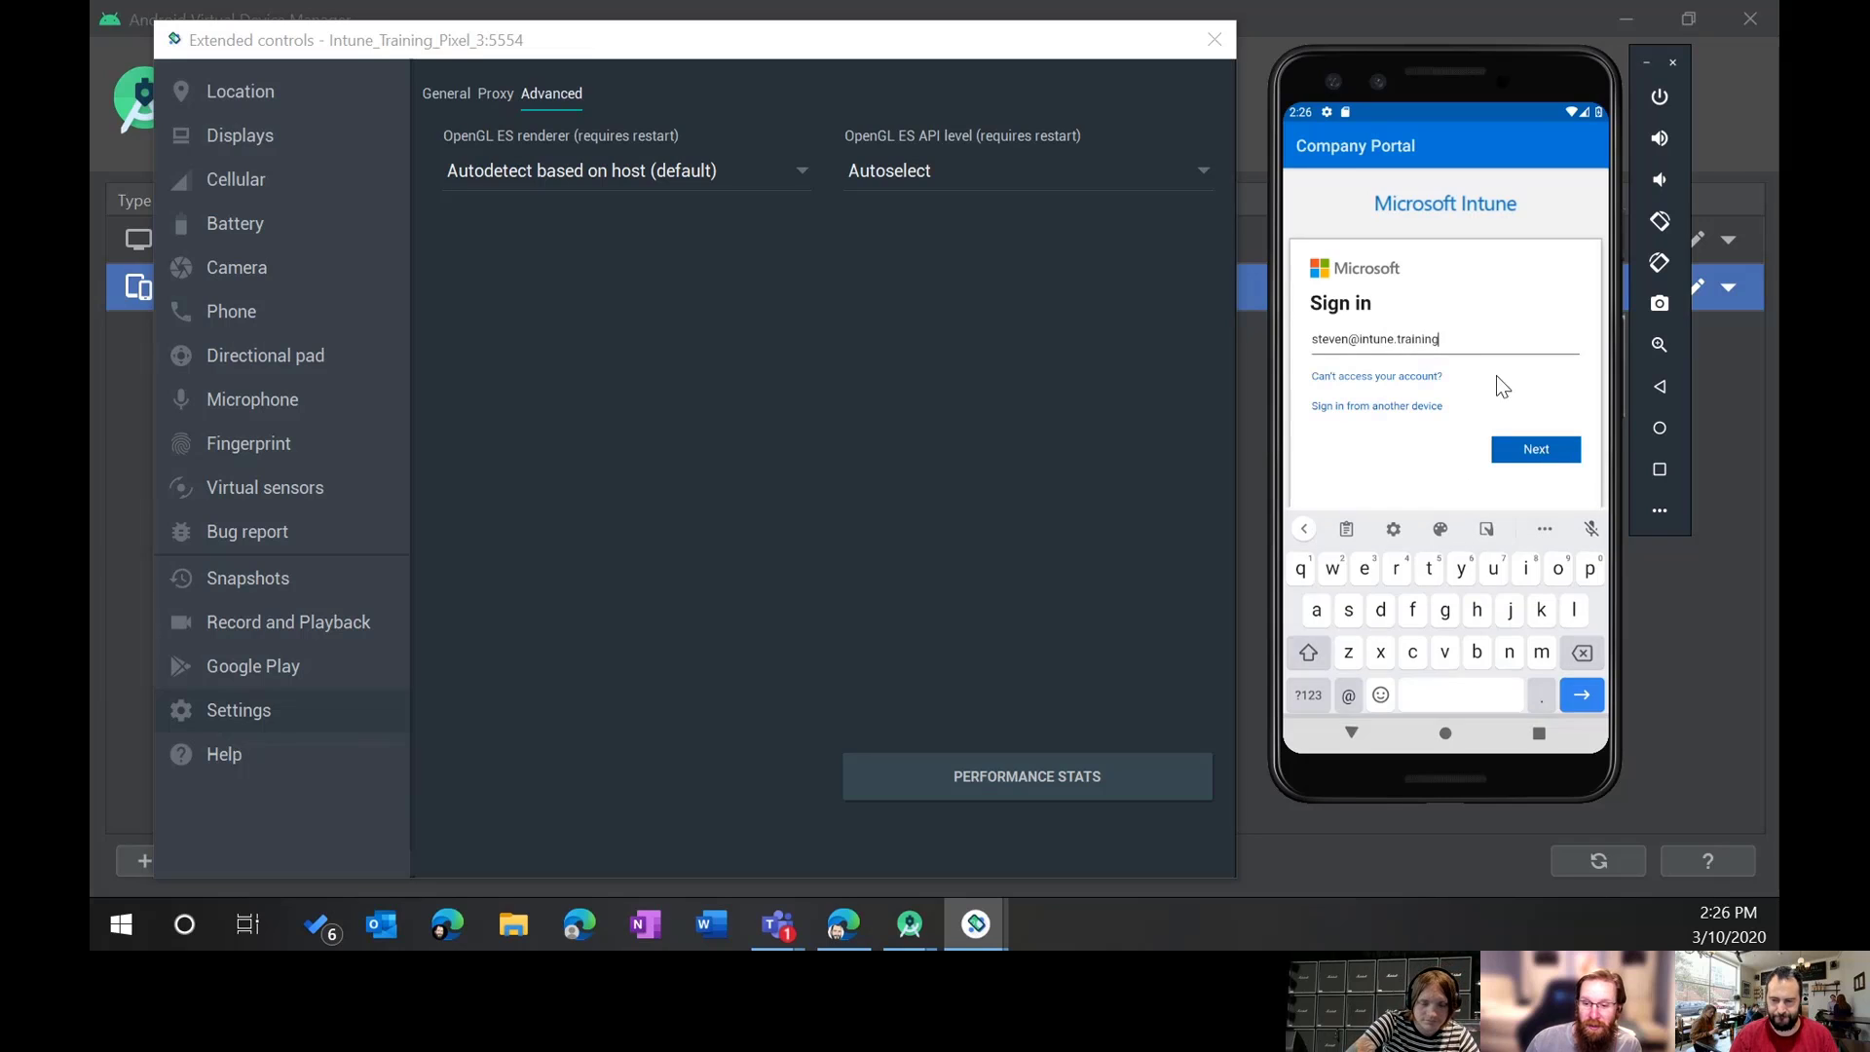
drag(1471, 68, 1447, 0)
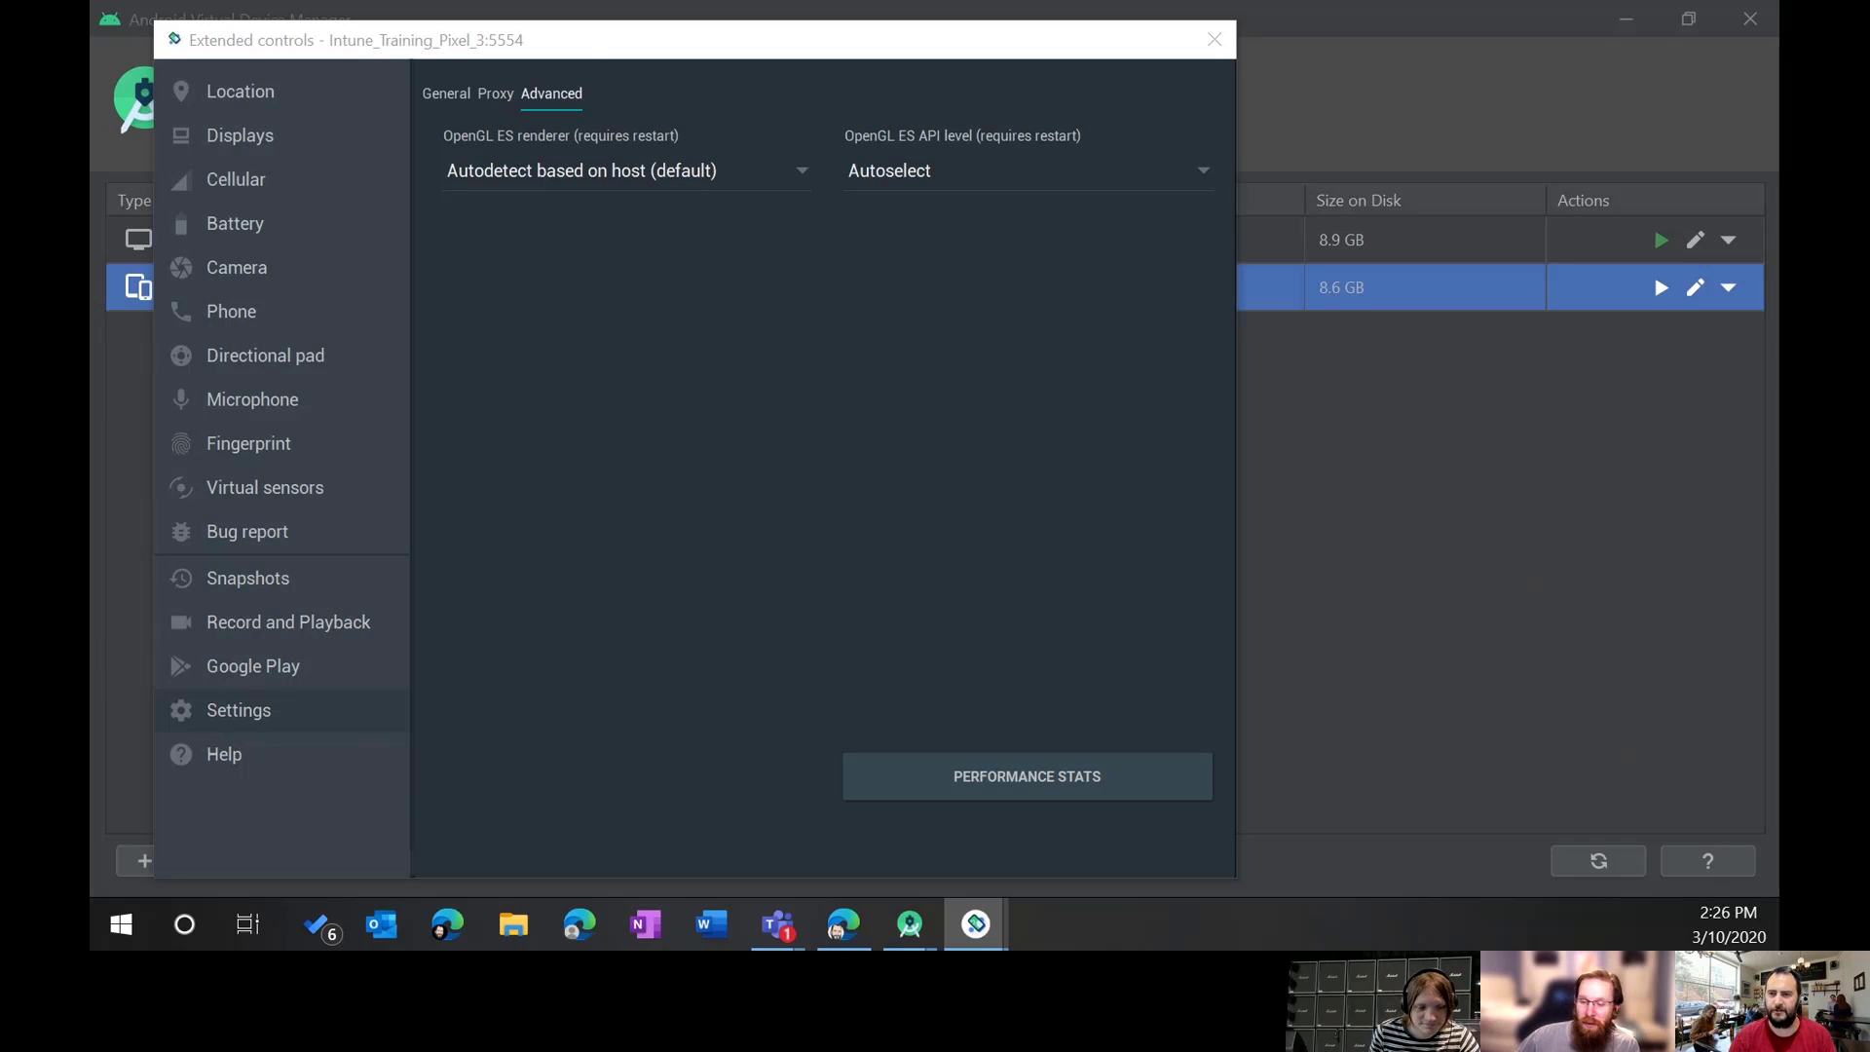
drag(1778, 75, 1469, 35)
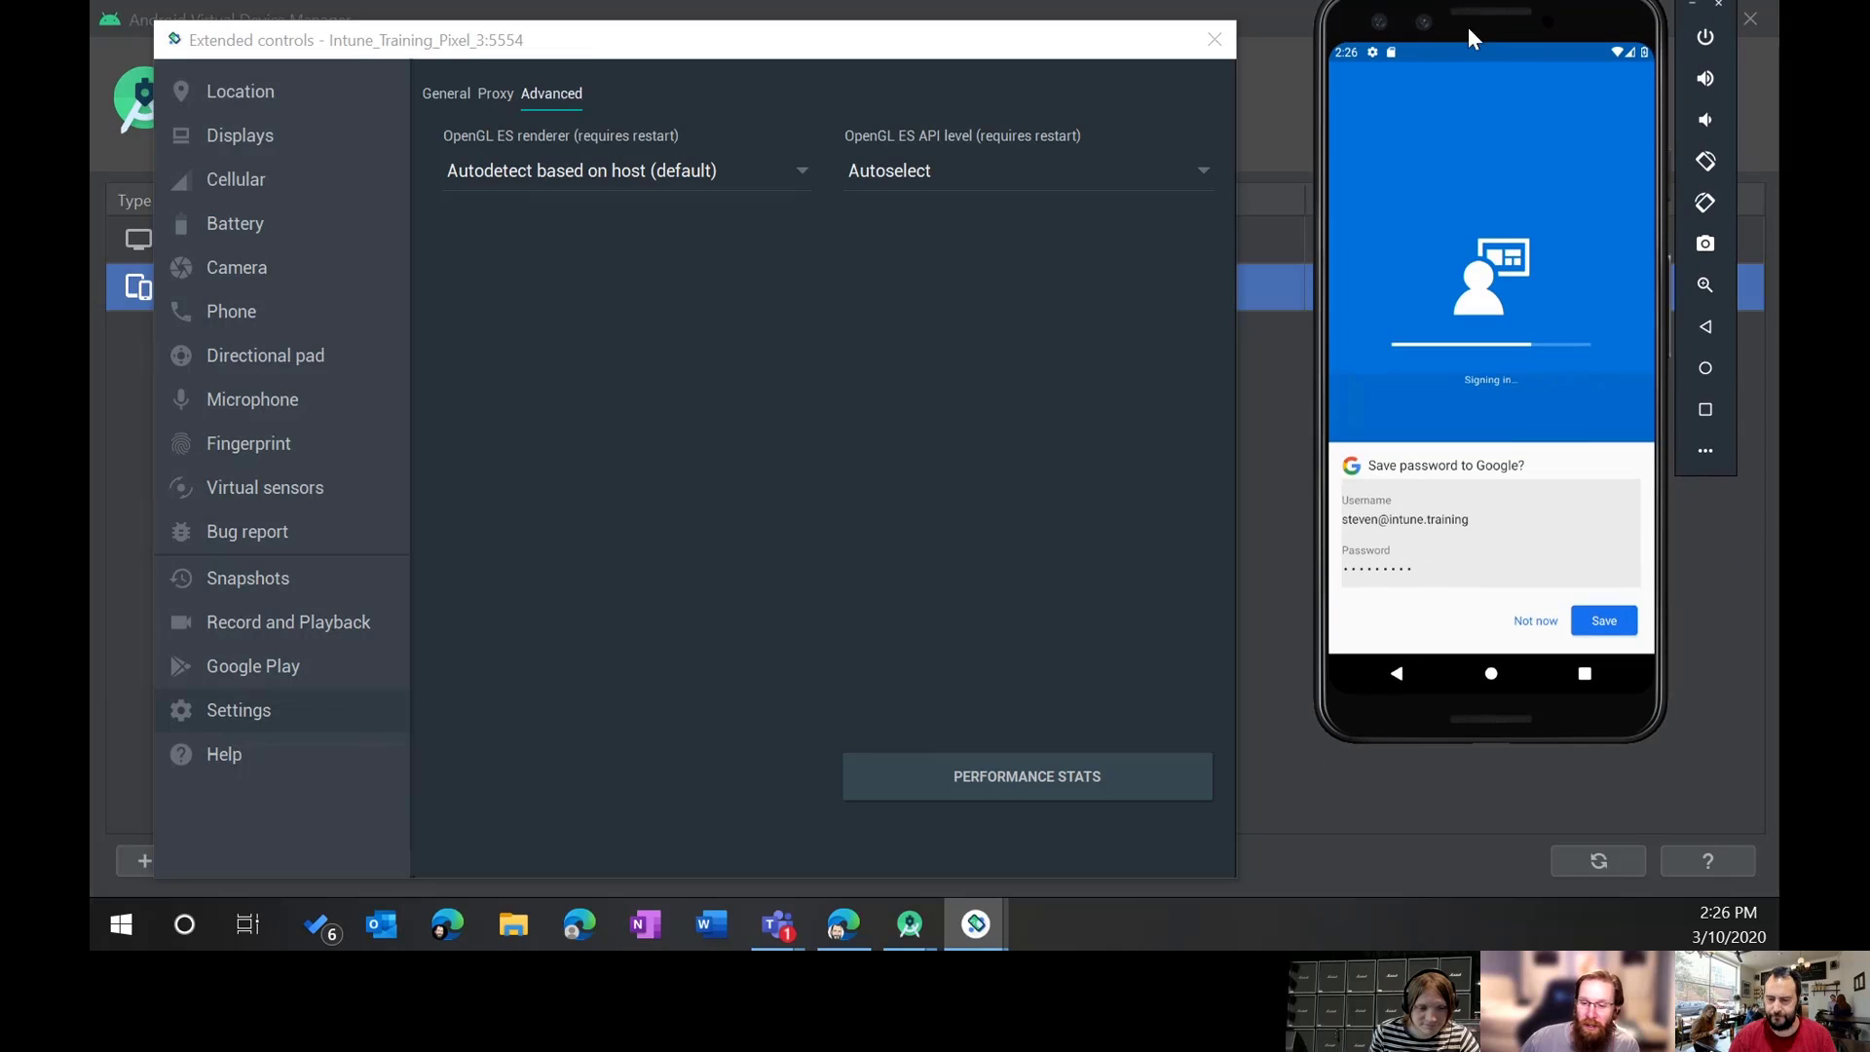
Step: Save the sign-in password to Google and dismiss the saved-passwords notice
click(1615, 623)
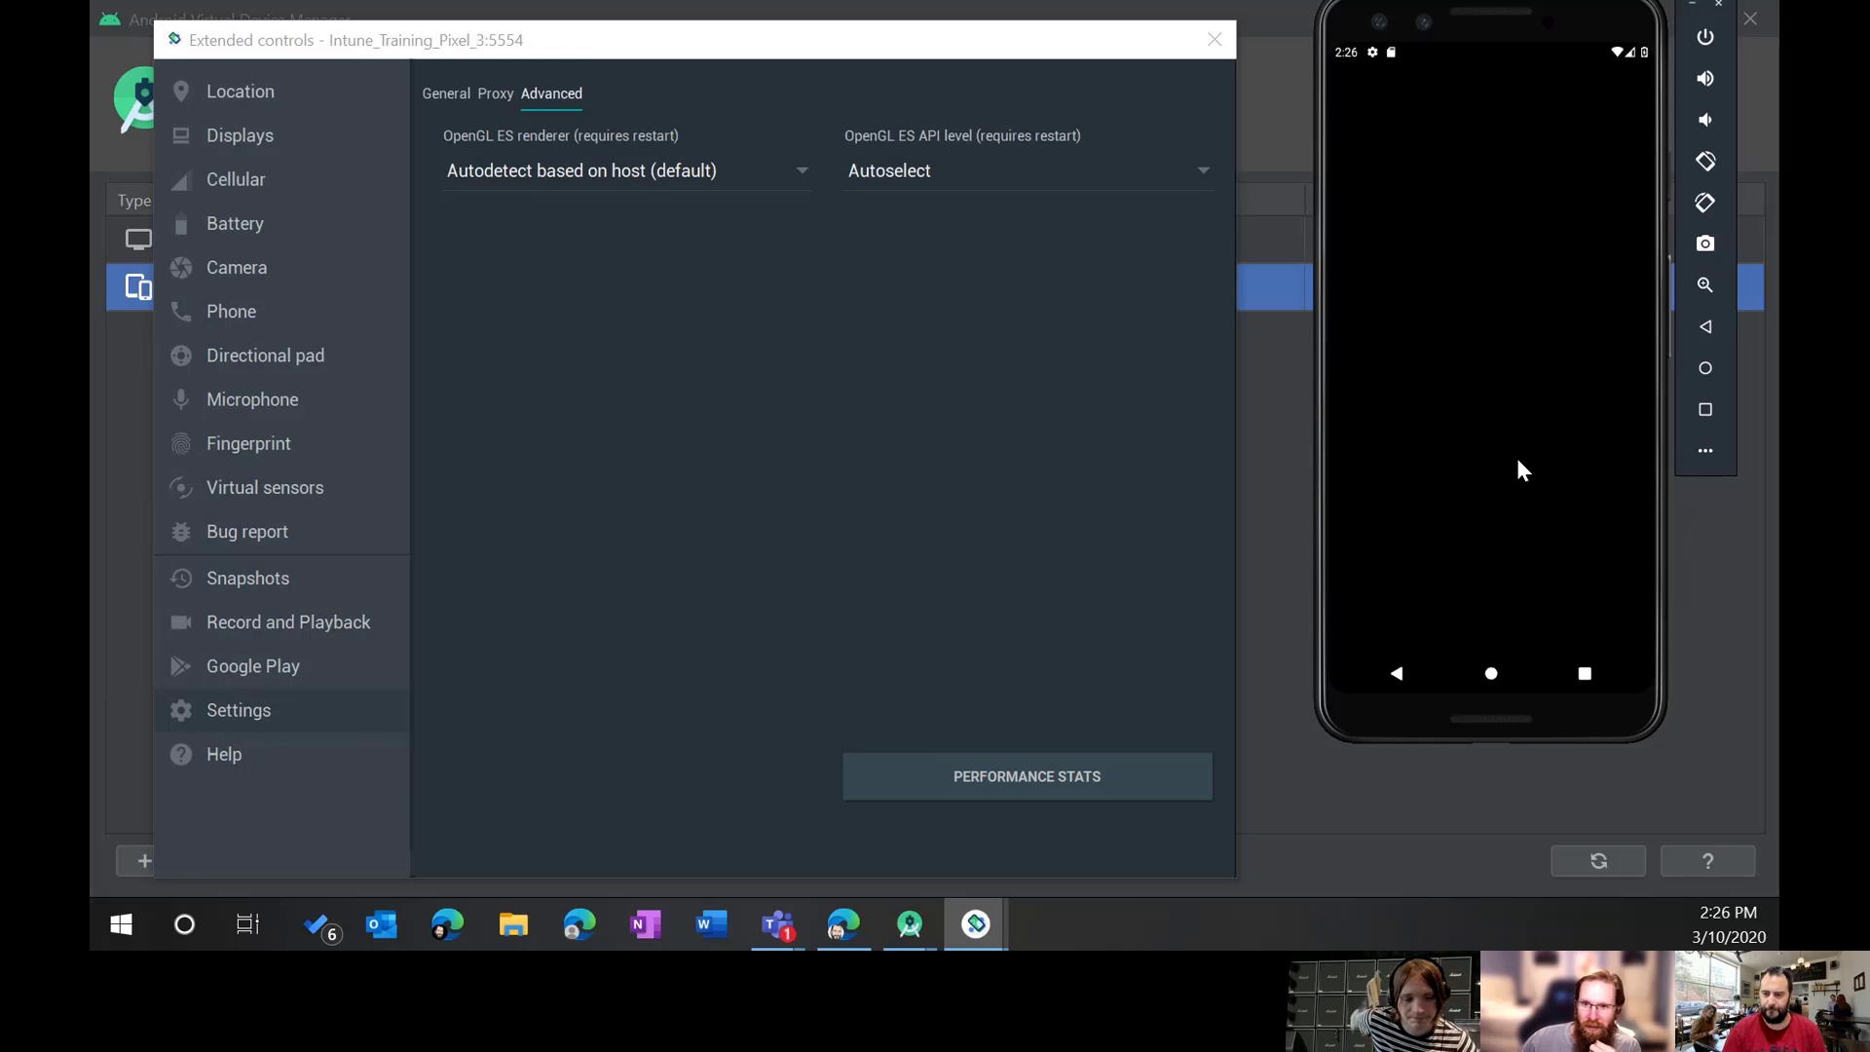
drag(1480, 34, 1456, 133)
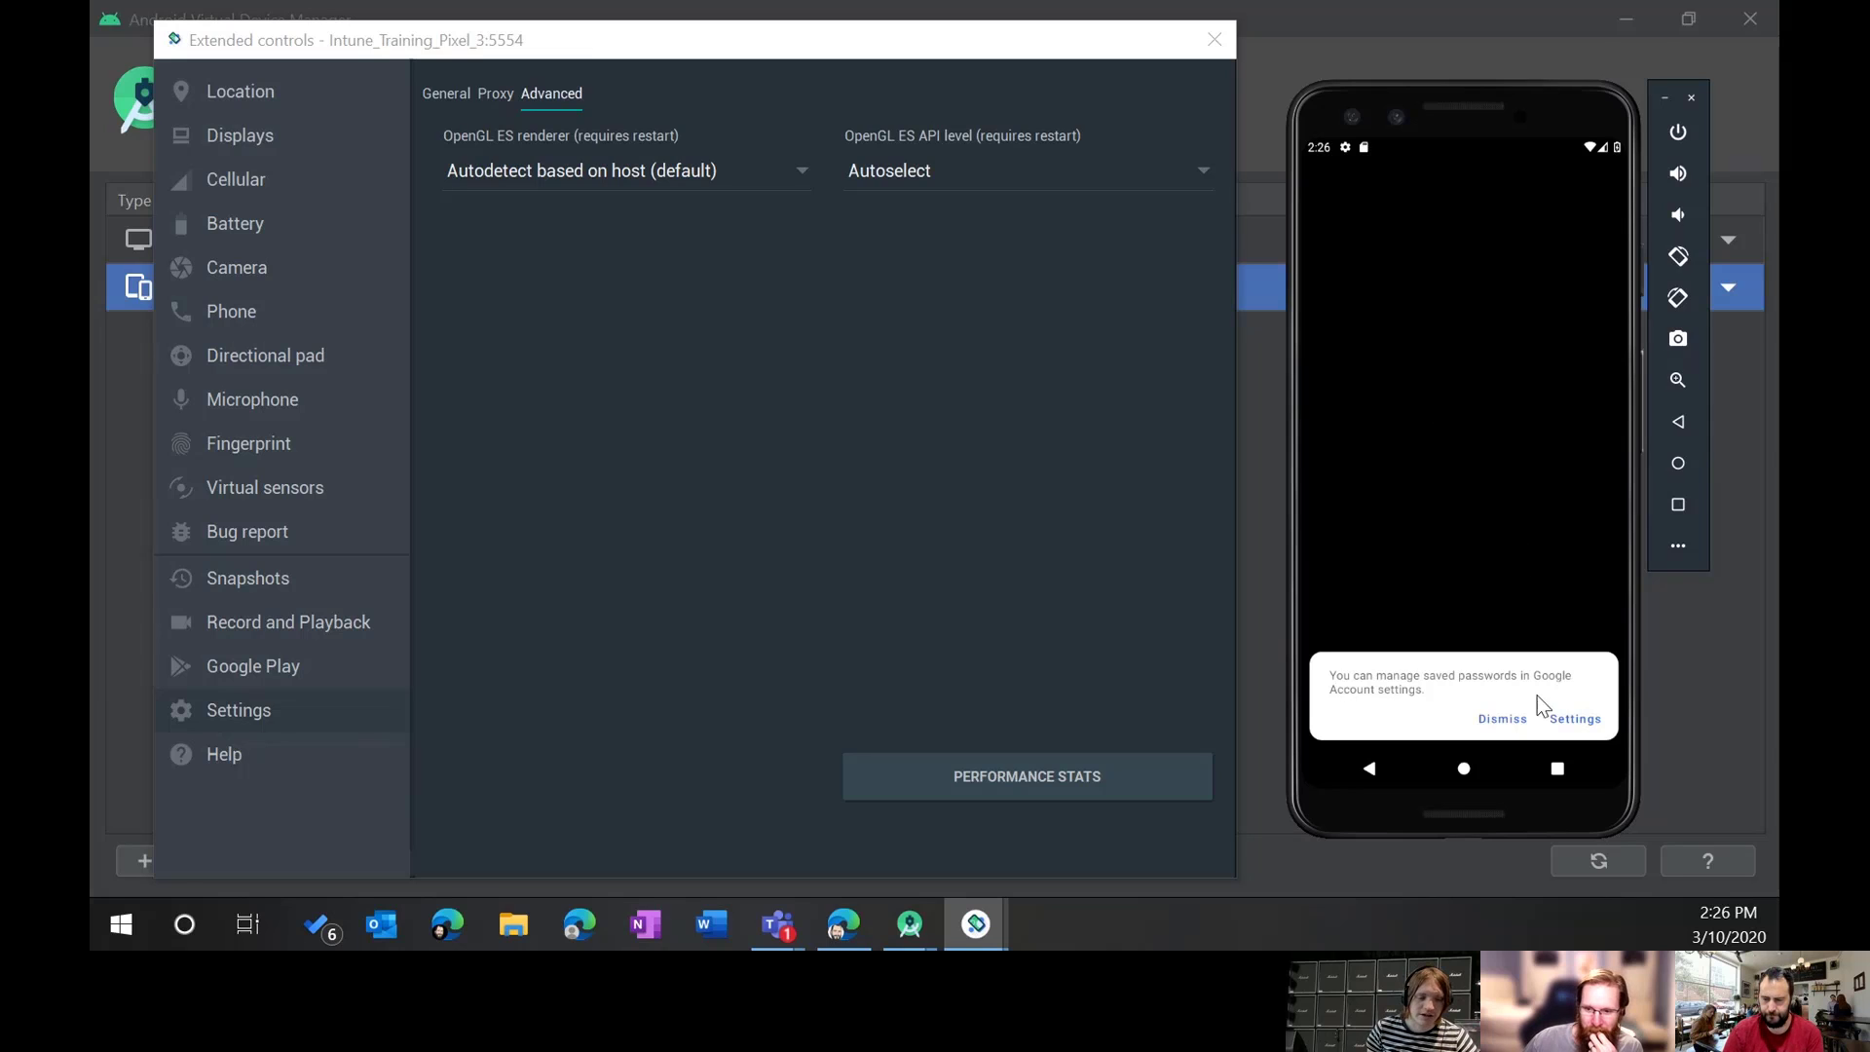
click(1501, 719)
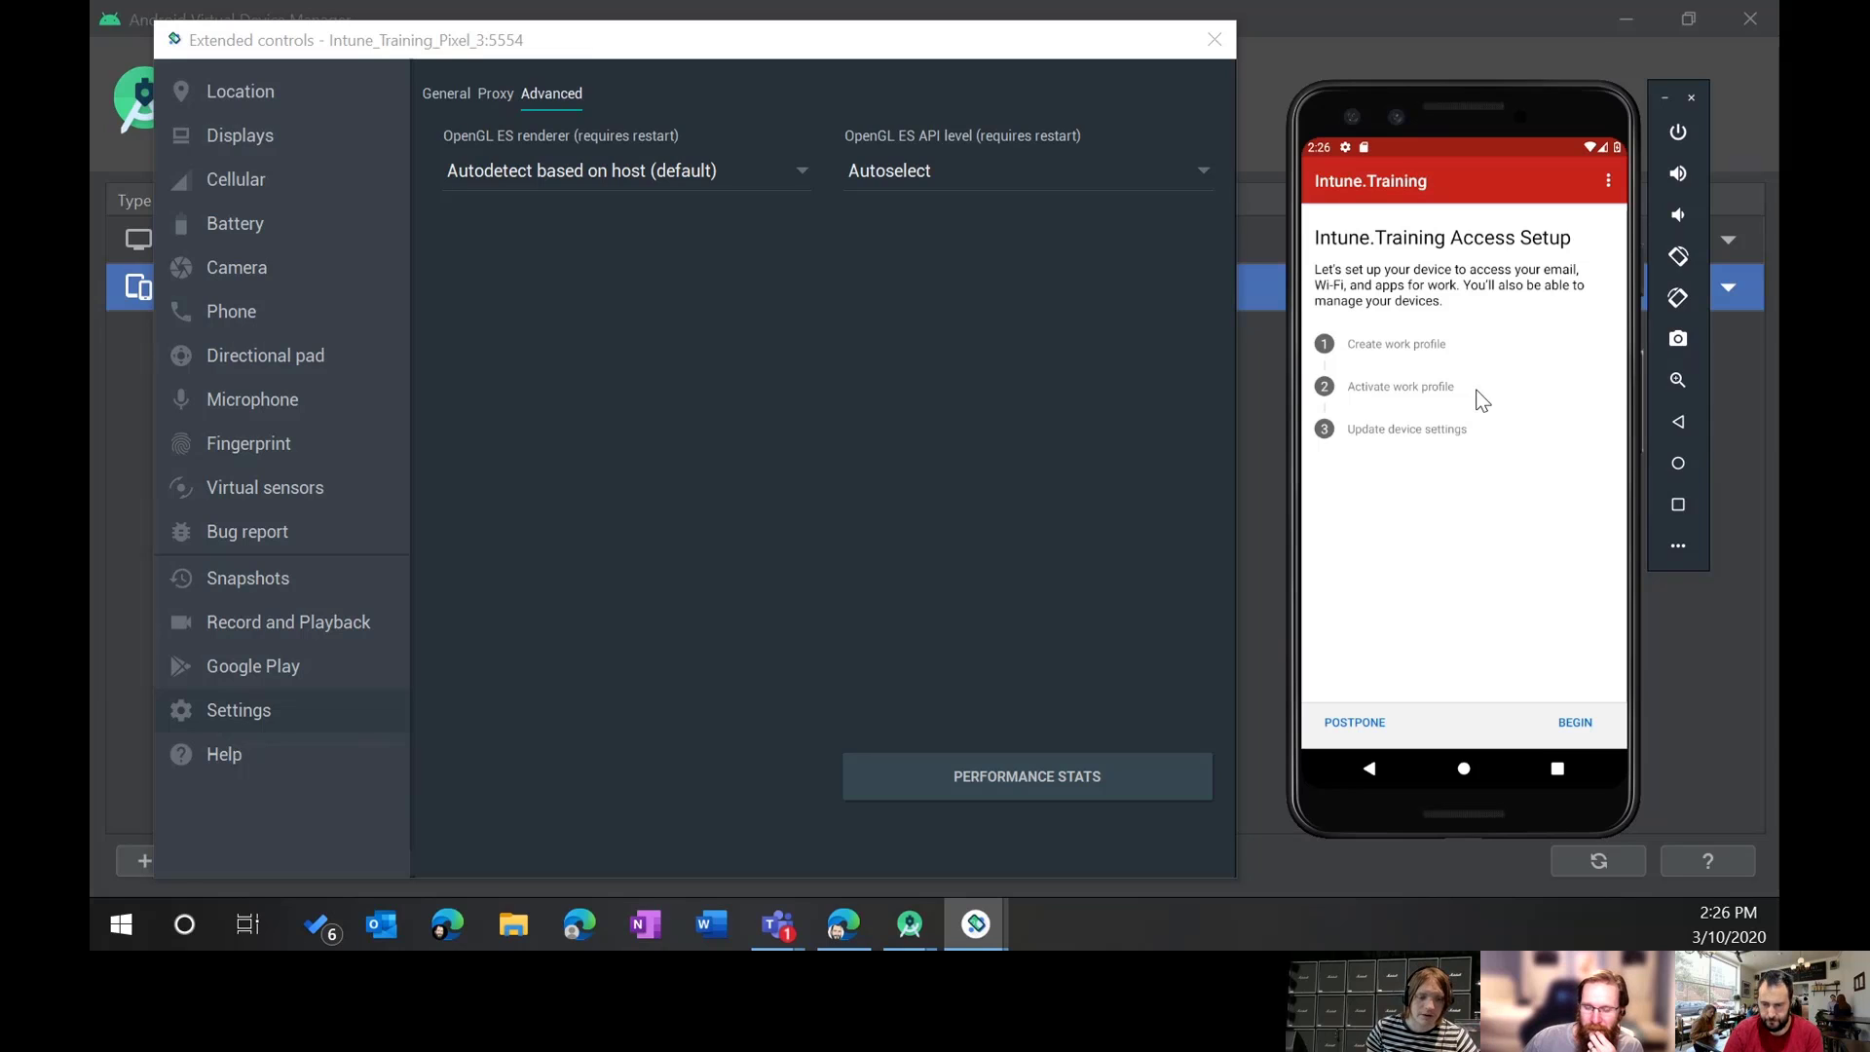
Step: Begin the Intune.Training access setup and continue past the privacy notice
click(1572, 723)
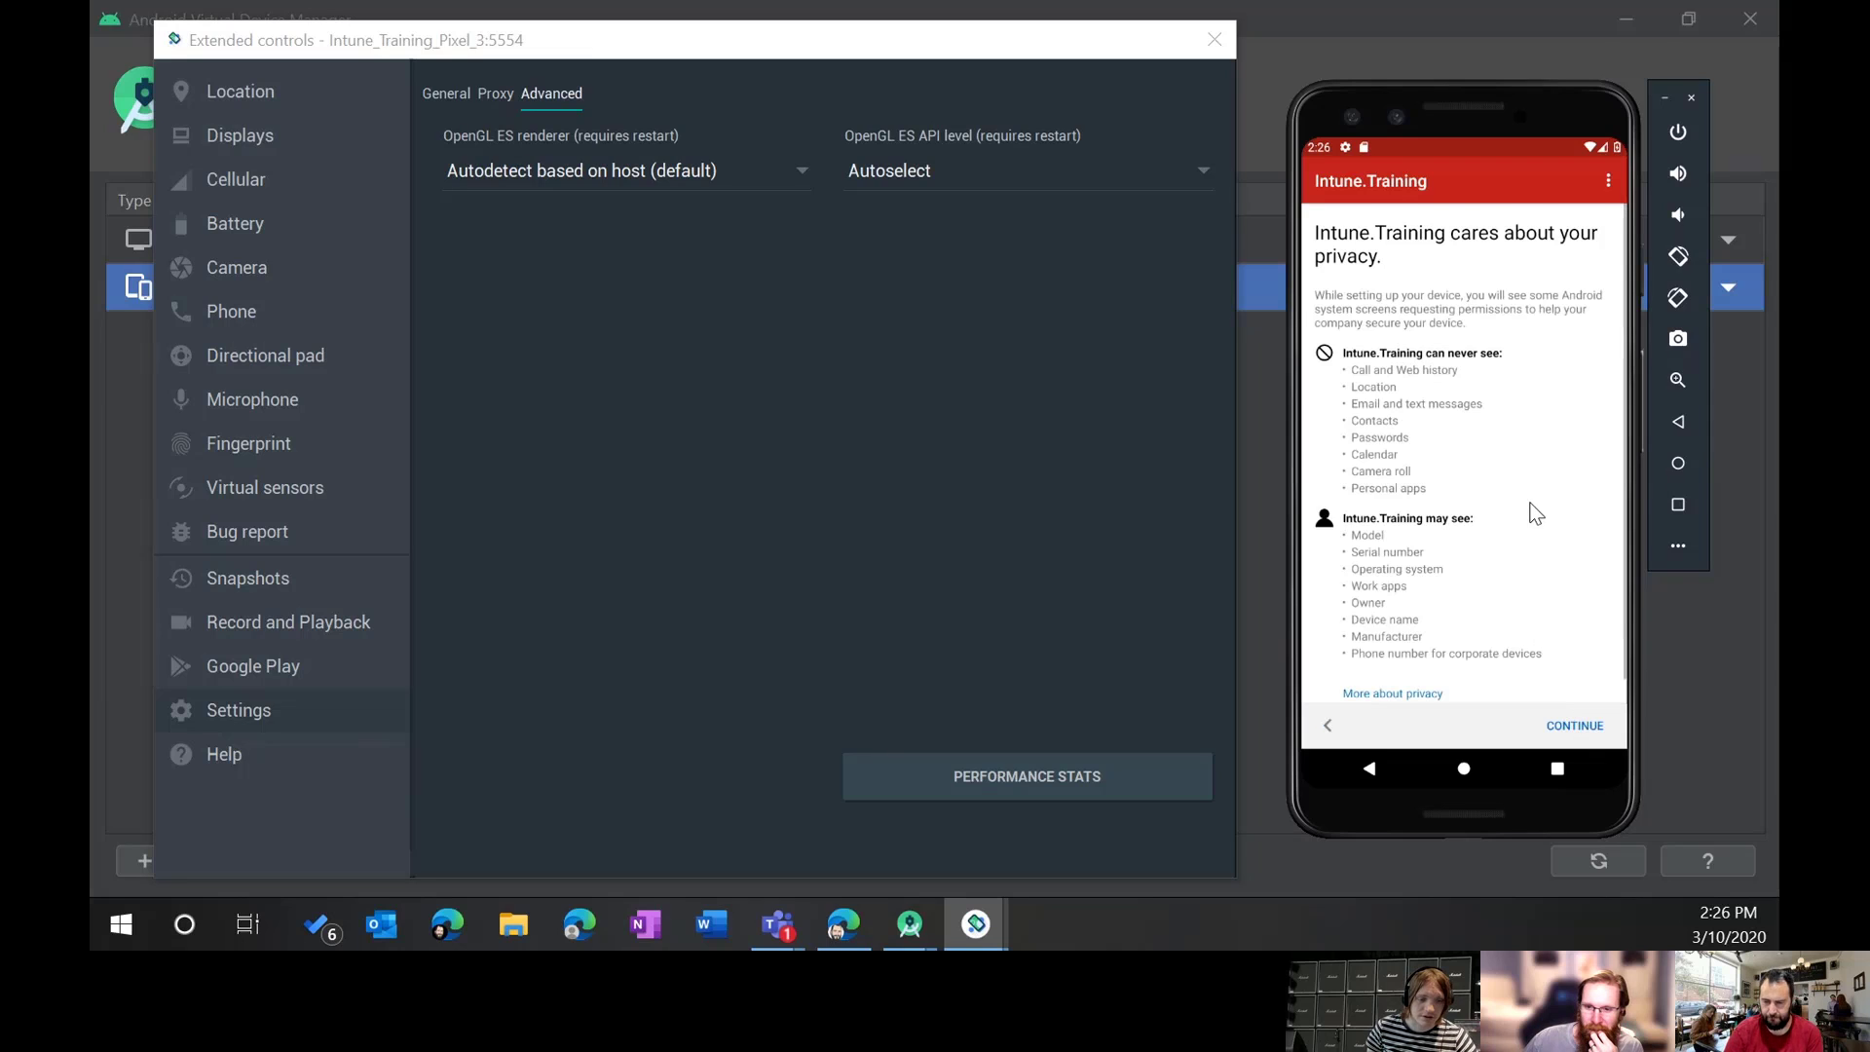
scroll(1548, 521, down, 1)
scroll(1553, 526, up, 1)
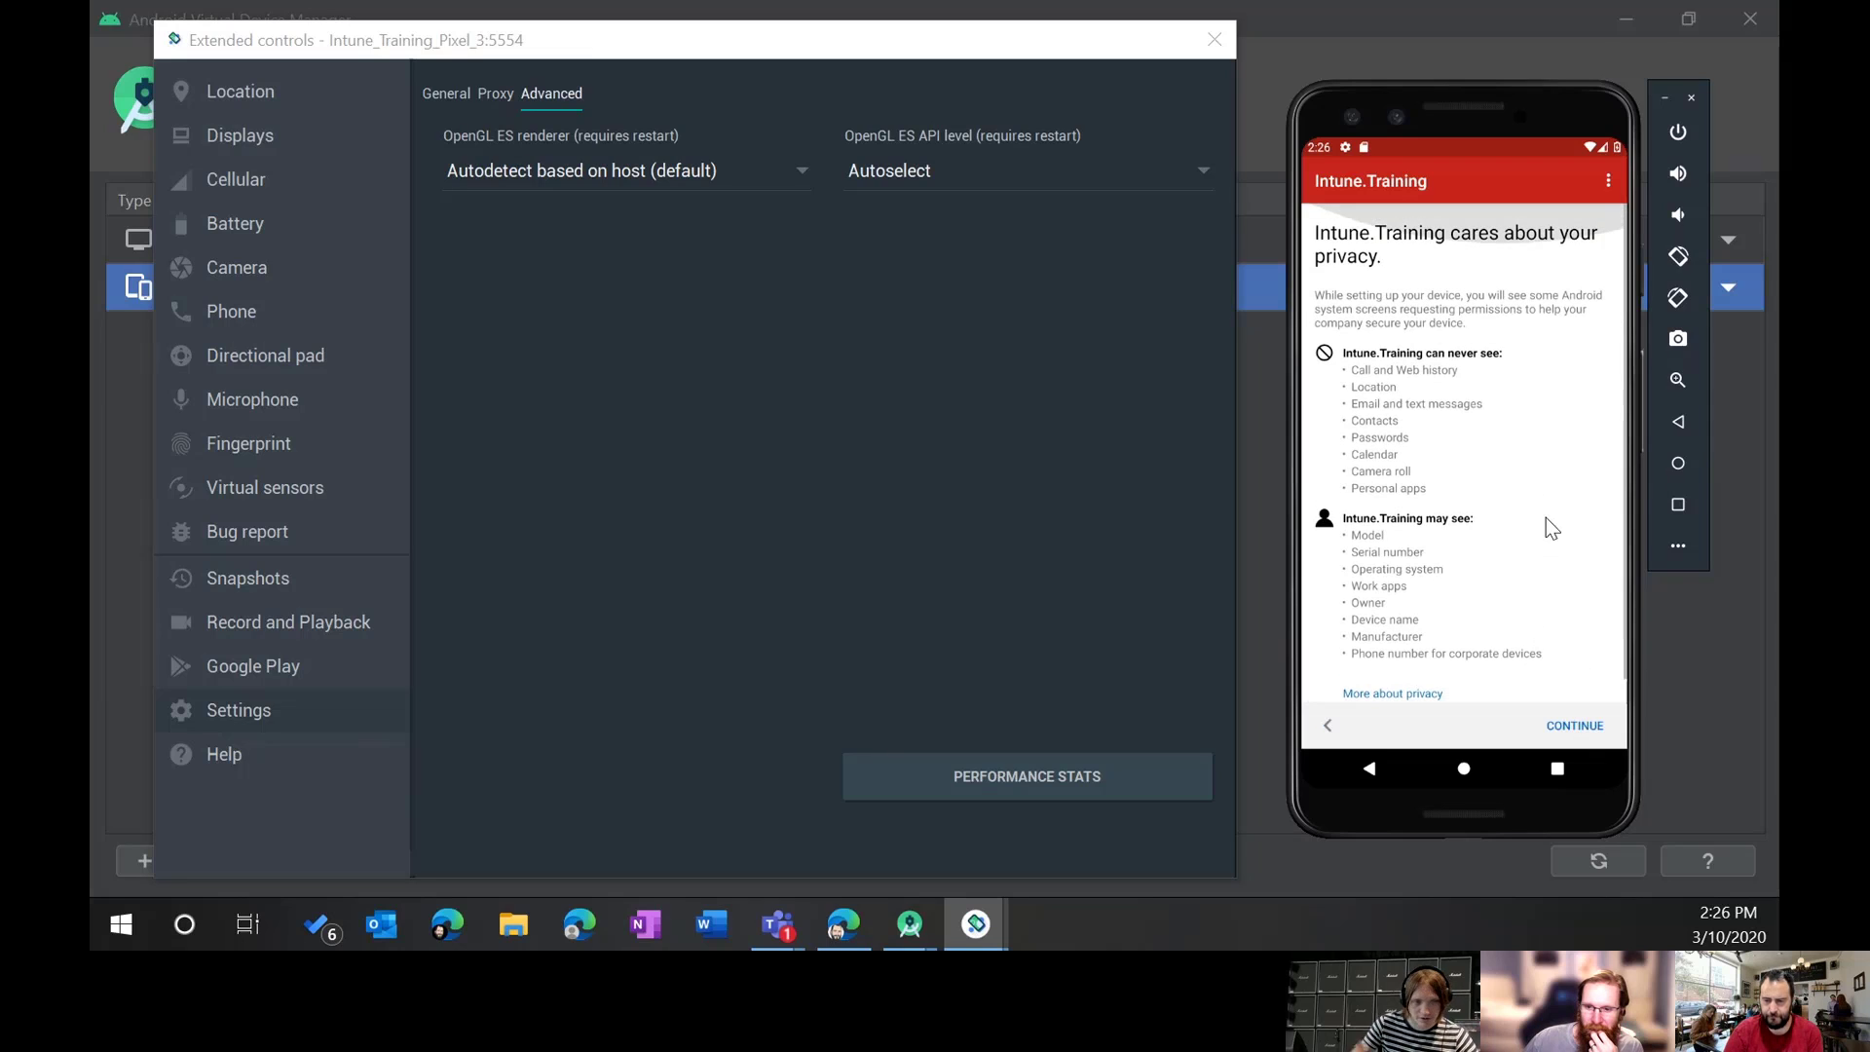
click(1576, 722)
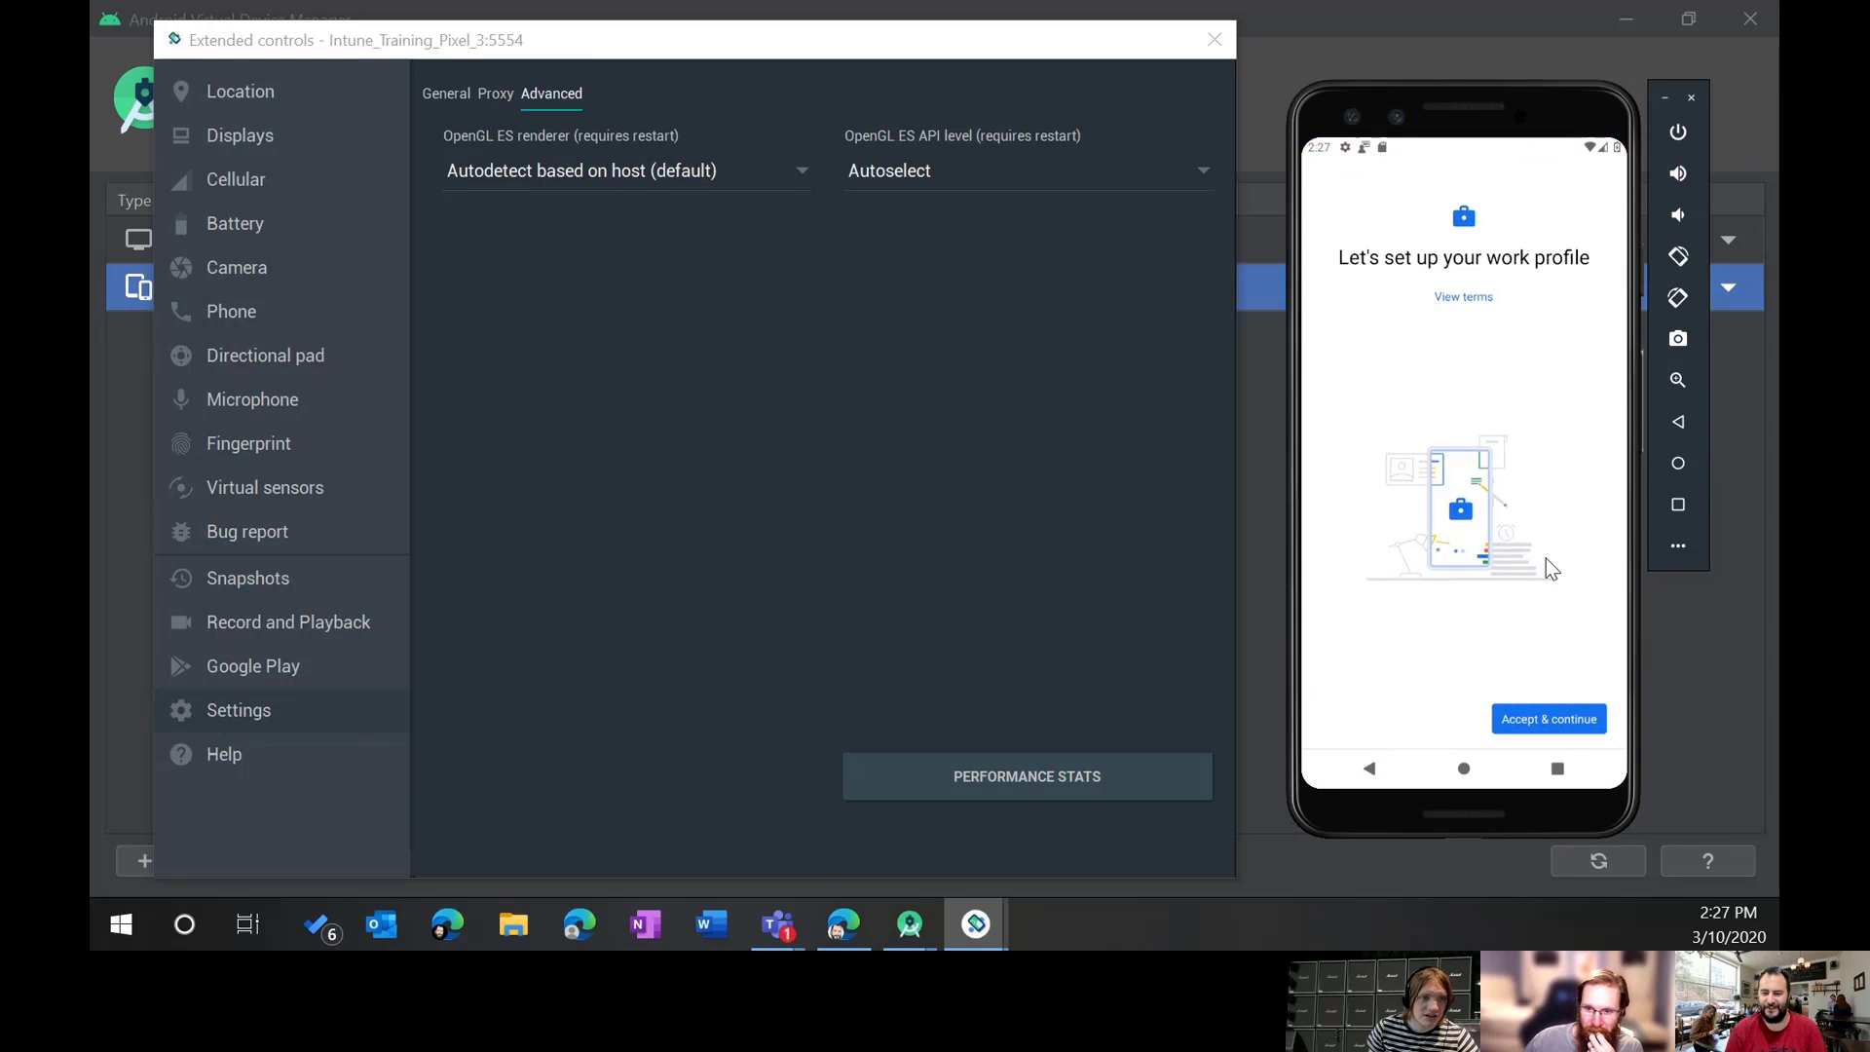
Step: Accept the work profile terms, pass the IT admin notice, and continue to Device Registration
click(1538, 718)
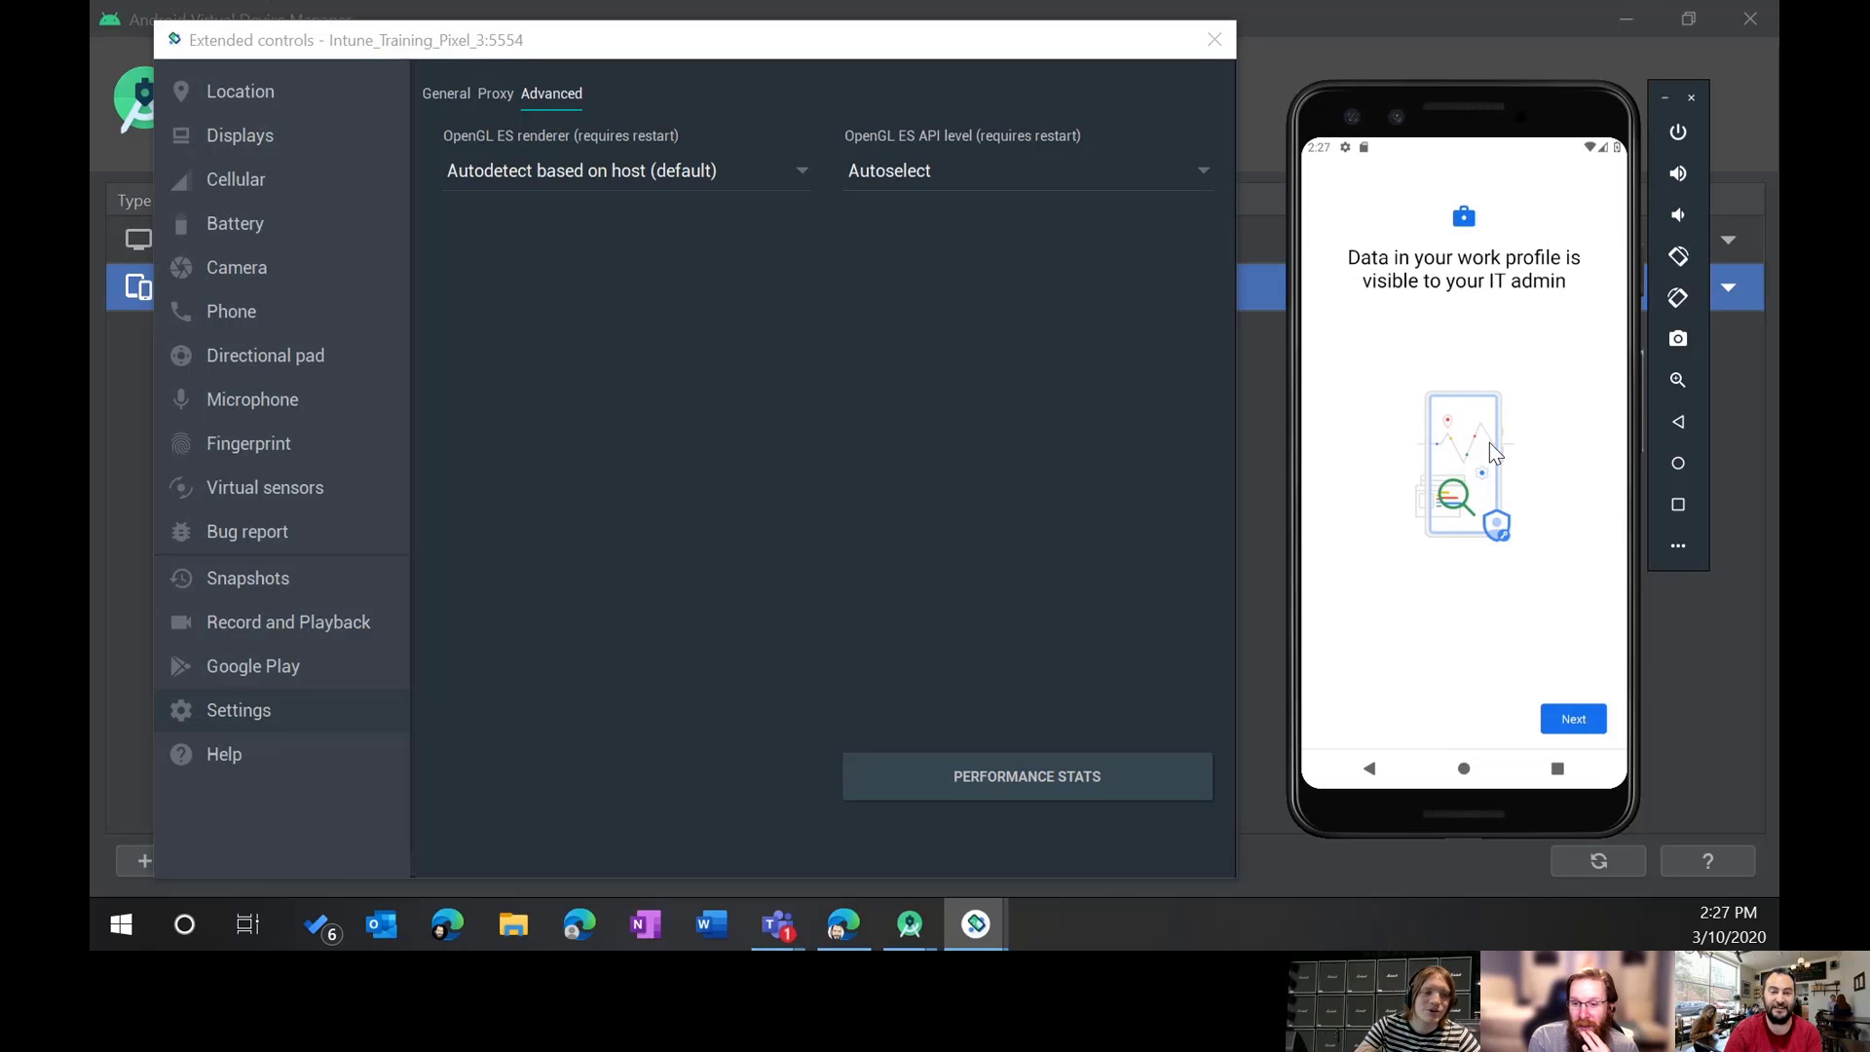
click(1580, 715)
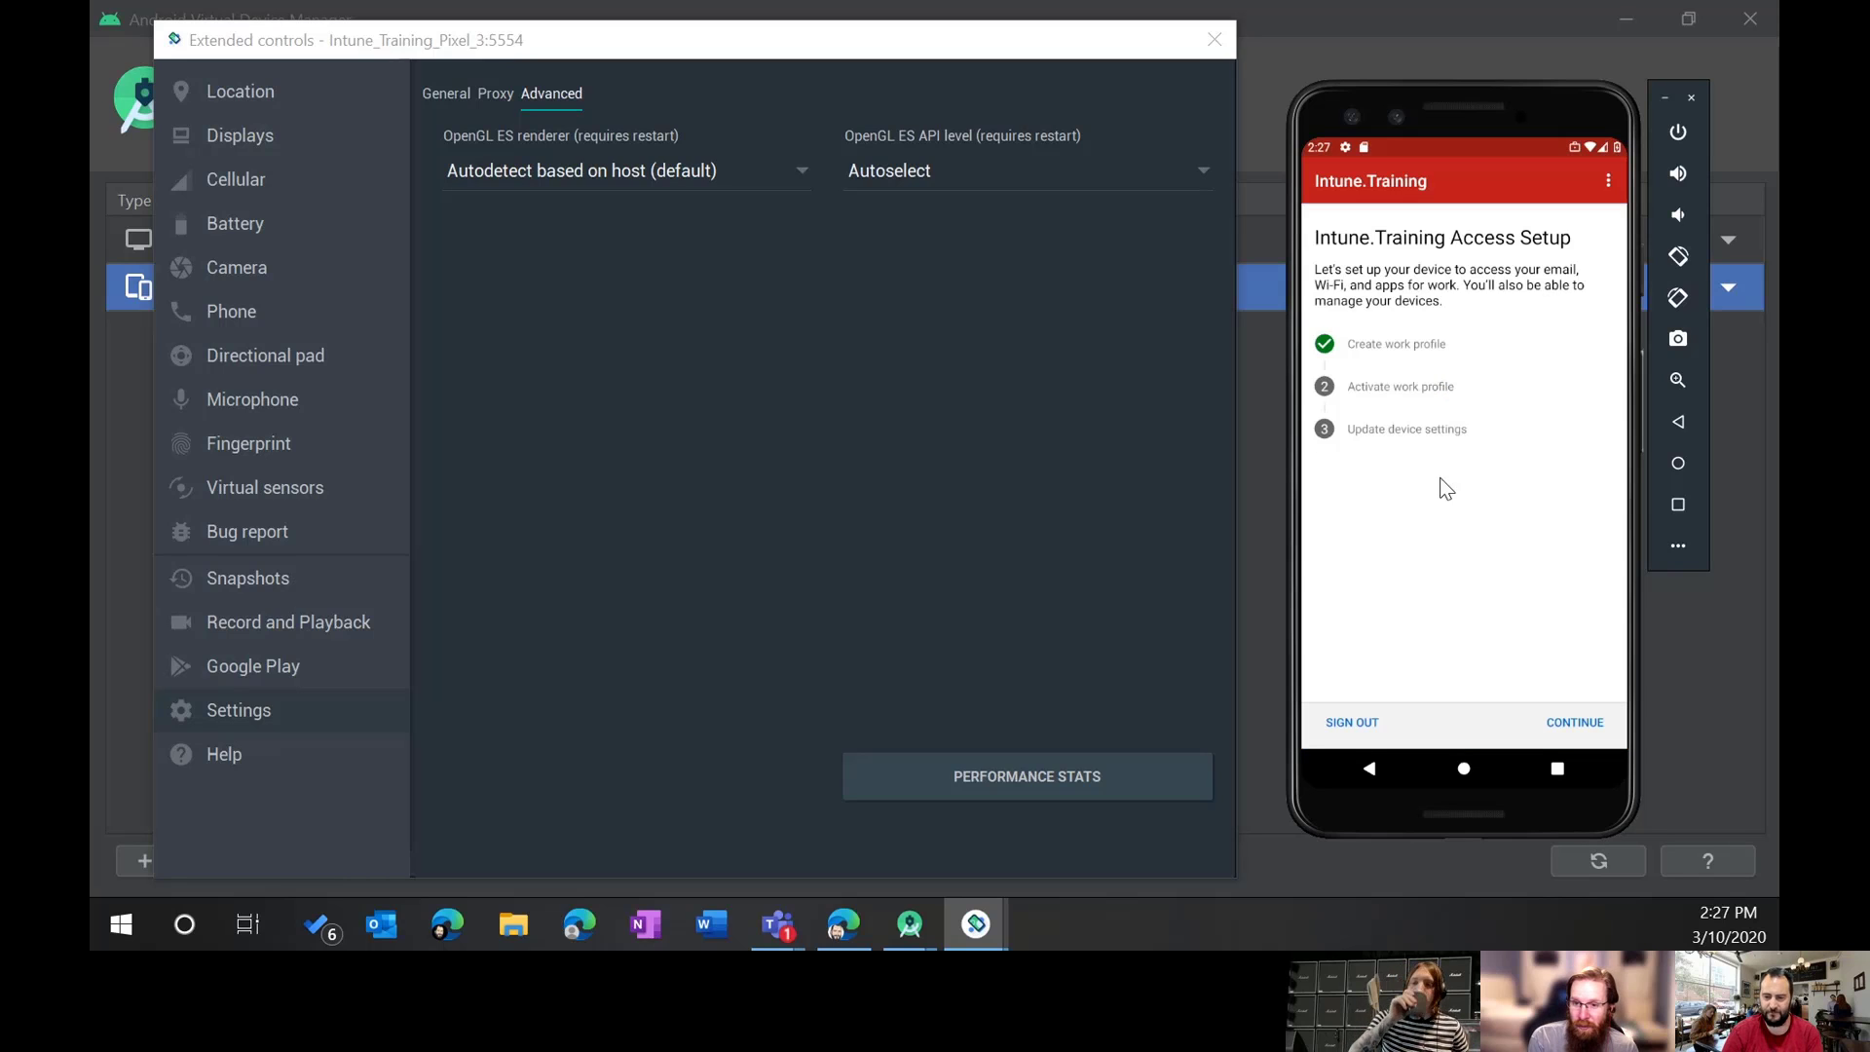
click(1569, 727)
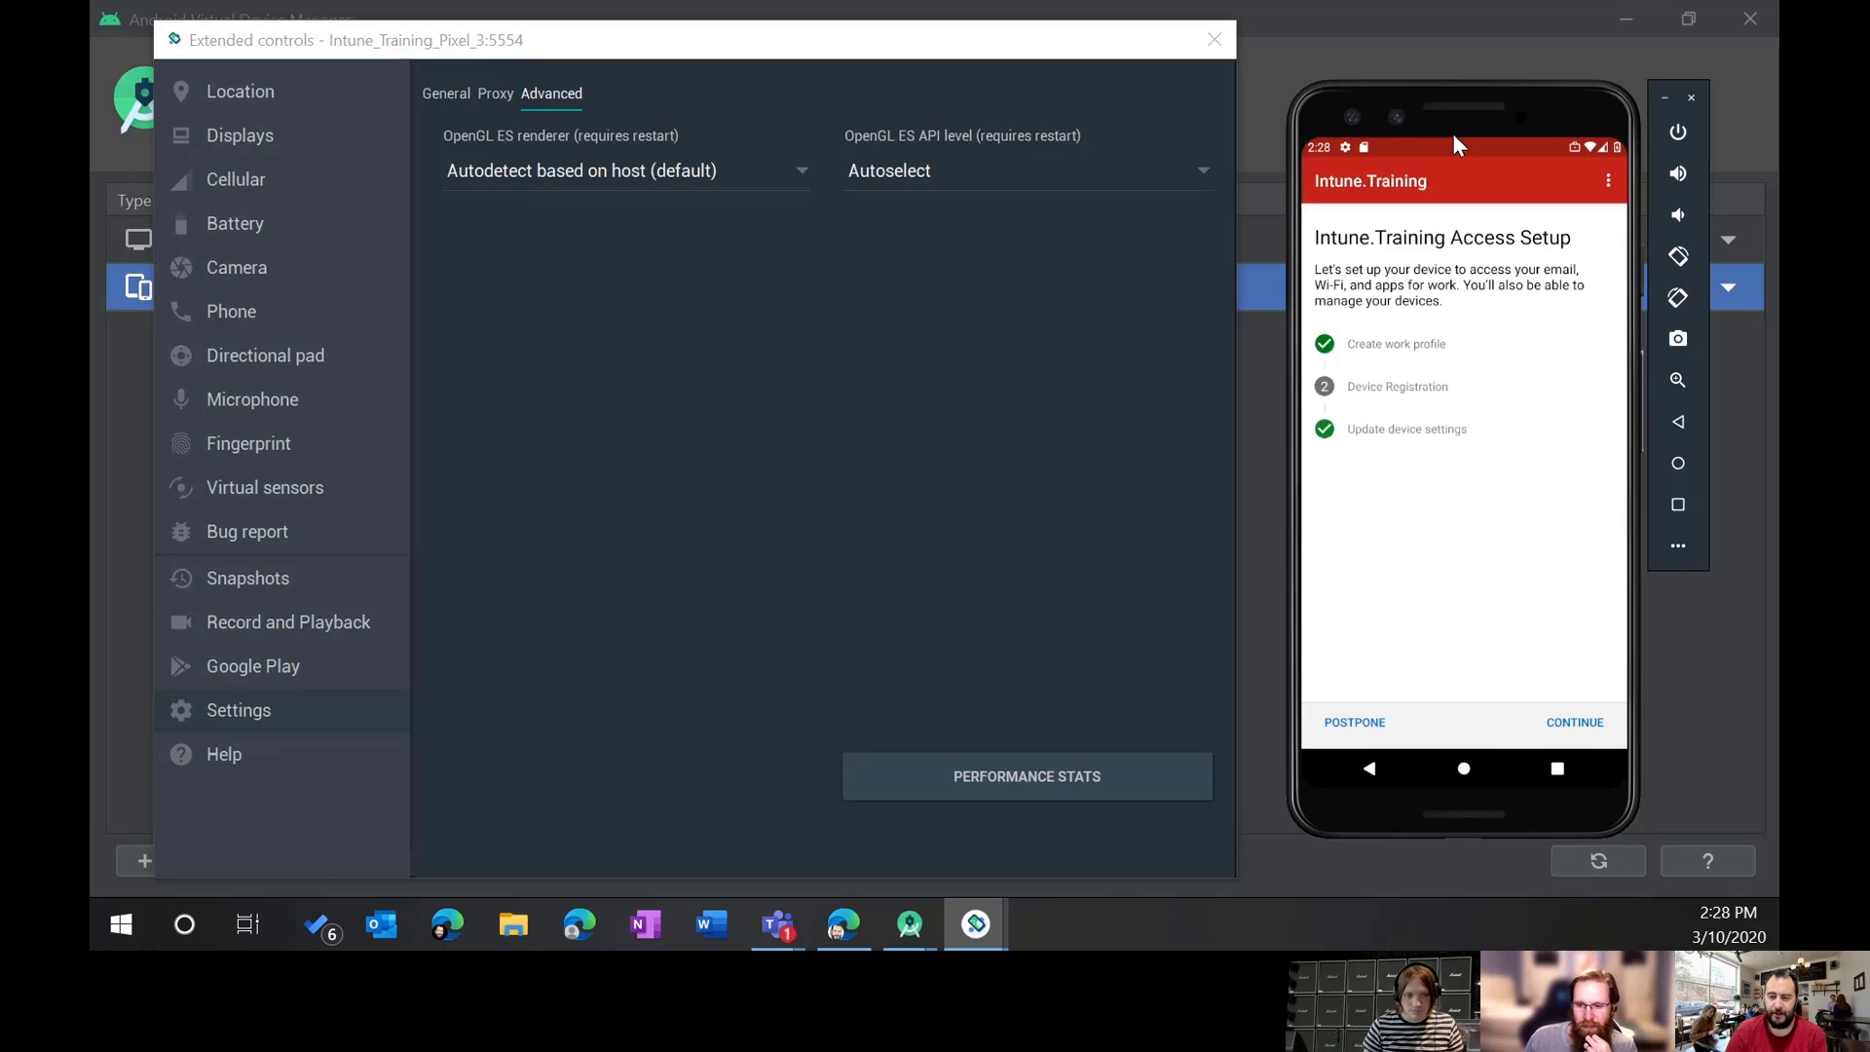
Step: Continue to device registration and wait for Company Portal's 'You're all set!' screen
click(1569, 725)
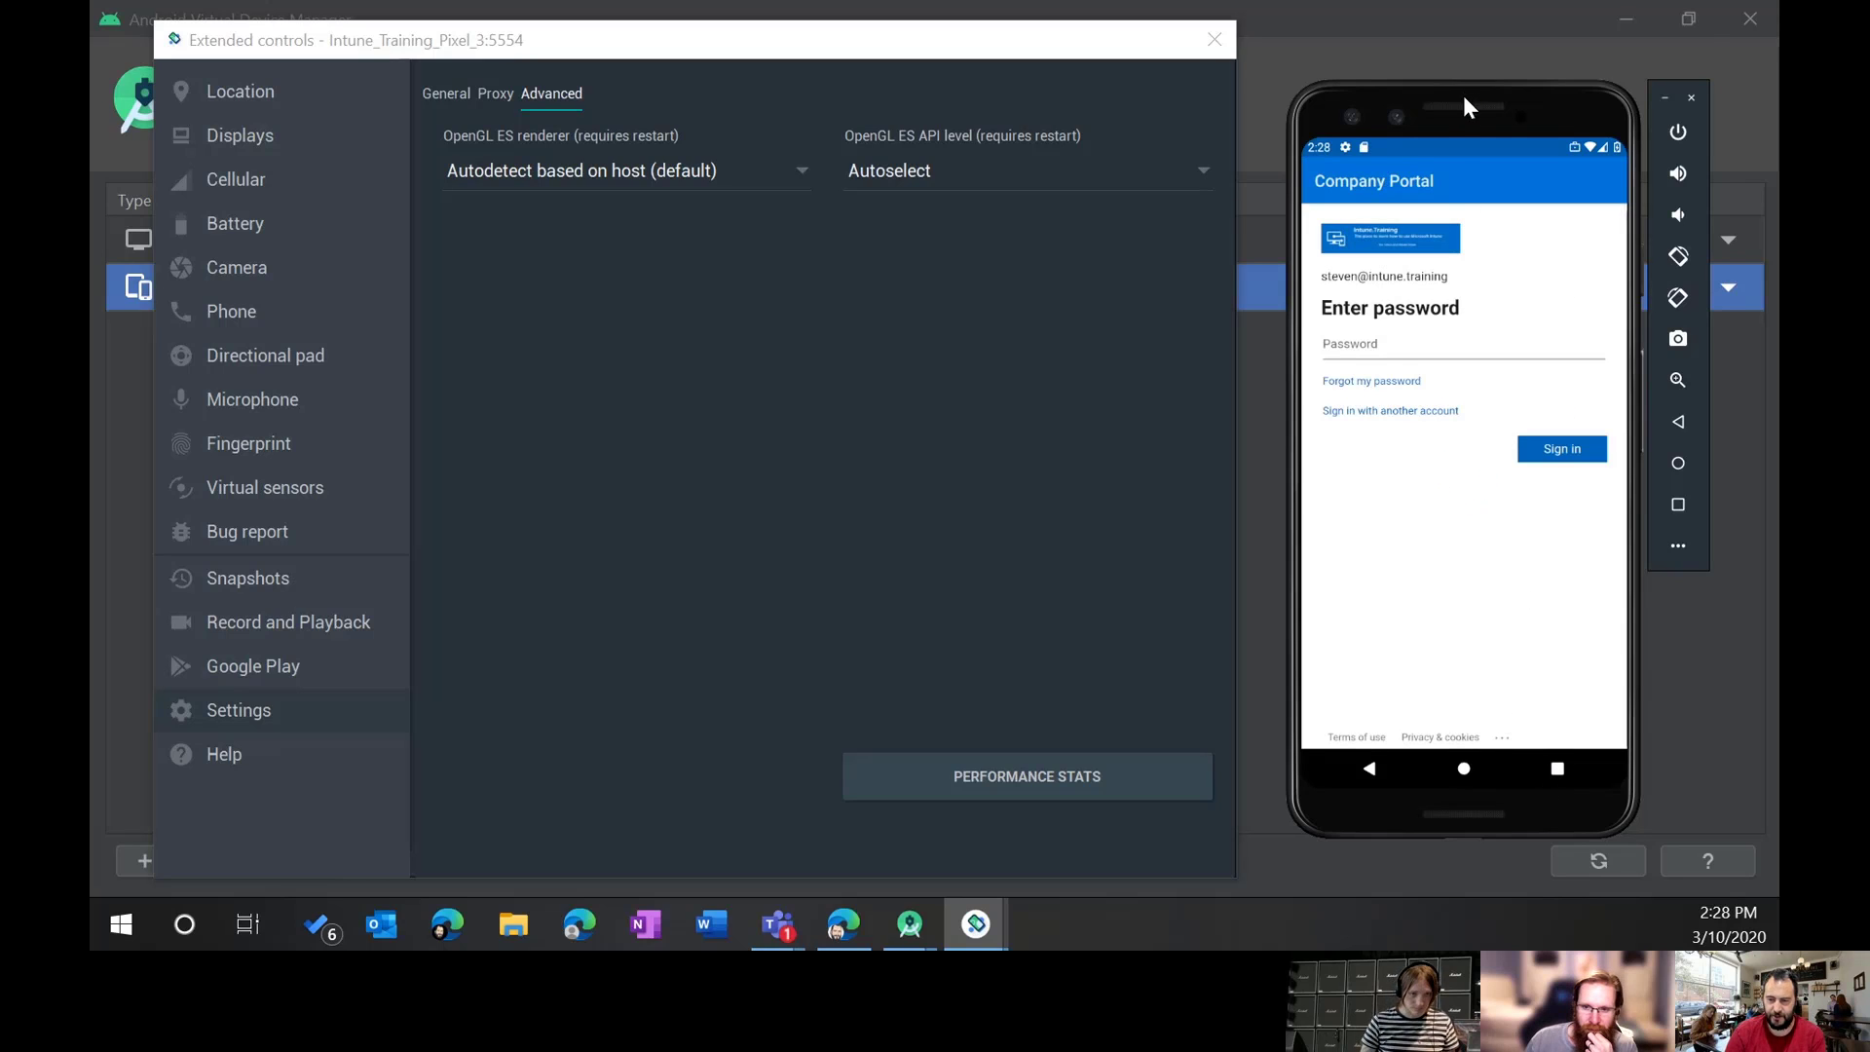
drag(1463, 95, 1431, 0)
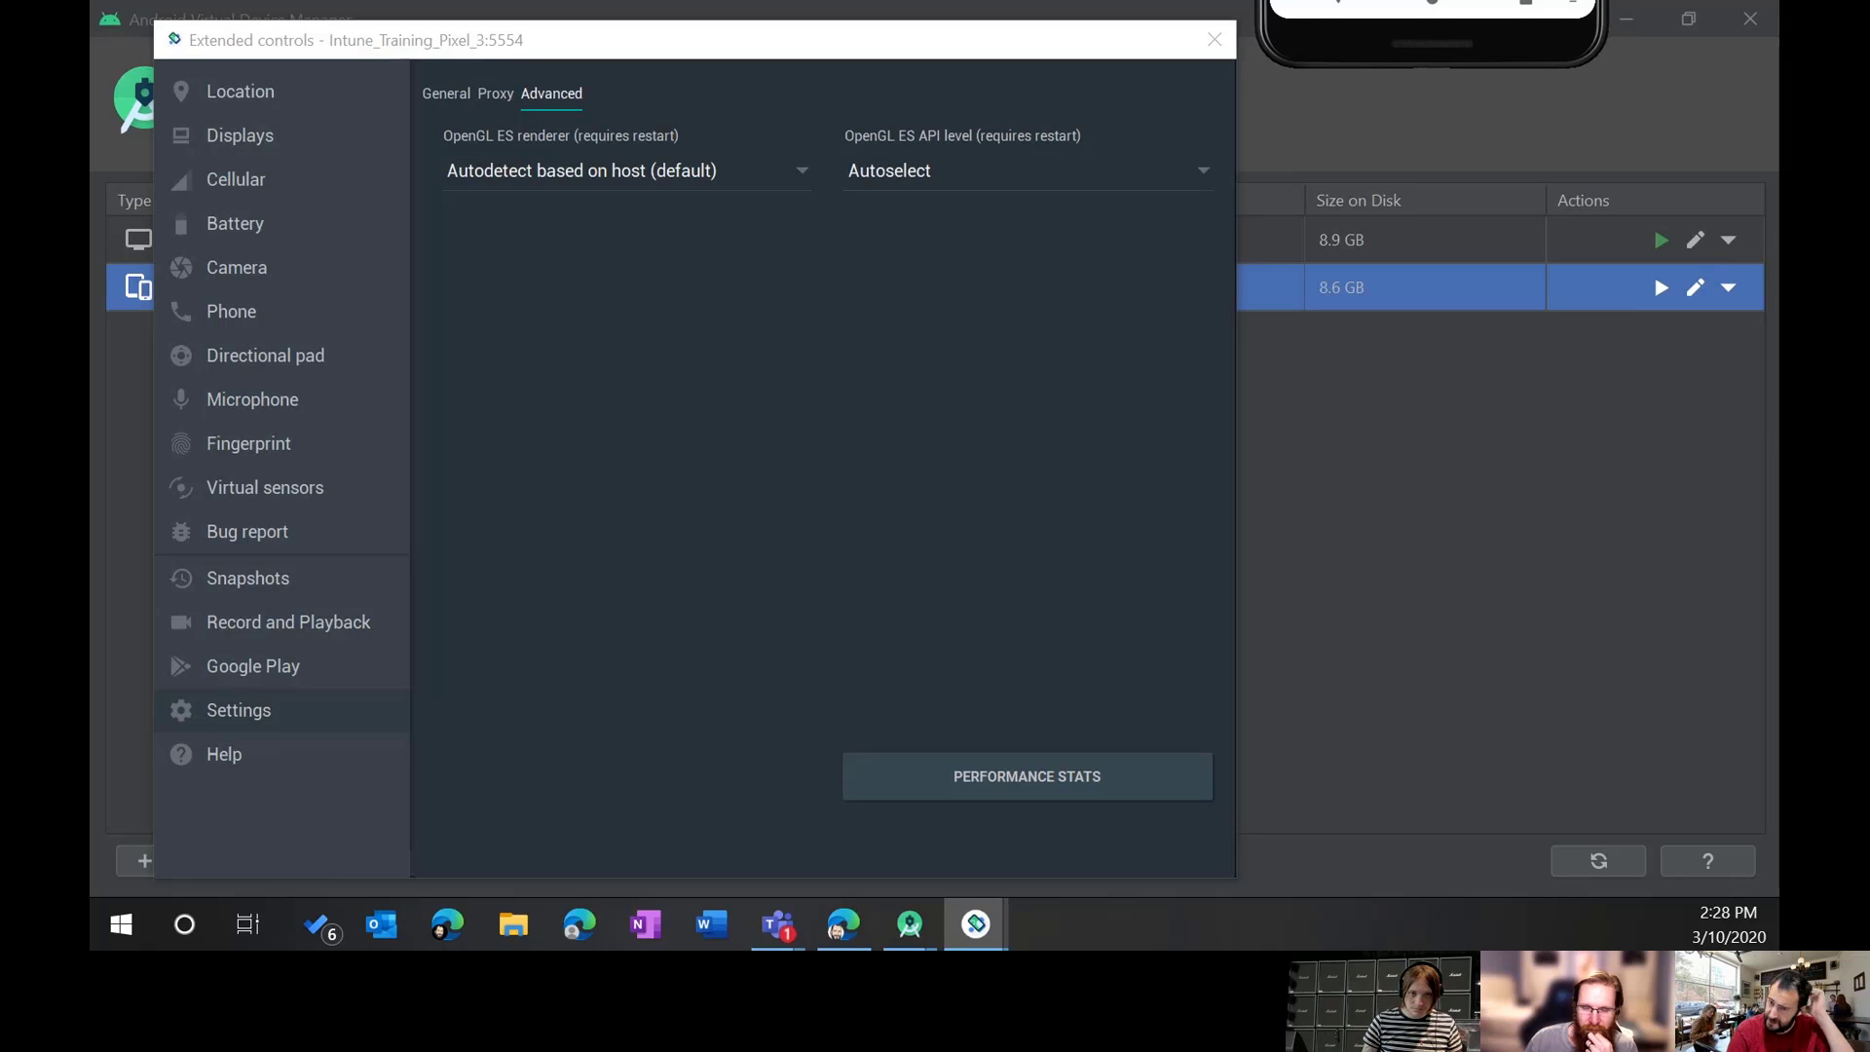
drag(1469, 0, 1527, 126)
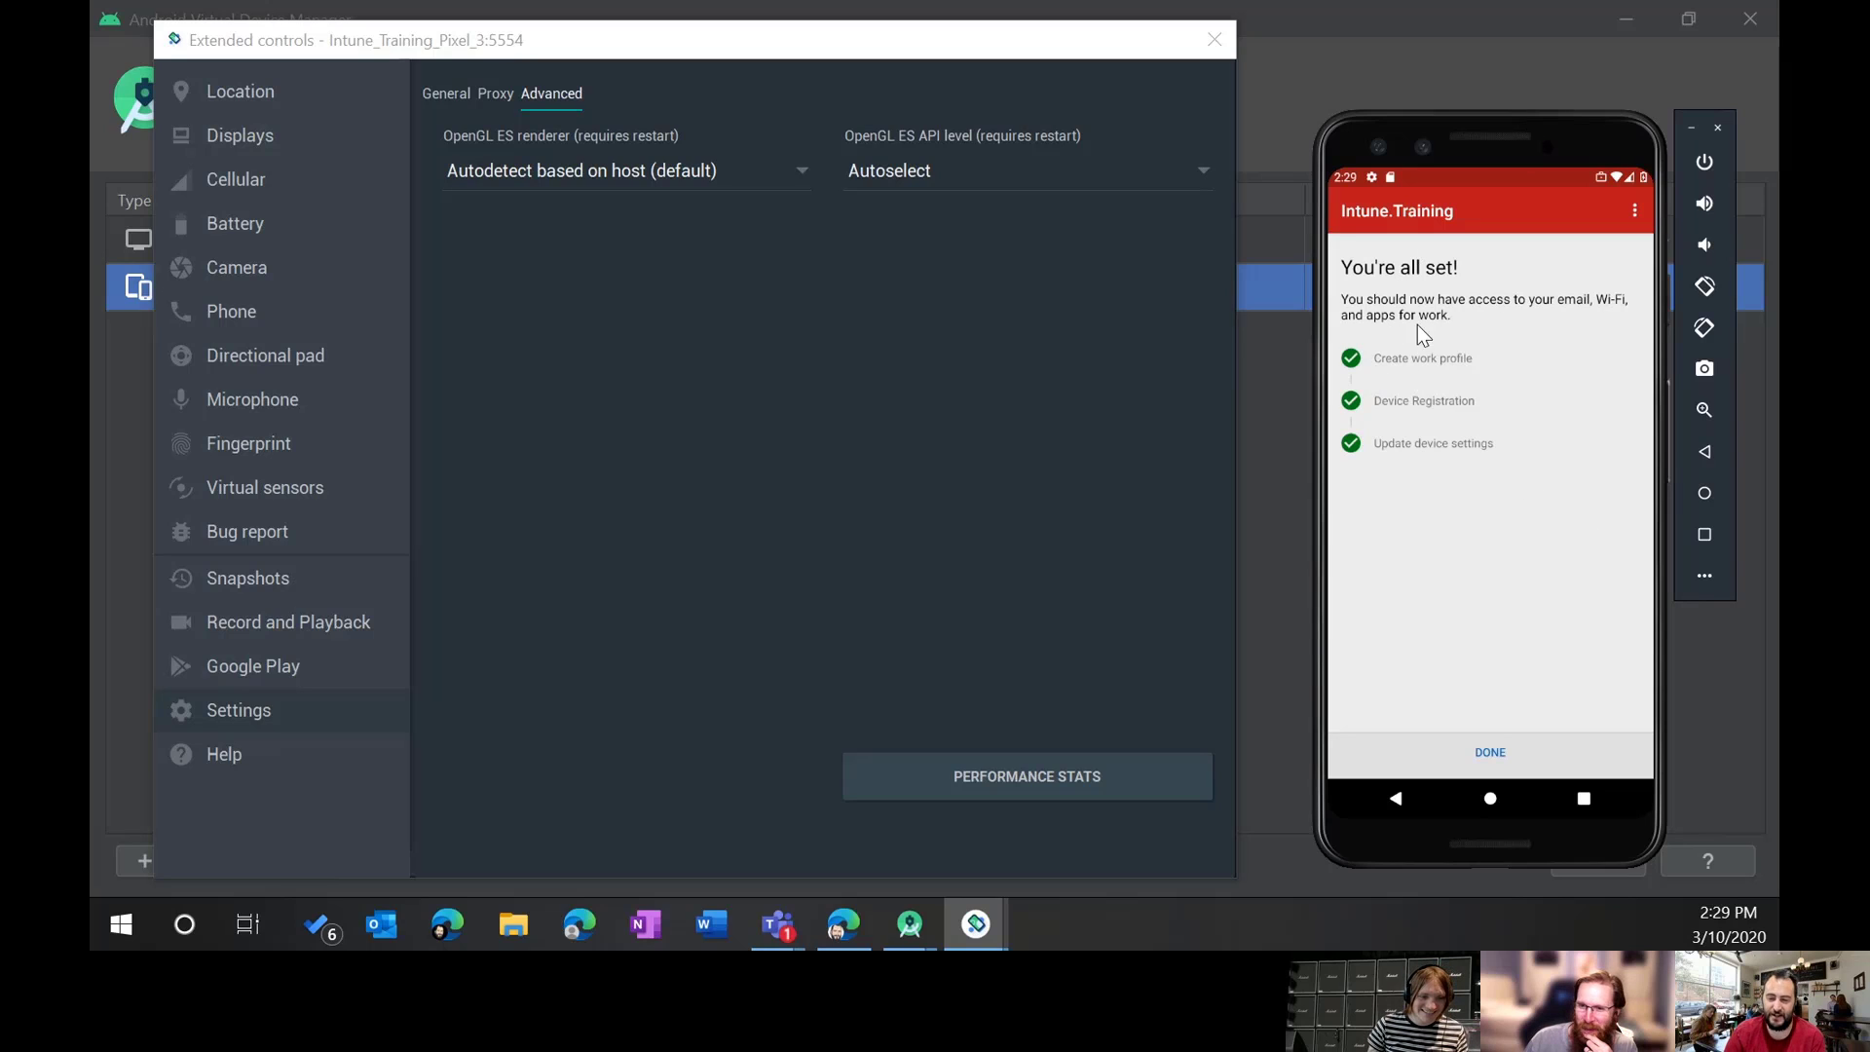
Step: Finish the setup, view the device's details showing In Compliance, then browse recent apps
click(1488, 754)
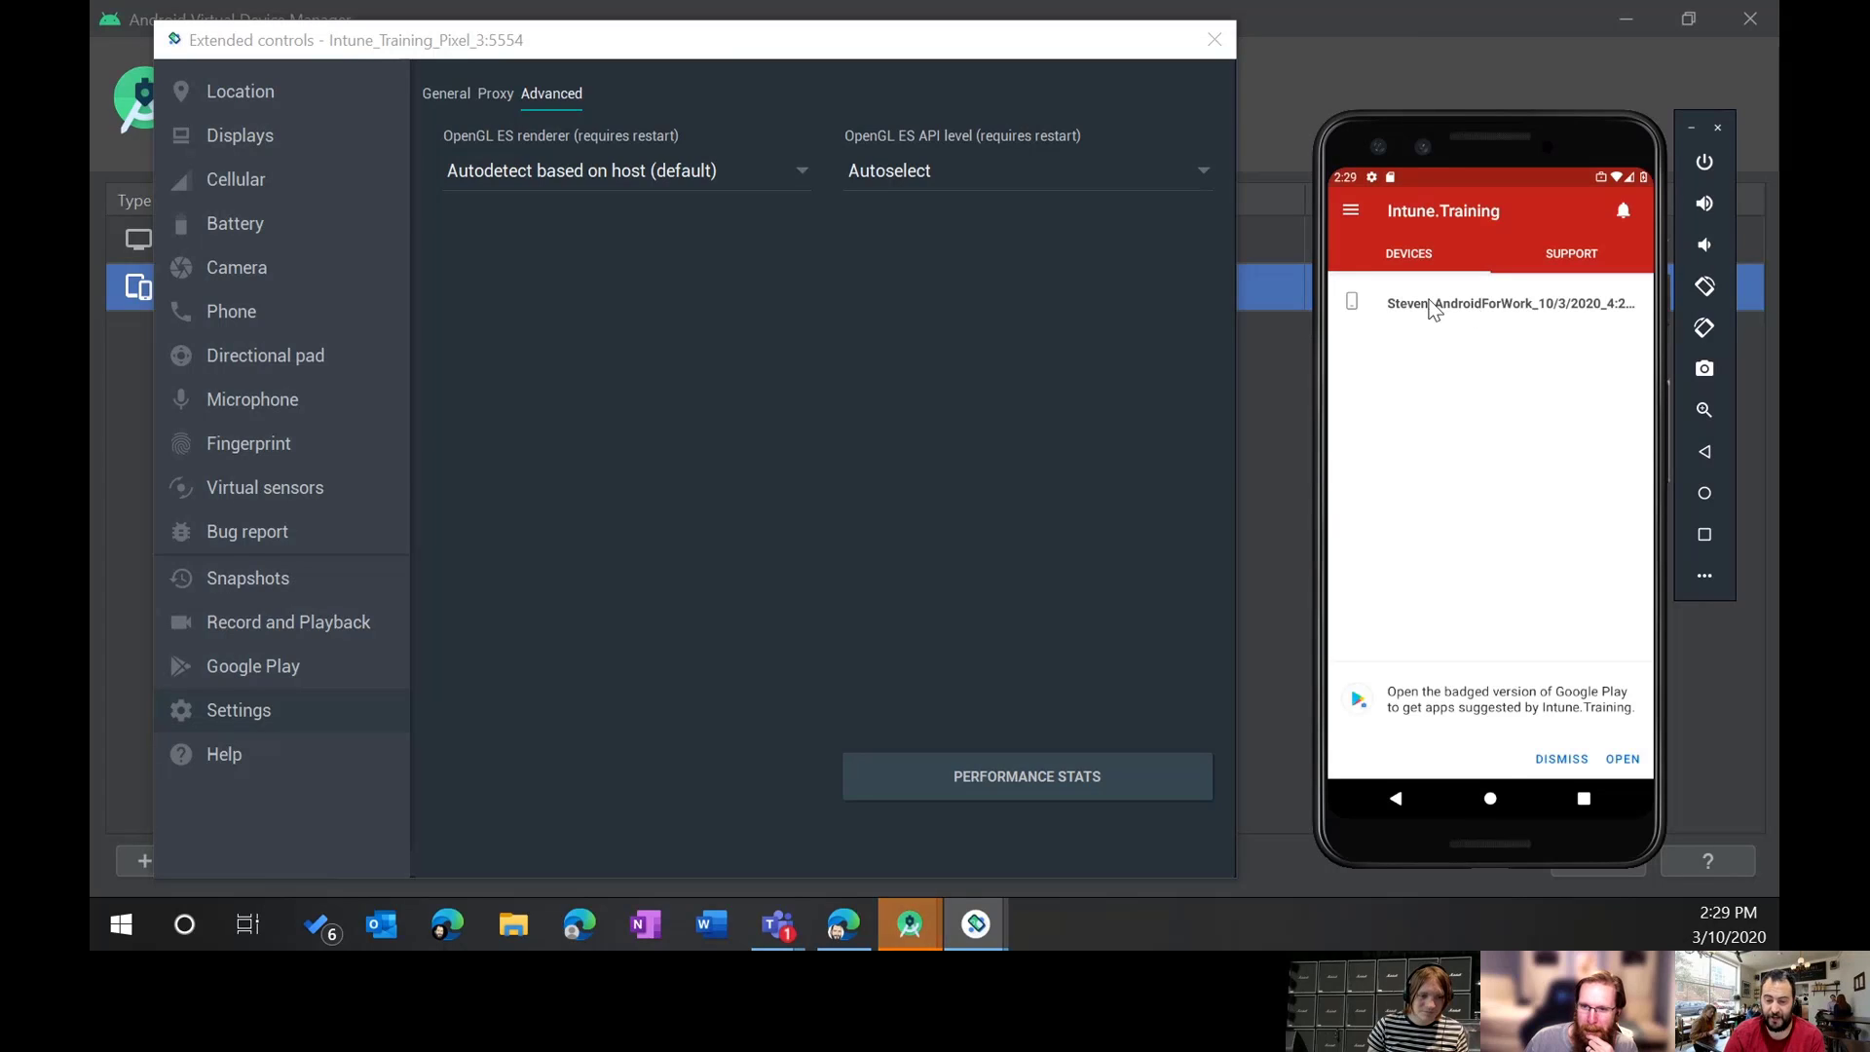
click(1480, 302)
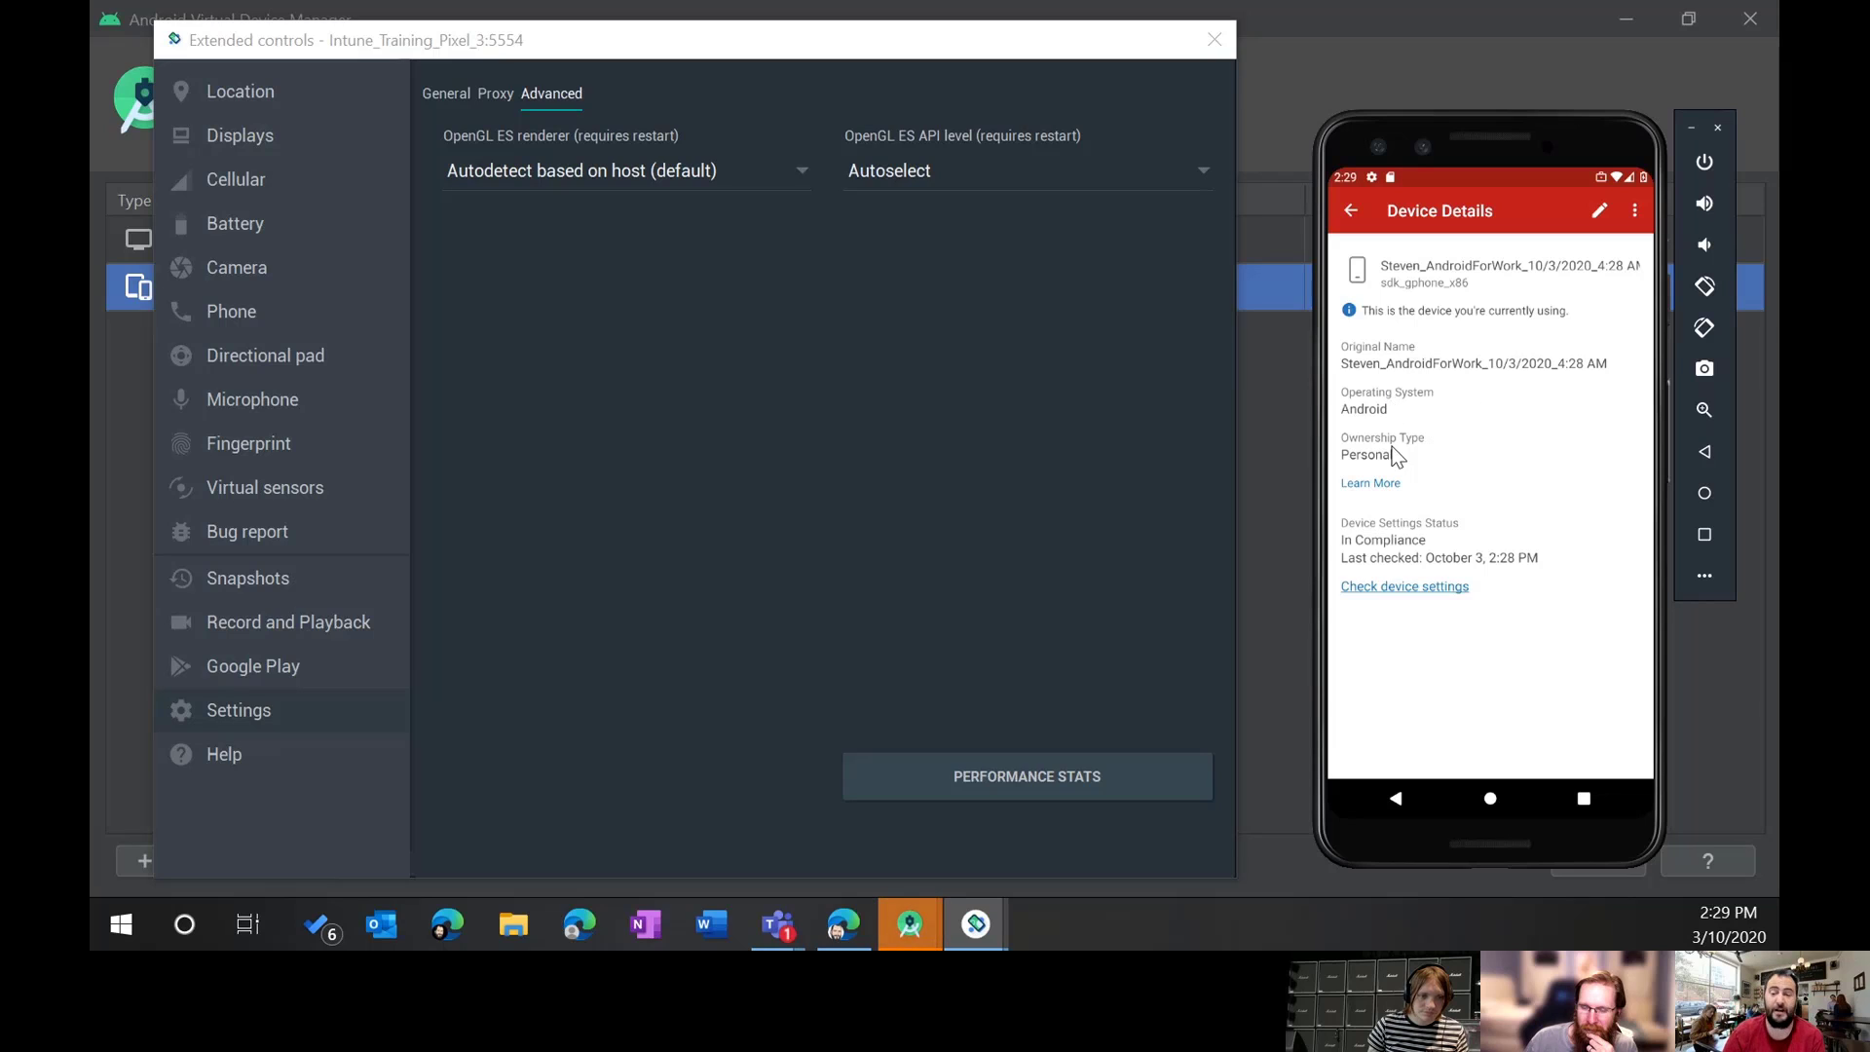
click(1588, 798)
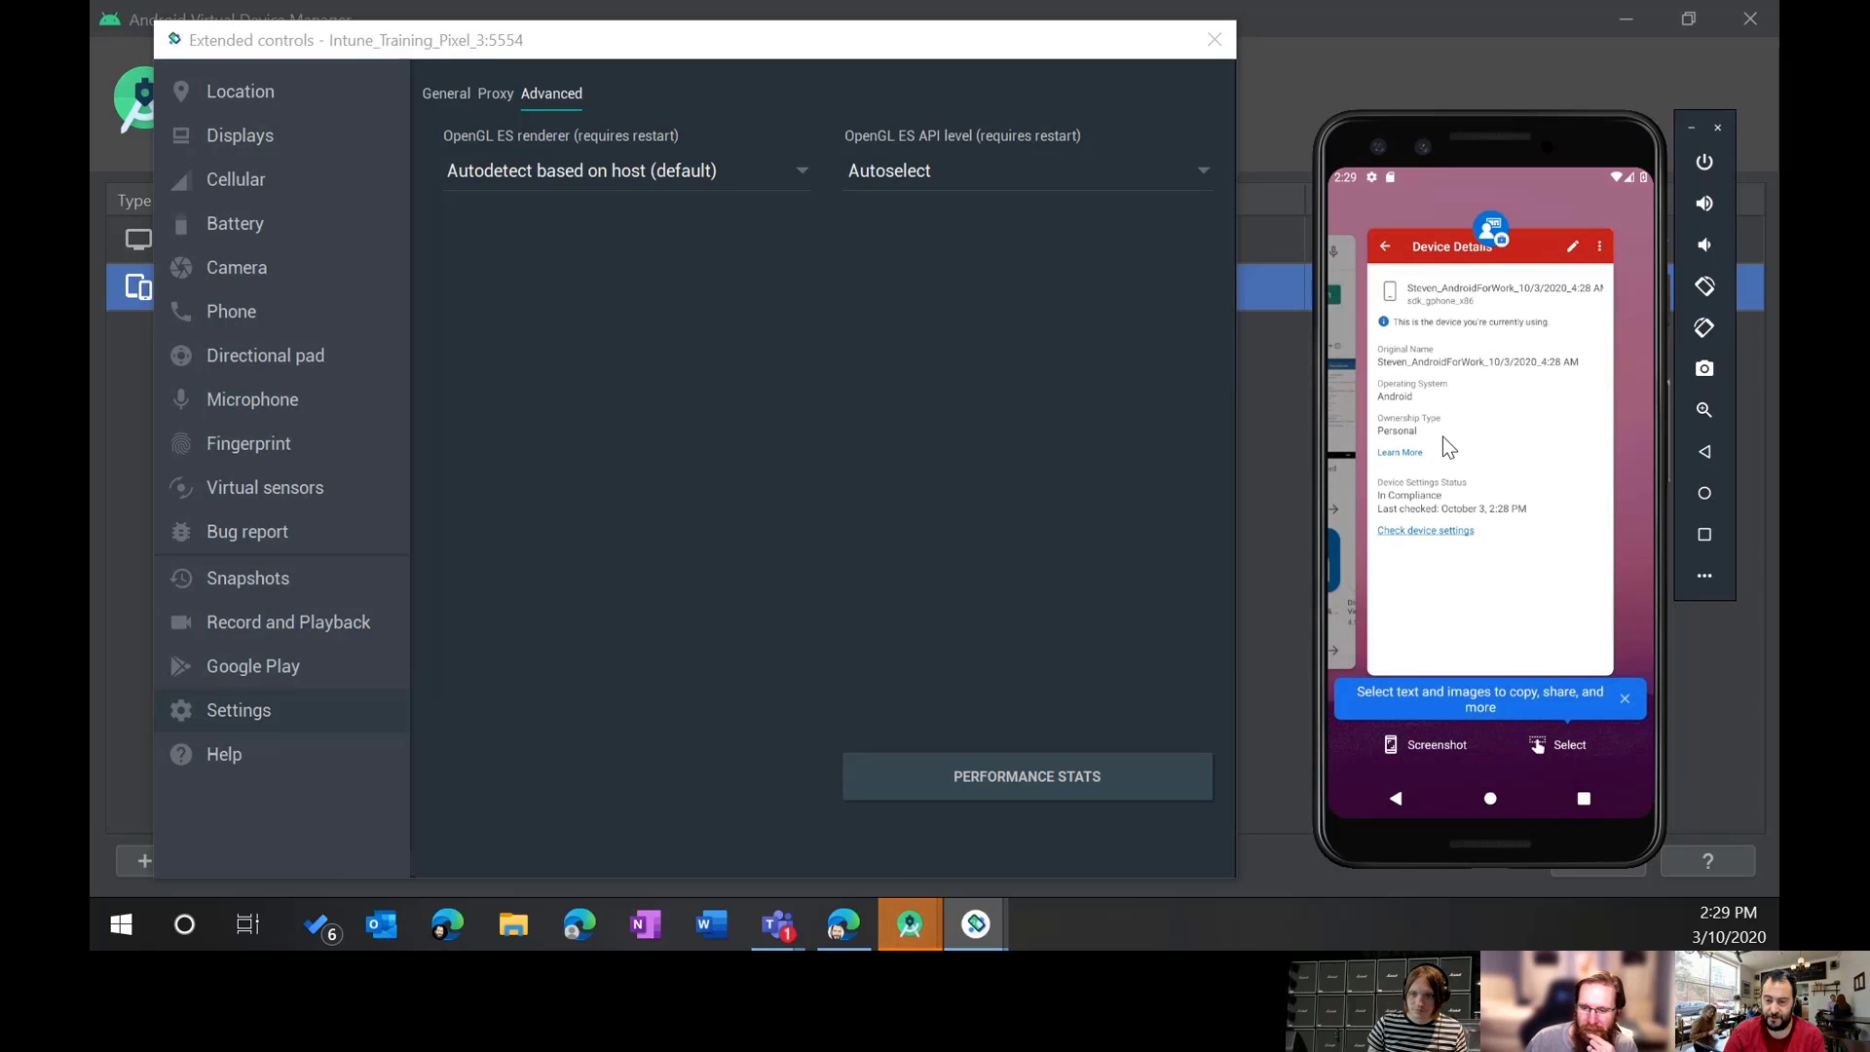
drag(1441, 436, 1486, 506)
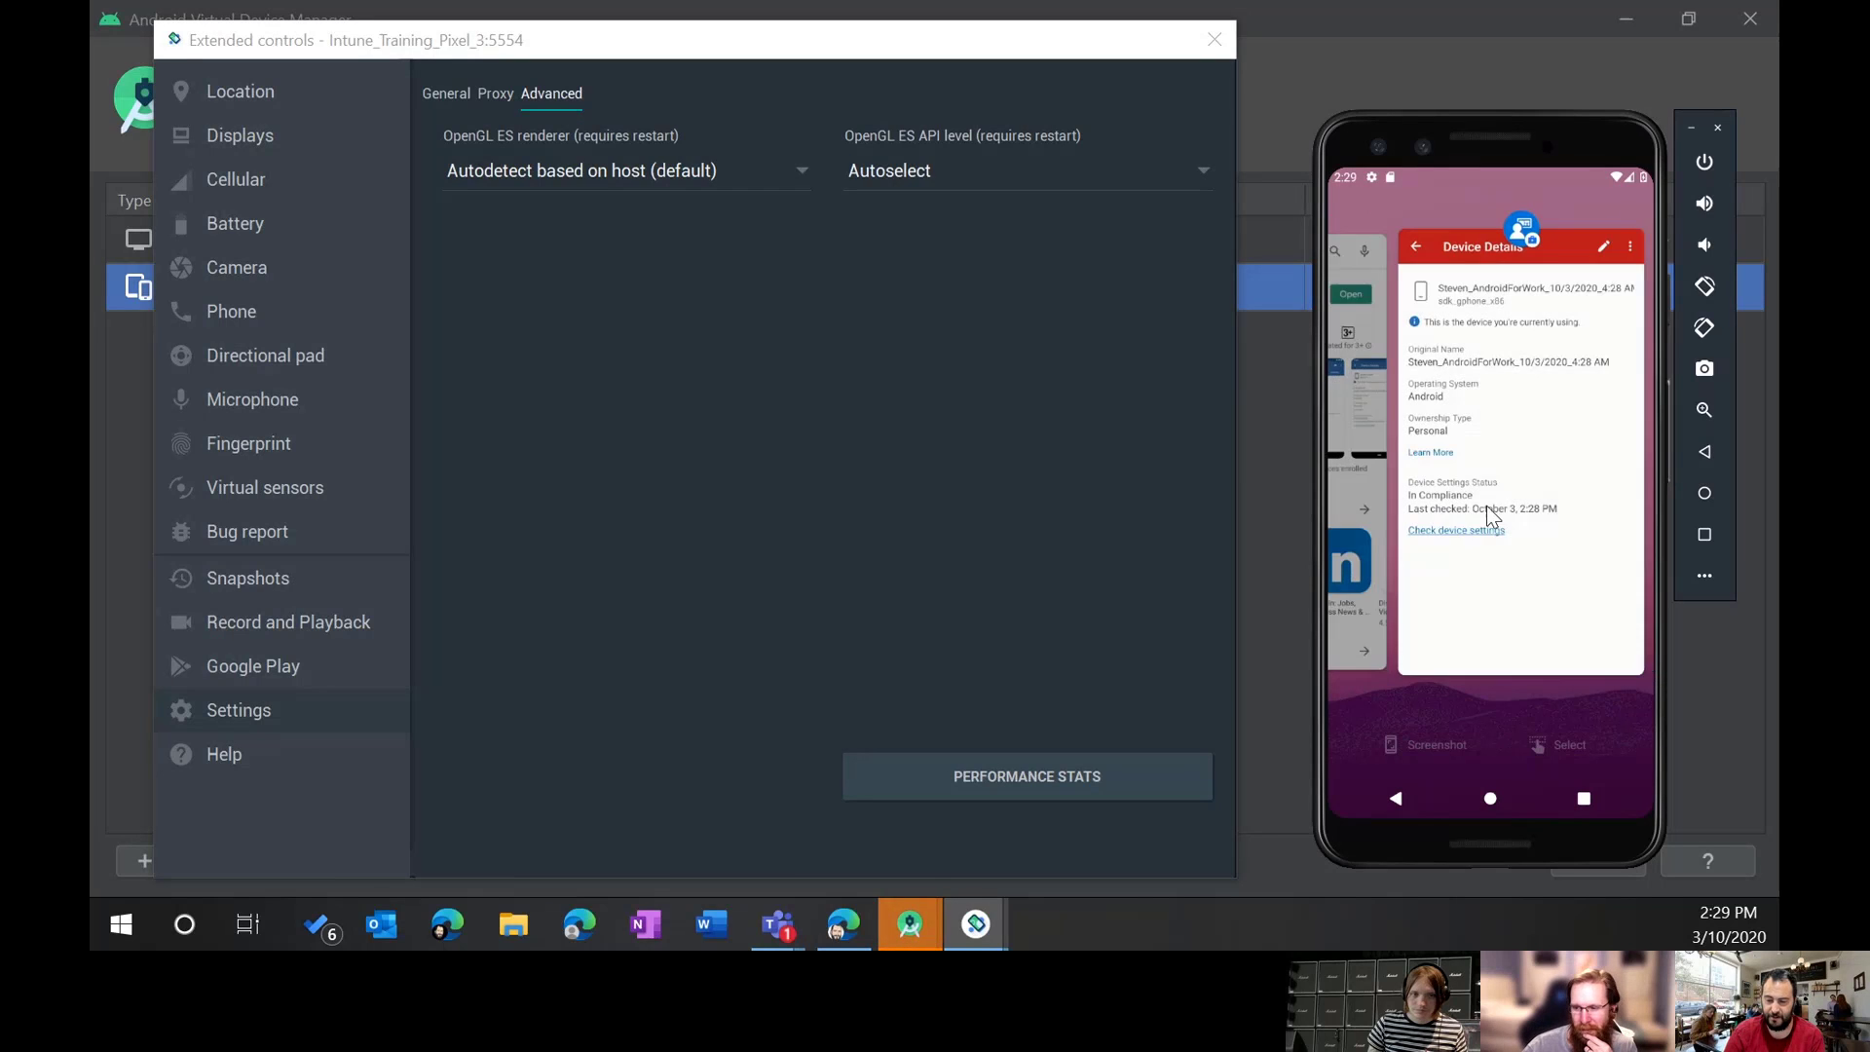
Step: Return home, open the app drawer, and dismiss the work profile introduction
click(1490, 801)
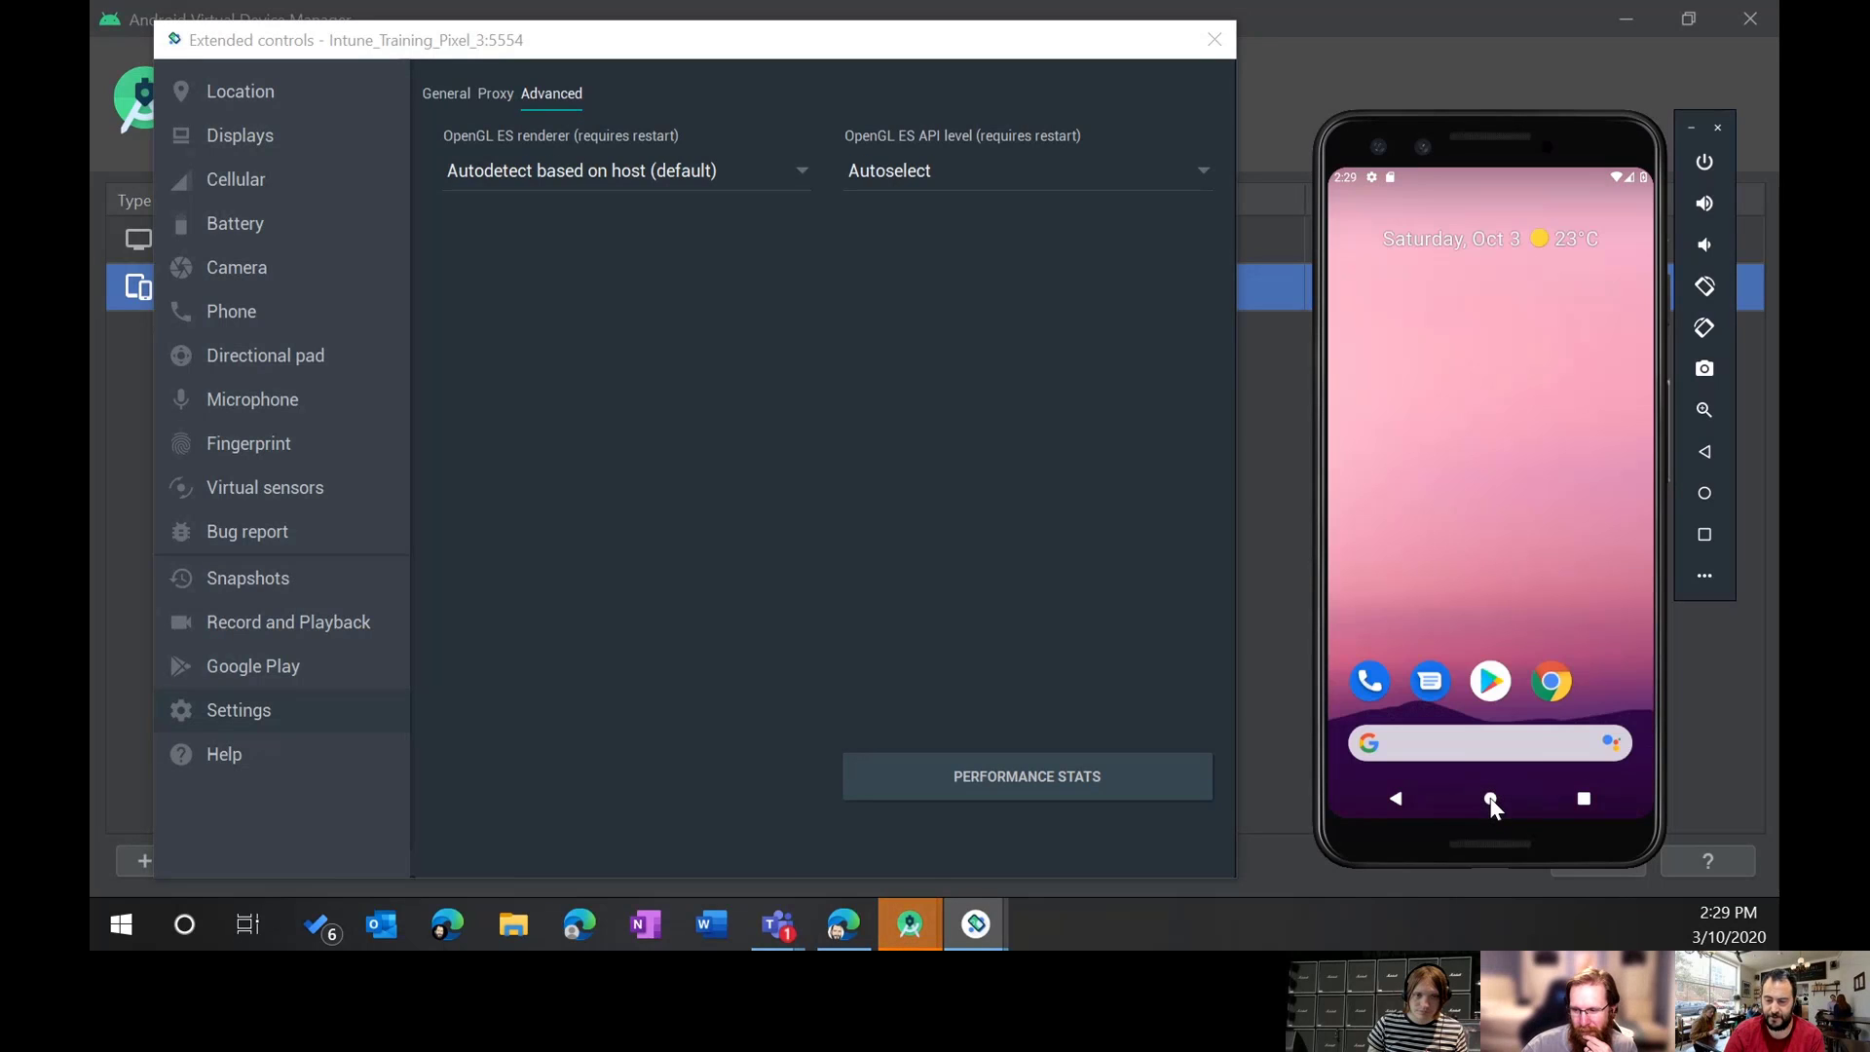
click(1490, 798)
drag(1562, 605, 1441, 380)
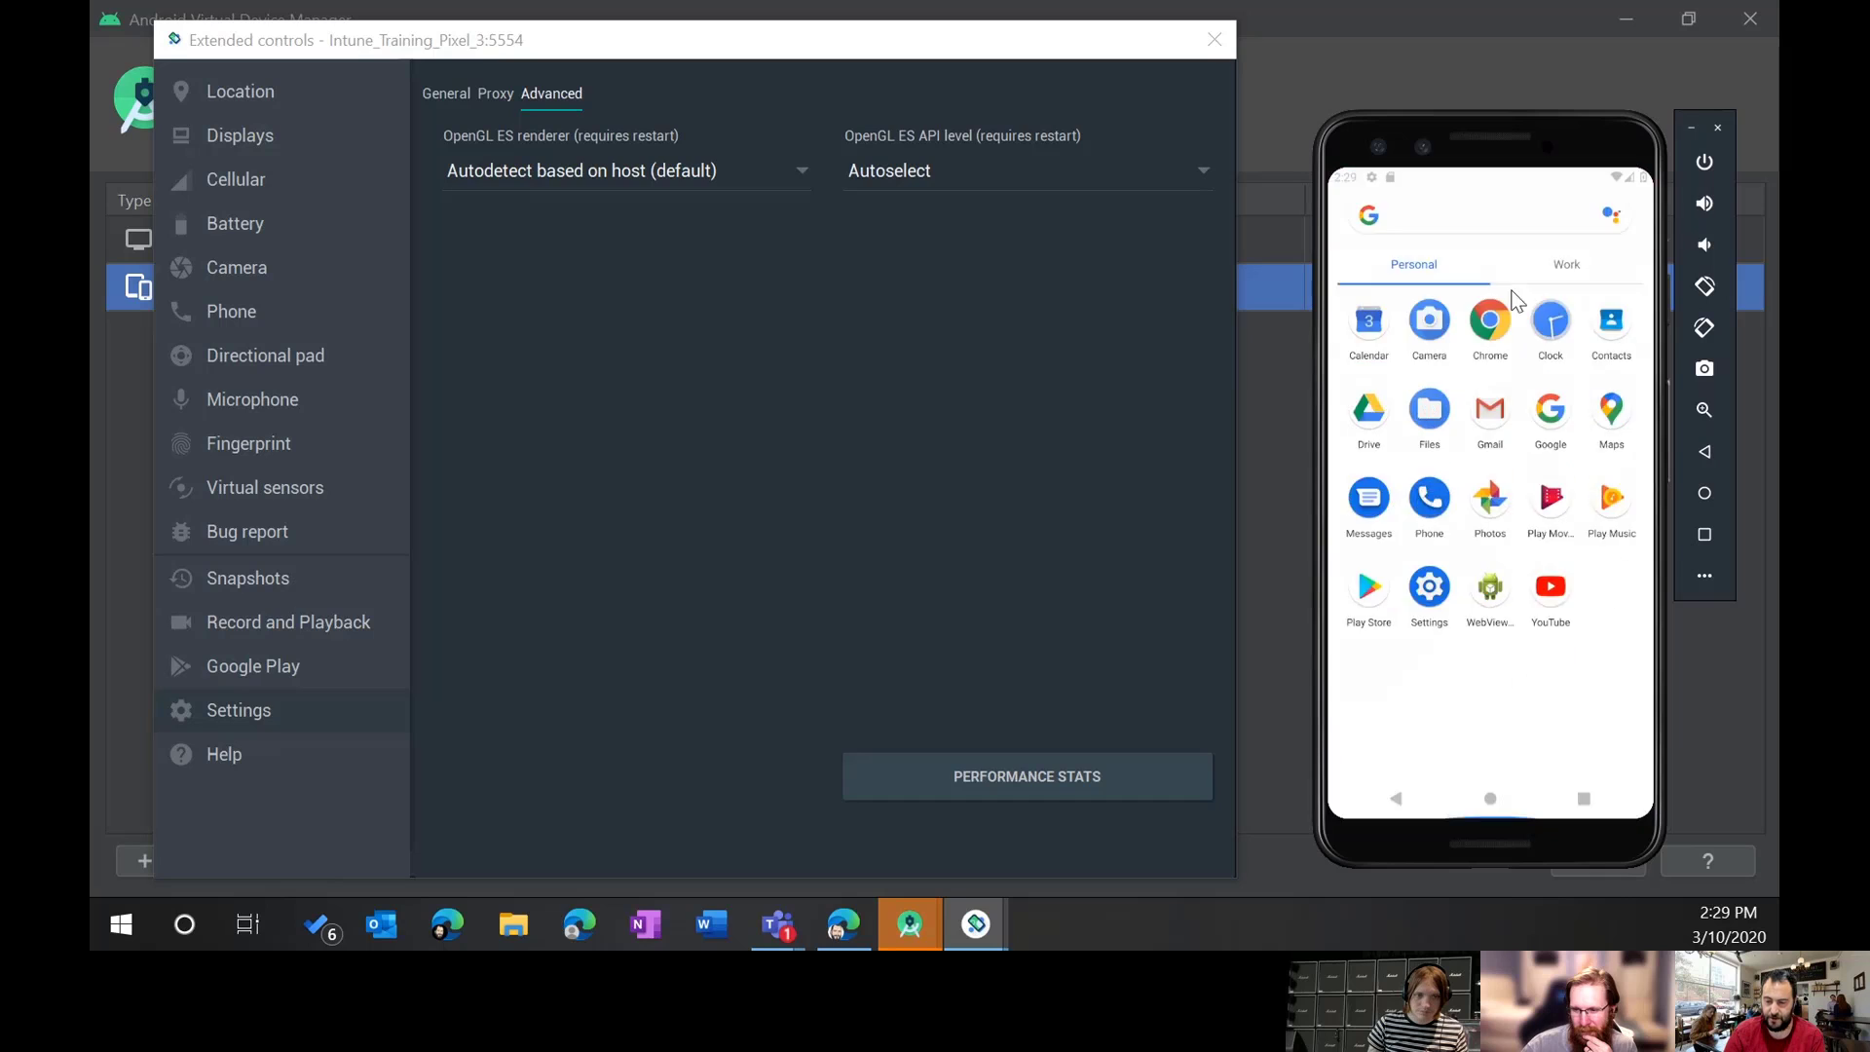
click(1605, 759)
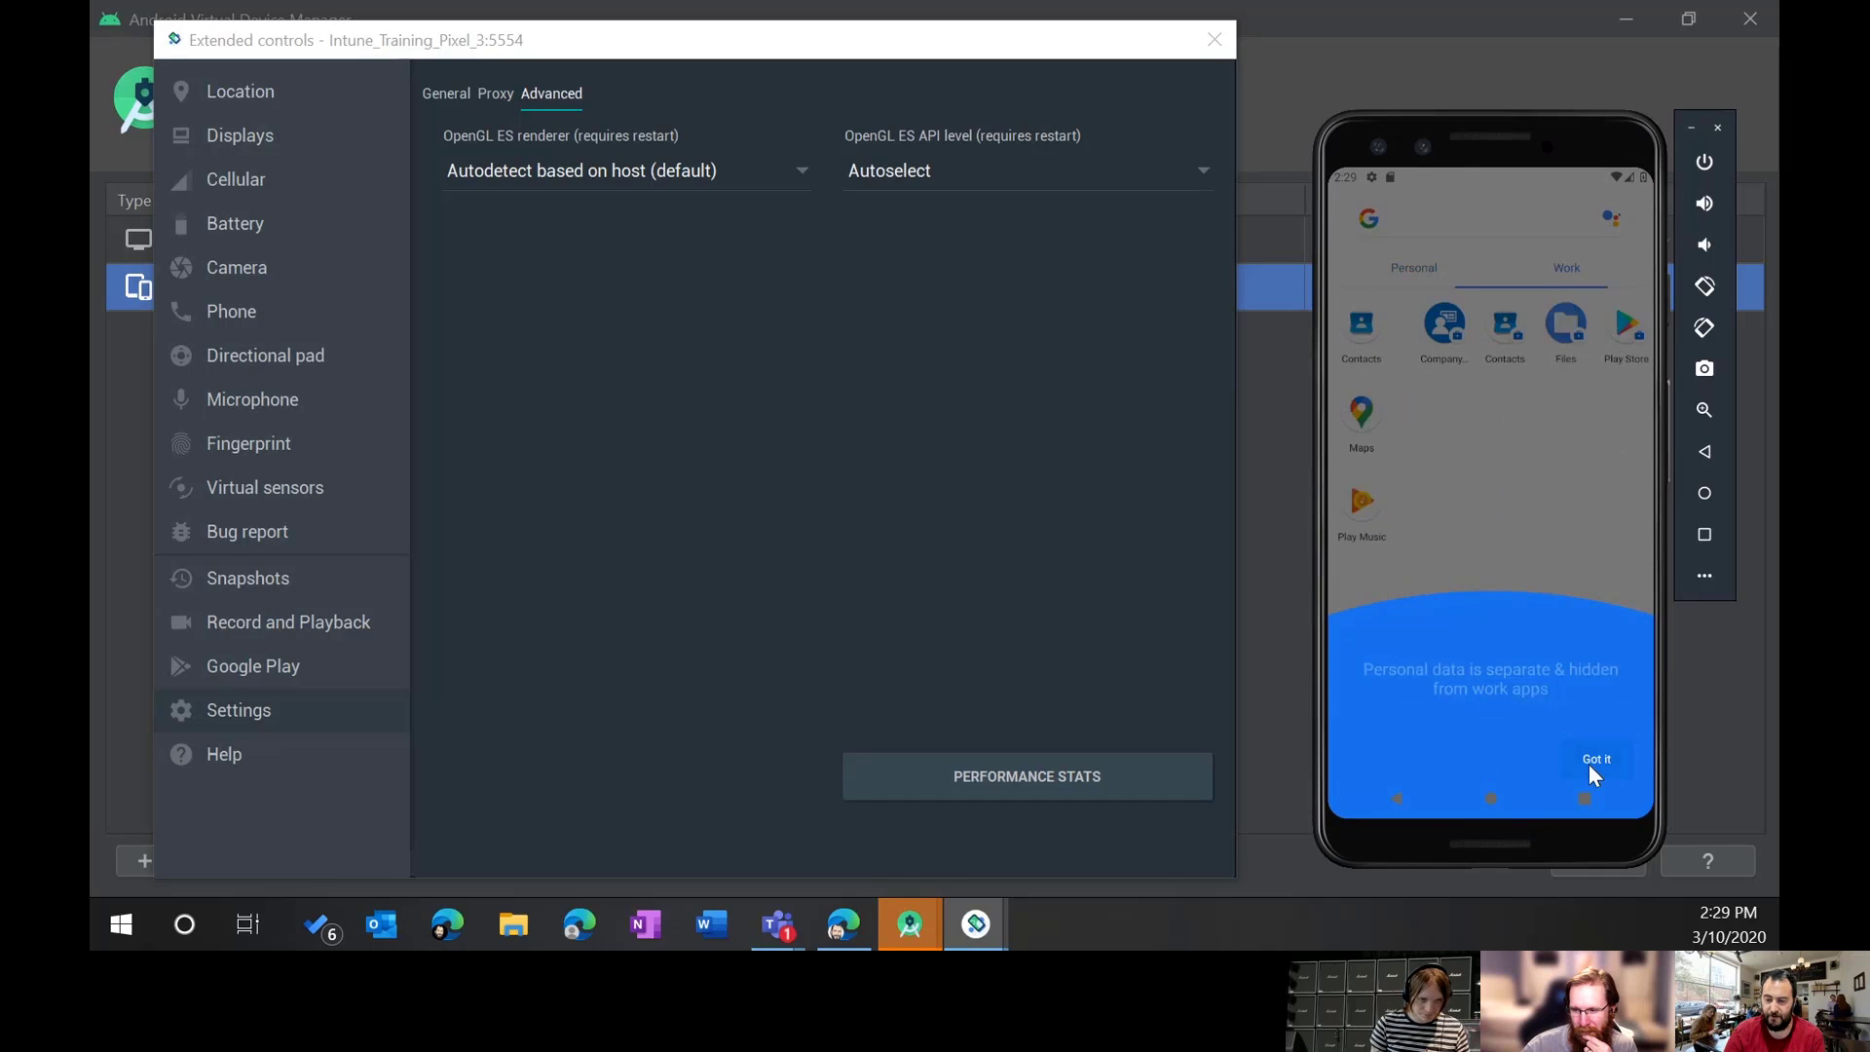
click(1593, 763)
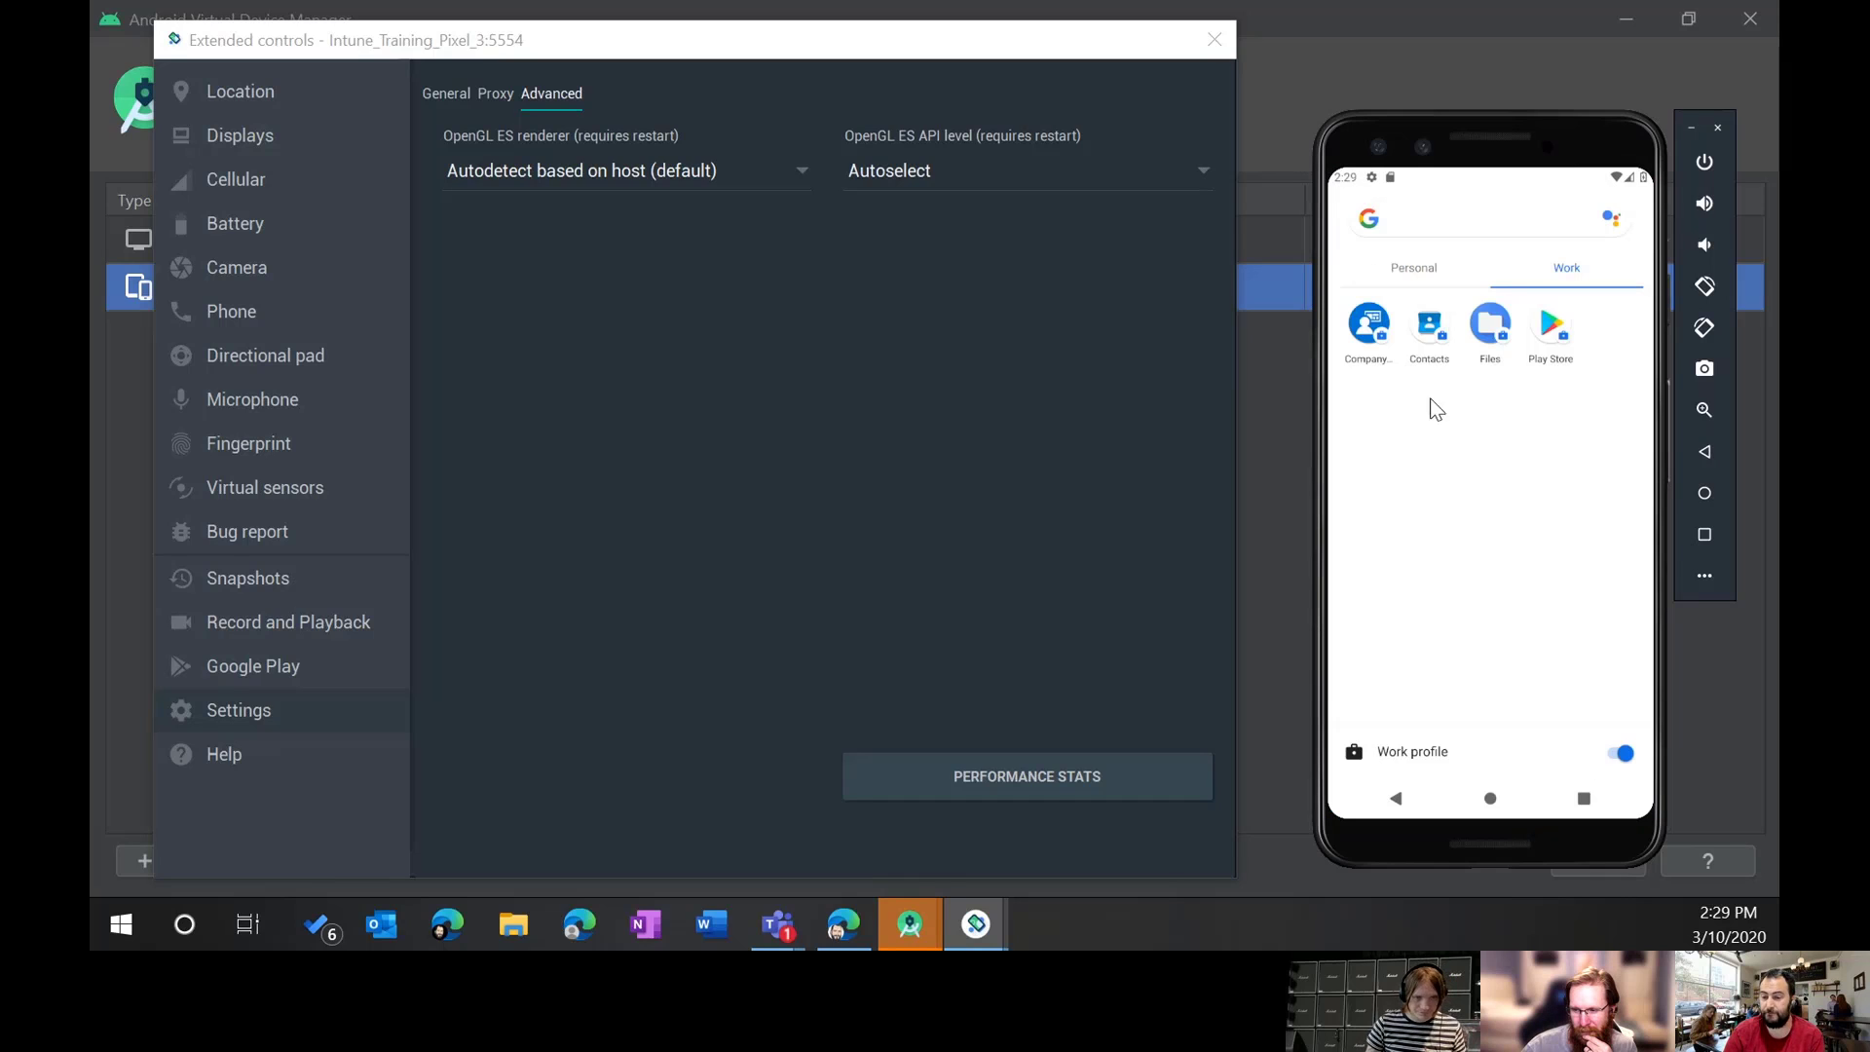
Step: Search the work profile's Play Store for 'outlook'
click(1552, 329)
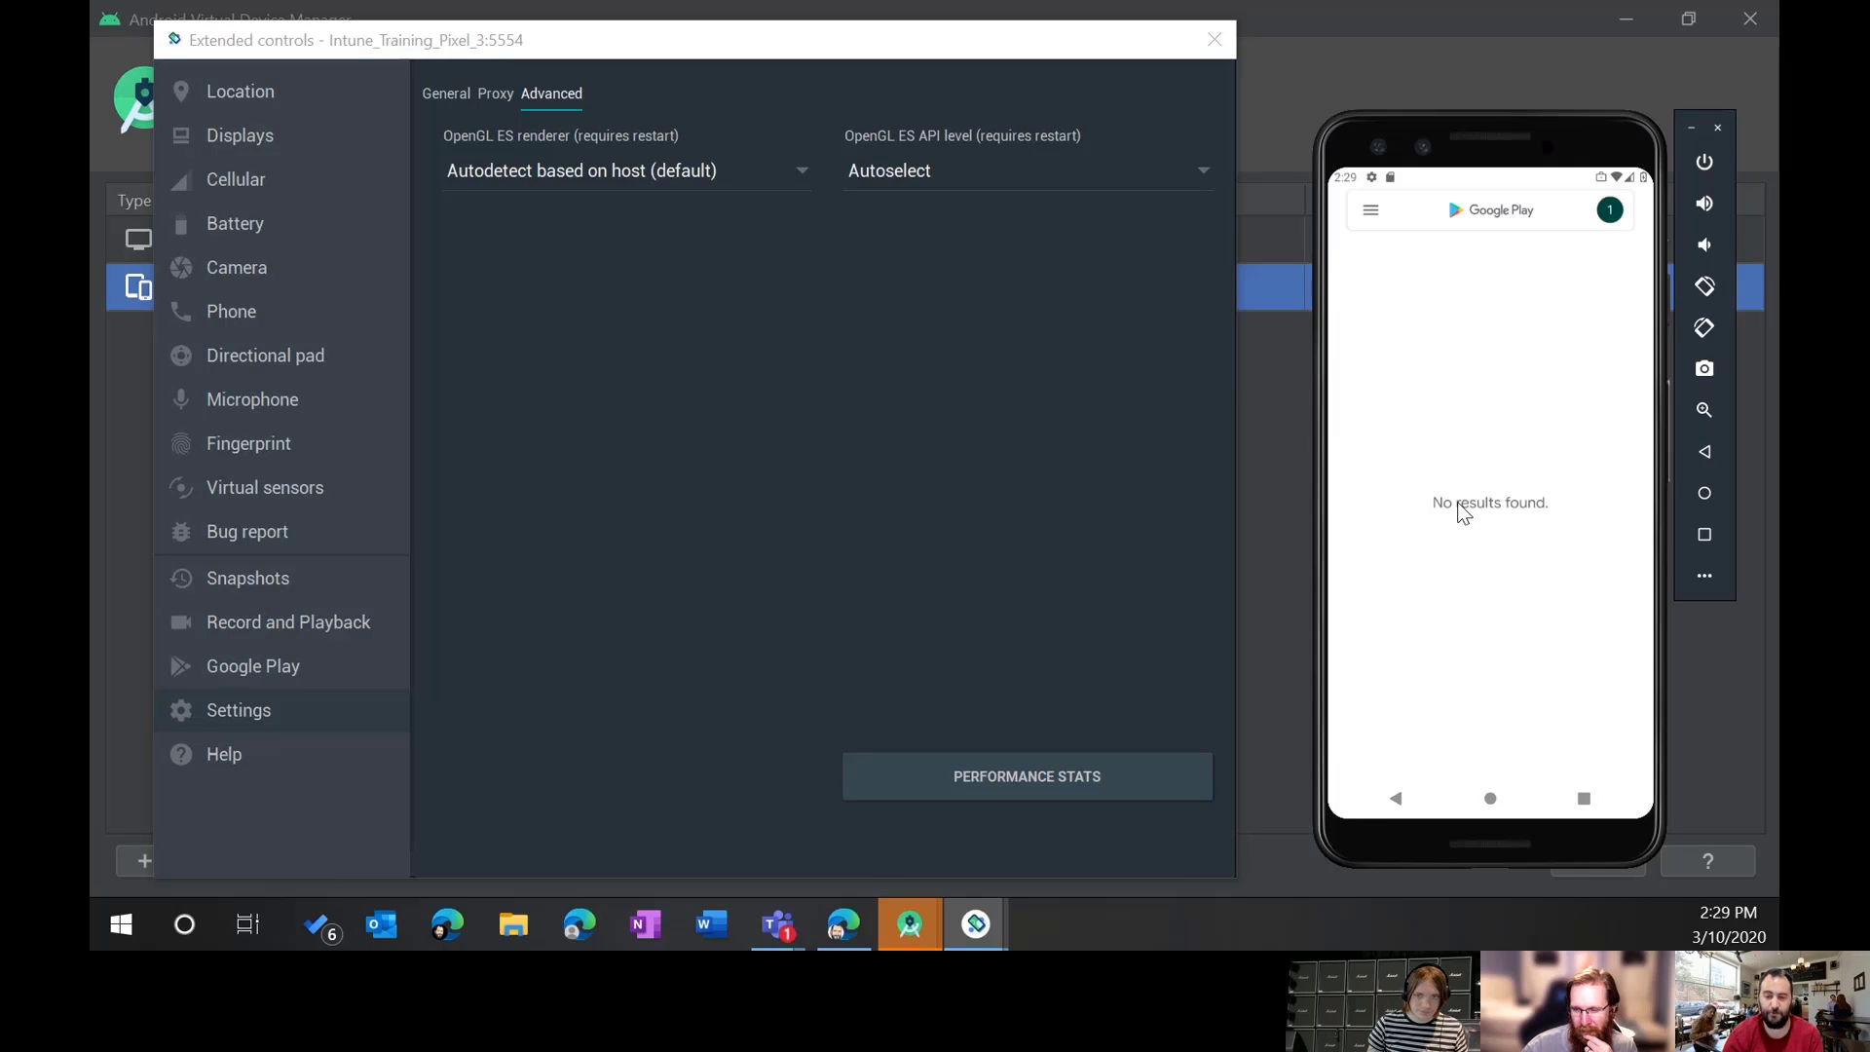
click(1535, 208)
text(outlook)
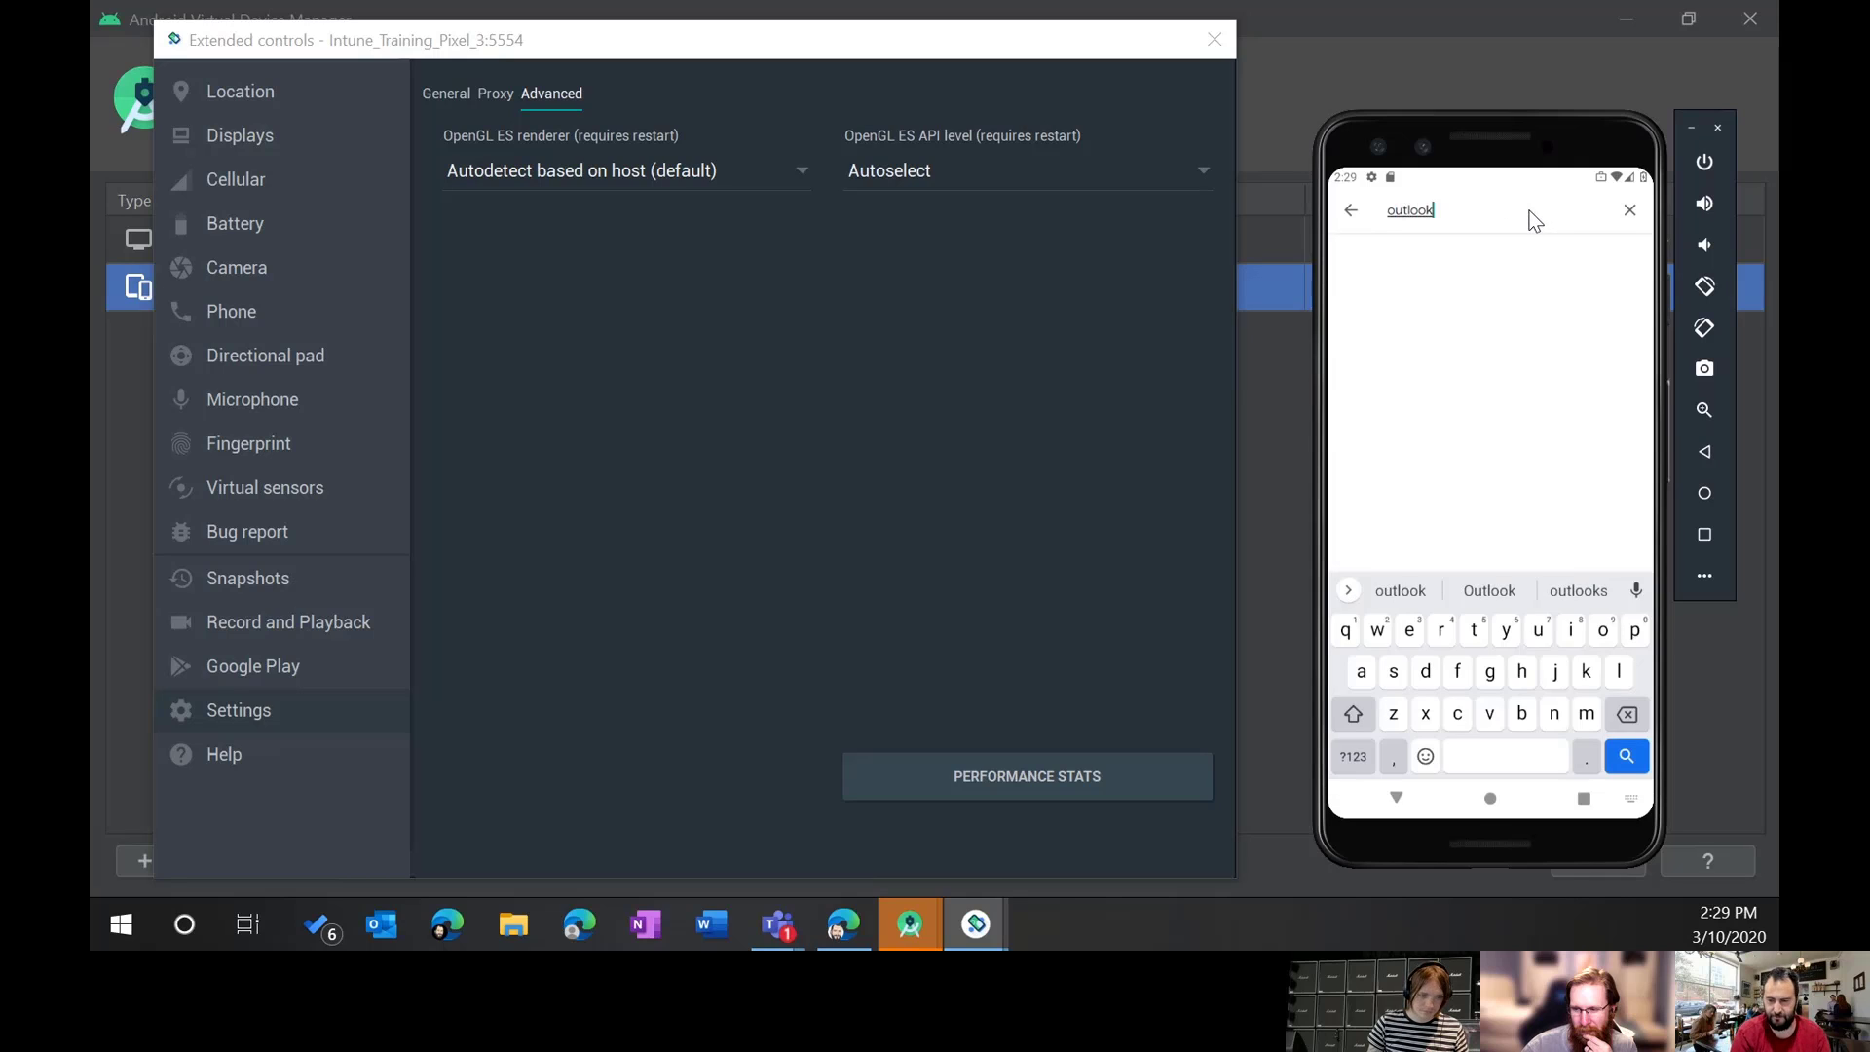
key(Return)
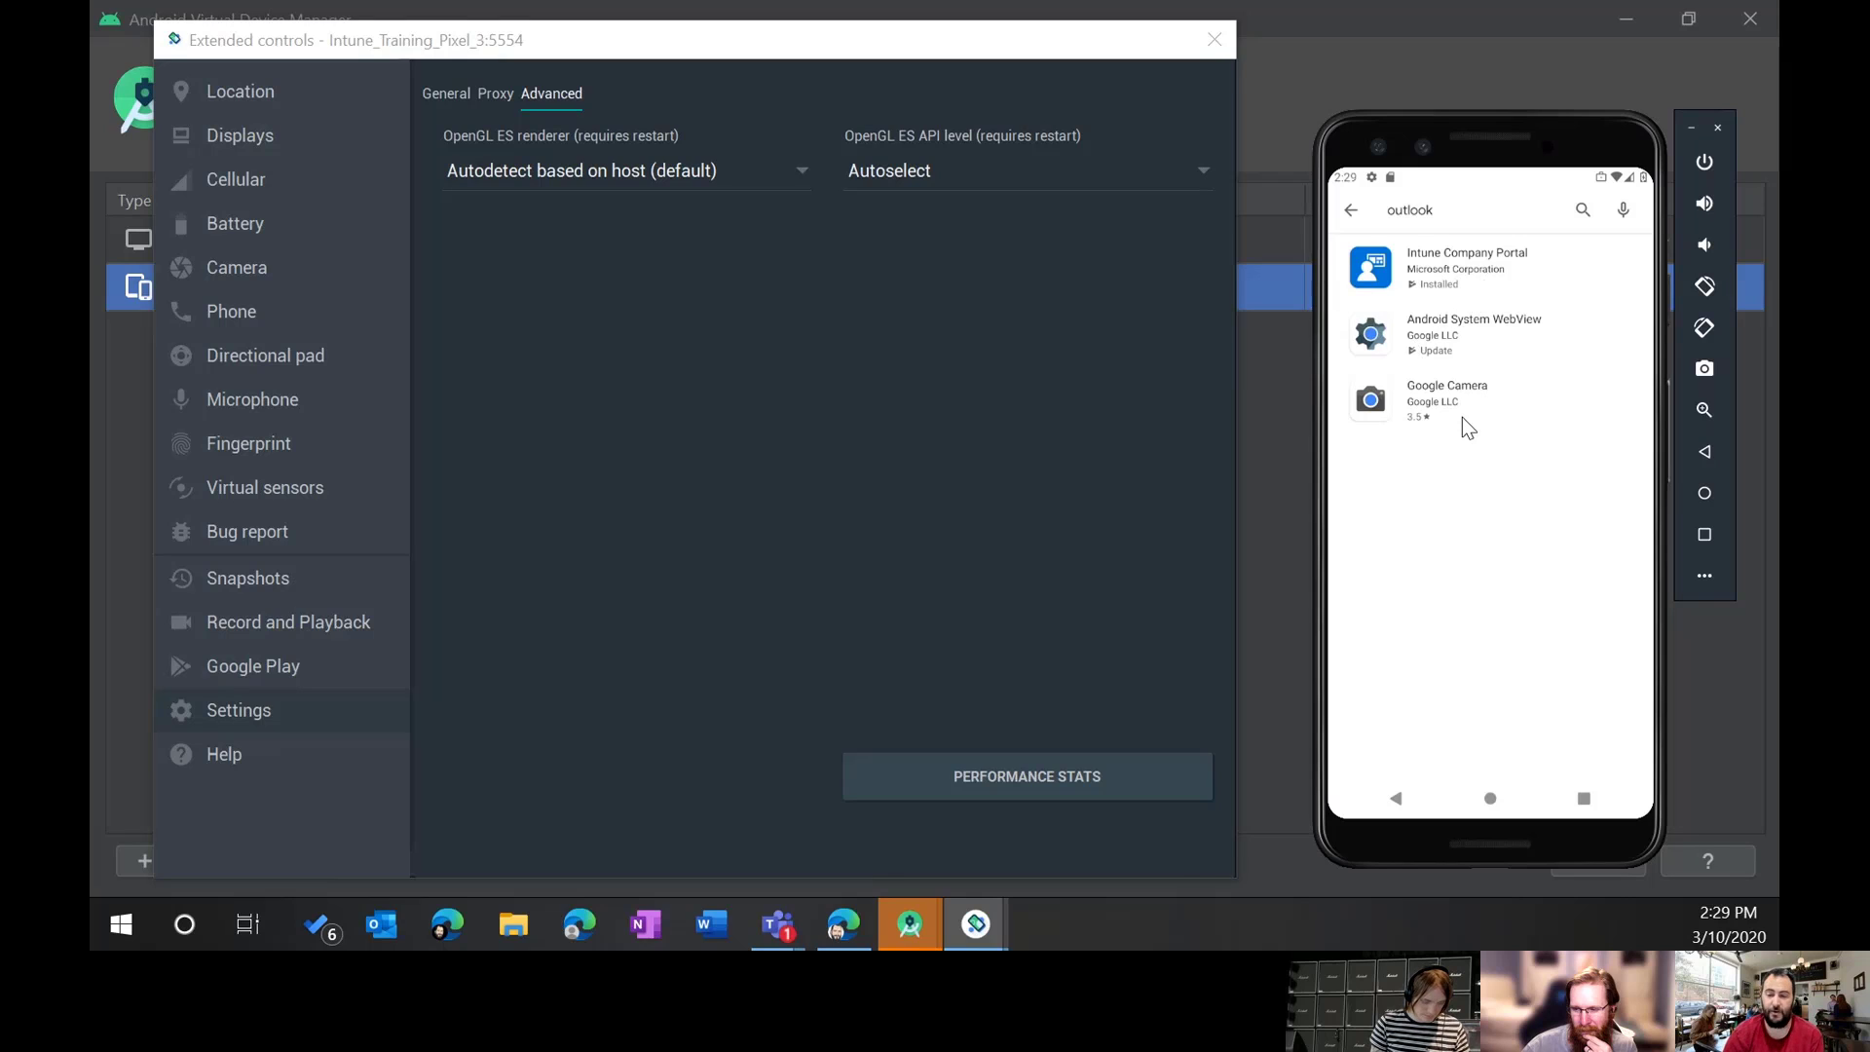
Step: Leave the search results and reopen the app drawer's list of work apps
click(1350, 211)
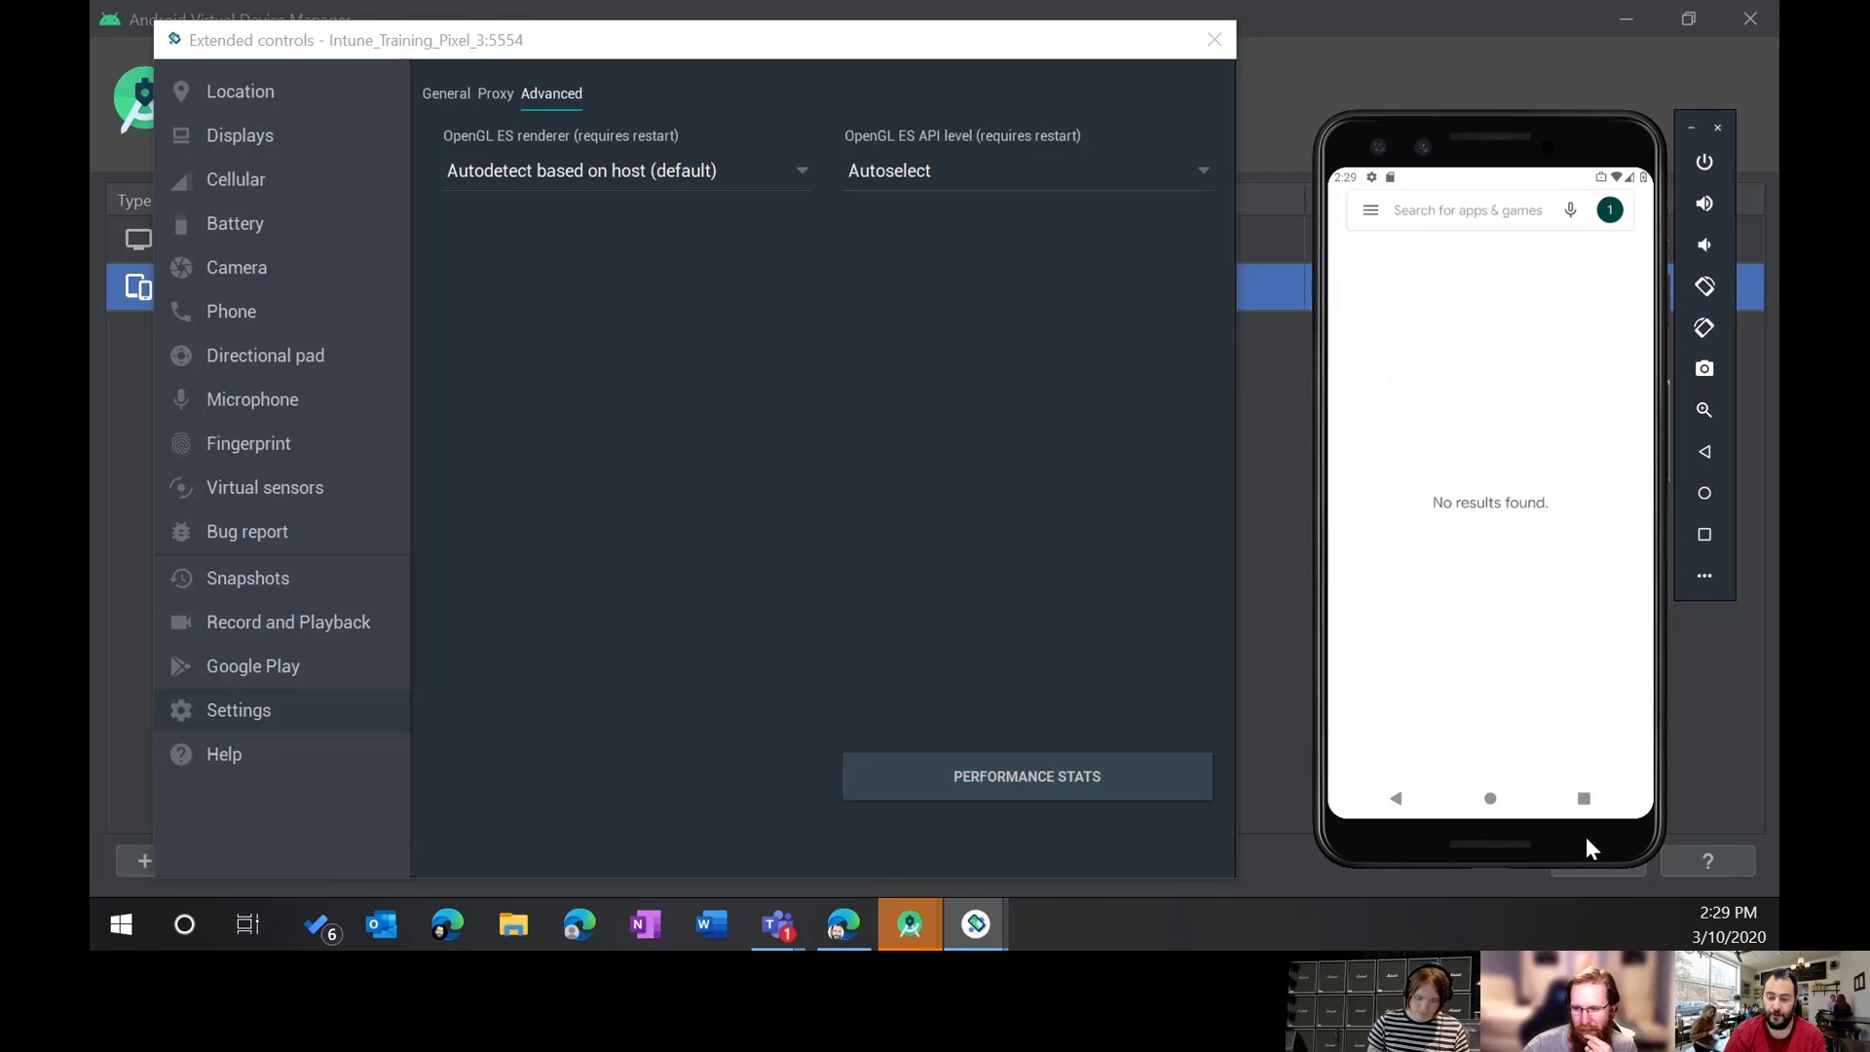
click(1583, 799)
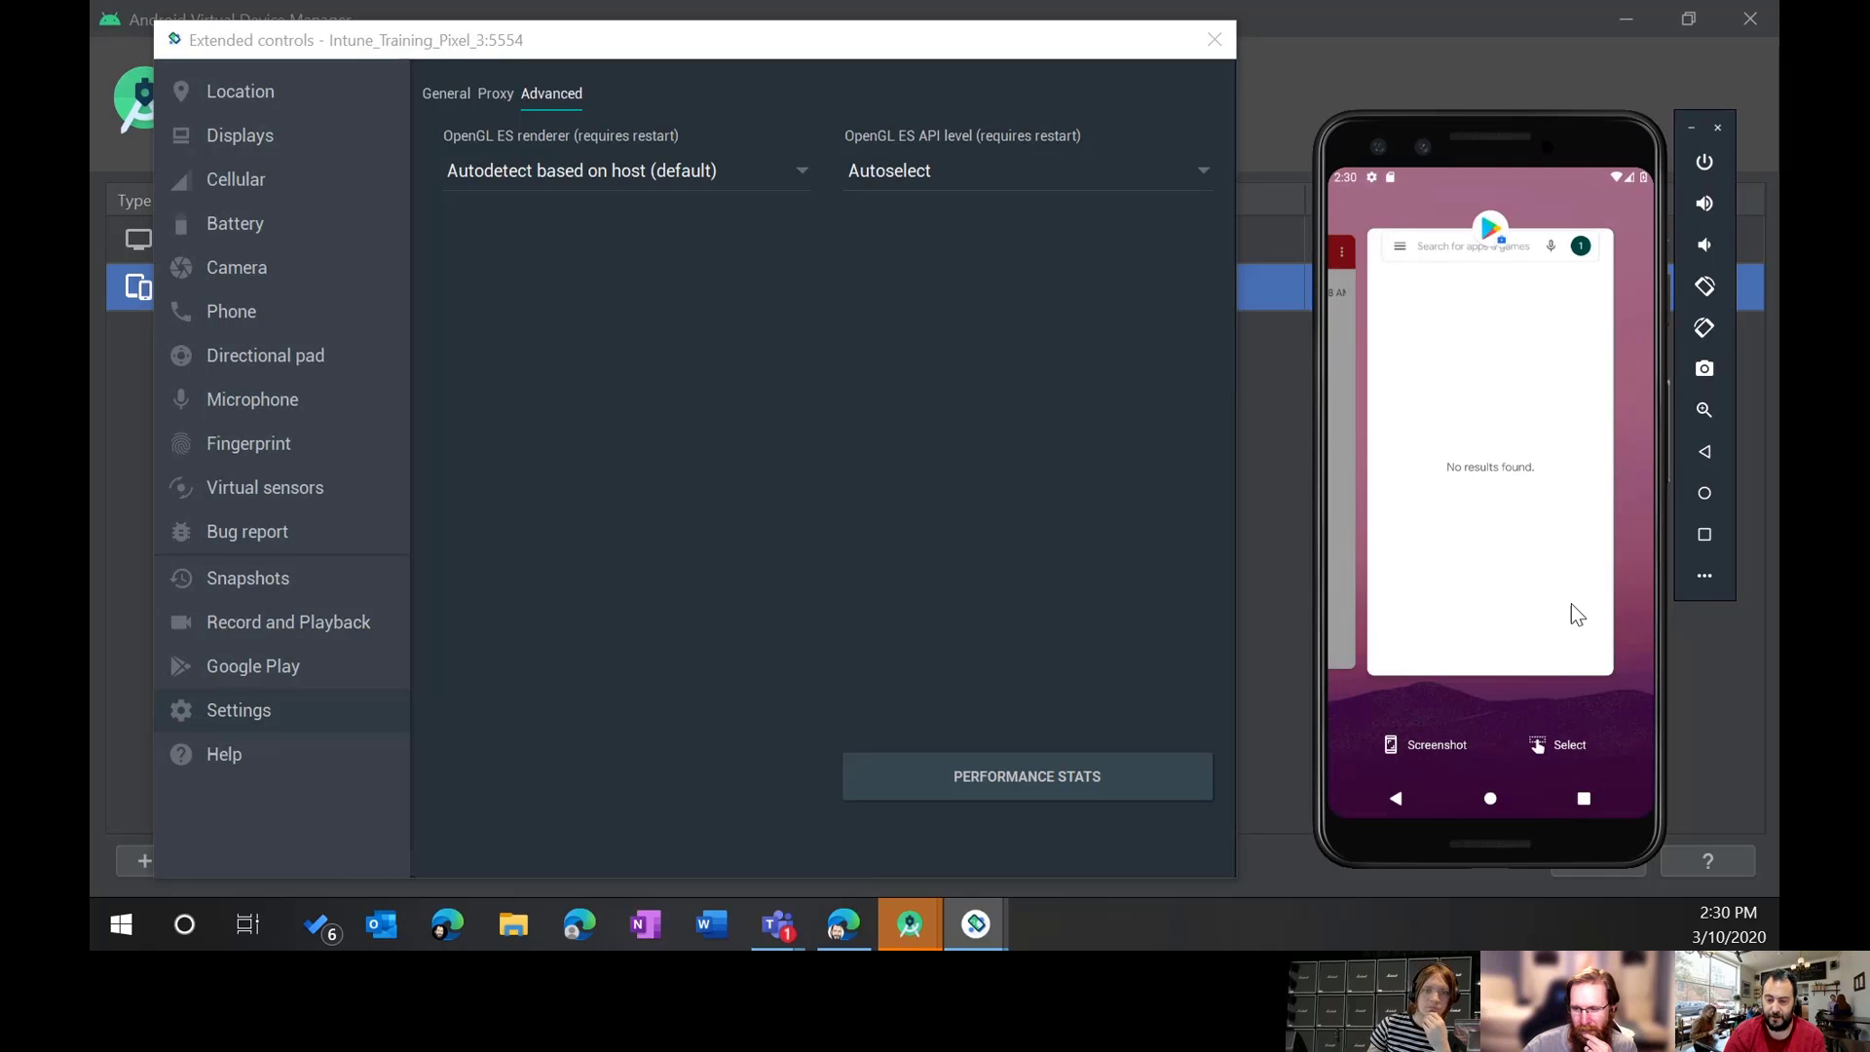
click(1490, 798)
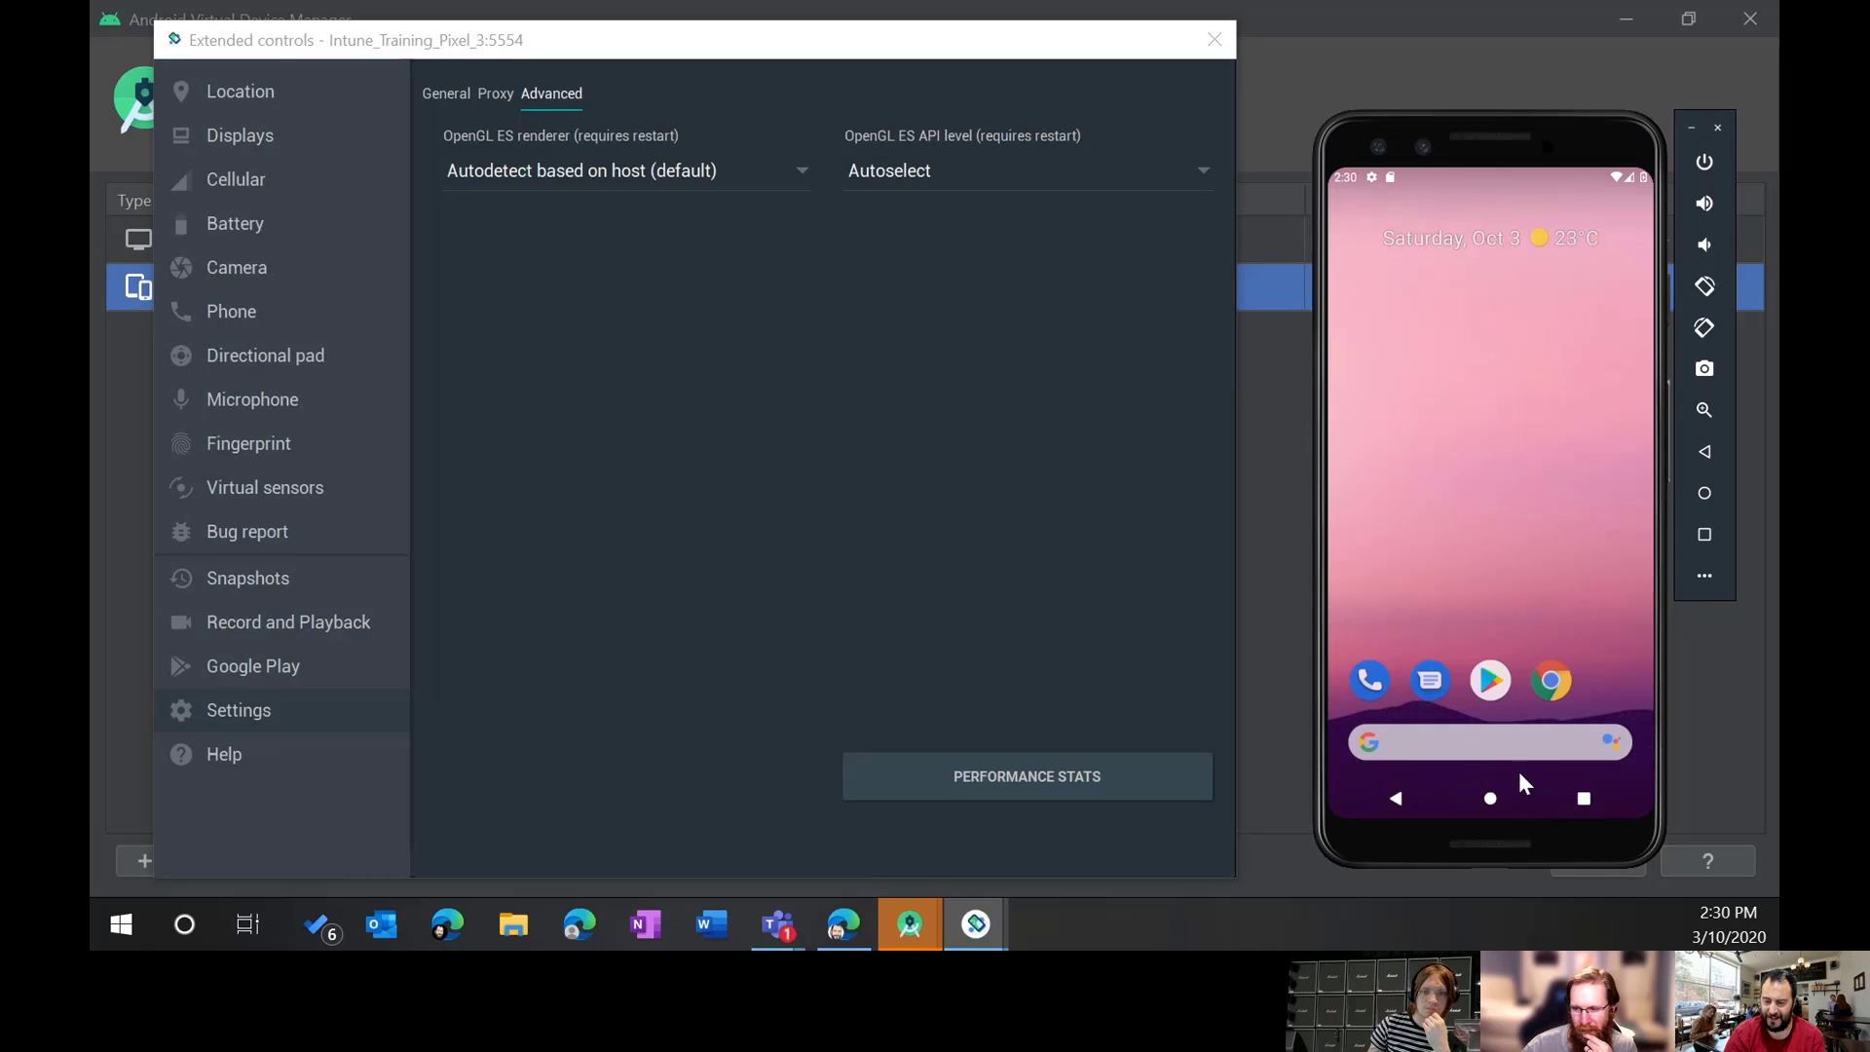
drag(1526, 553, 1506, 536)
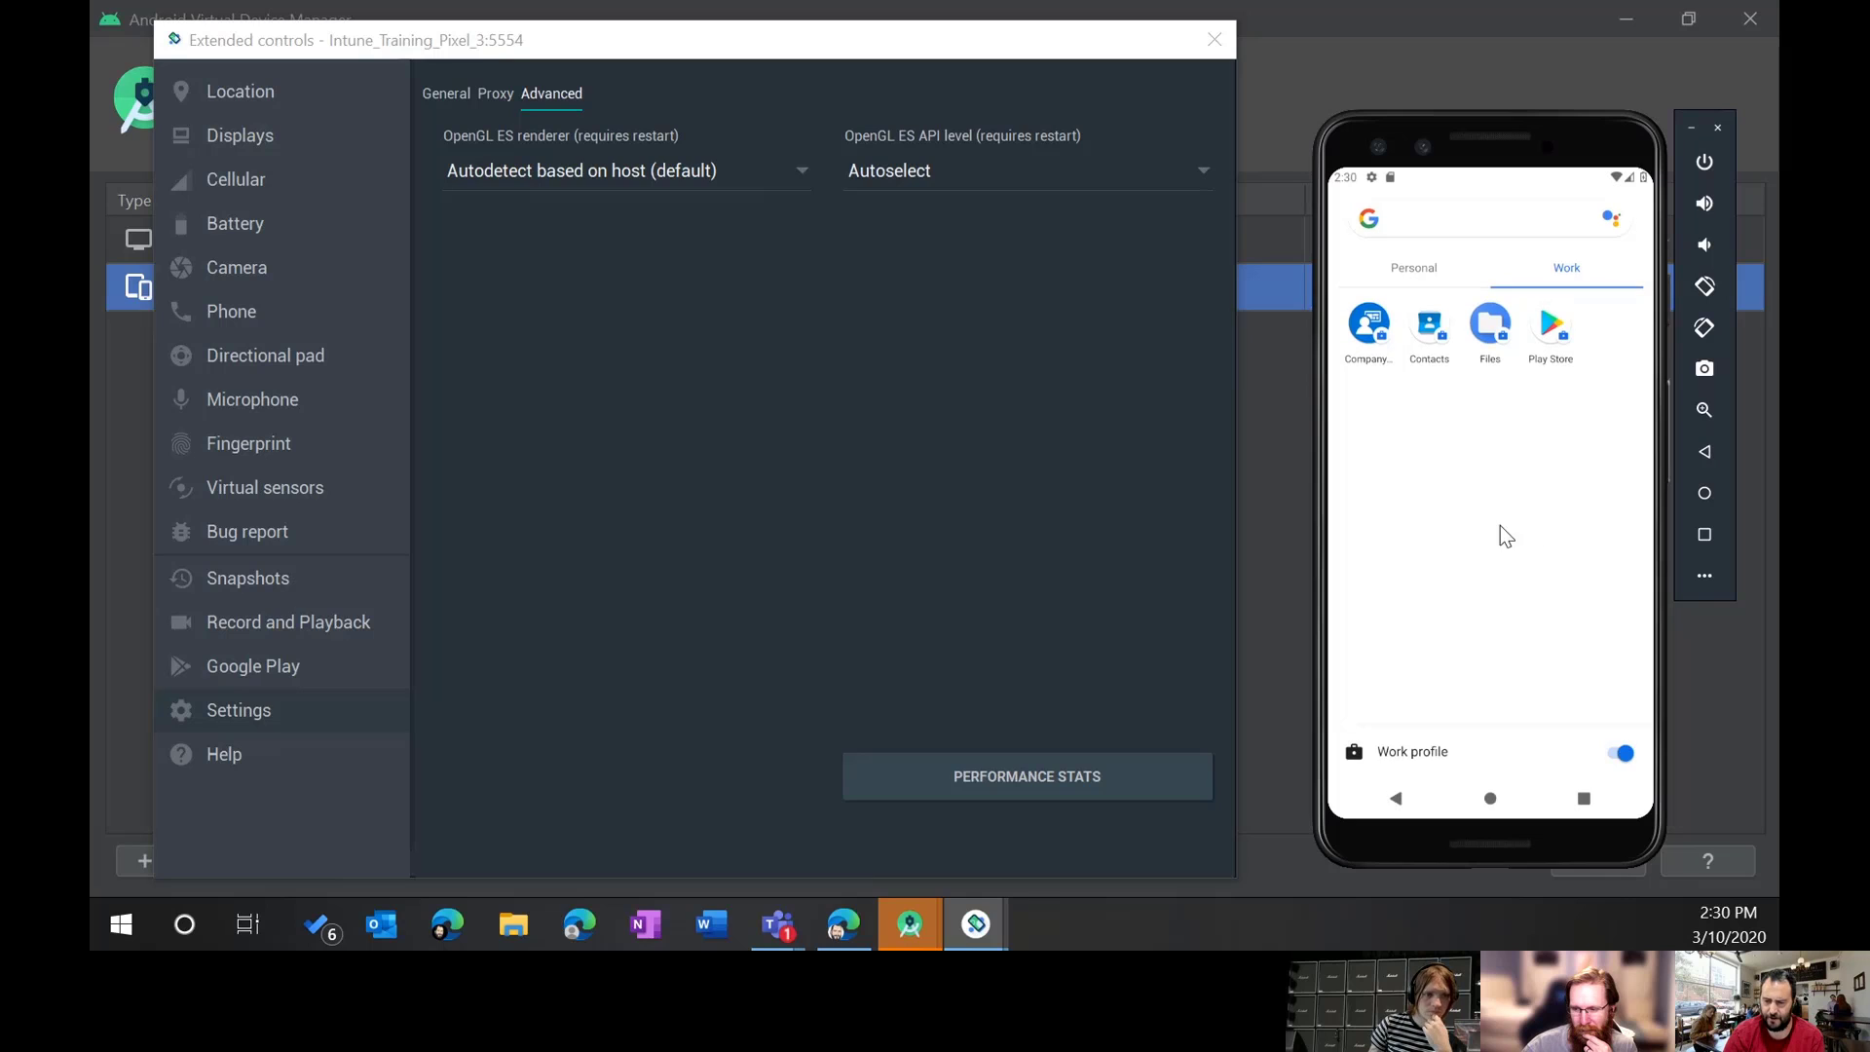
Step: Open the phone's Settings and navigate to Security
click(1426, 272)
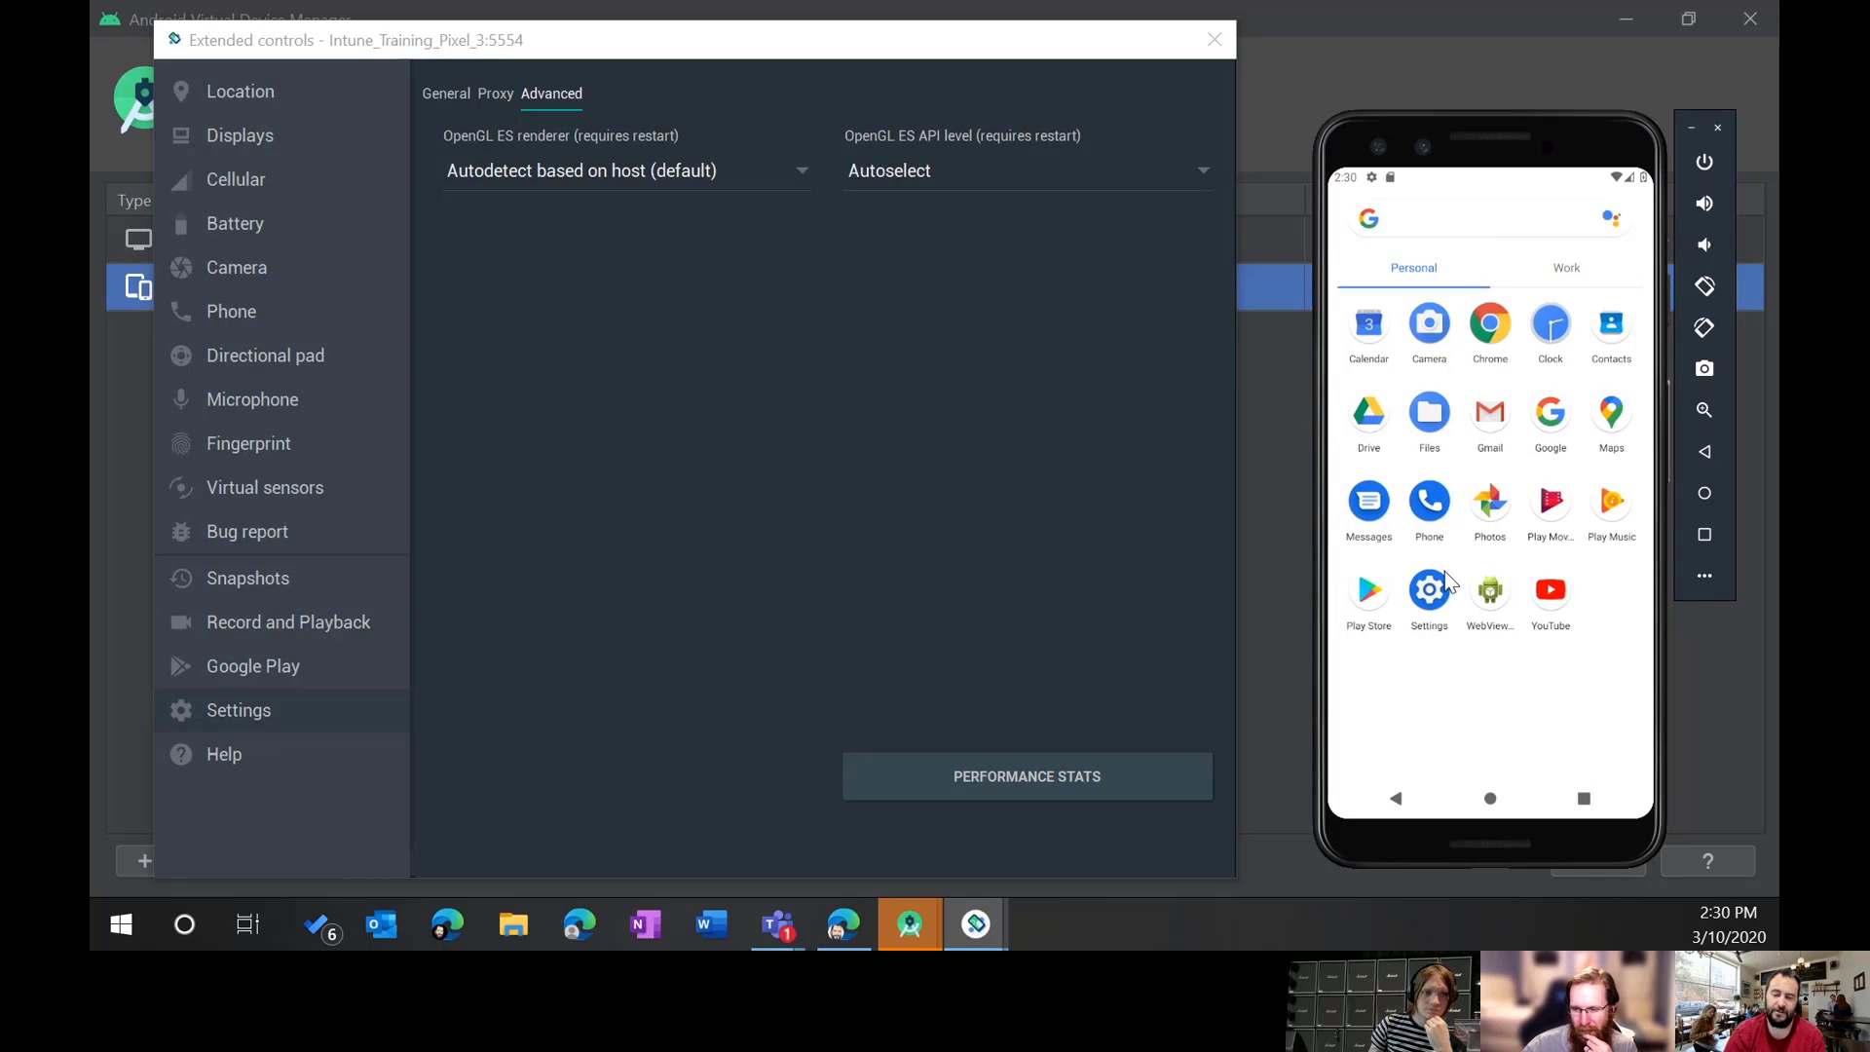
click(1429, 594)
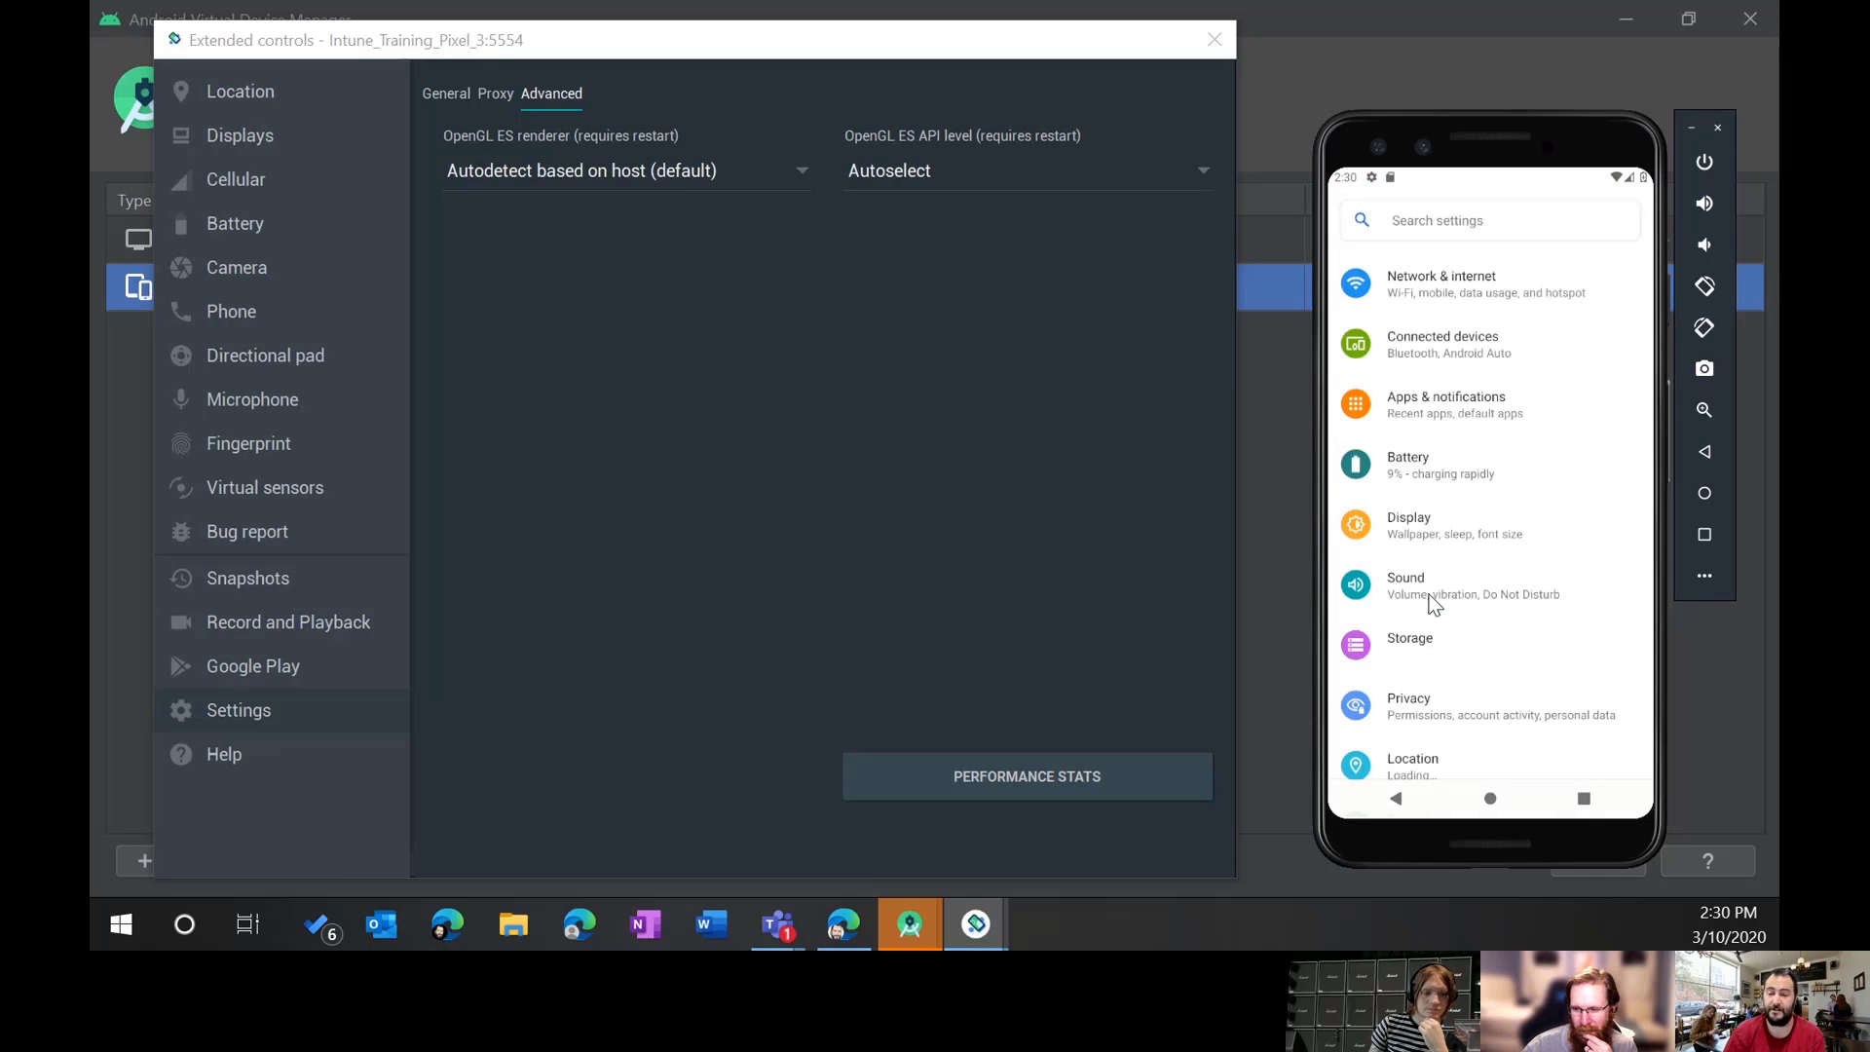
click(1488, 216)
text(f)
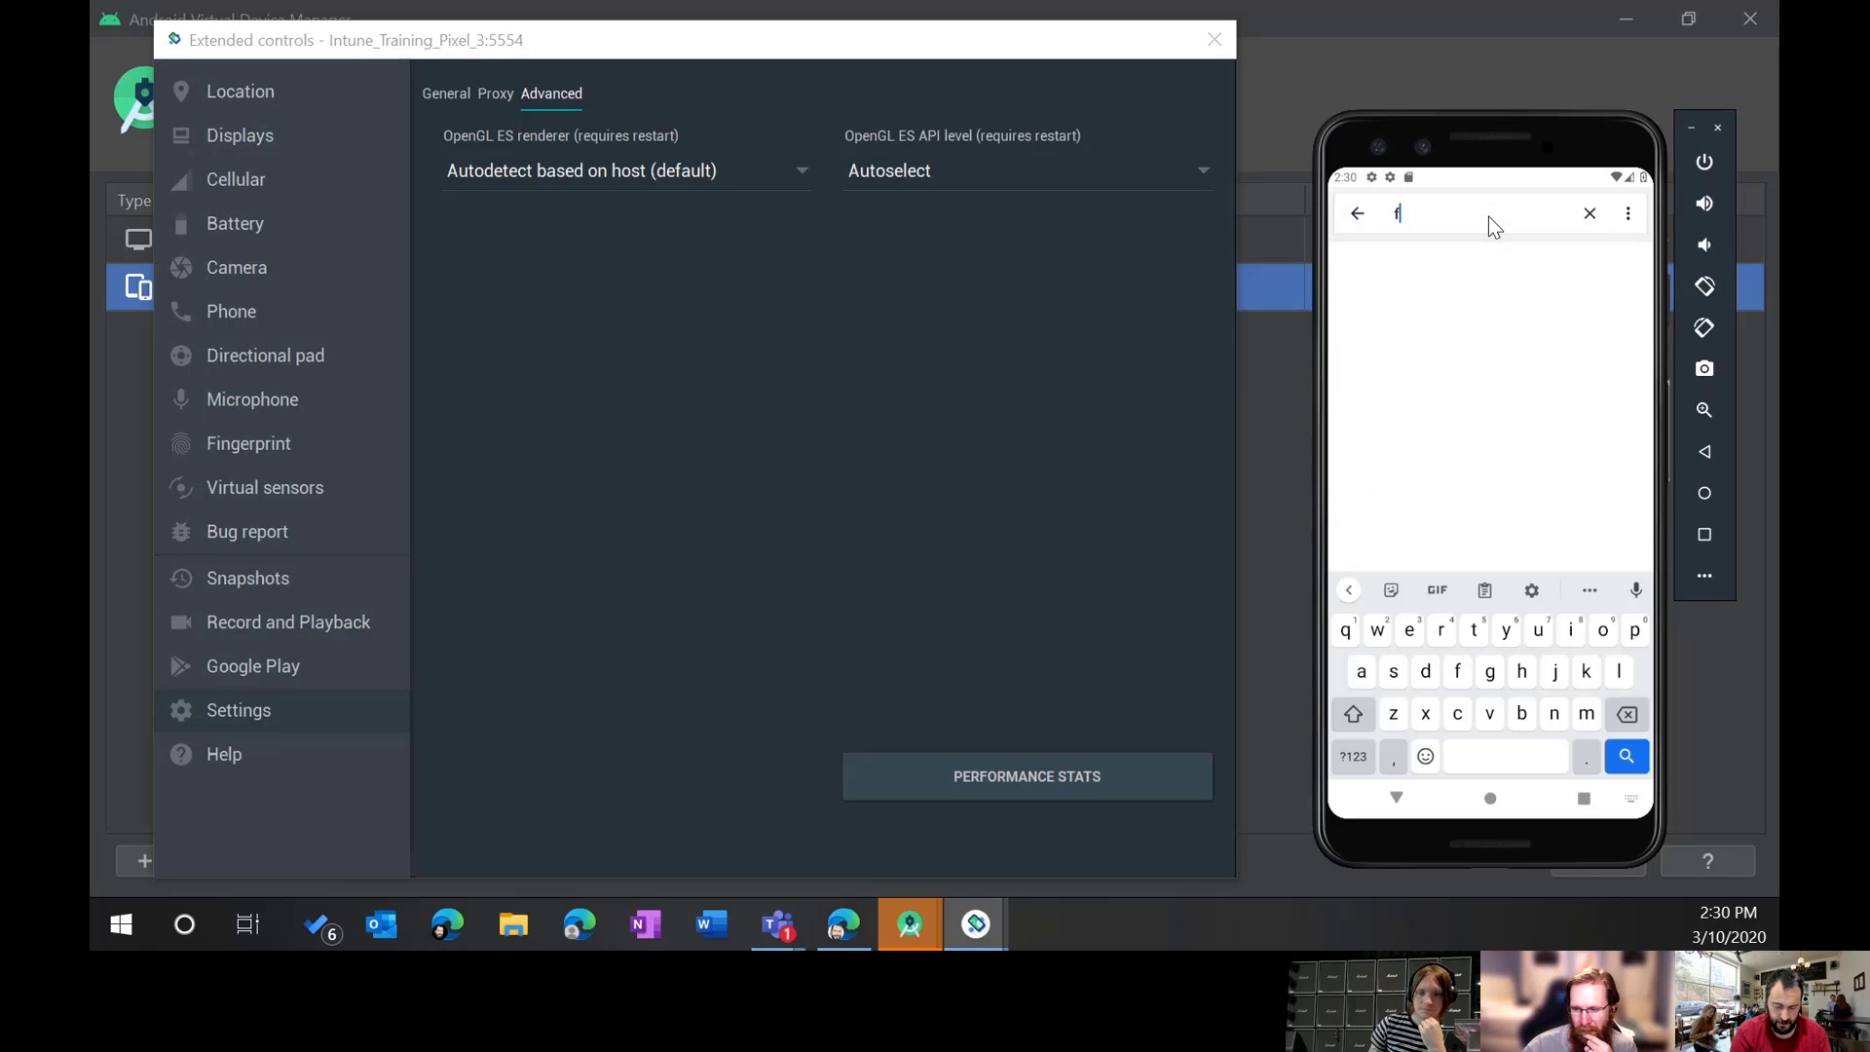
text(inger)
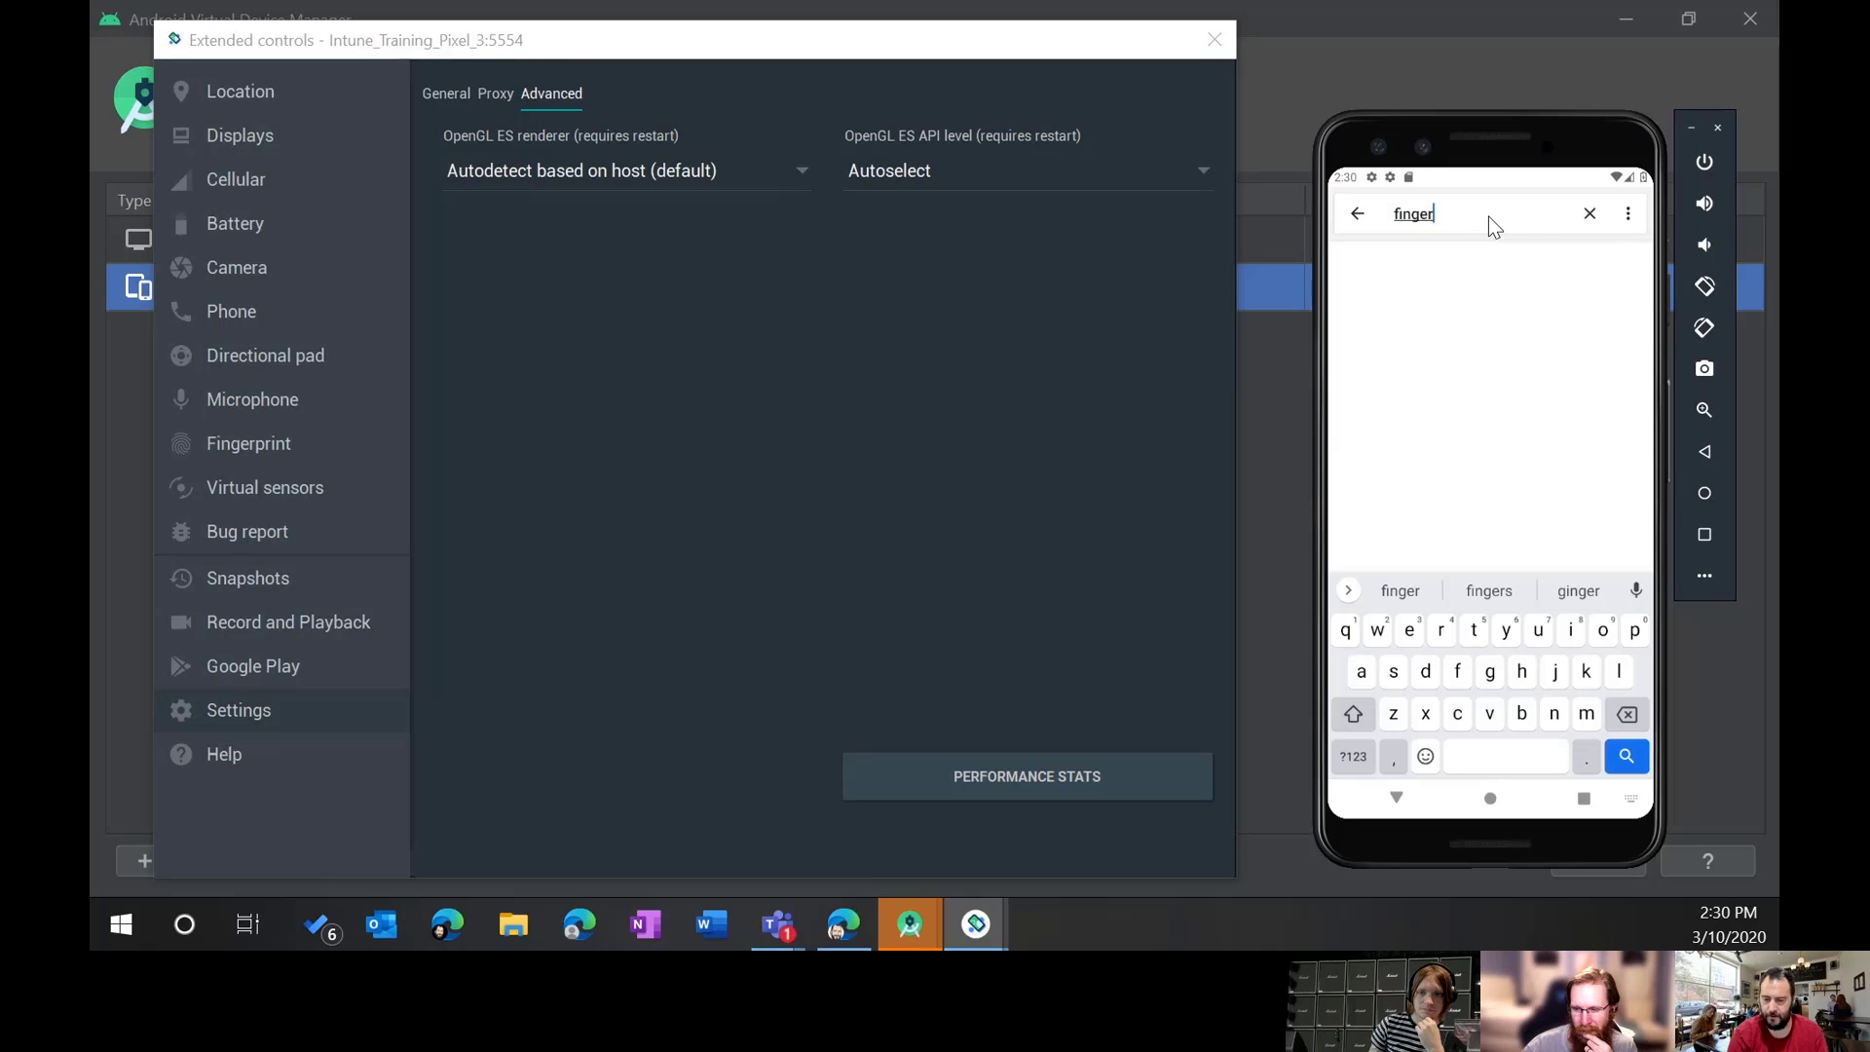
text(print)
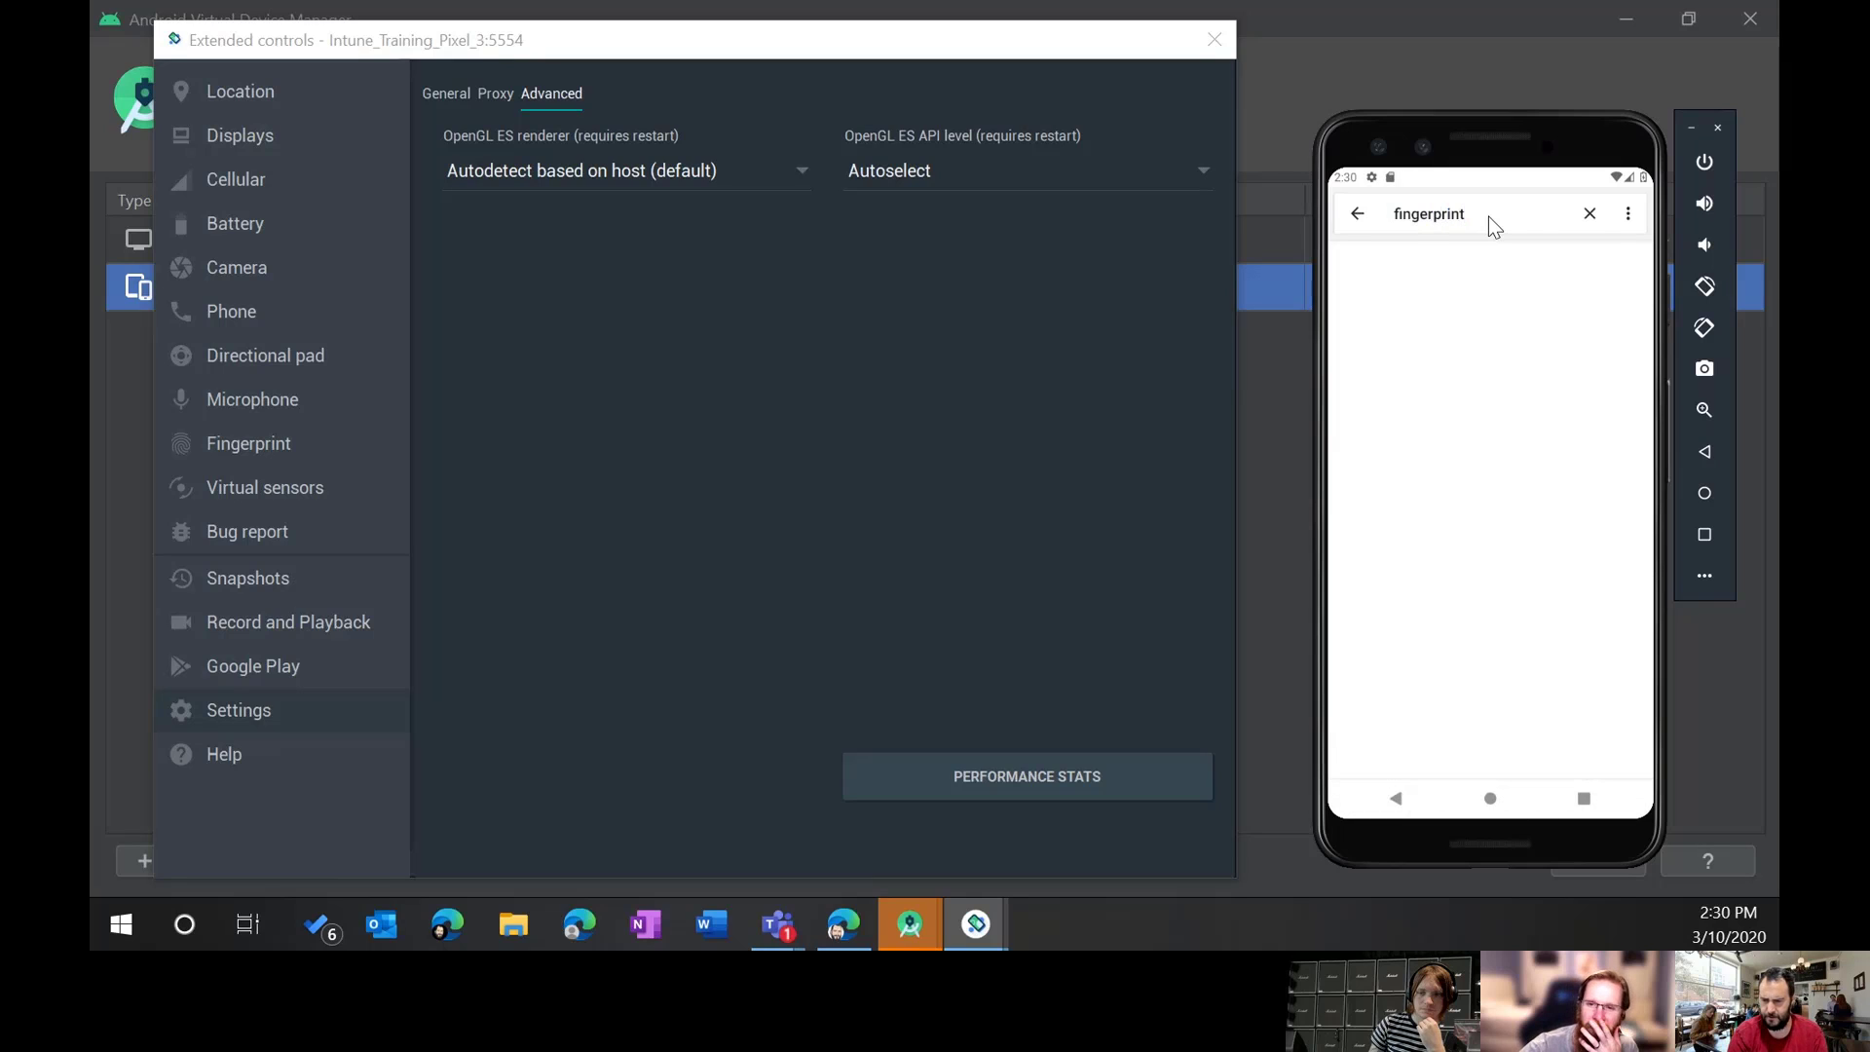
key(BackSpace)
key(BackSpace)
key(BackSpace)
key(BackSpace)
key(BackSpace)
key(BackSpace)
key(BackSpace)
key(BackSpace)
key(BackSpace)
key(BackSpace)
key(BackSpace)
text(bio)
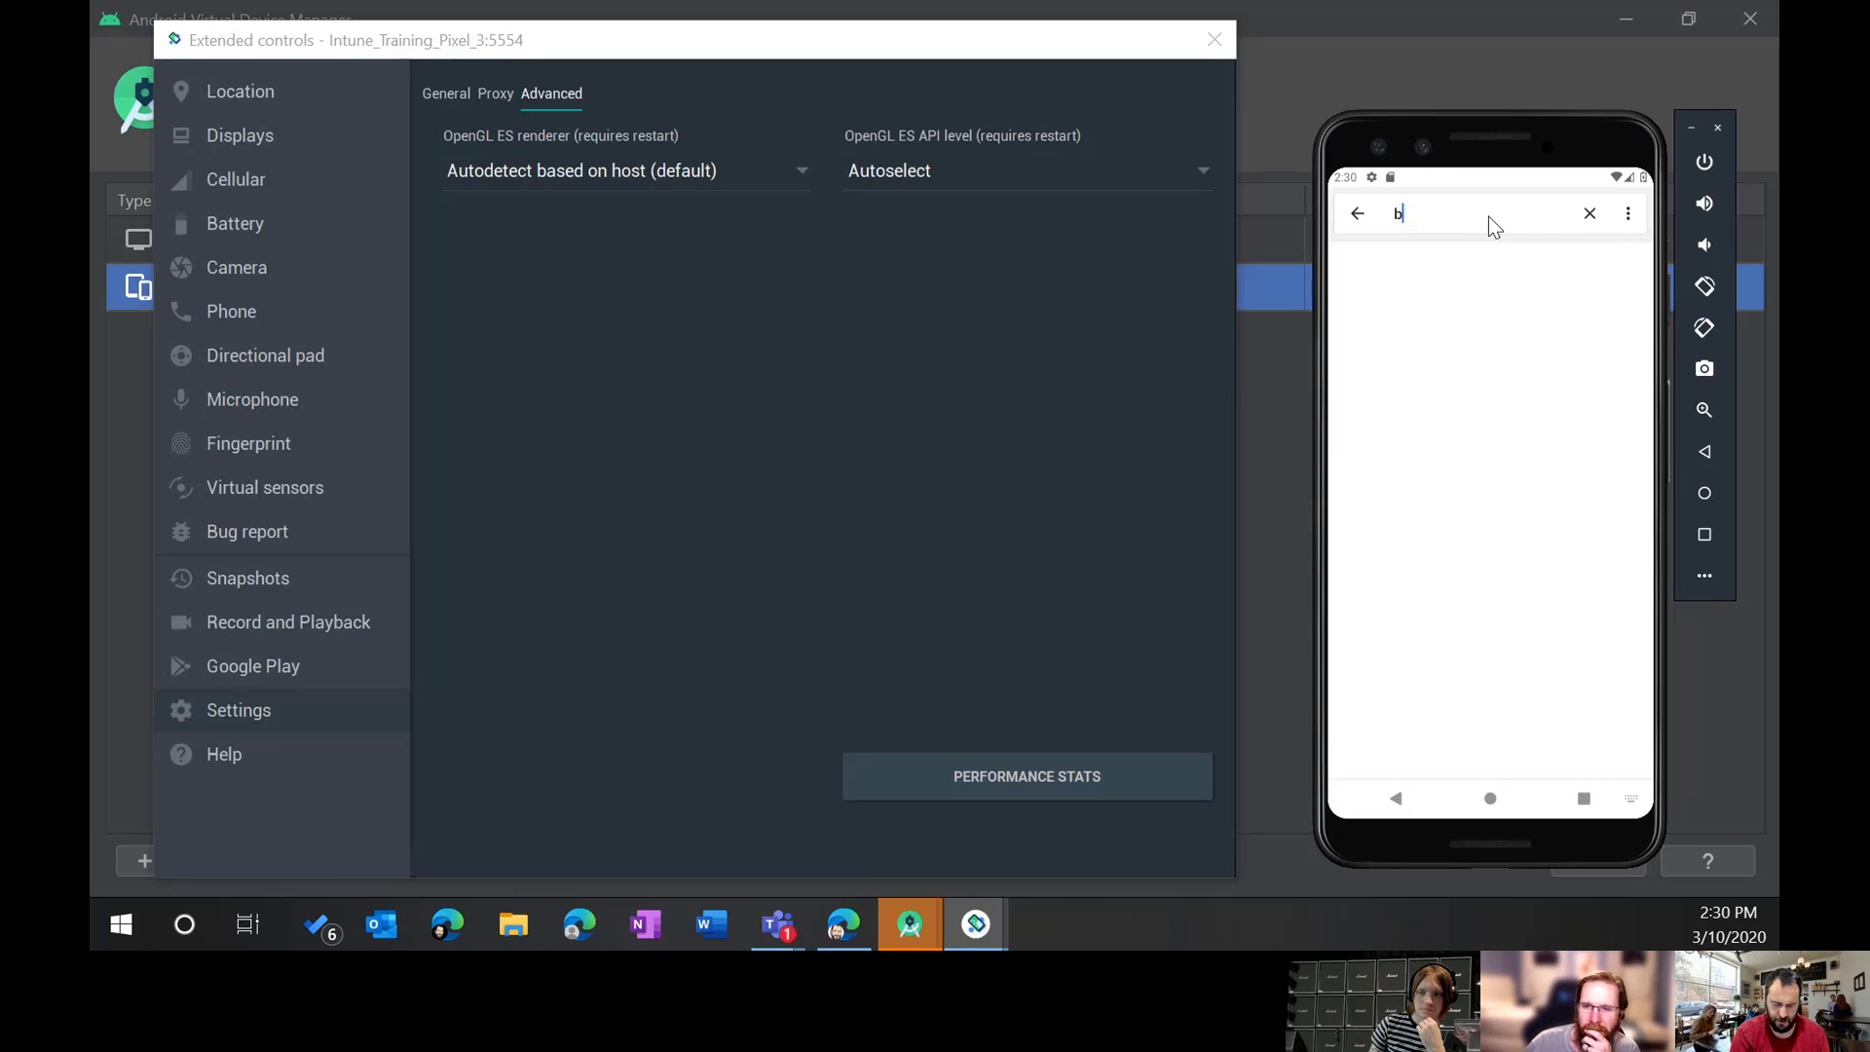
key(BackSpace)
key(BackSpace)
key(BackSpace)
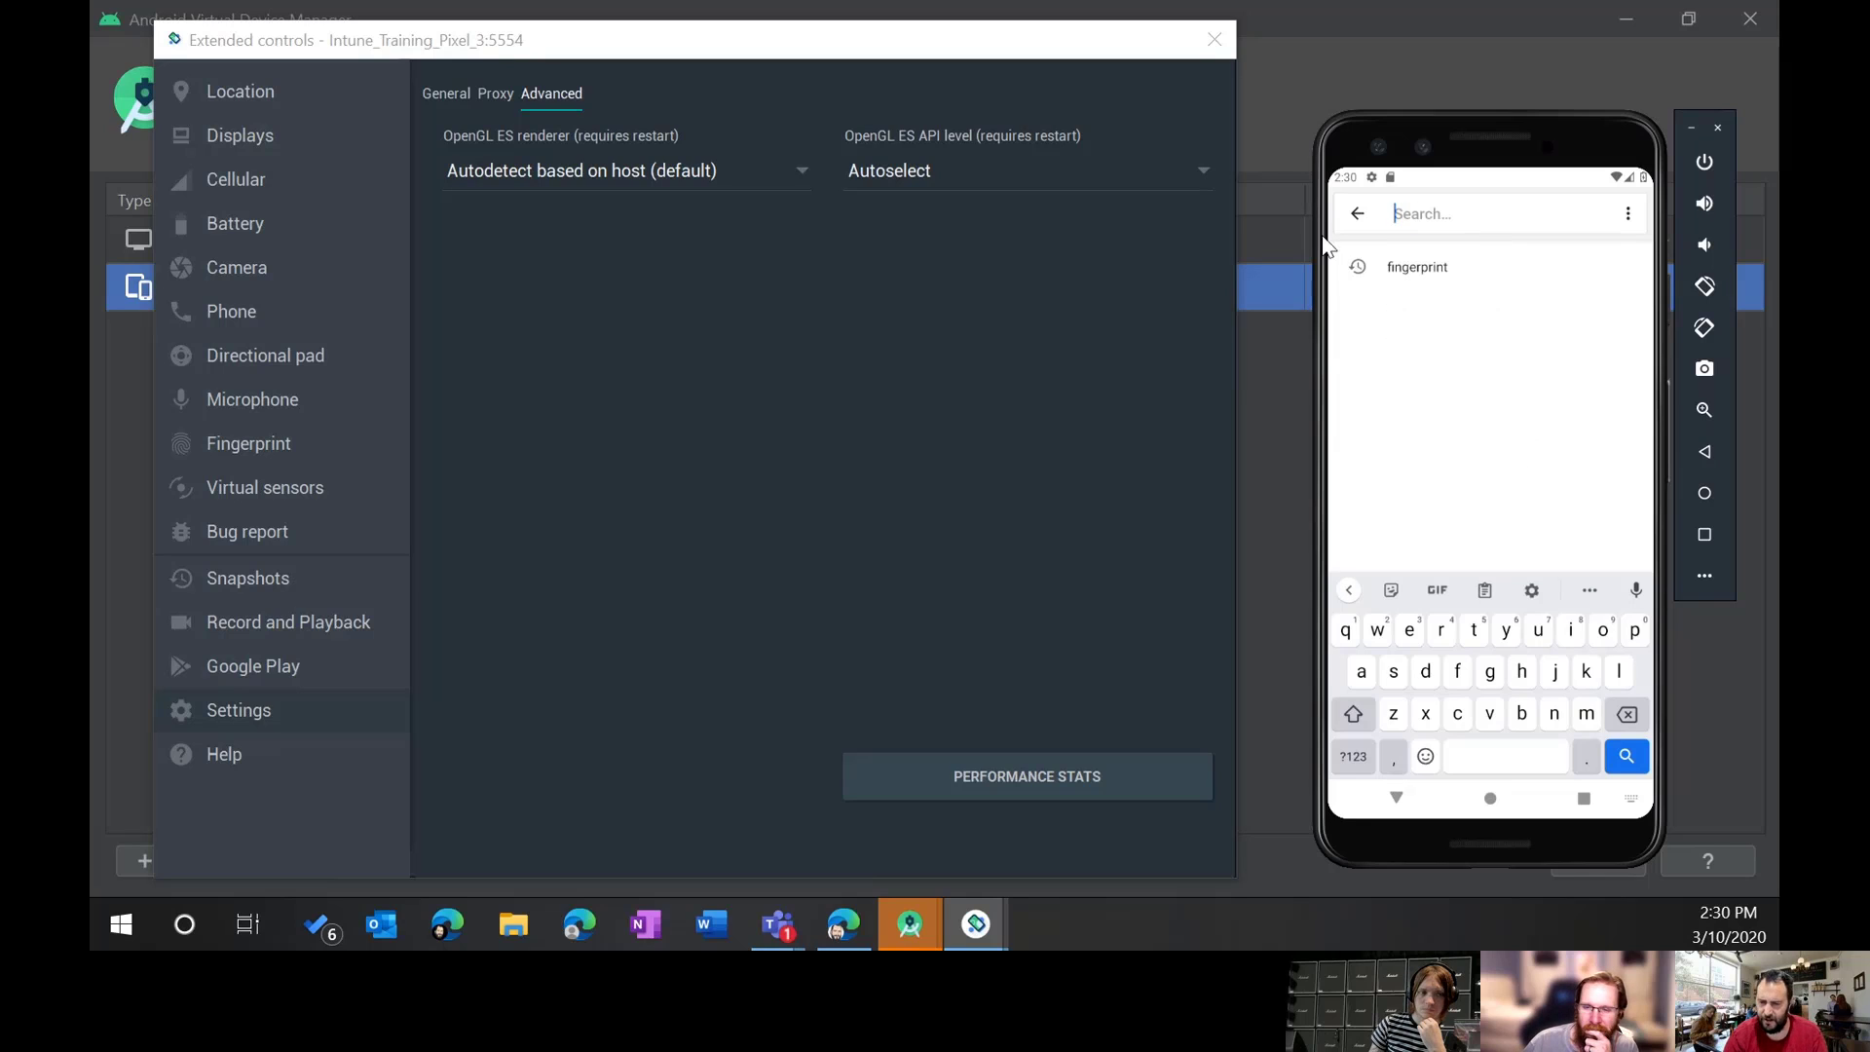
click(1353, 216)
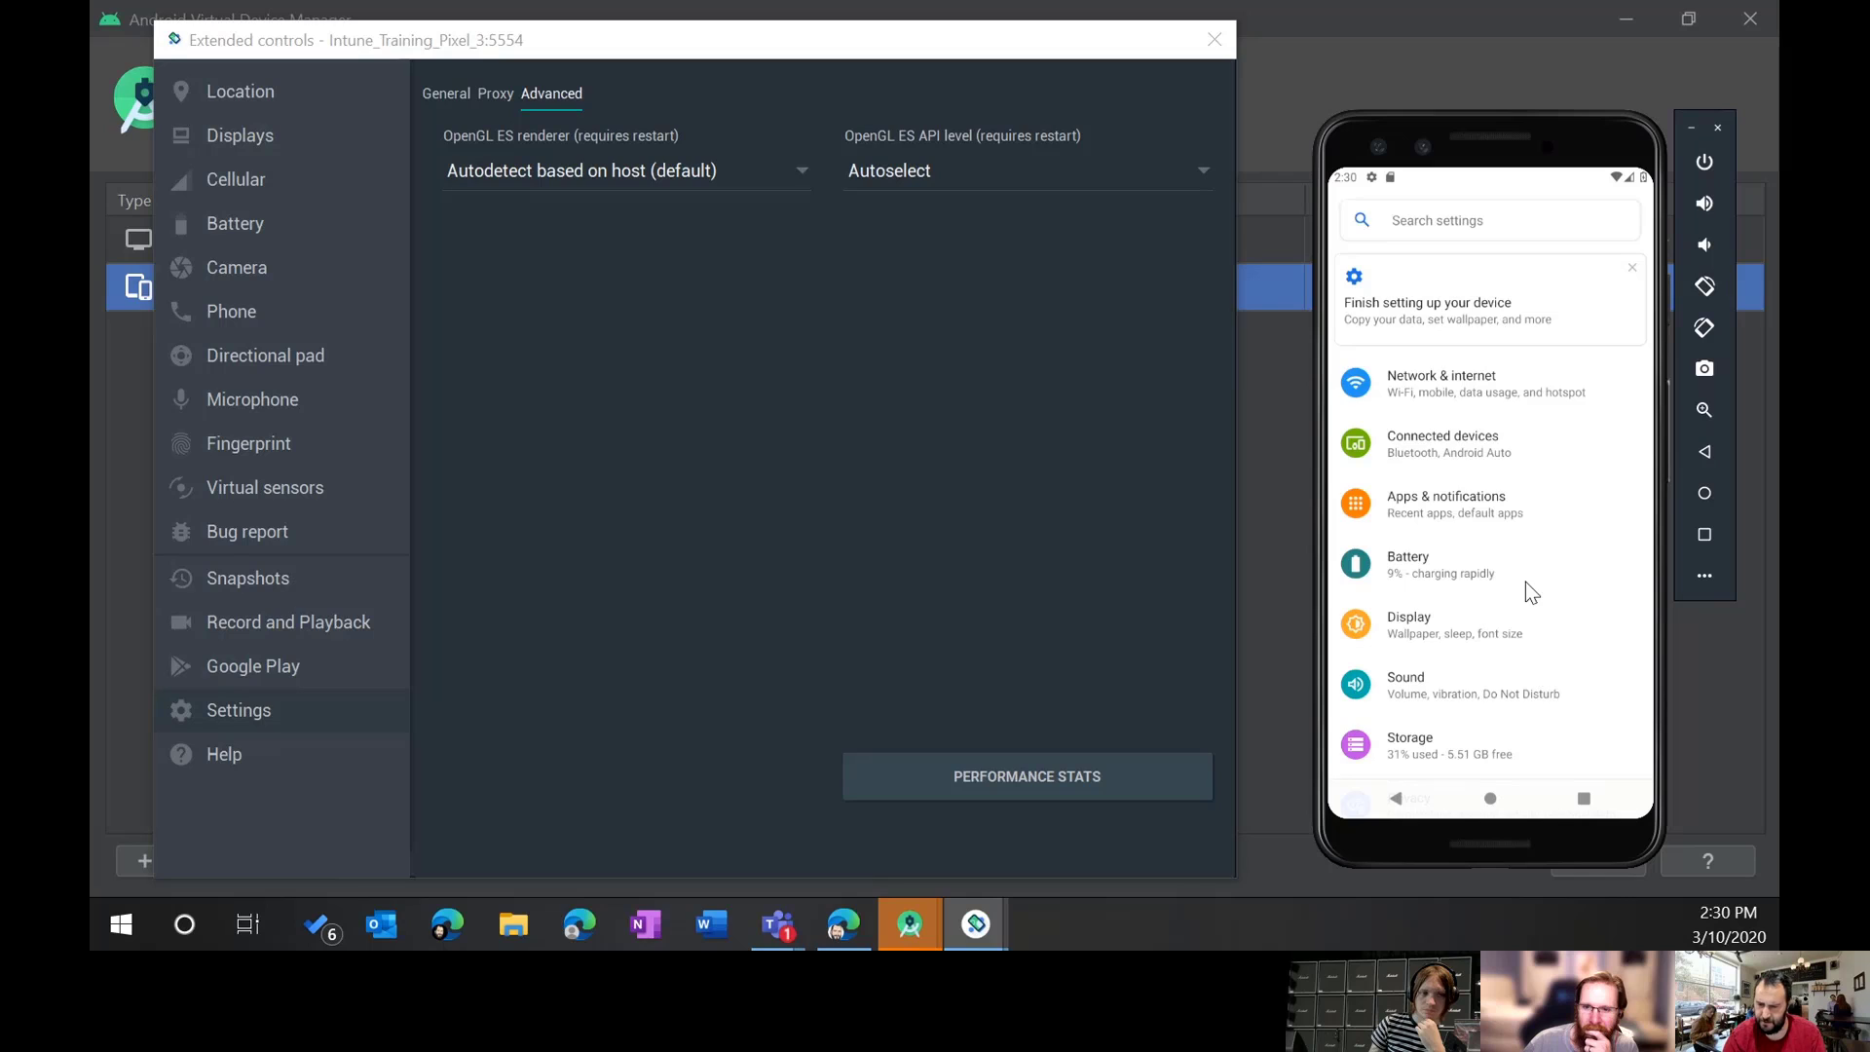
scroll(1533, 520, down, 5)
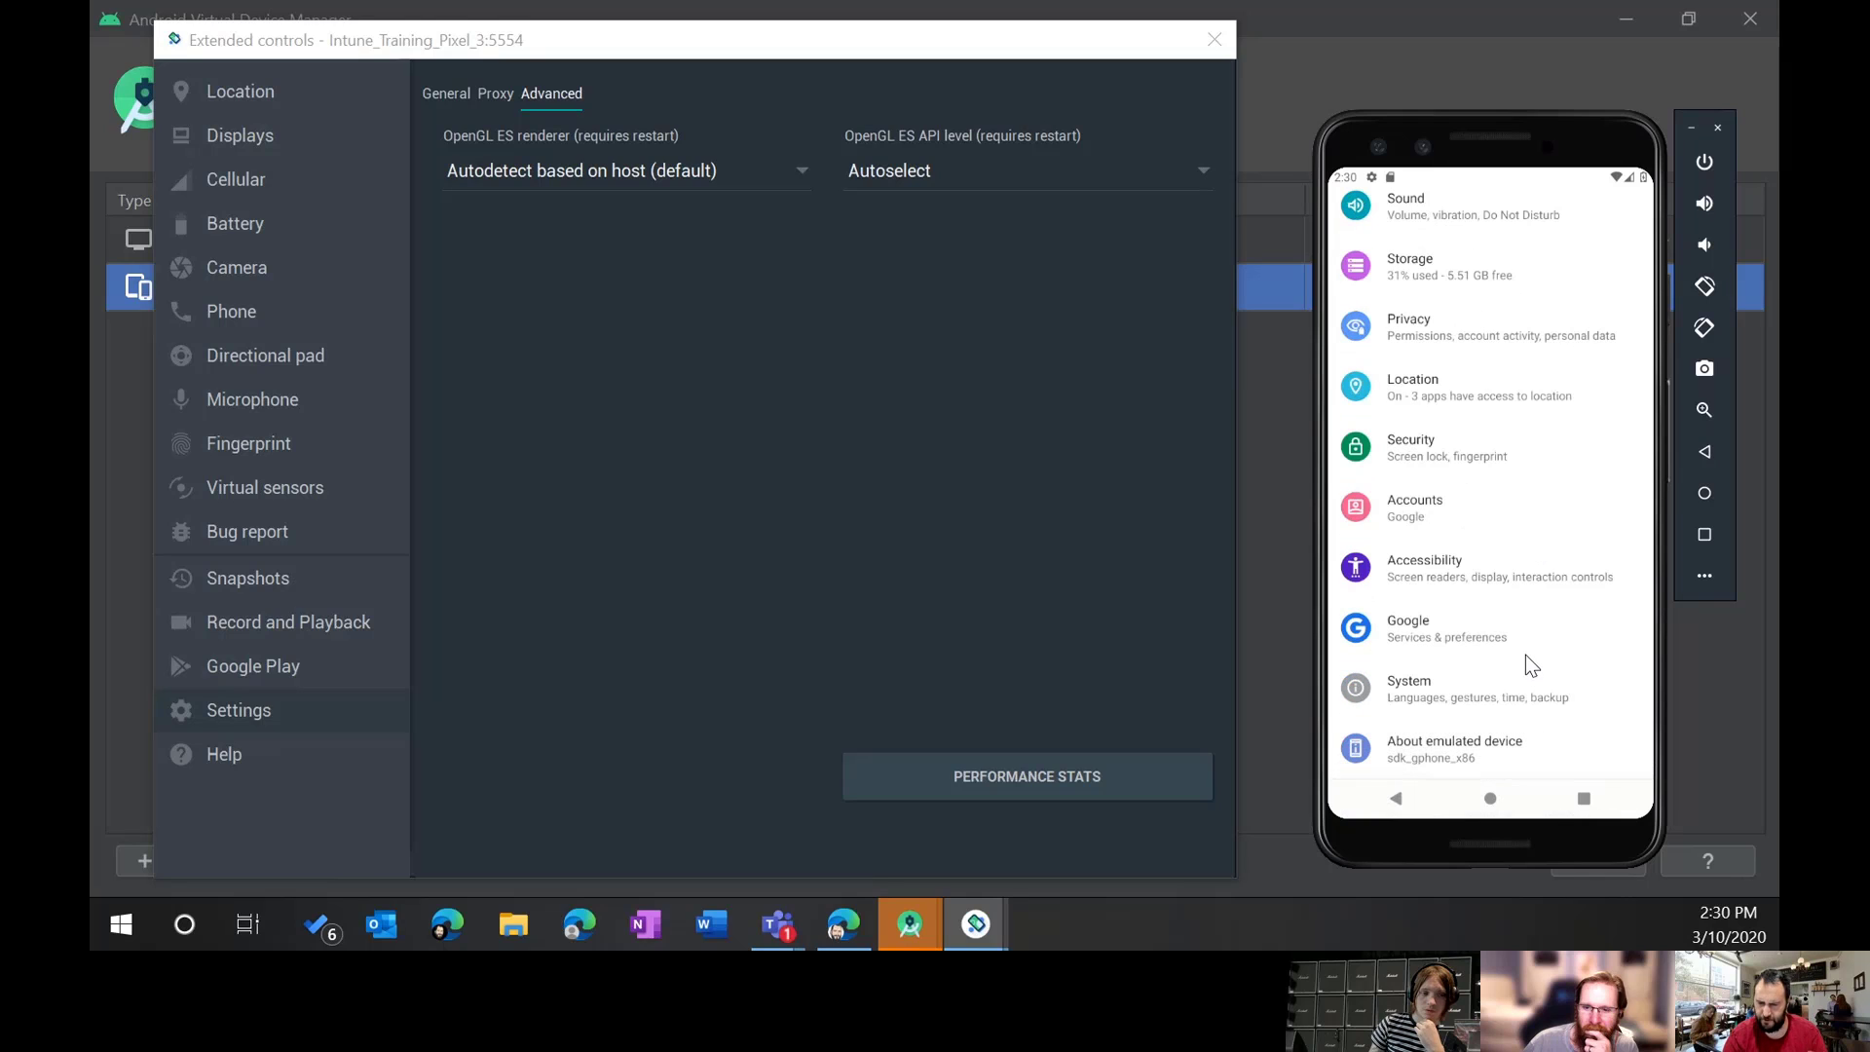
click(1434, 448)
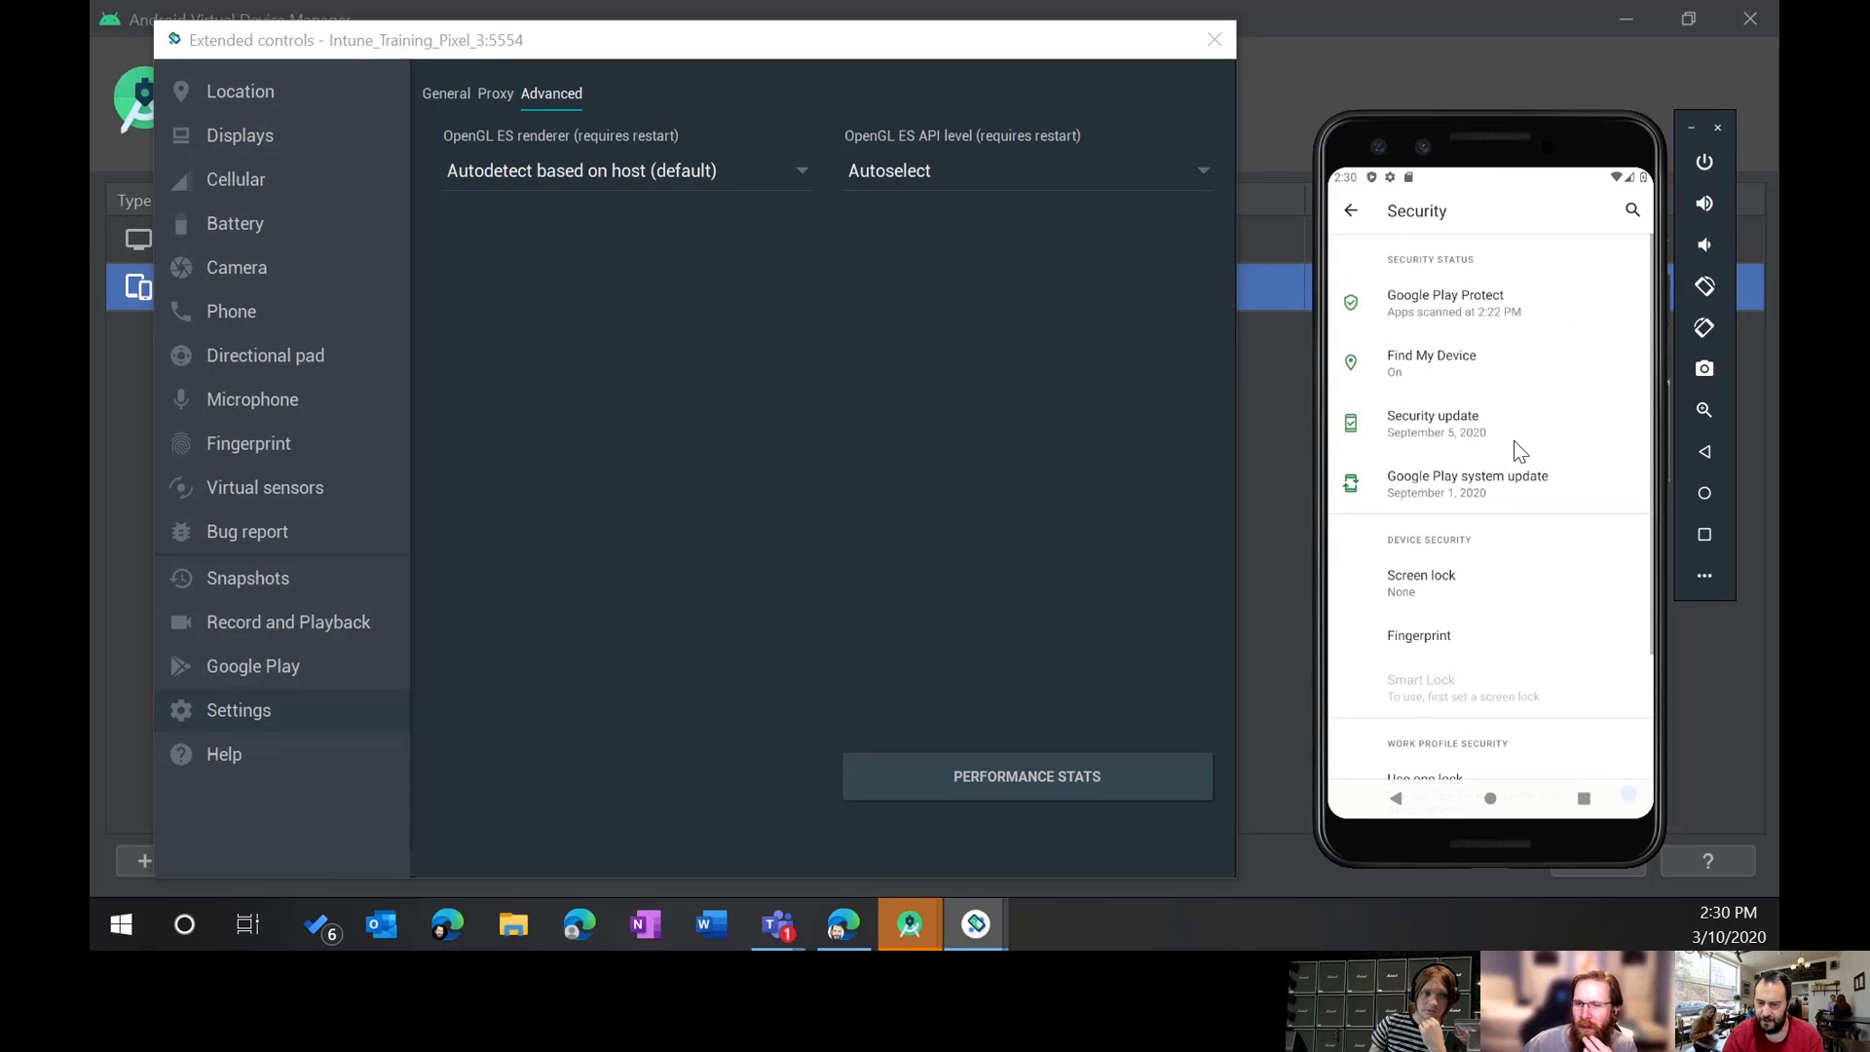
Step: Choose Fingerprint + PIN as the screen lock and enter a new PIN
click(1440, 634)
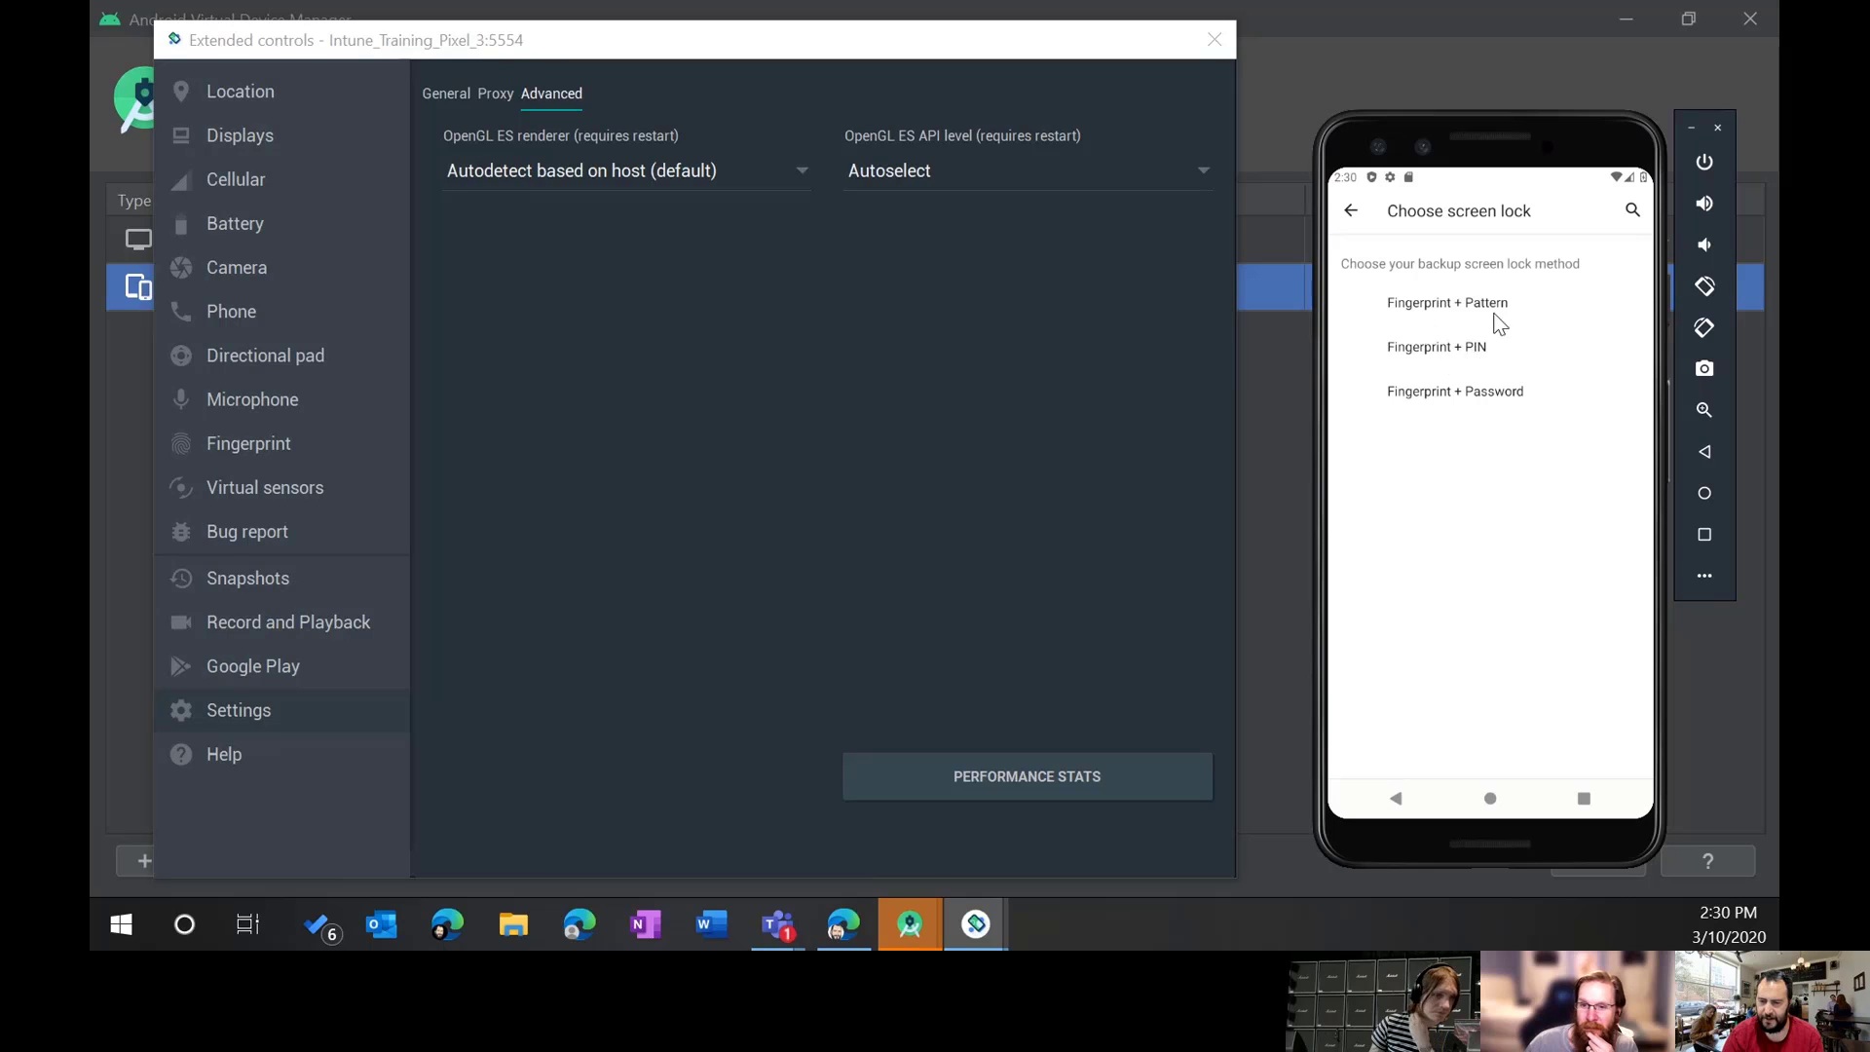
click(1443, 349)
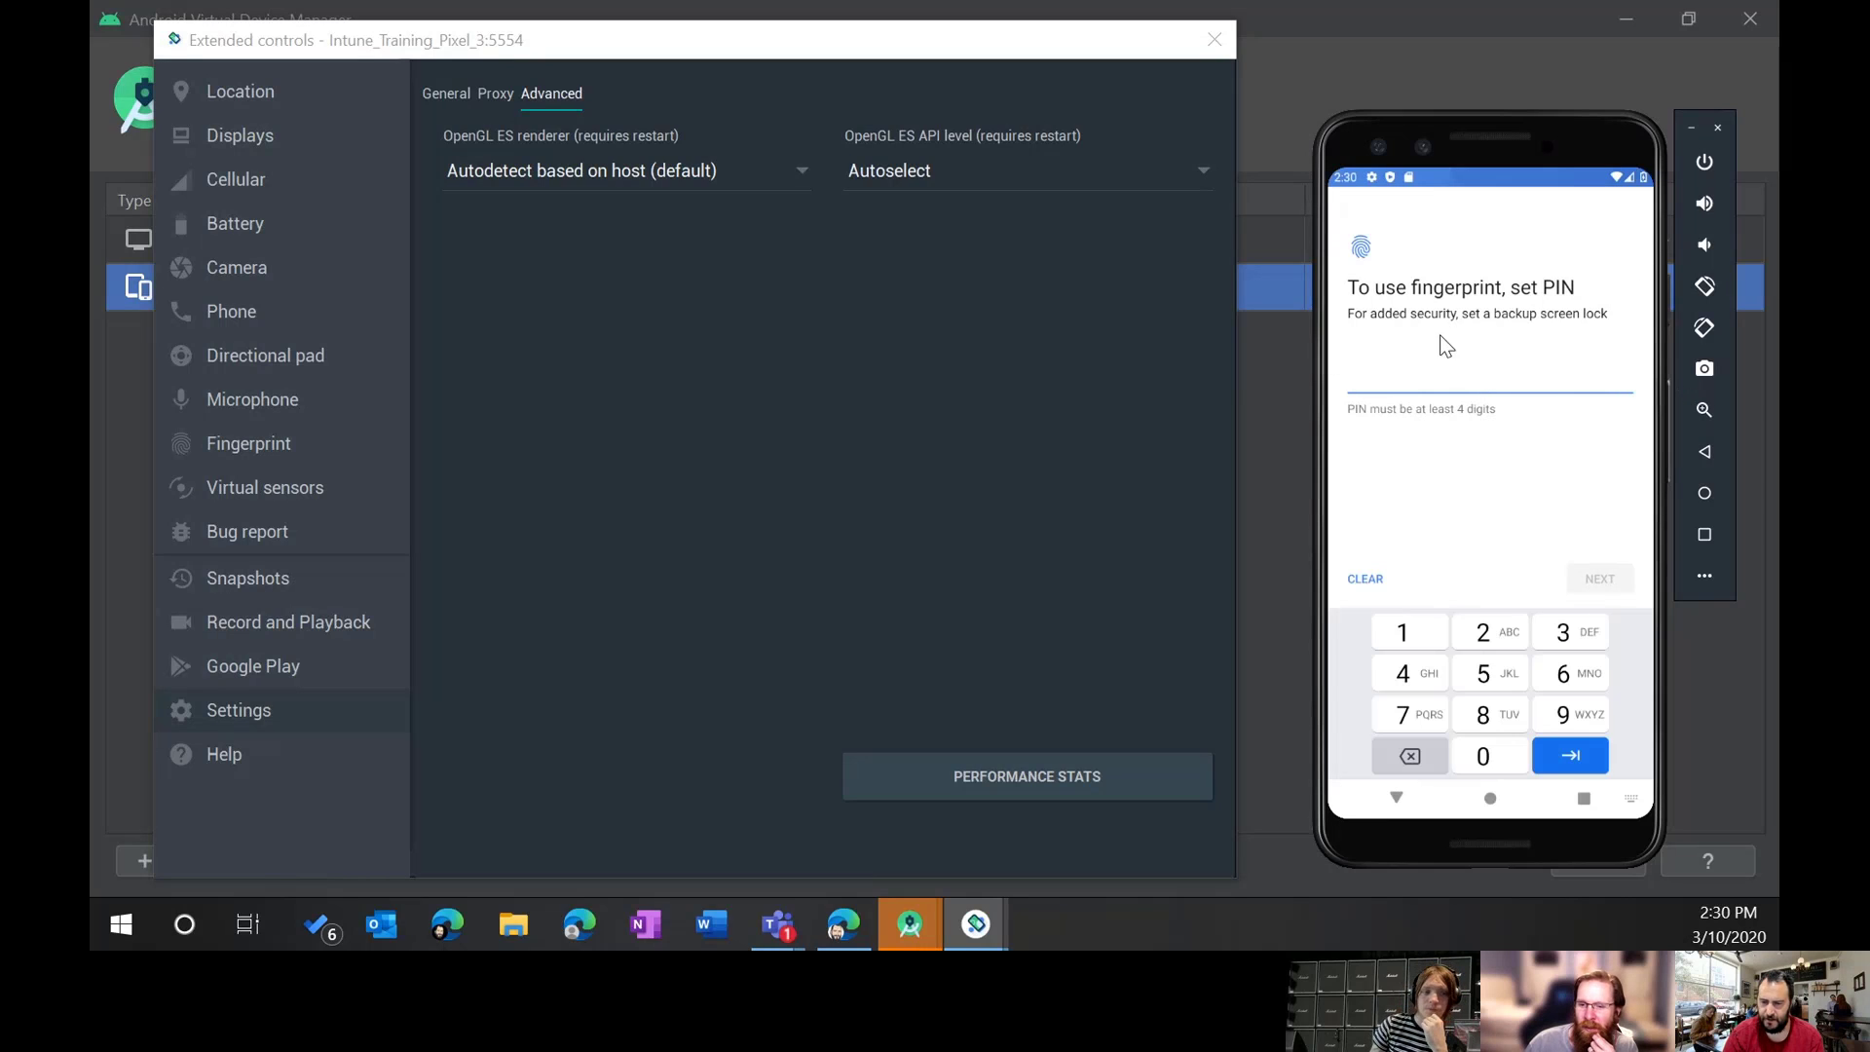
click(1395, 633)
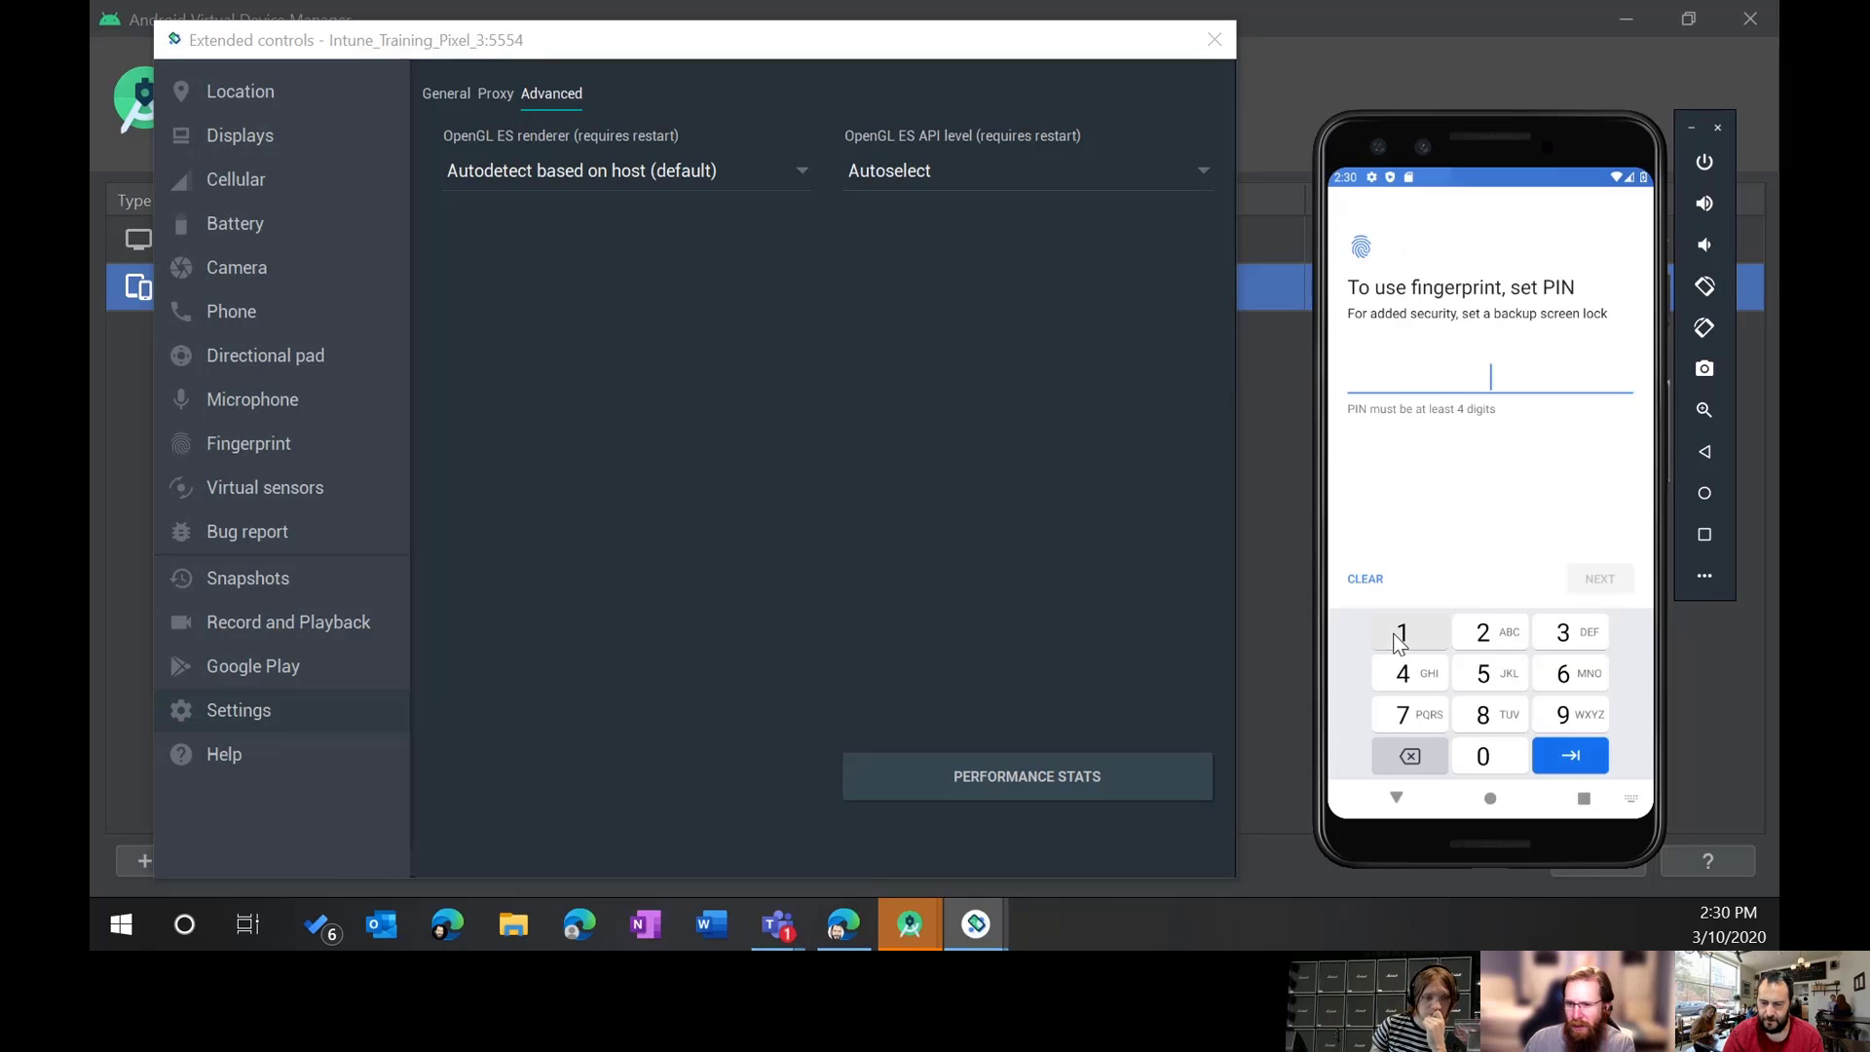
click(1411, 679)
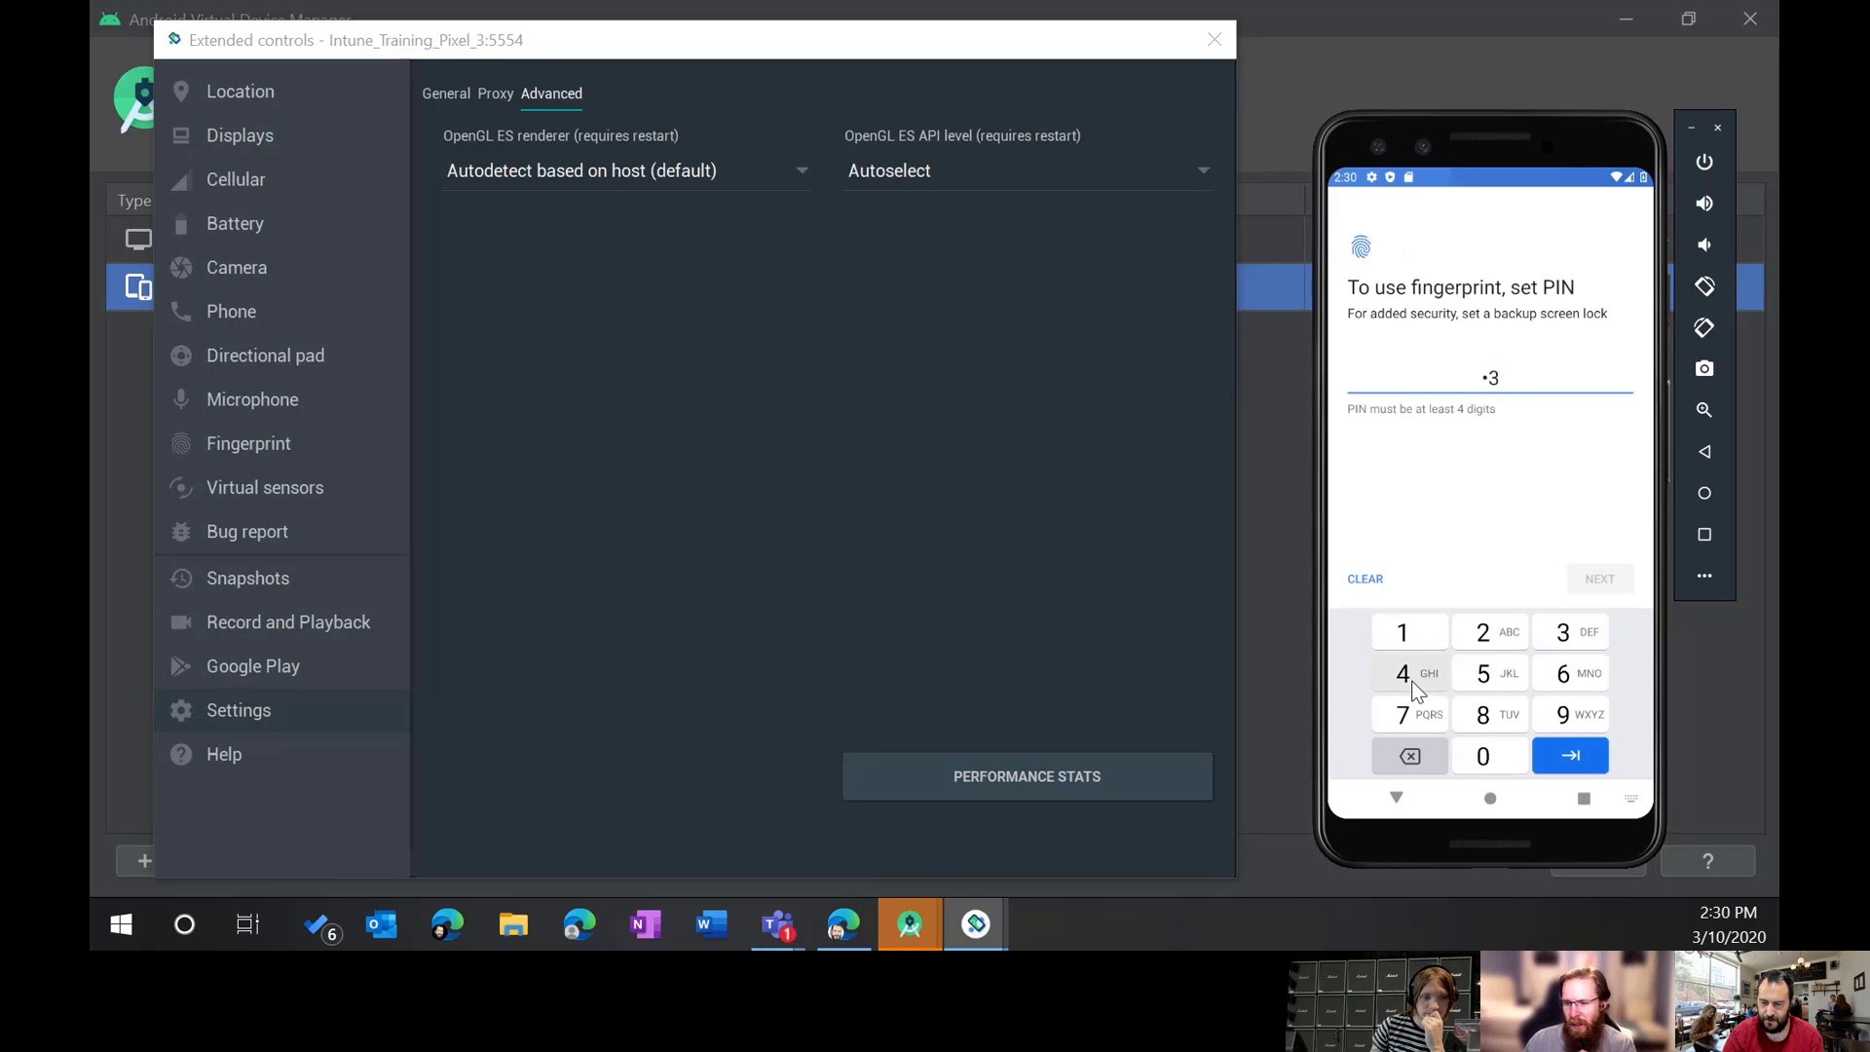
click(1582, 675)
click(1562, 752)
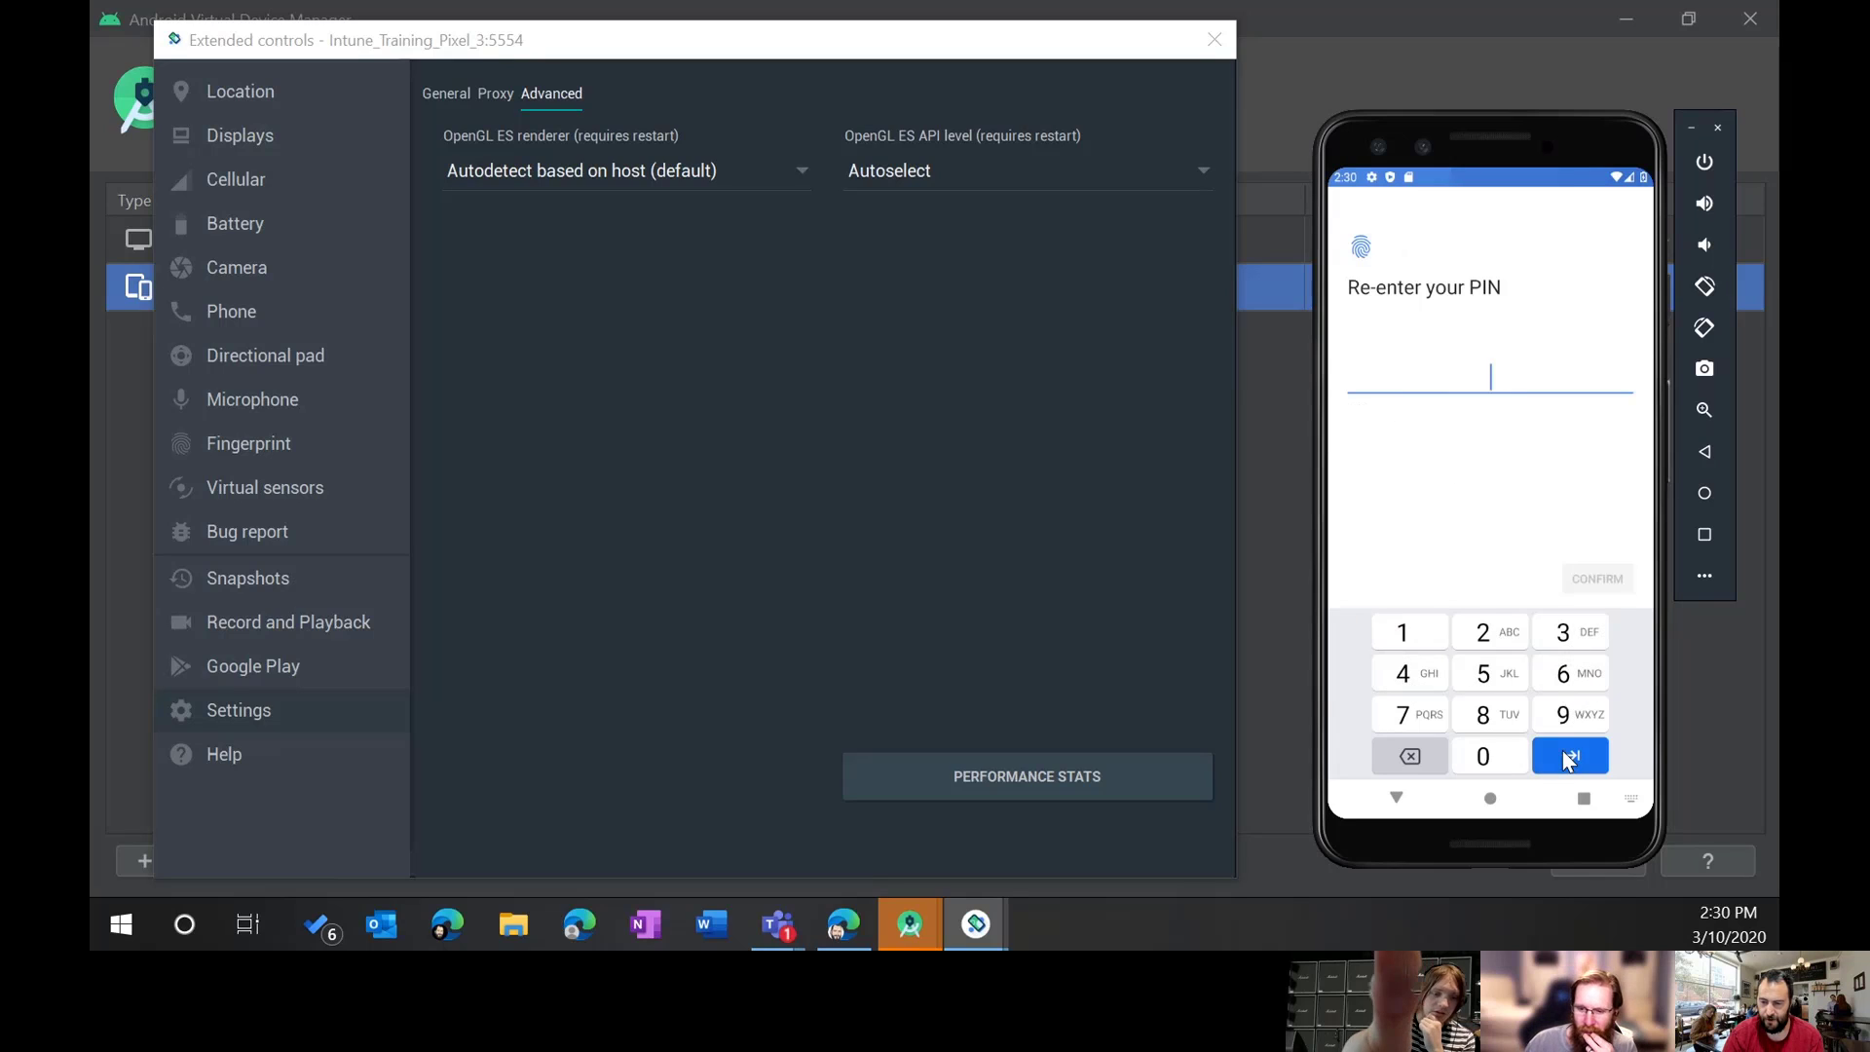
Step: Confirm the PIN, accept the lock-screen notification setting, and continue to fingerprint enrollment
click(1412, 633)
click(1428, 672)
click(1578, 673)
click(1565, 675)
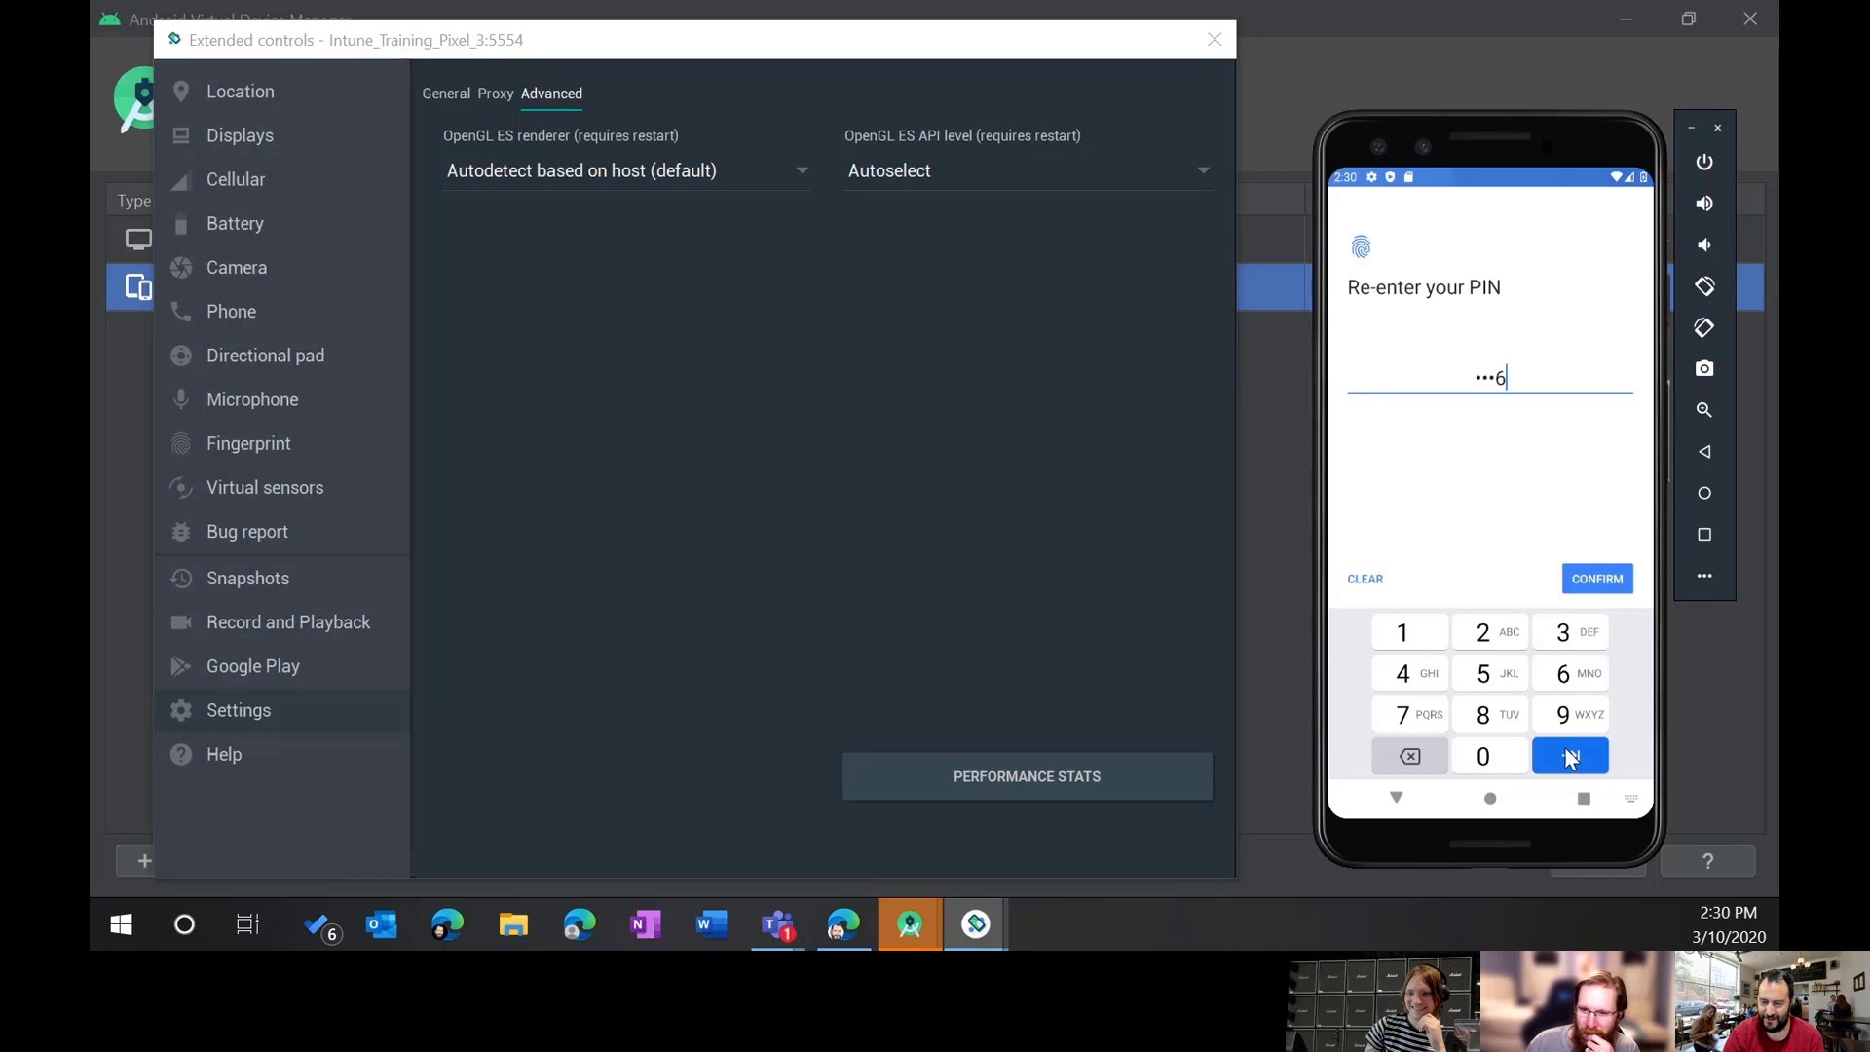
click(1564, 753)
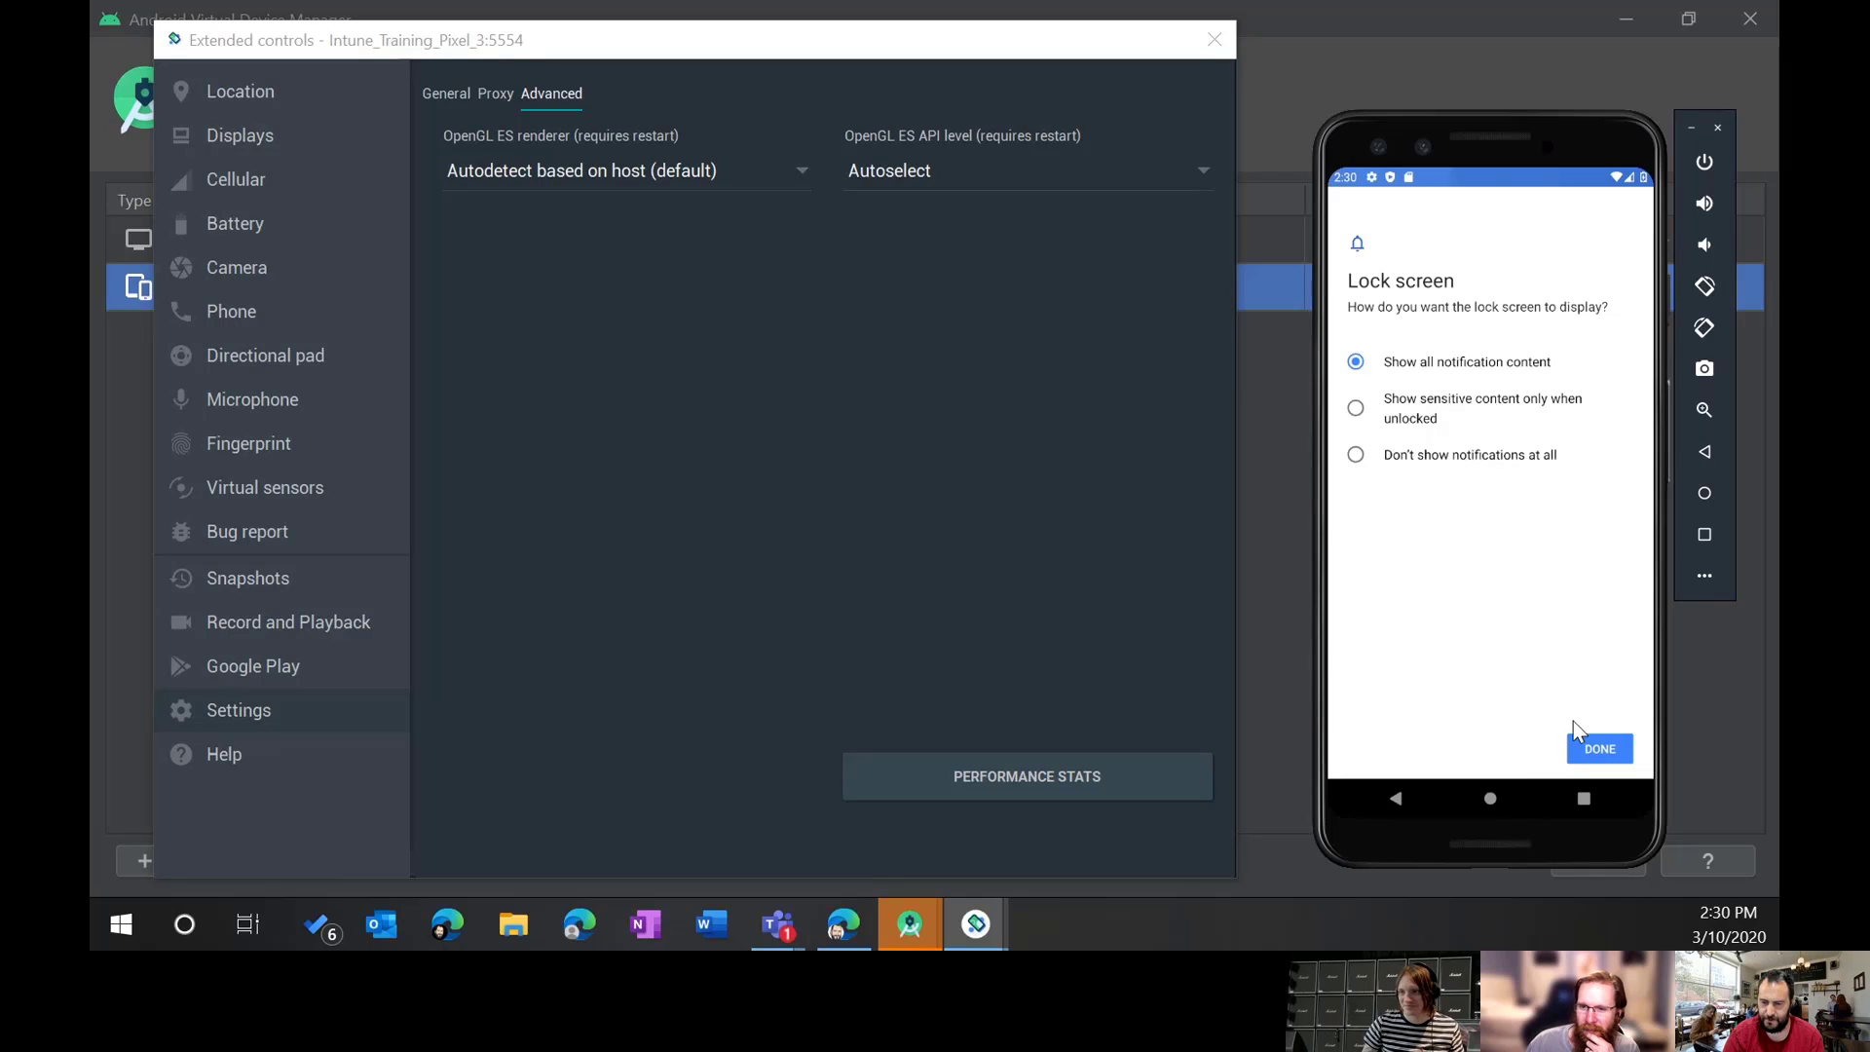
click(1602, 751)
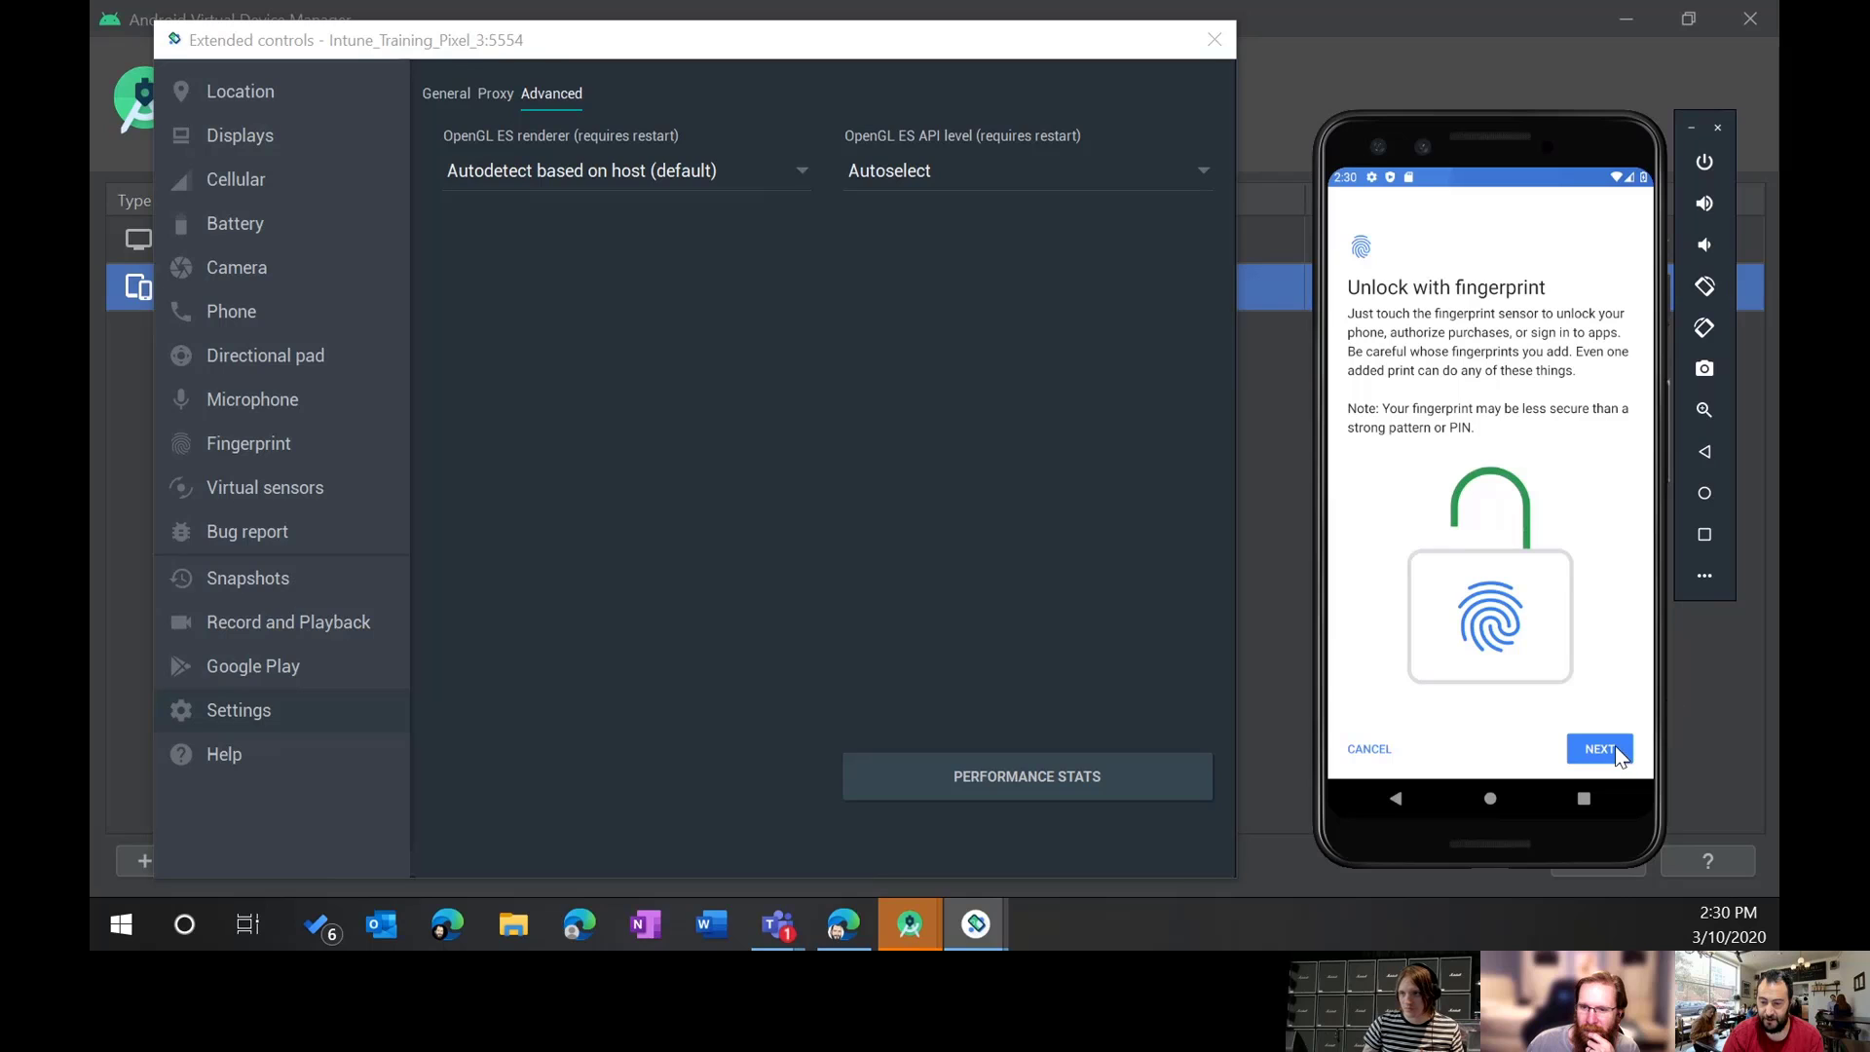
click(1609, 748)
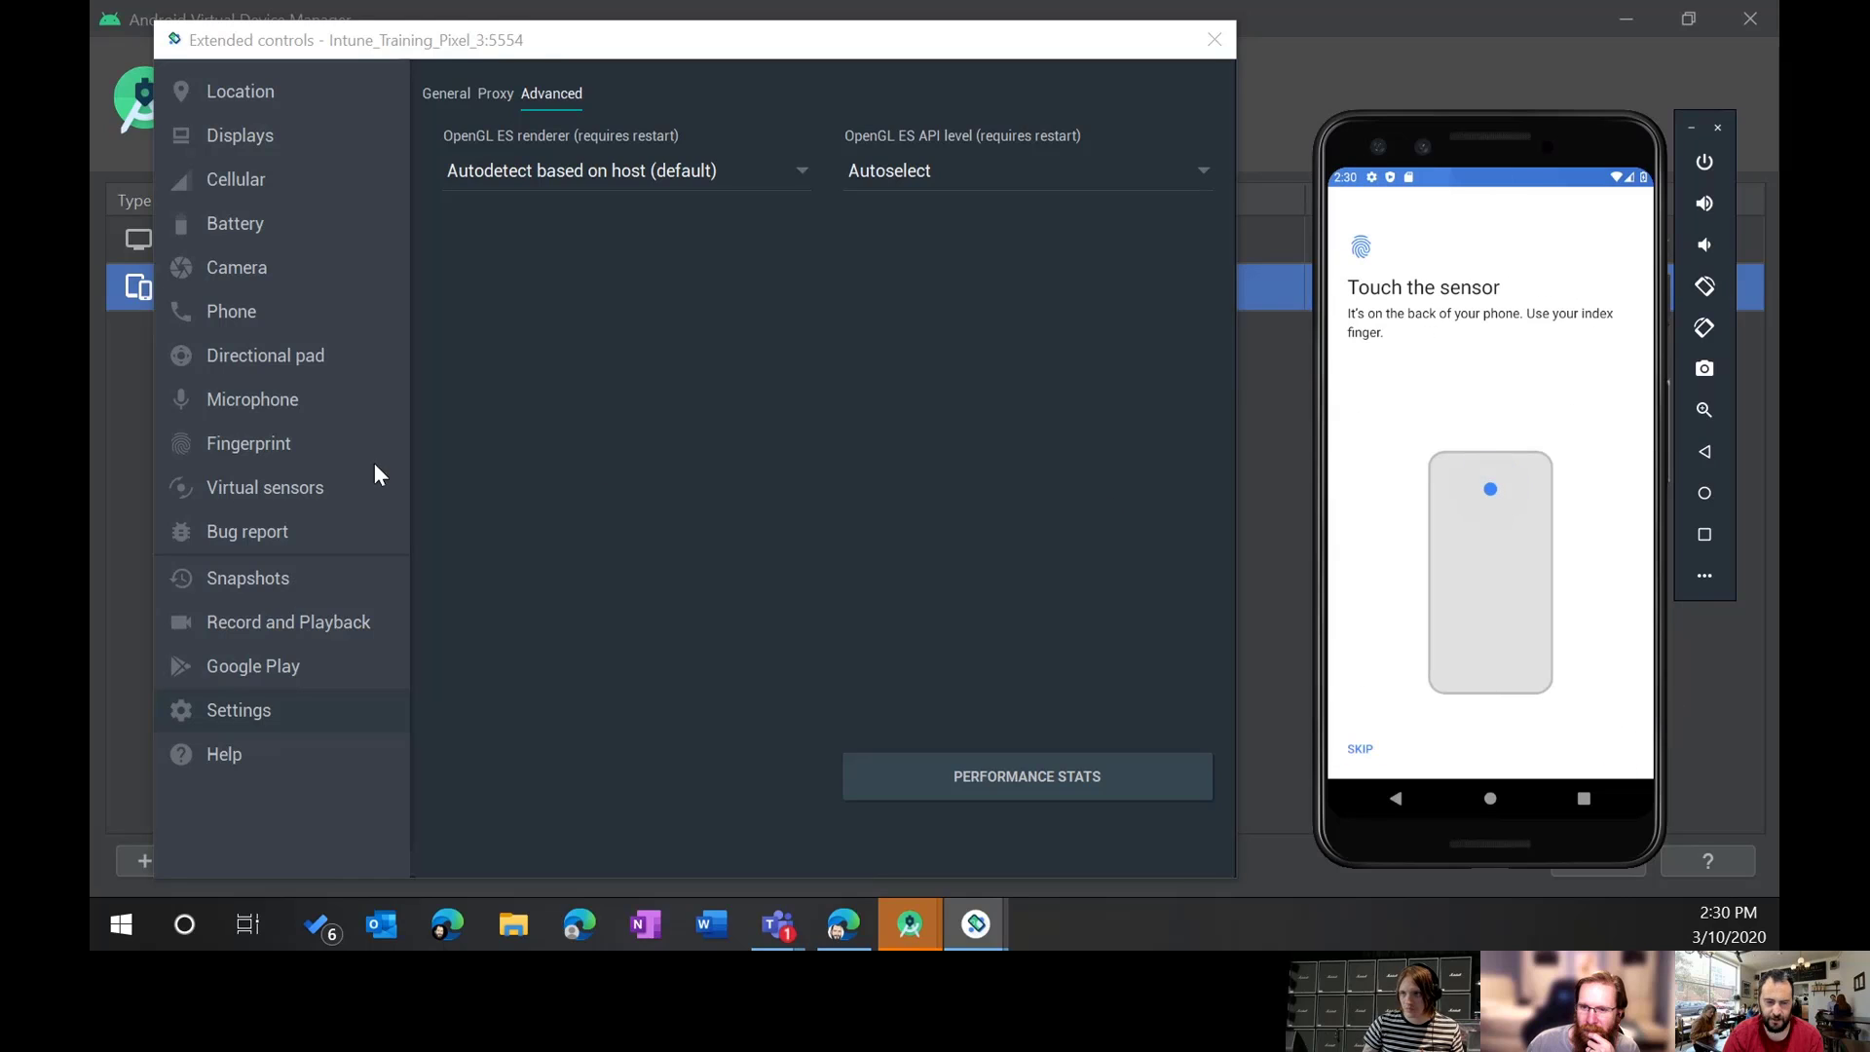
Step: Enroll Finger 1 via the emulator's Fingerprint controls with repeated sensor touches
click(247, 444)
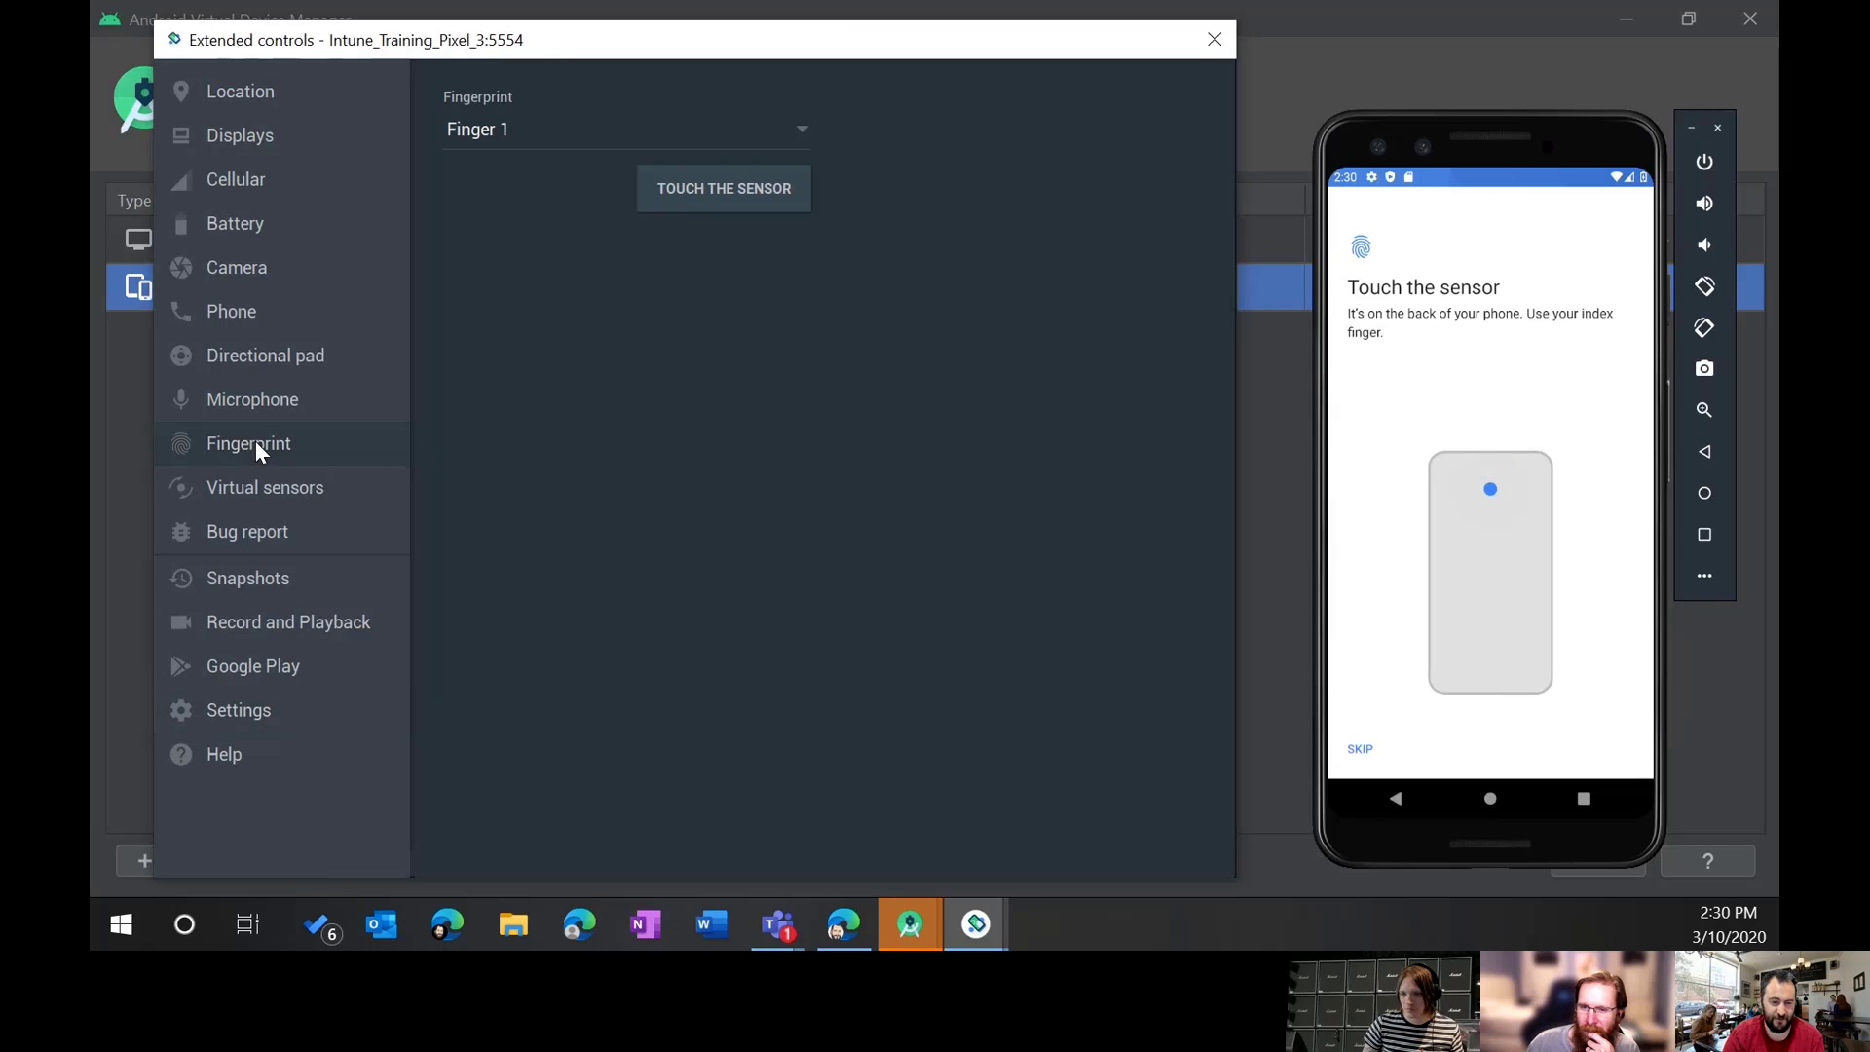
click(737, 190)
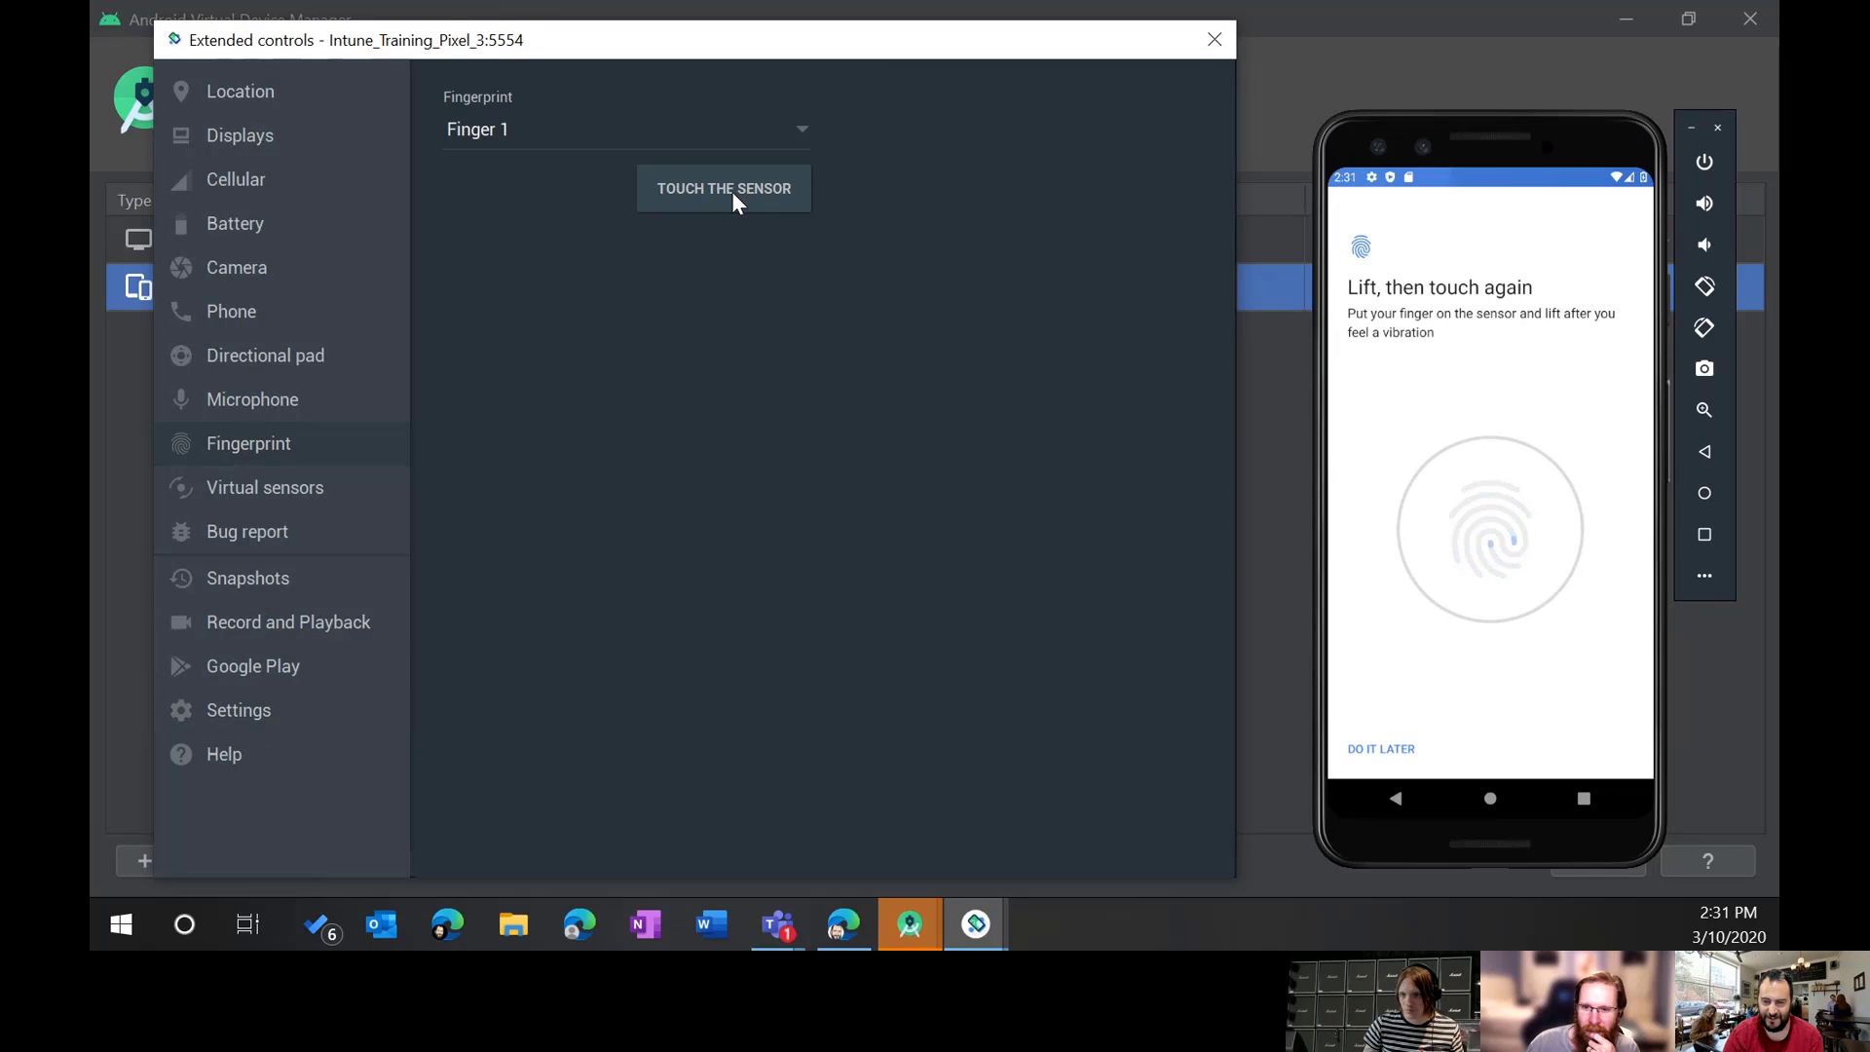
click(733, 191)
click(732, 191)
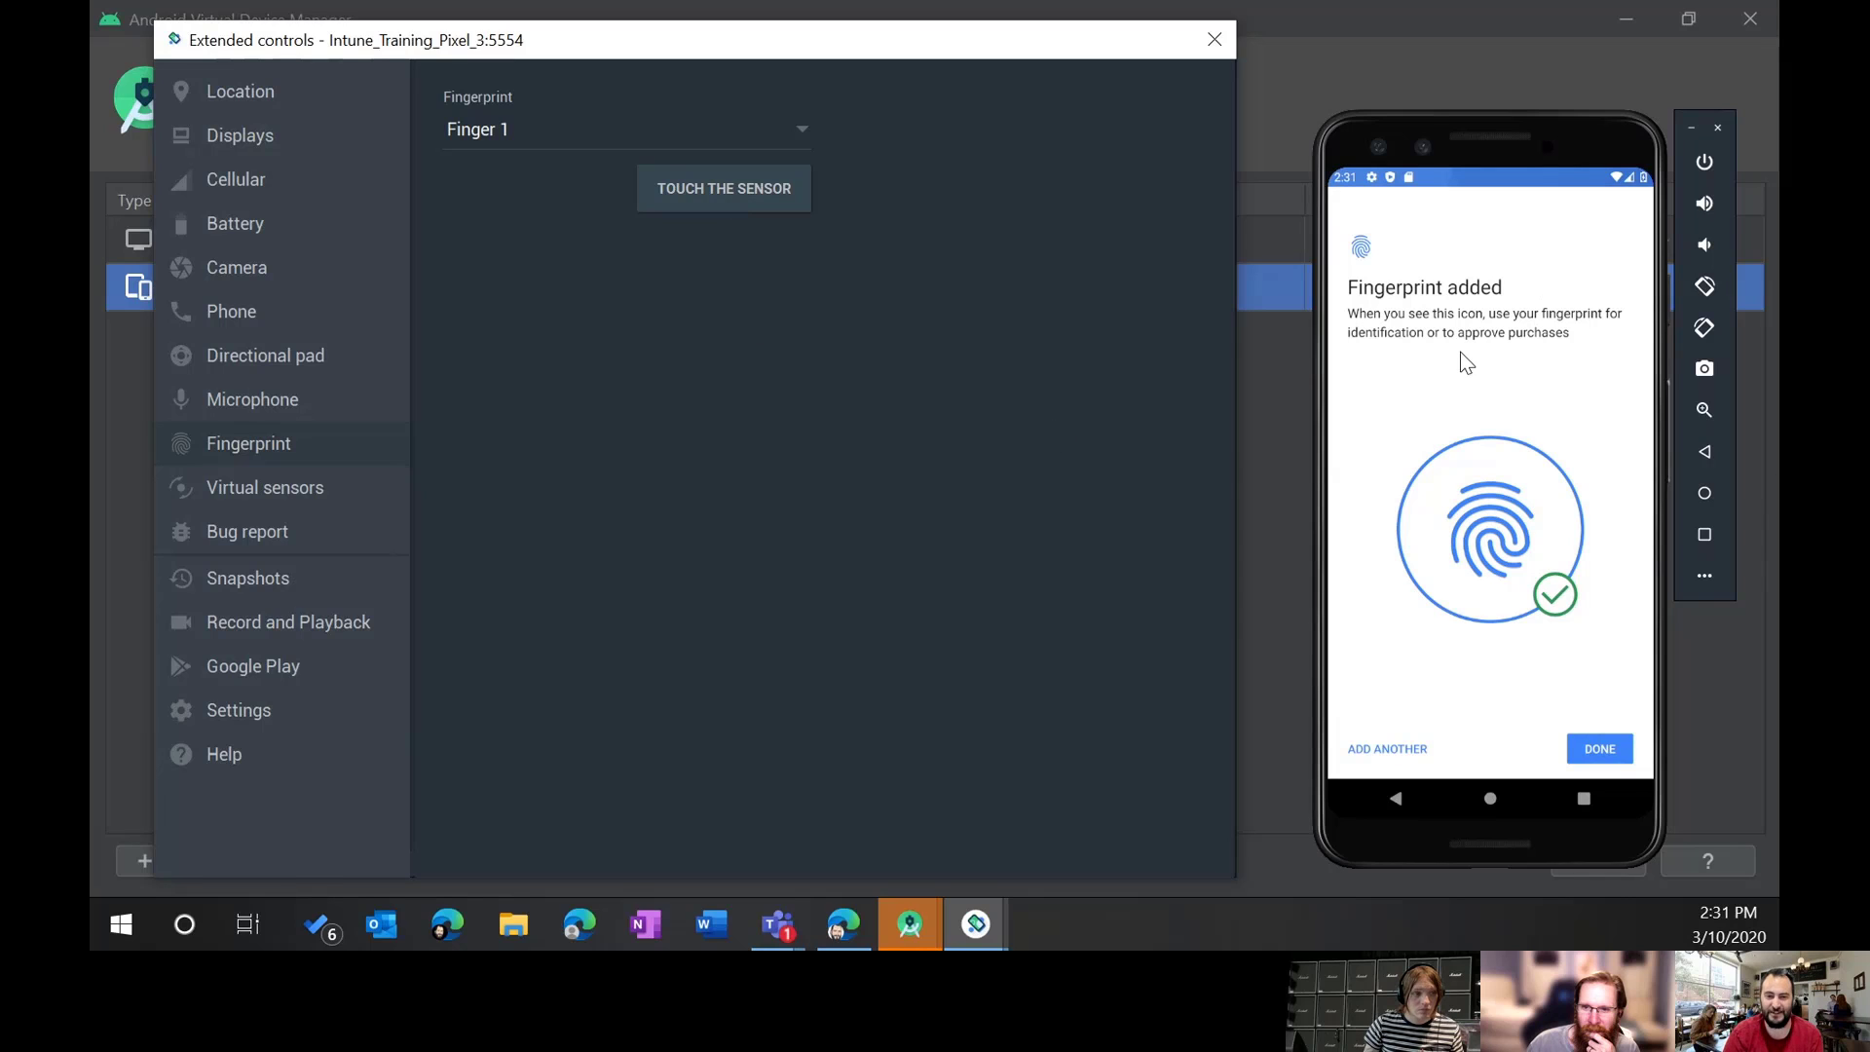
click(1602, 755)
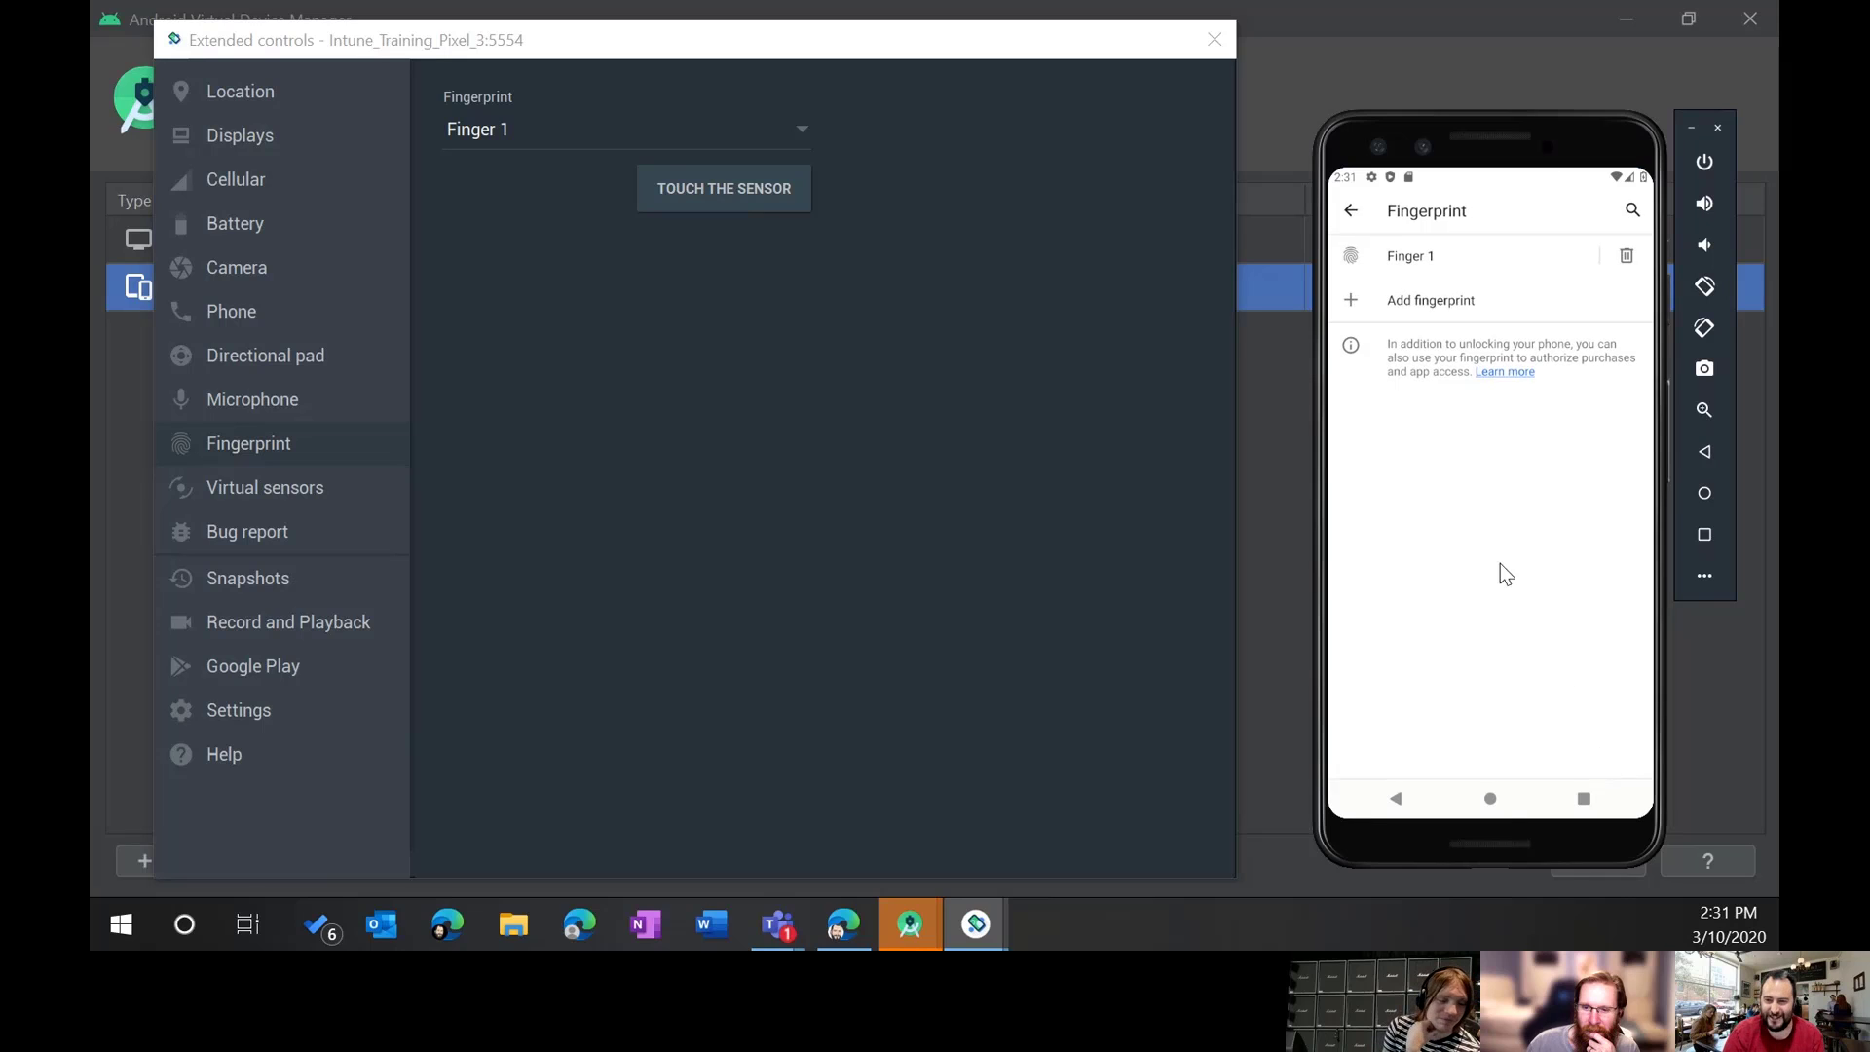
Step: Lock the phone, unlock it with the fingerprint, and close Security settings from Recents
click(1699, 163)
click(1699, 166)
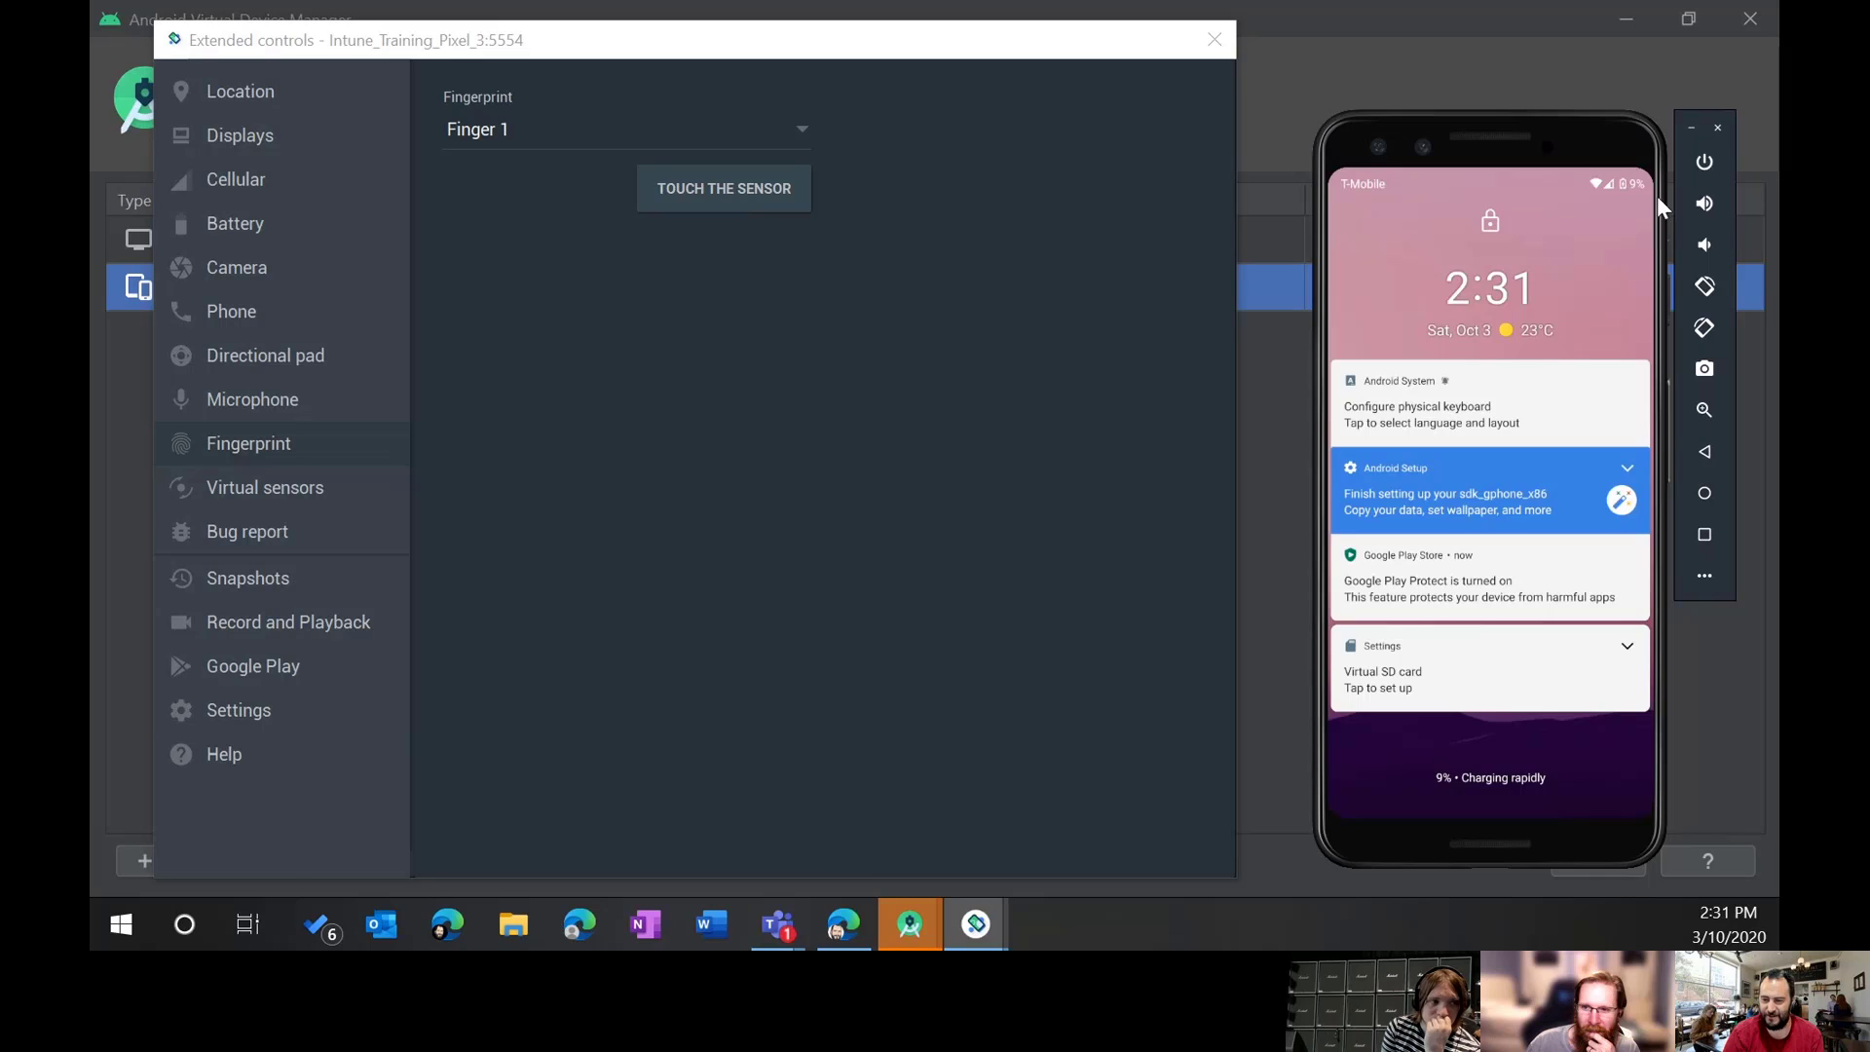
drag(1538, 761, 1531, 342)
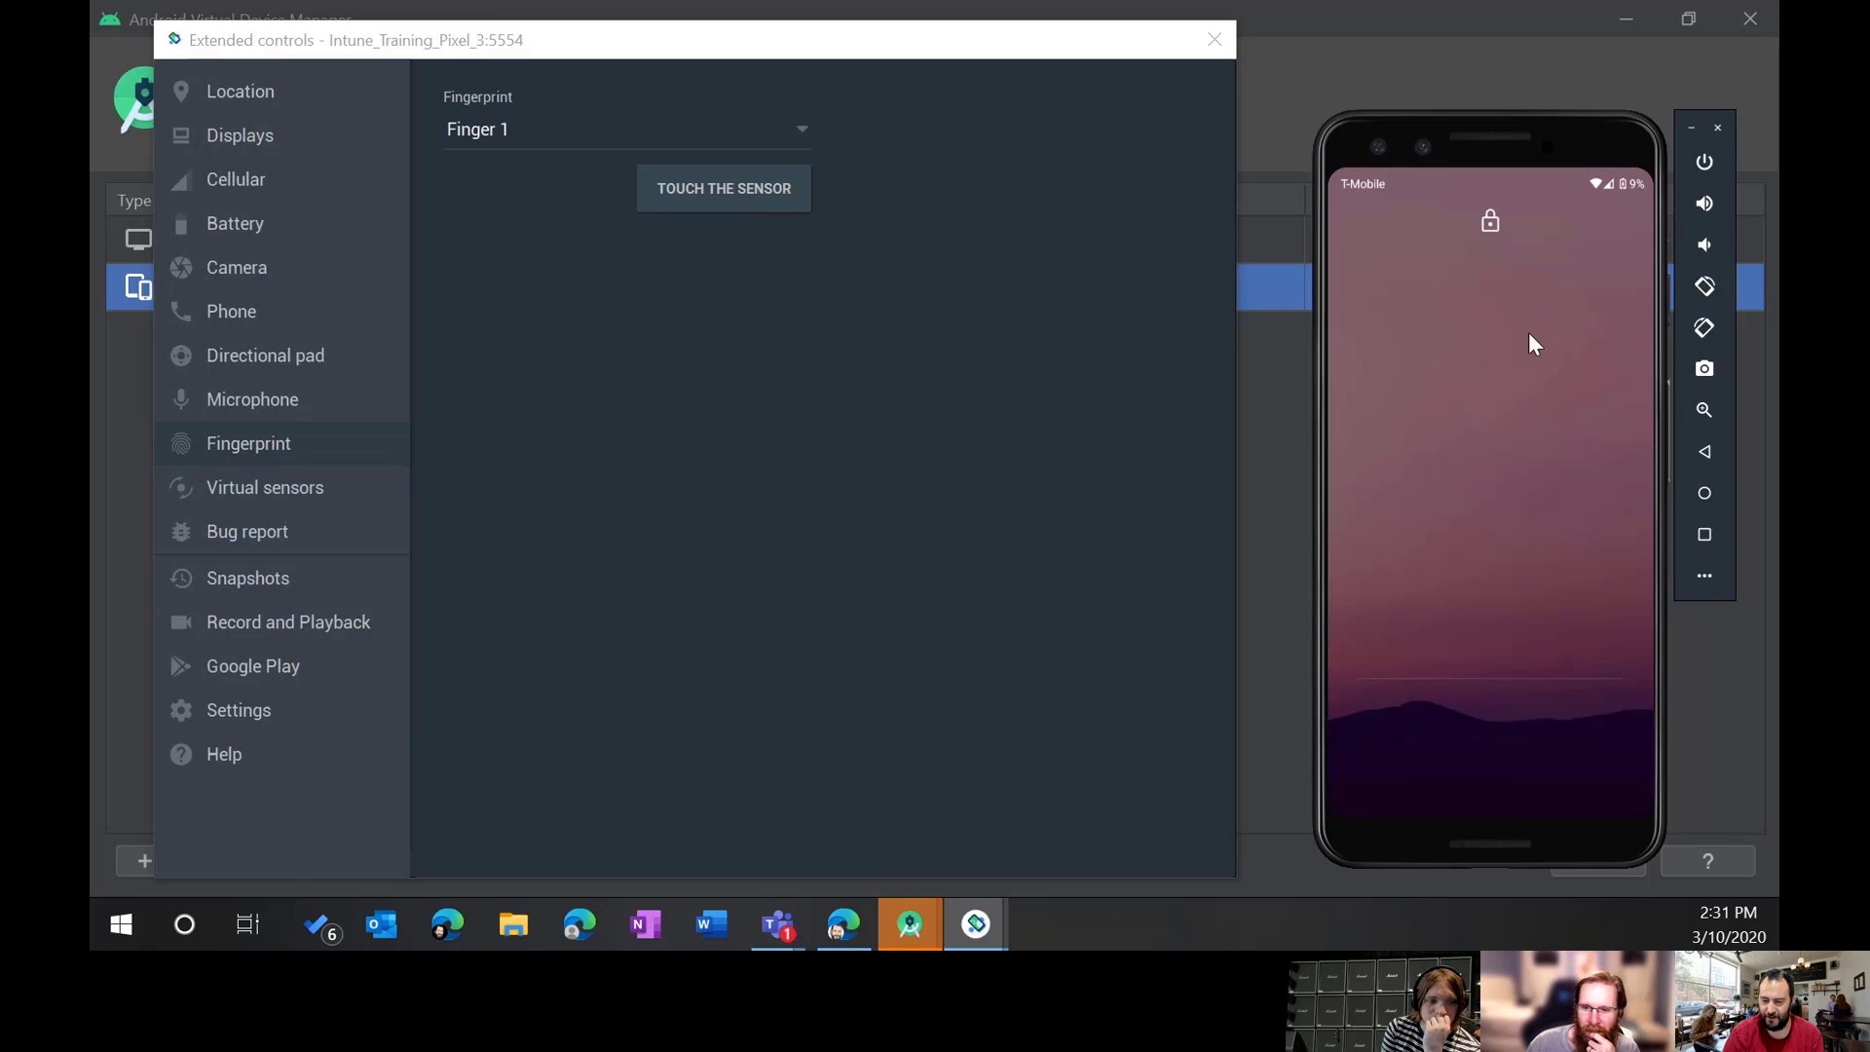
click(703, 192)
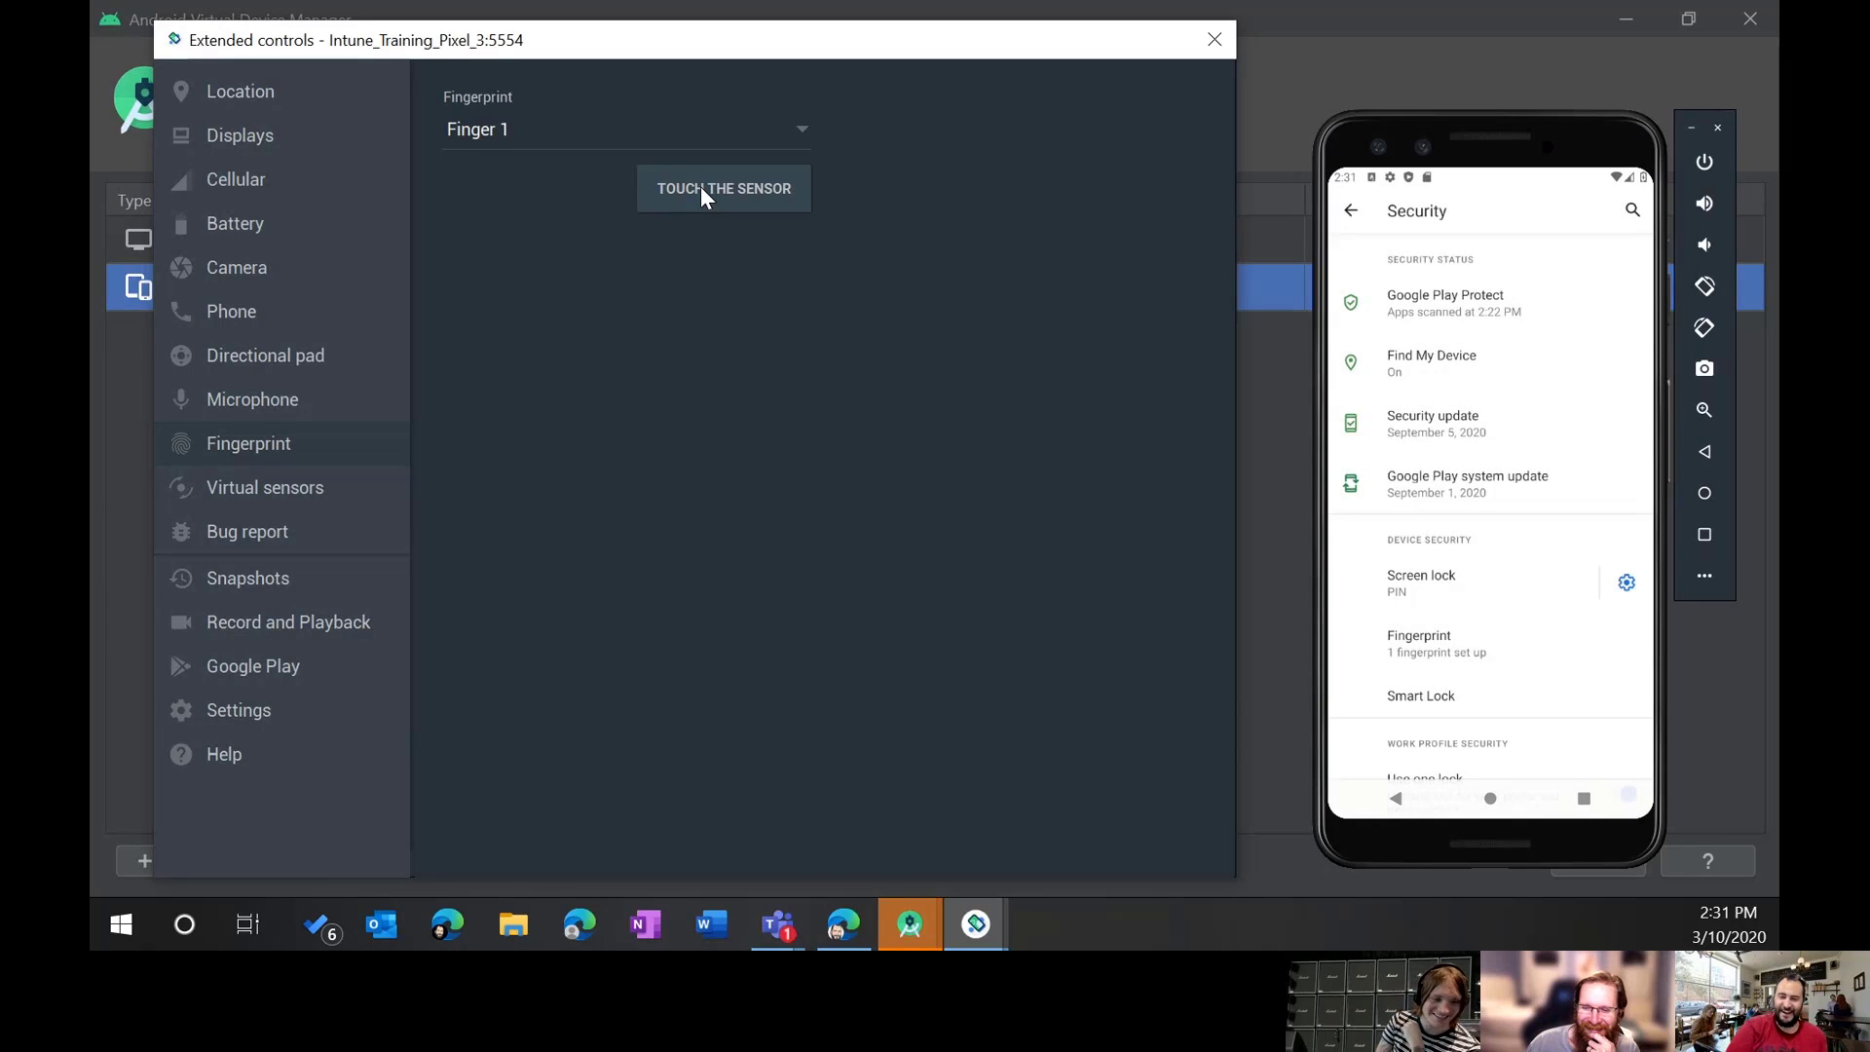
click(1583, 798)
drag(1523, 594, 1486, 339)
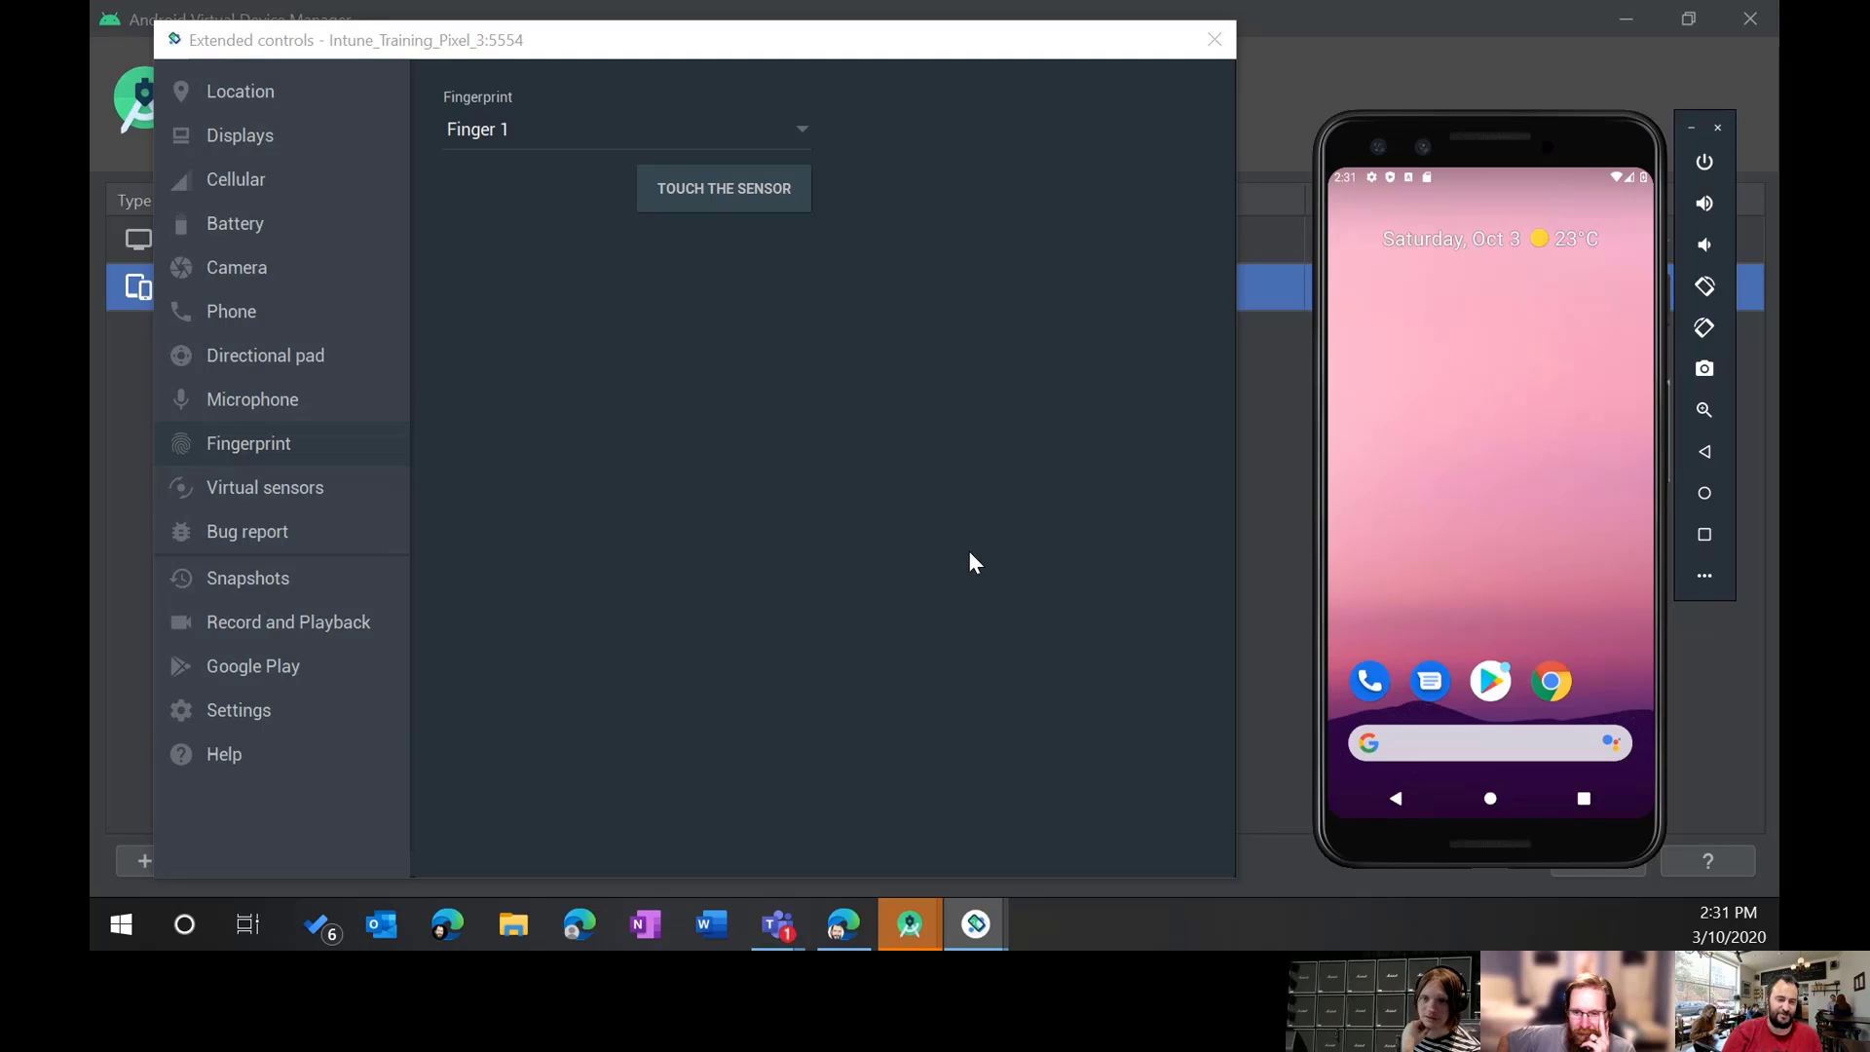
Step: Open the emulator's Location controls map
click(257, 102)
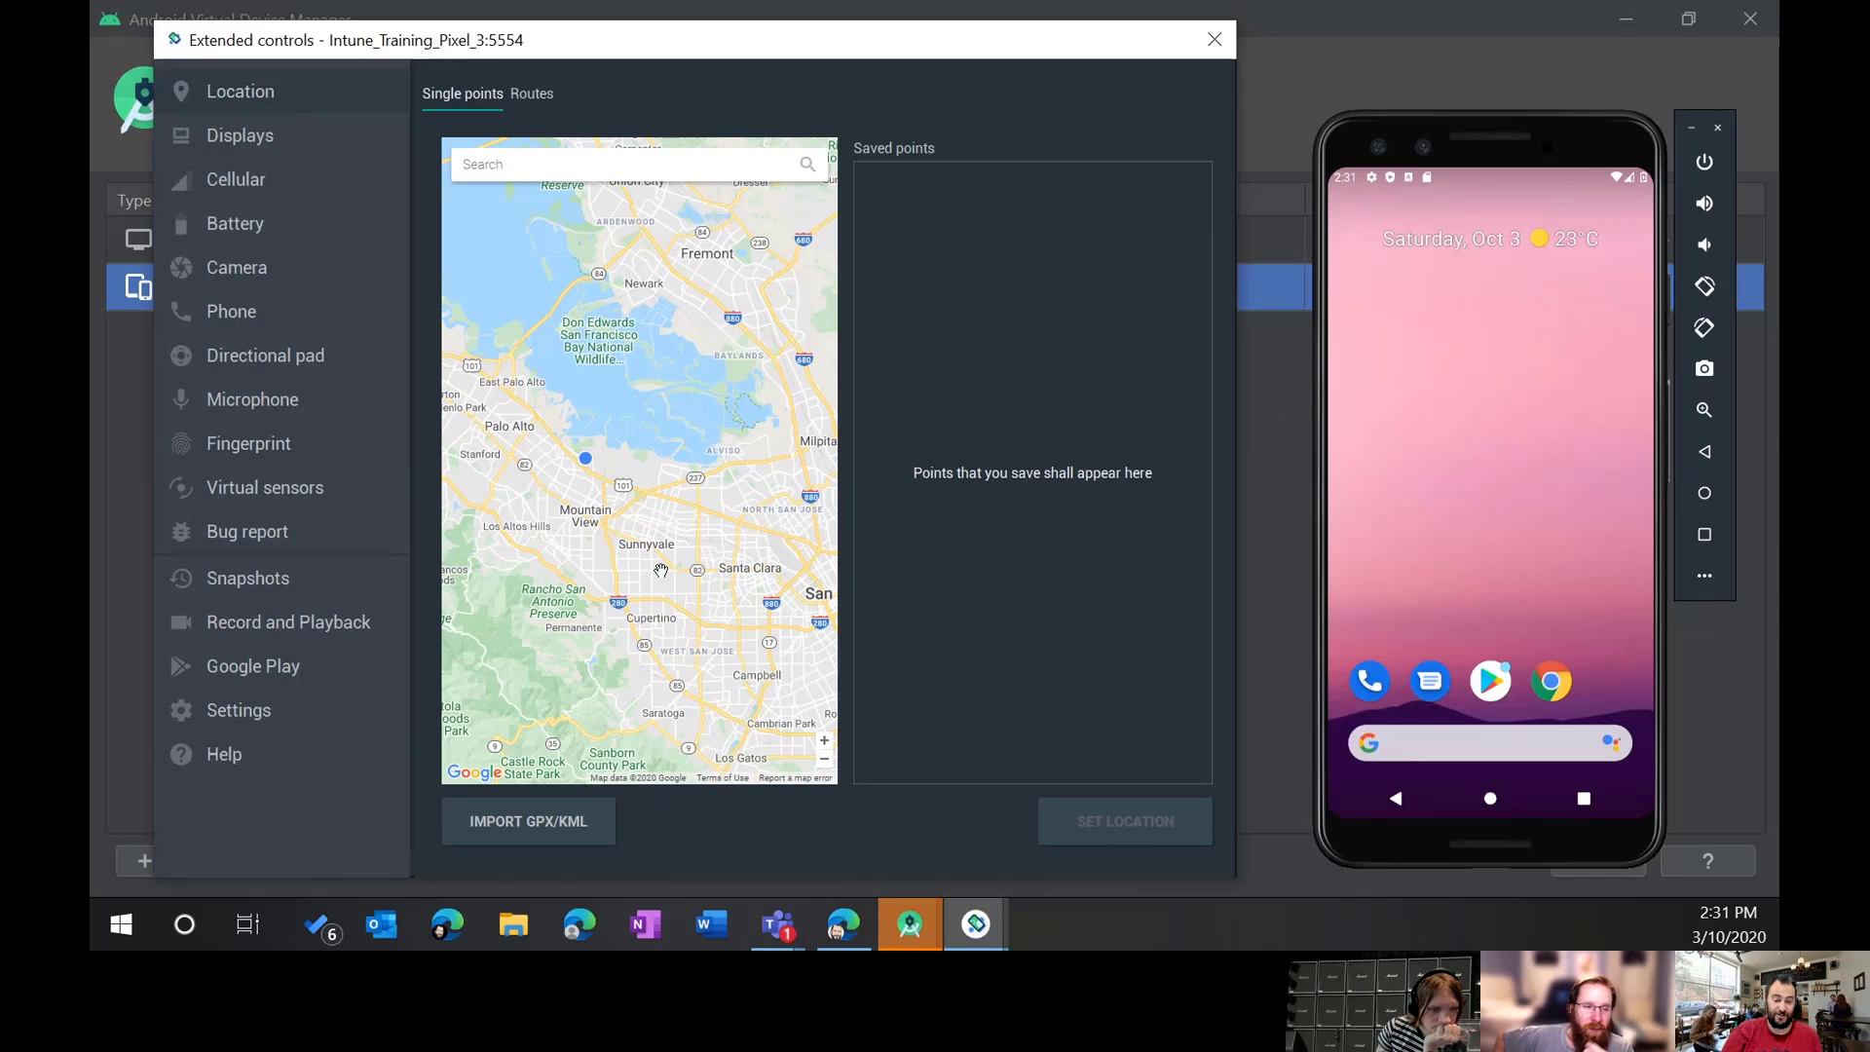
scroll(671, 487, down, 4)
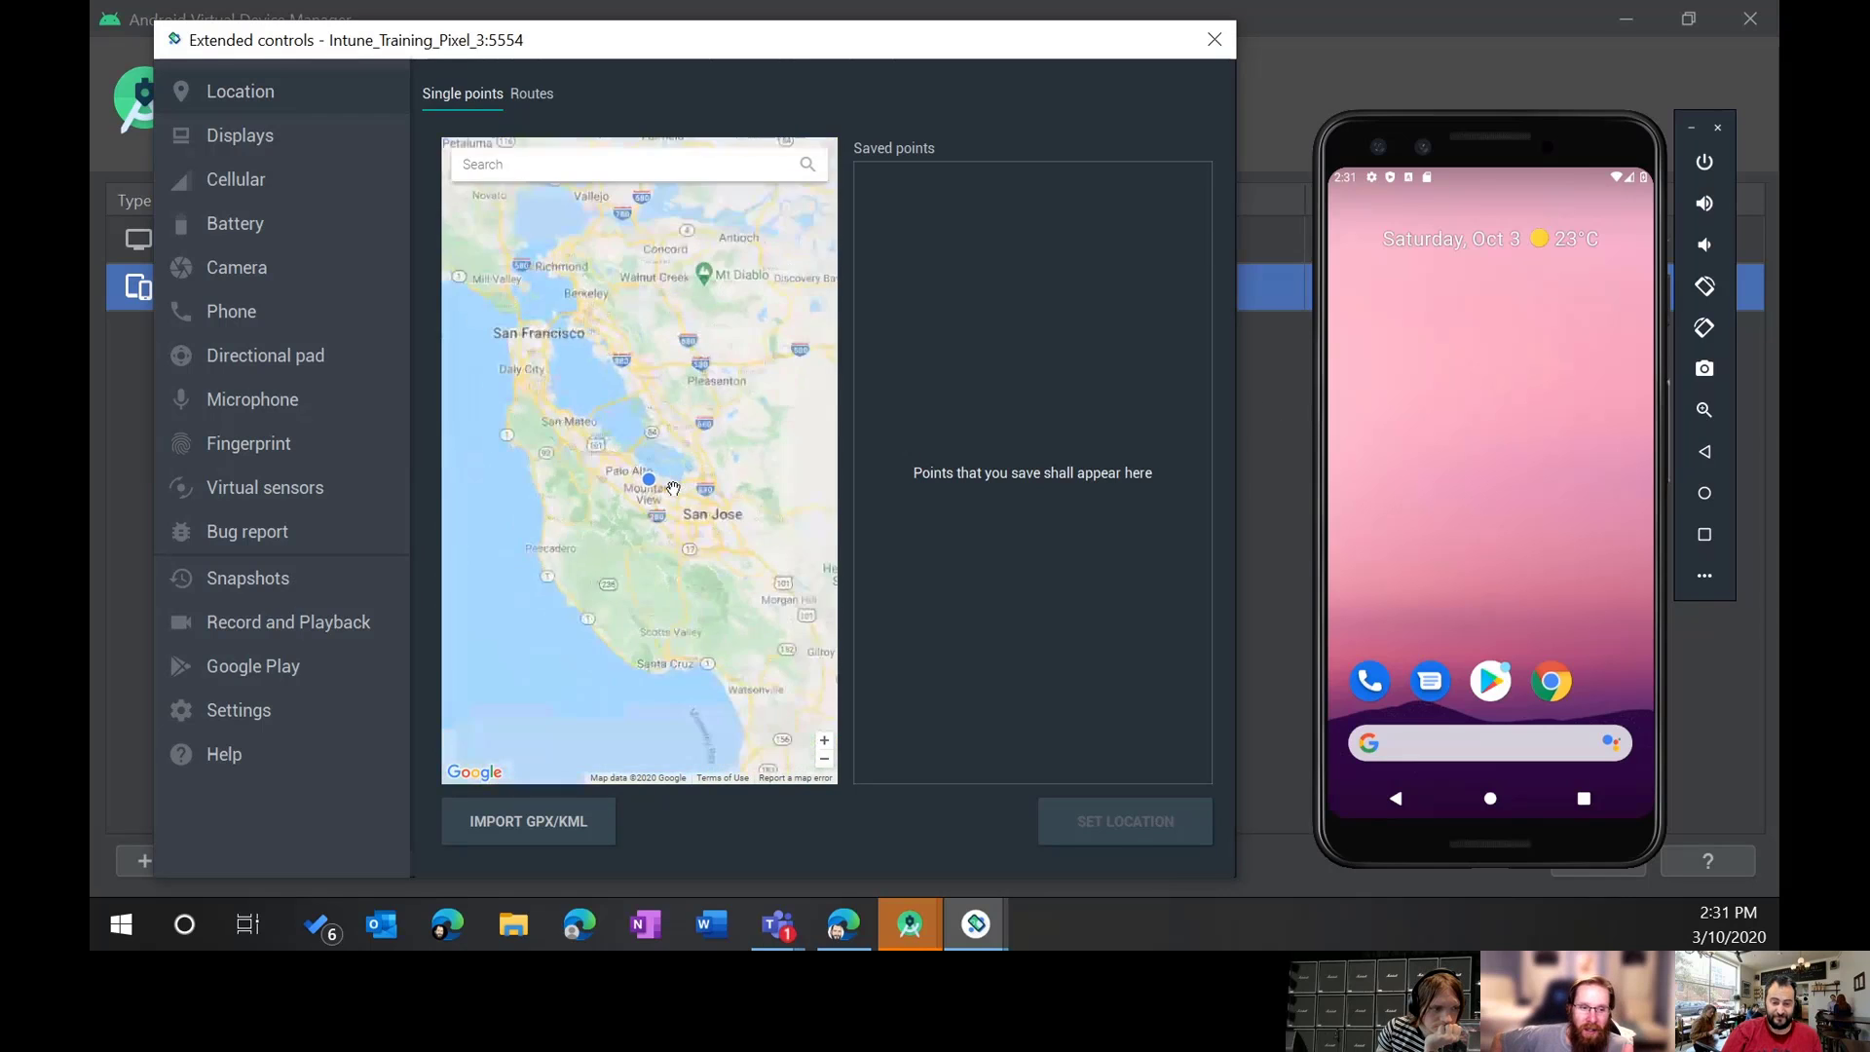
scroll(673, 495, up, 3)
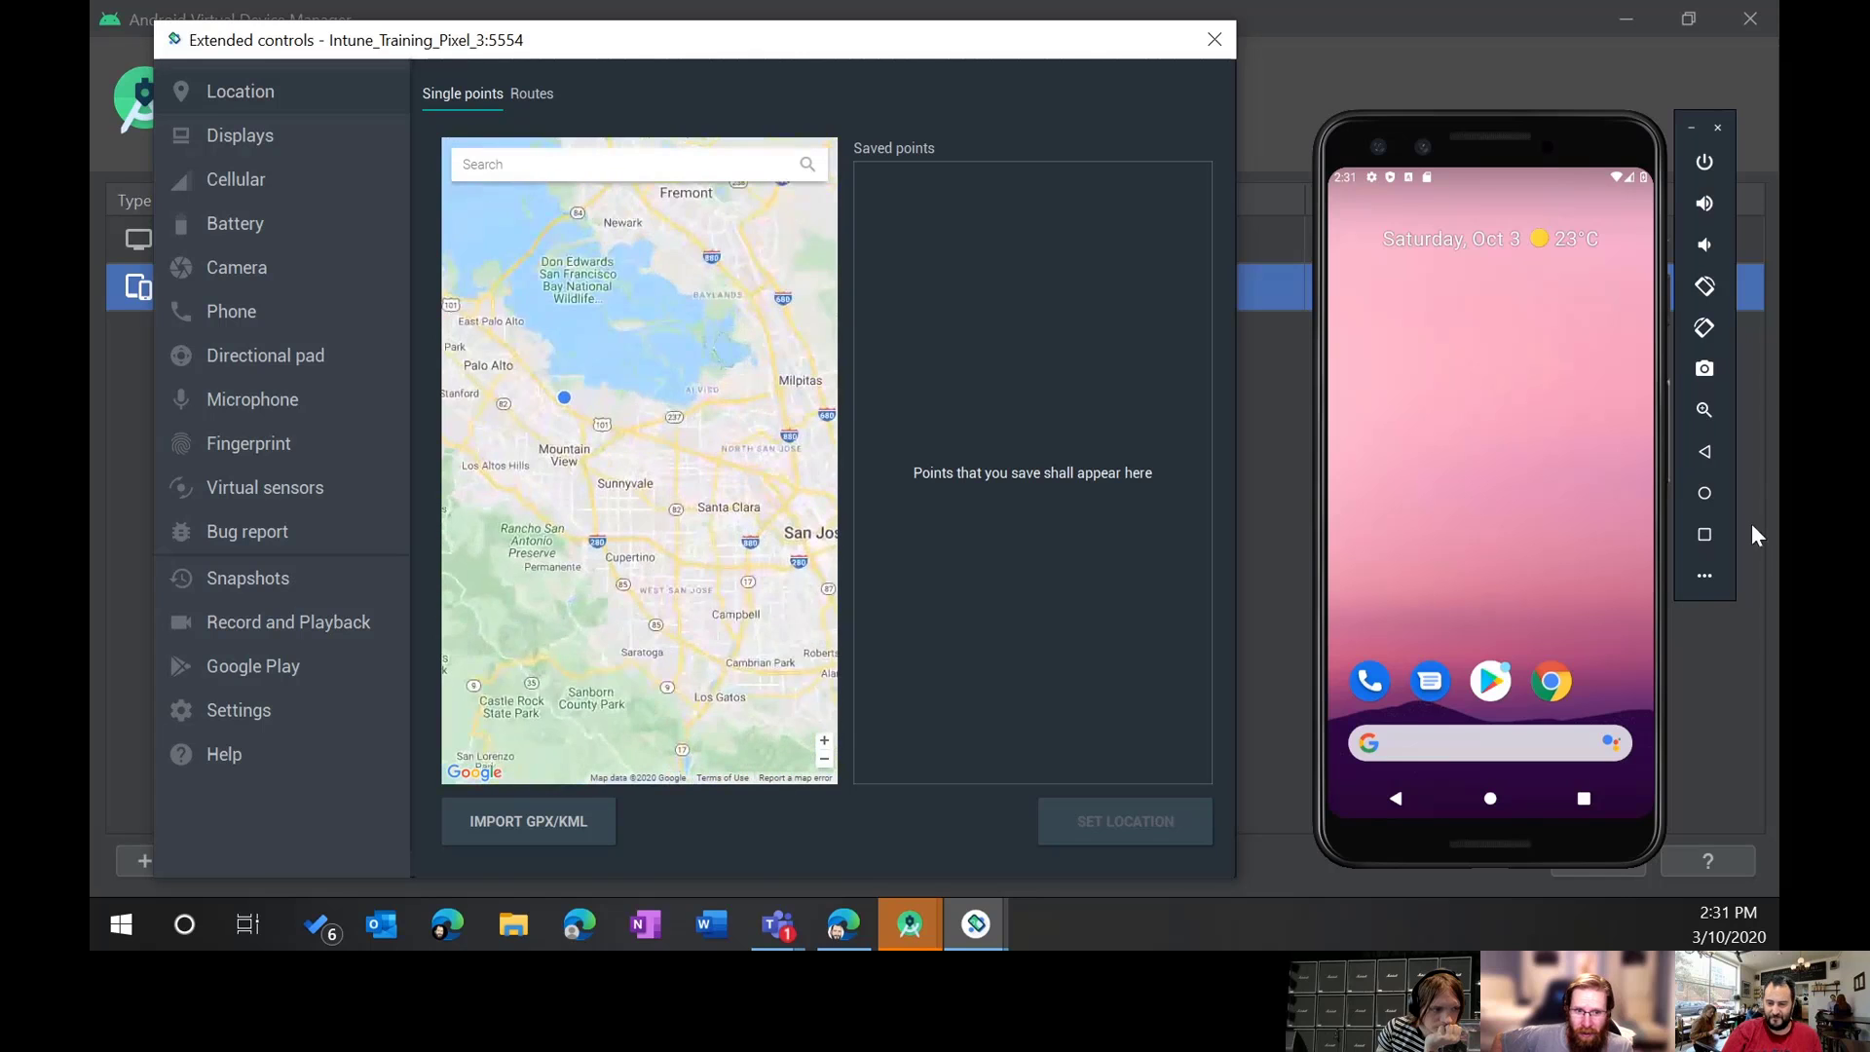
click(1451, 493)
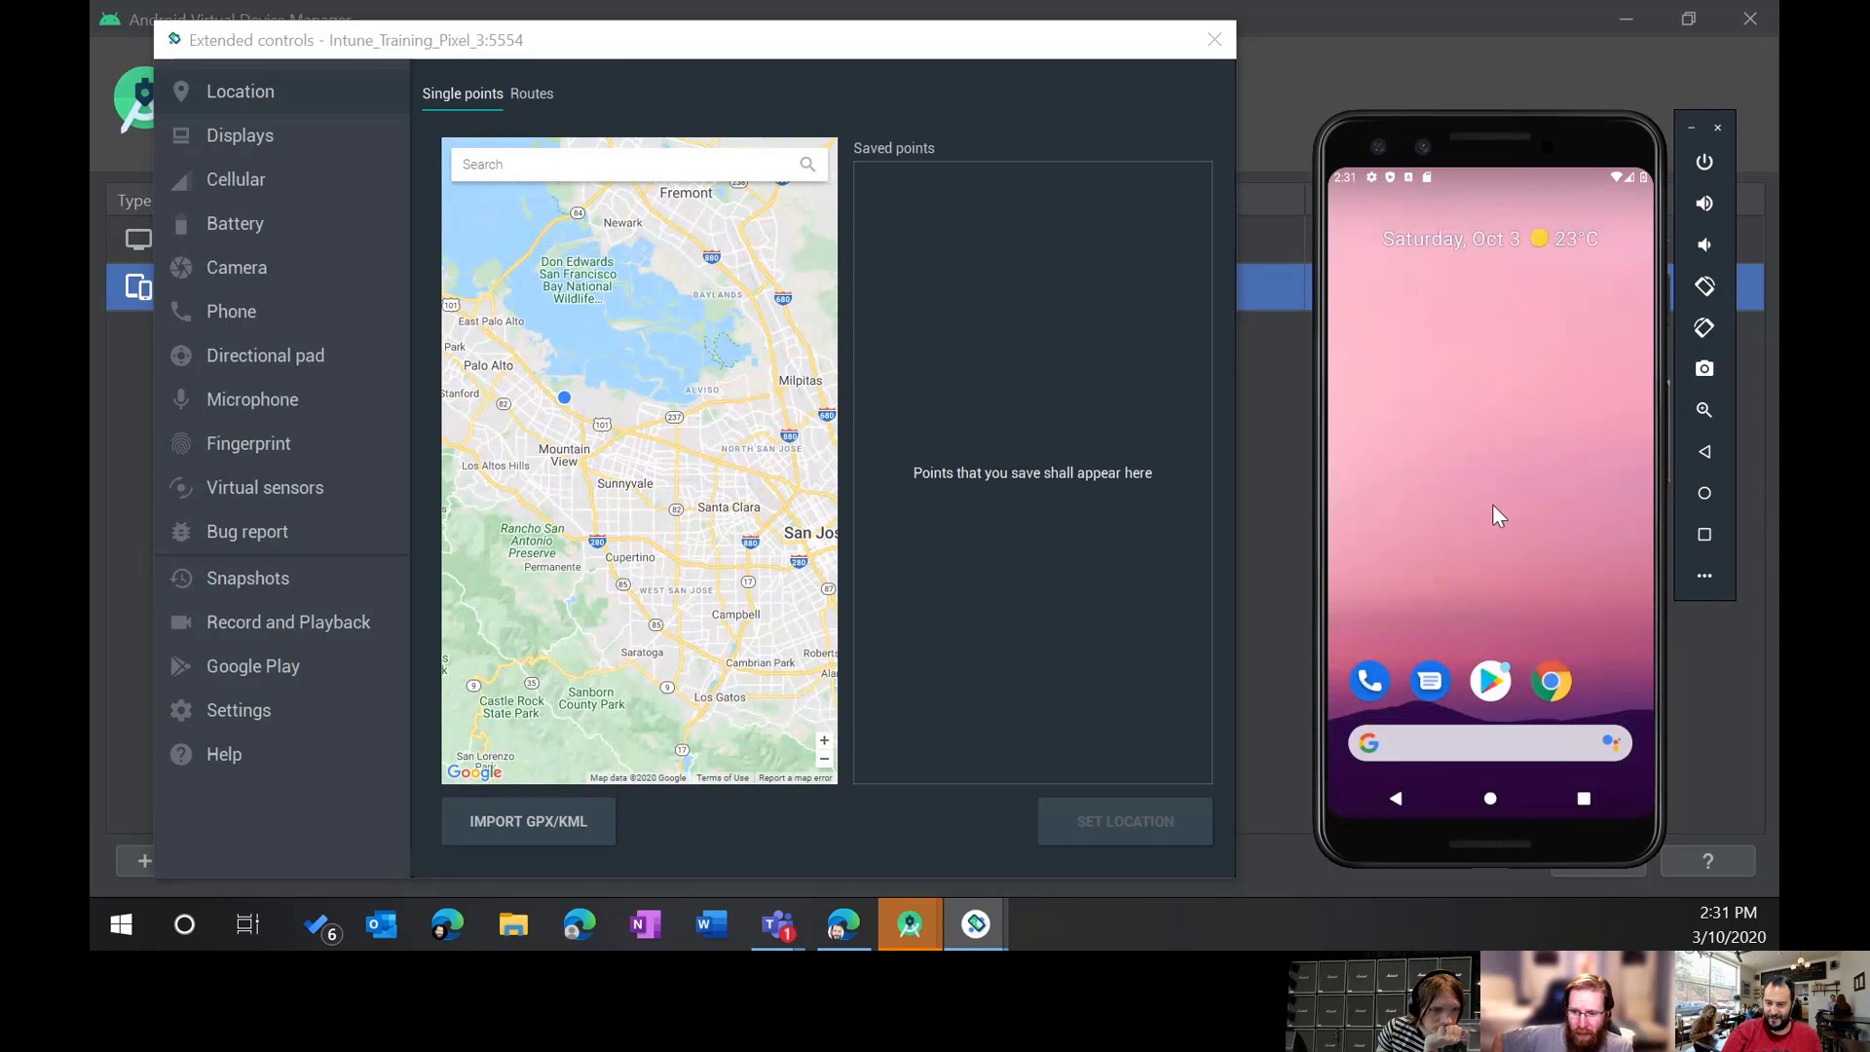
Step: Launch Maps and allow location access while using the app to show the Googleplex
drag(1575, 699, 1448, 33)
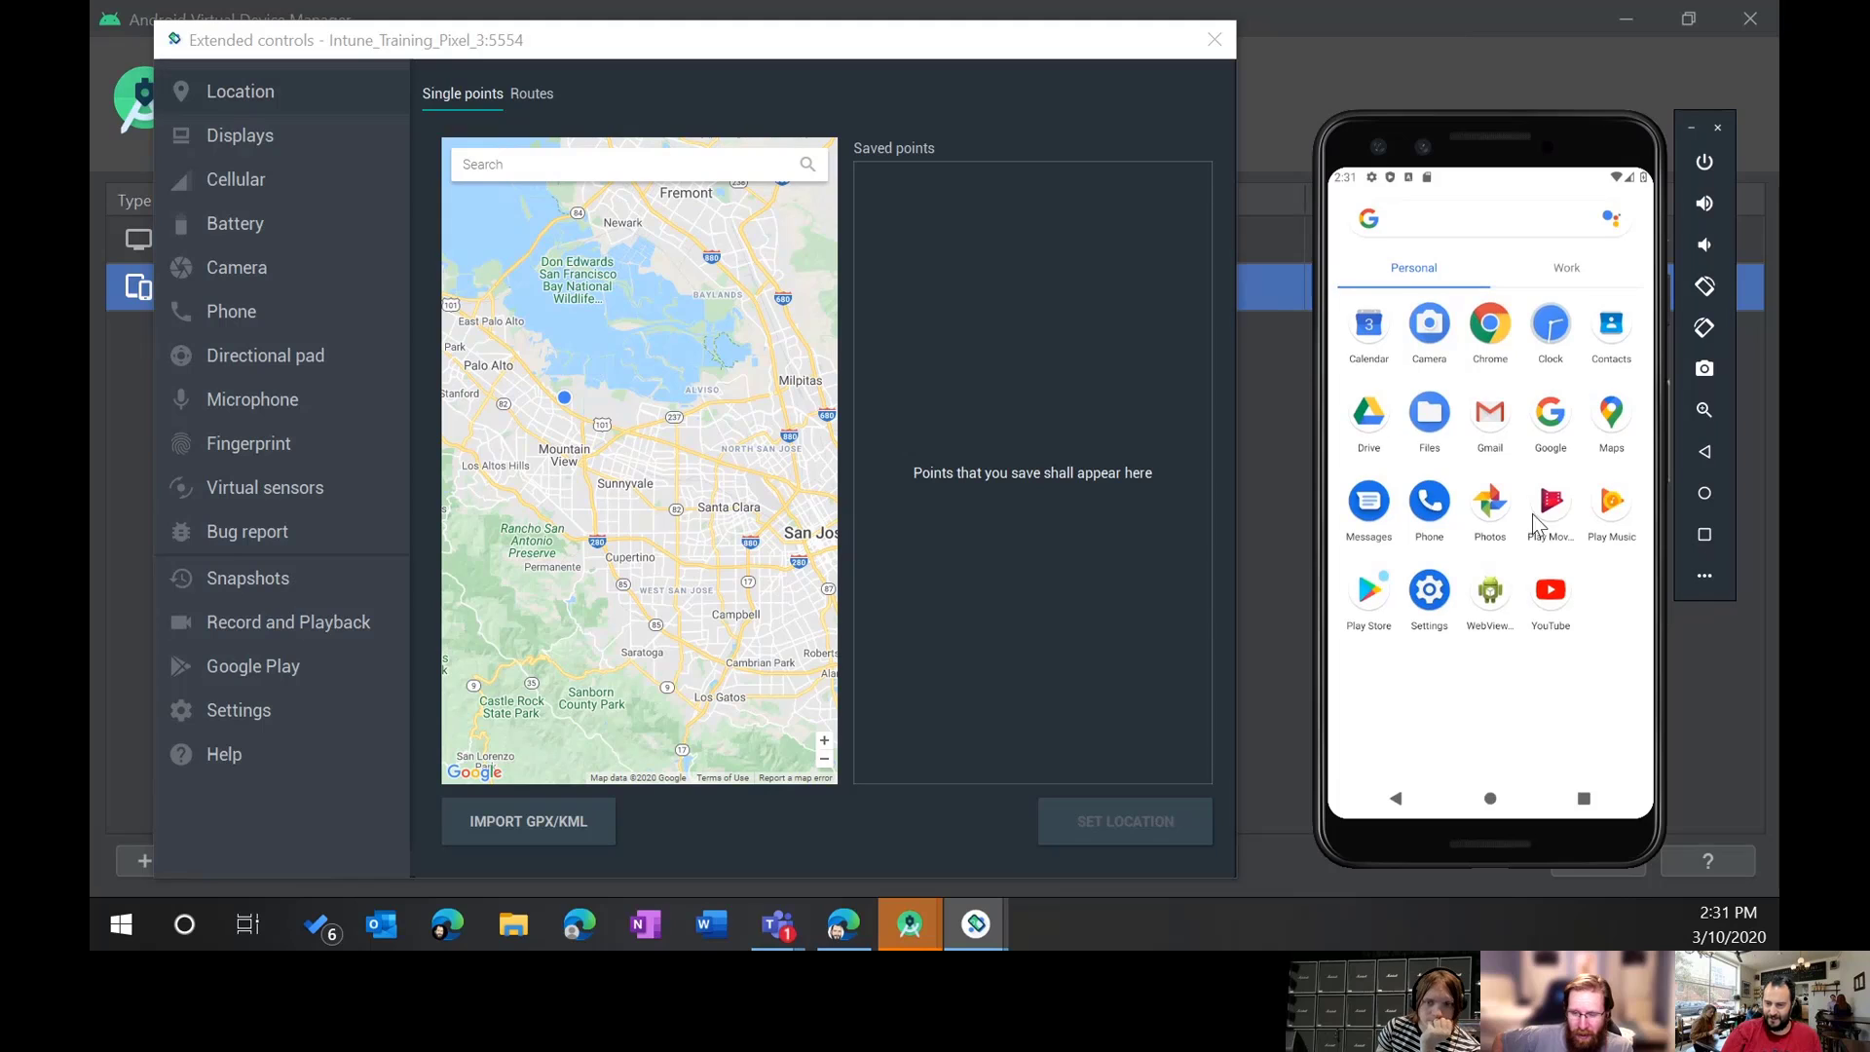
click(1624, 411)
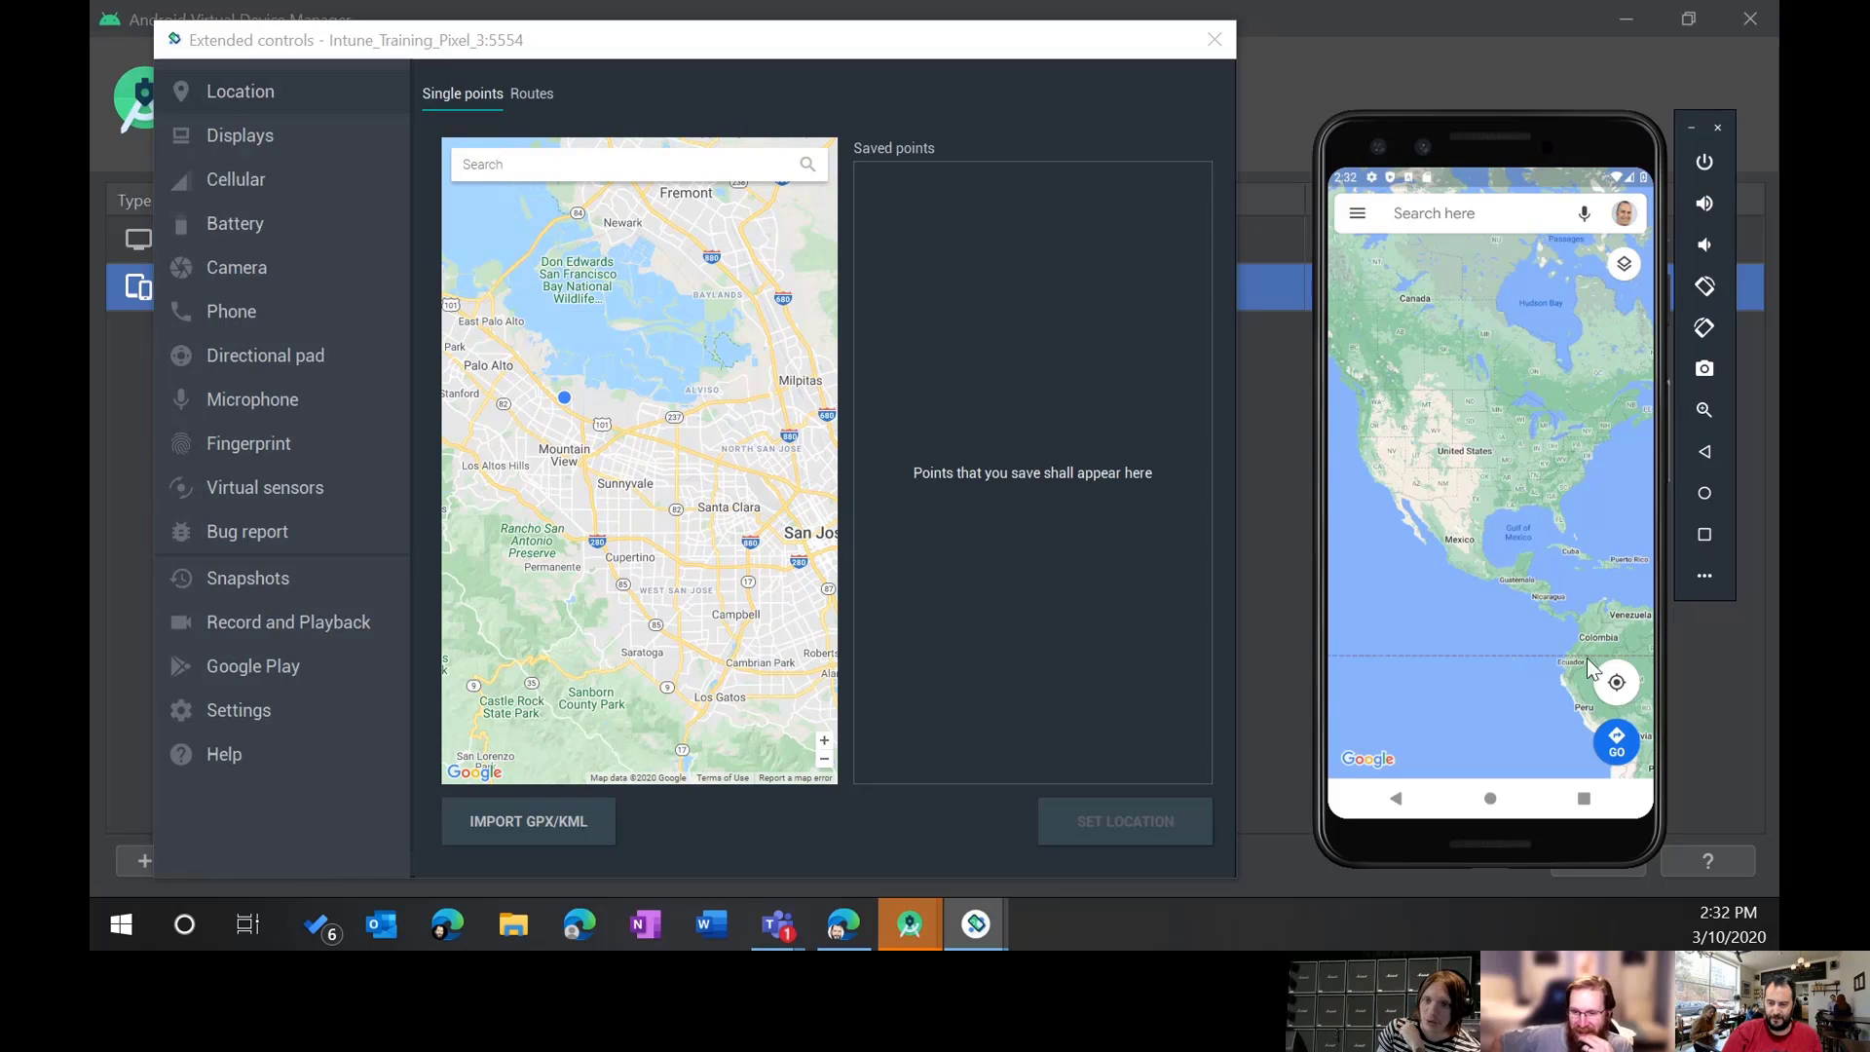
click(1617, 684)
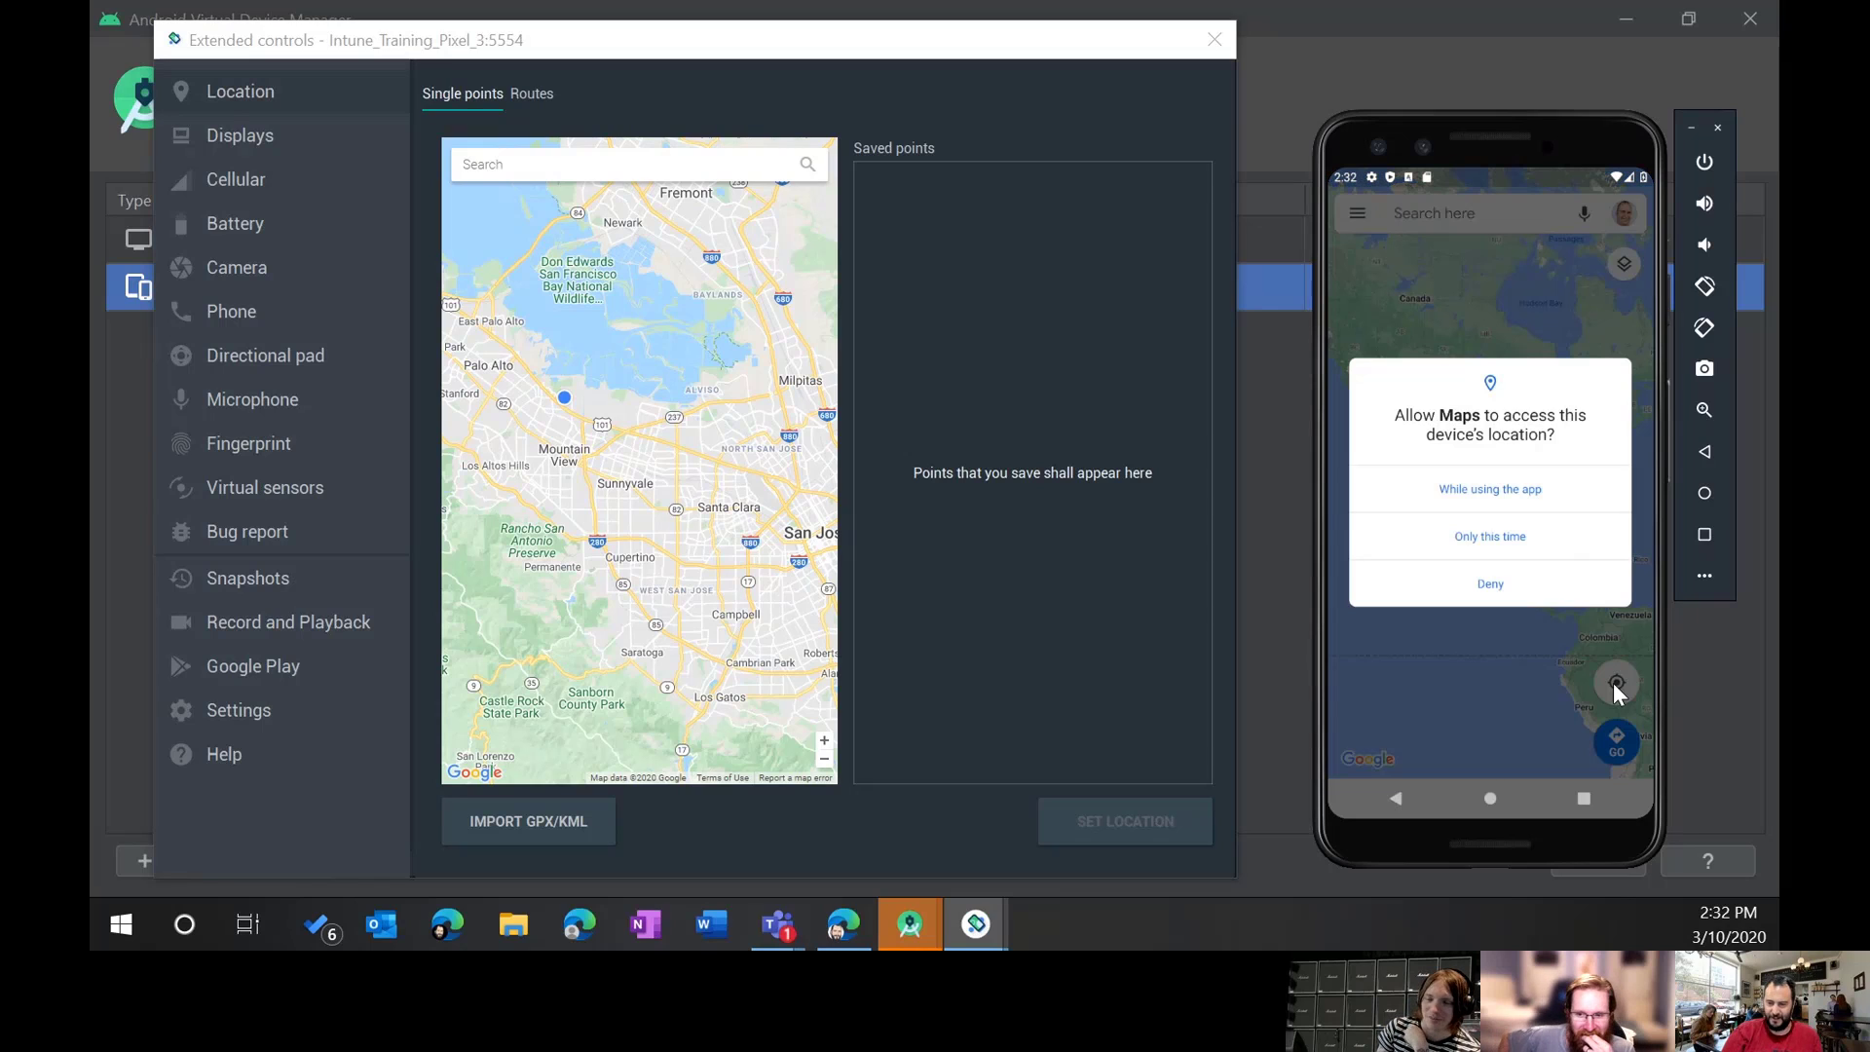
click(1498, 490)
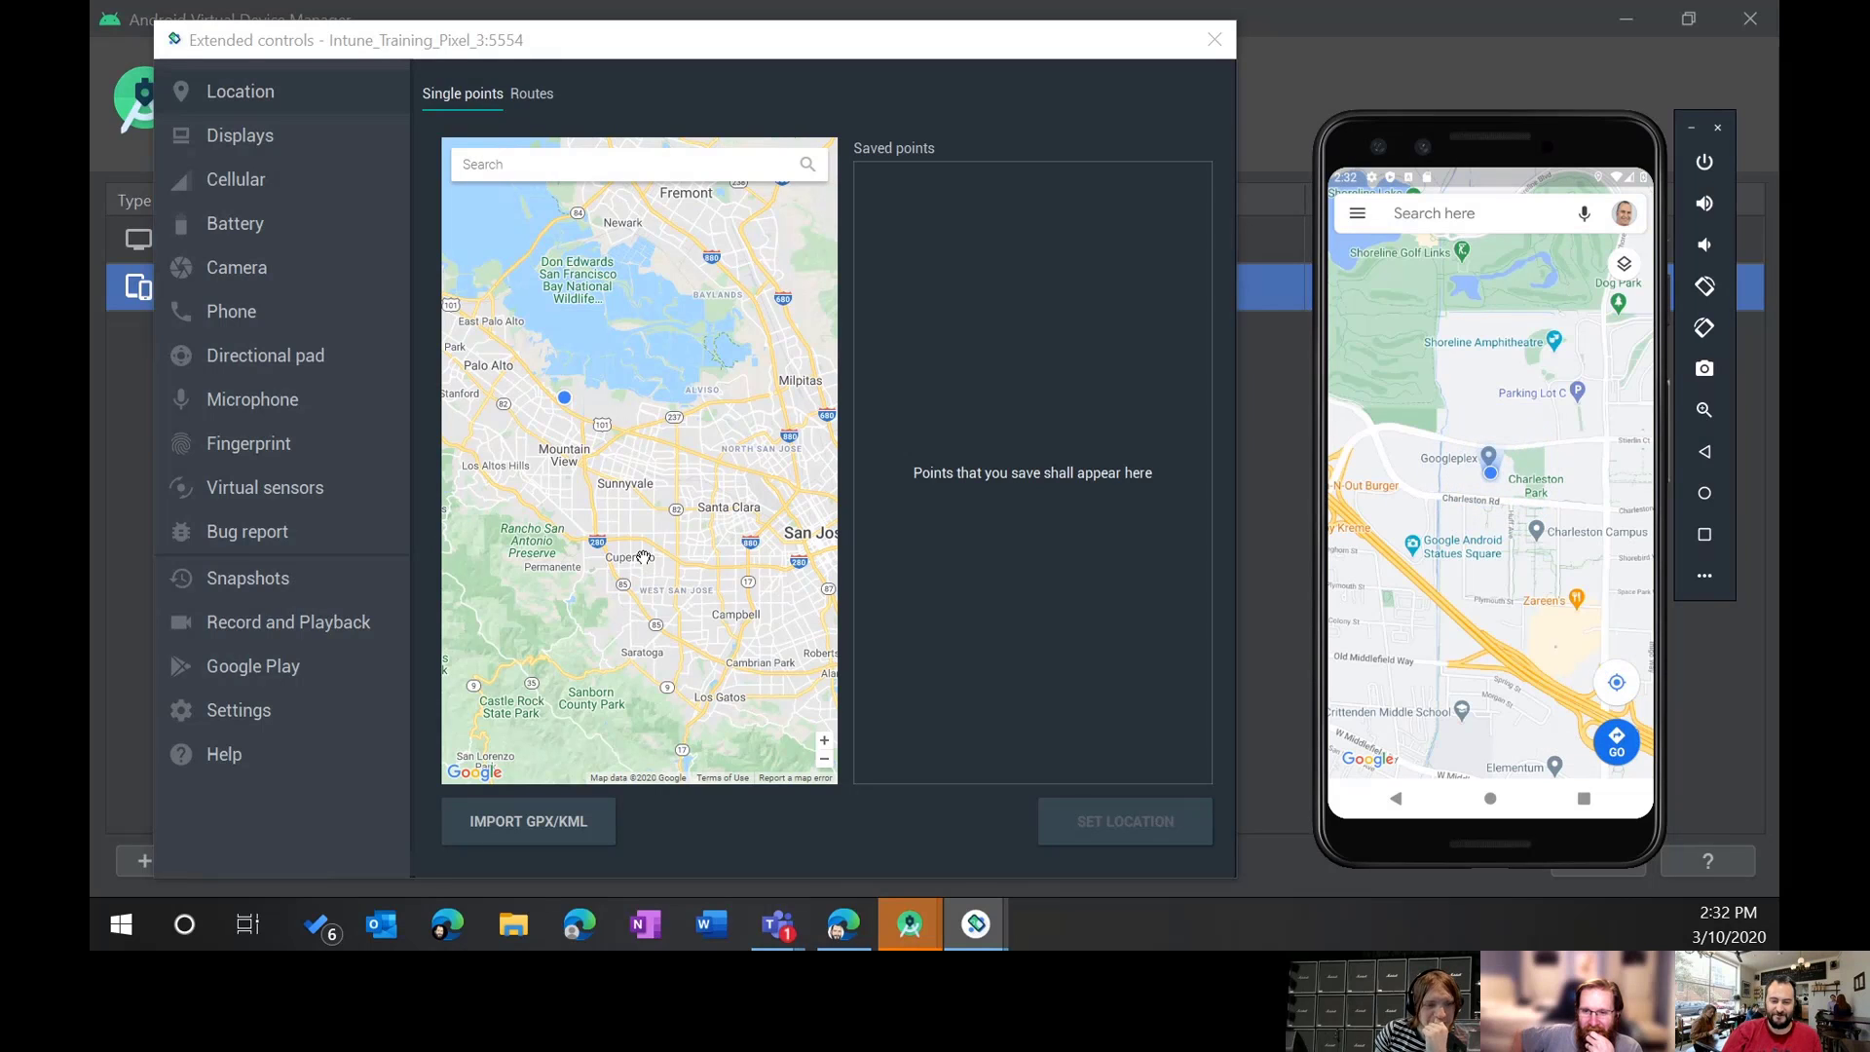
Step: Pin Beaumont Hills near Sydney, save it as a point, and set it as the location
scroll(643, 557, down, 4)
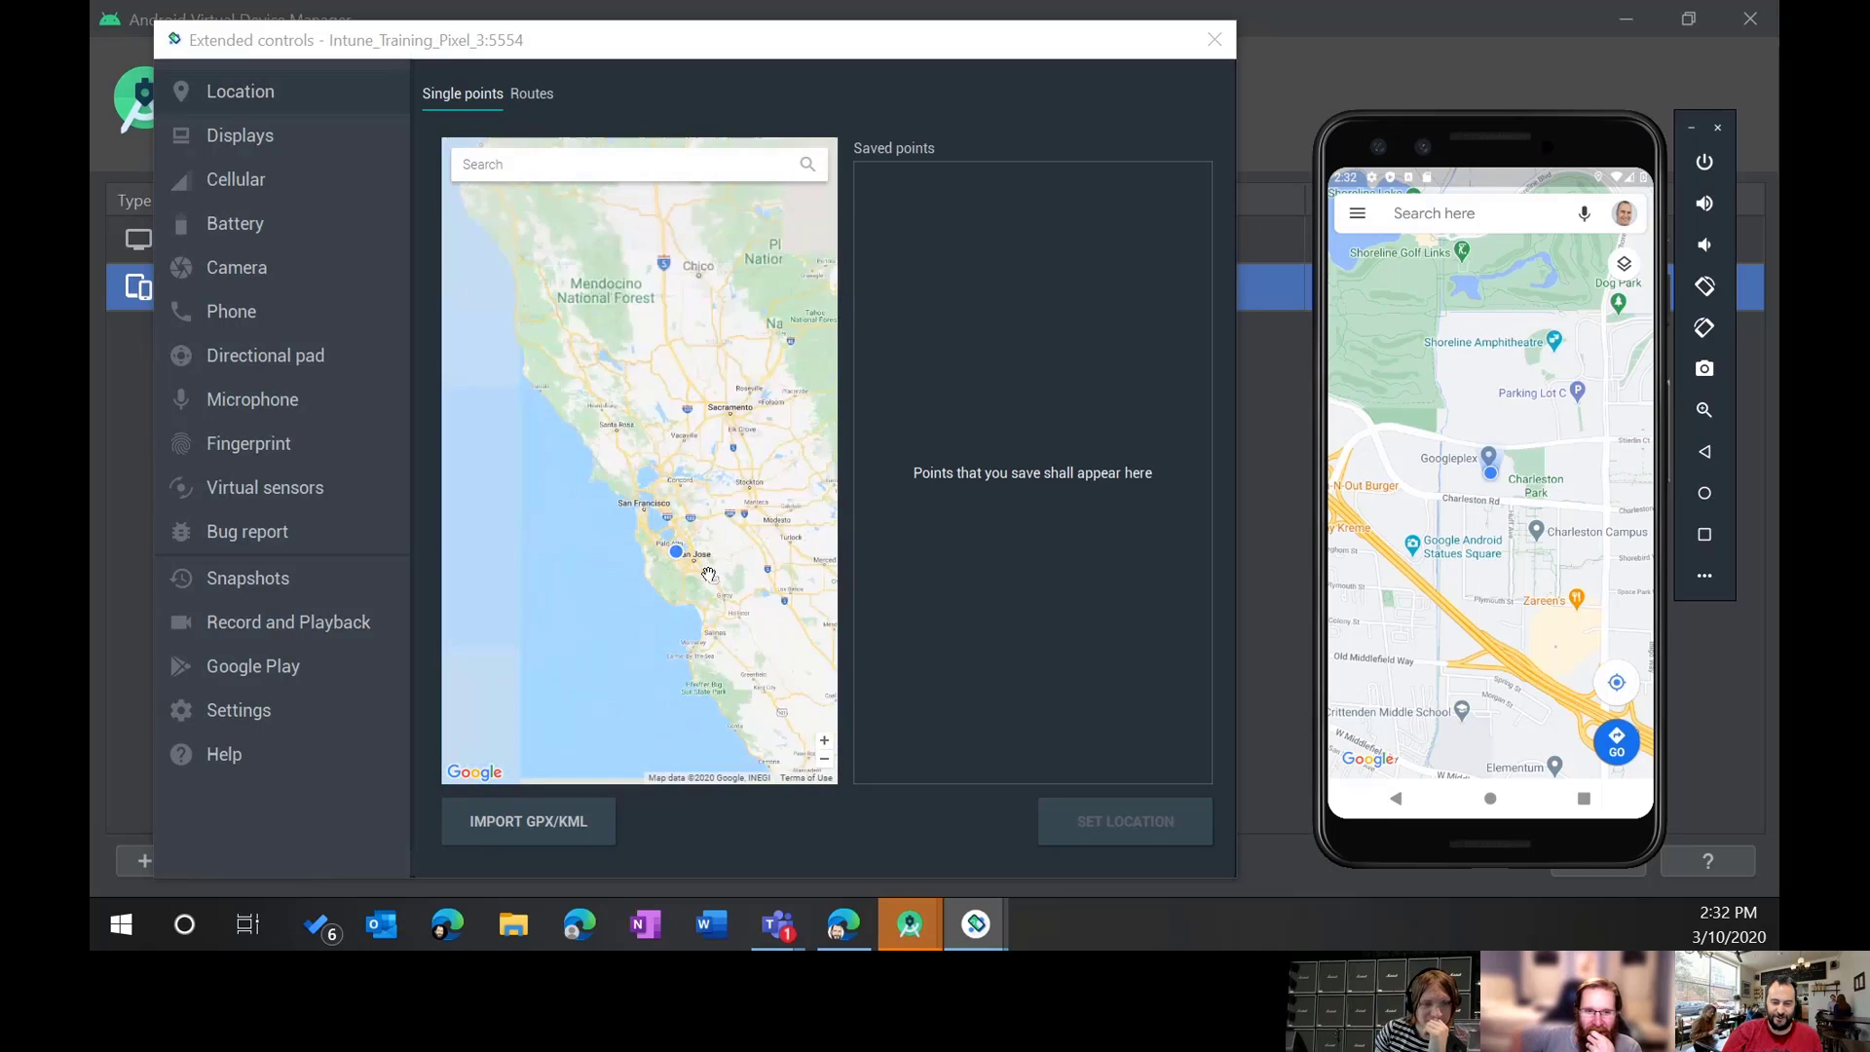
scroll(709, 574, down, 5)
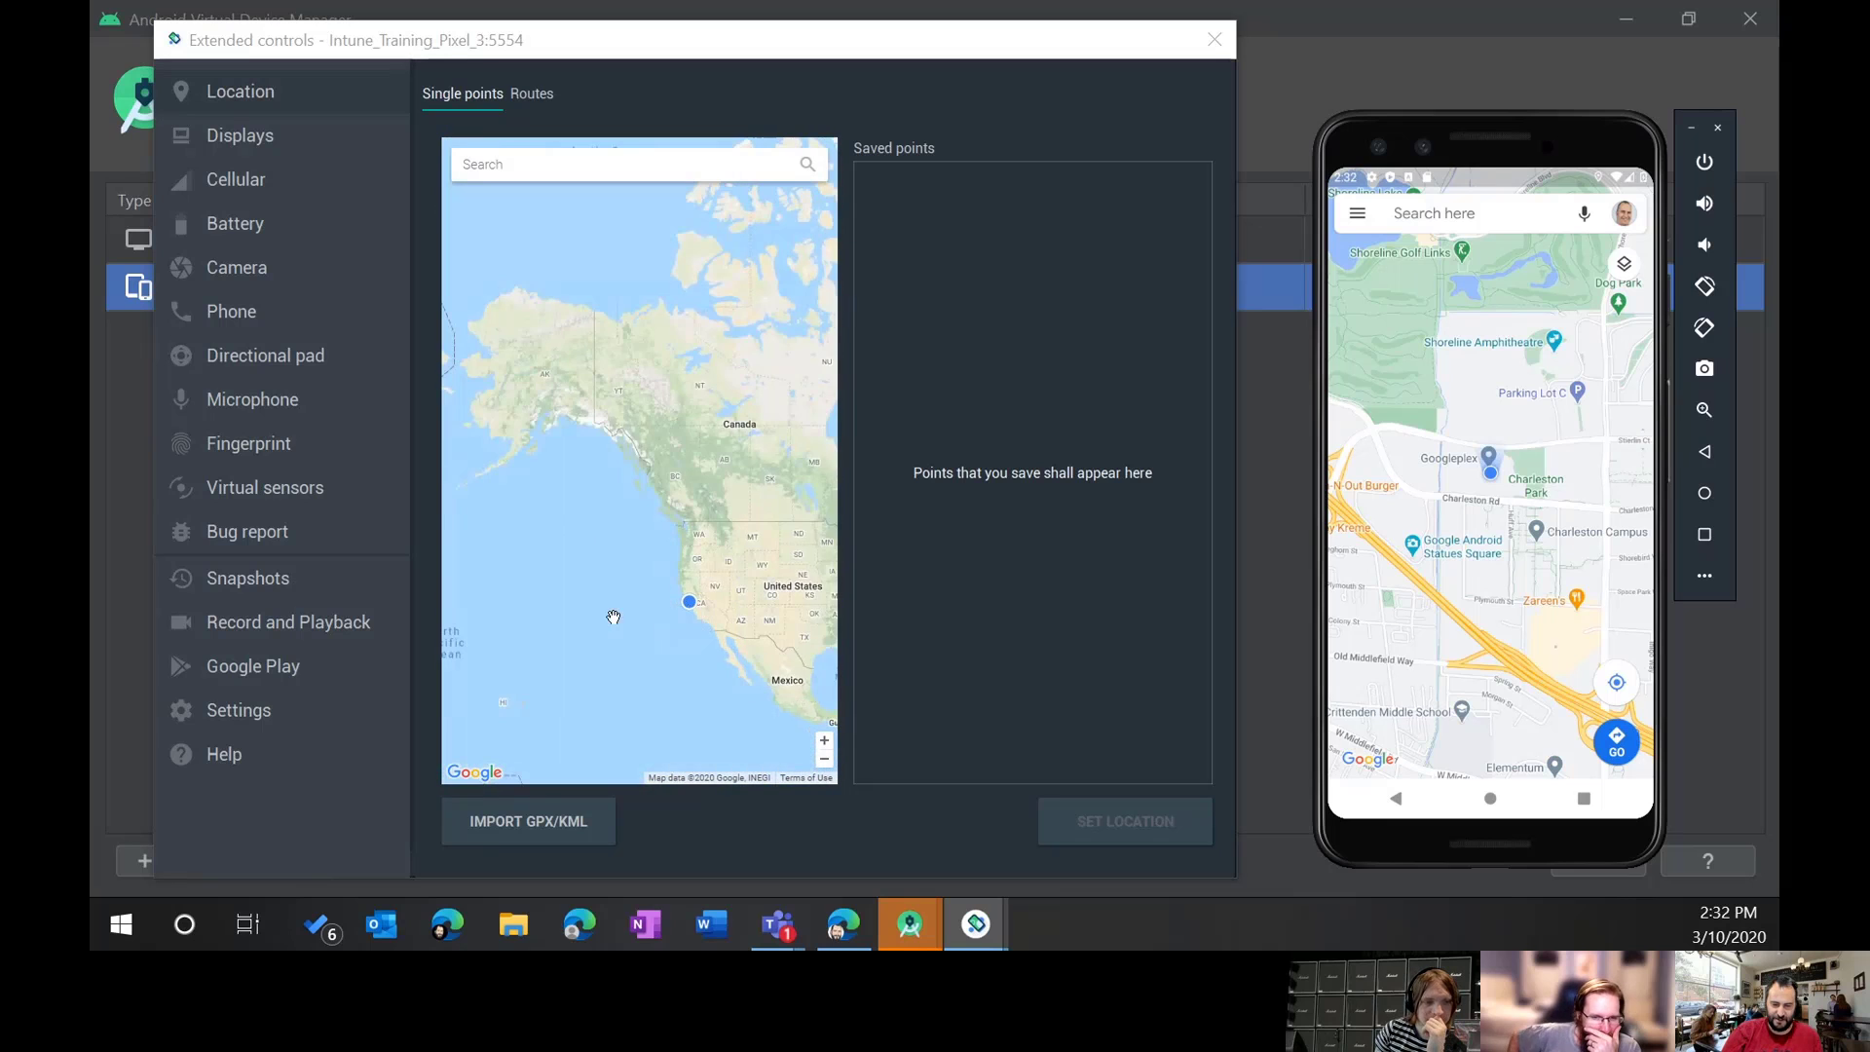
drag(612, 616, 814, 388)
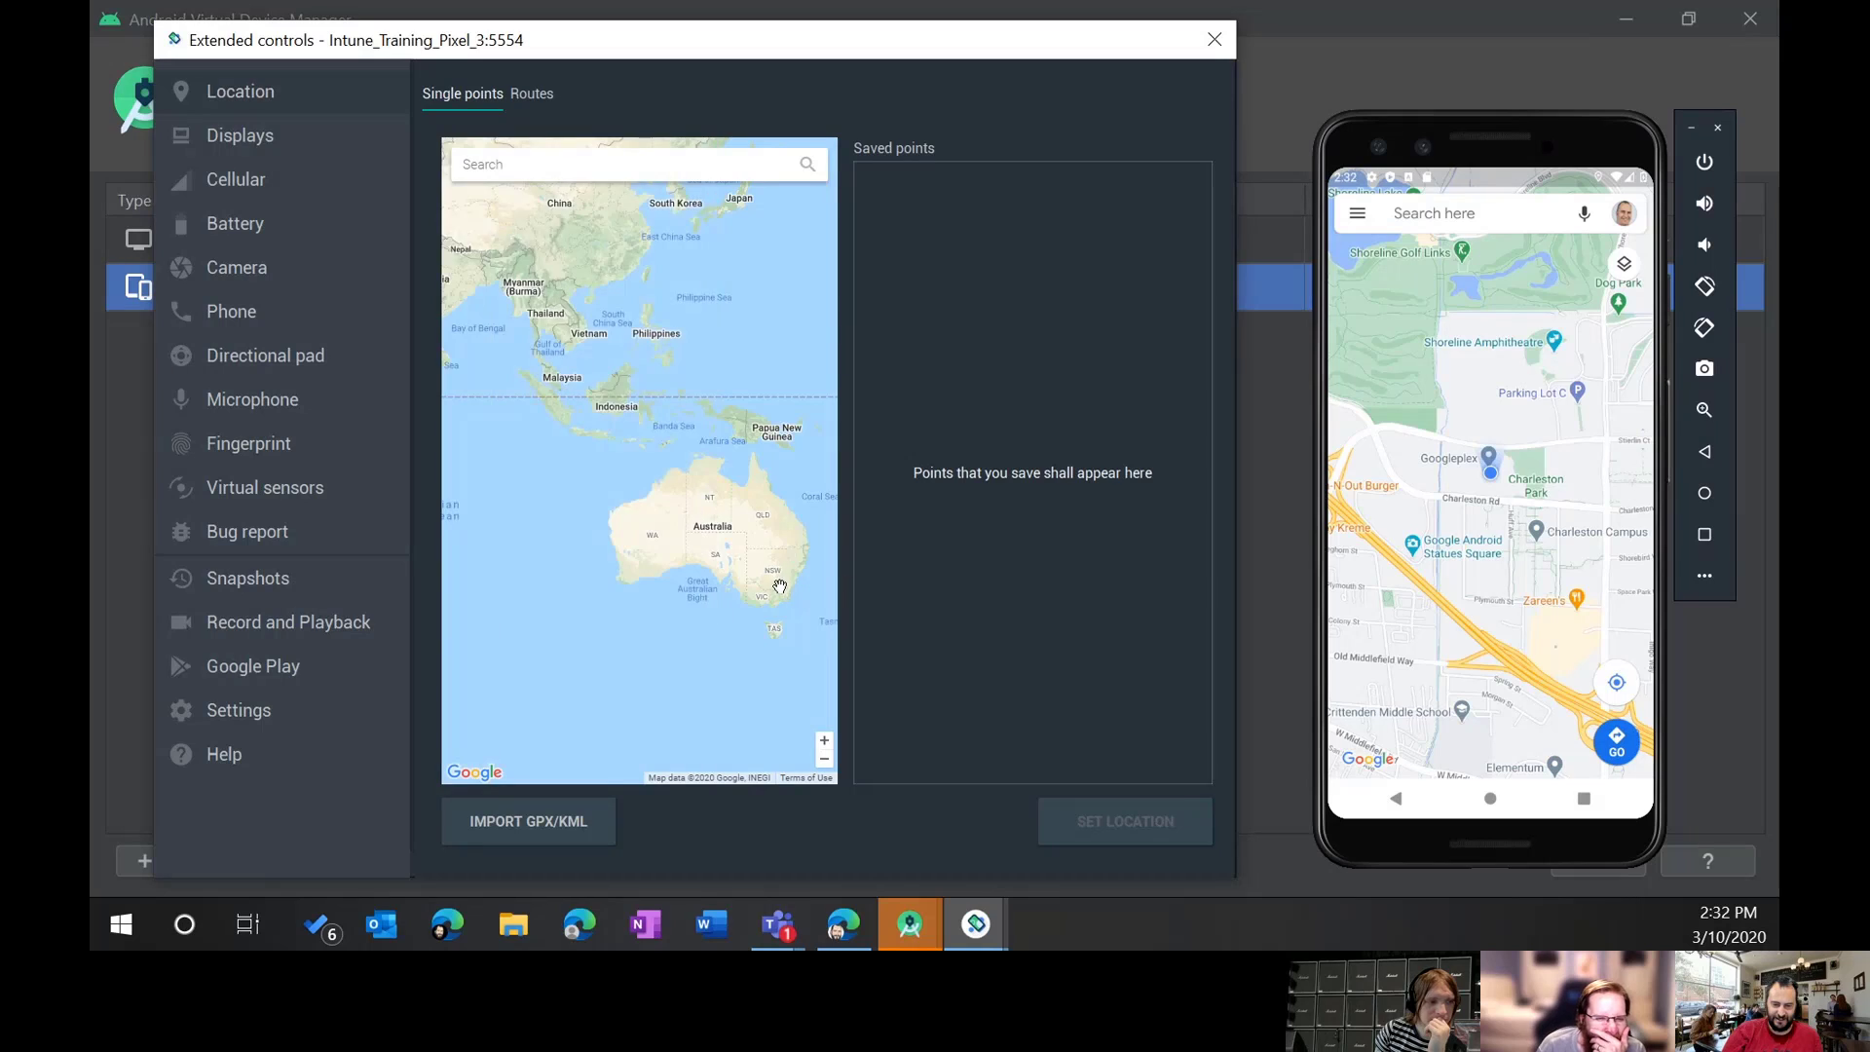
scroll(780, 555, up, 3)
scroll(715, 530, up, 3)
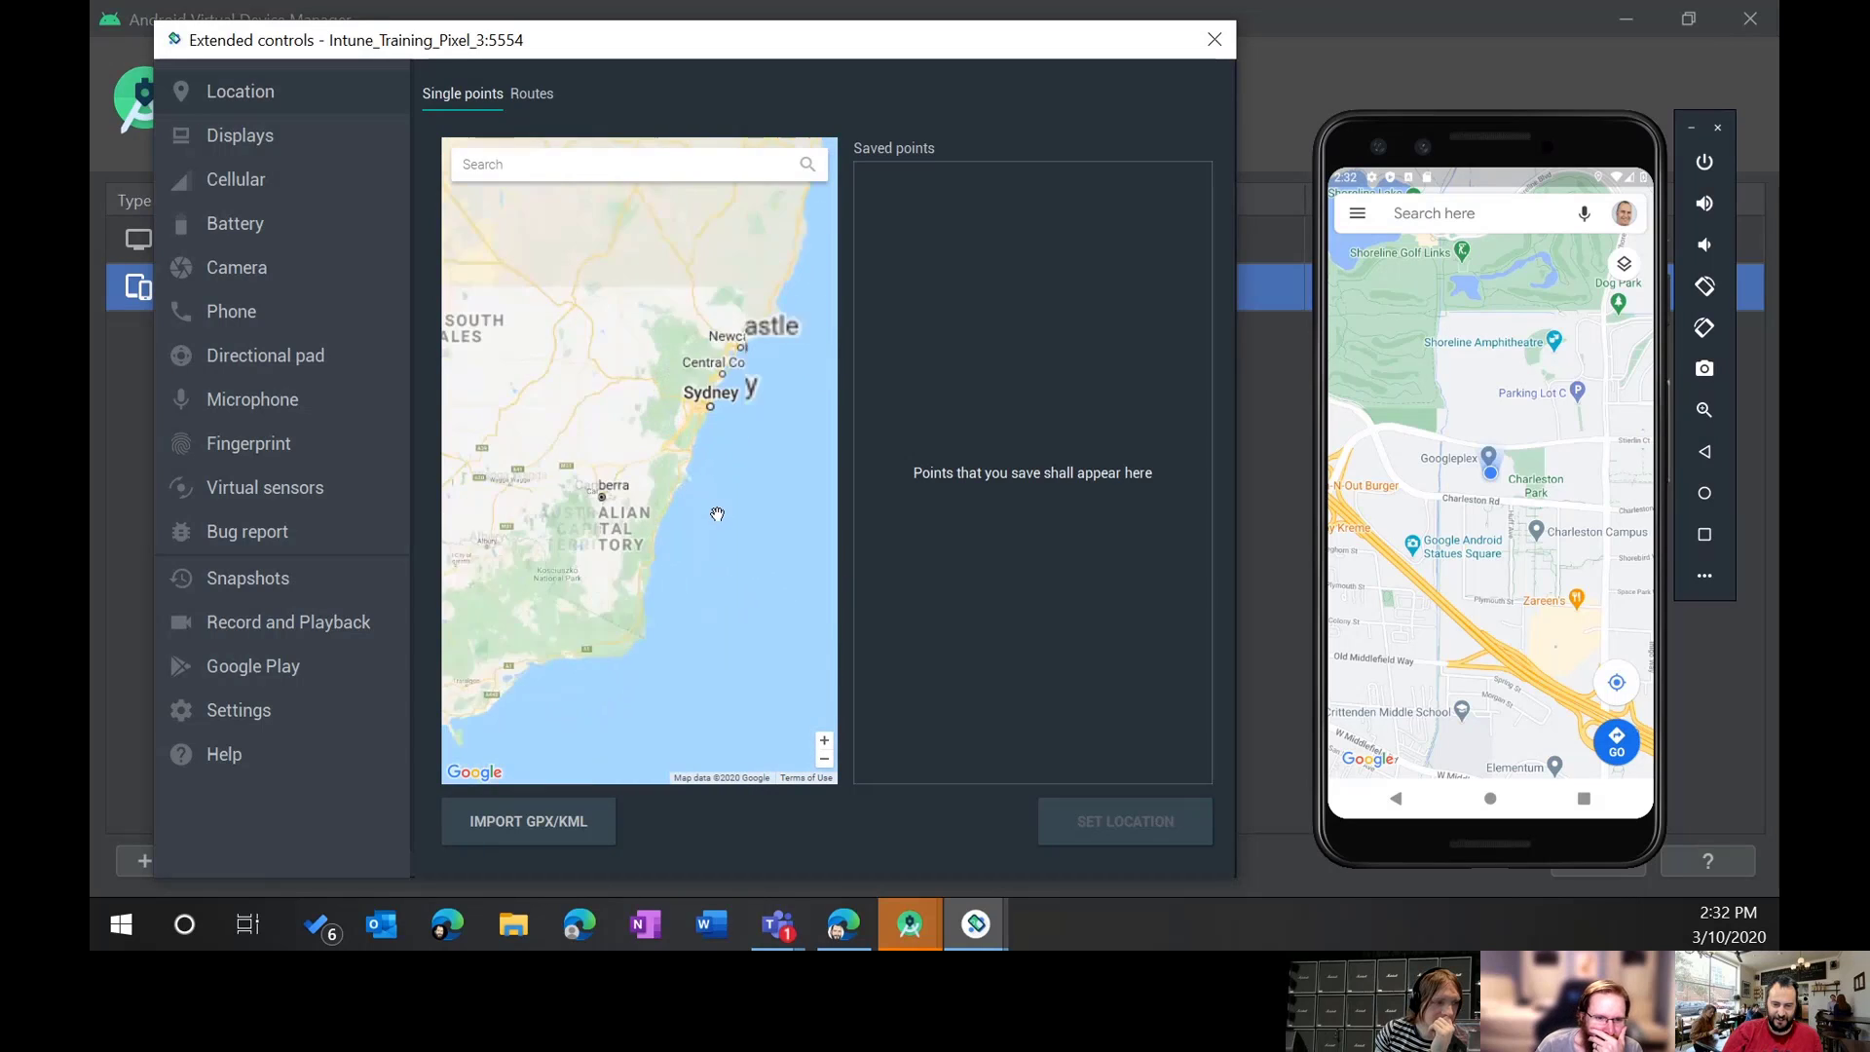
click(688, 331)
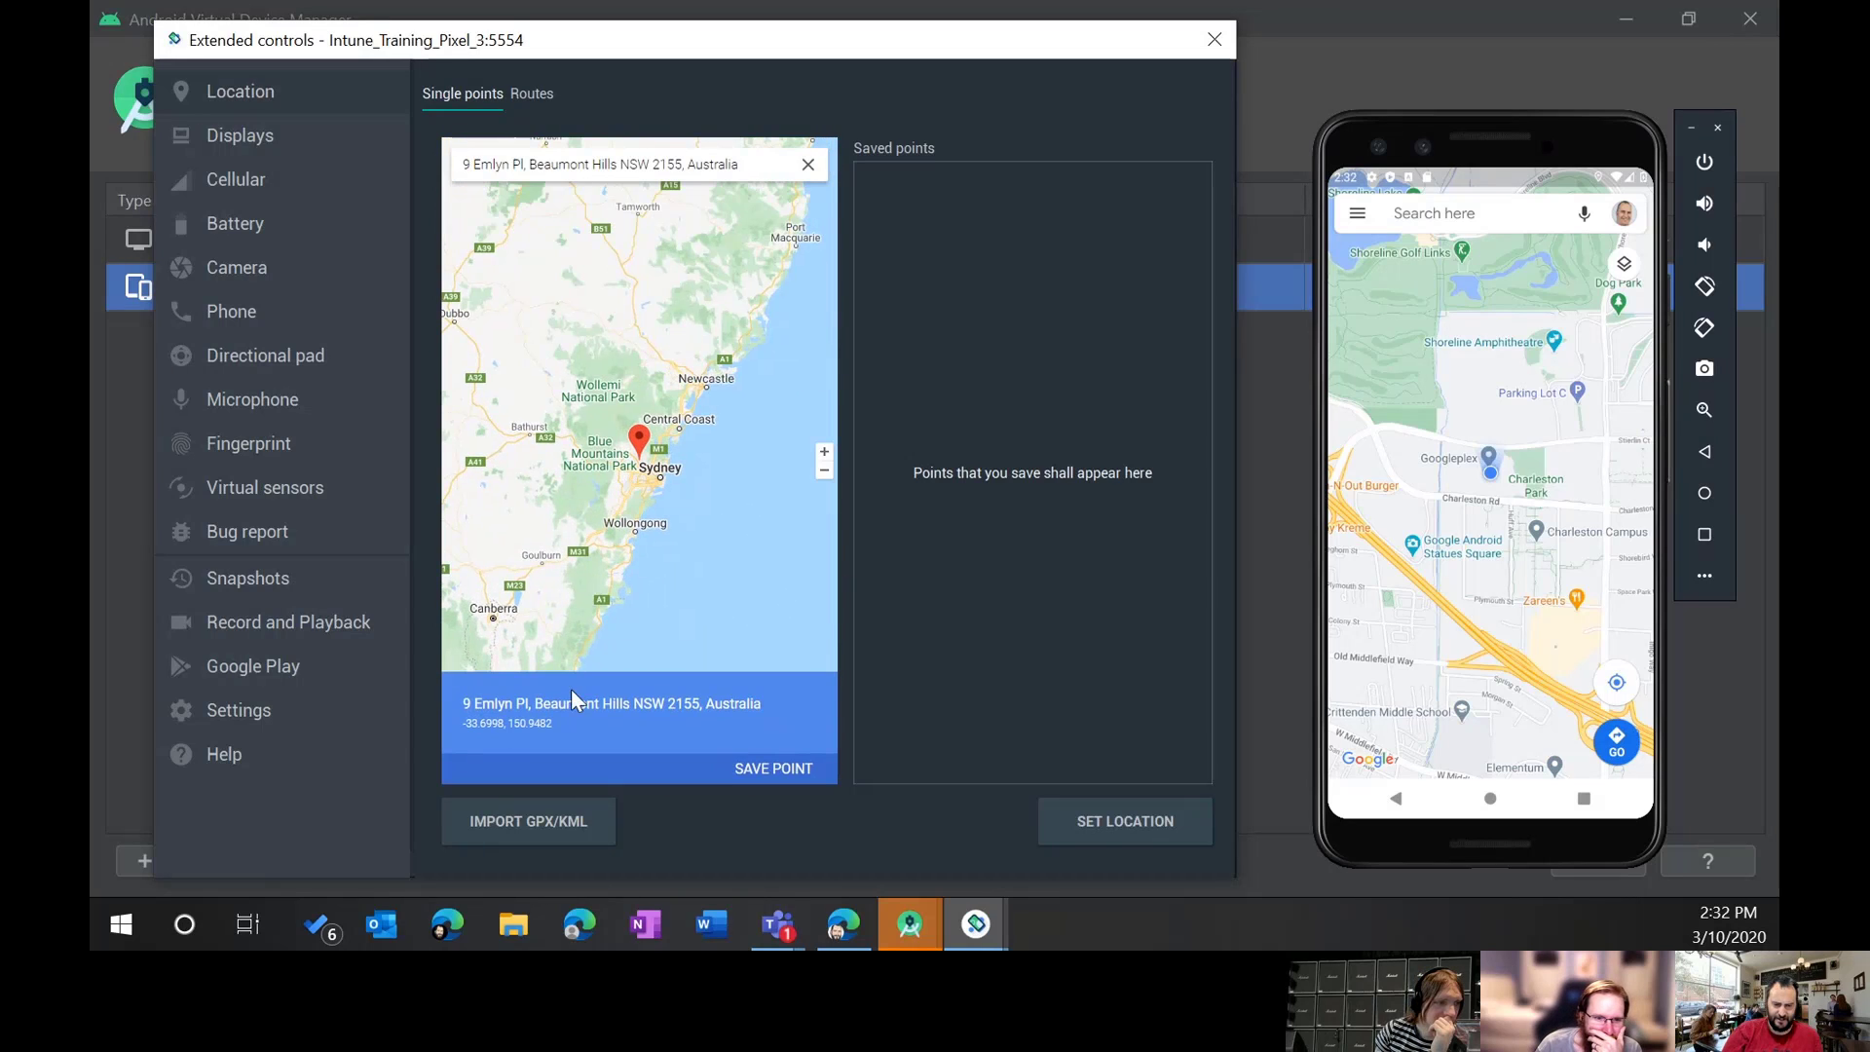
click(779, 770)
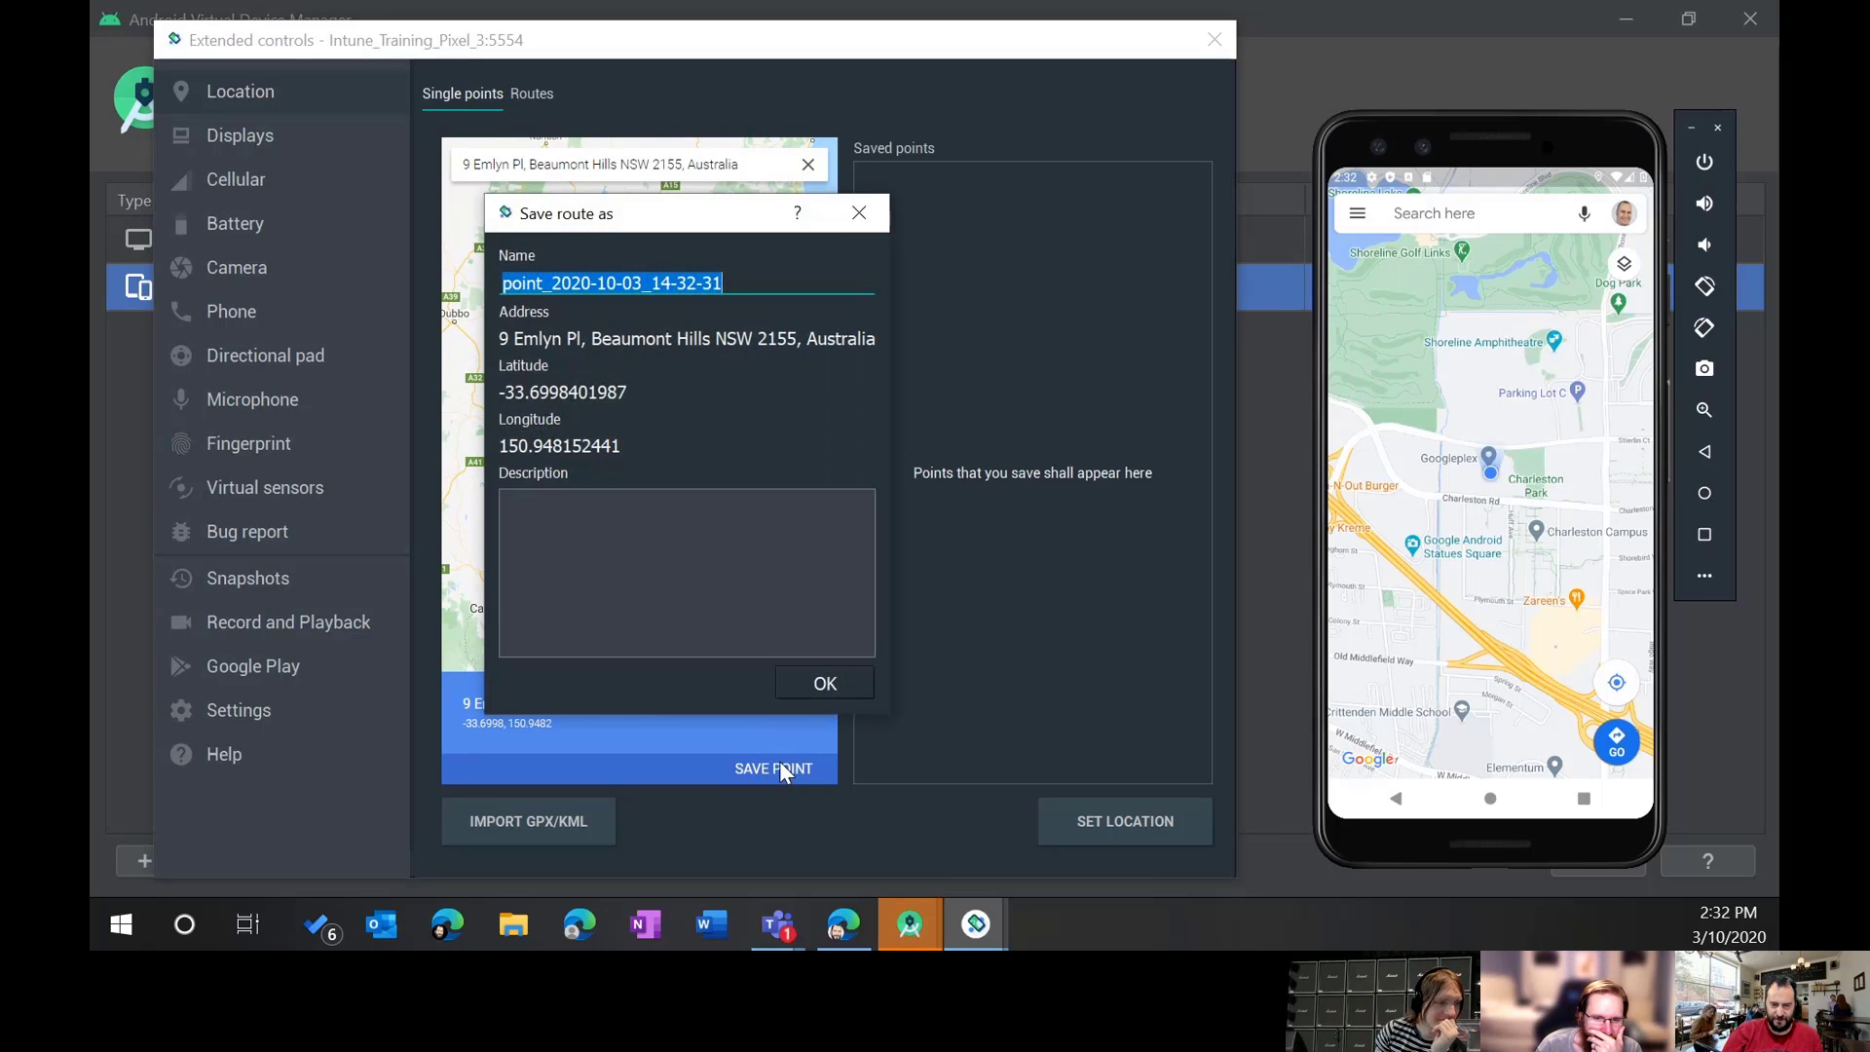
click(825, 684)
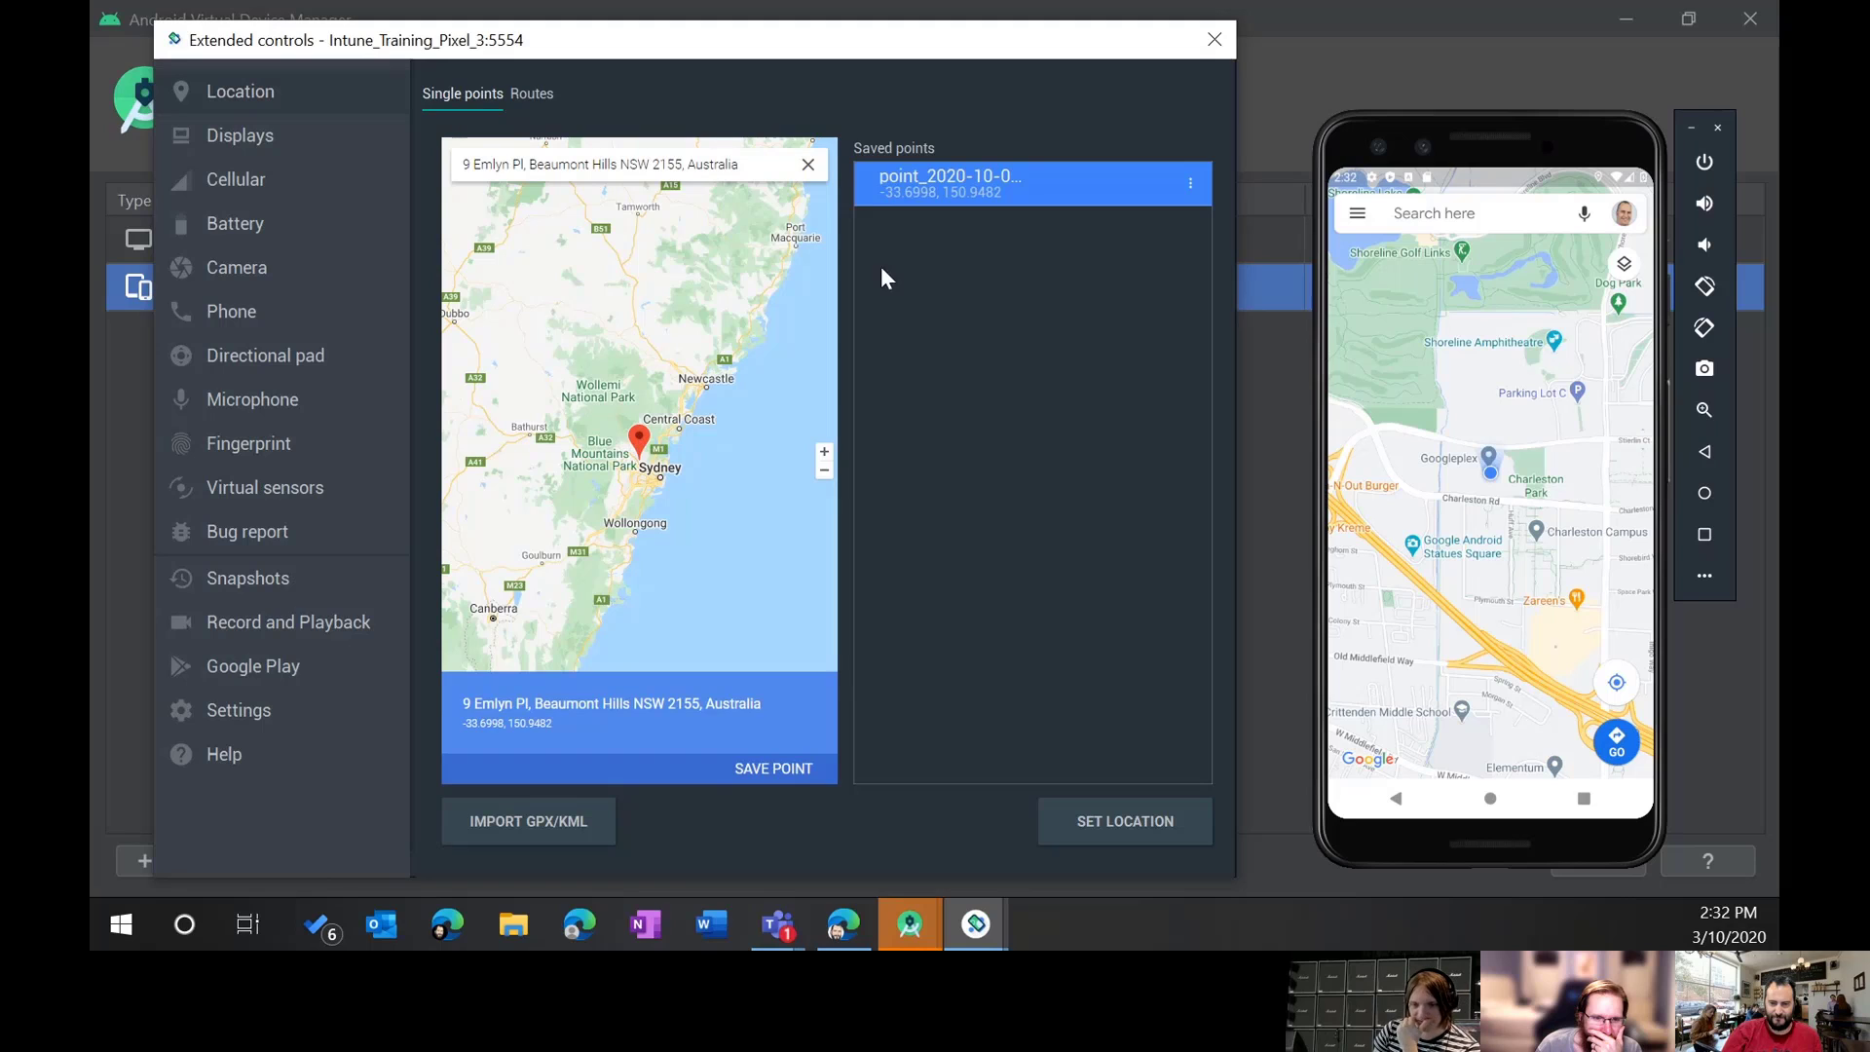
click(1130, 818)
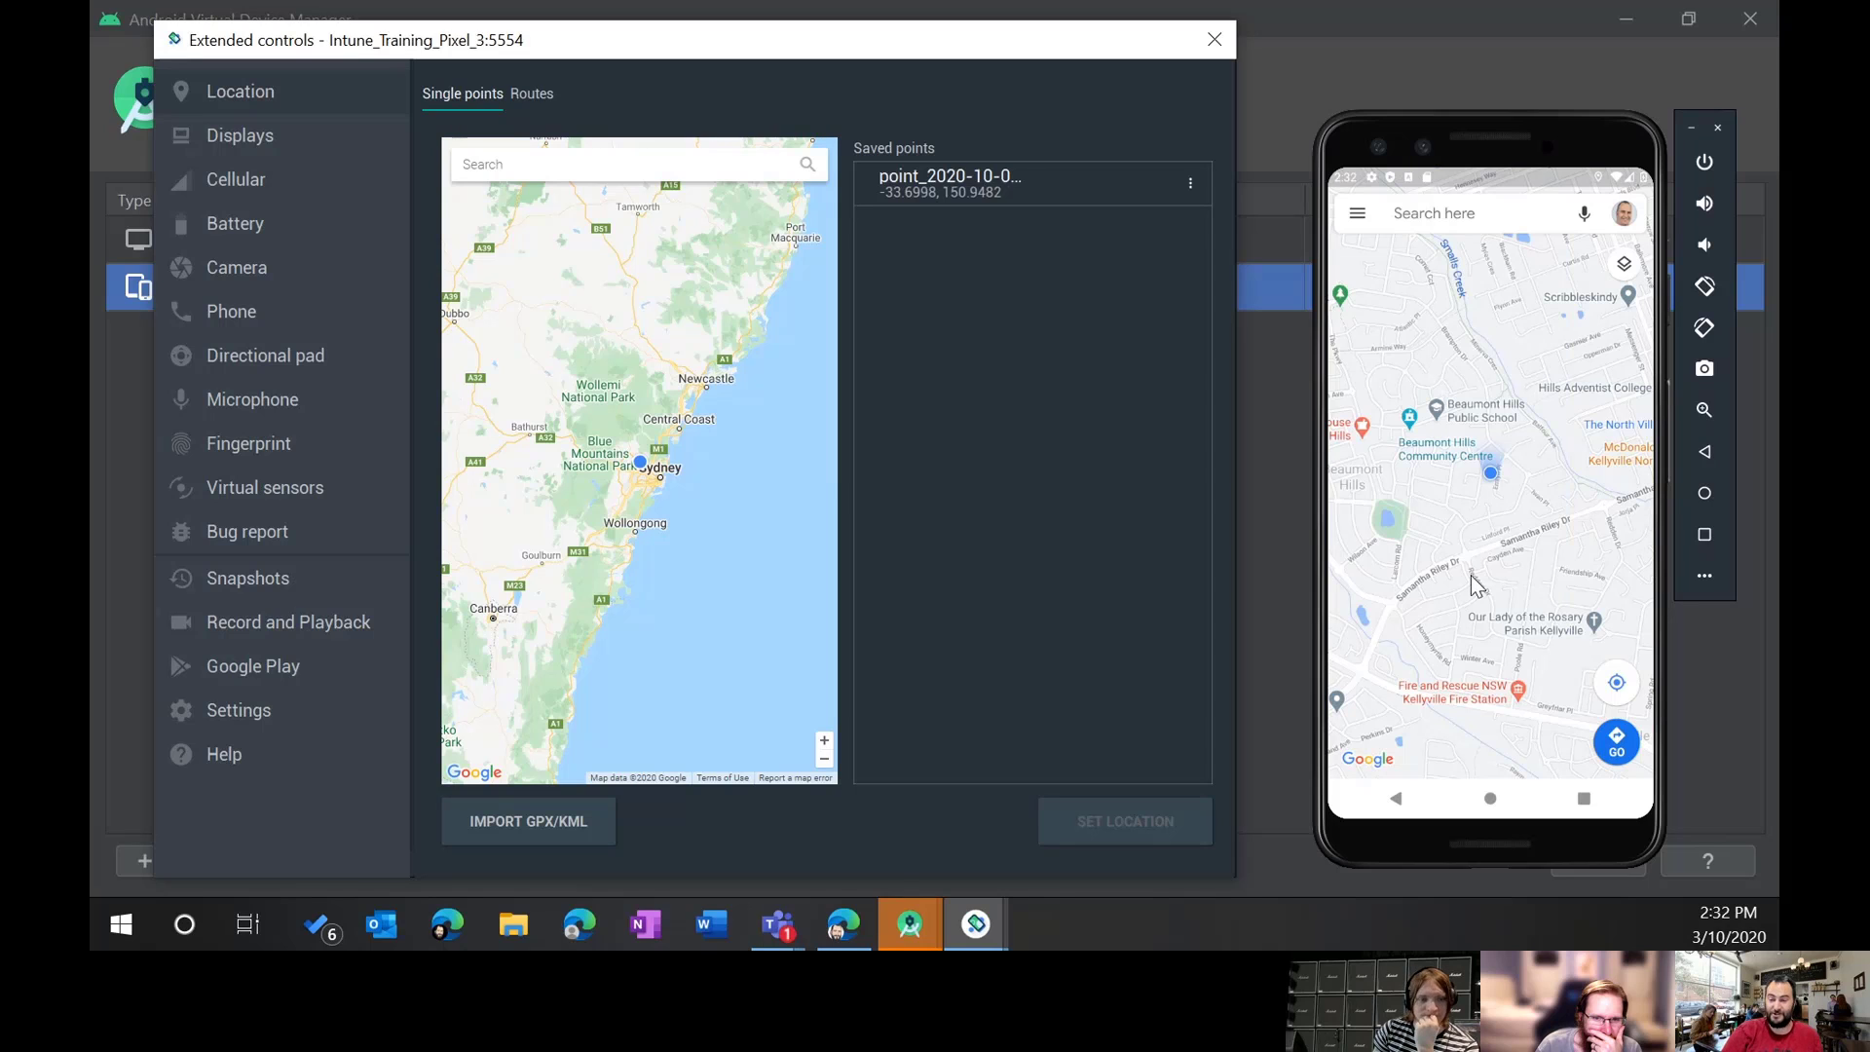
Step: Pan the phone's Maps away and recenter it to show the device in Kellyville
drag(1469, 590, 1476, 413)
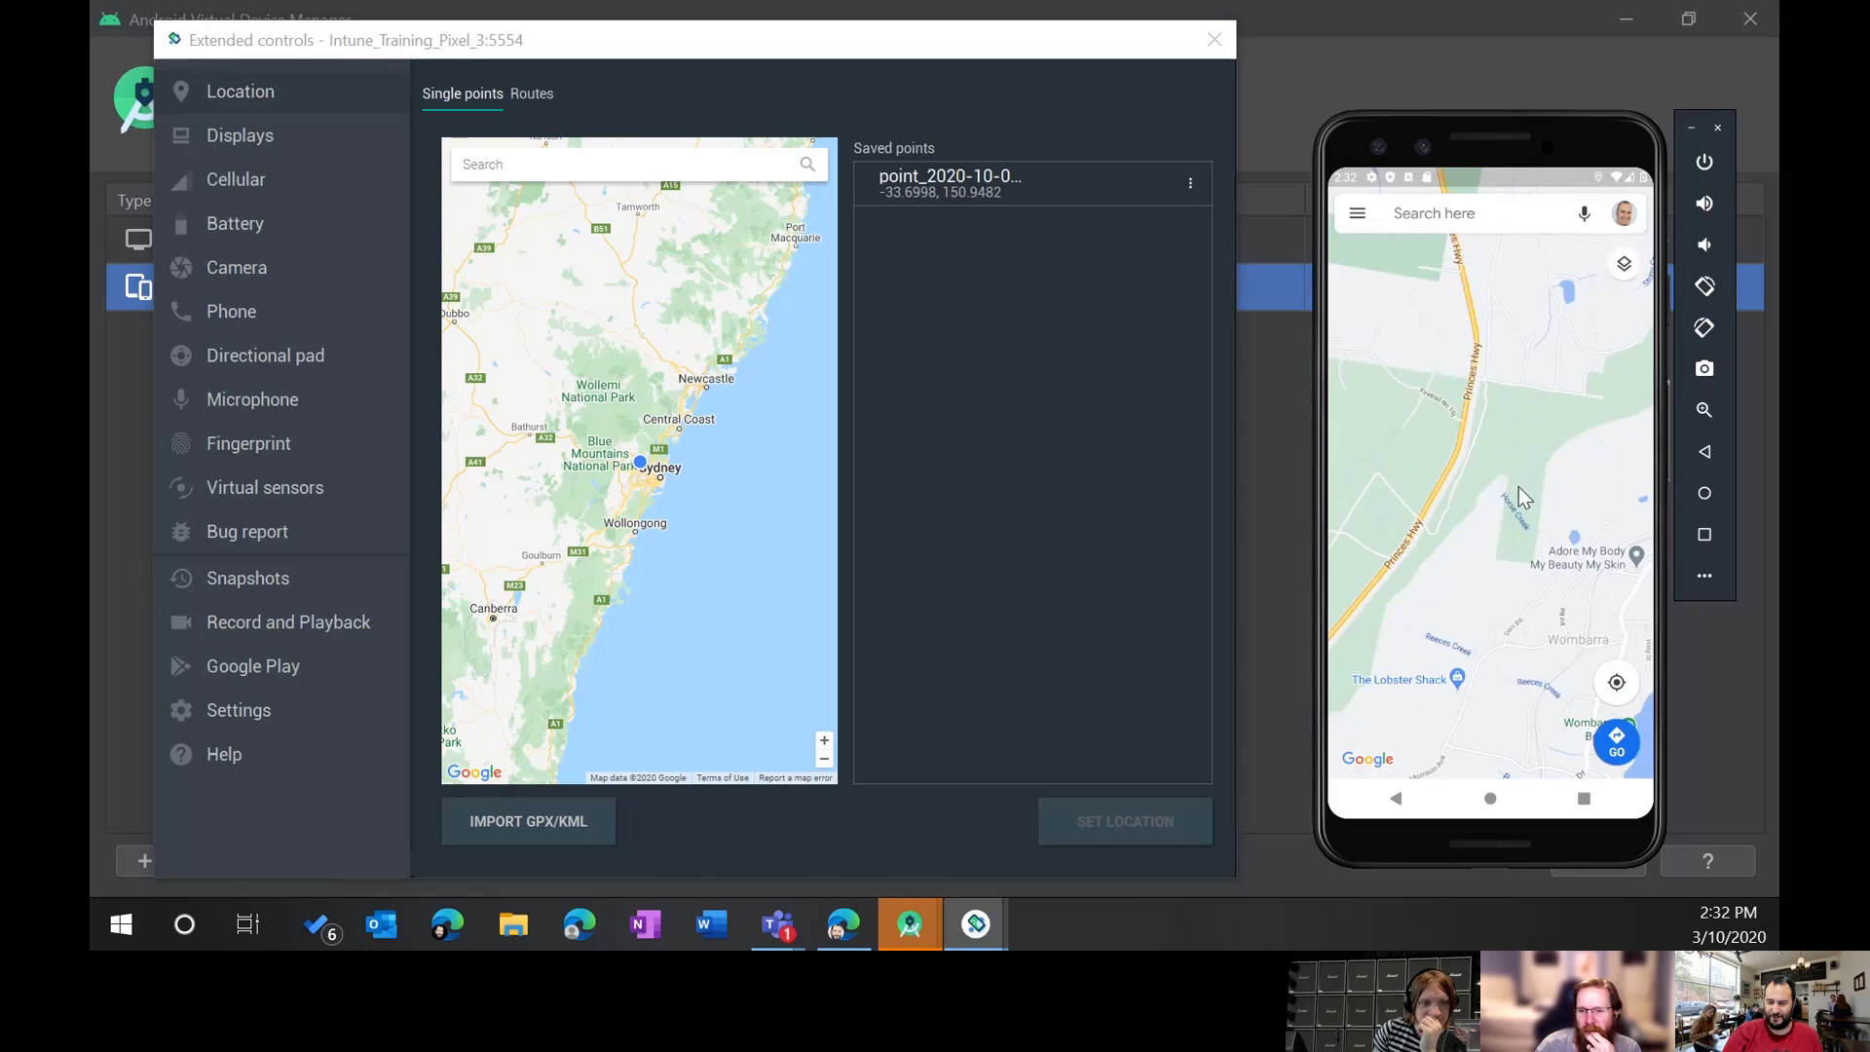
drag(1566, 698, 1516, 520)
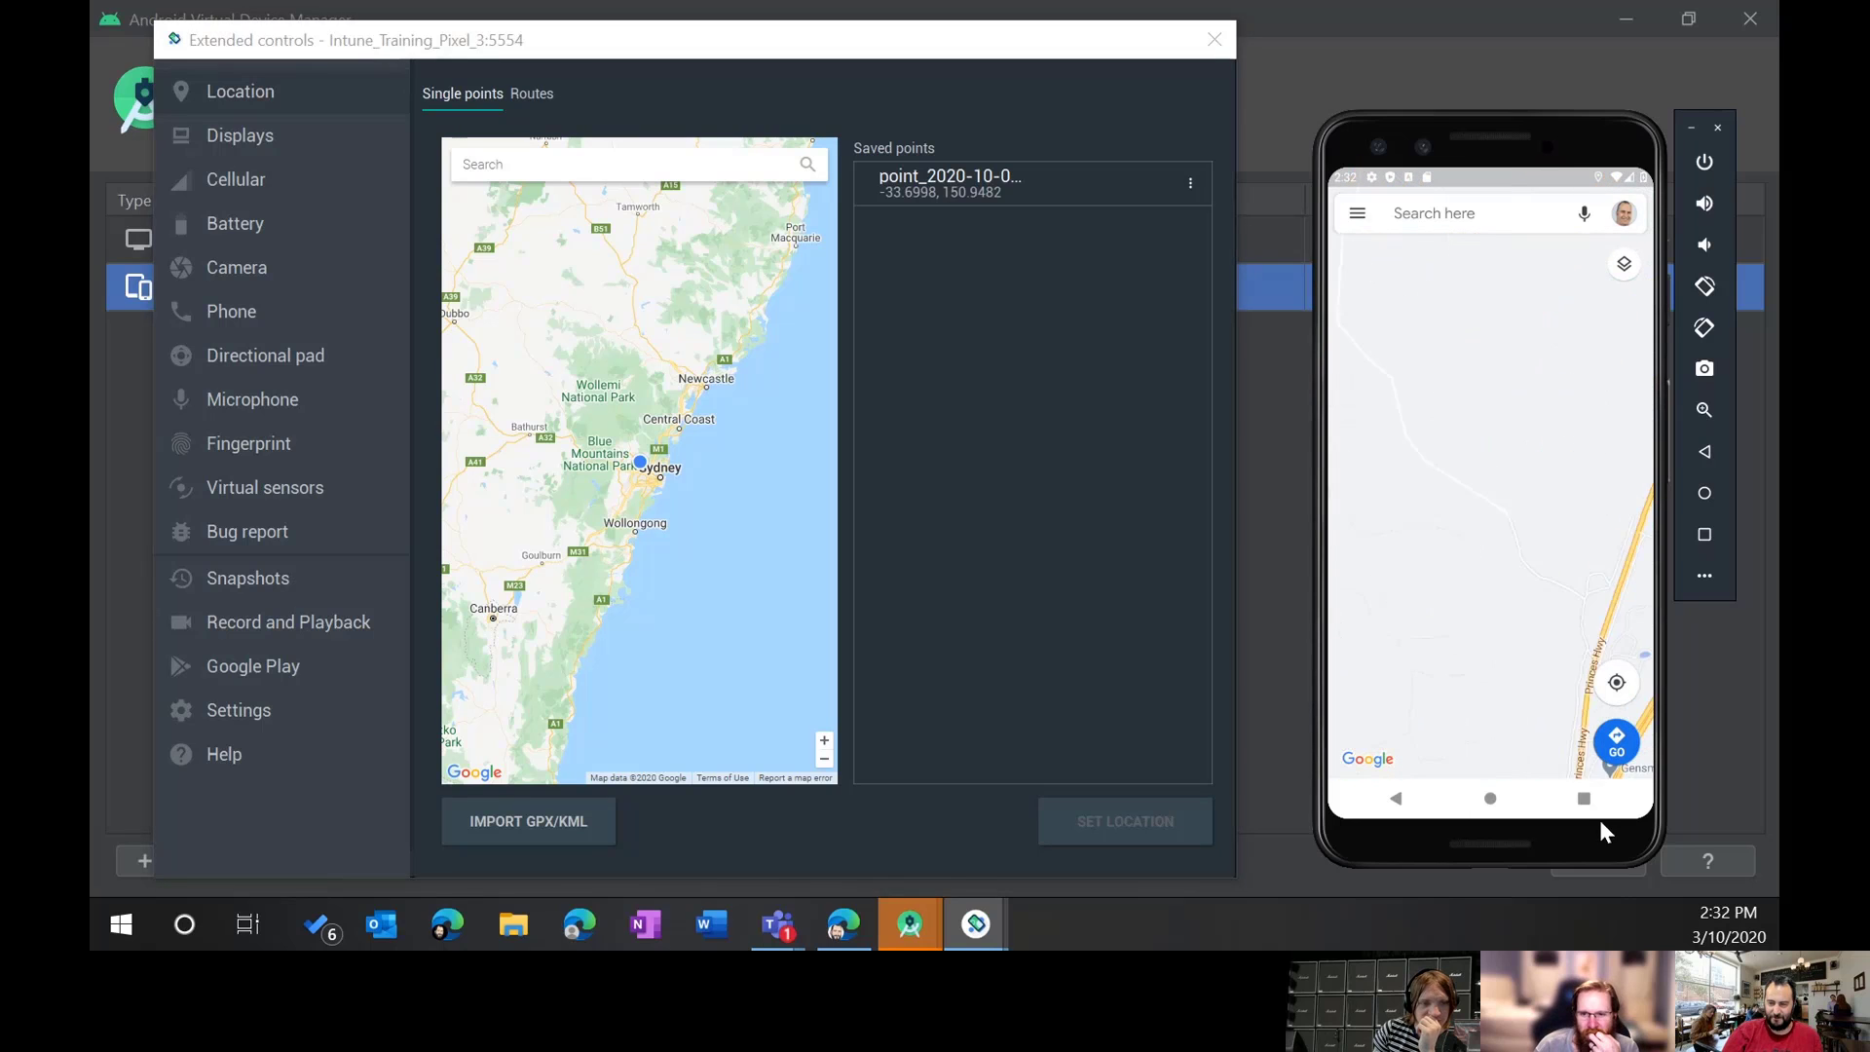
drag(1570, 730, 1457, 425)
click(1615, 681)
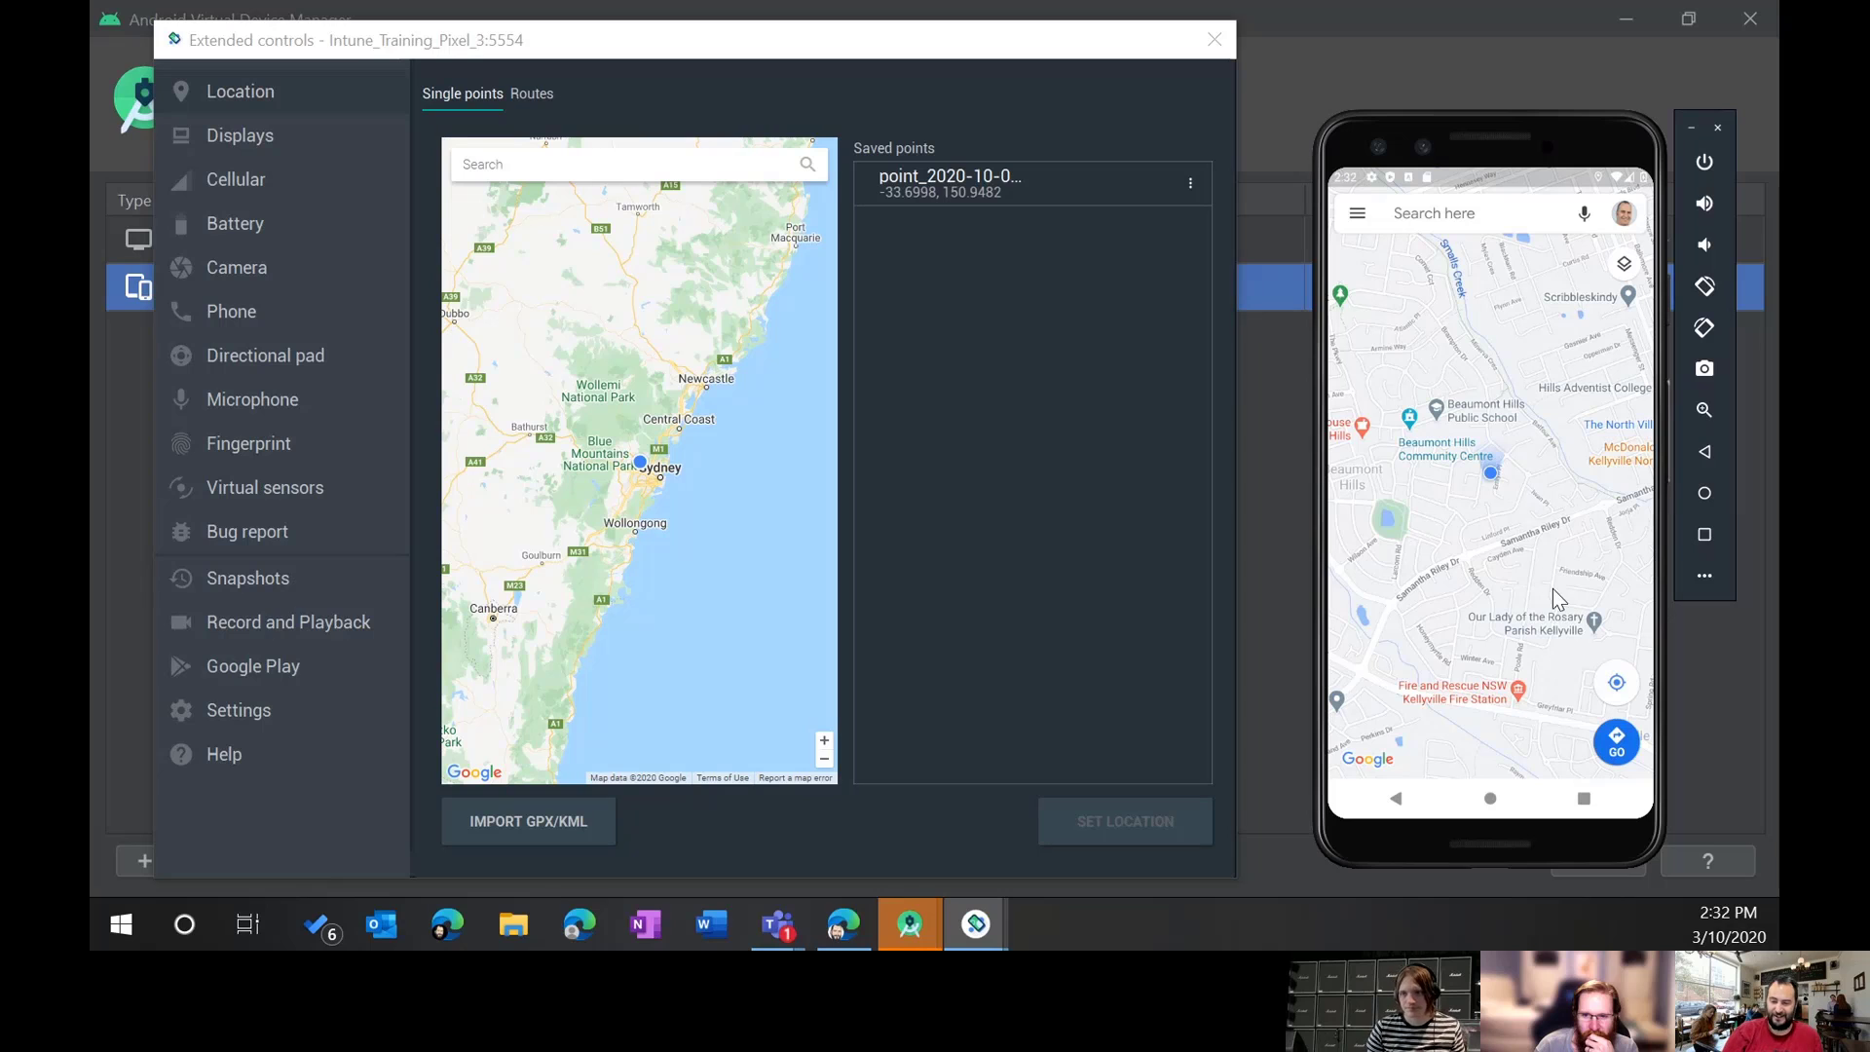
Step: View the Routes page at Speed 1X, then the Displays, Cellular, Battery and Camera pages
click(529, 91)
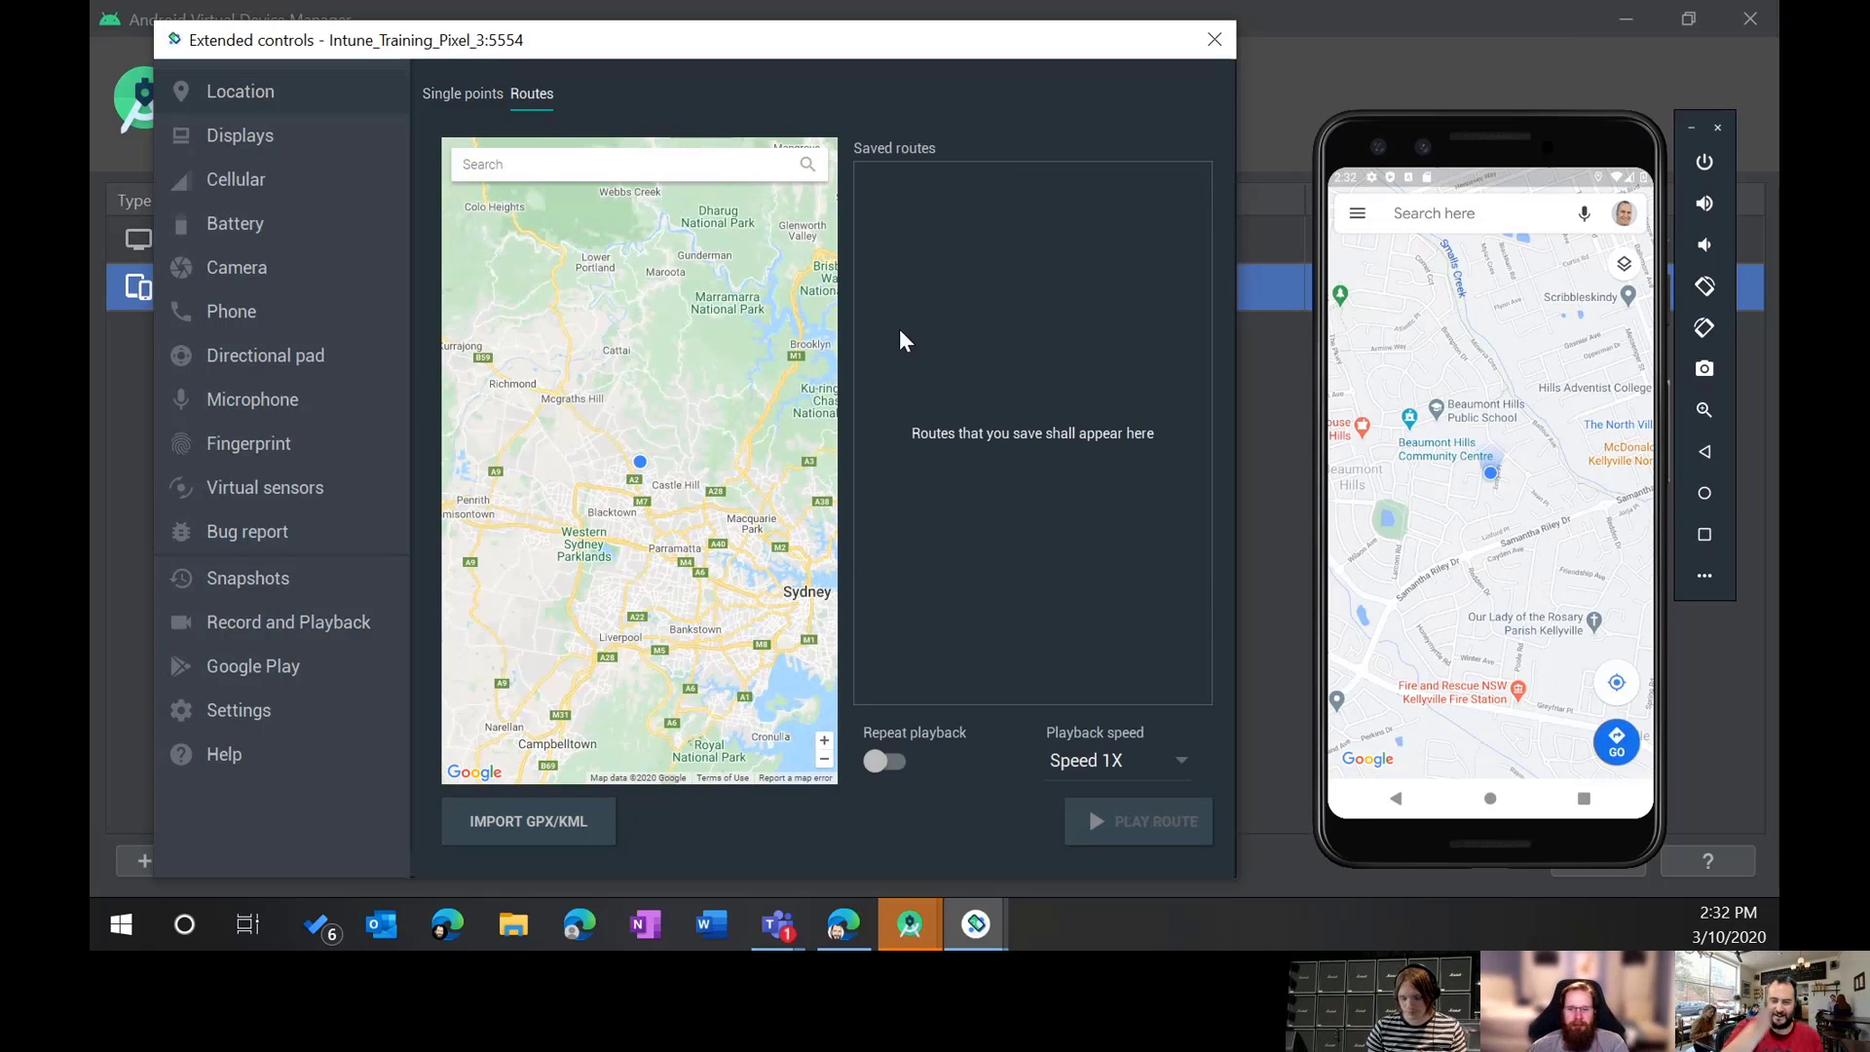
click(1131, 761)
click(1131, 762)
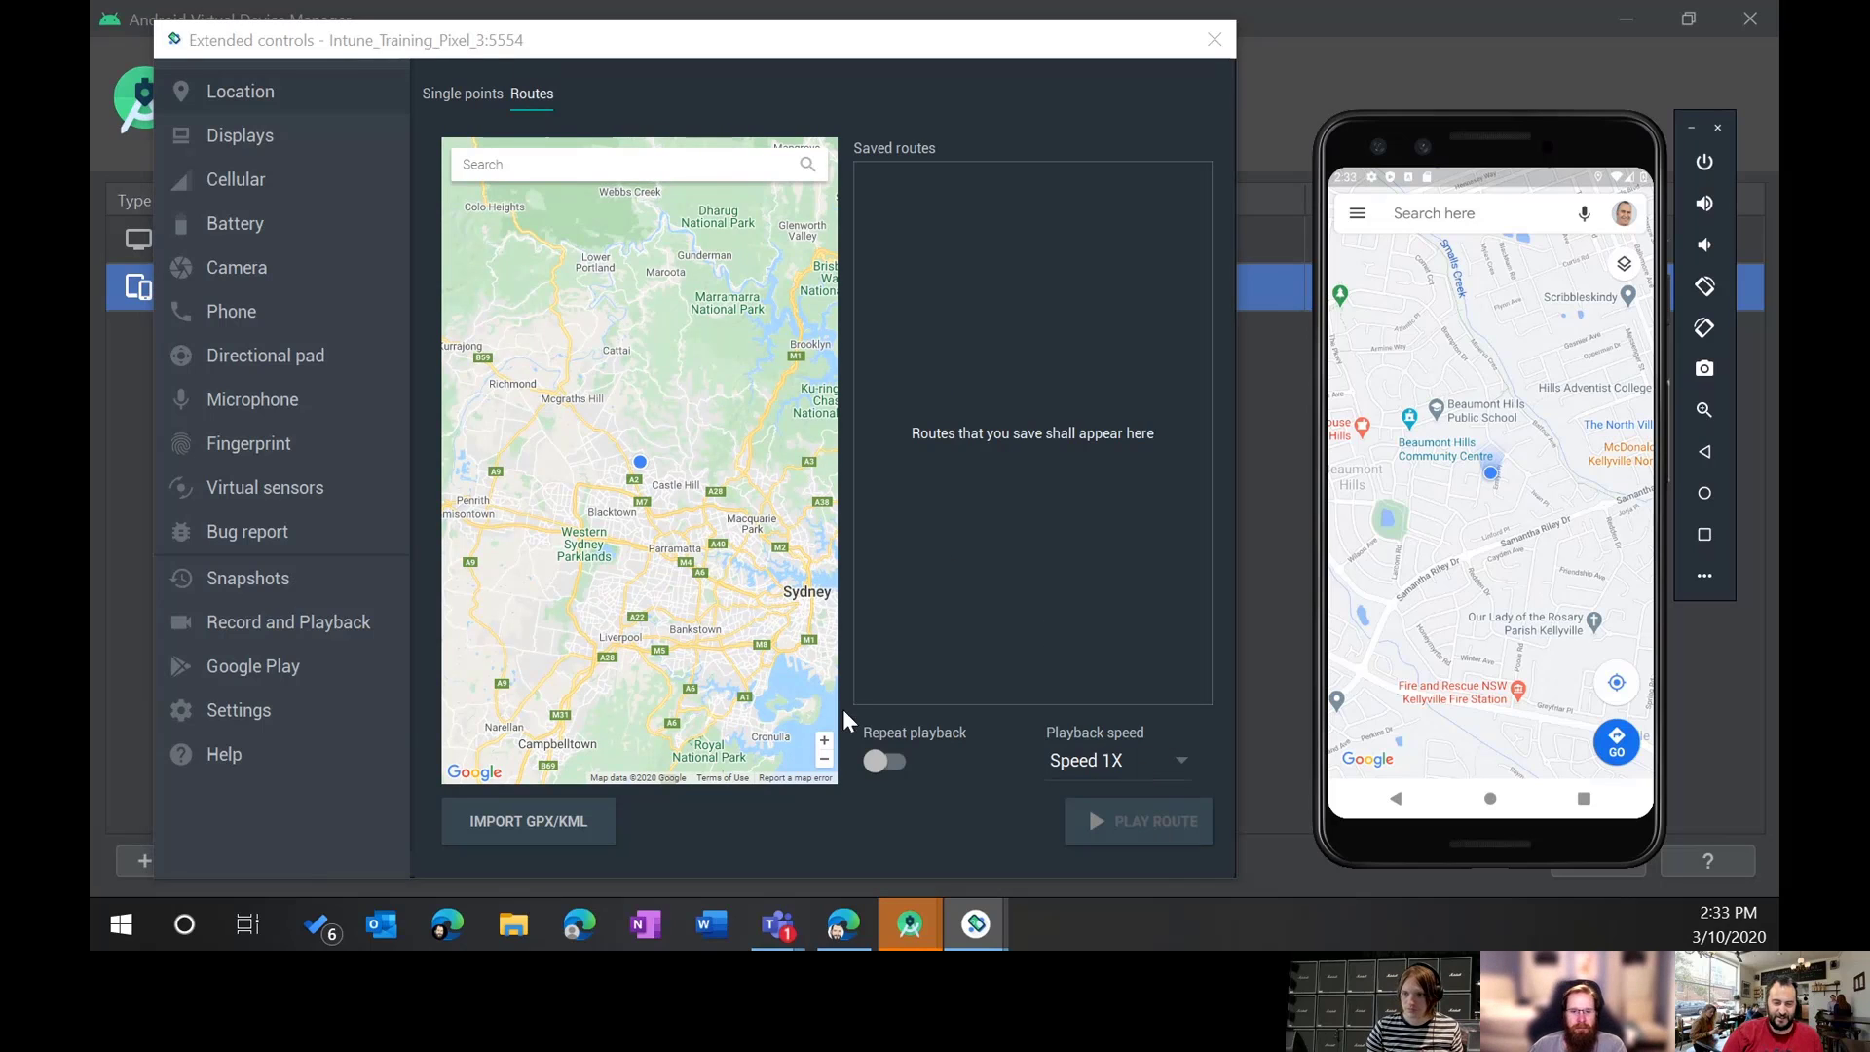
click(238, 136)
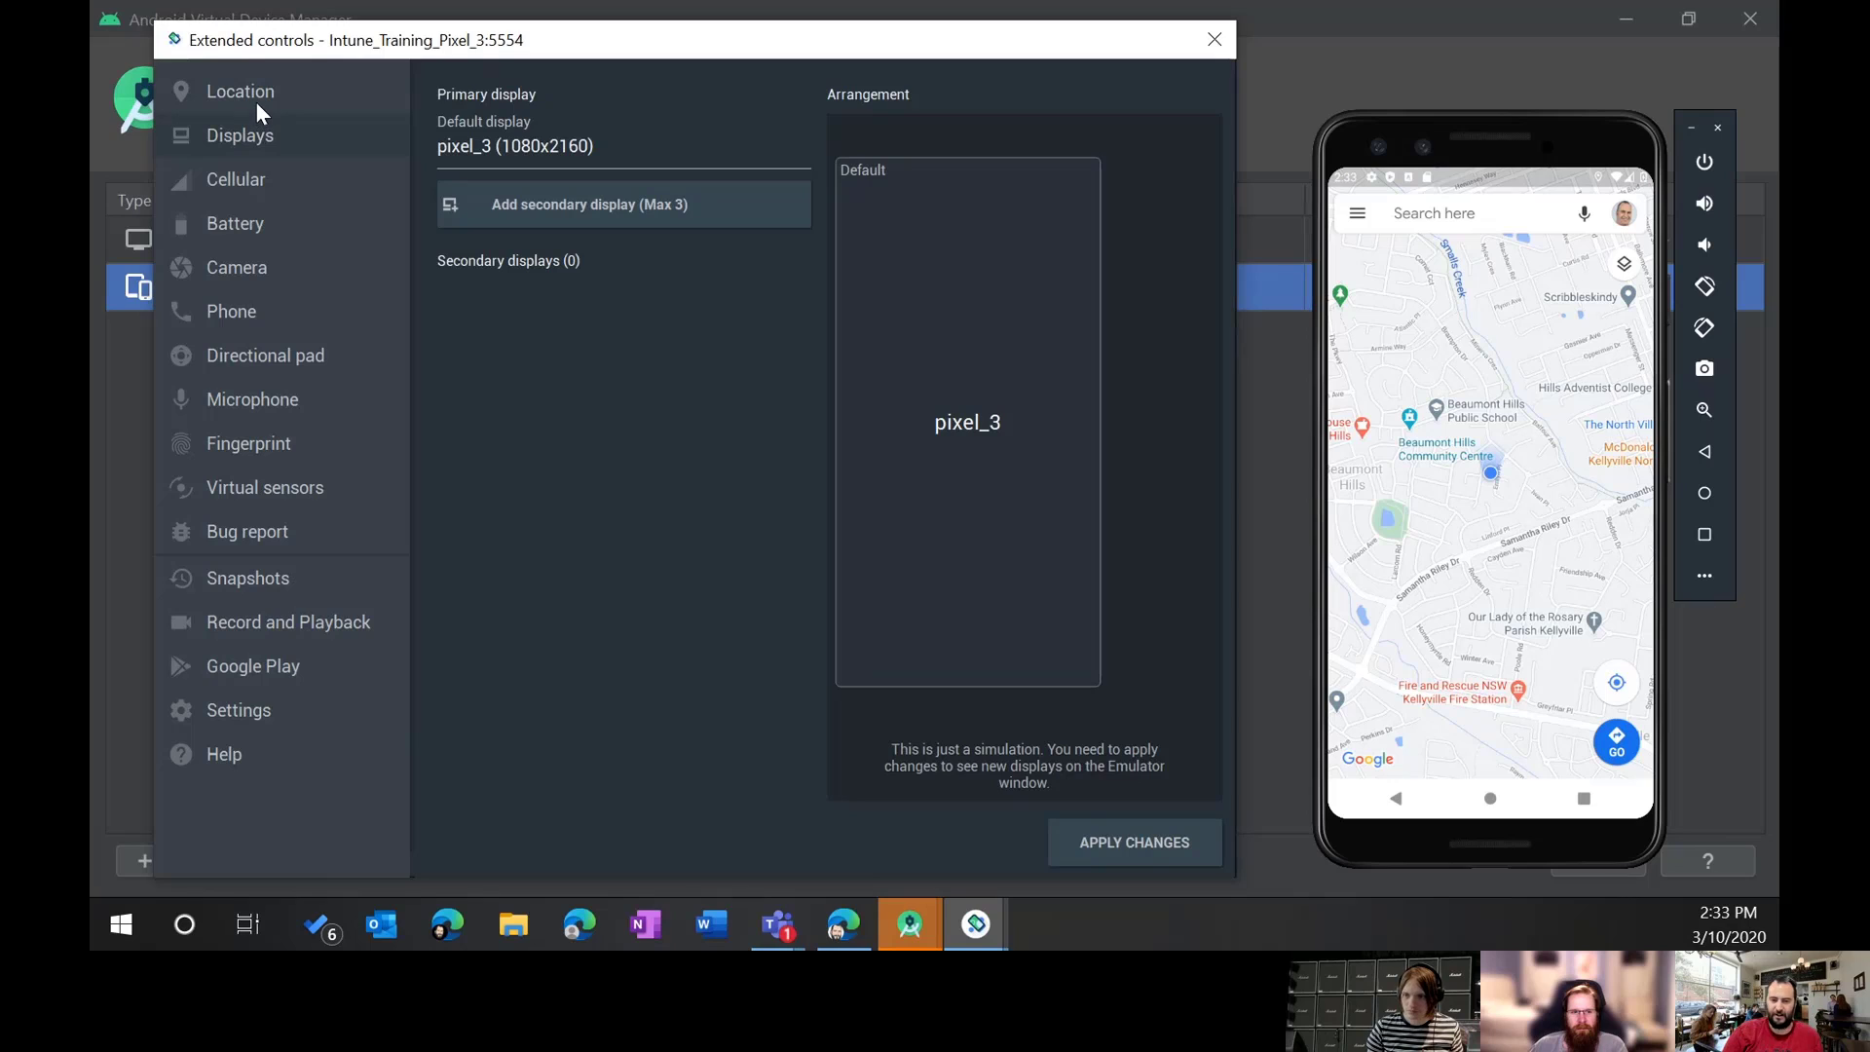
click(280, 170)
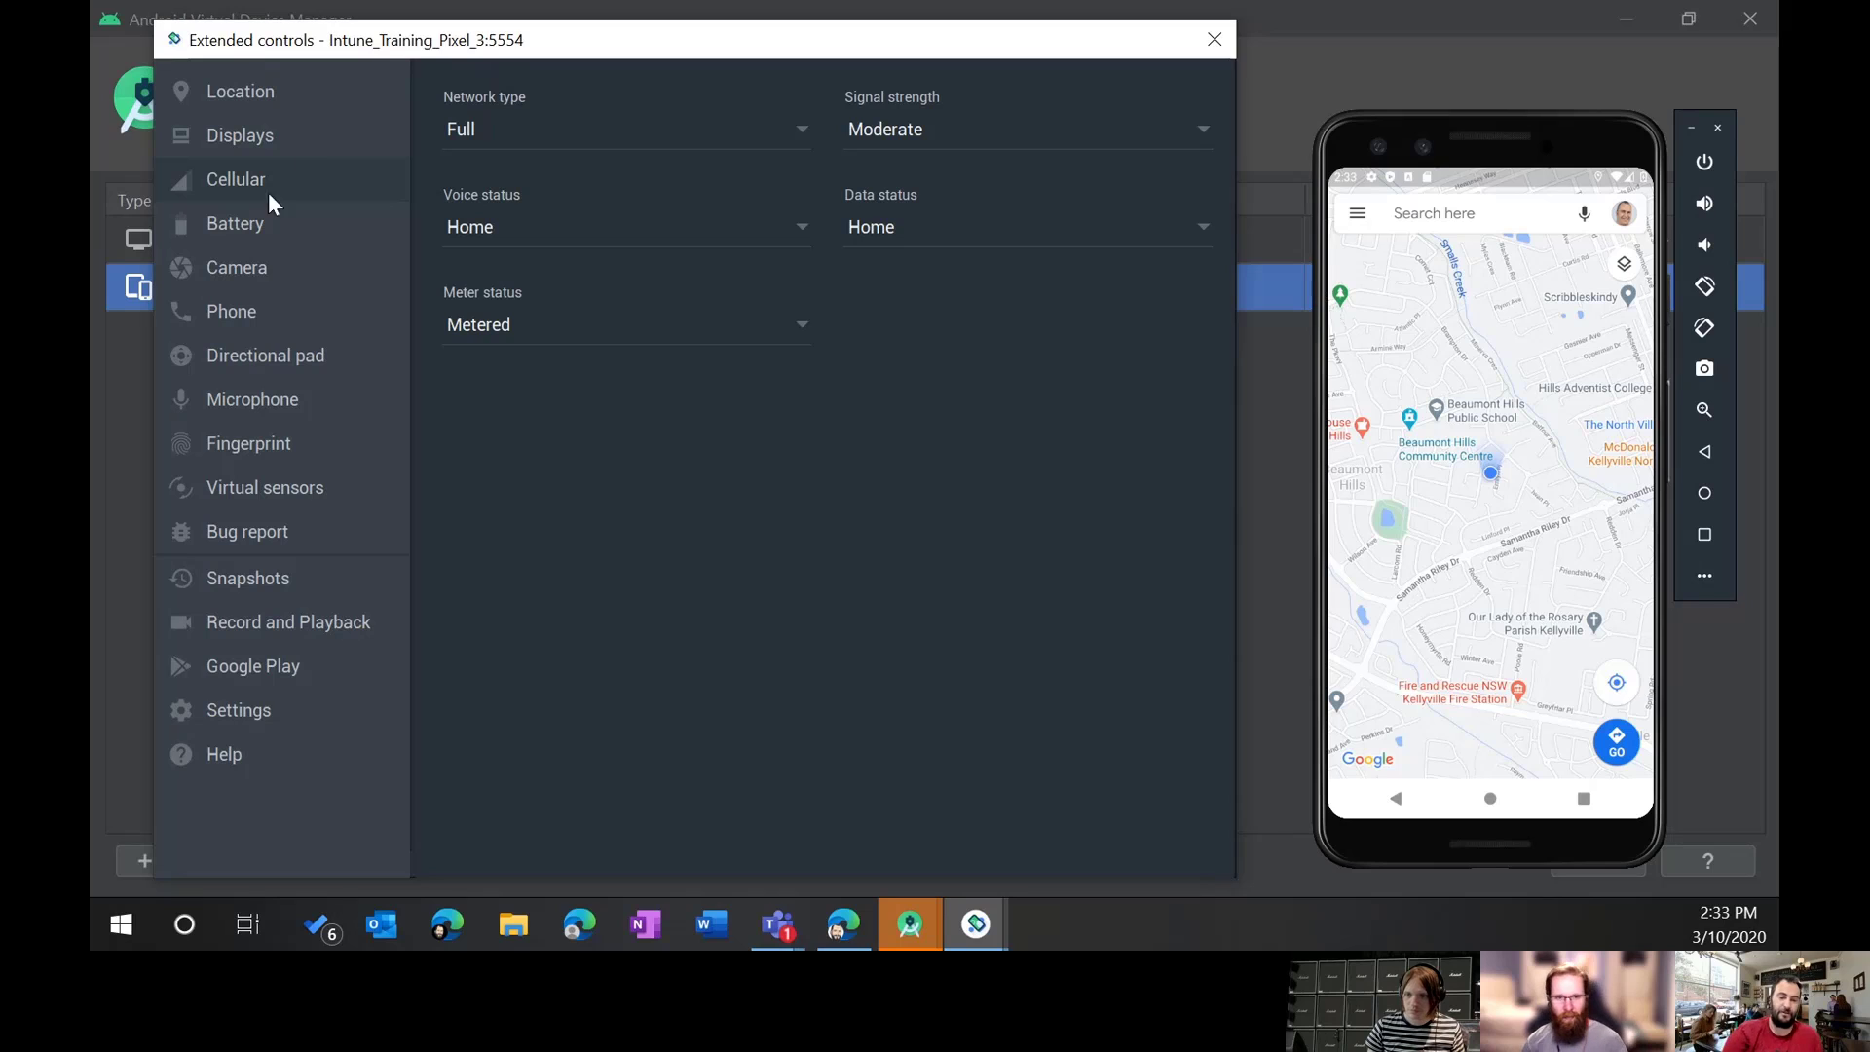
click(227, 234)
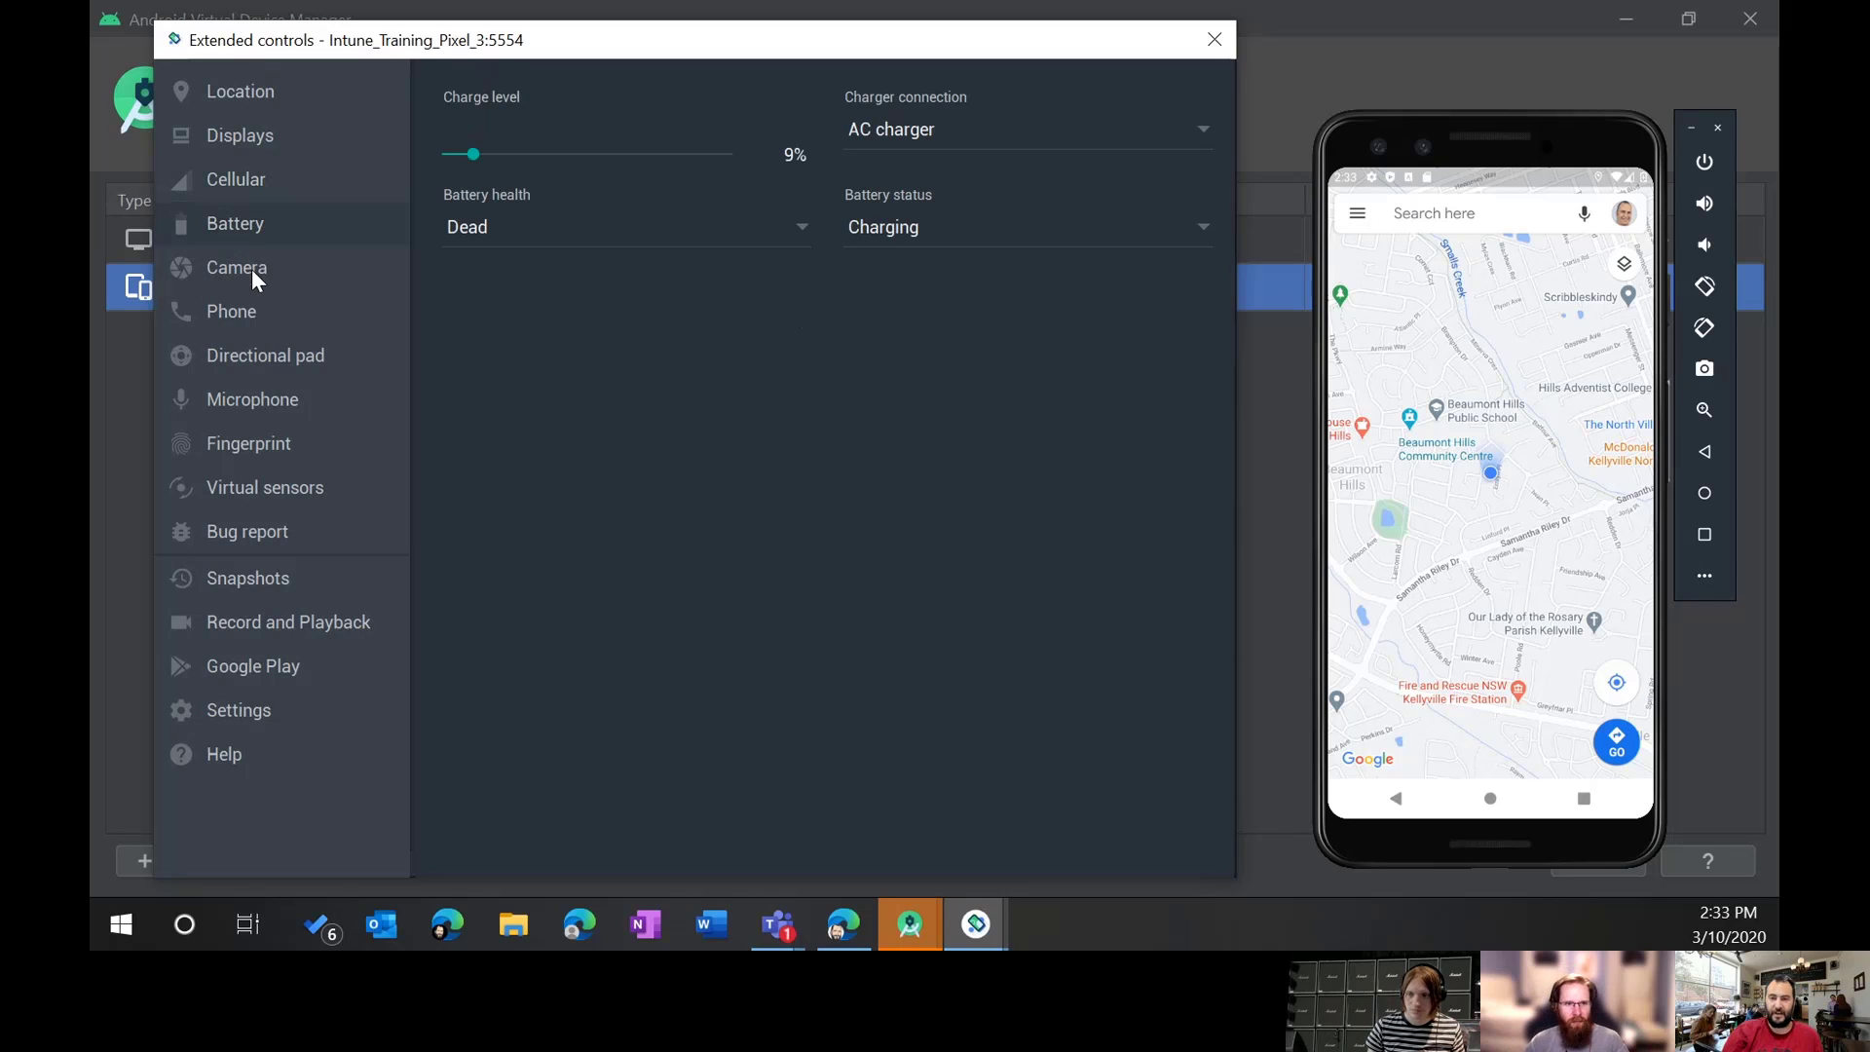
click(251, 271)
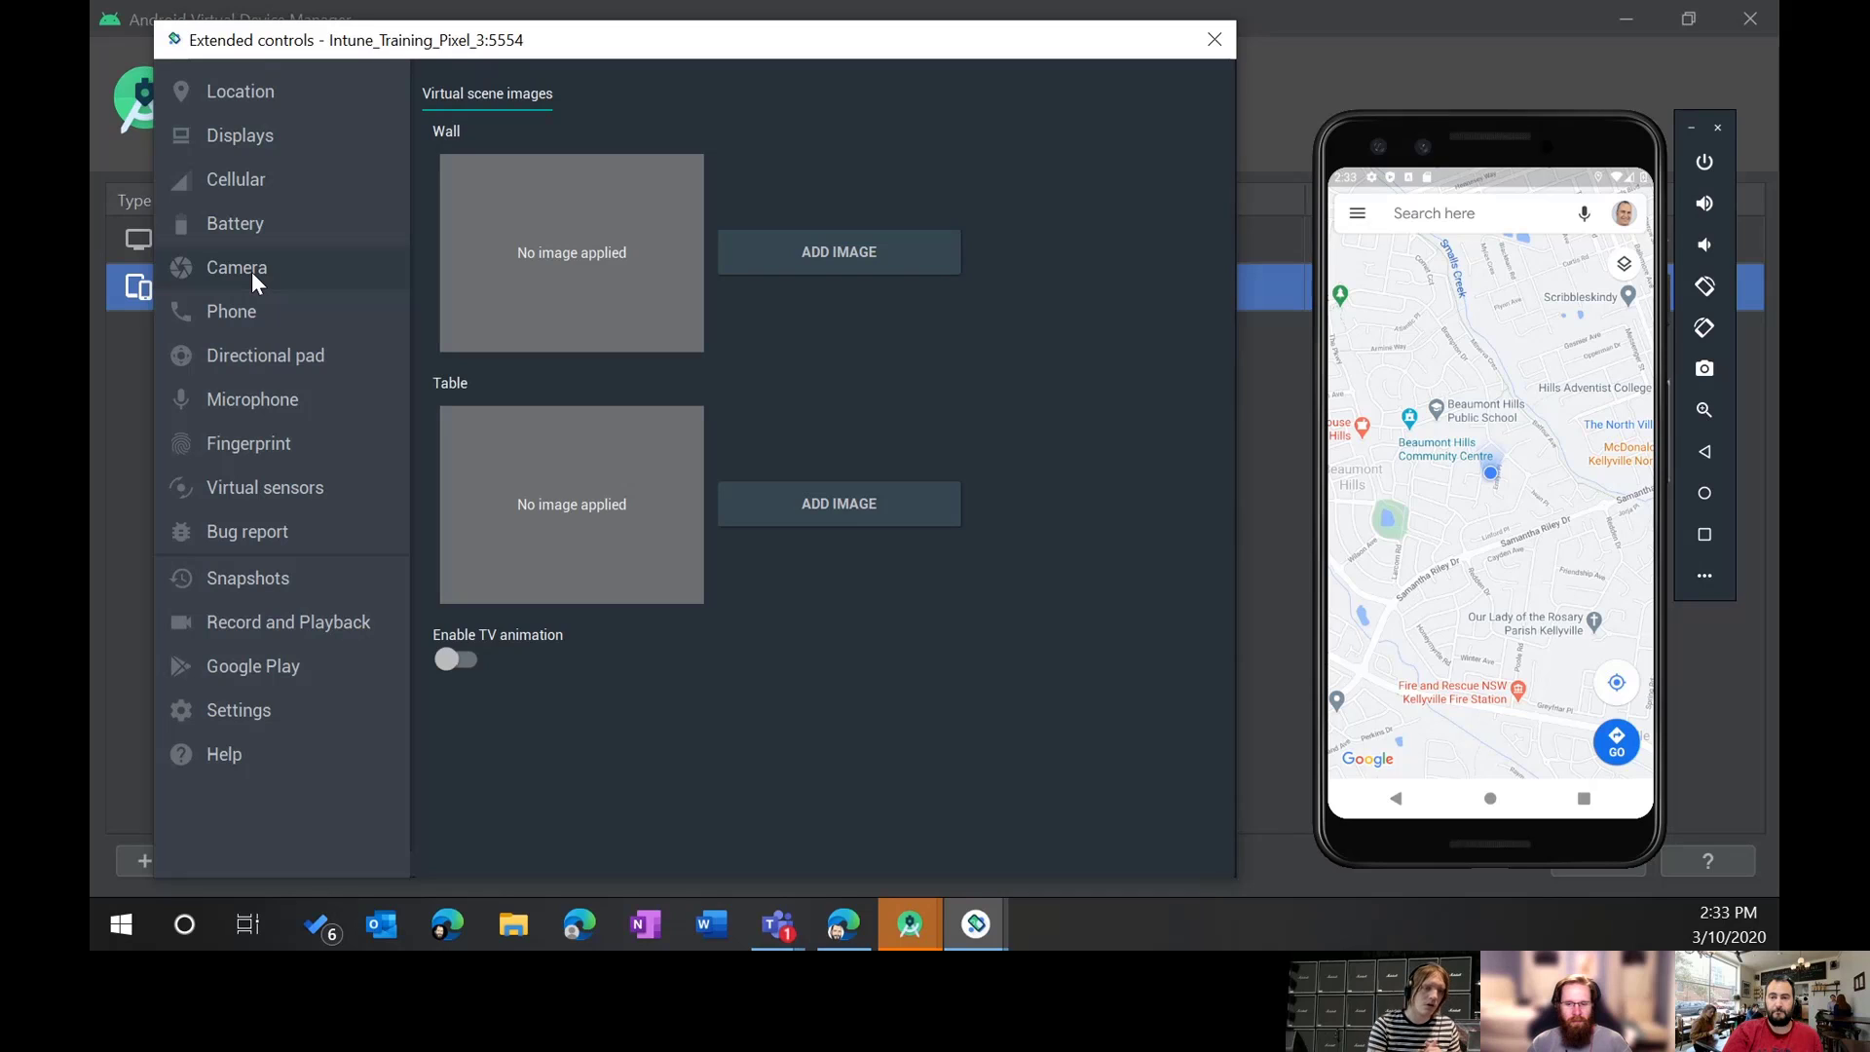
Step: Browse Settings, Help, Google Play and Record and Playback, ending on Snapshots settings
click(265, 705)
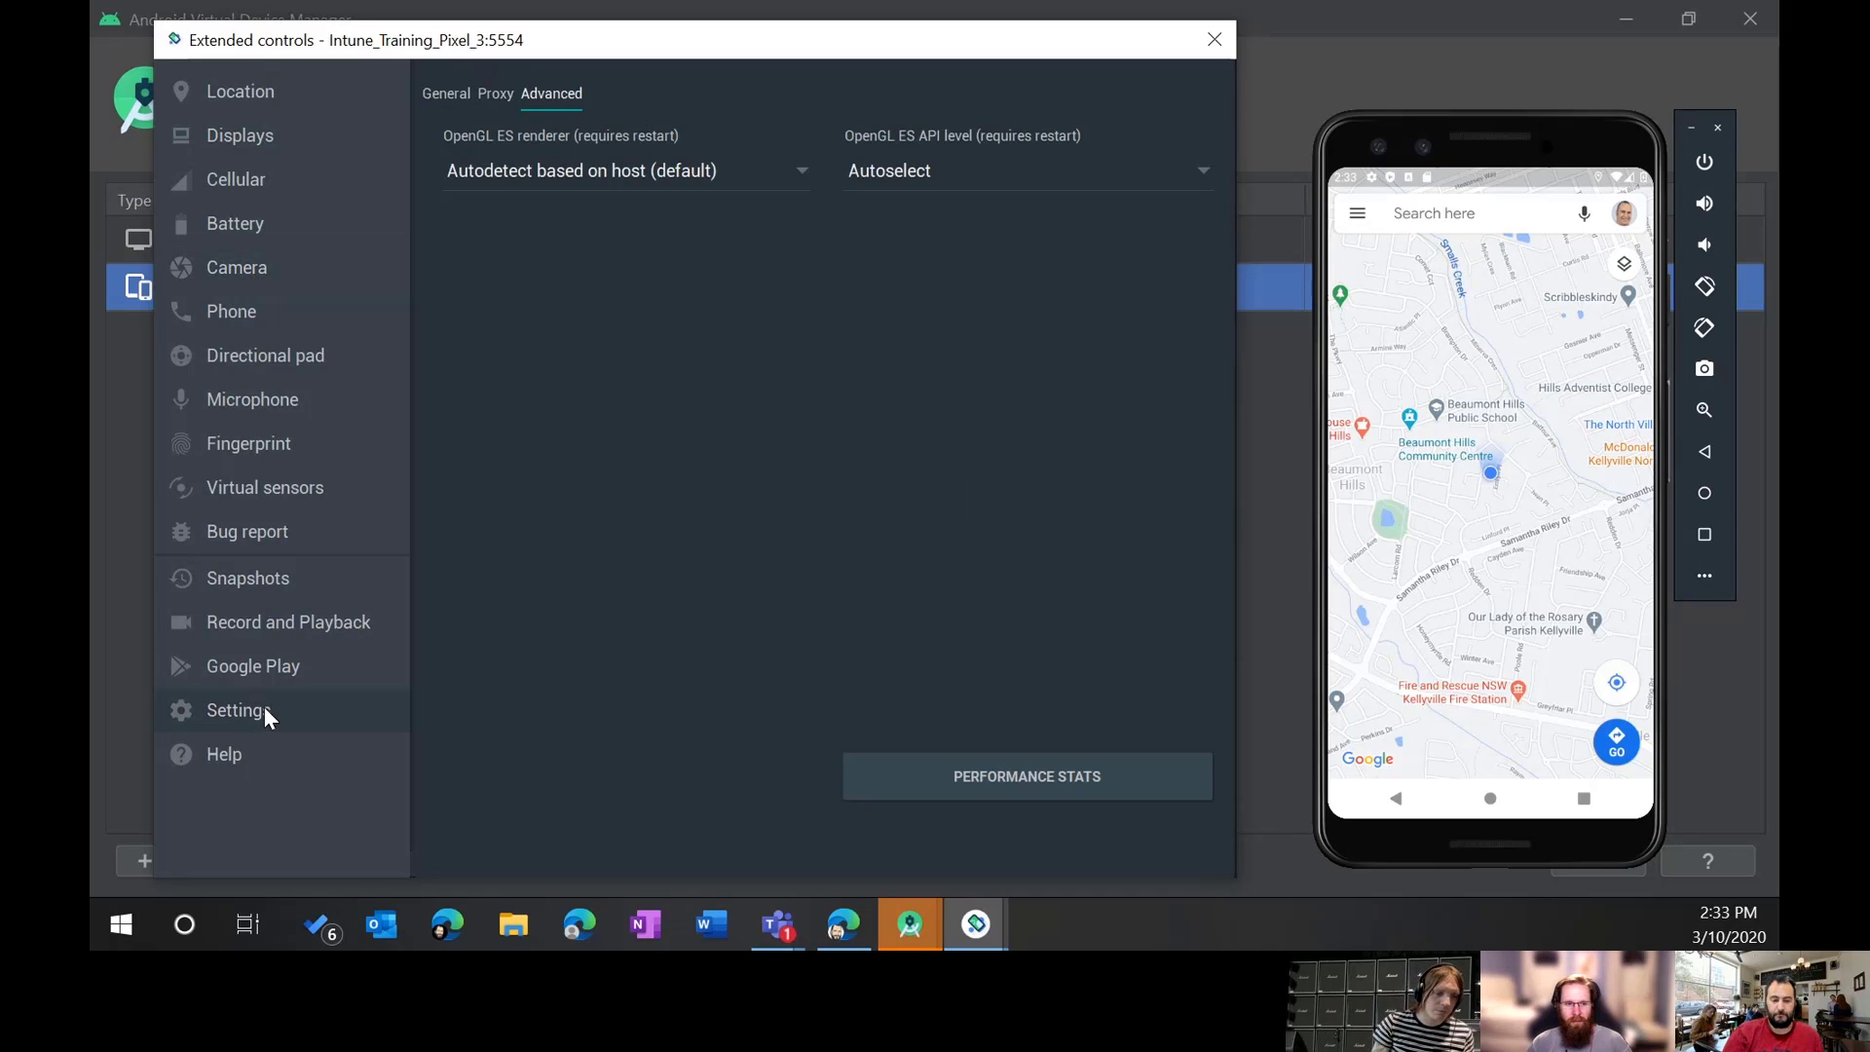
click(249, 749)
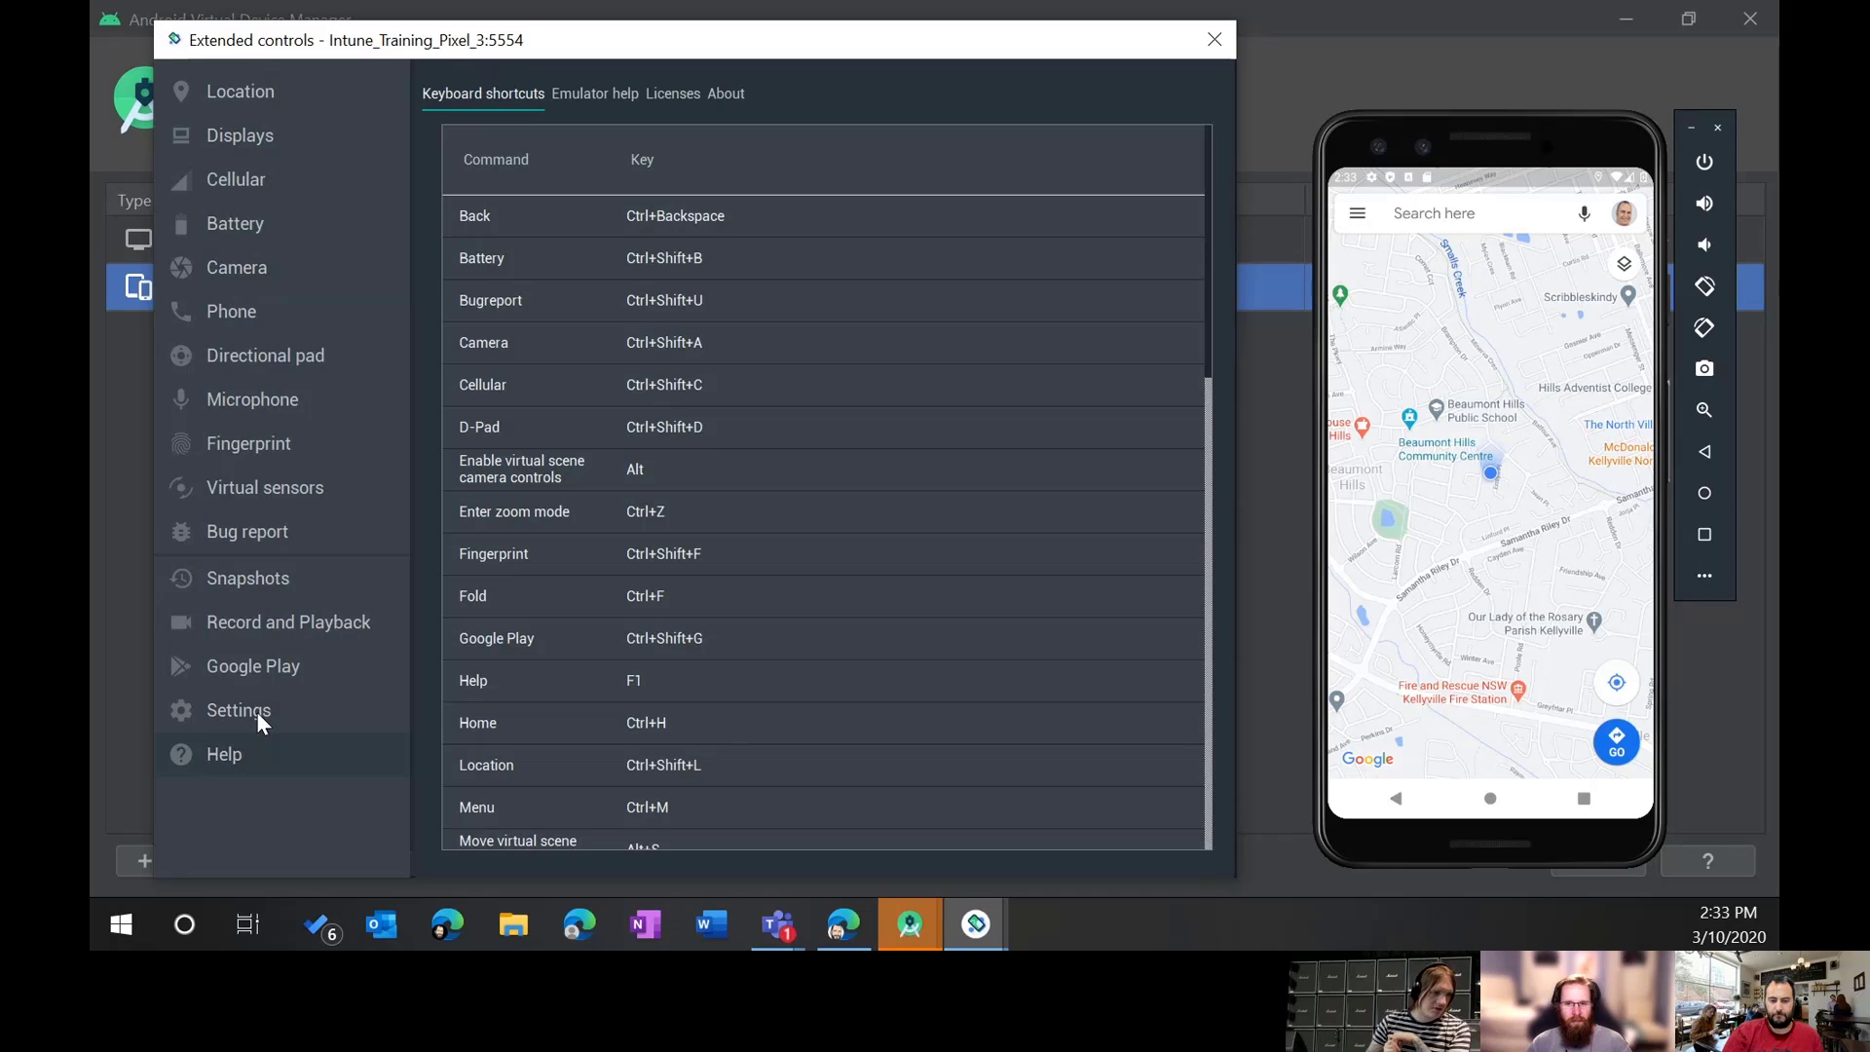
click(259, 711)
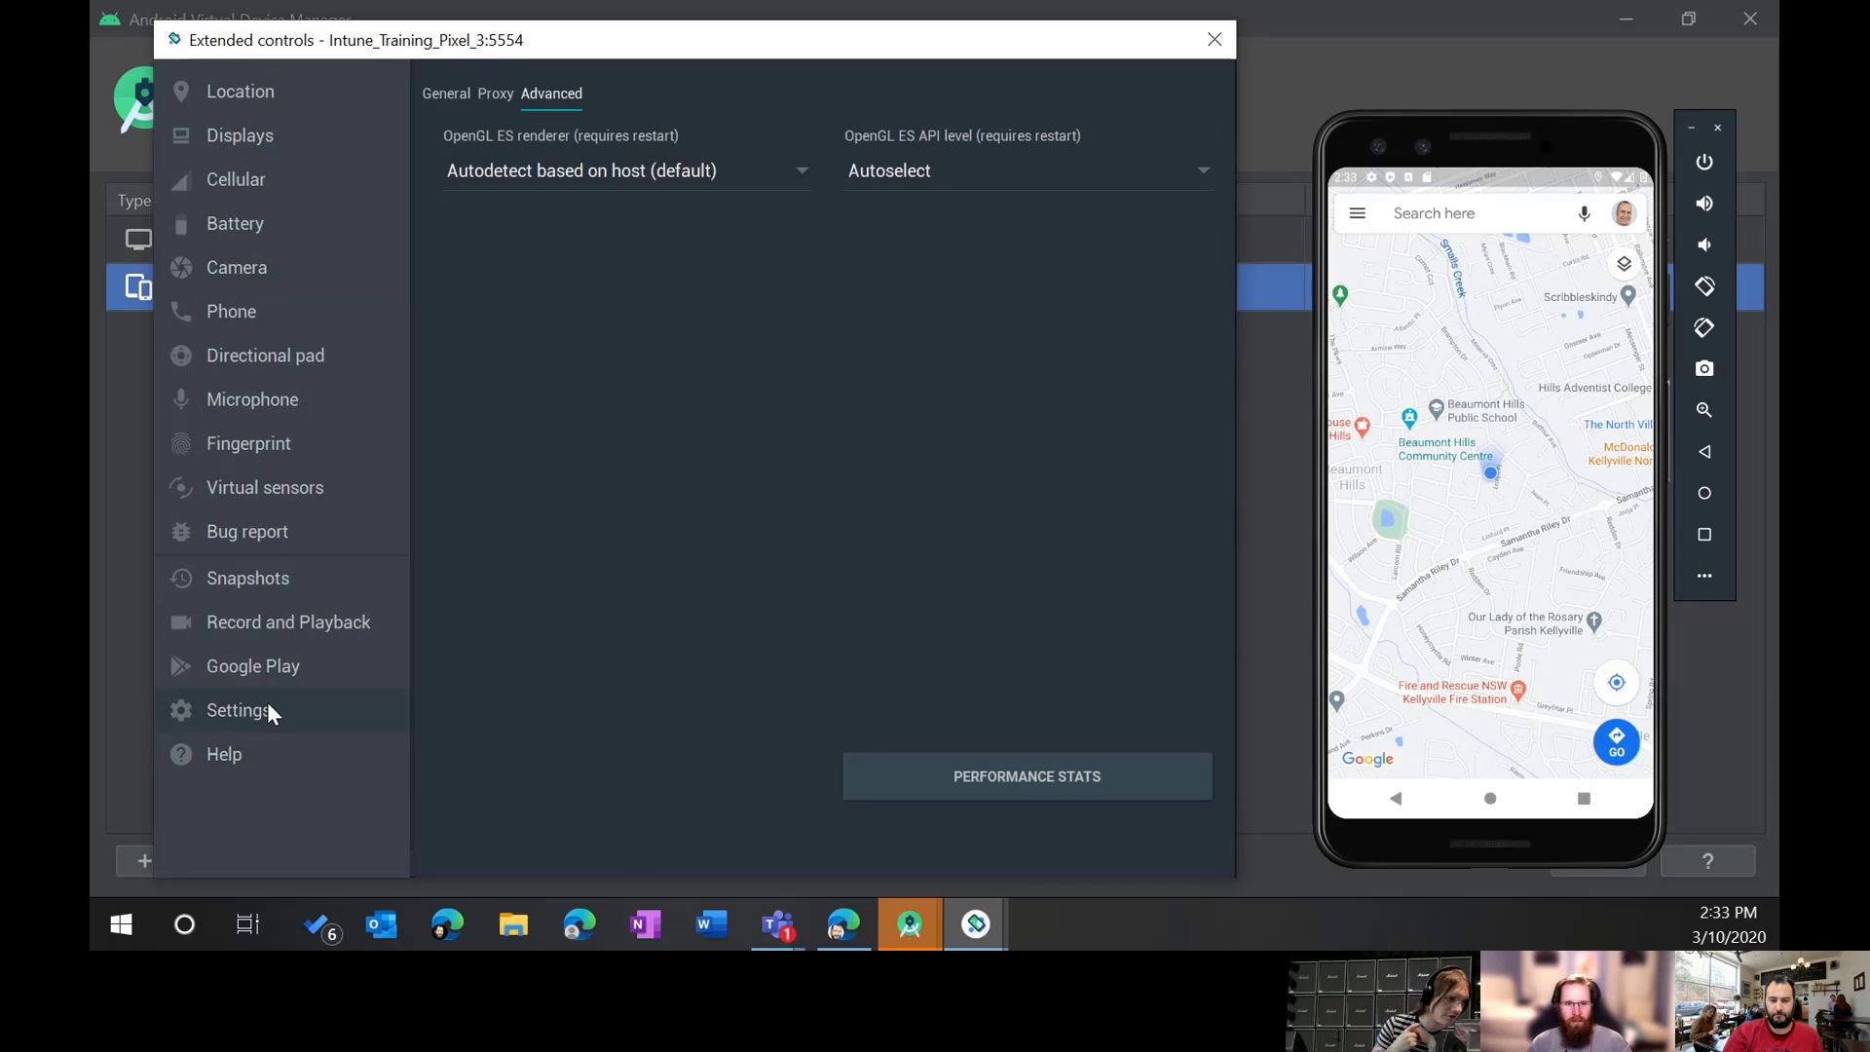
click(242, 755)
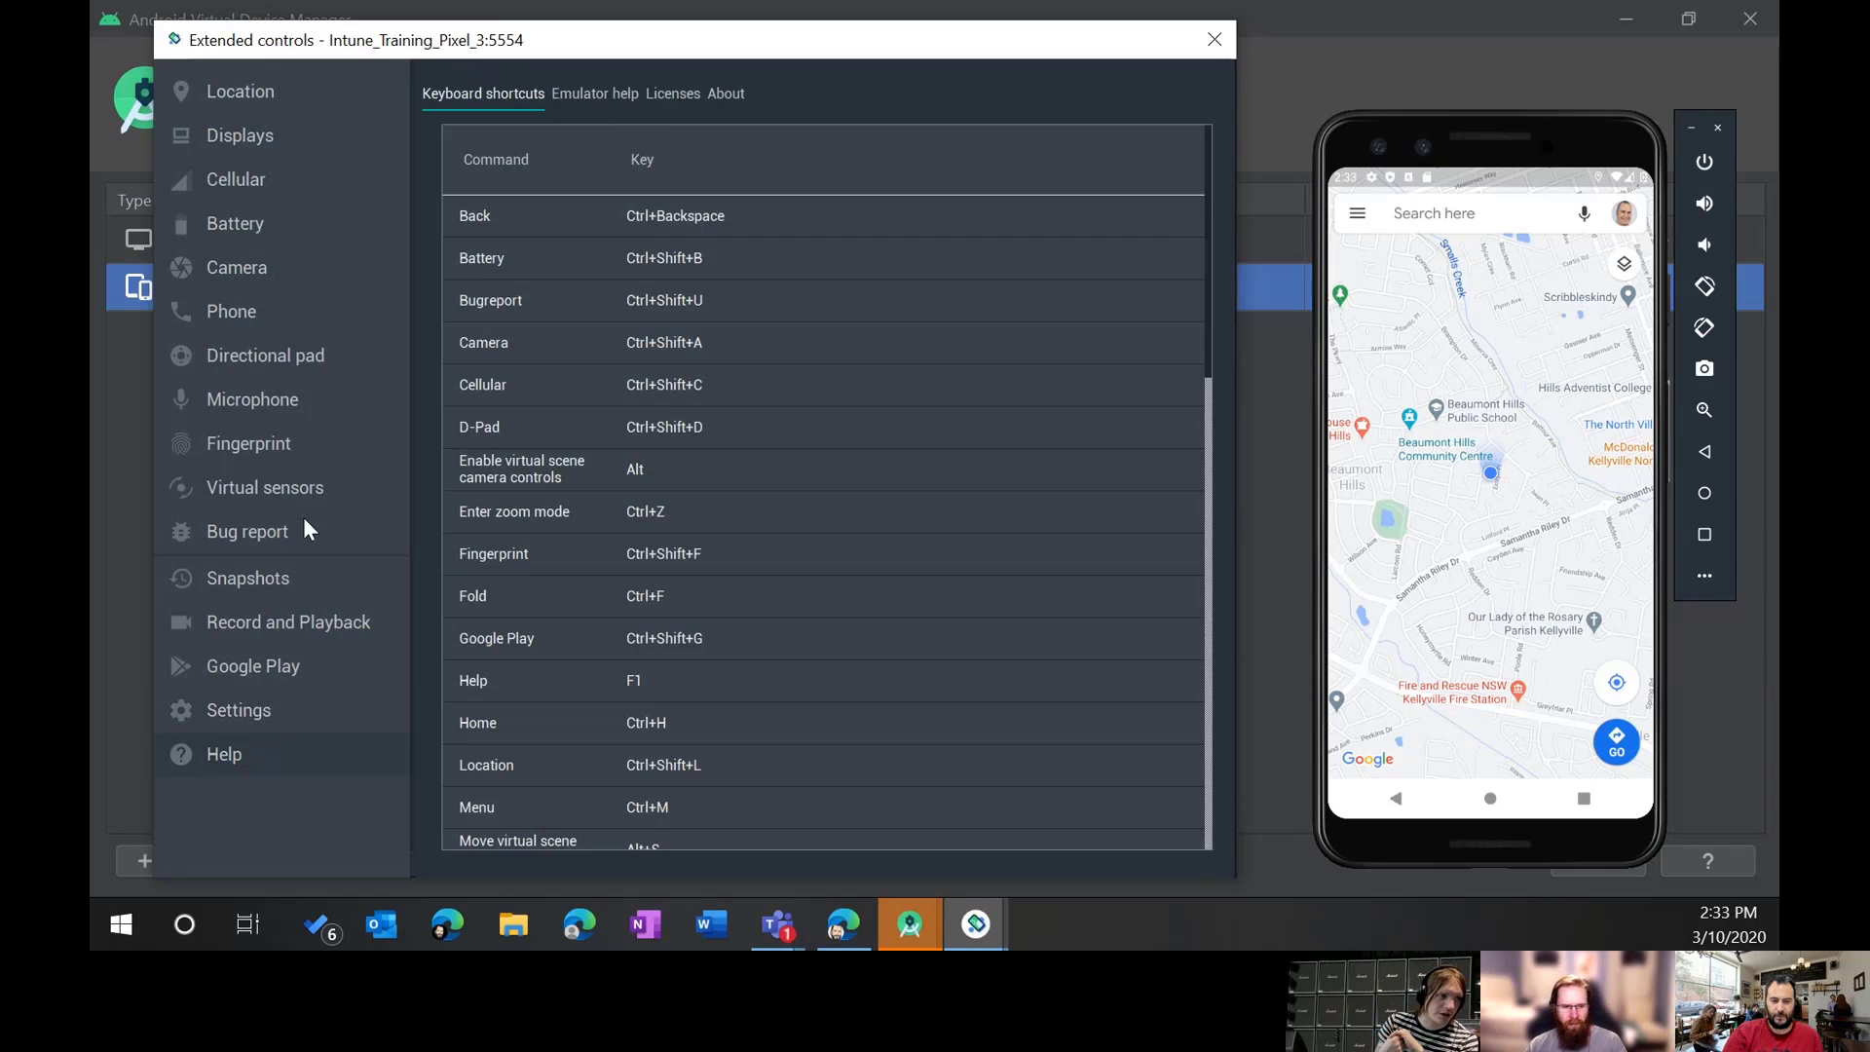
click(220, 709)
click(250, 666)
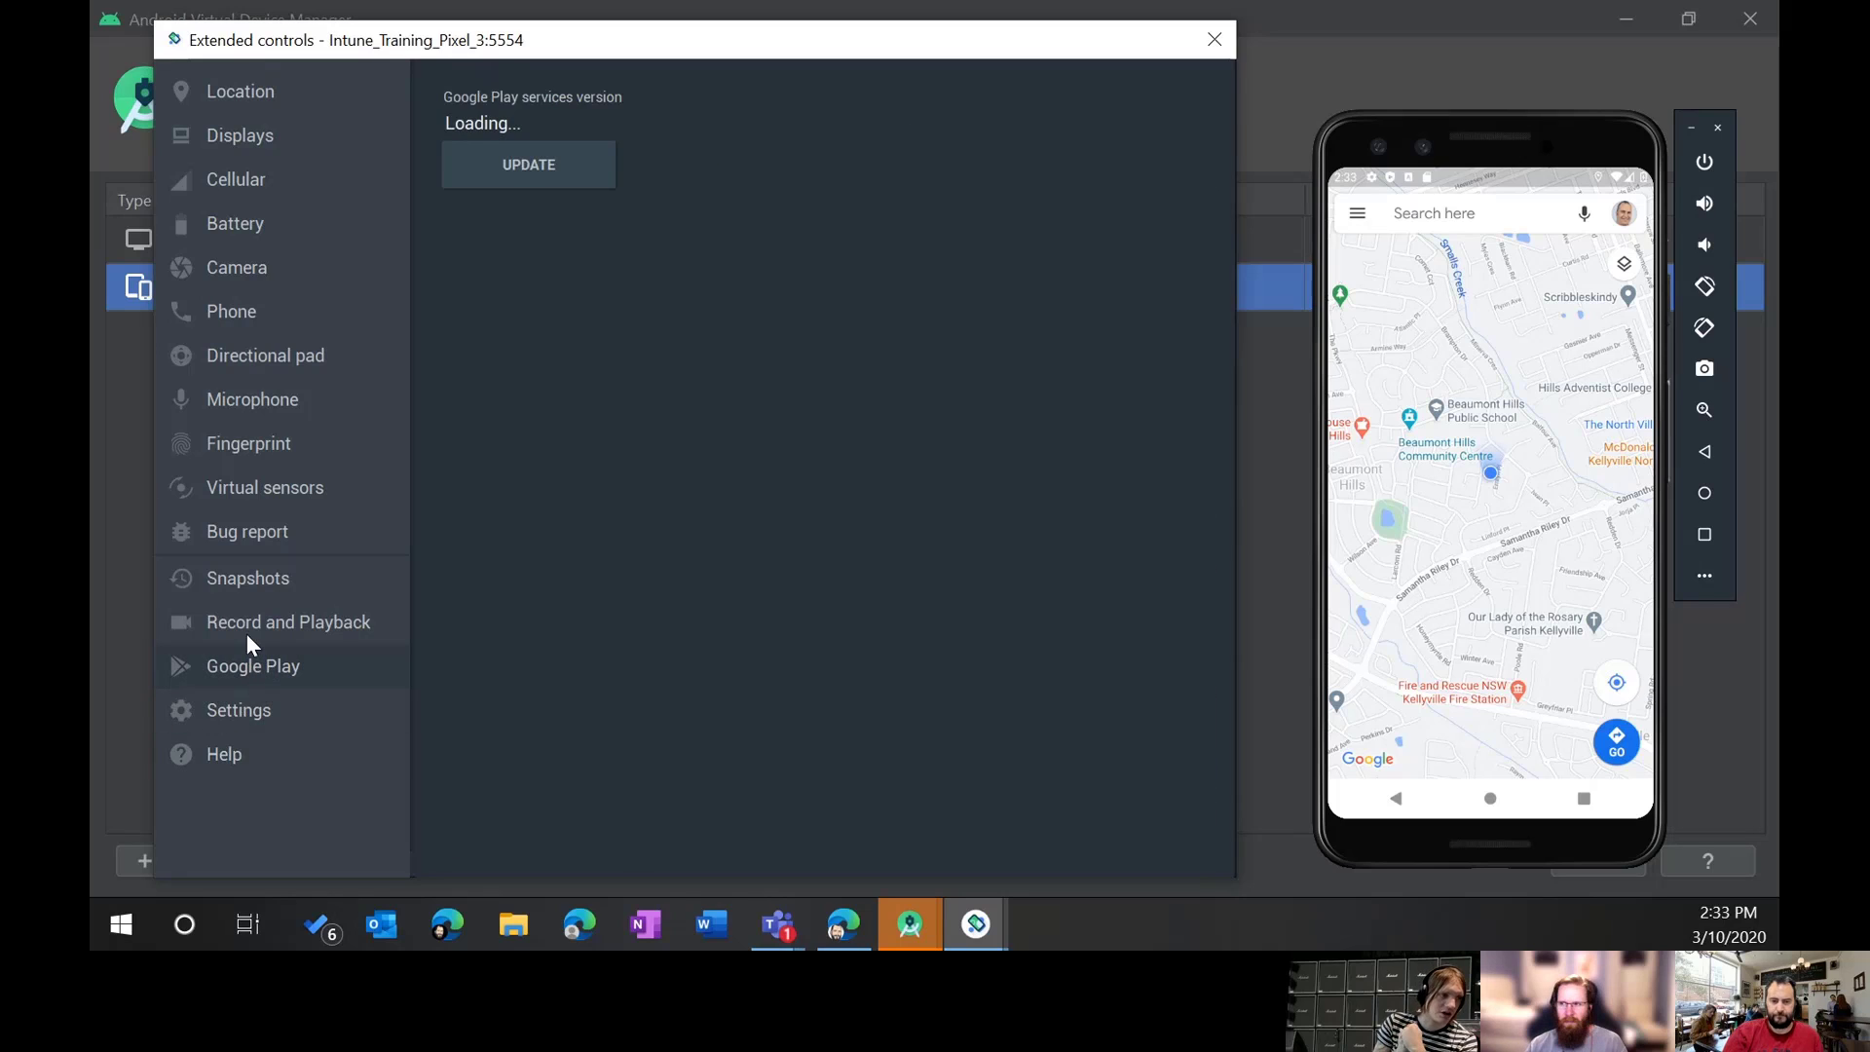
click(267, 624)
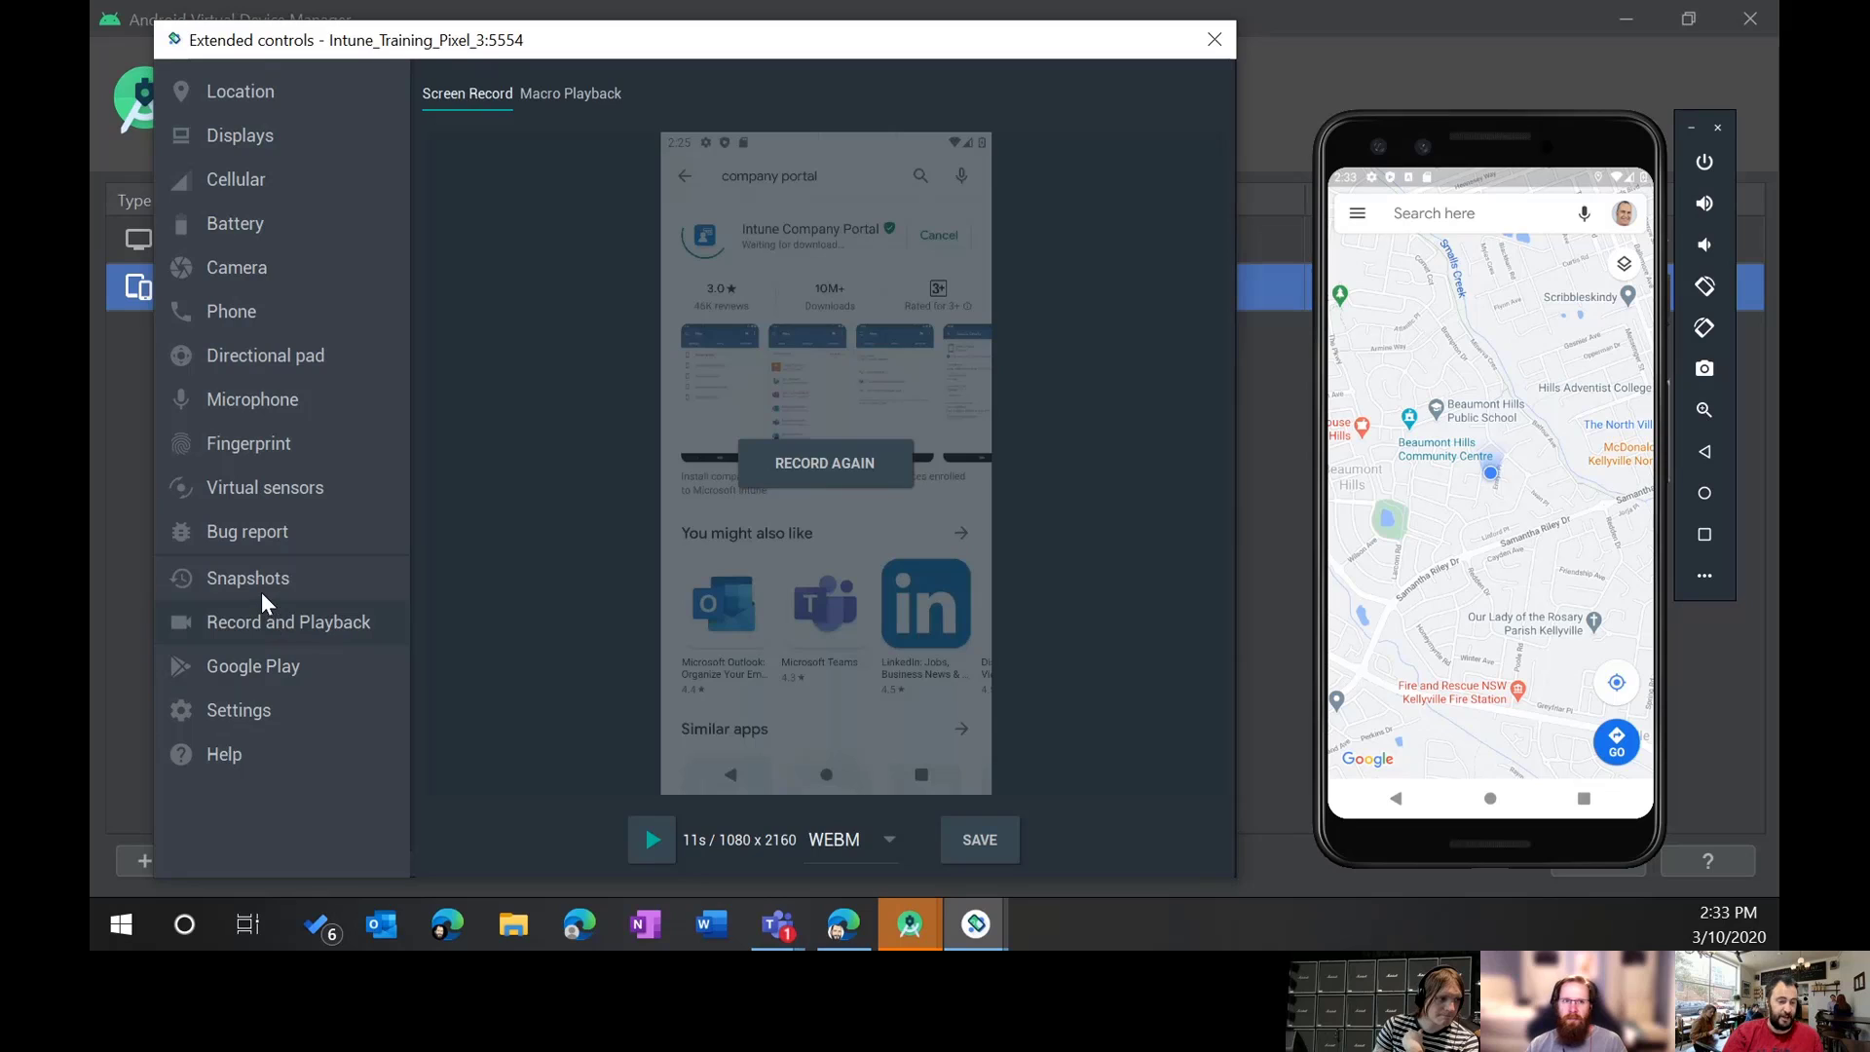
click(264, 574)
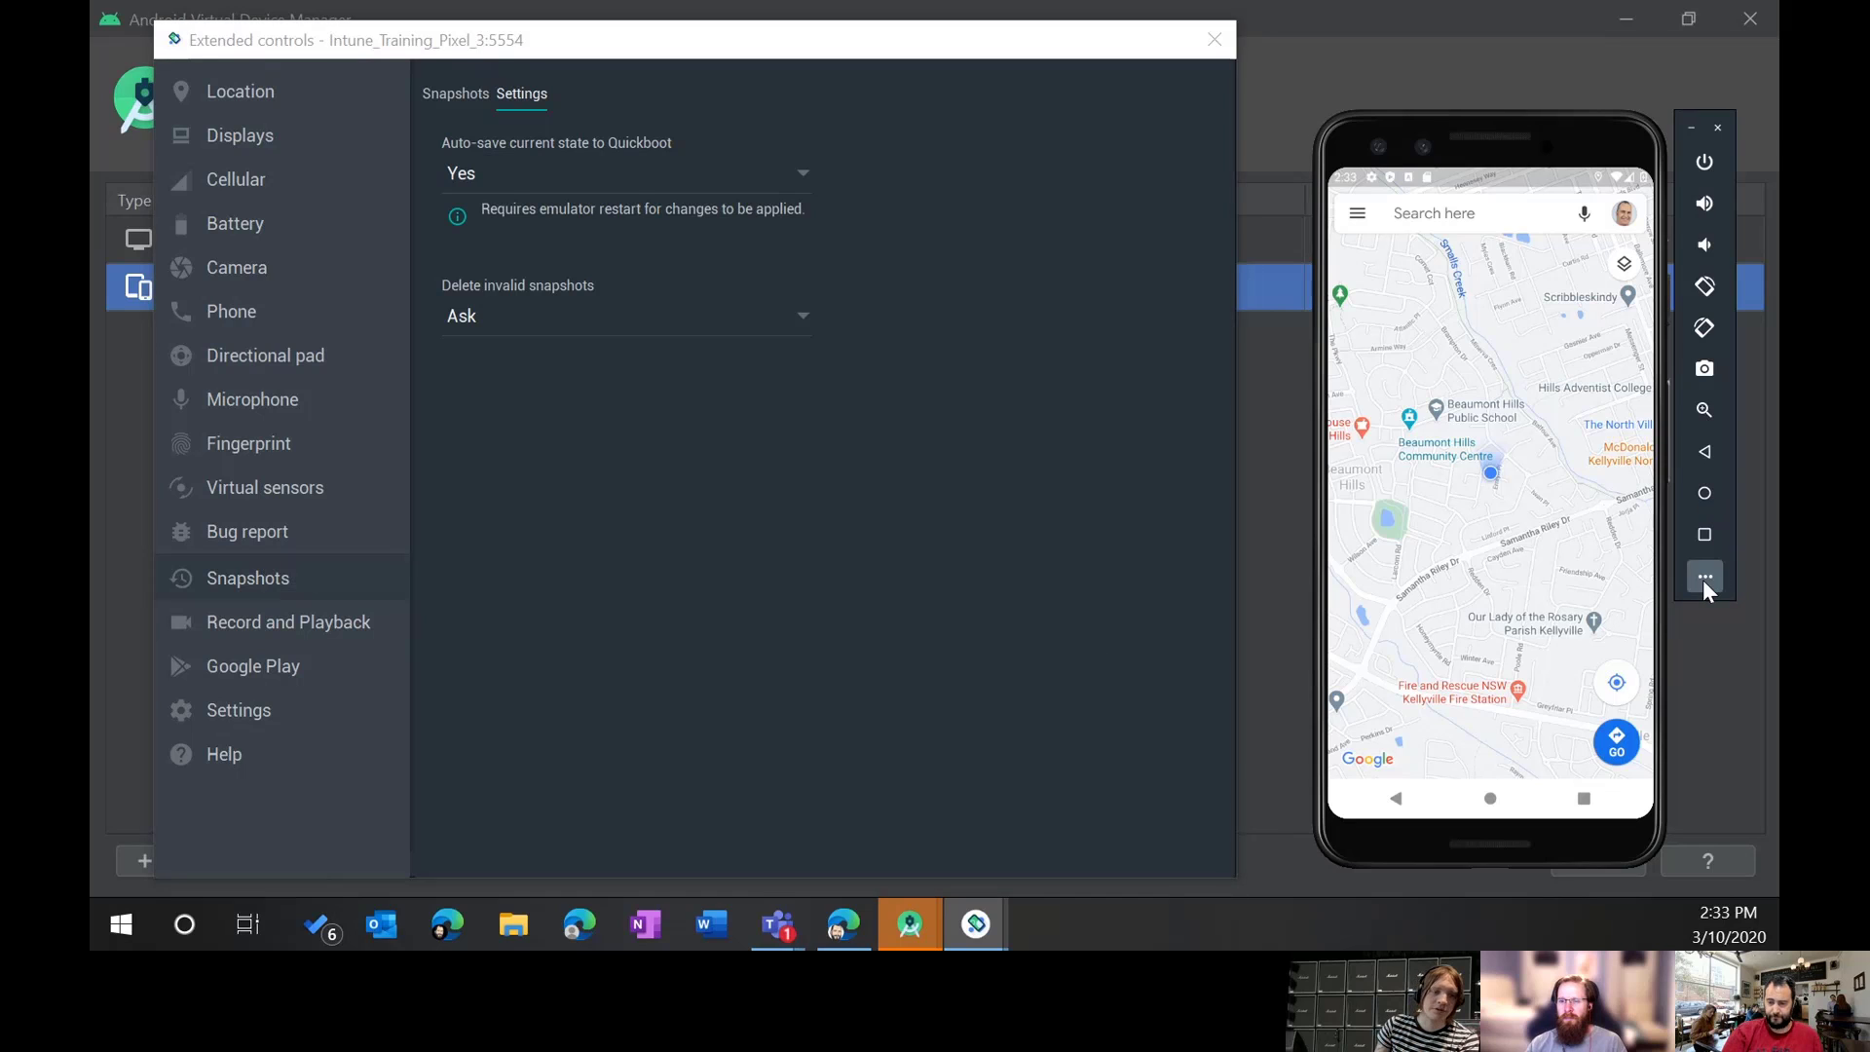
Step: Swipe Maps out of recents, then start the Finish setup flow from the notification
click(1701, 493)
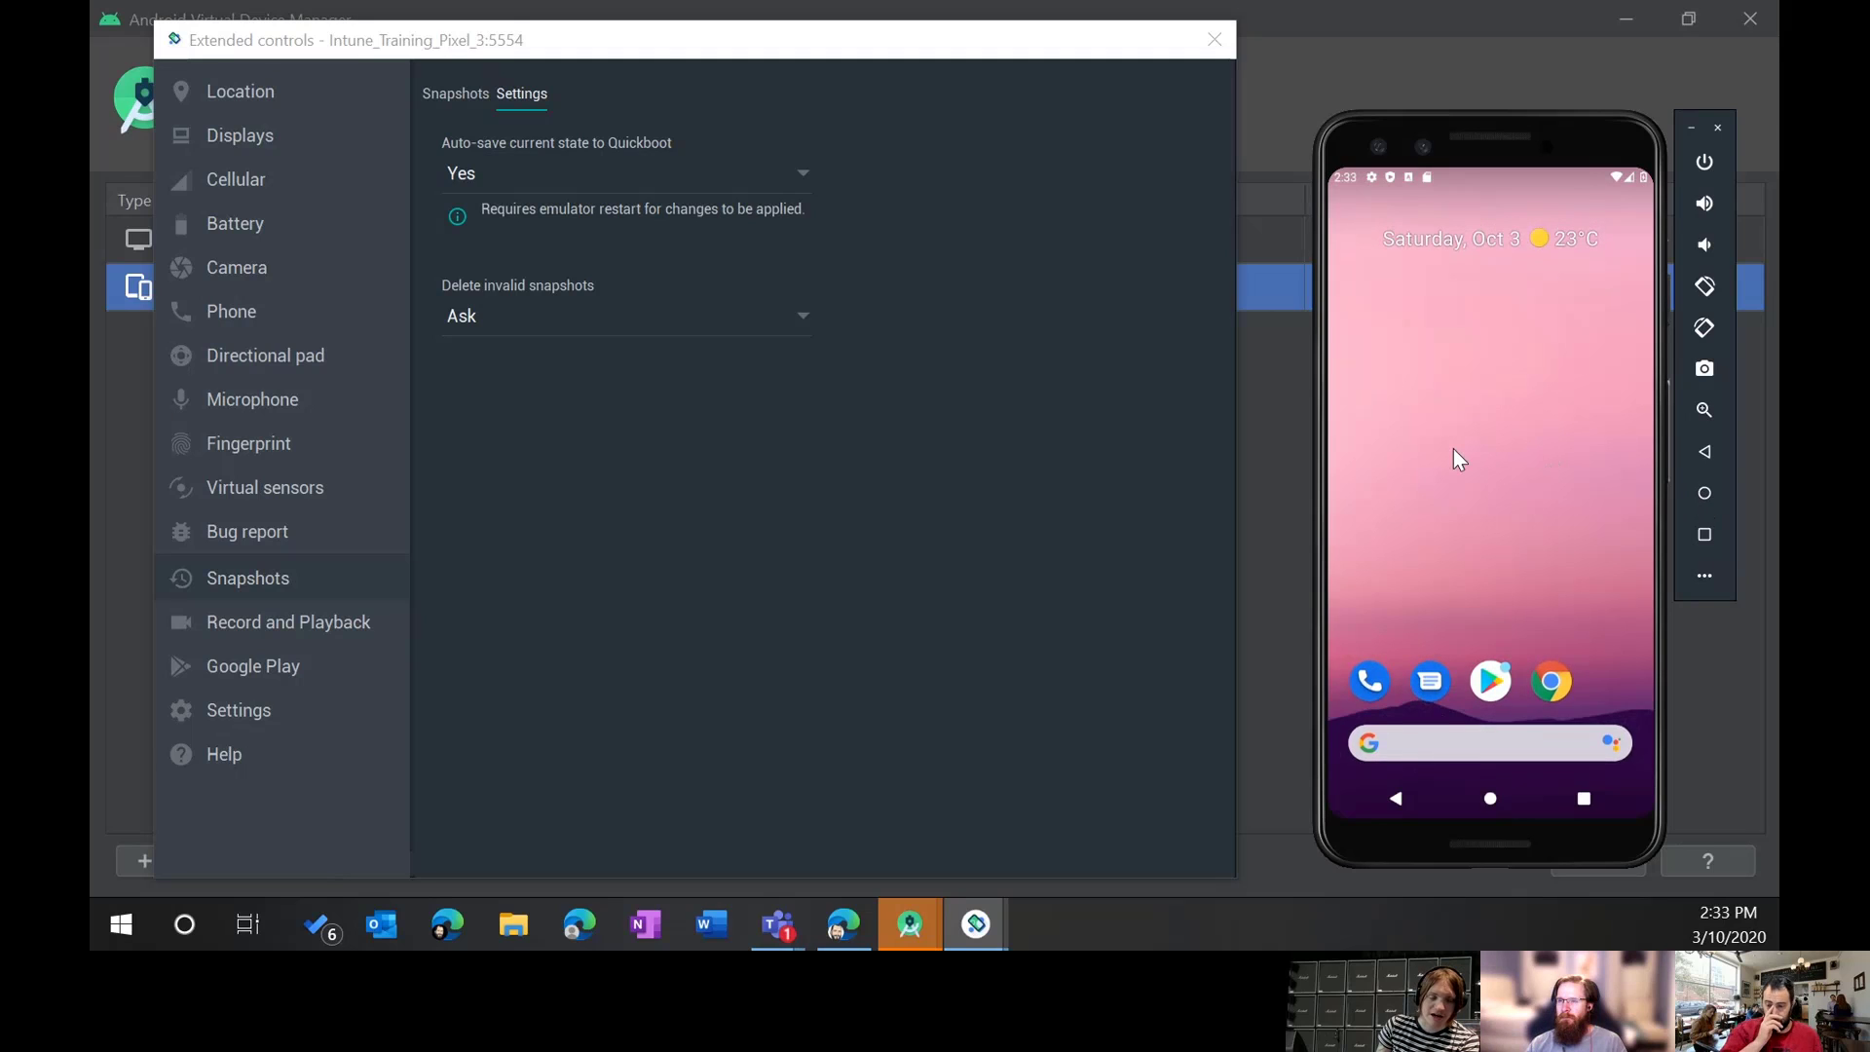
click(1703, 534)
drag(1492, 528, 1470, 52)
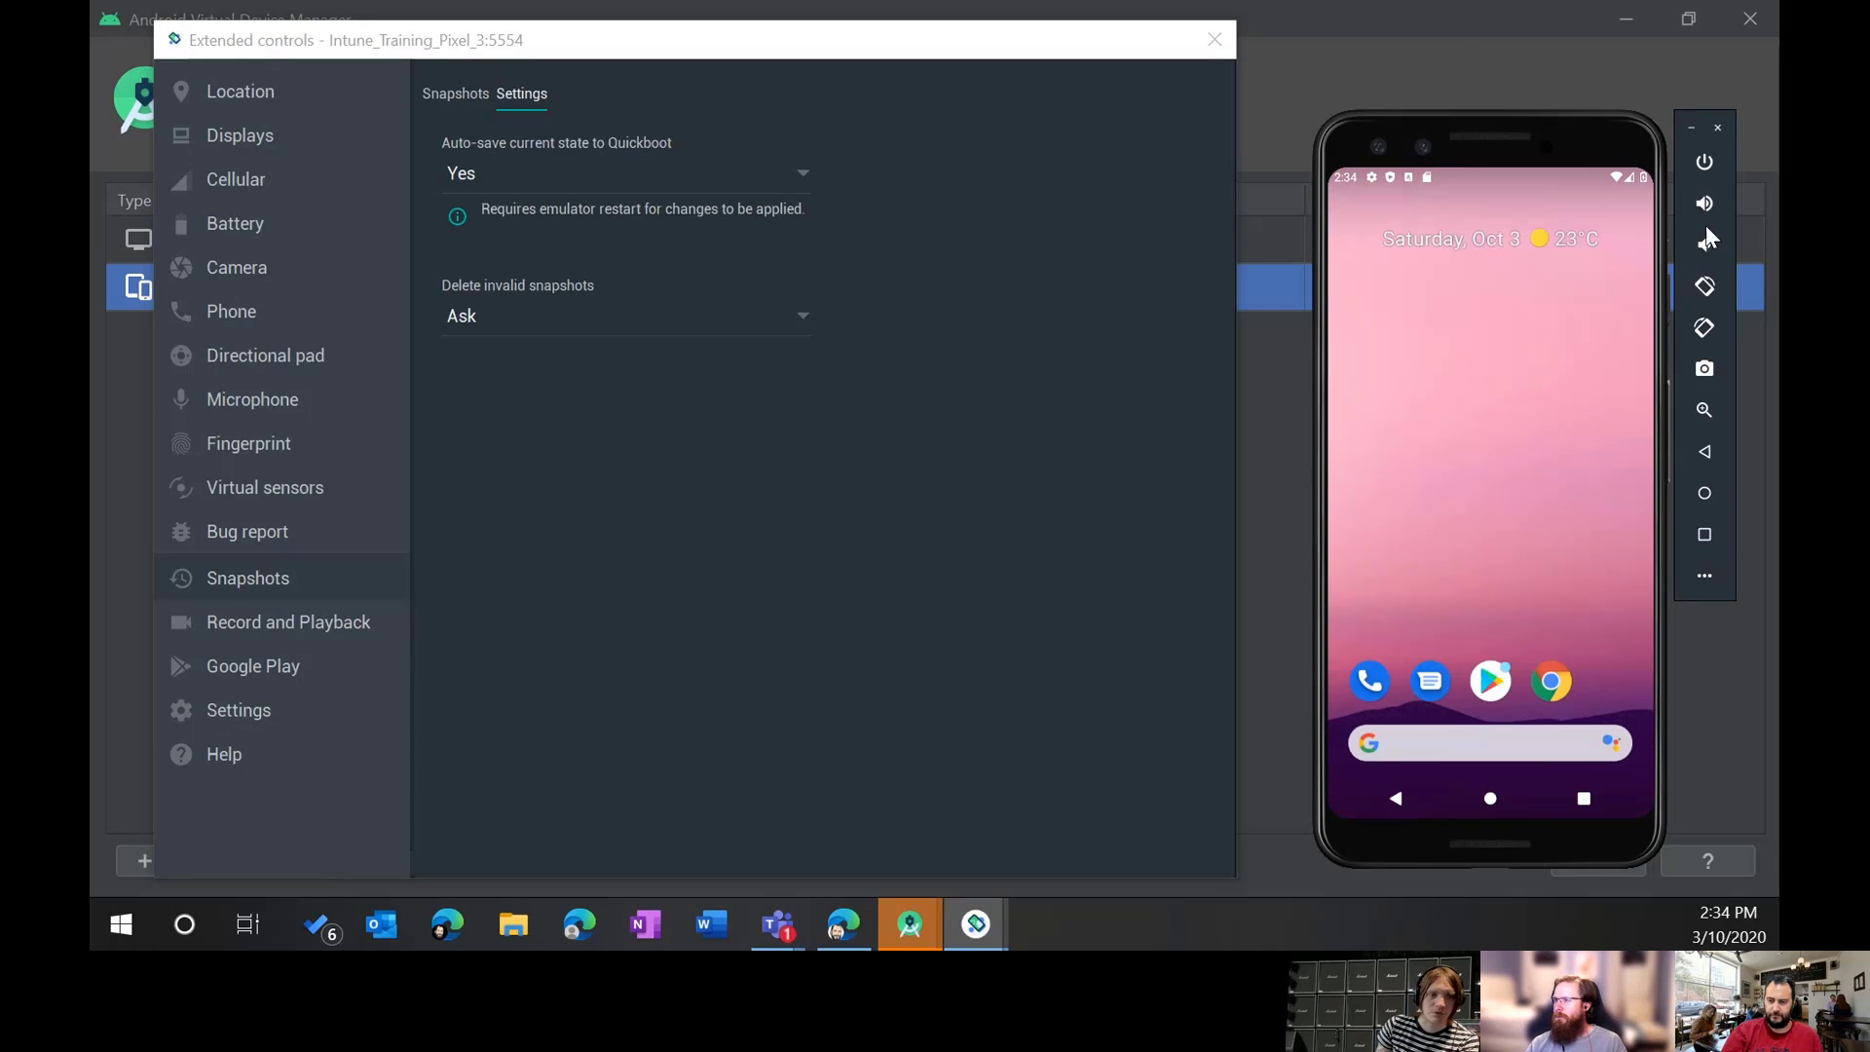
drag(1420, 146, 1436, 510)
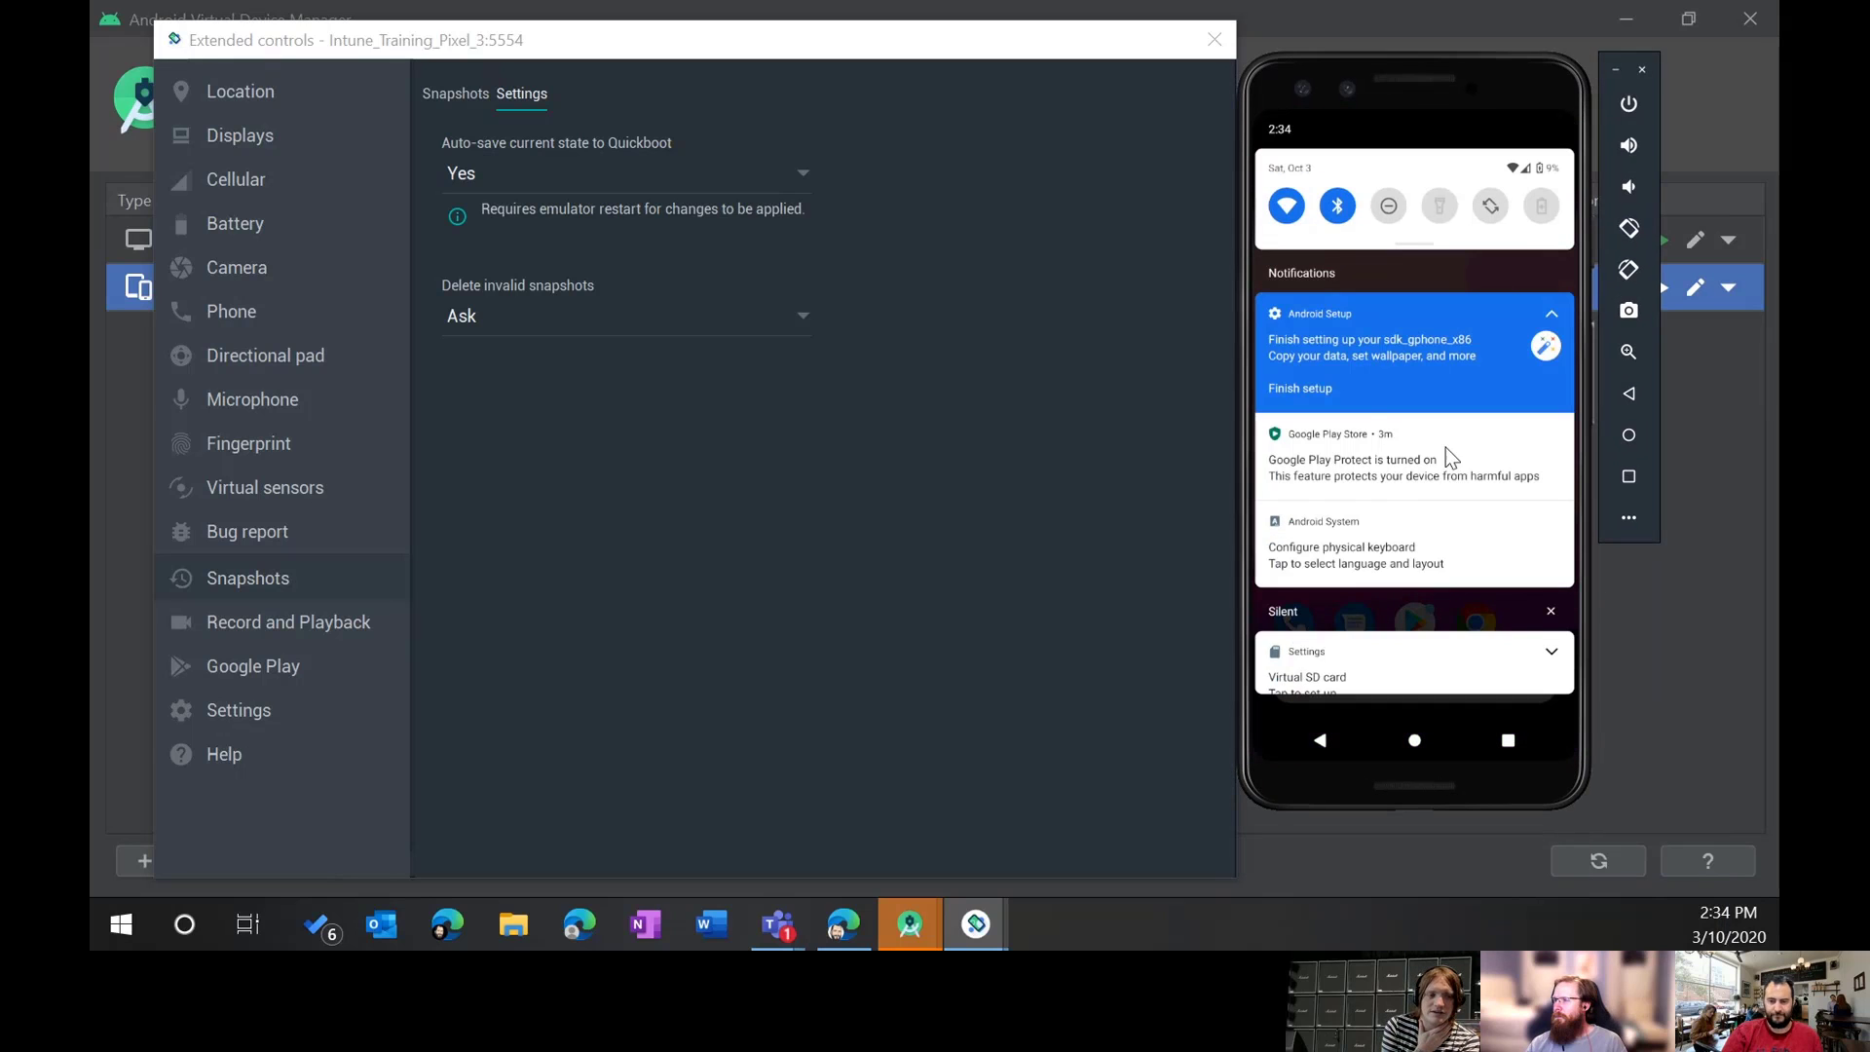
click(1300, 384)
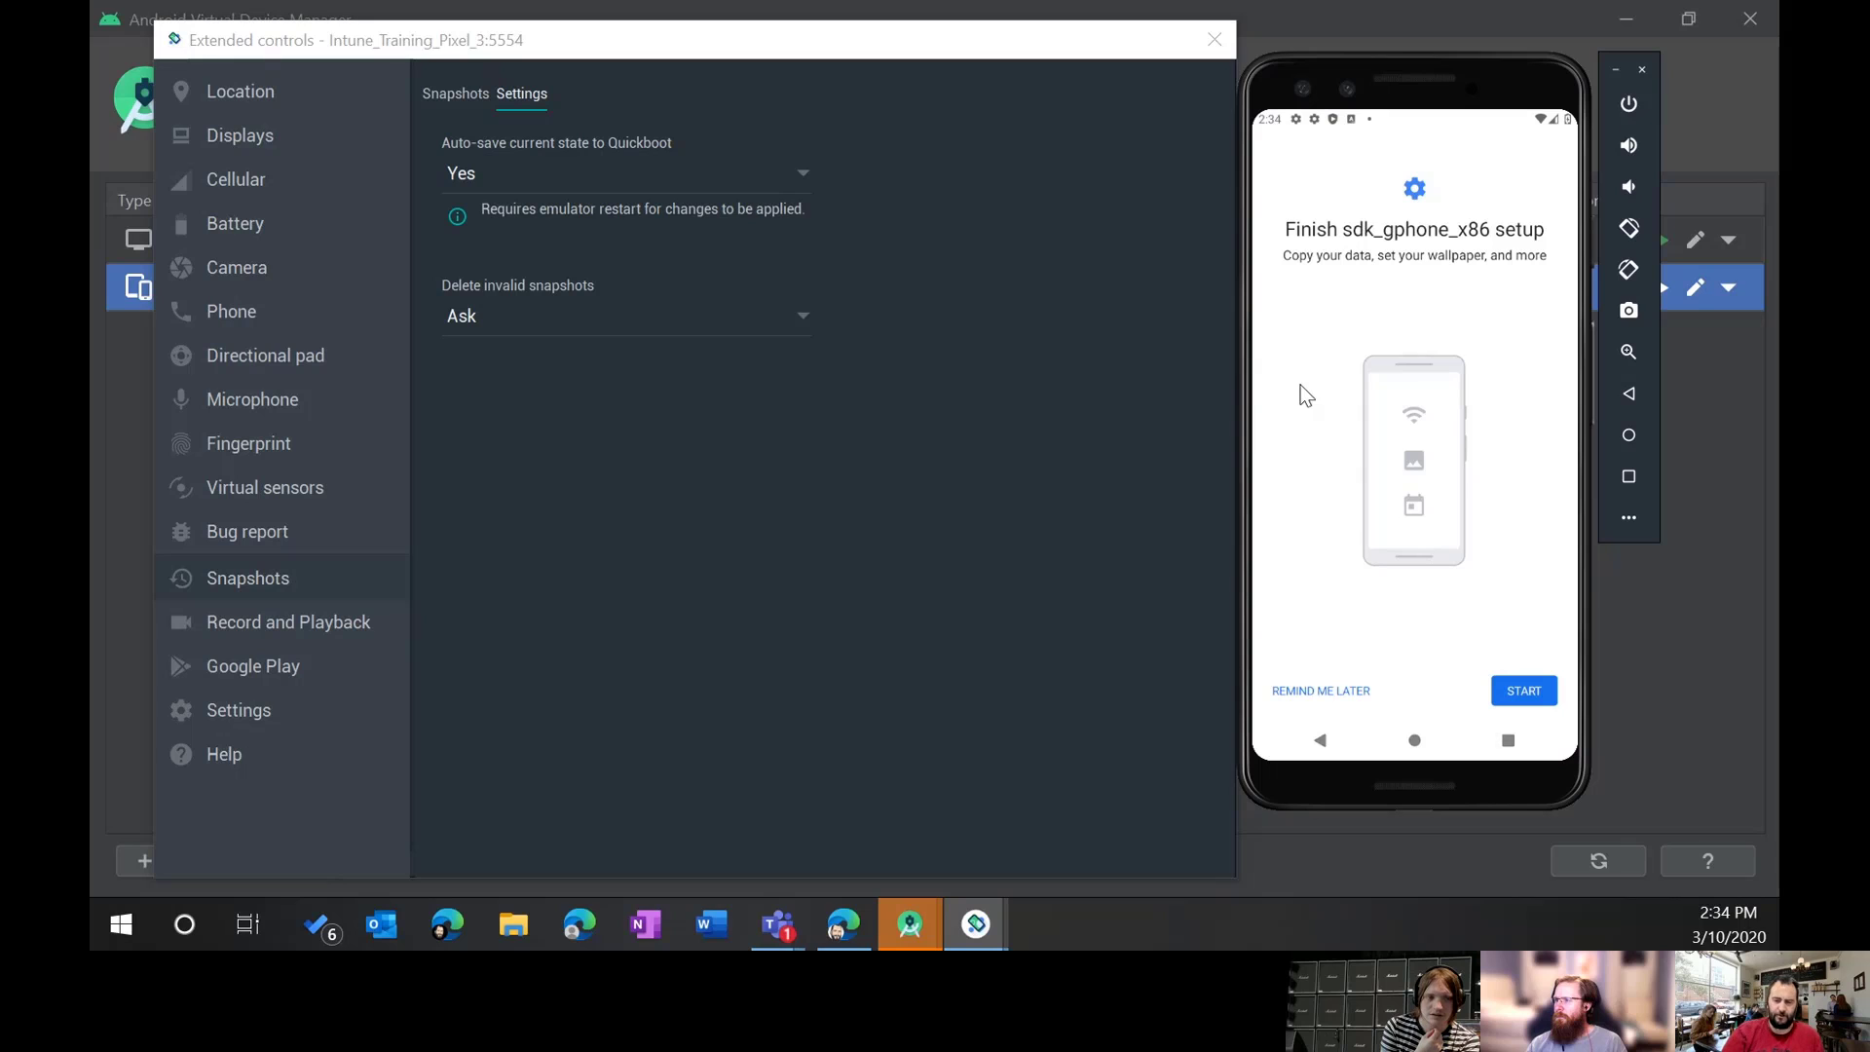
click(1513, 693)
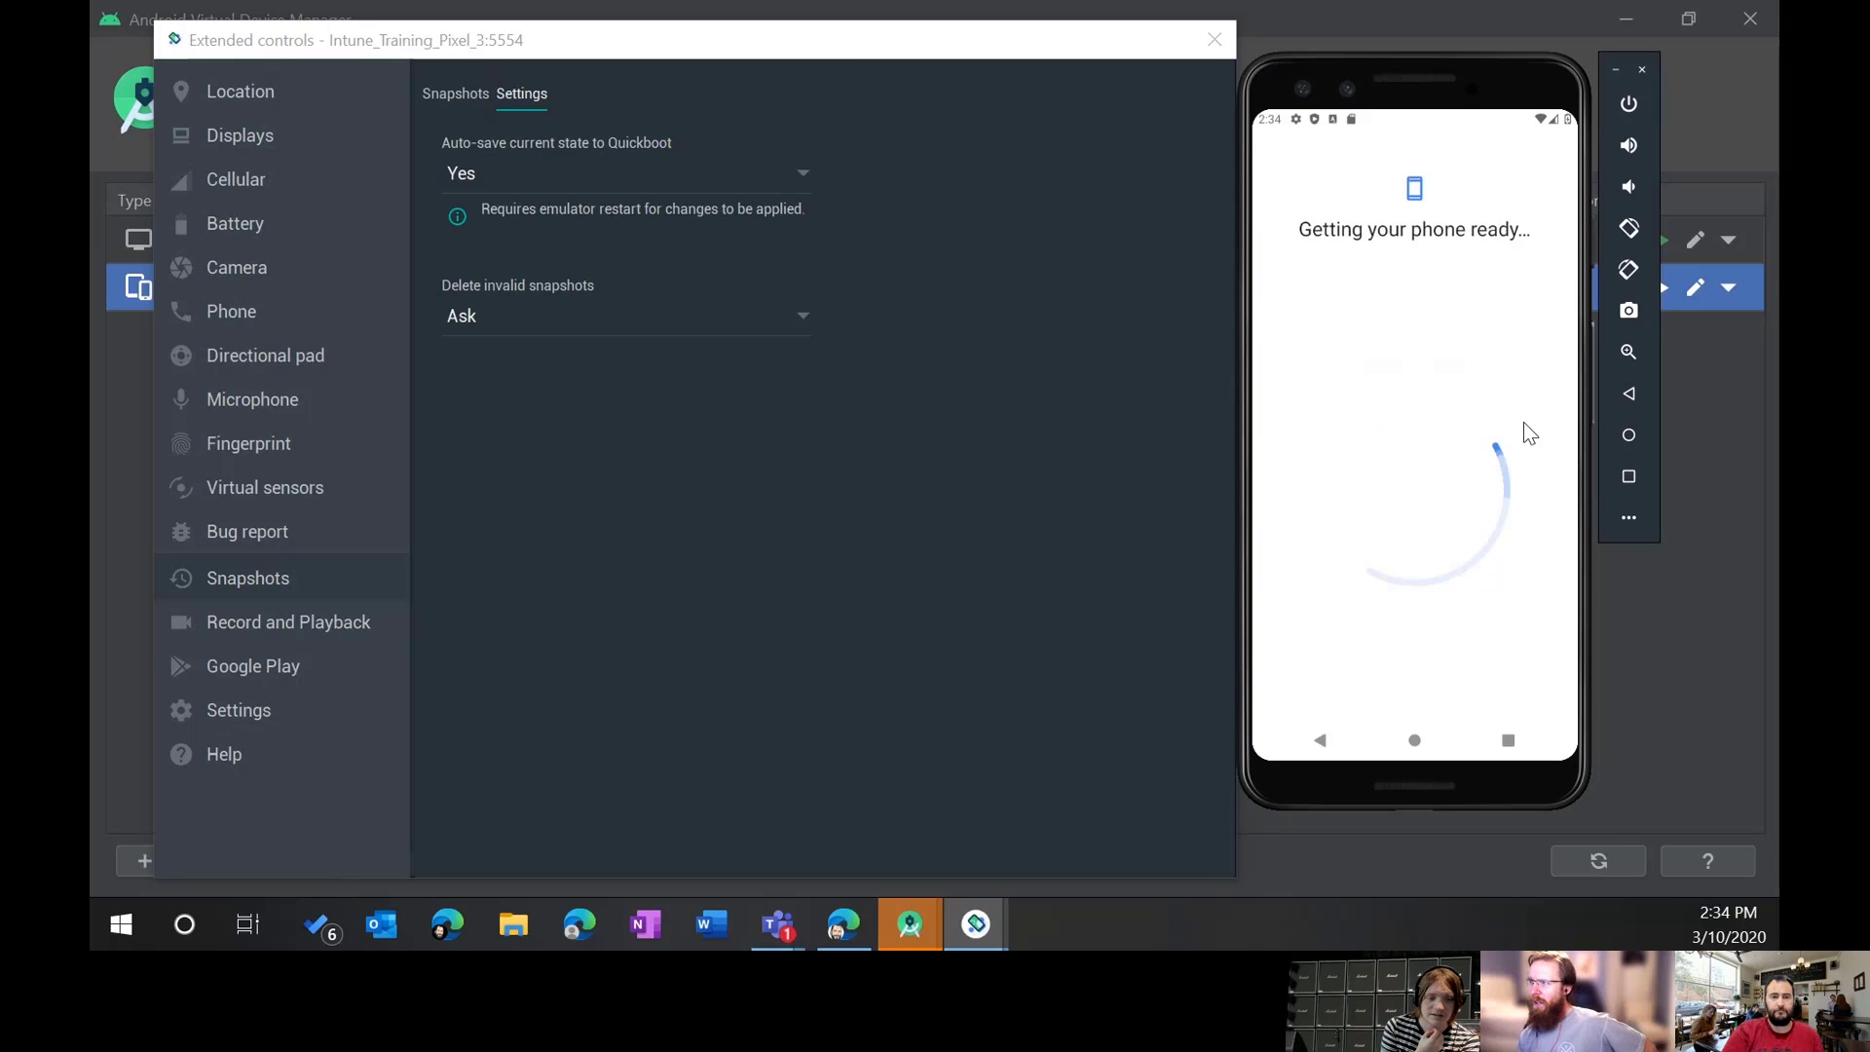
Step: Zoom the admin center page to 110% and list the Android devices
click(838, 925)
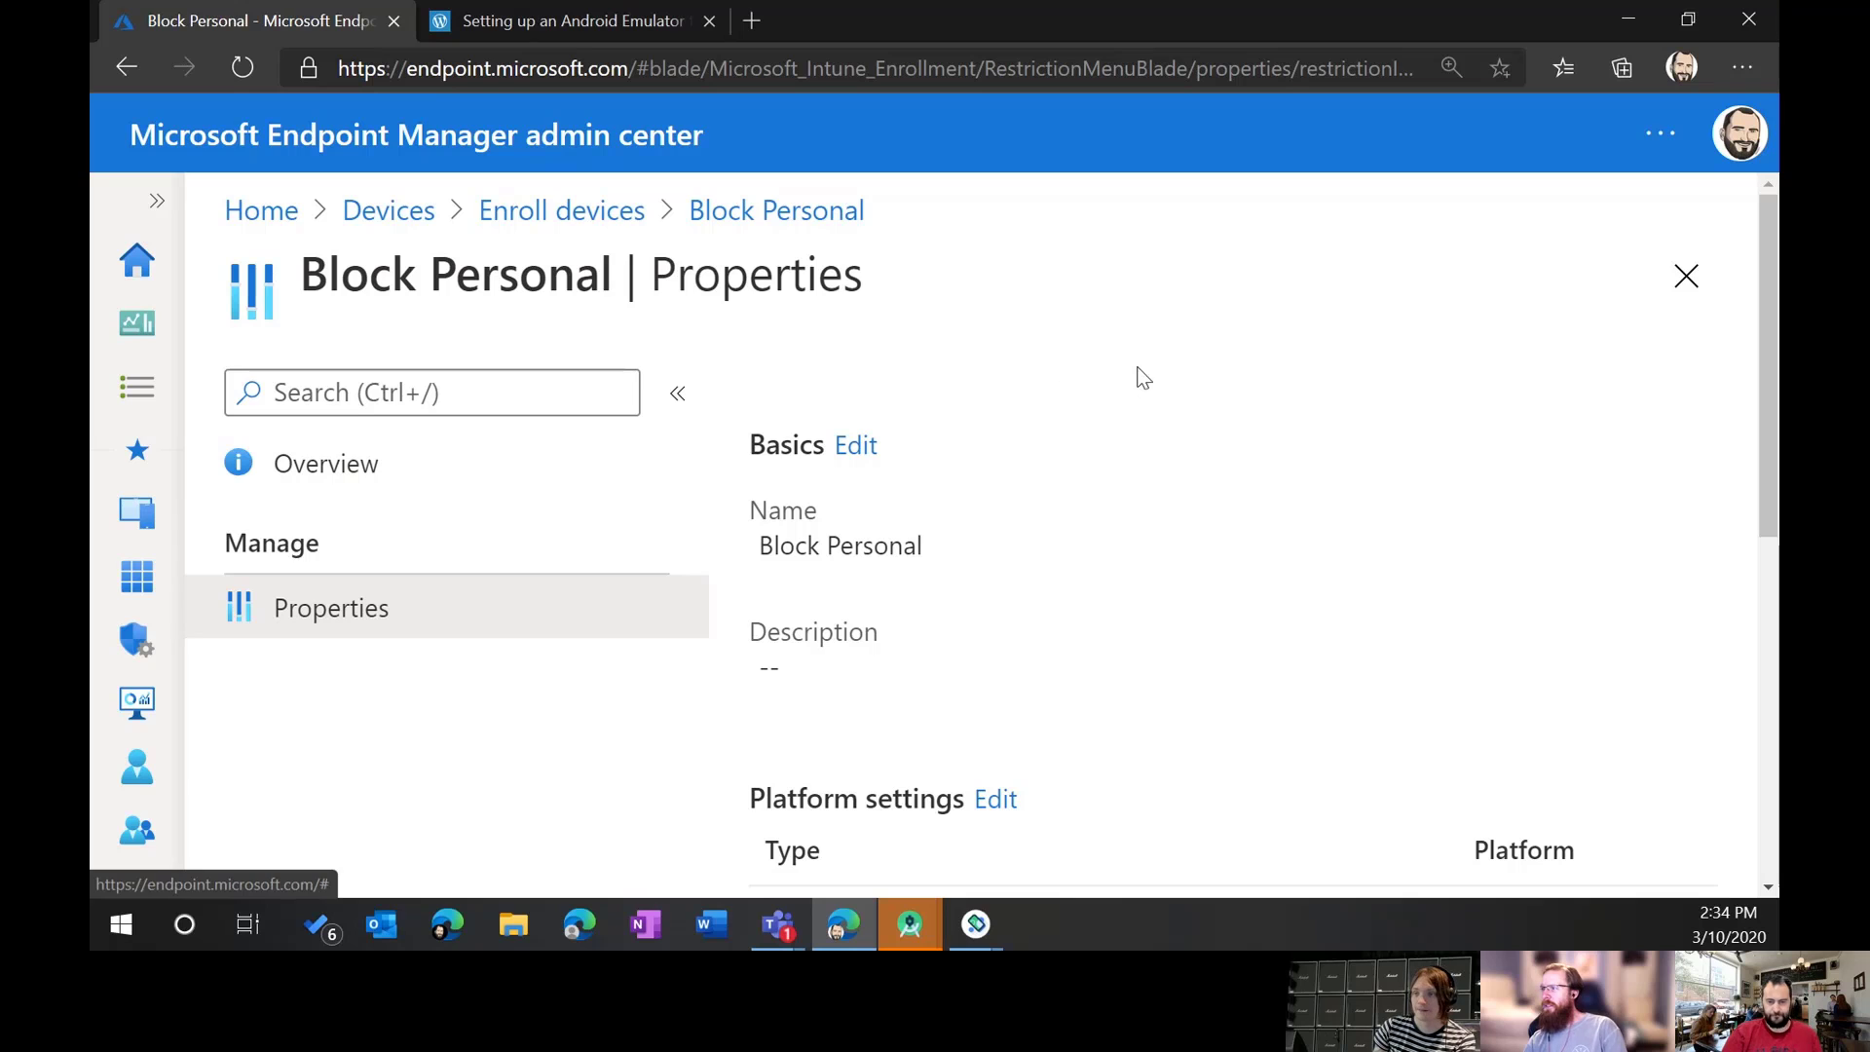
key(ctrl+minus)
key(ctrl+minus)
key(ctrl+minus)
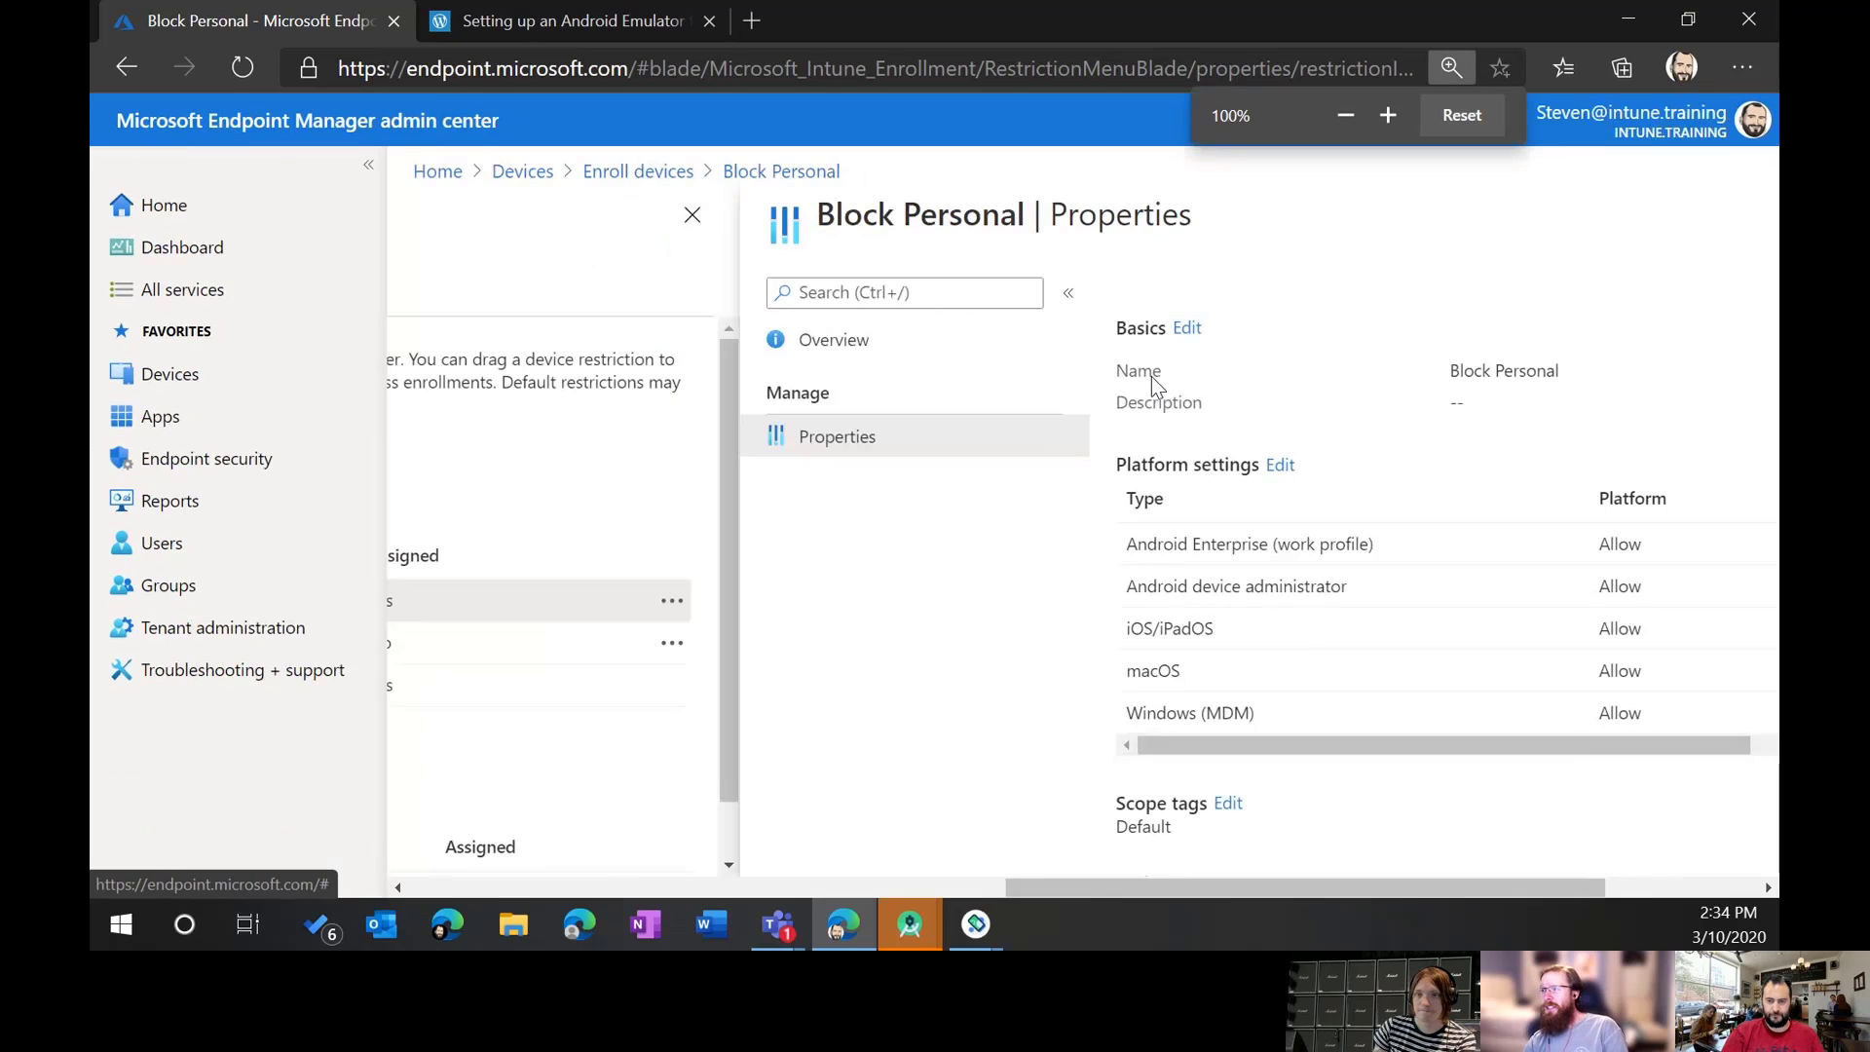
click(503, 172)
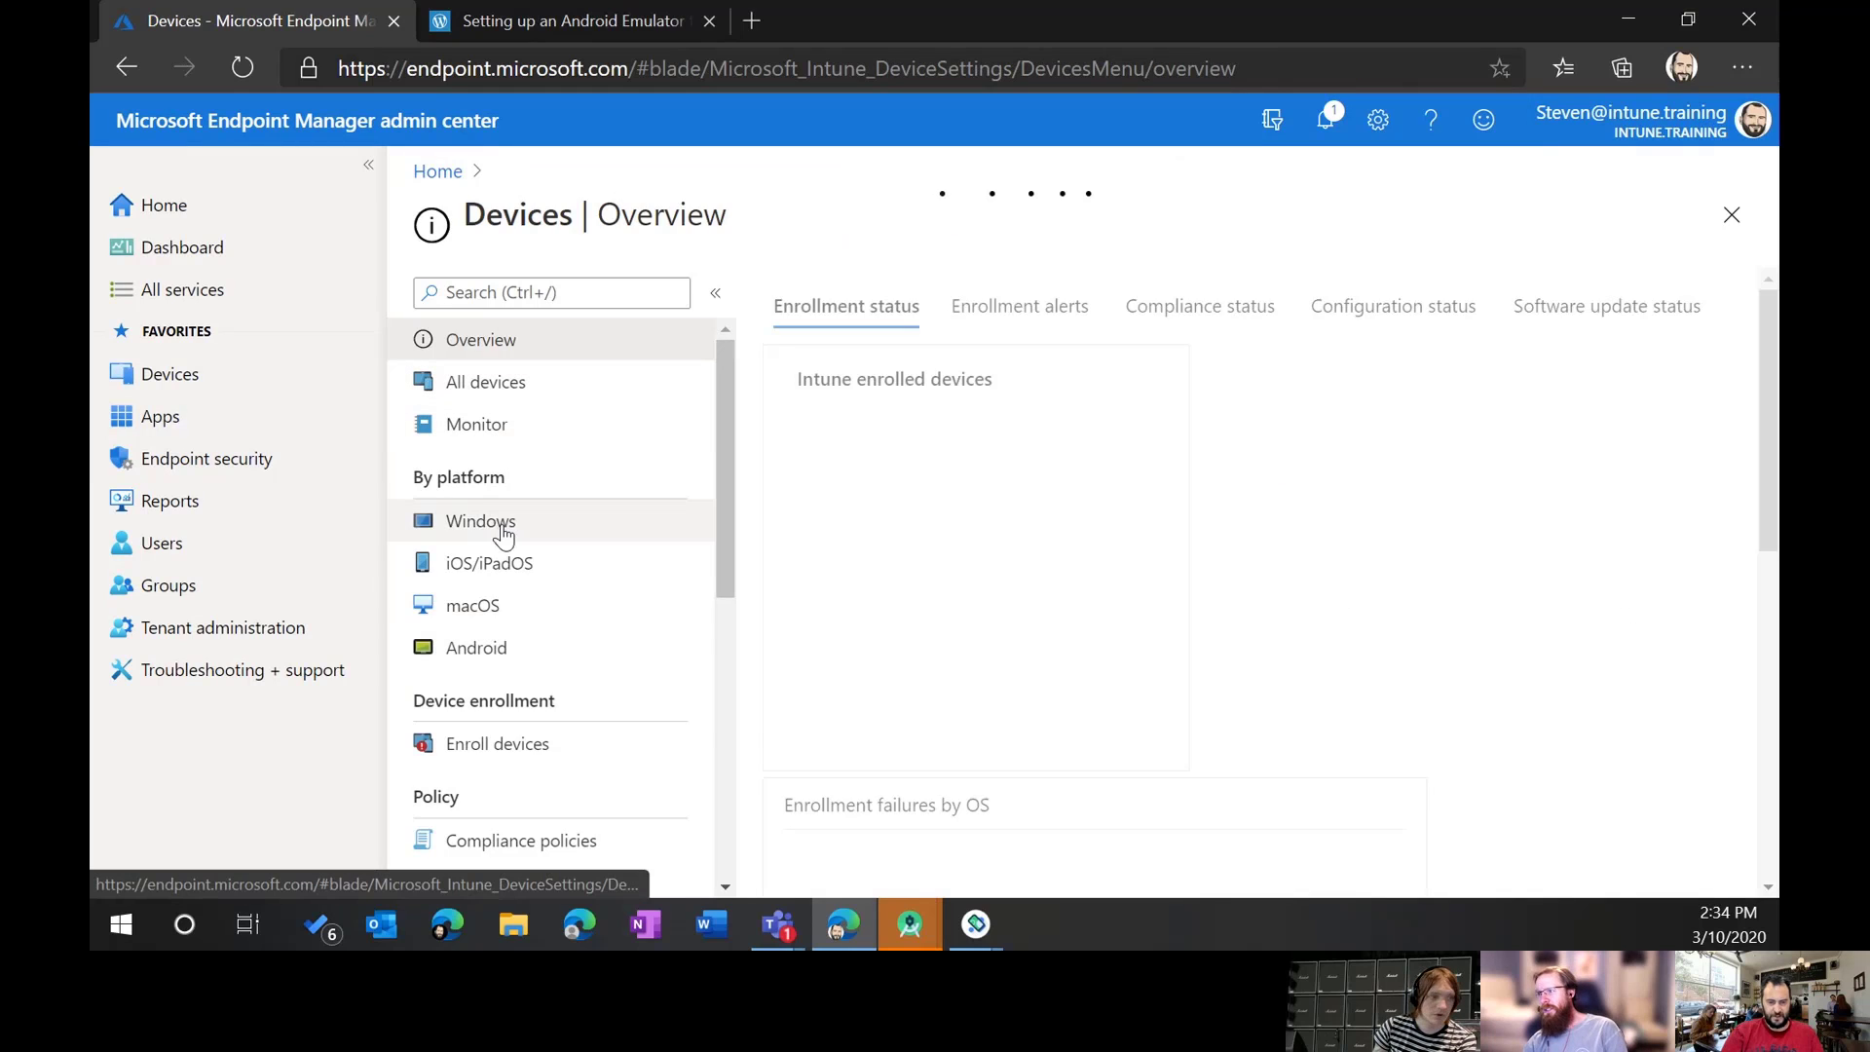
click(482, 647)
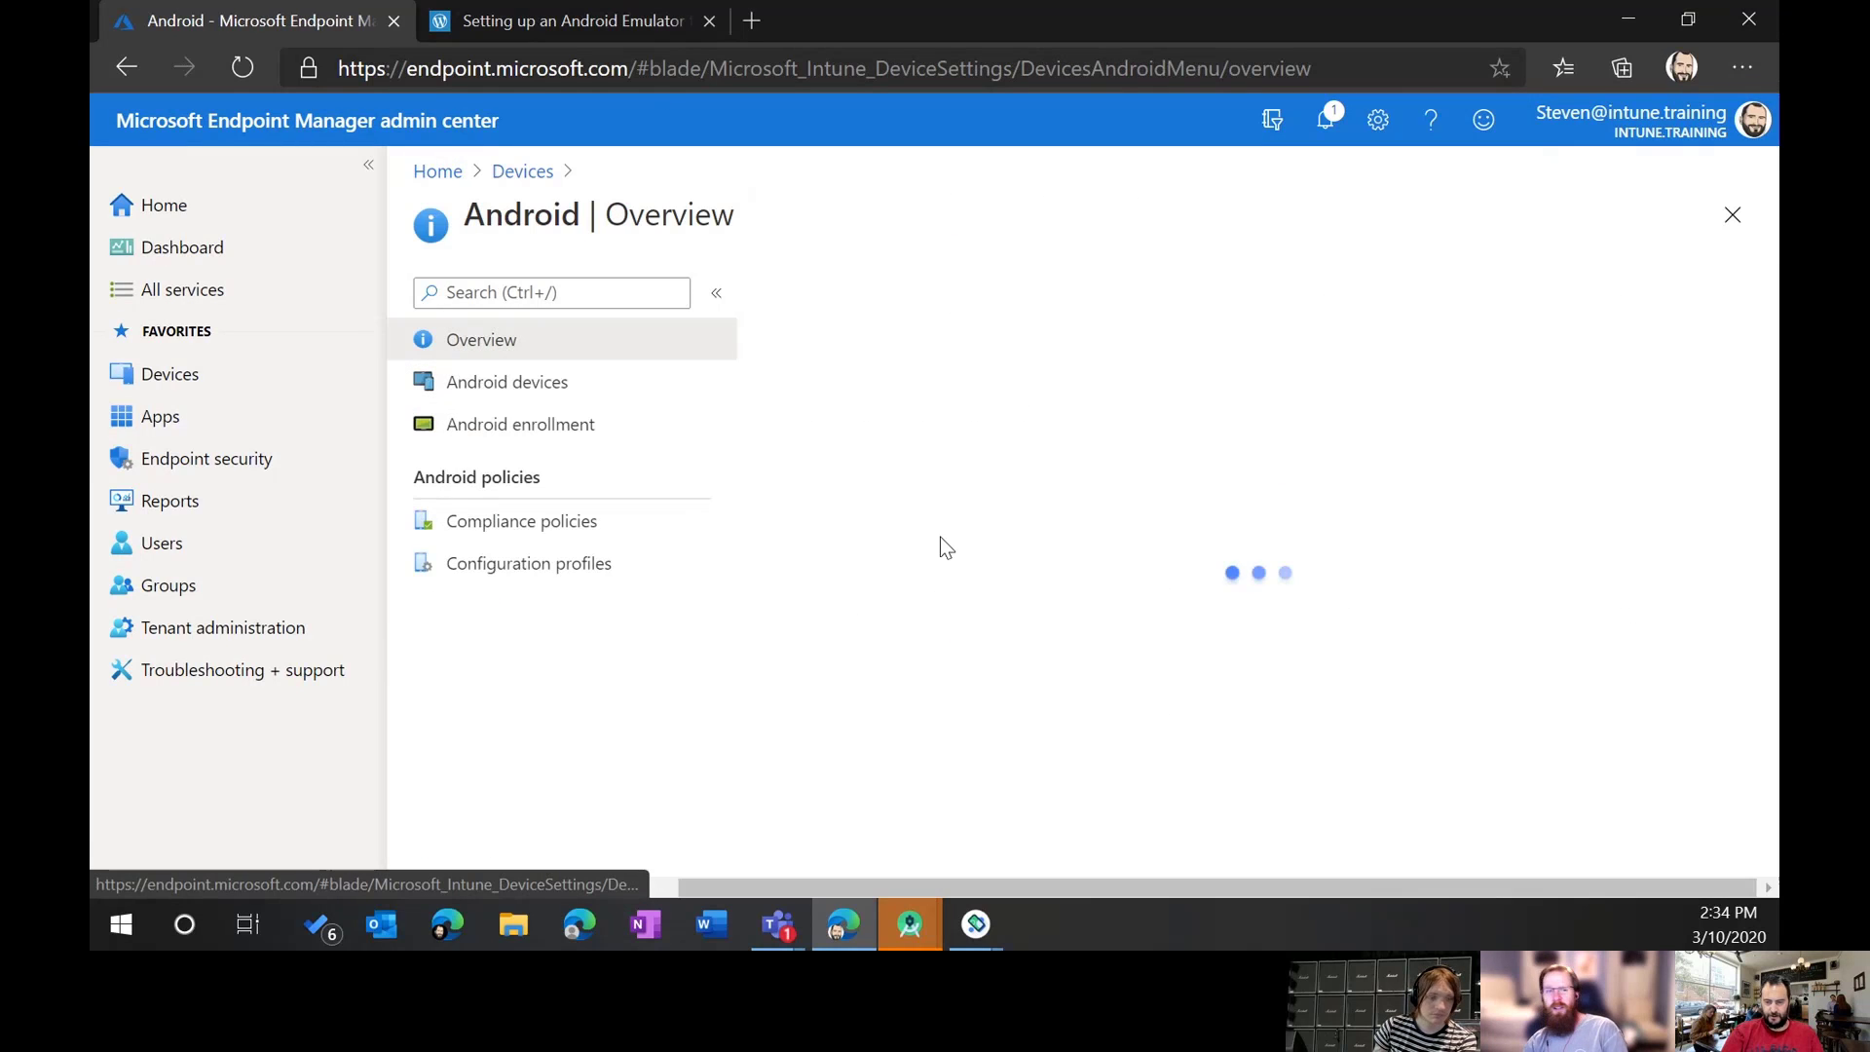
click(558, 392)
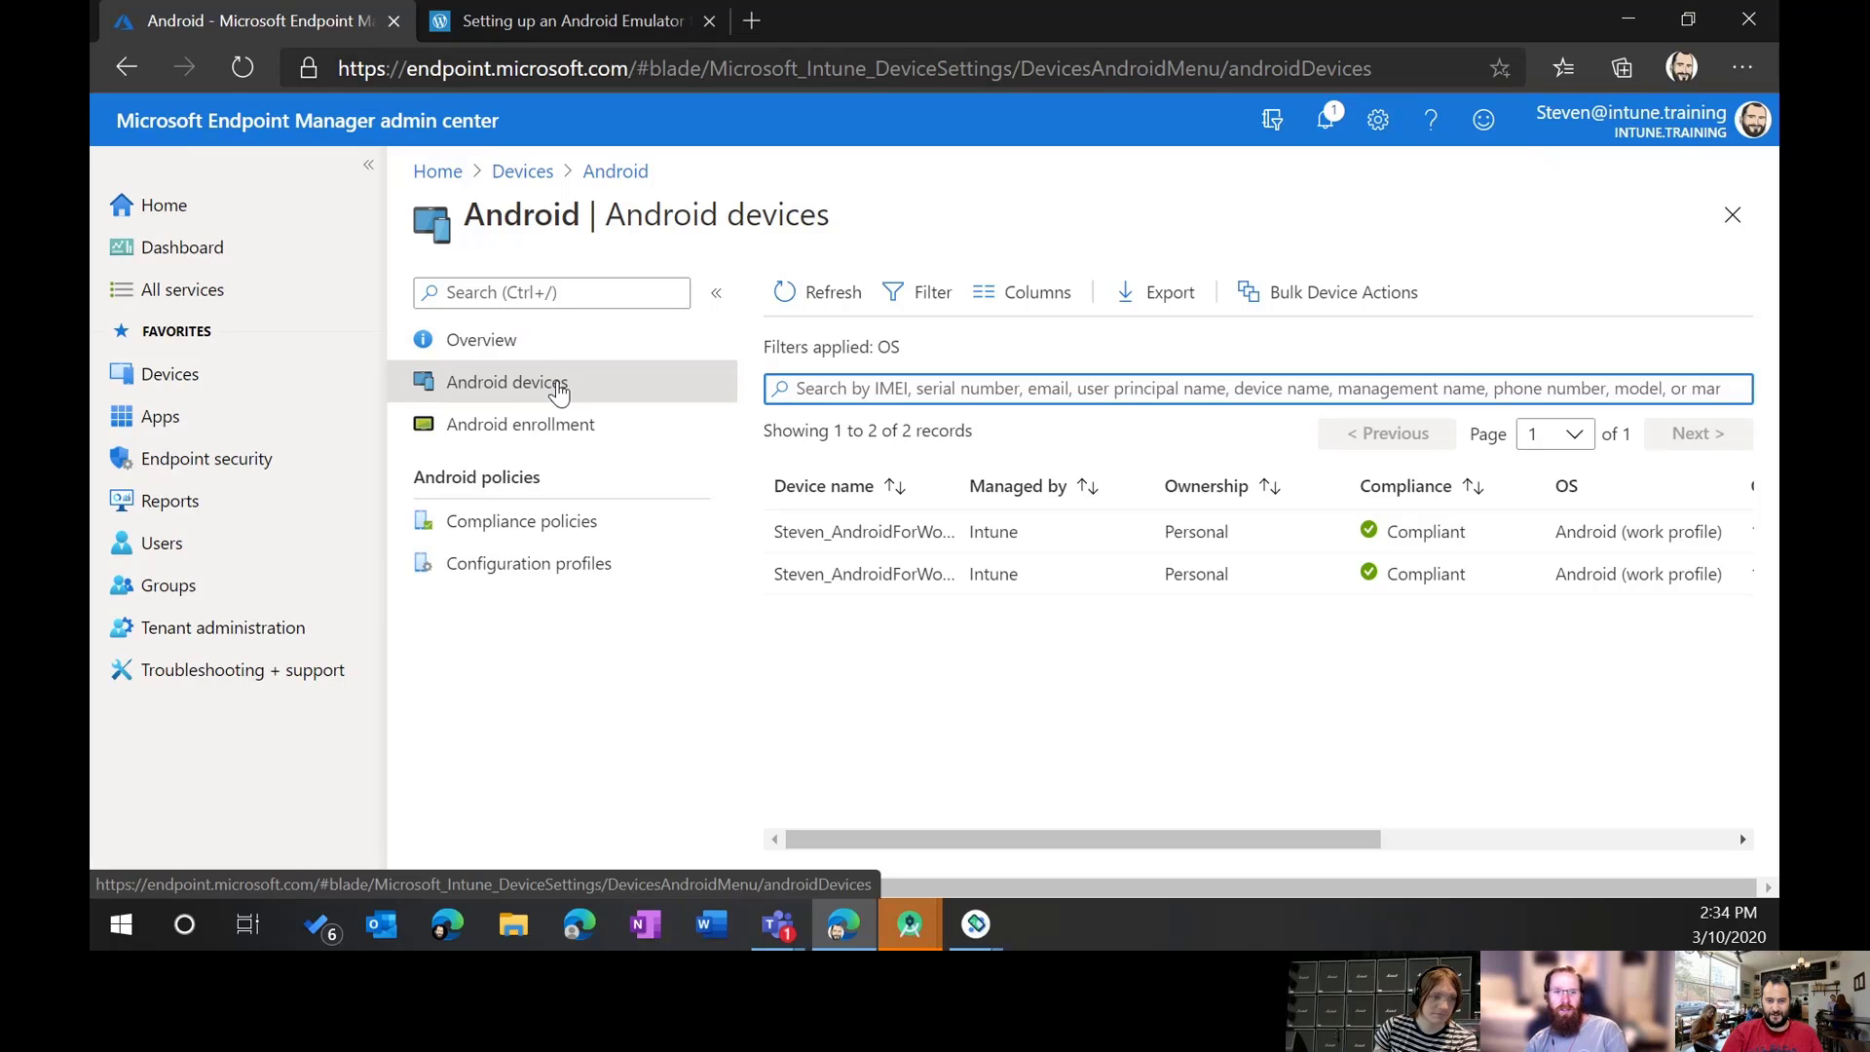
Step: Move the Edge window aside to check the emulator, then maximize it again
drag(886, 24, 886, 0)
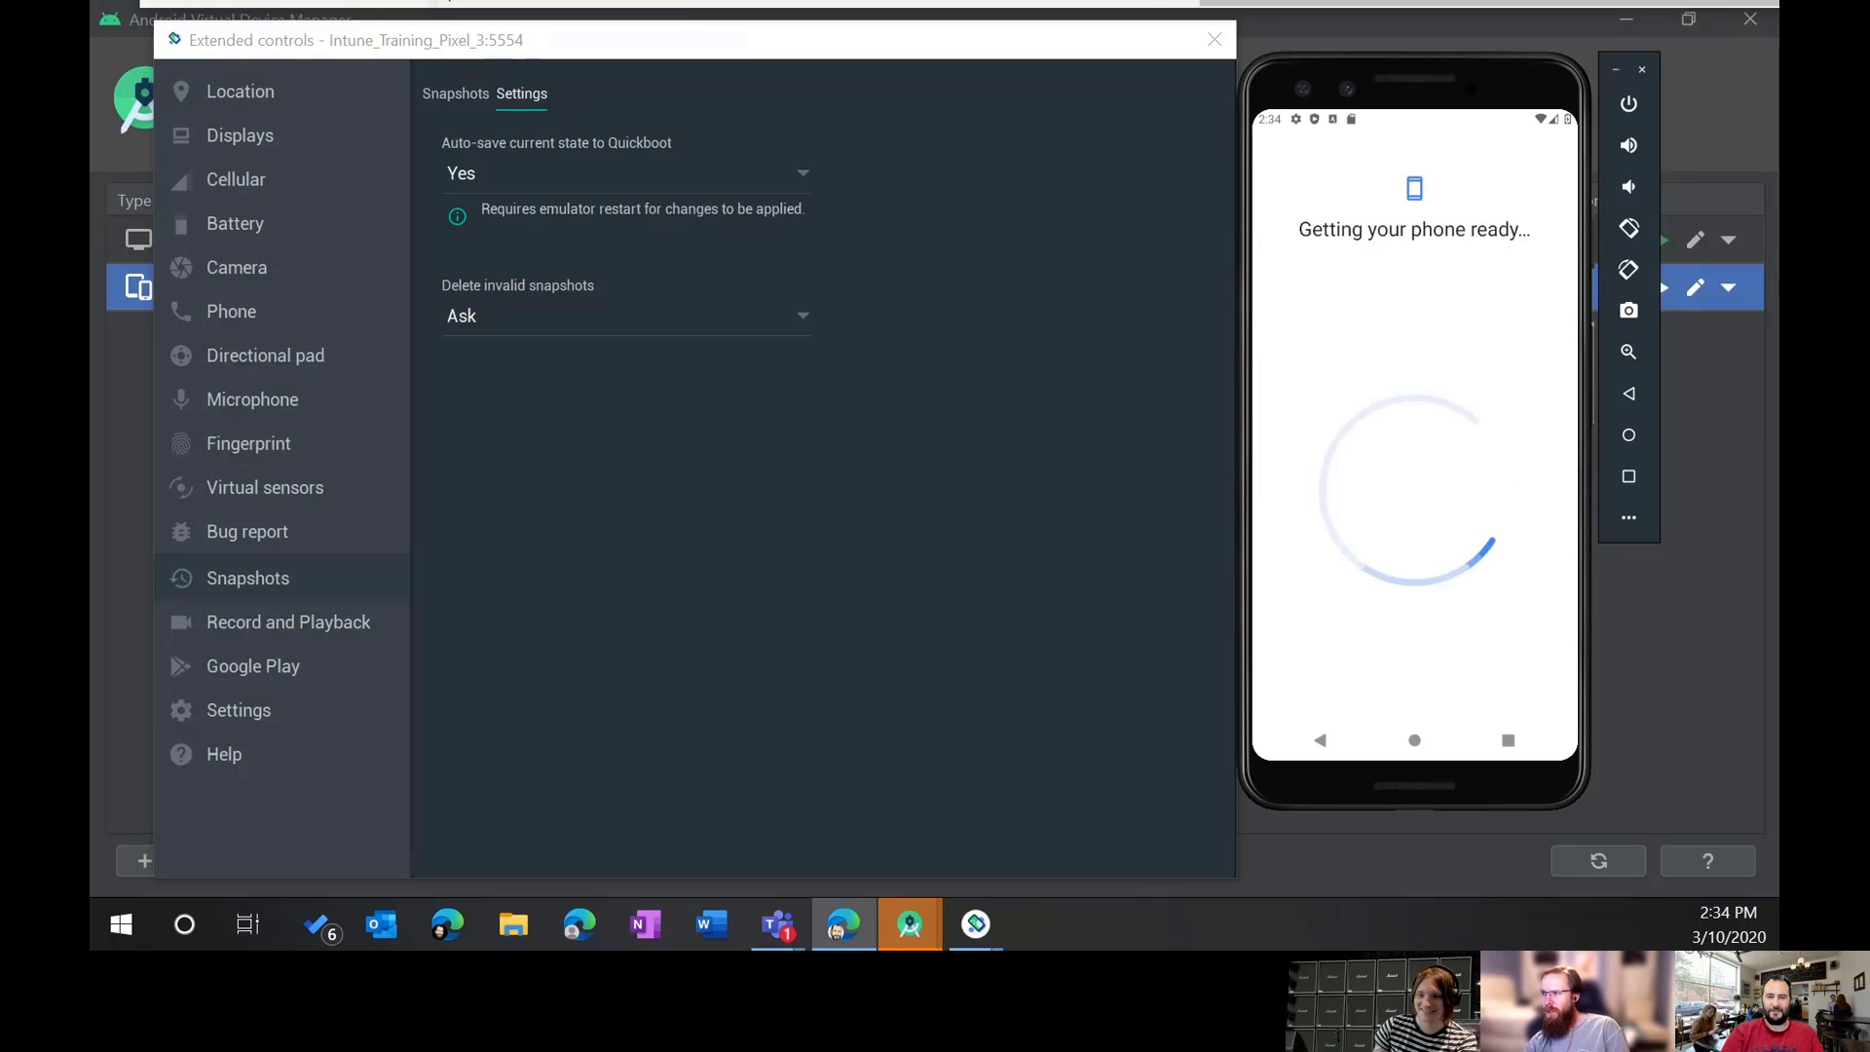
drag(887, 0, 931, 96)
double_click(931, 96)
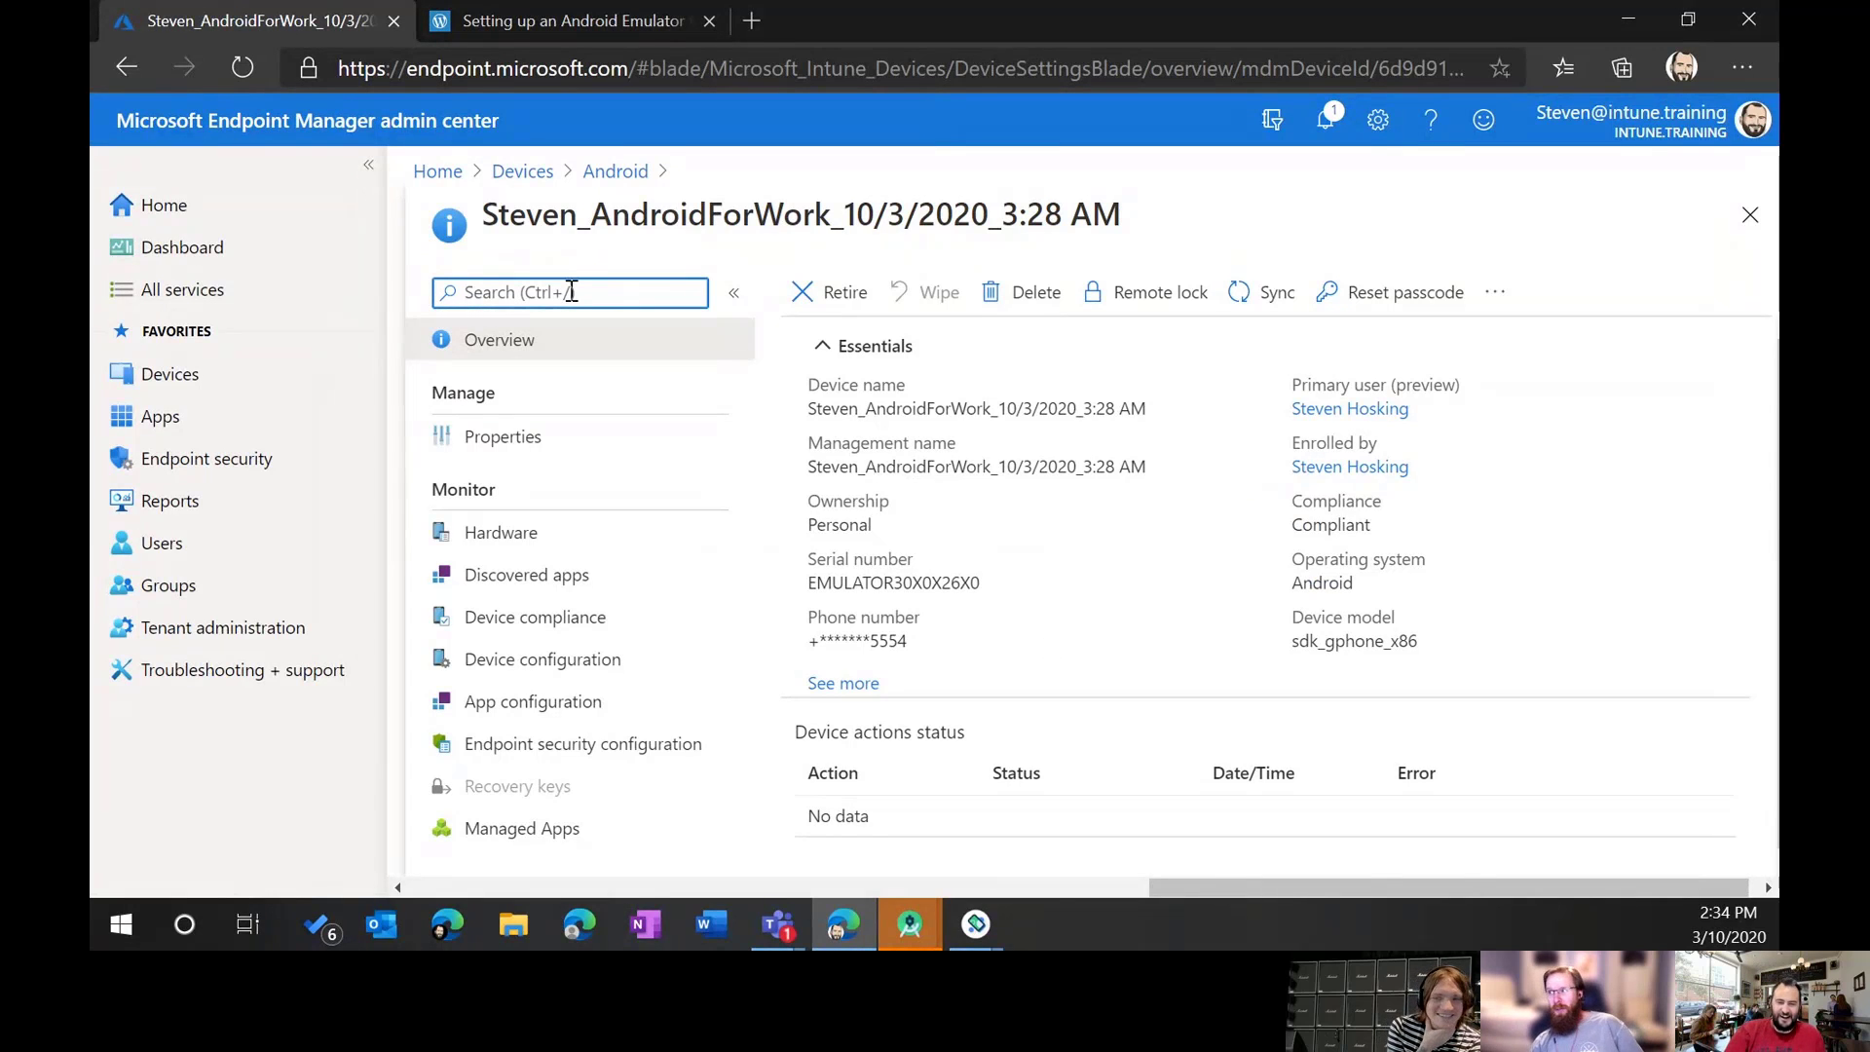
Step: Return to the Android devices list and open the newer 4:28 AM enrolled device
click(617, 172)
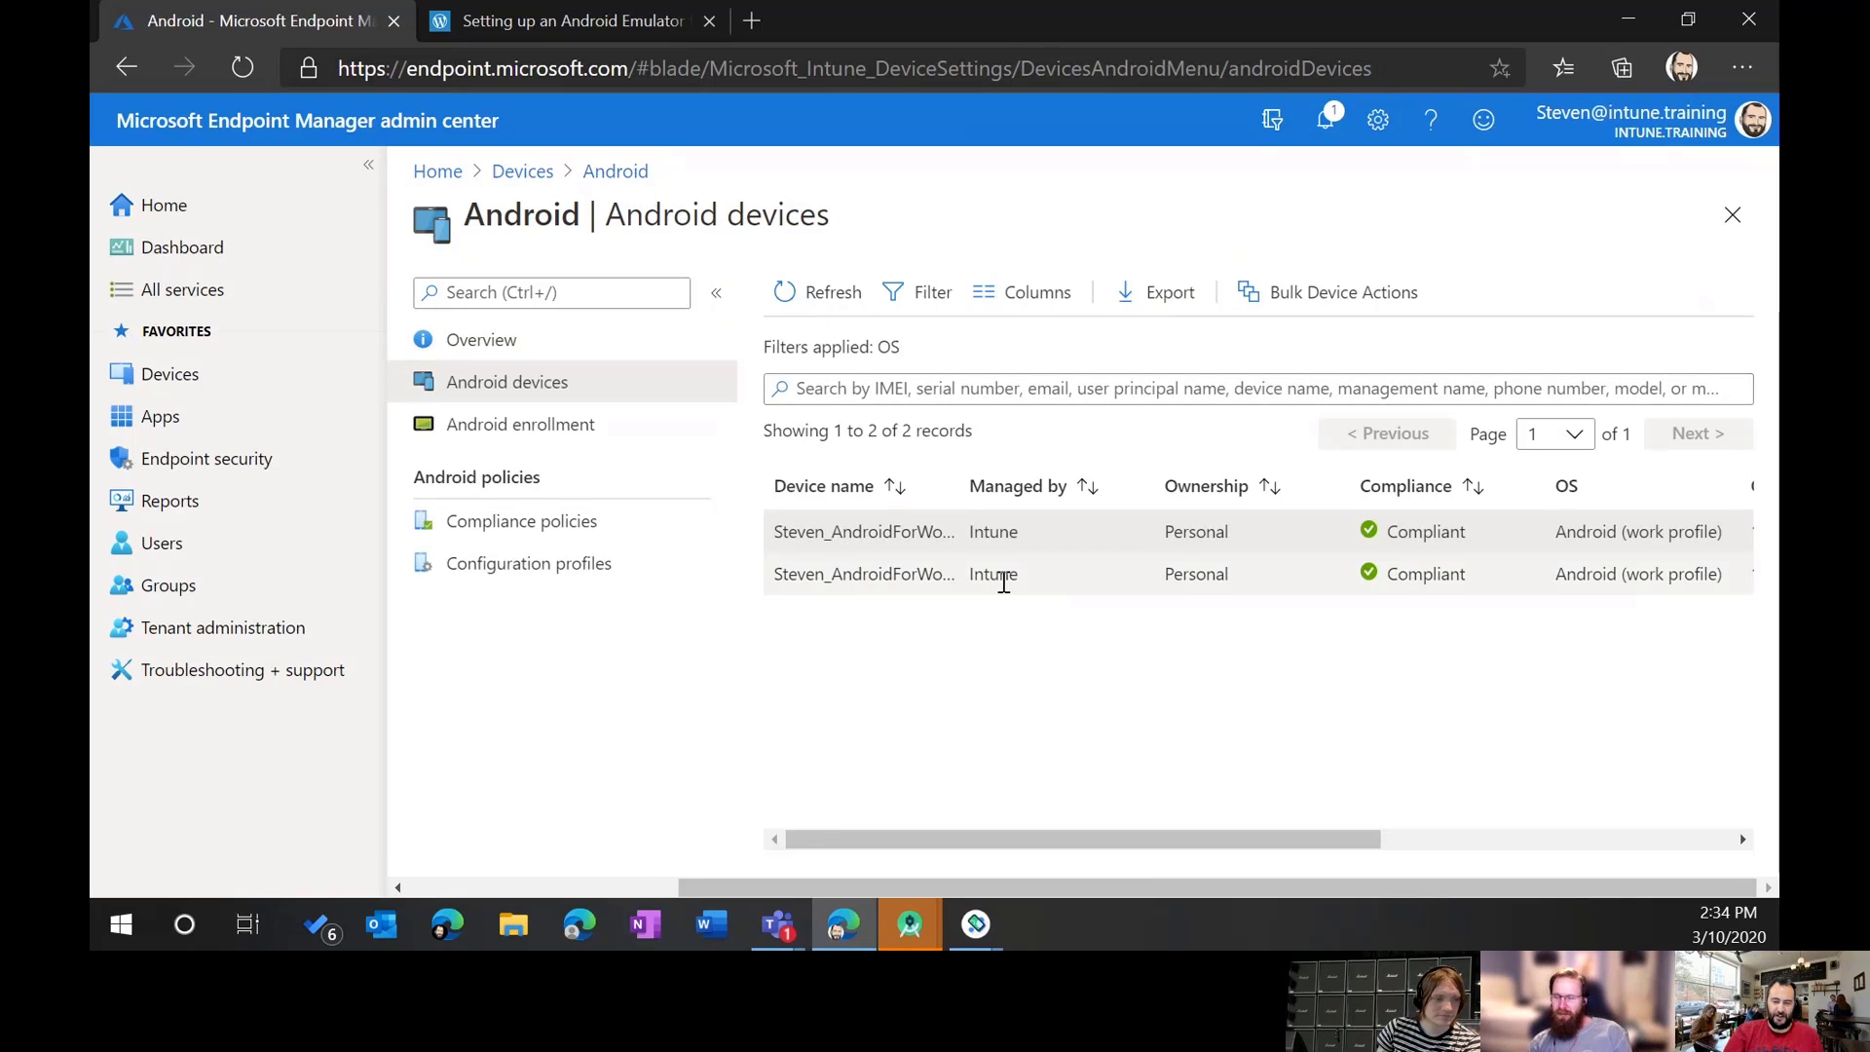
scroll(1003, 581, right, 5)
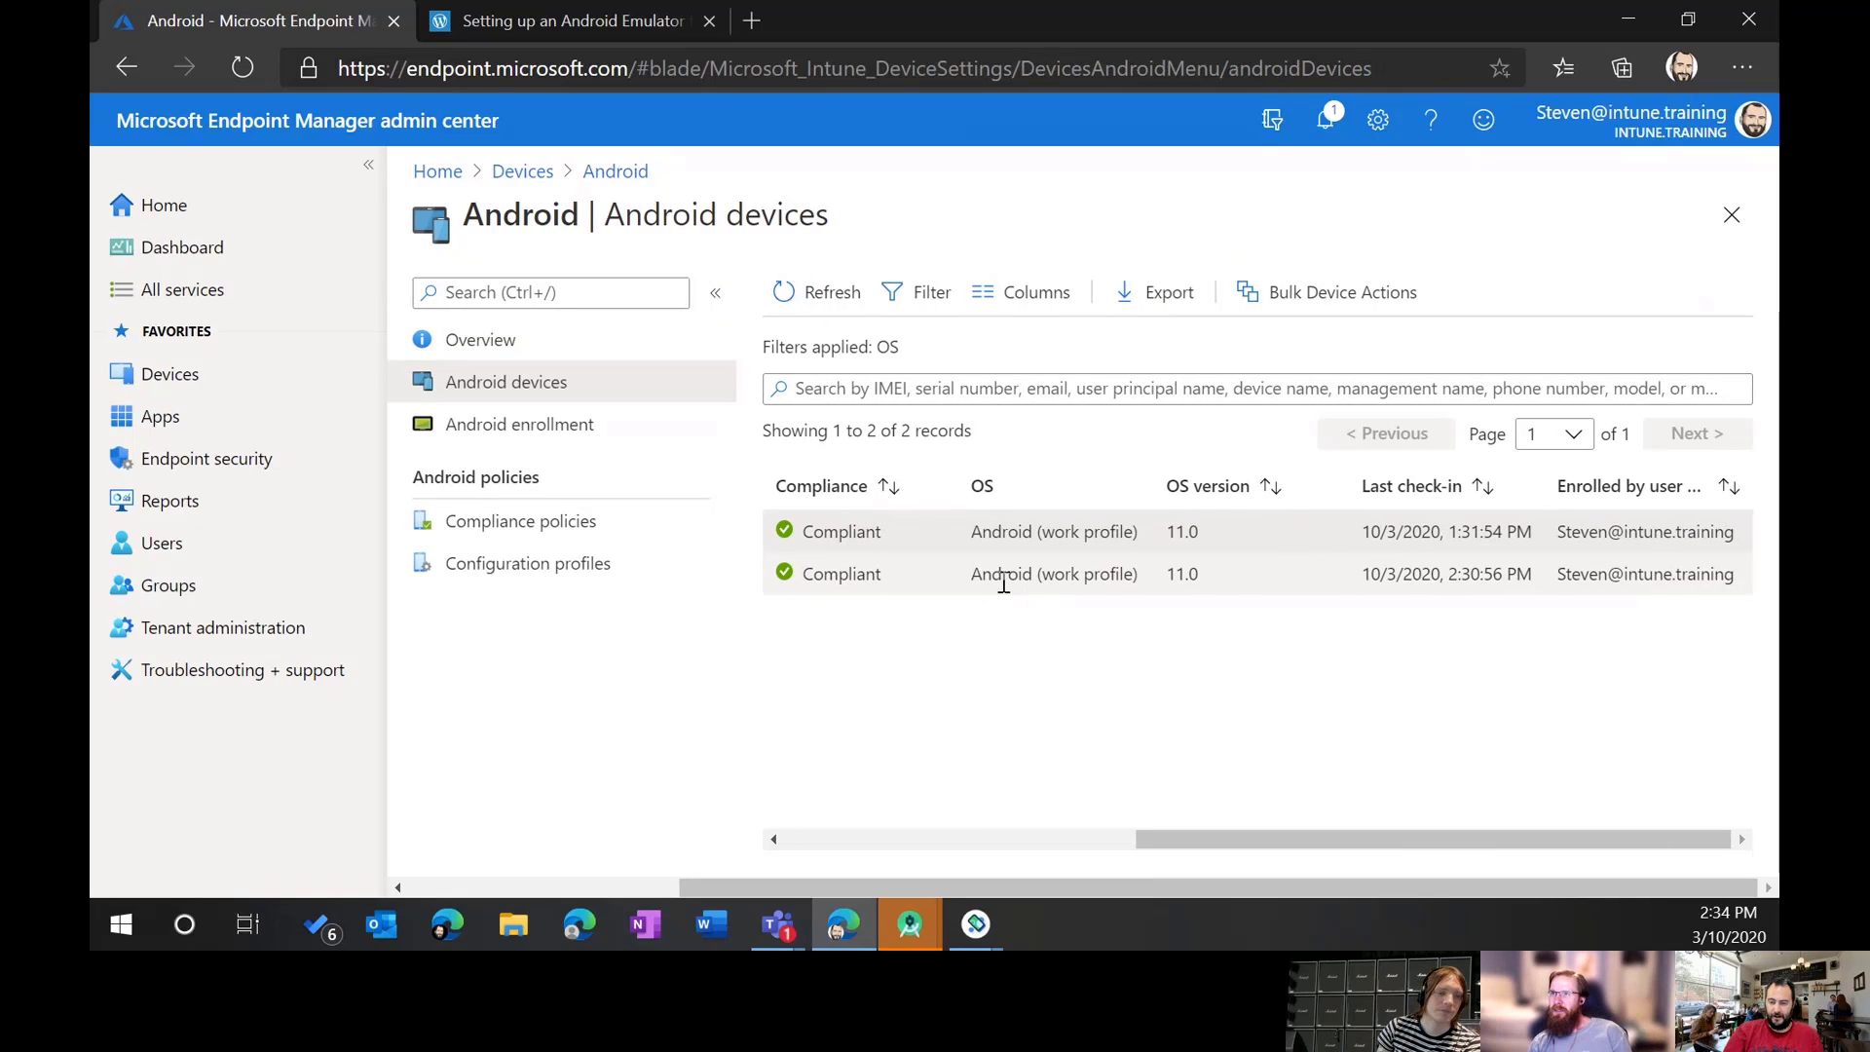
click(1003, 582)
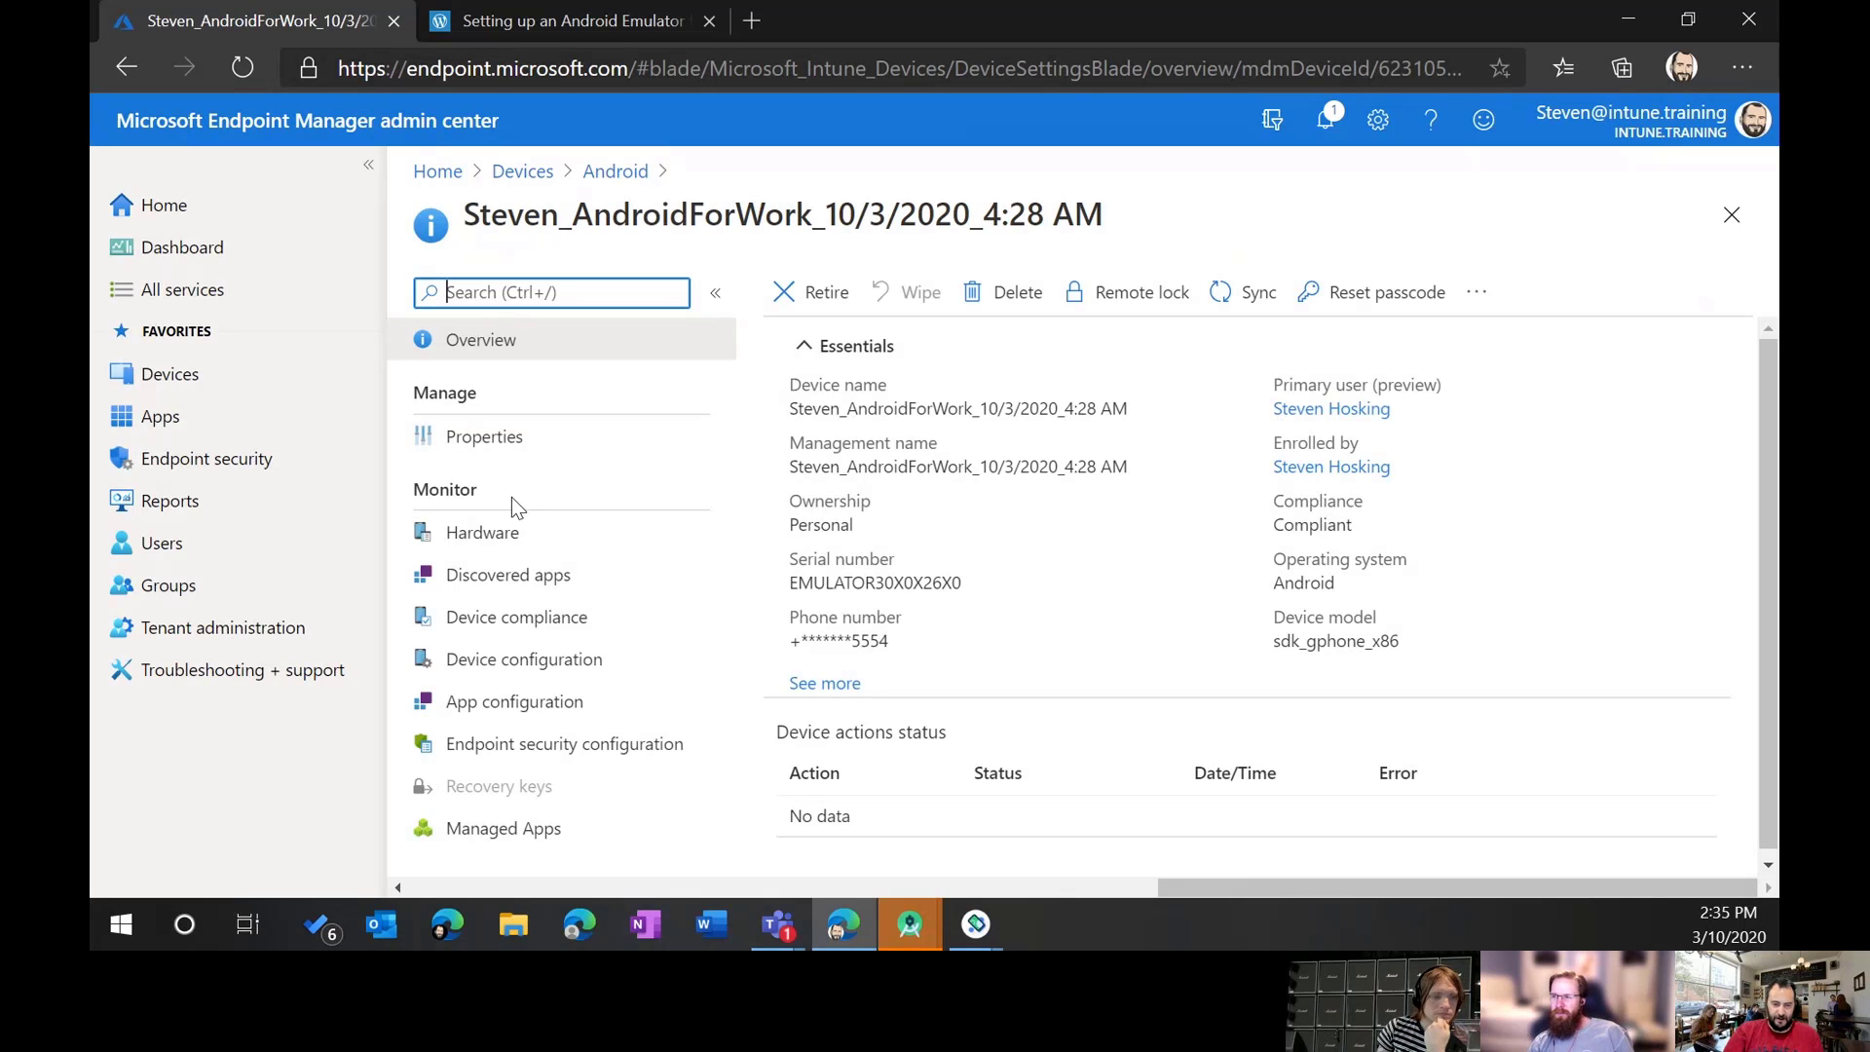
Step: Review its Built-in Device Compliance Policy results, then show its Hardware details (Android 11.0 work profile)
click(585, 634)
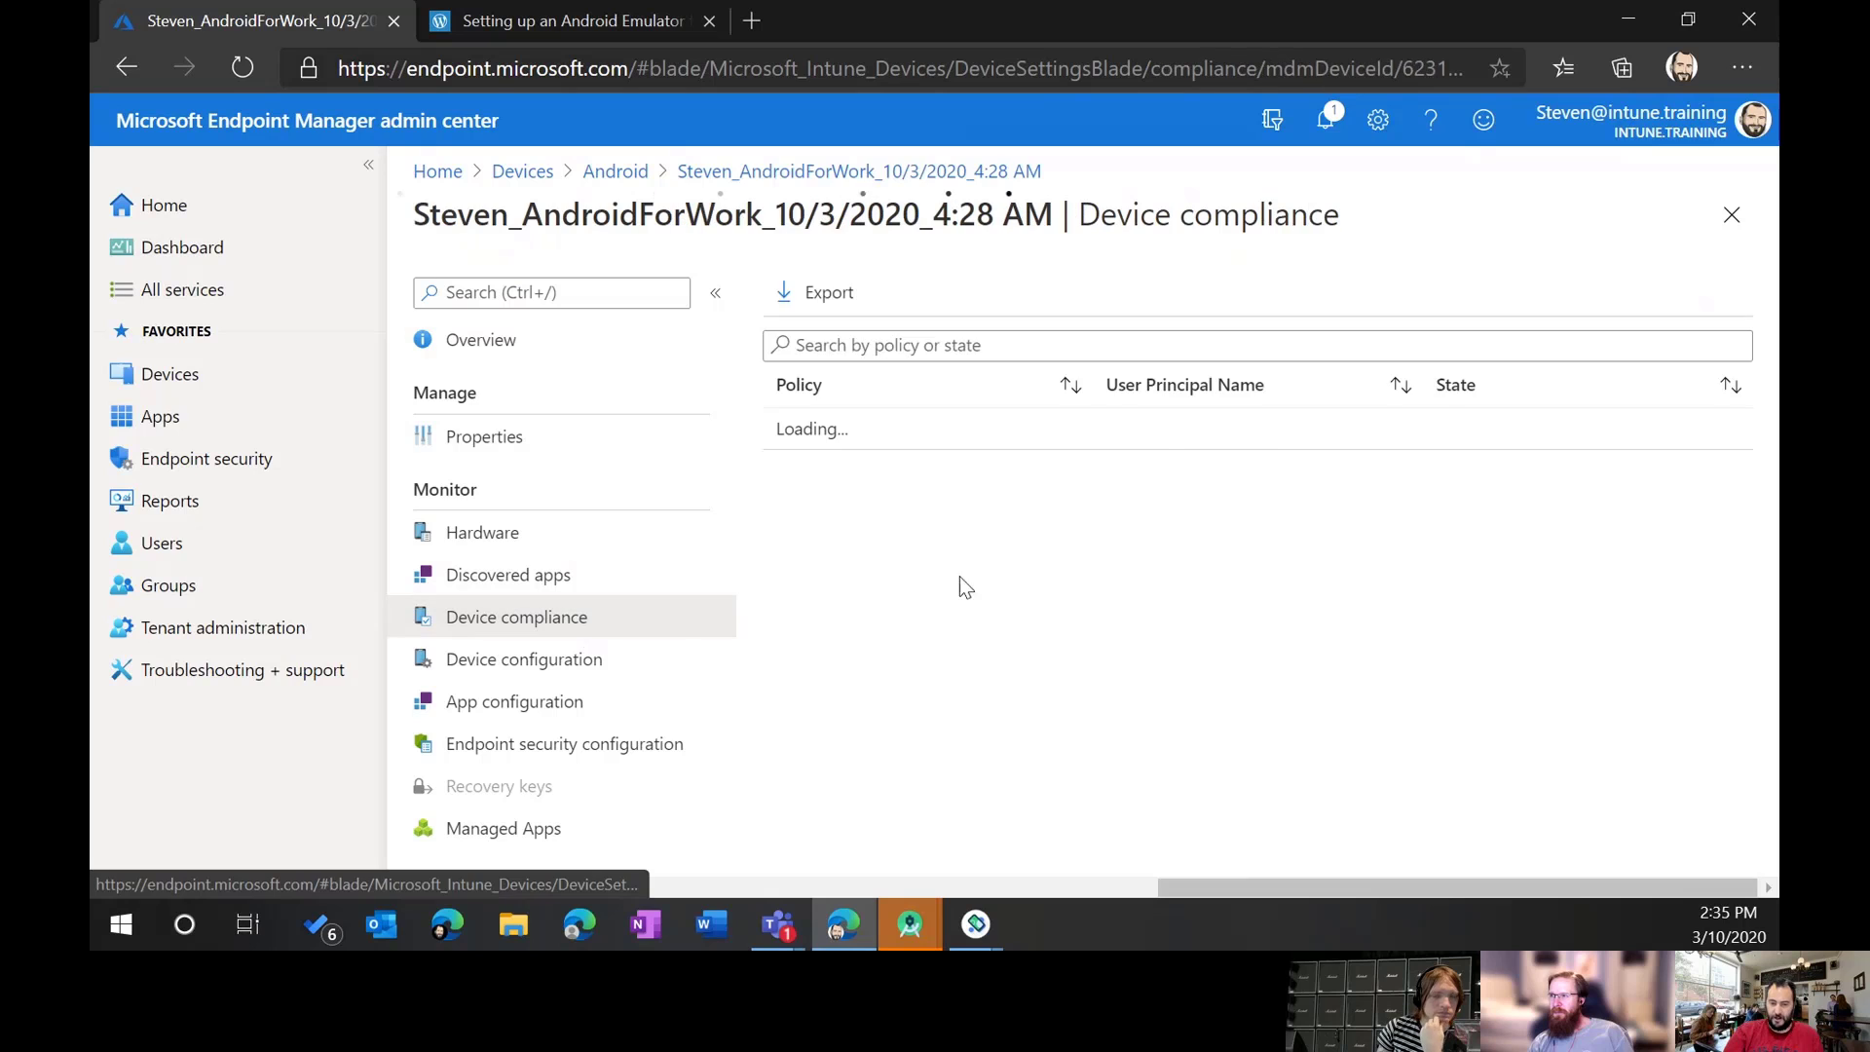
click(942, 440)
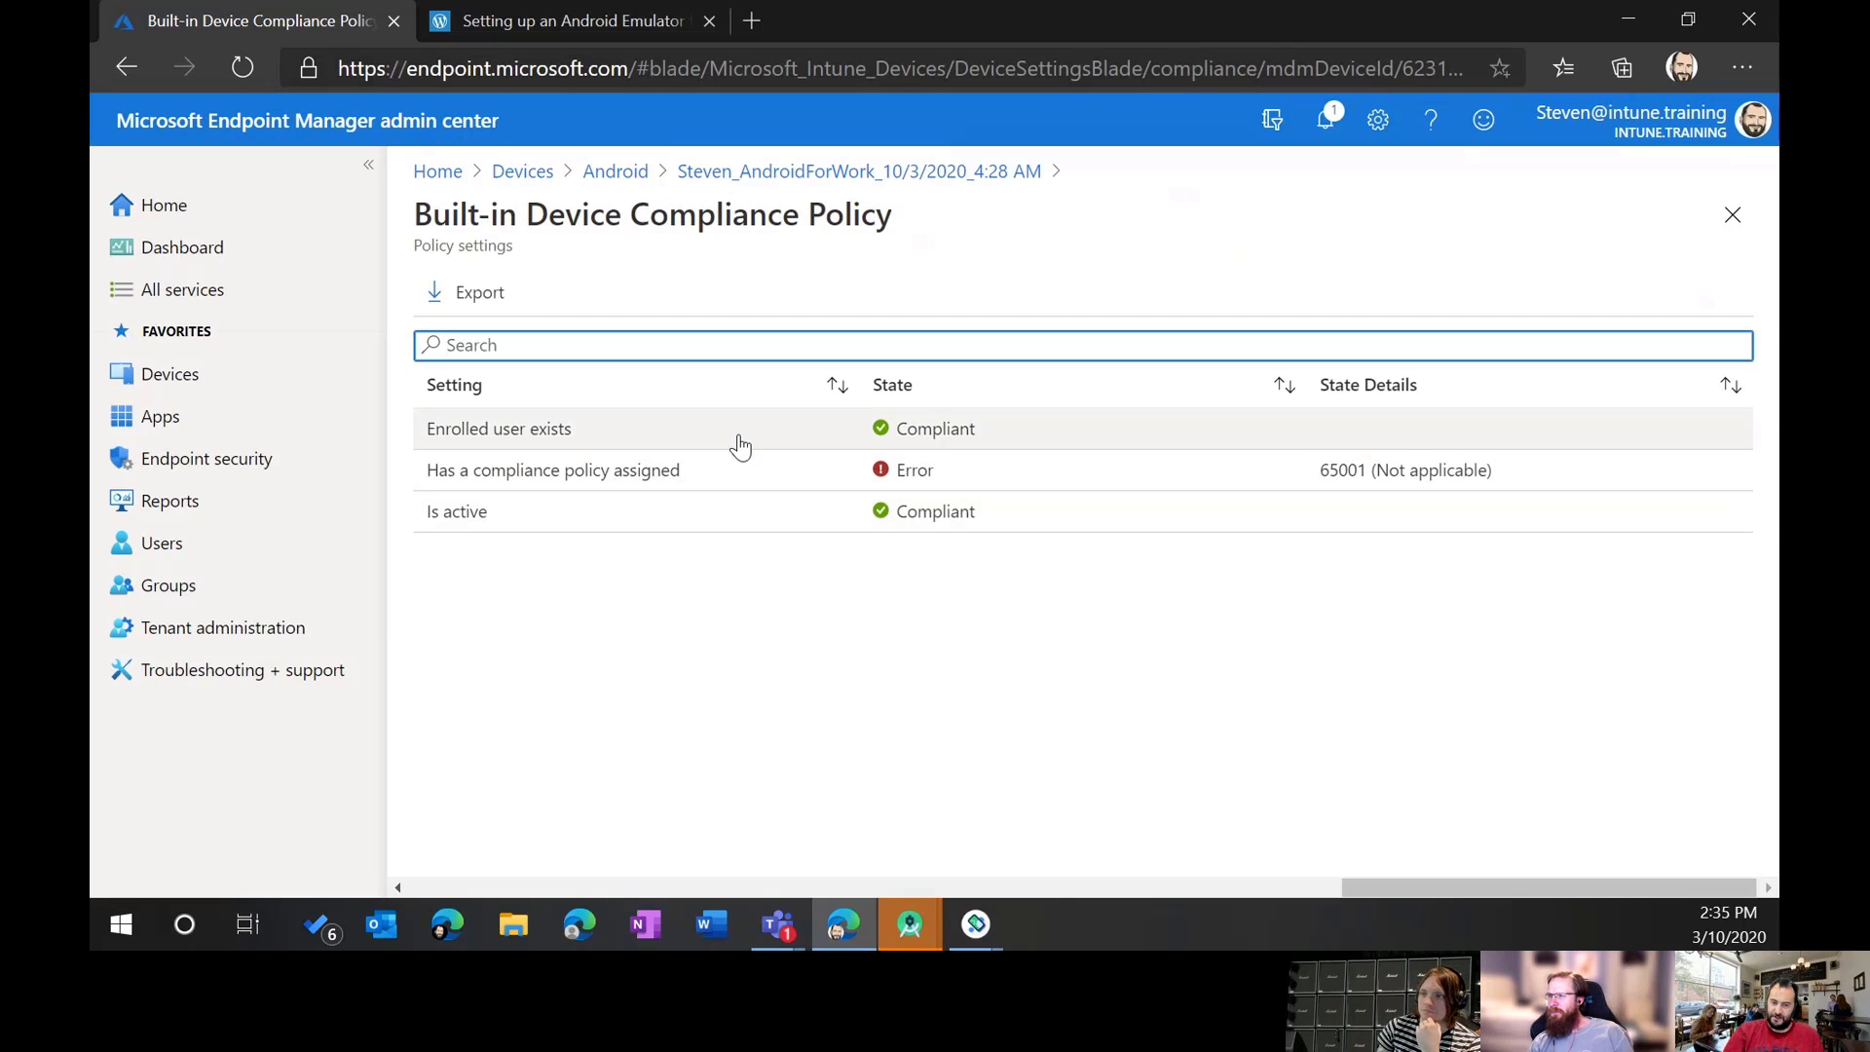
click(769, 172)
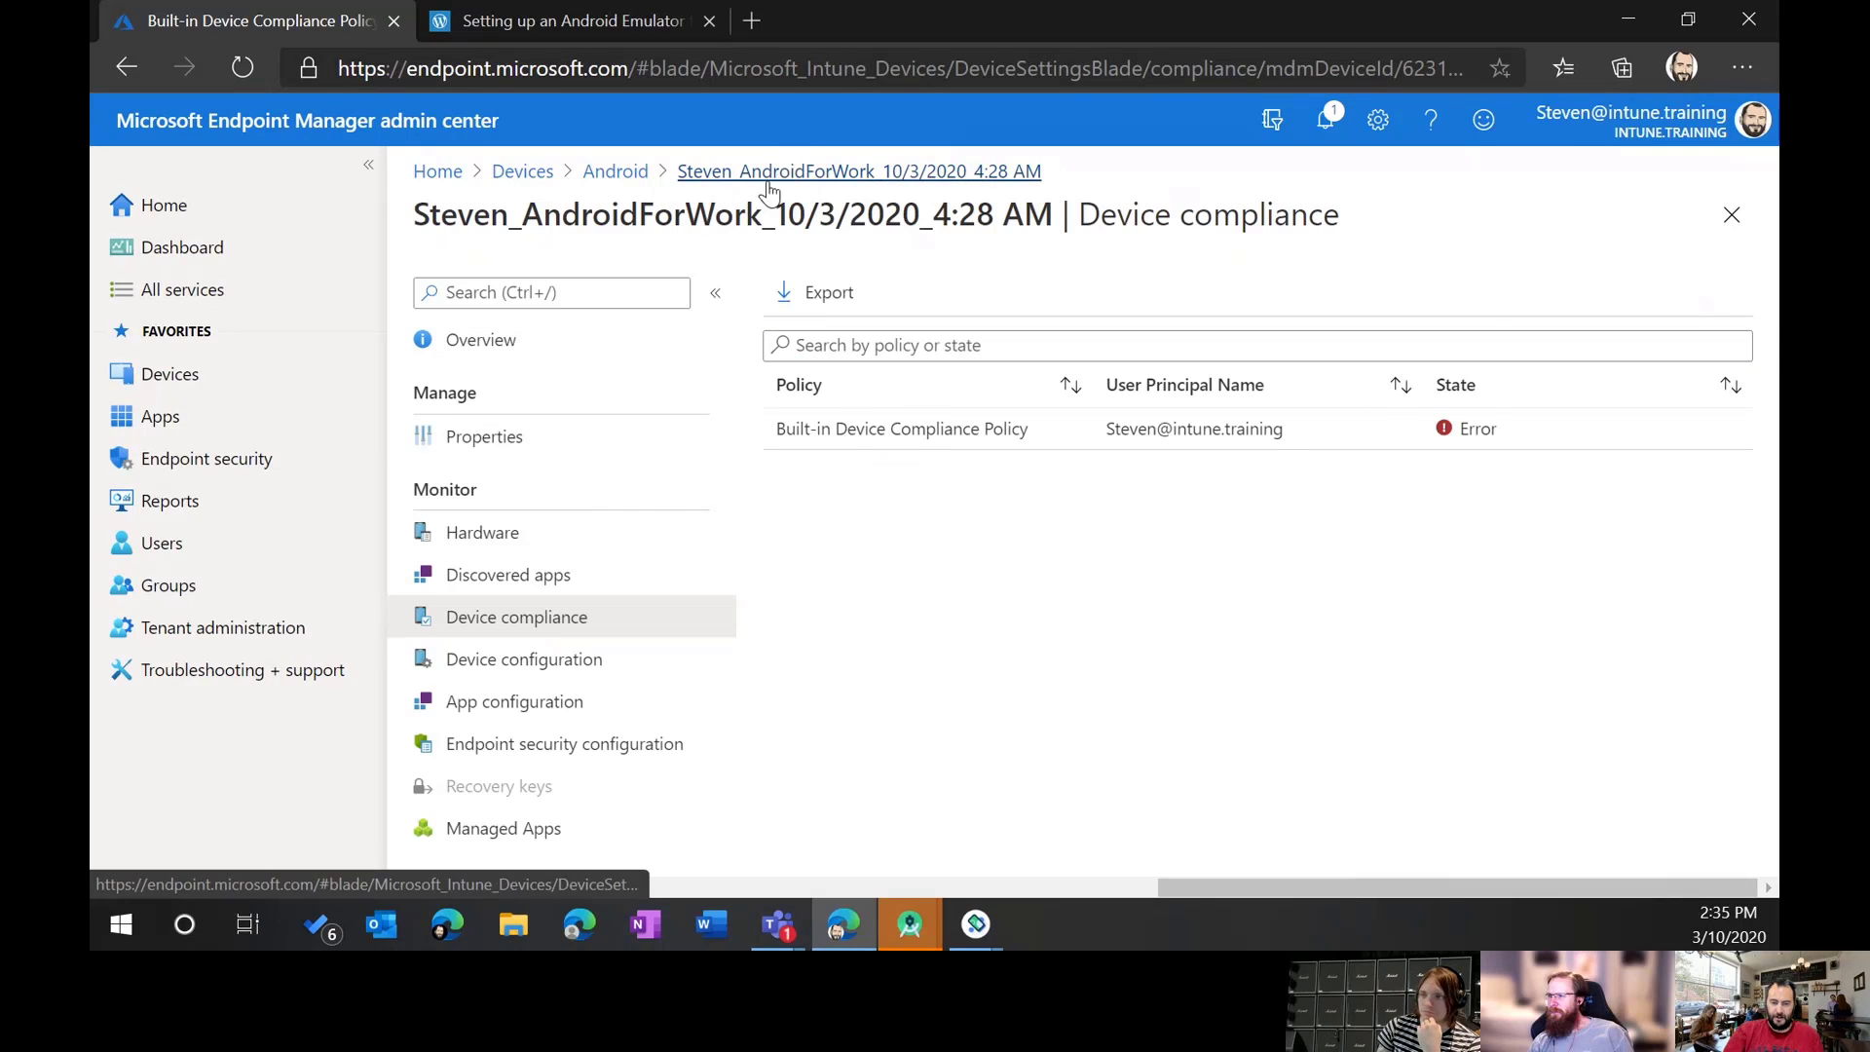
click(531, 530)
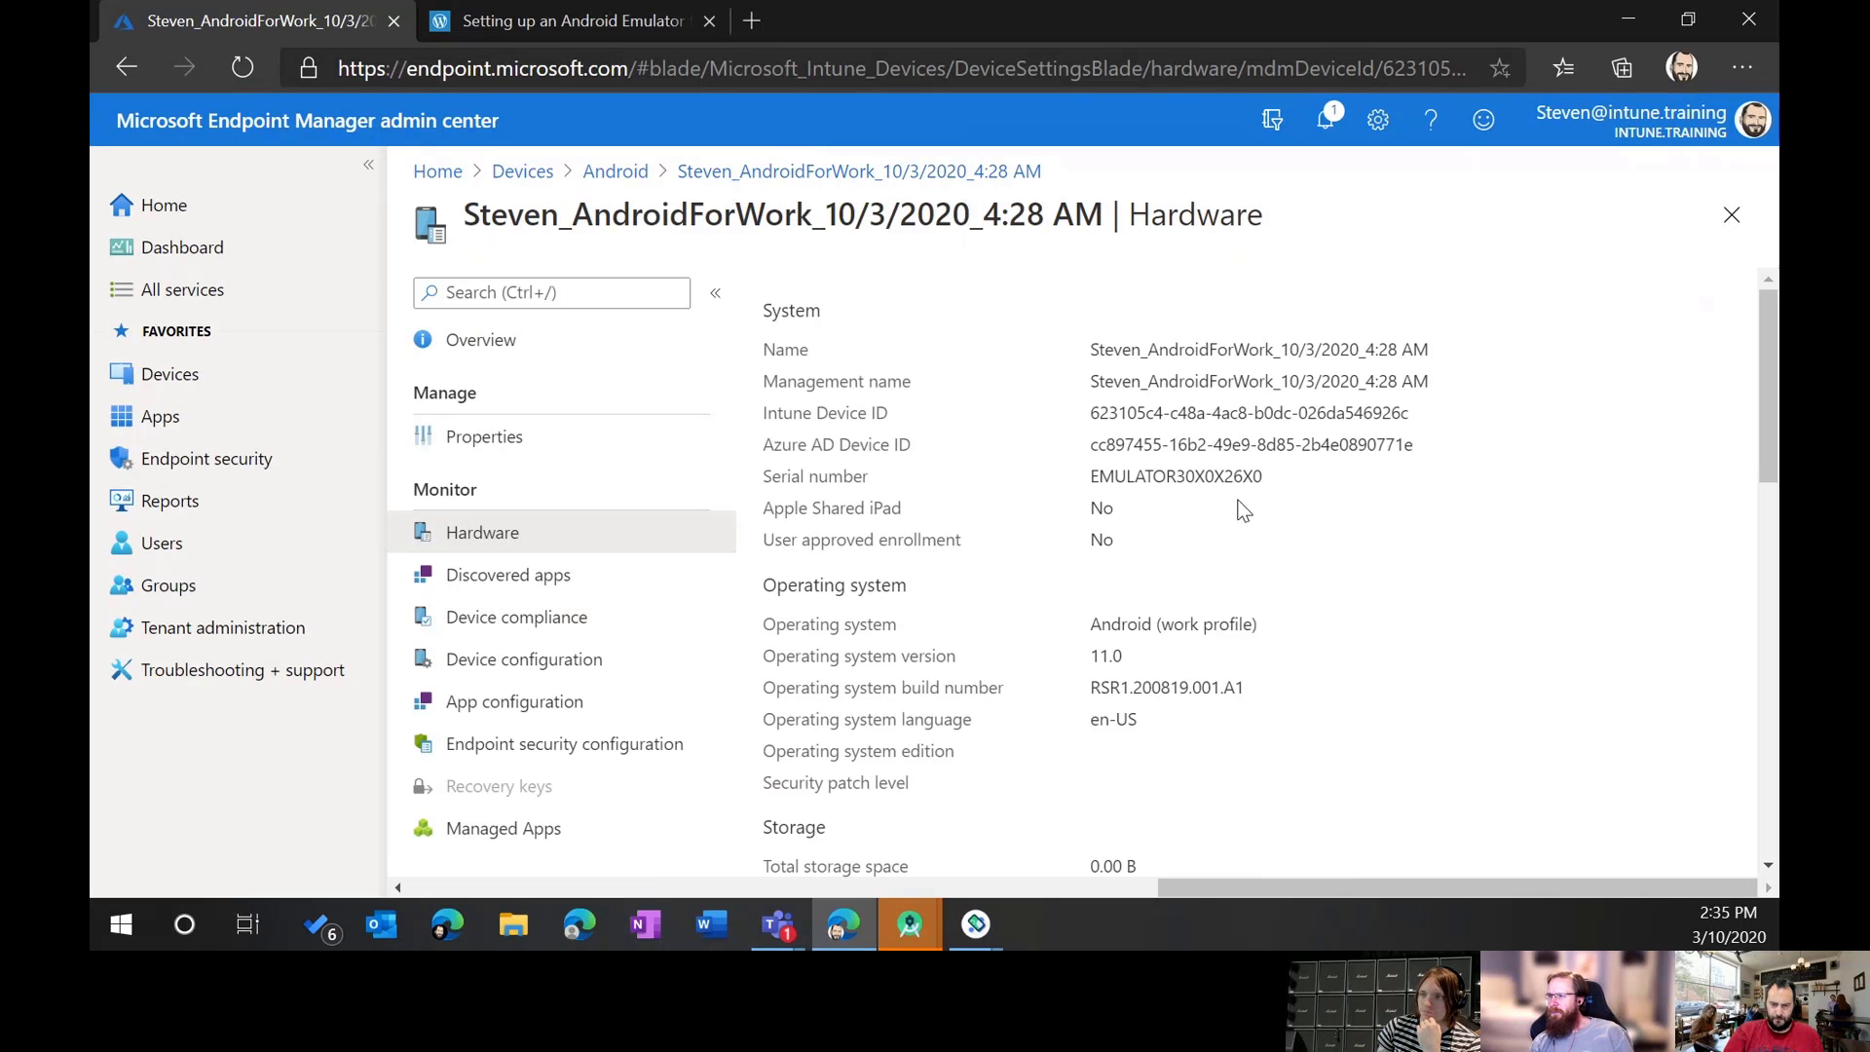
scroll(1047, 539, down, 5)
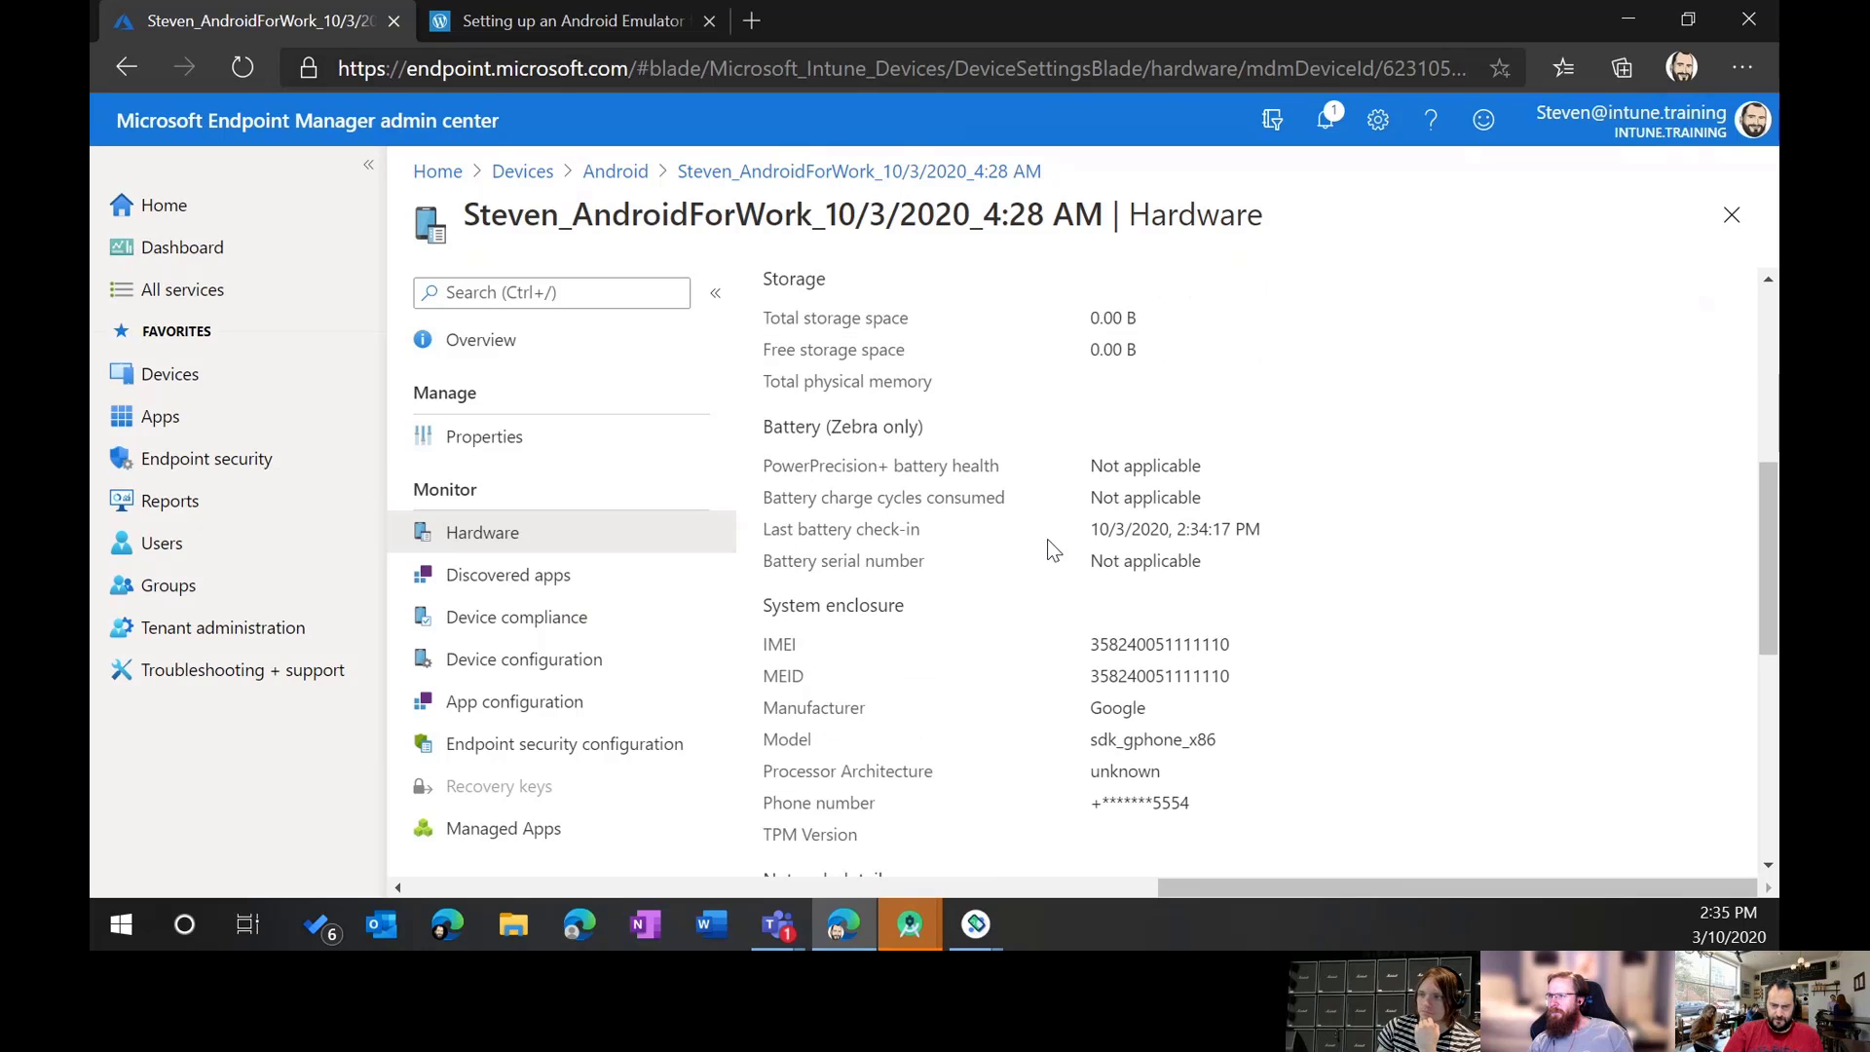
scroll(1048, 539, down, 5)
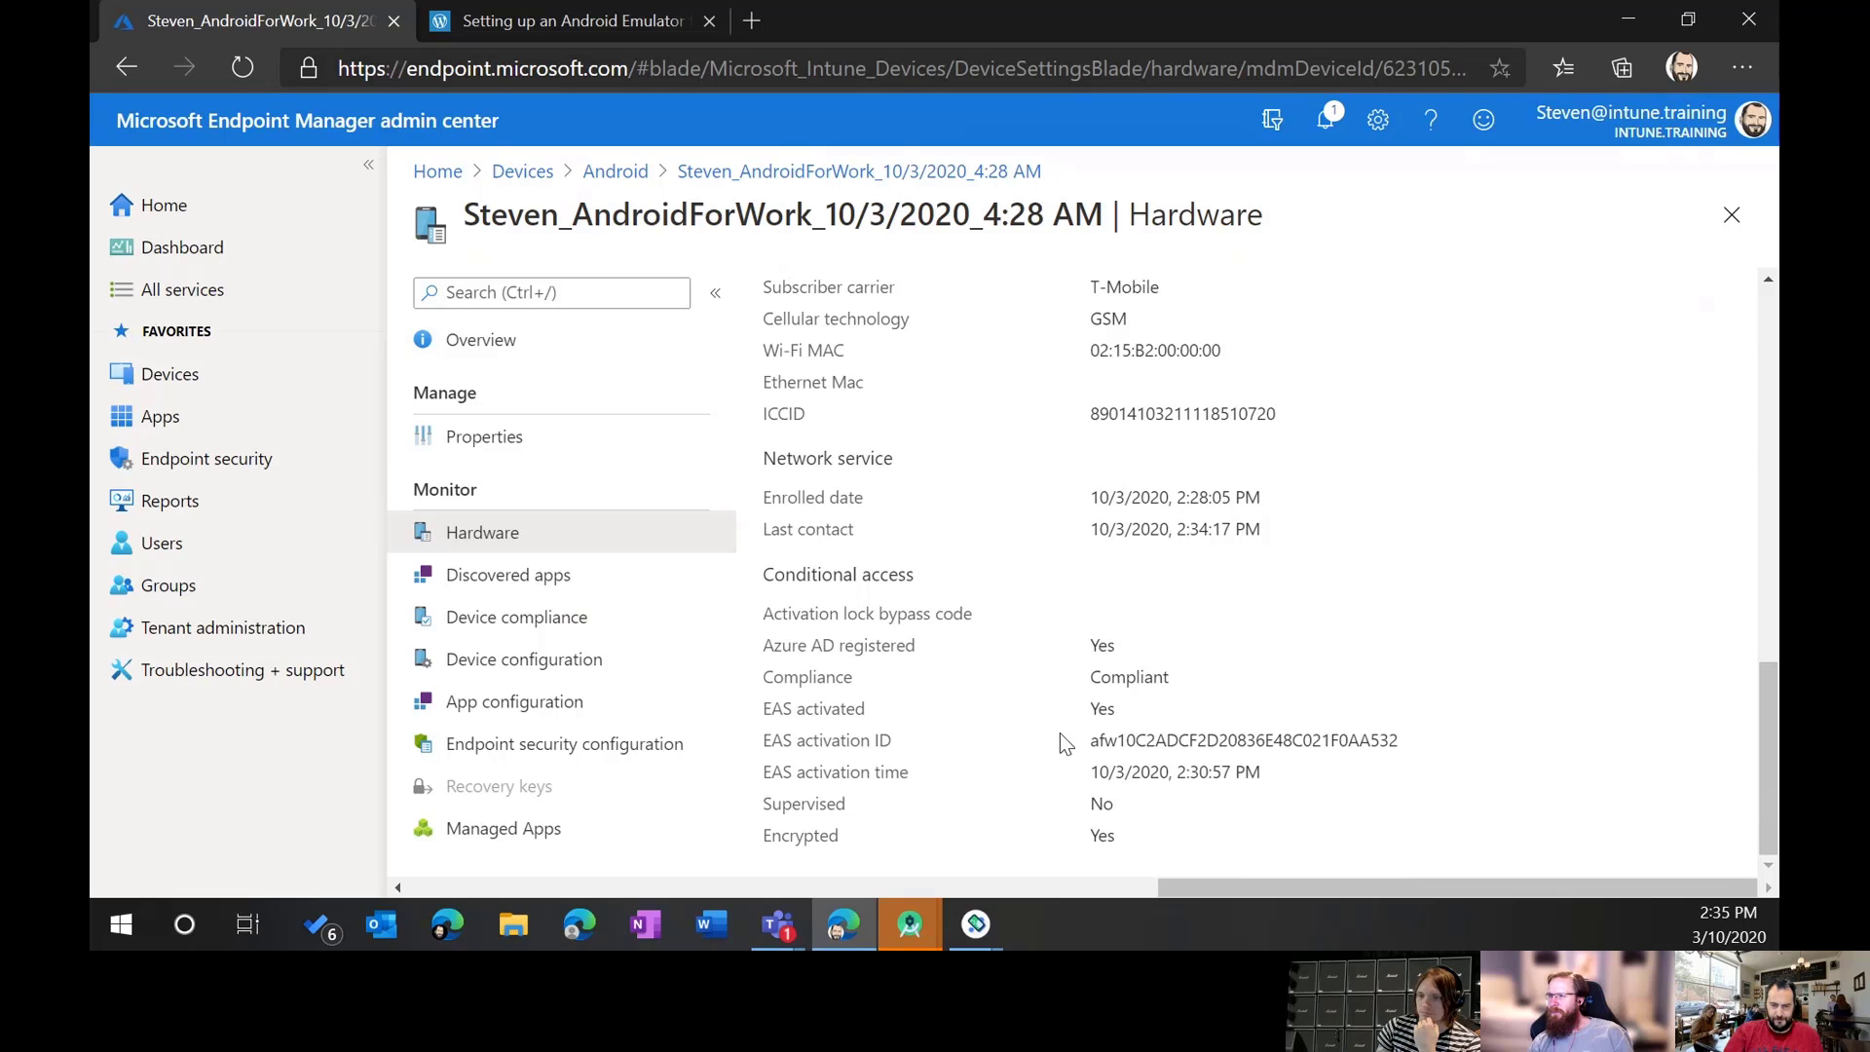
drag(1153, 835, 765, 834)
click(1130, 735)
scroll(1127, 614, up, 2)
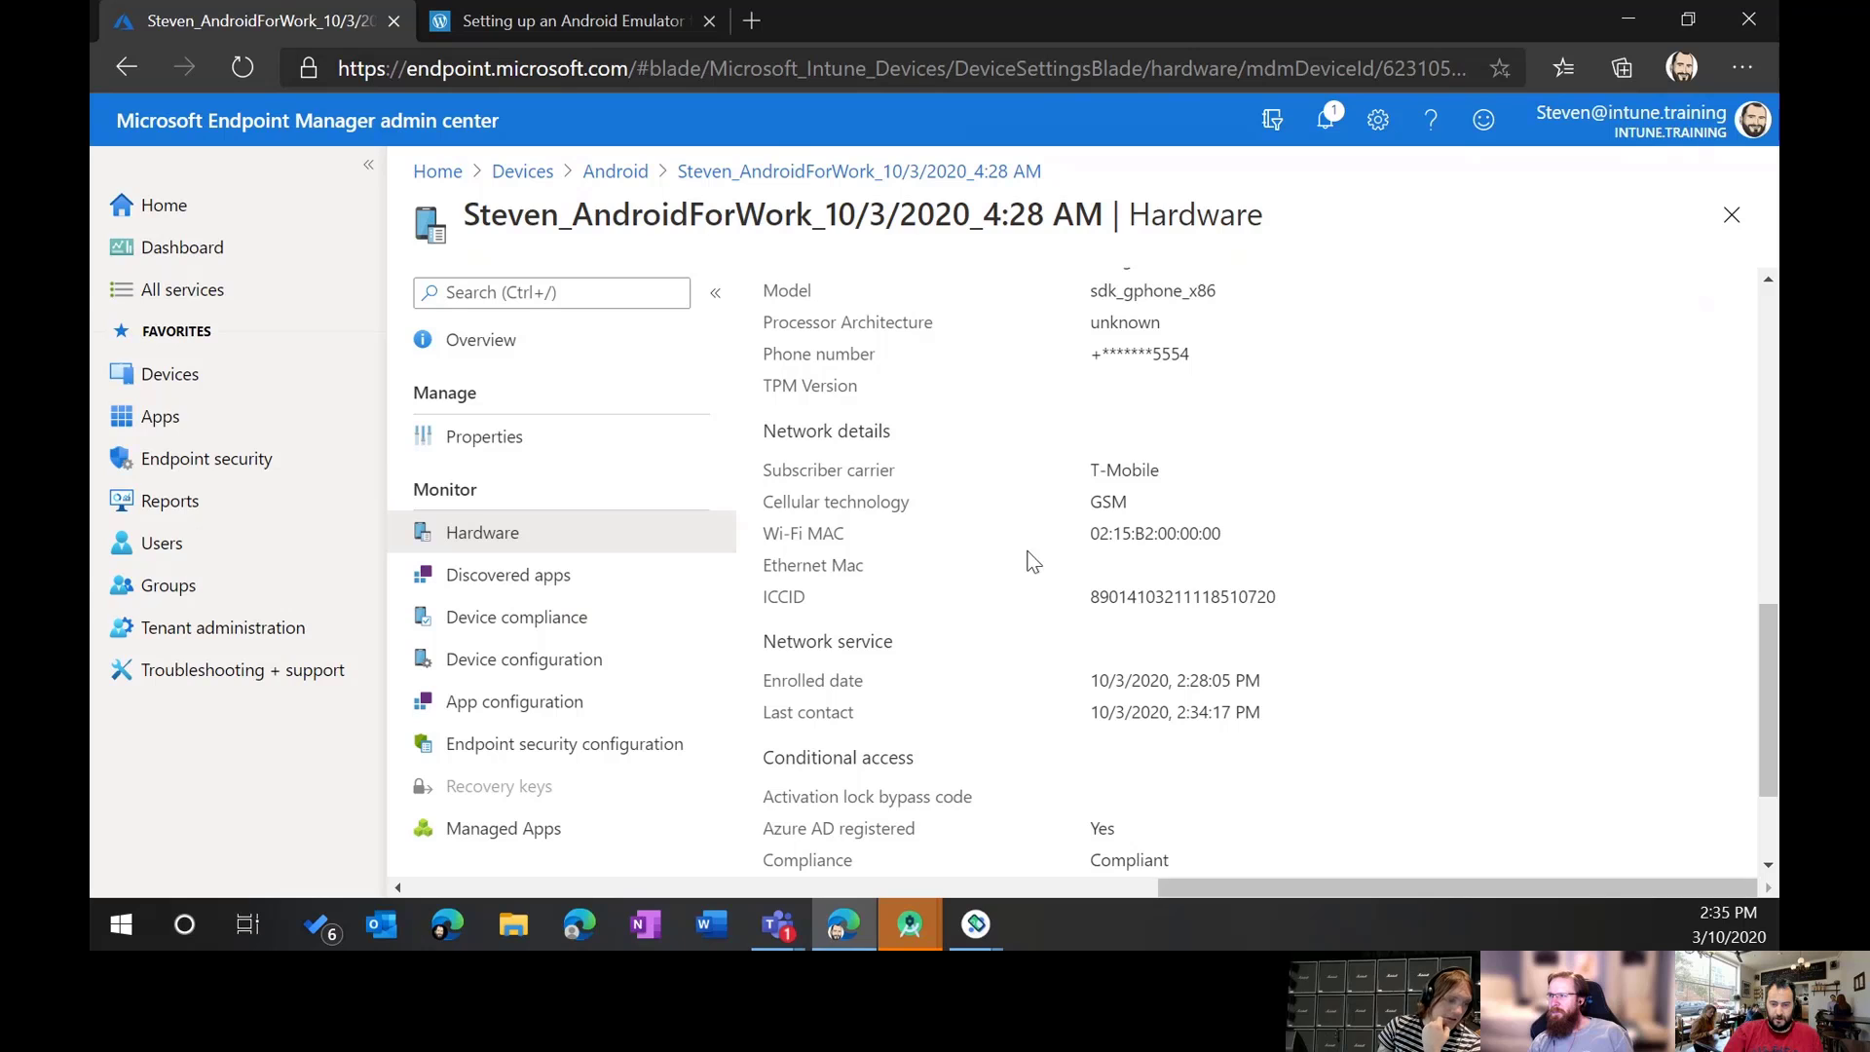
mouse_move(1175, 490)
mouse_down()
mouse_move(1188, 466)
mouse_move(1160, 467)
mouse_up()
click(1101, 473)
click(1048, 532)
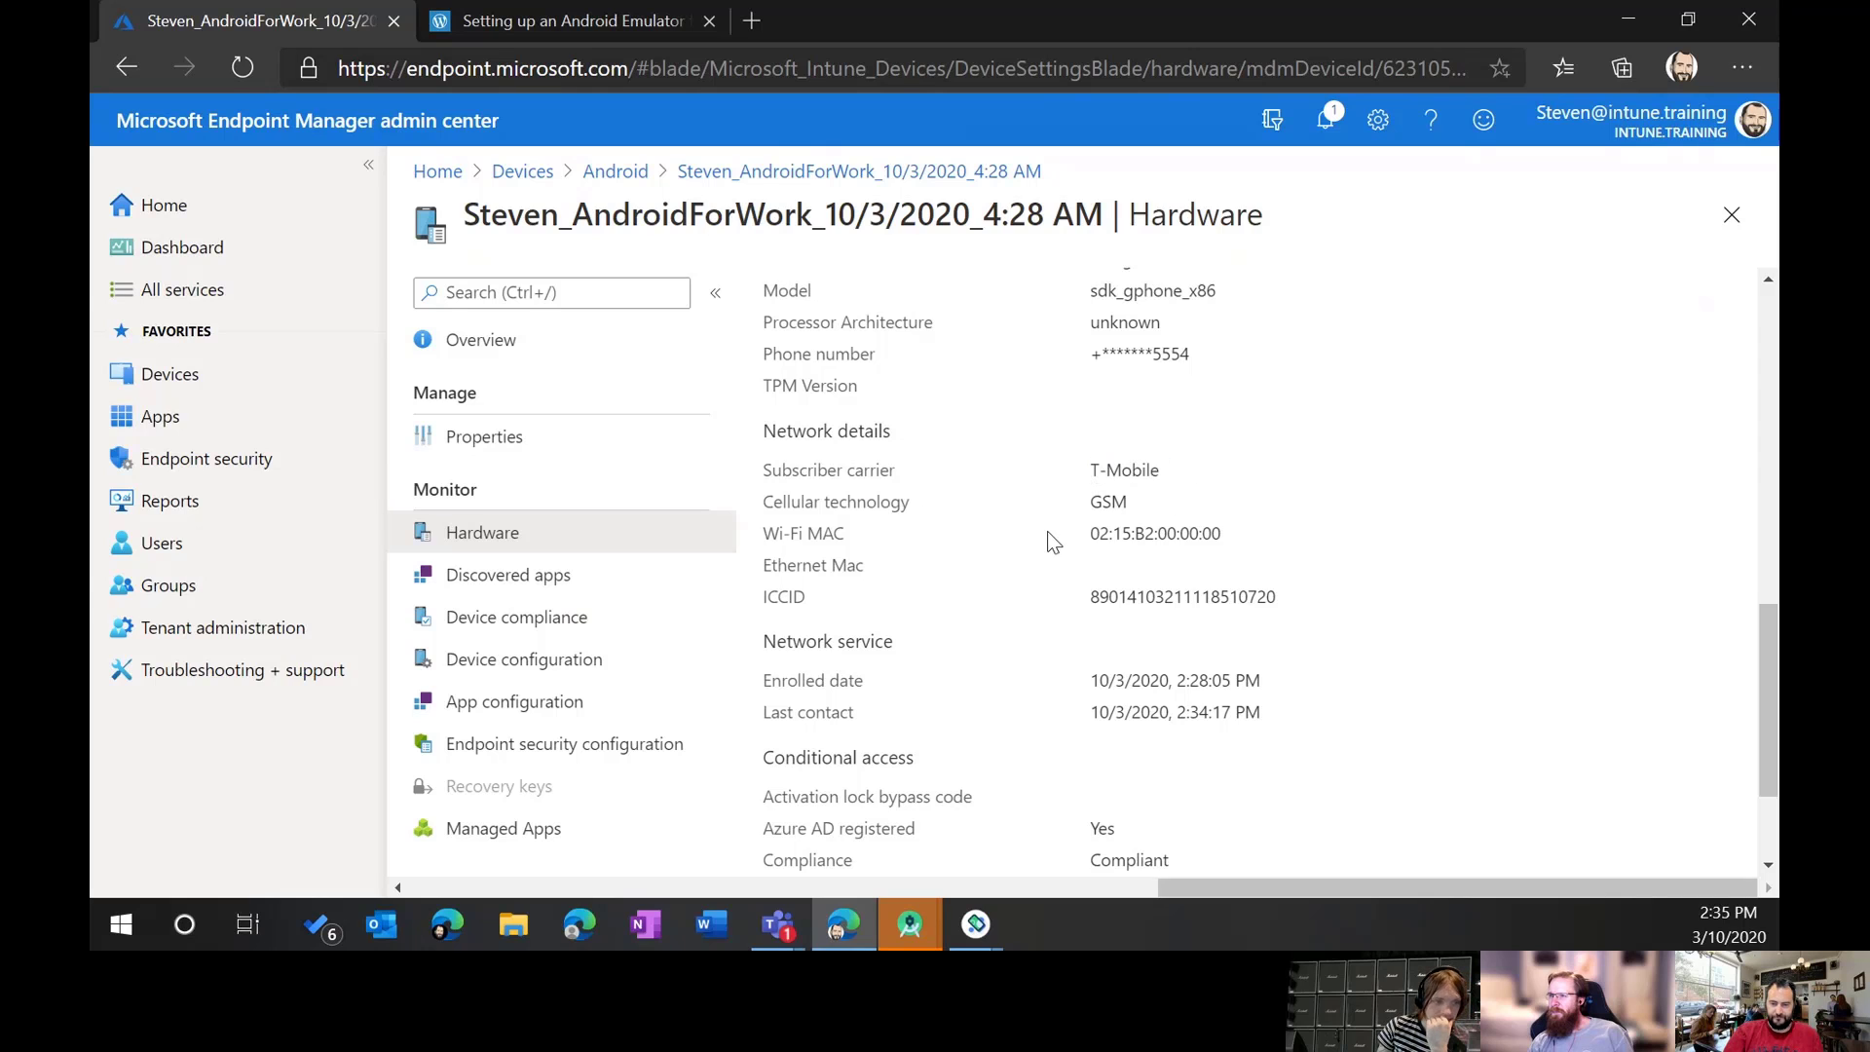
scroll(1047, 532, up, 3)
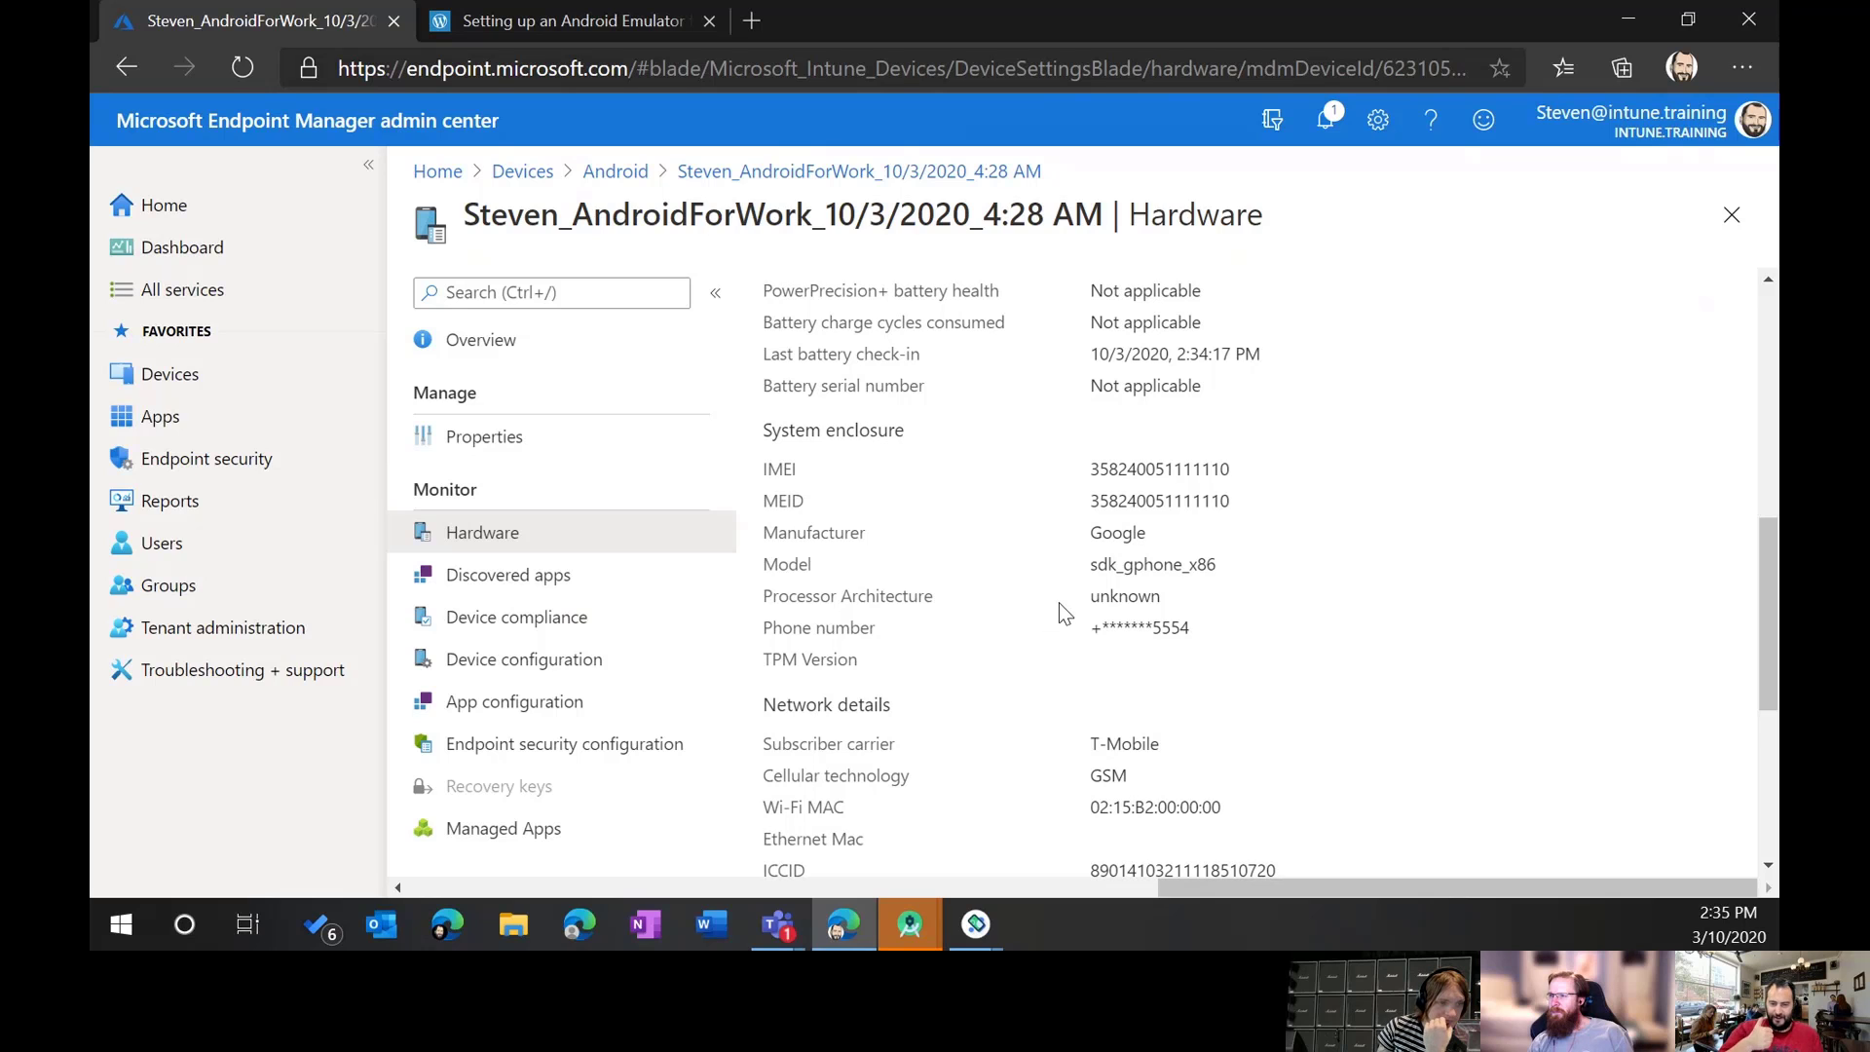
scroll(1062, 609, up, 1)
scroll(1059, 612, up, 2)
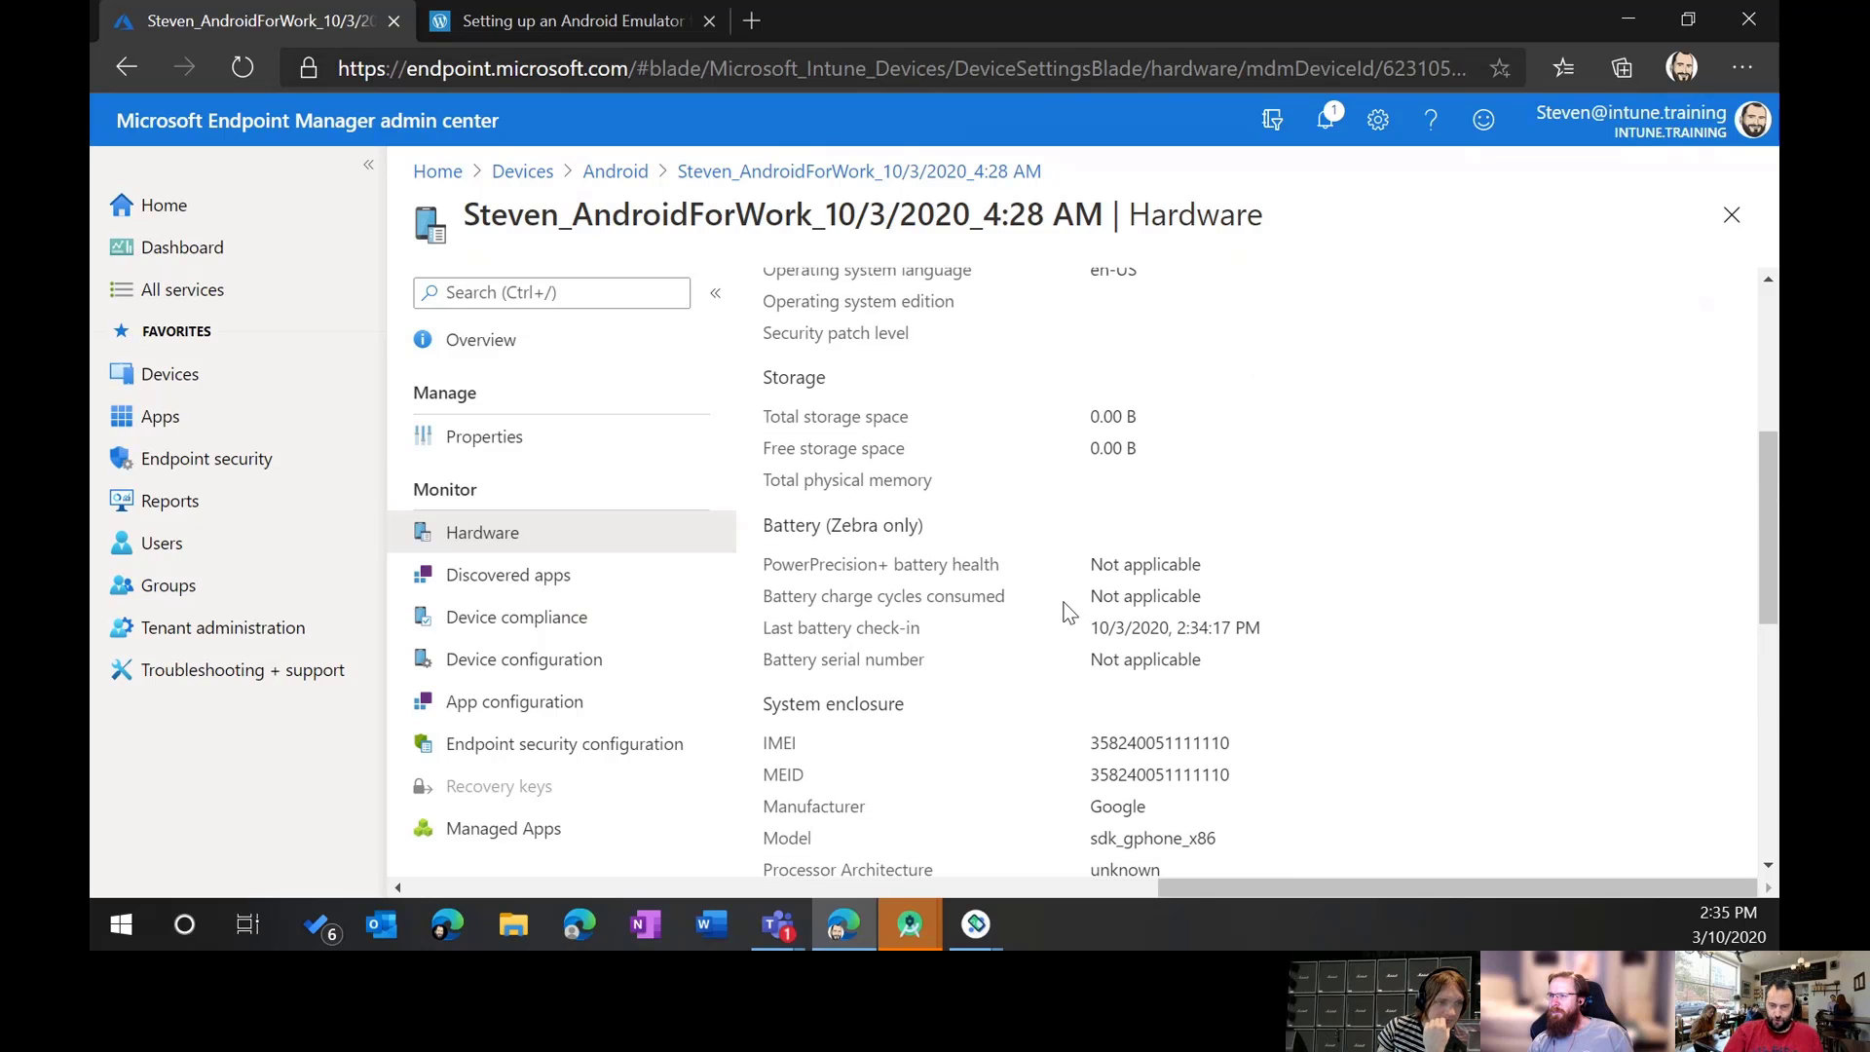
scroll(1063, 604, up, 1)
scroll(1058, 585, up, 2)
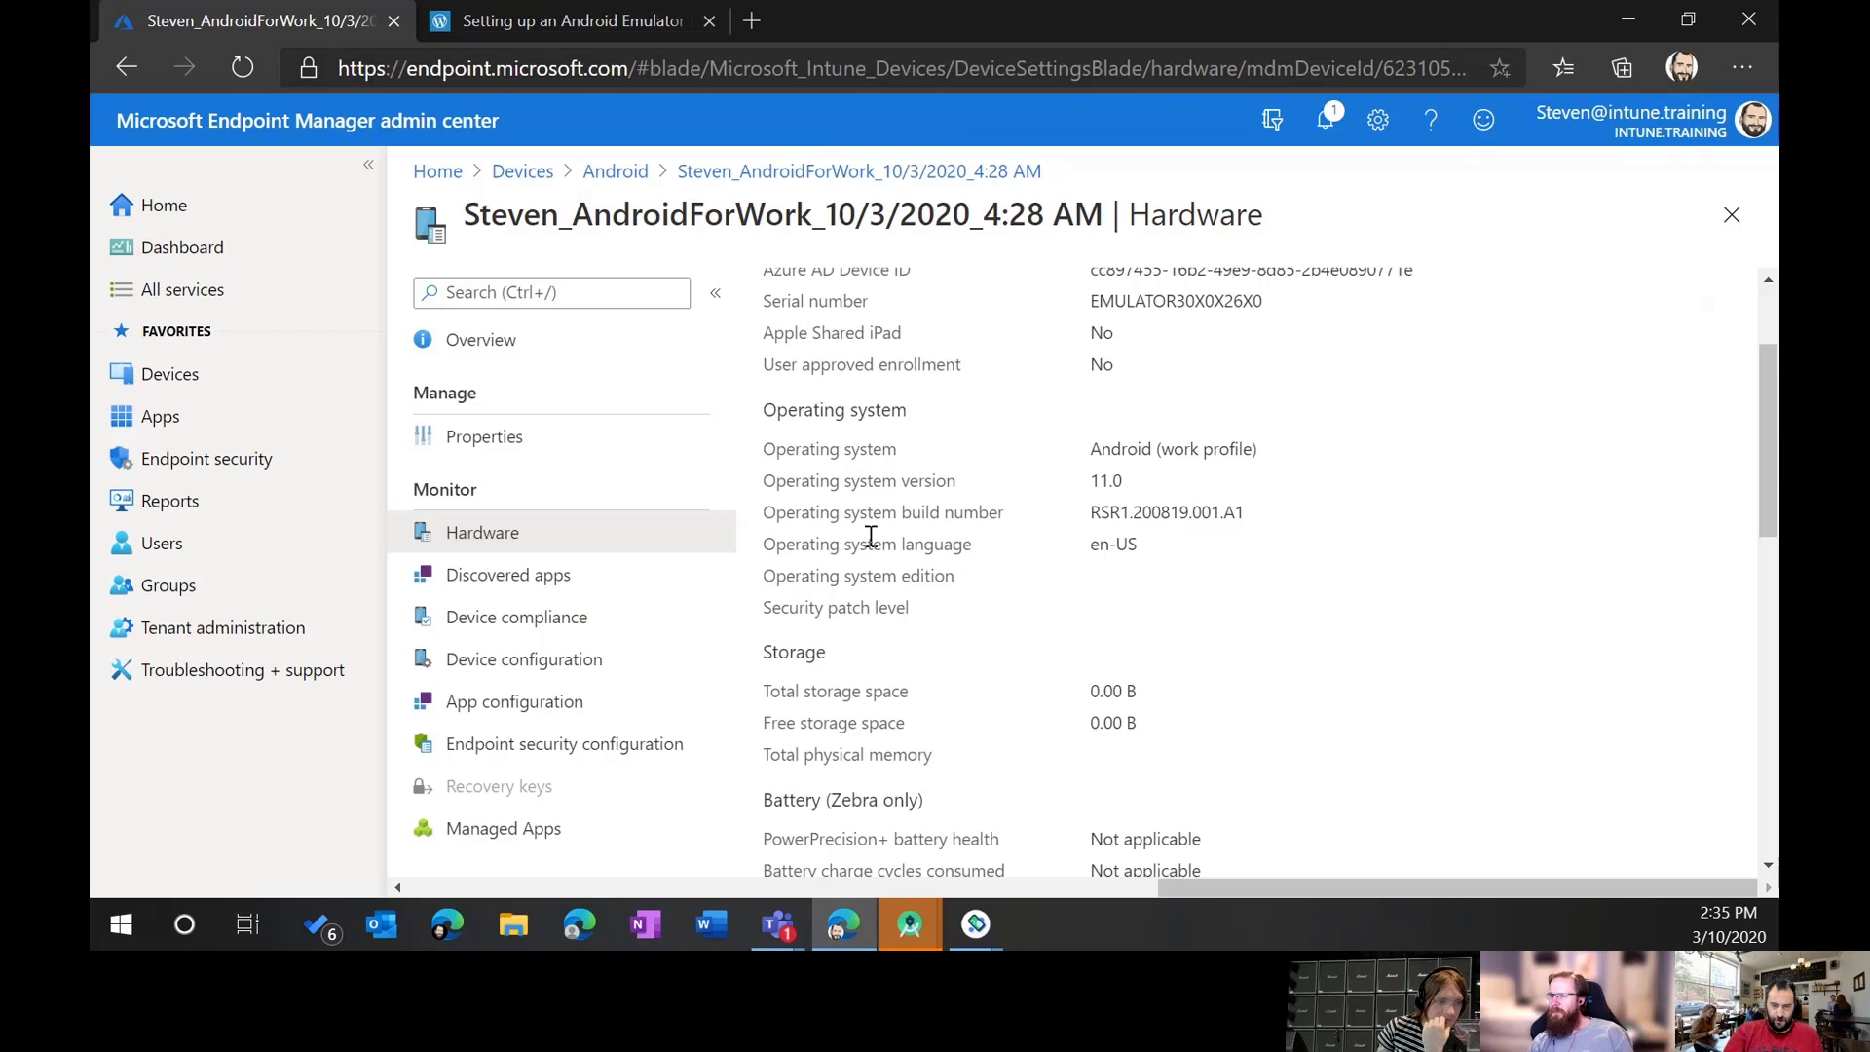
scroll(1032, 448, up, 2)
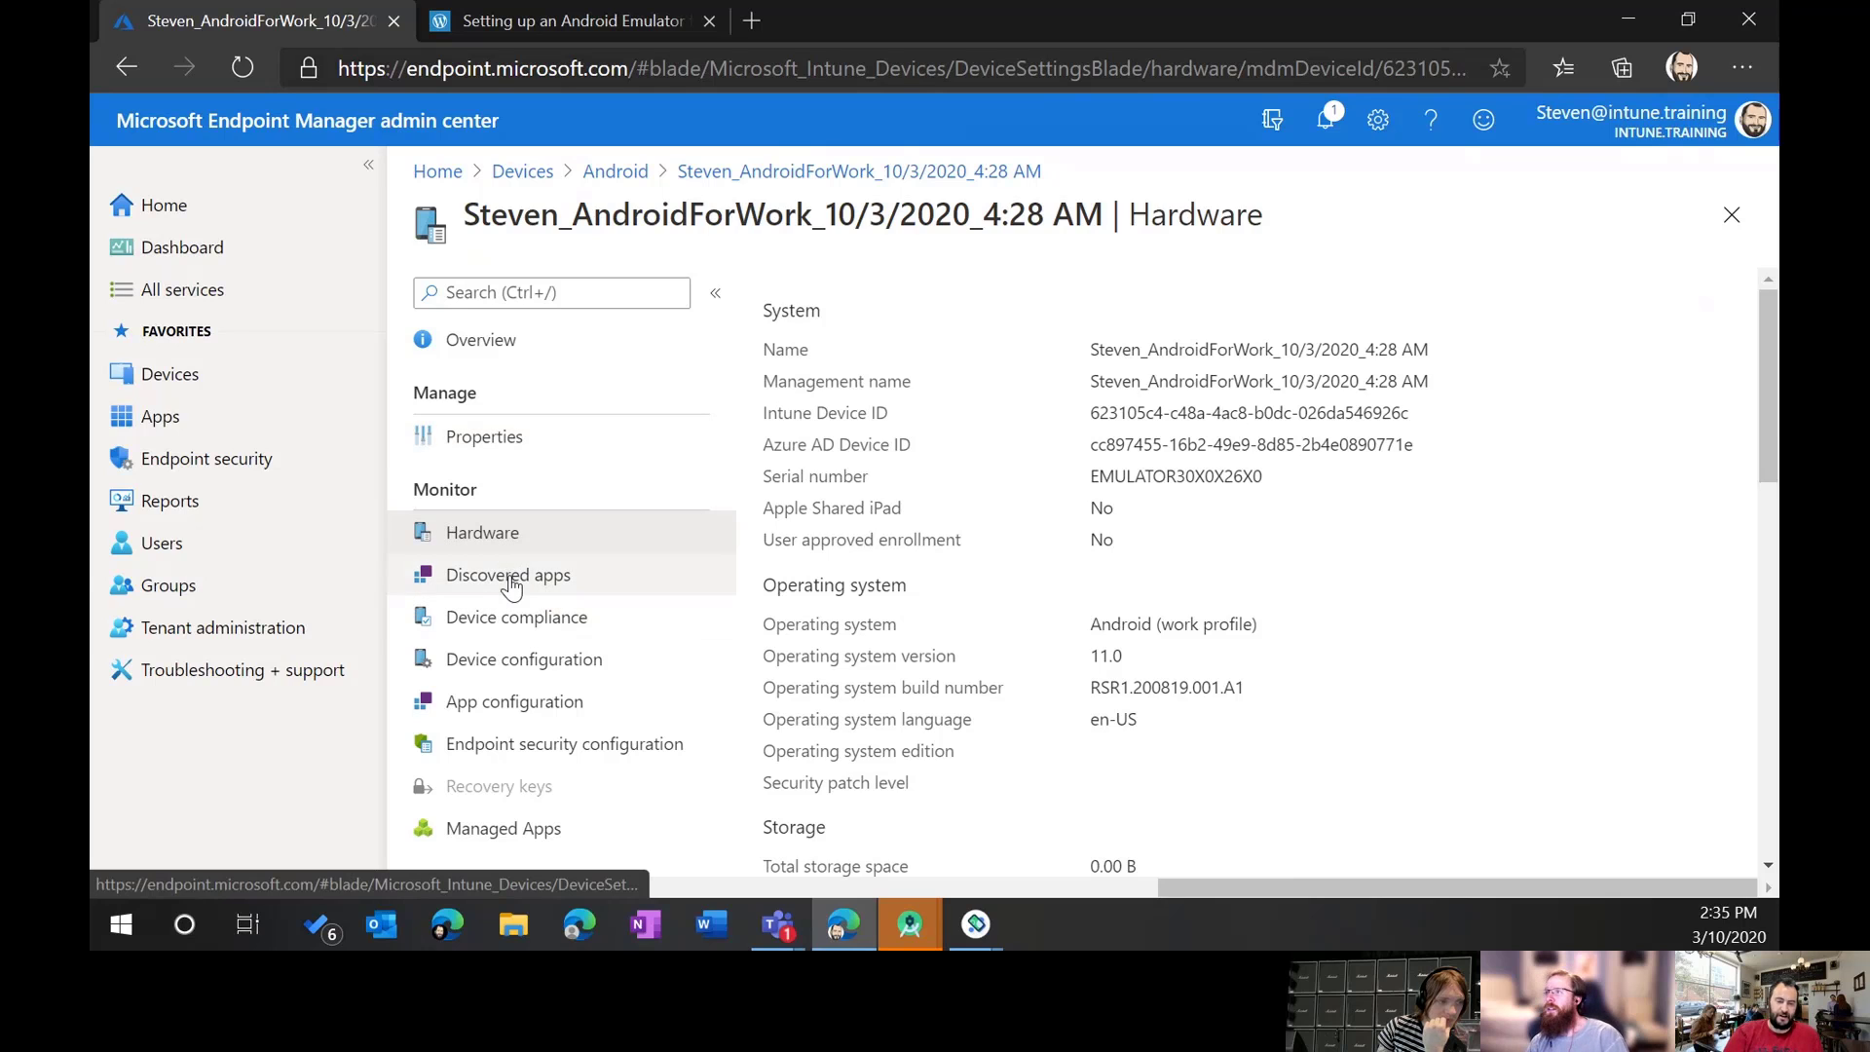
Step: Check the device's properties, leaving Device ownership set to Personal
click(492, 438)
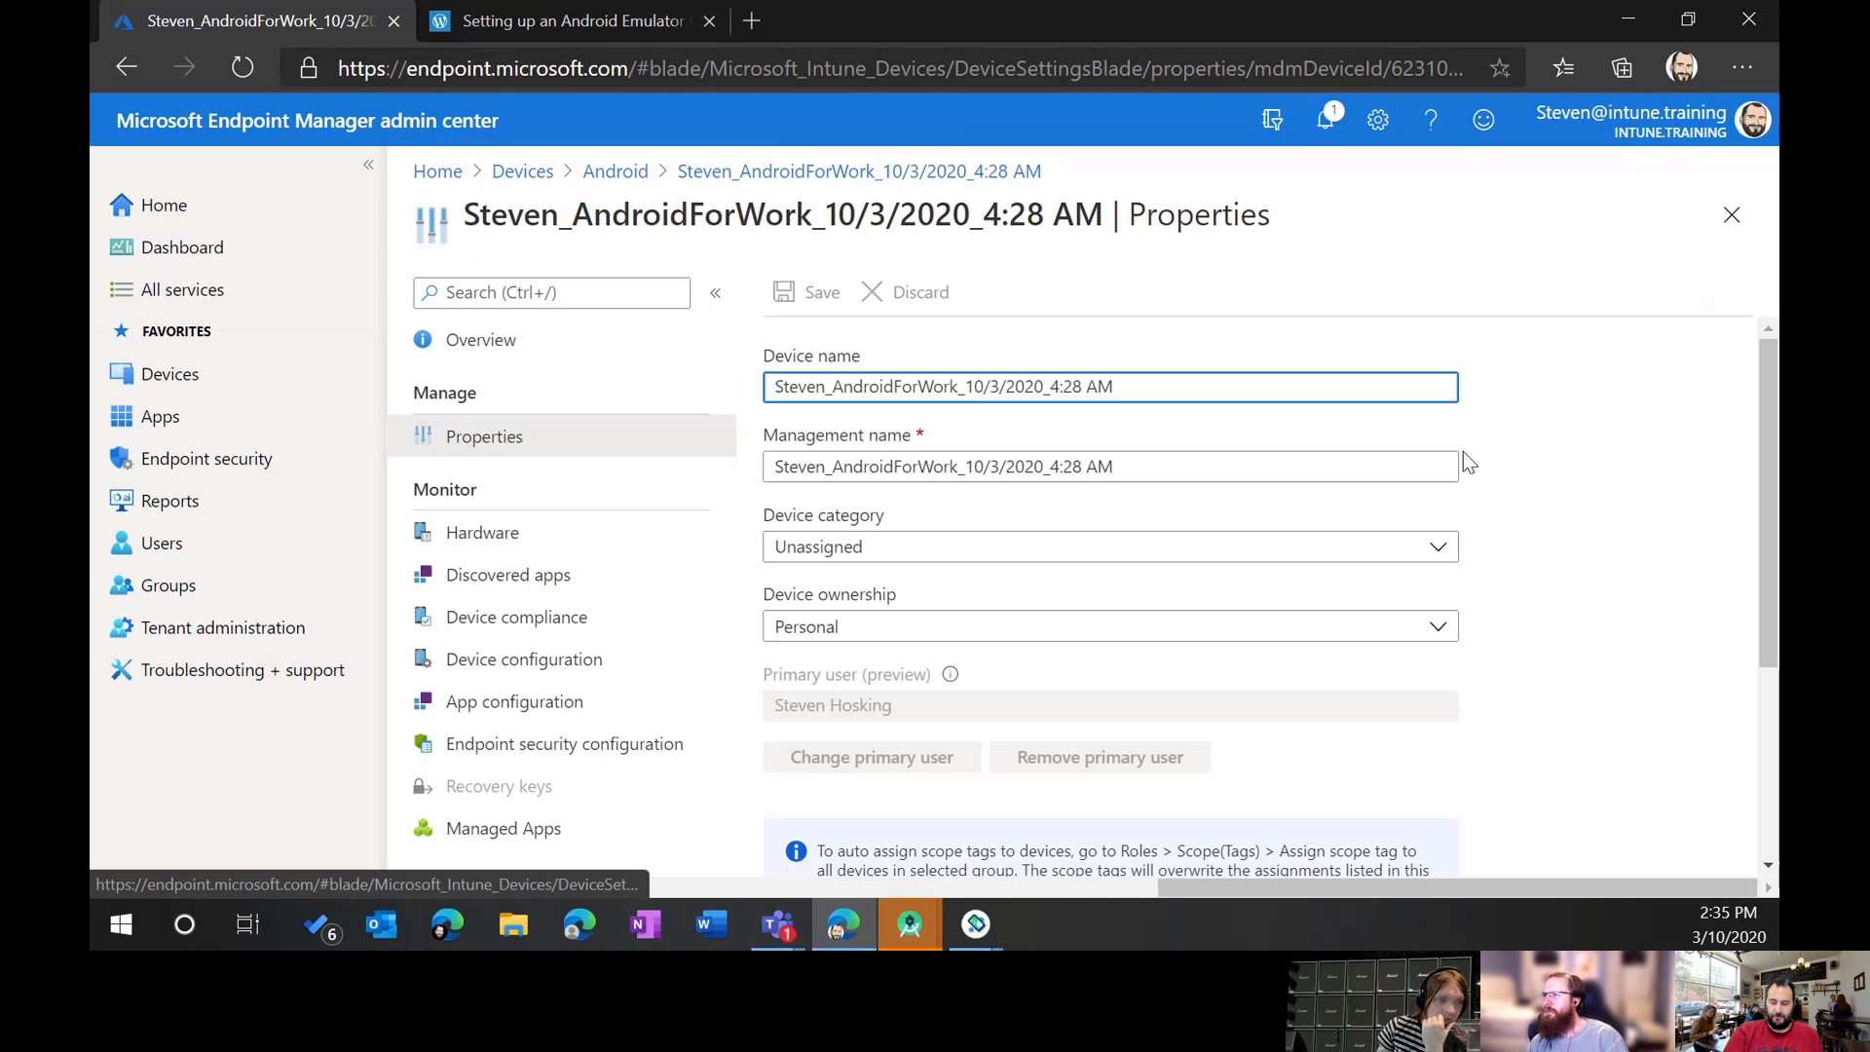
scroll(1534, 461, down, 1)
scroll(1581, 458, down, 2)
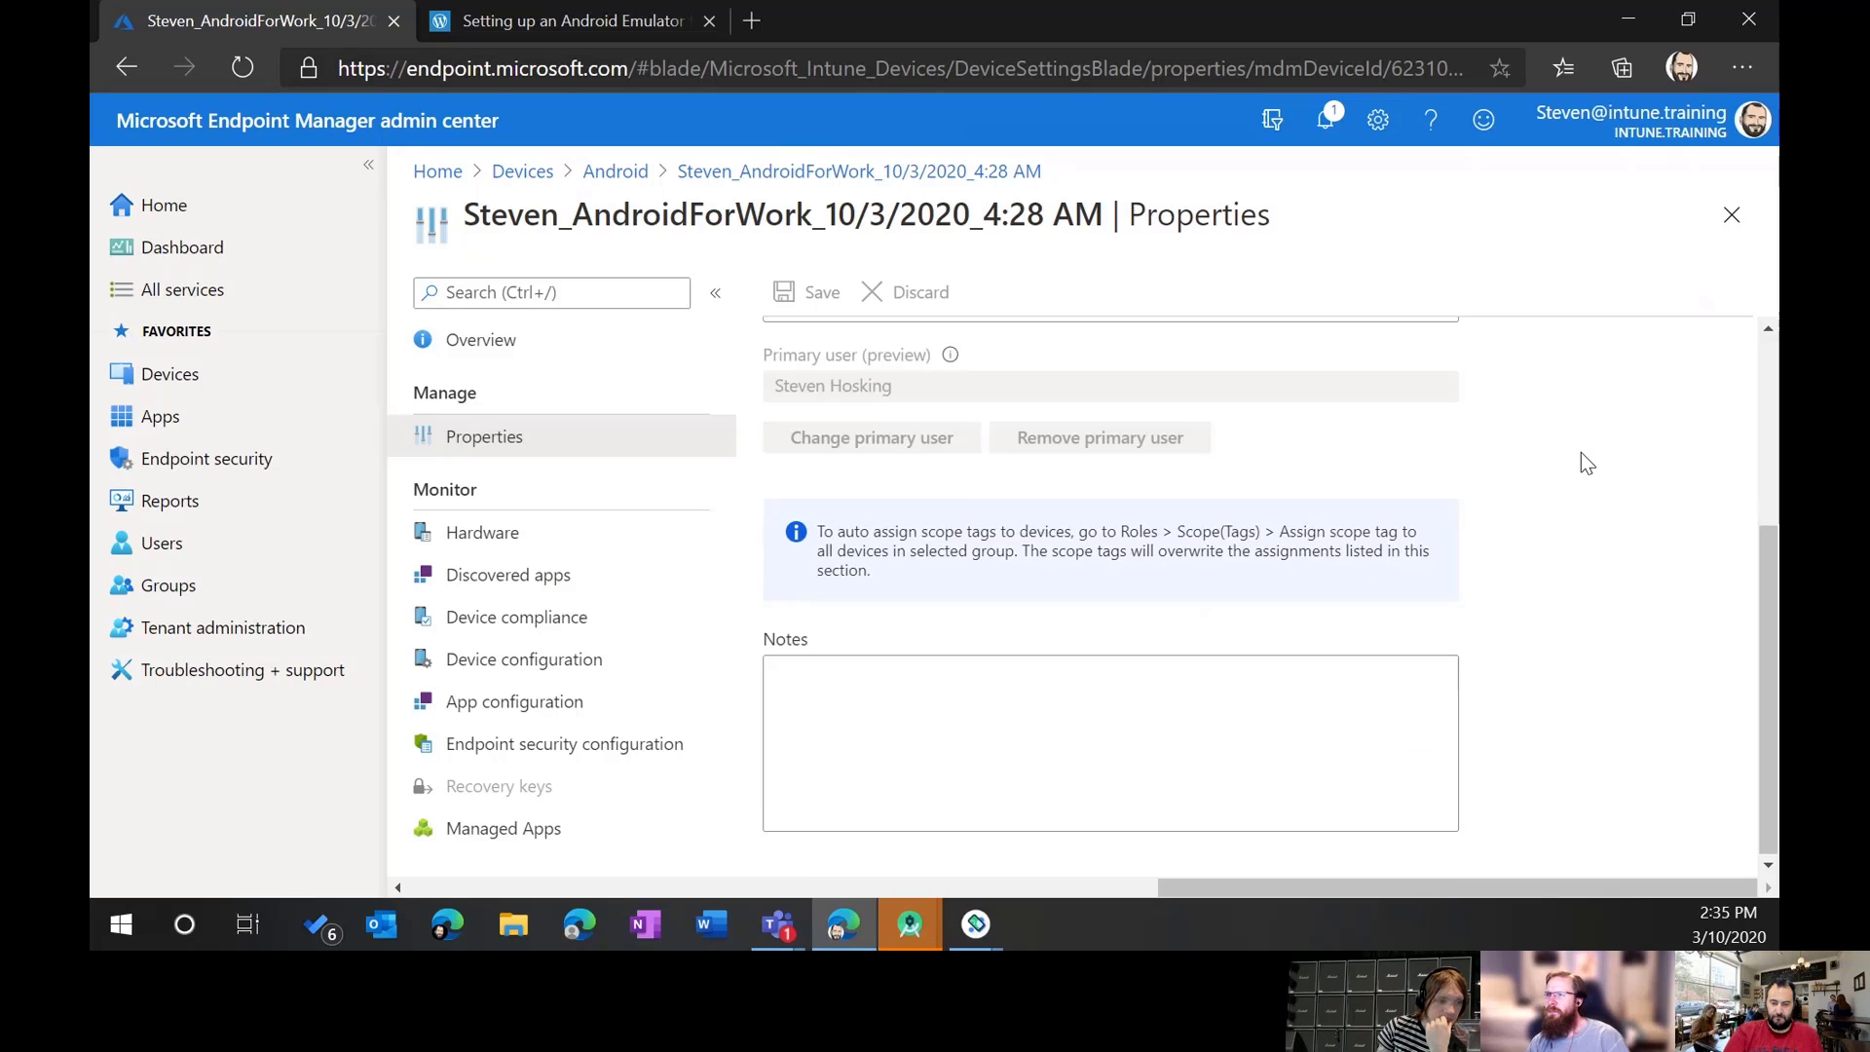
scroll(1536, 428, up, 4)
click(1439, 626)
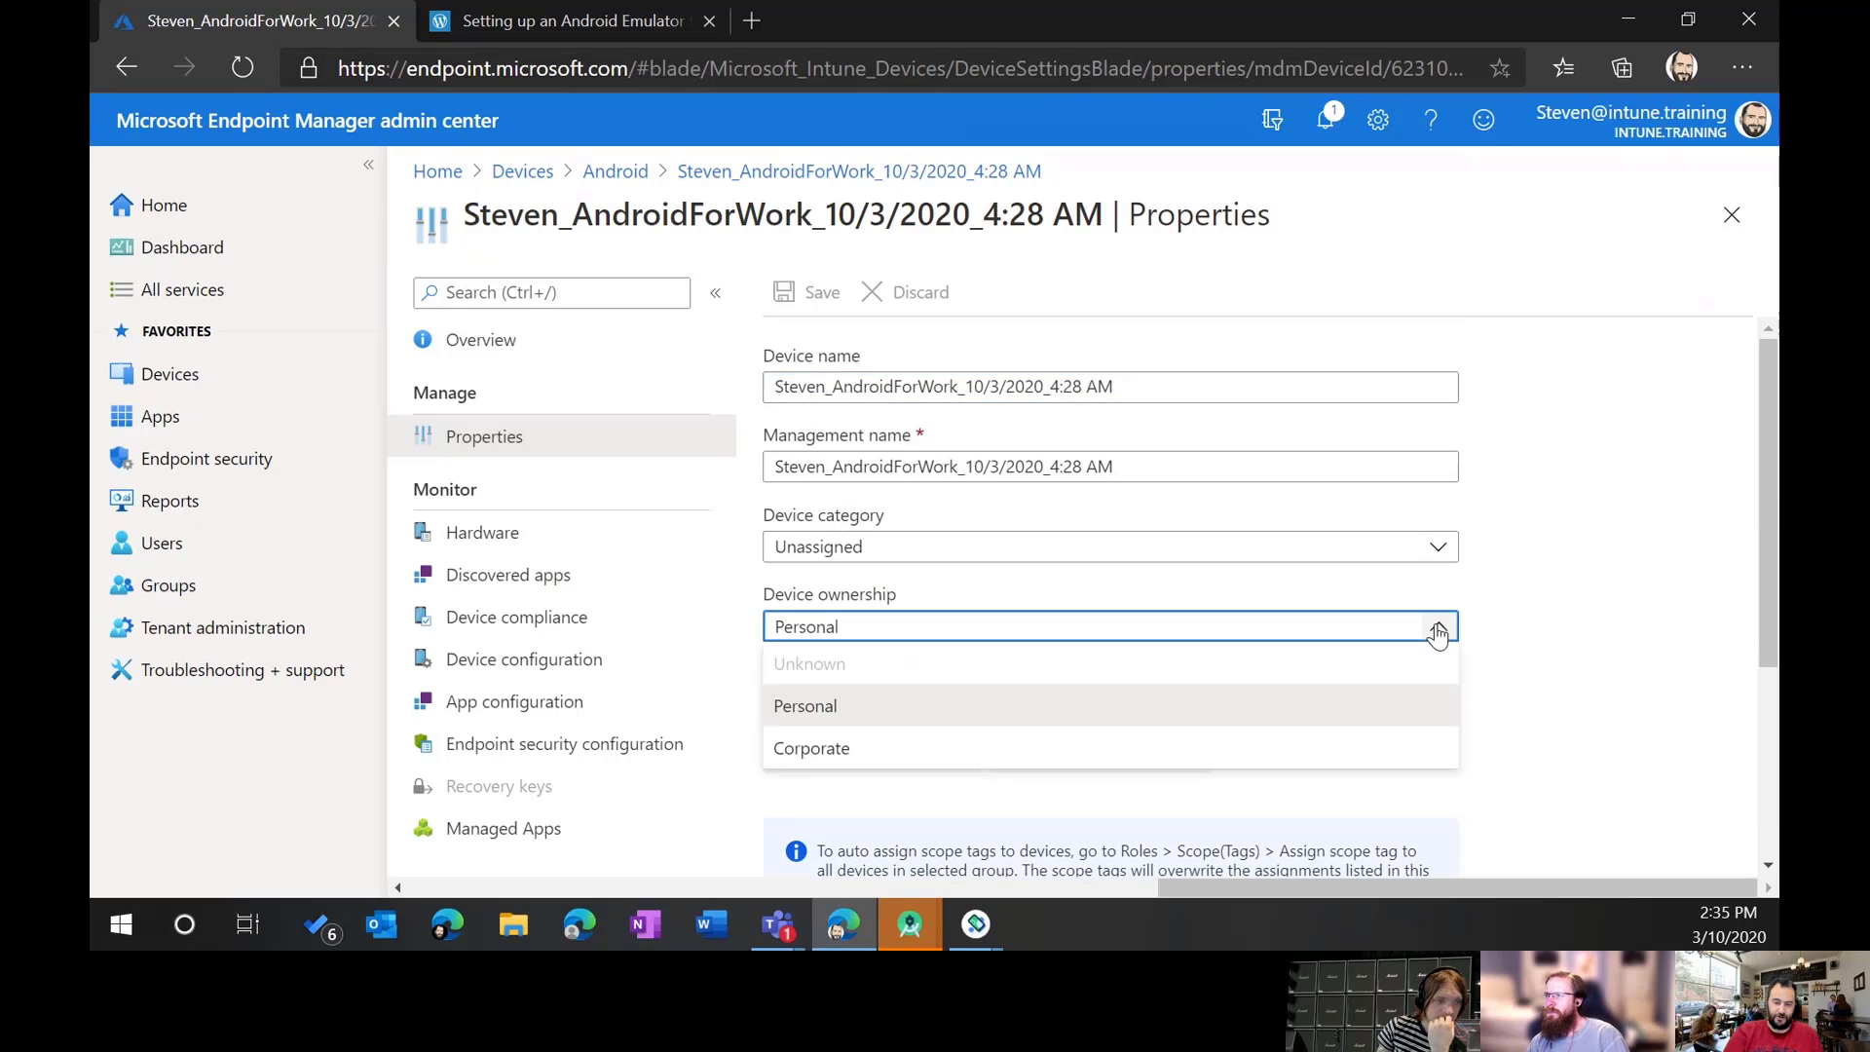
click(1548, 594)
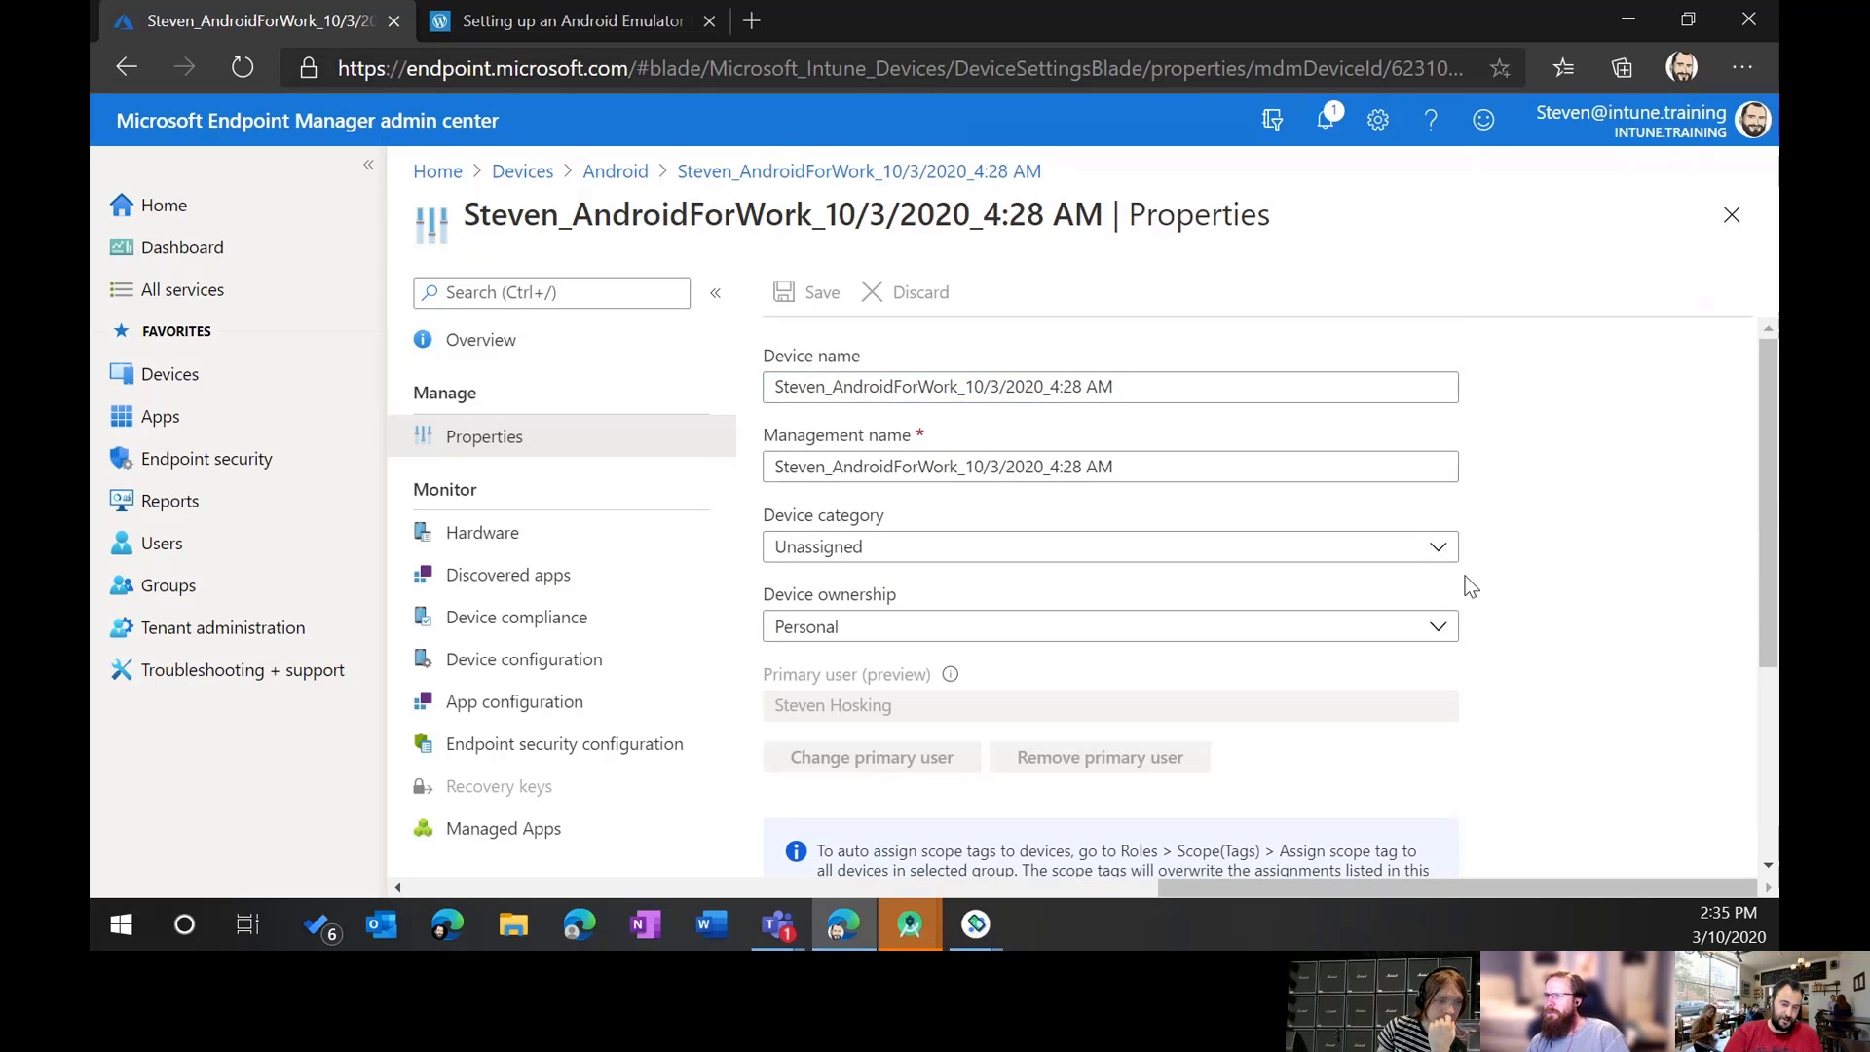
Step: Look over its endpoint security and app configuration pages, then return to the device overview
click(575, 745)
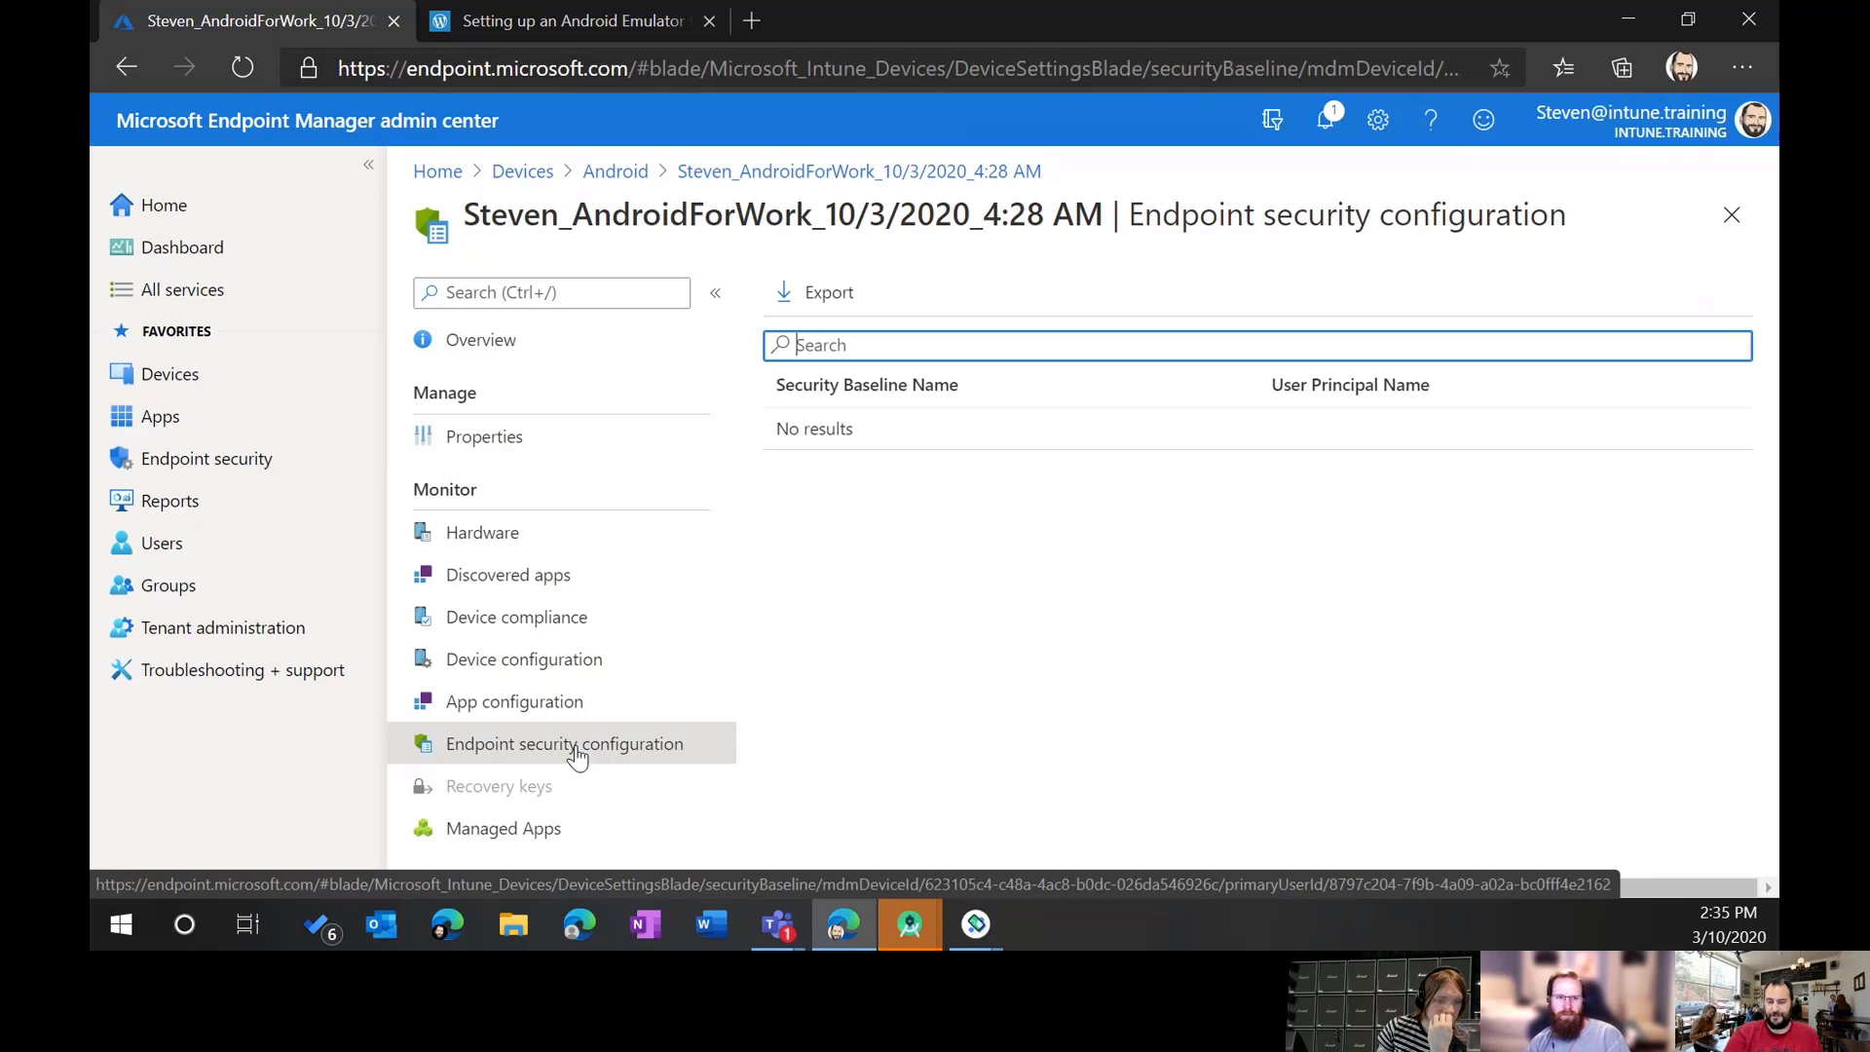
click(574, 699)
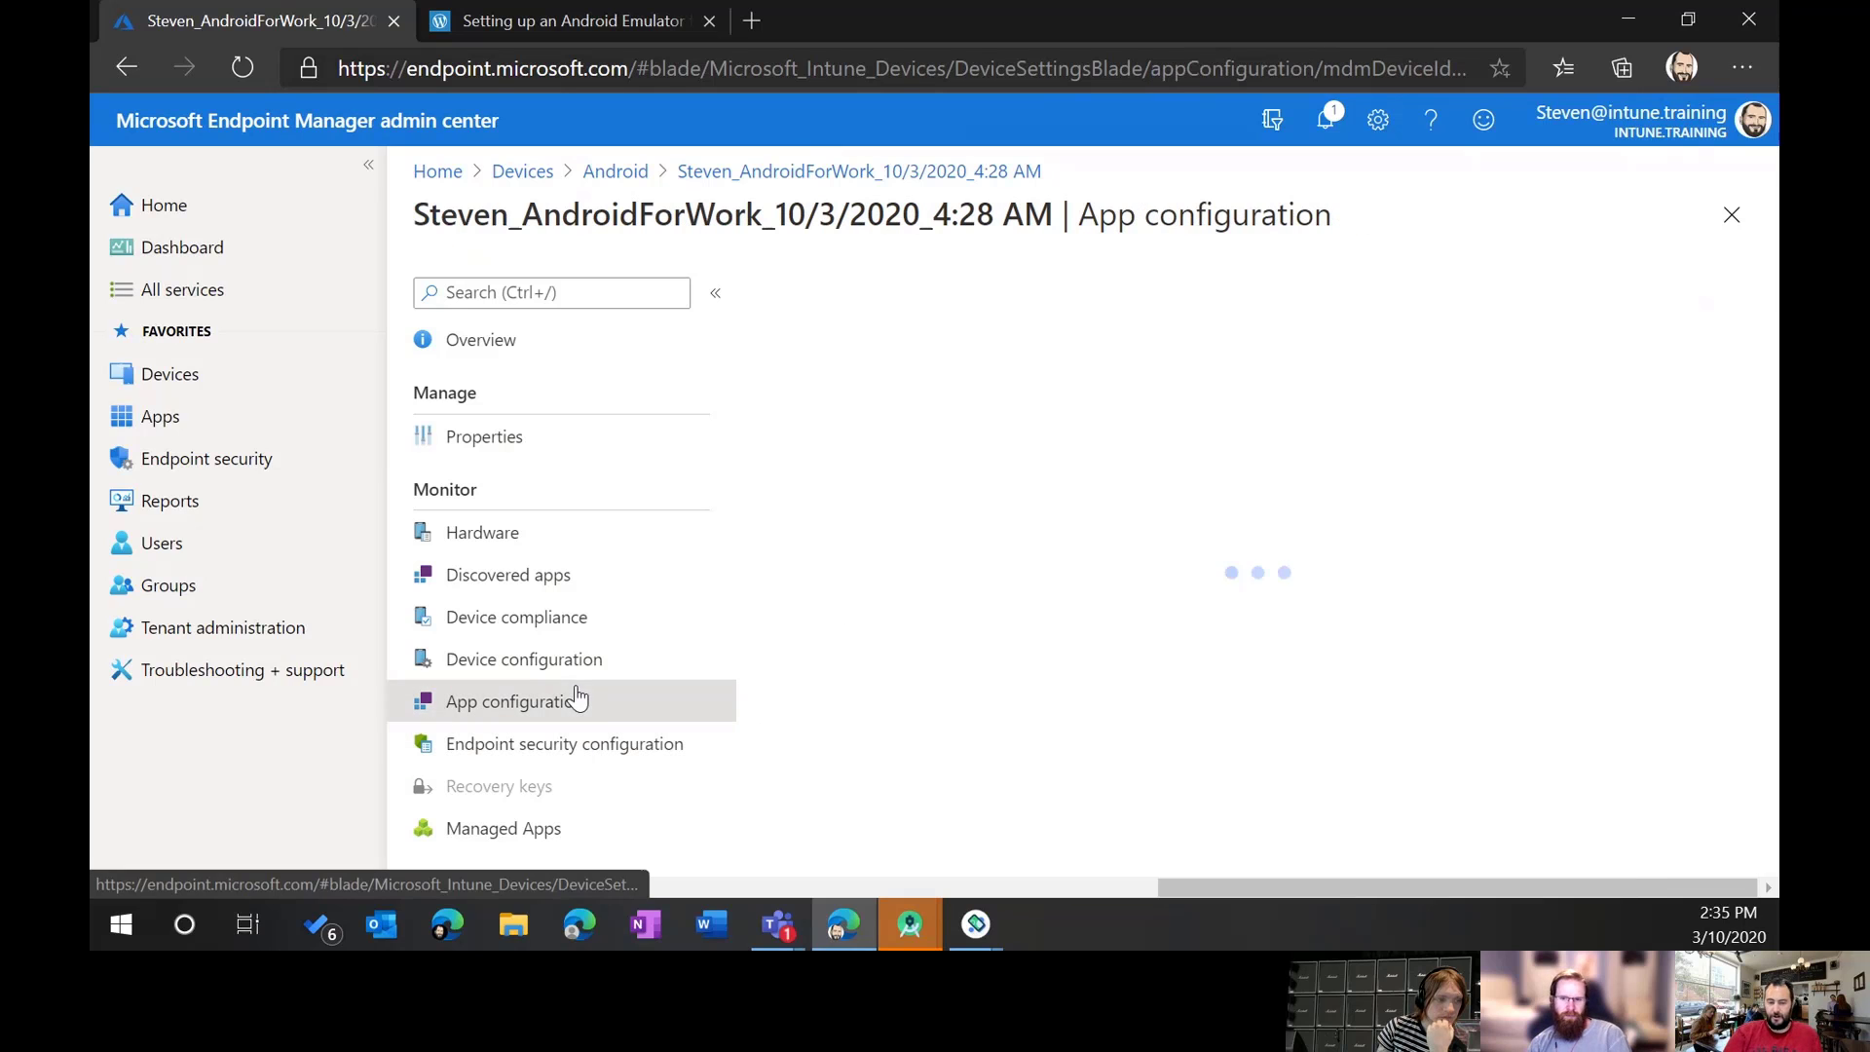
click(553, 346)
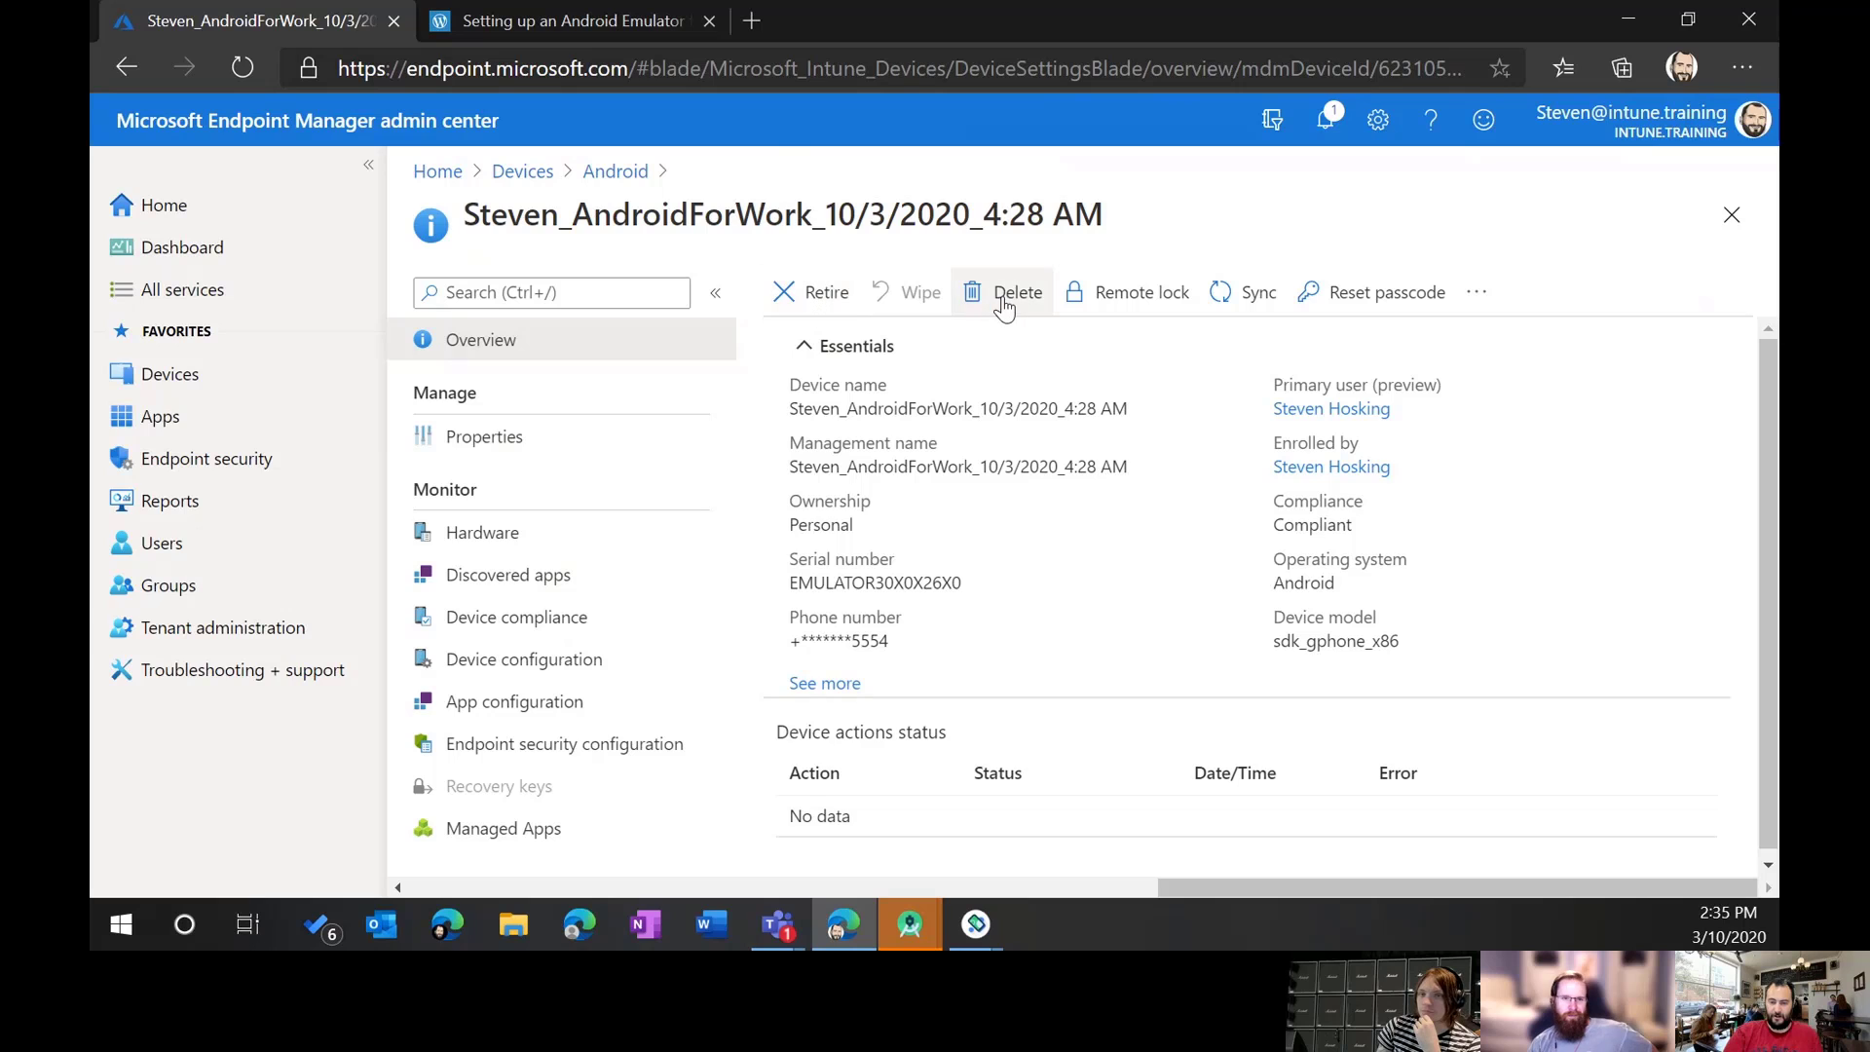